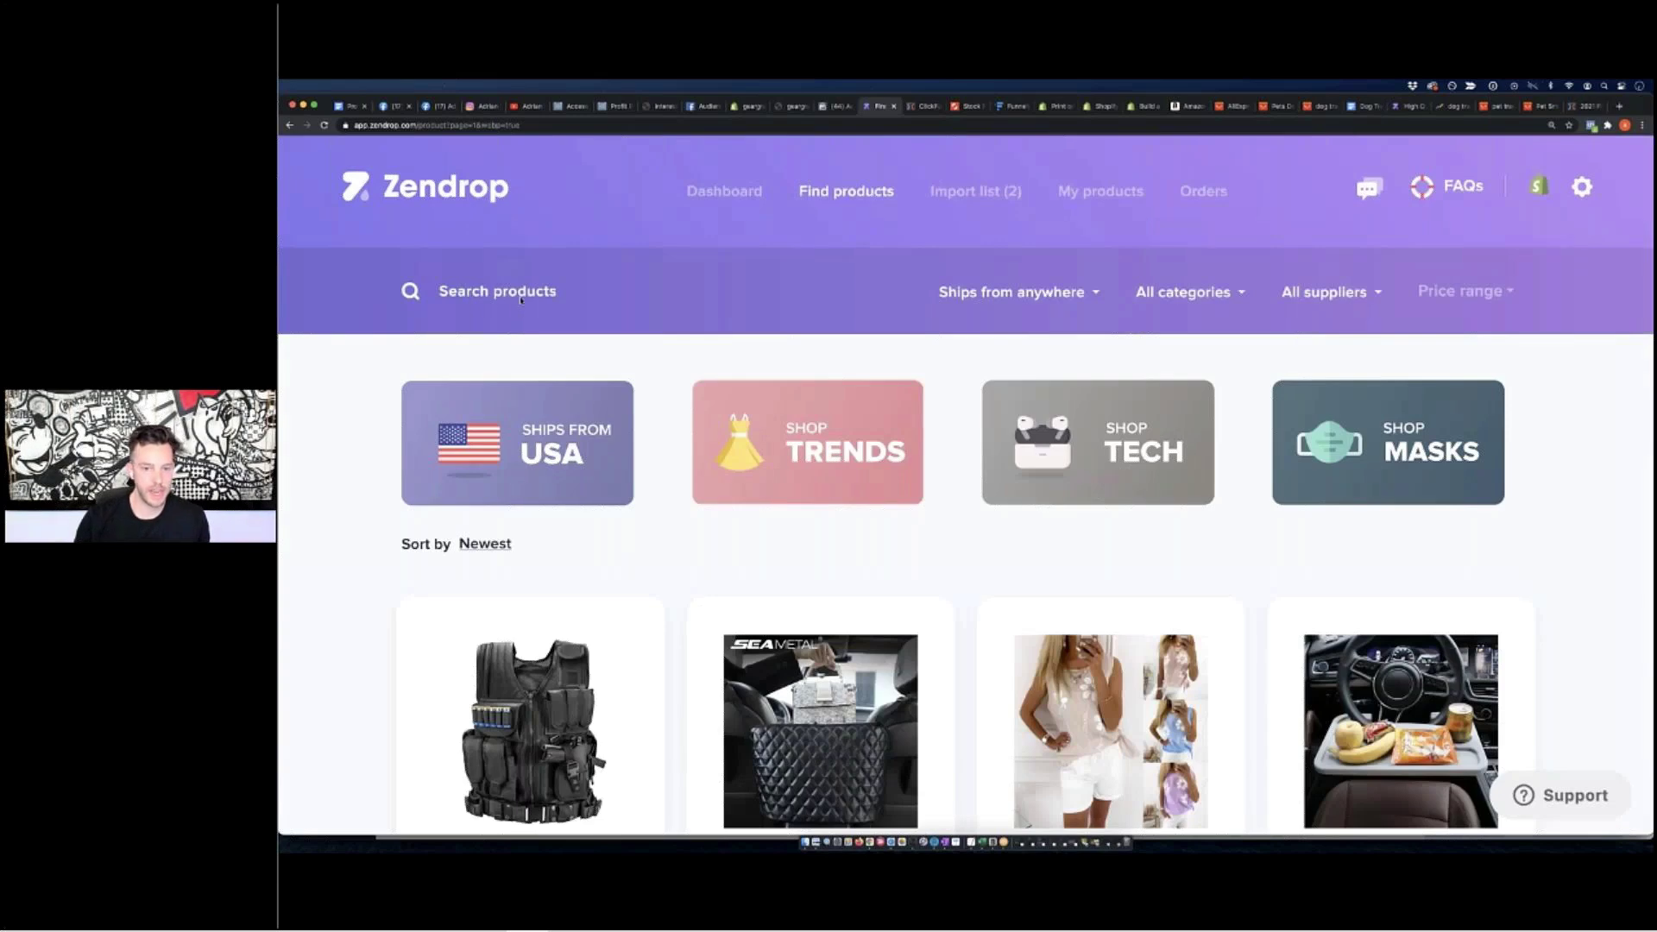
Search the Zendrop product catalogue for "pet tracker" and look through the matching products and their costs
left_click(520, 299)
type("pet tracker")
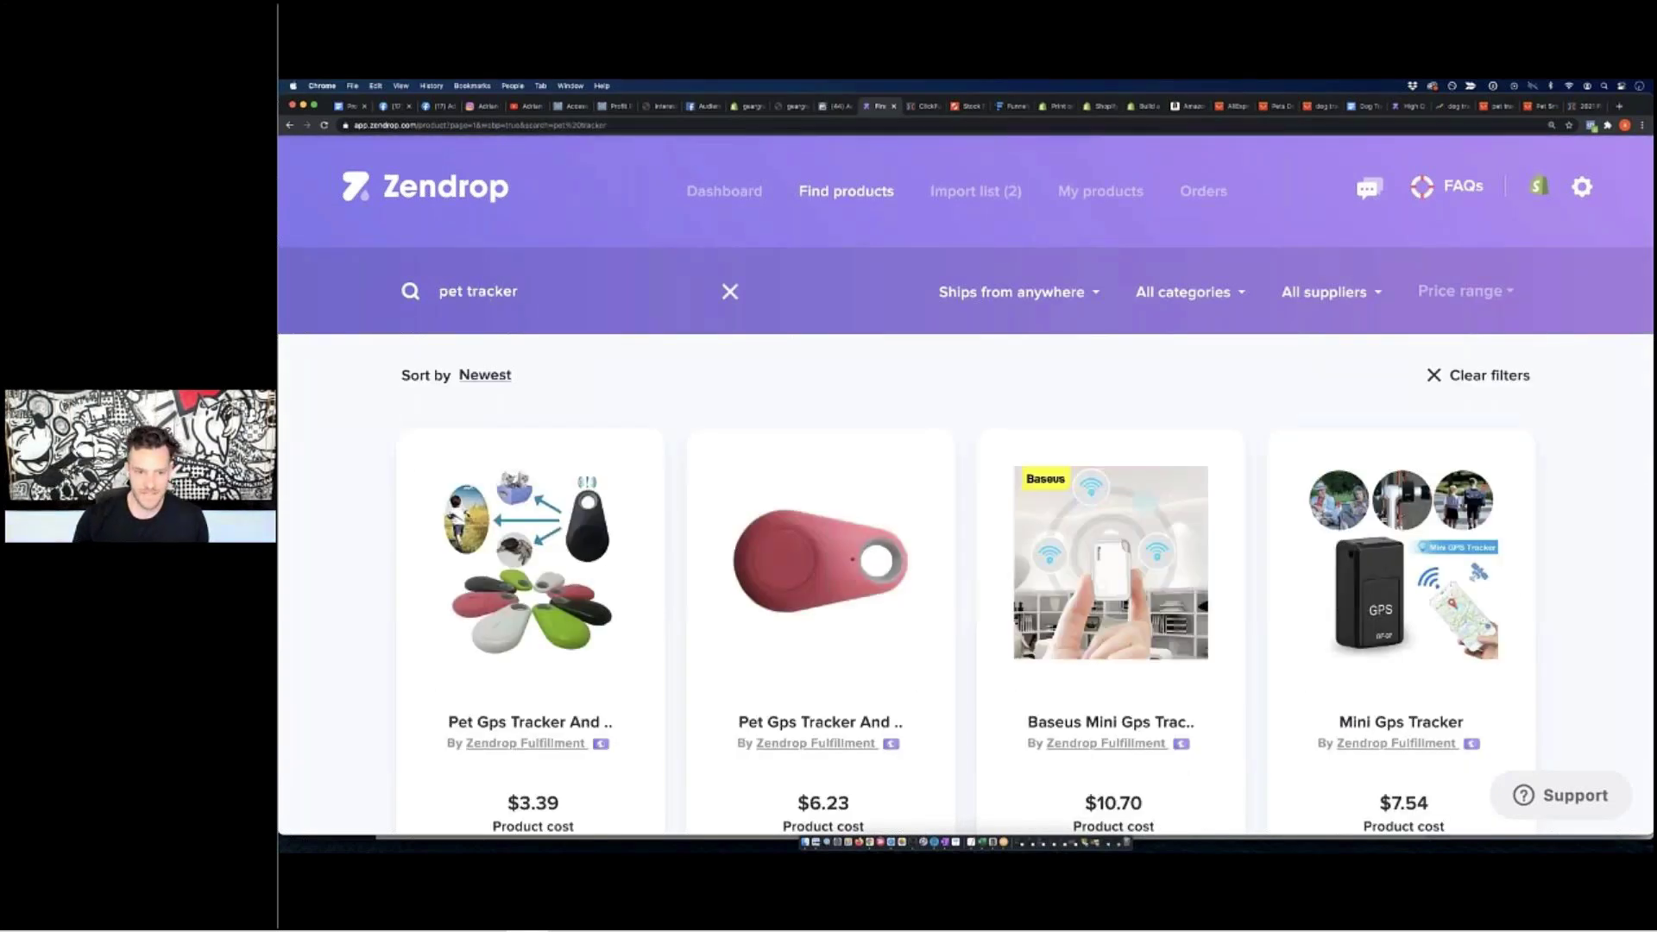
scroll(530, 518, "down", 7)
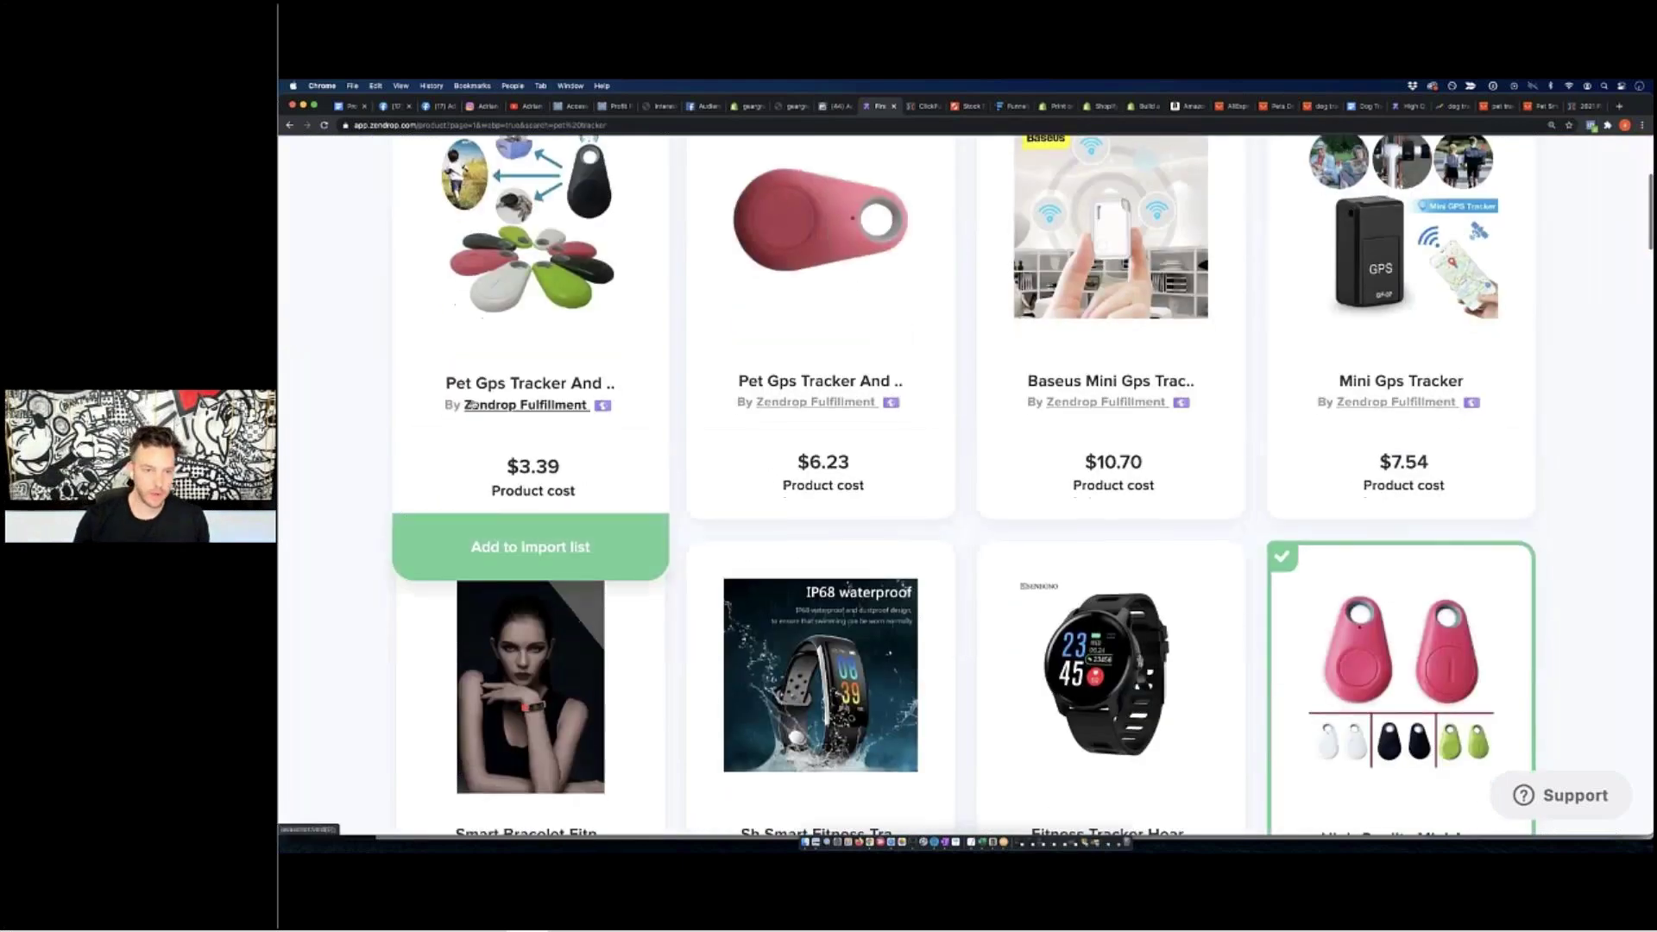
scroll(474, 407, "down", 9)
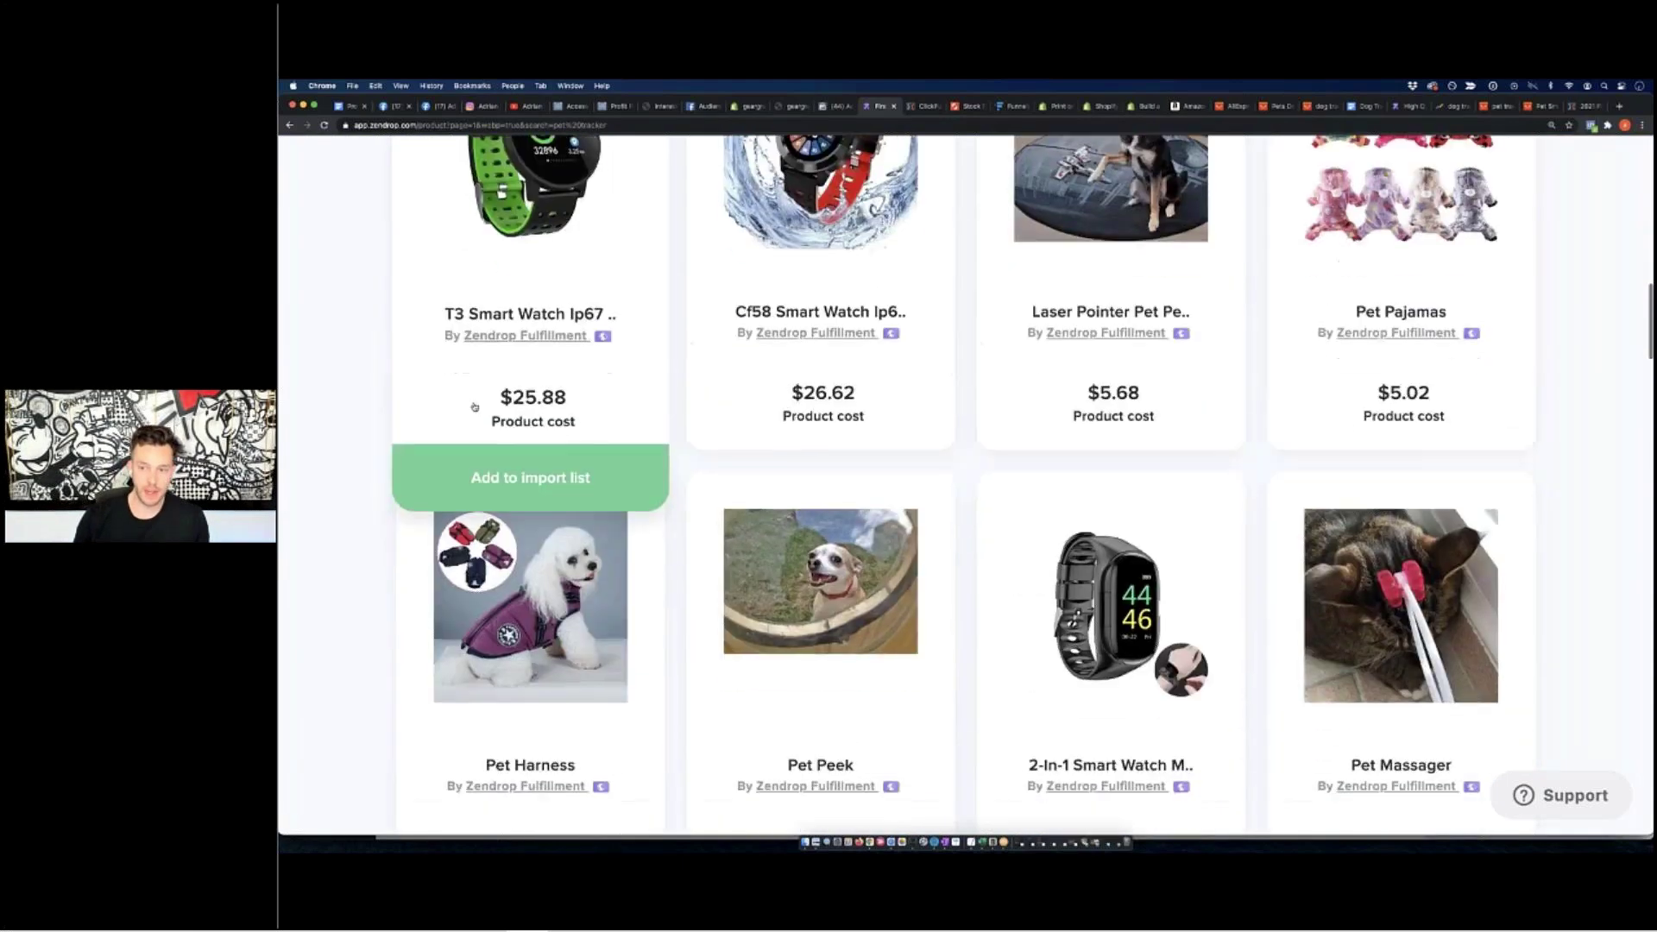
scroll(474, 406, "down", 2)
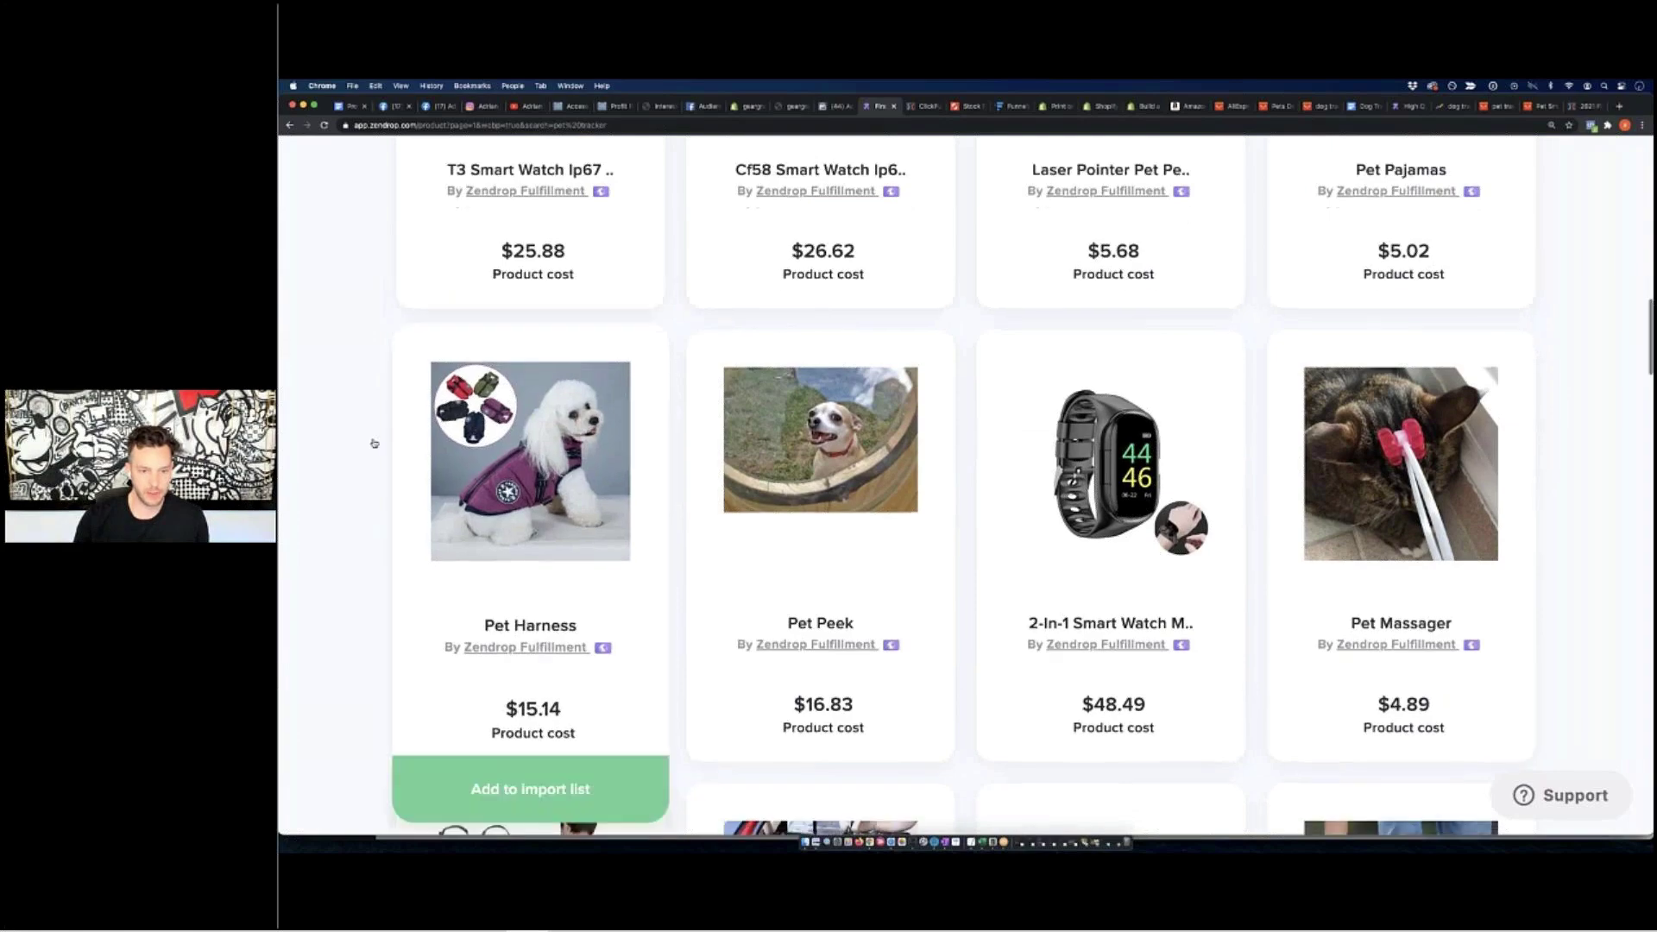
scroll(562, 430, "down", 7)
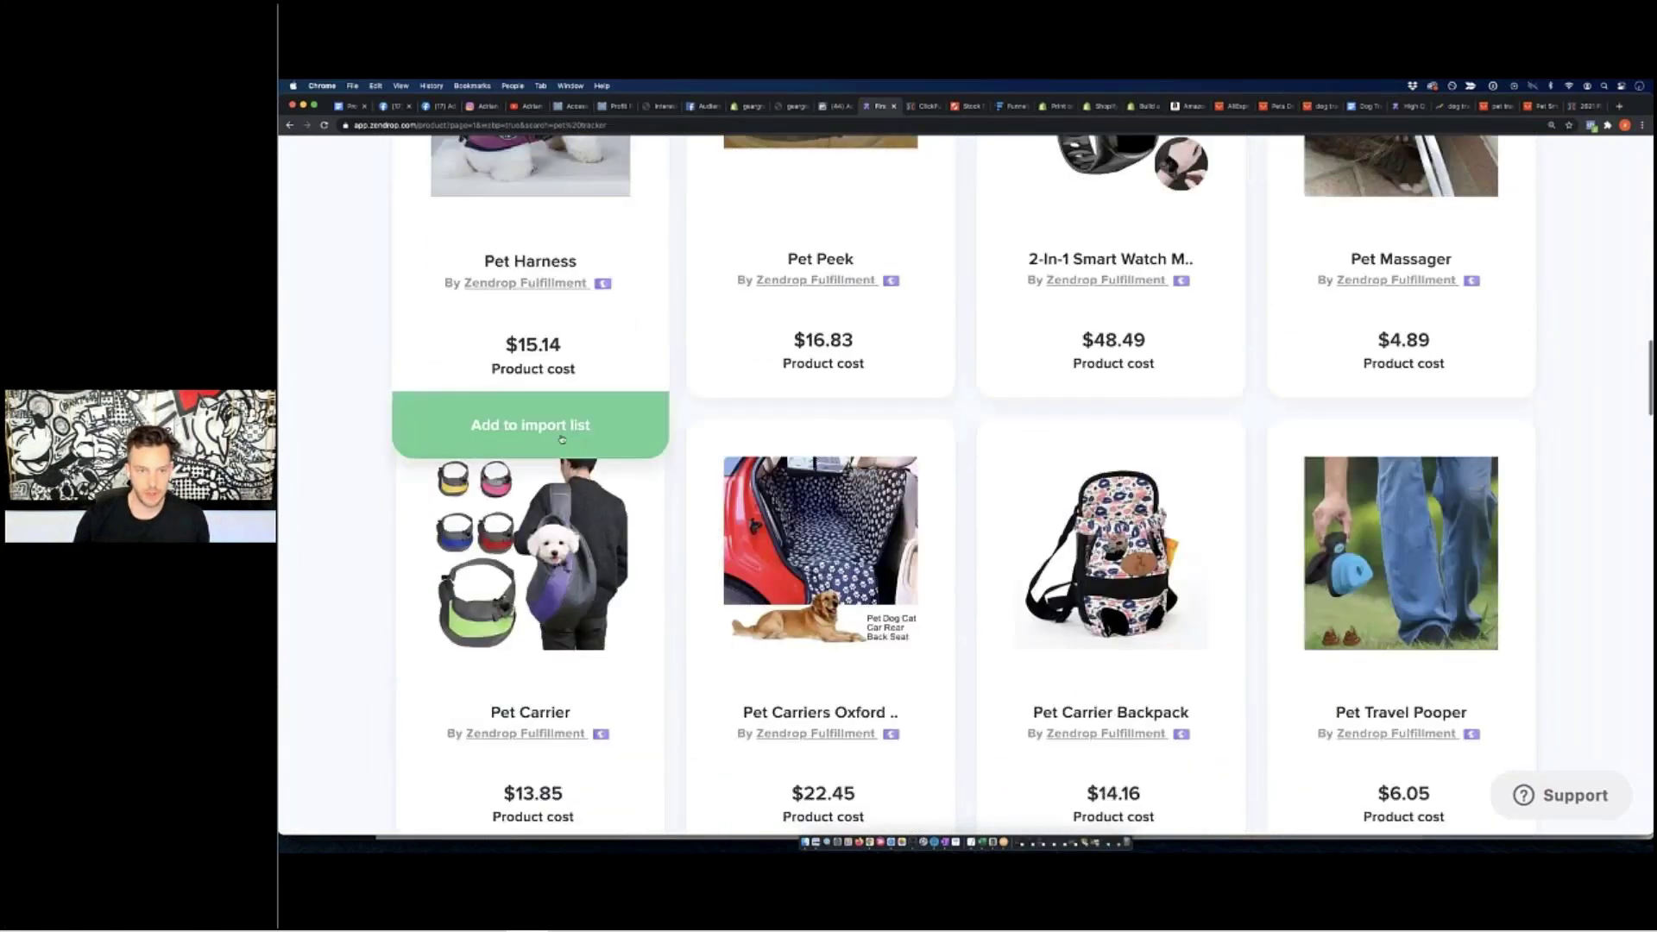
scroll(562, 429, "down", 5)
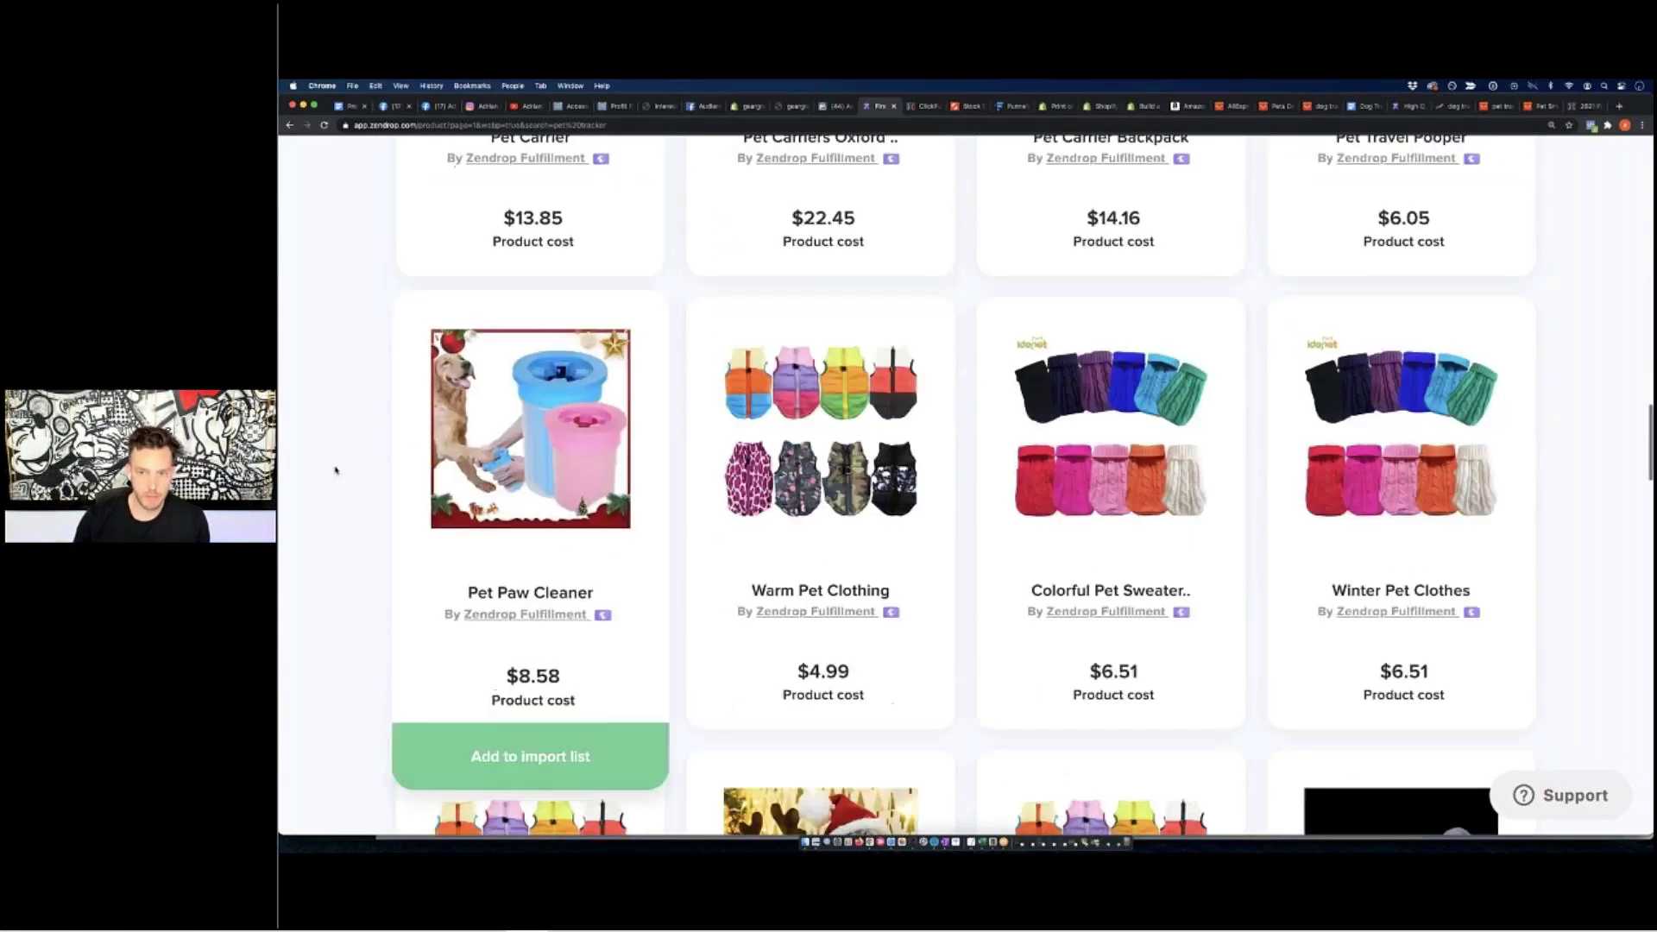
scroll(1211, 195, "down", 2)
scroll(1211, 195, "up", 15)
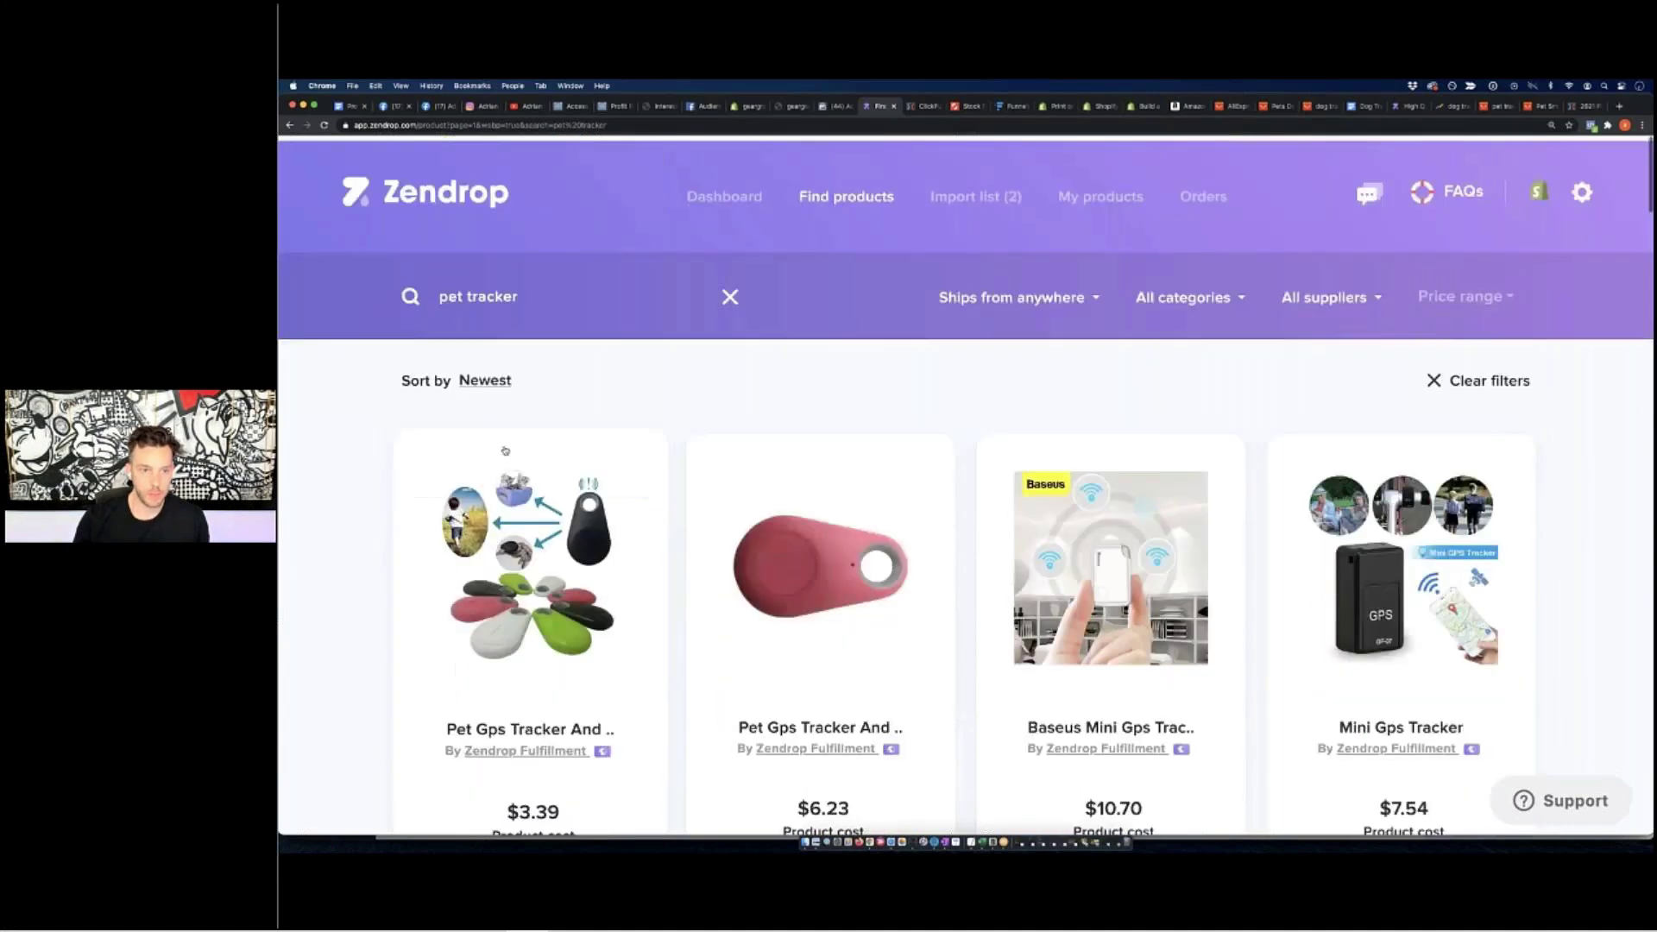
scroll(1211, 195, "down", 3)
Switch to AliExpress, go from the pet tracker listing to the home page, and dismiss the coupon pop-up
left_click(1232, 105)
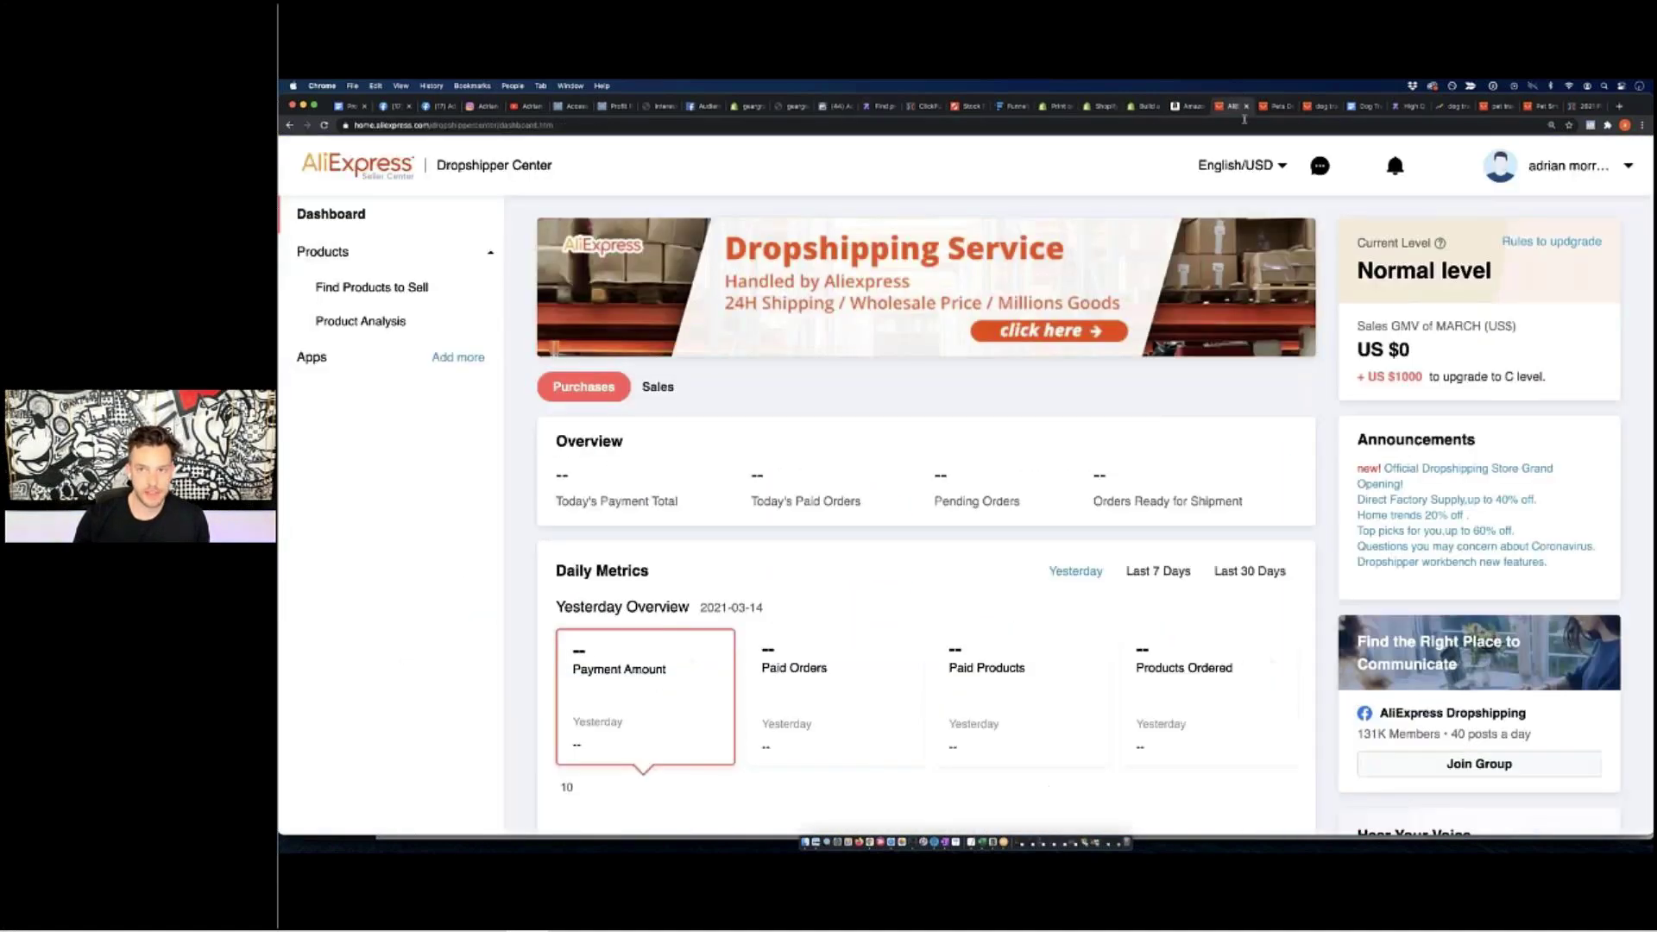
left_click(1277, 106)
scroll(926, 298, "up", 3)
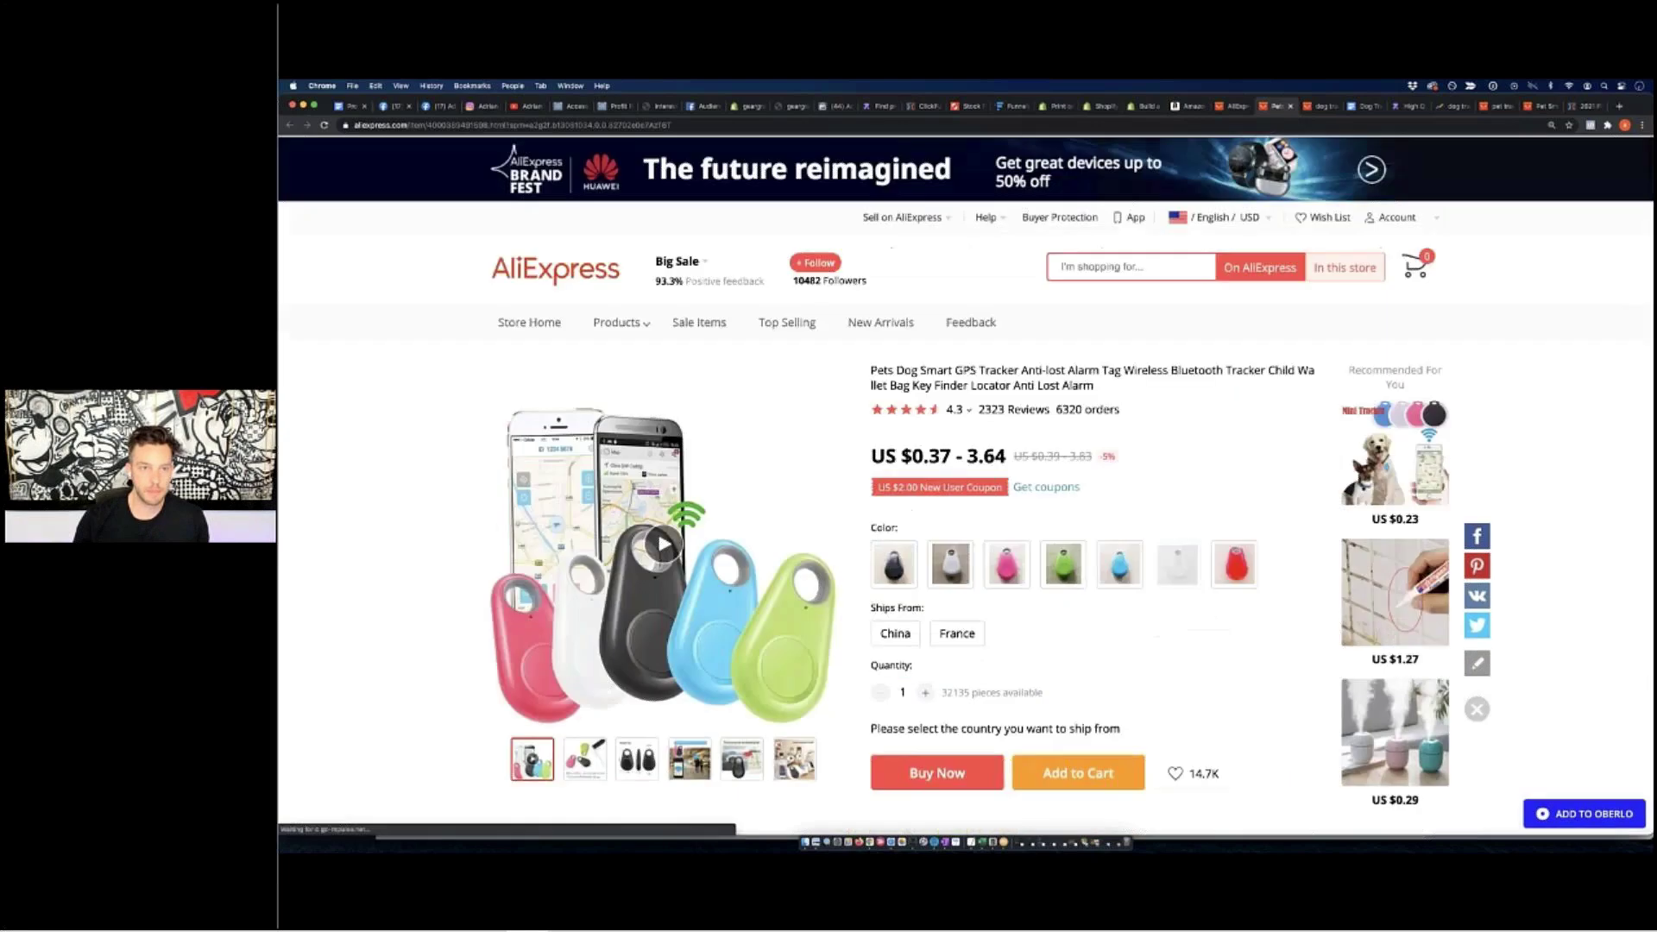
left_click(549, 265)
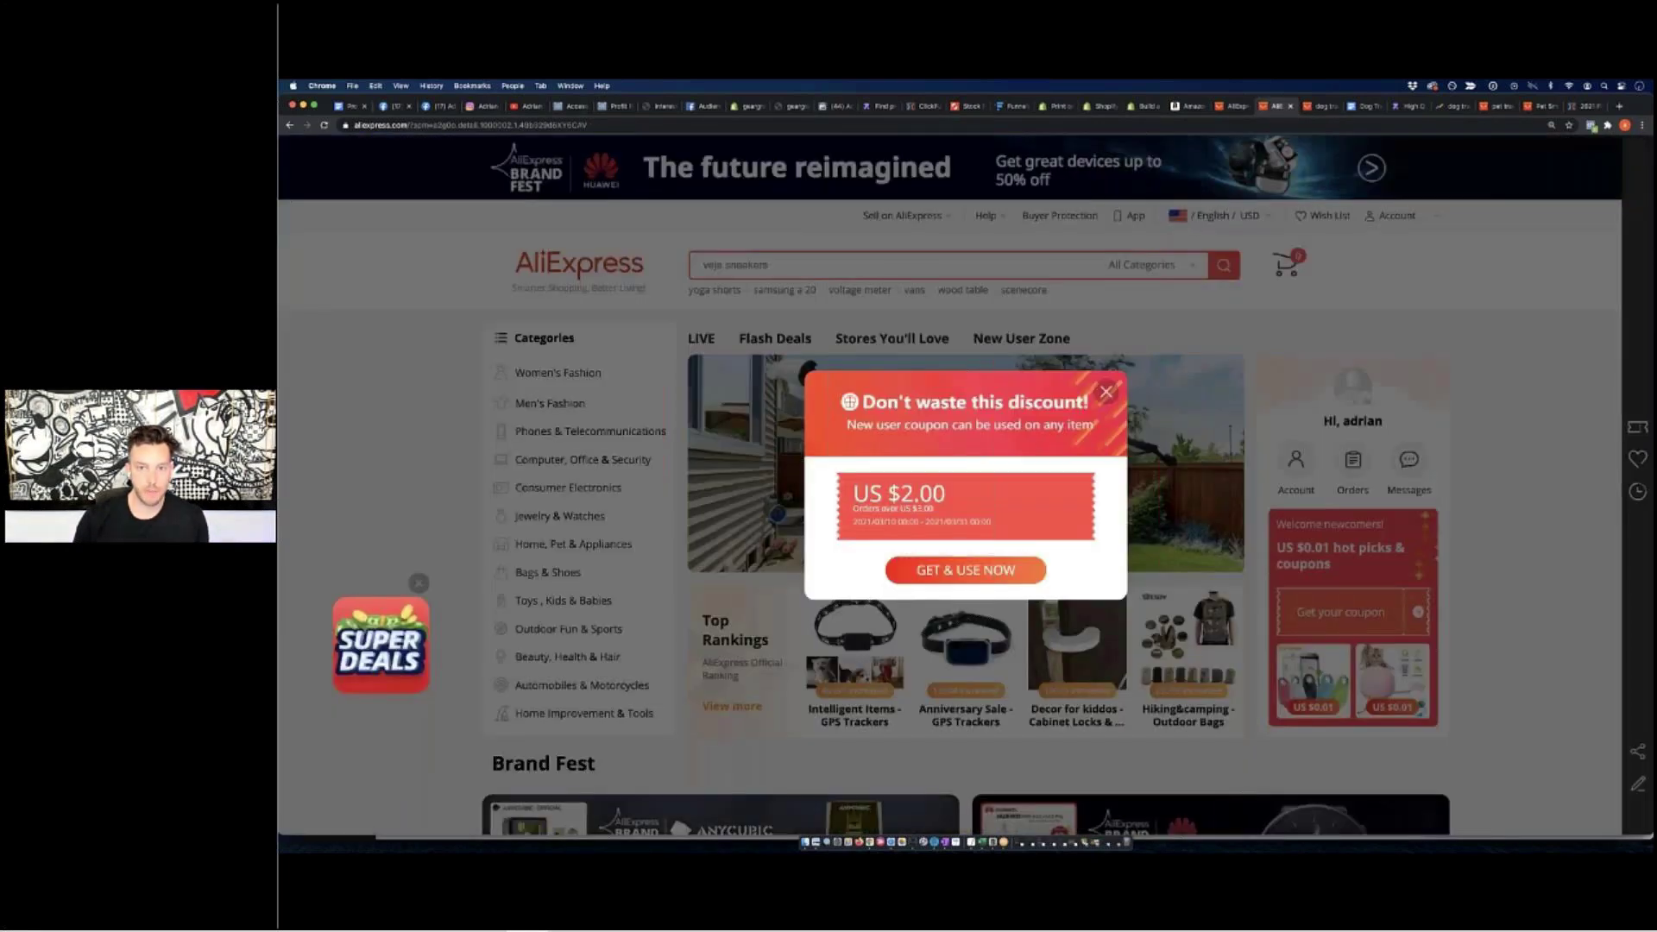
left_click(1106, 388)
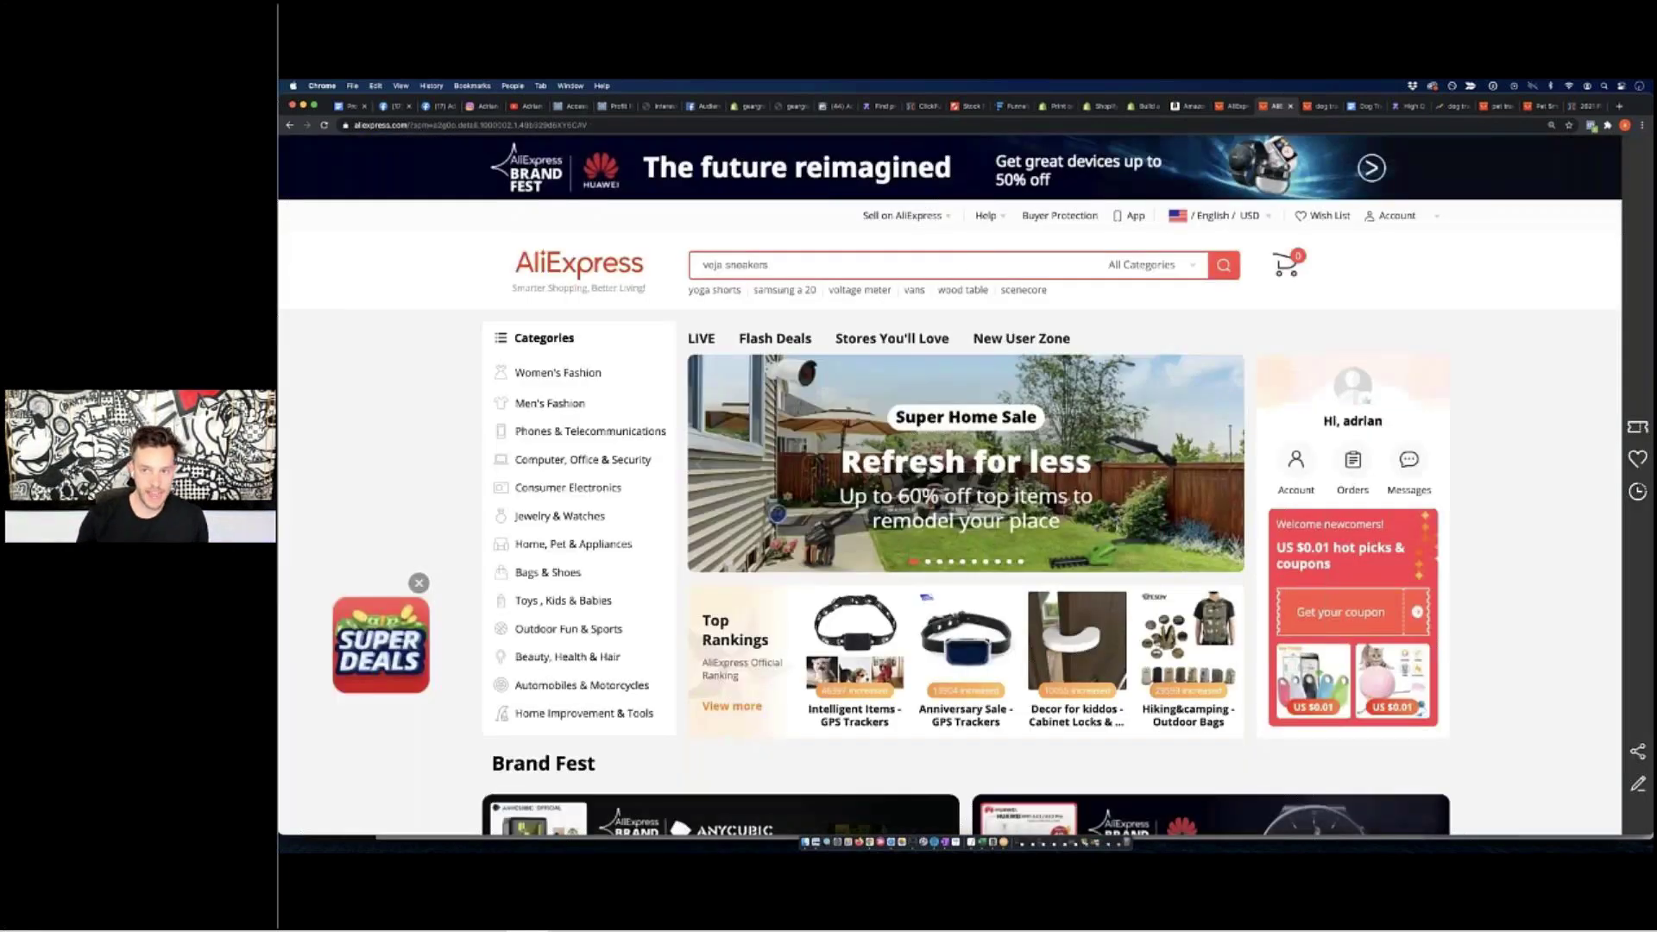
Search AliExpress for "dog tracker" and sort the results by Orders
left_click(964, 265)
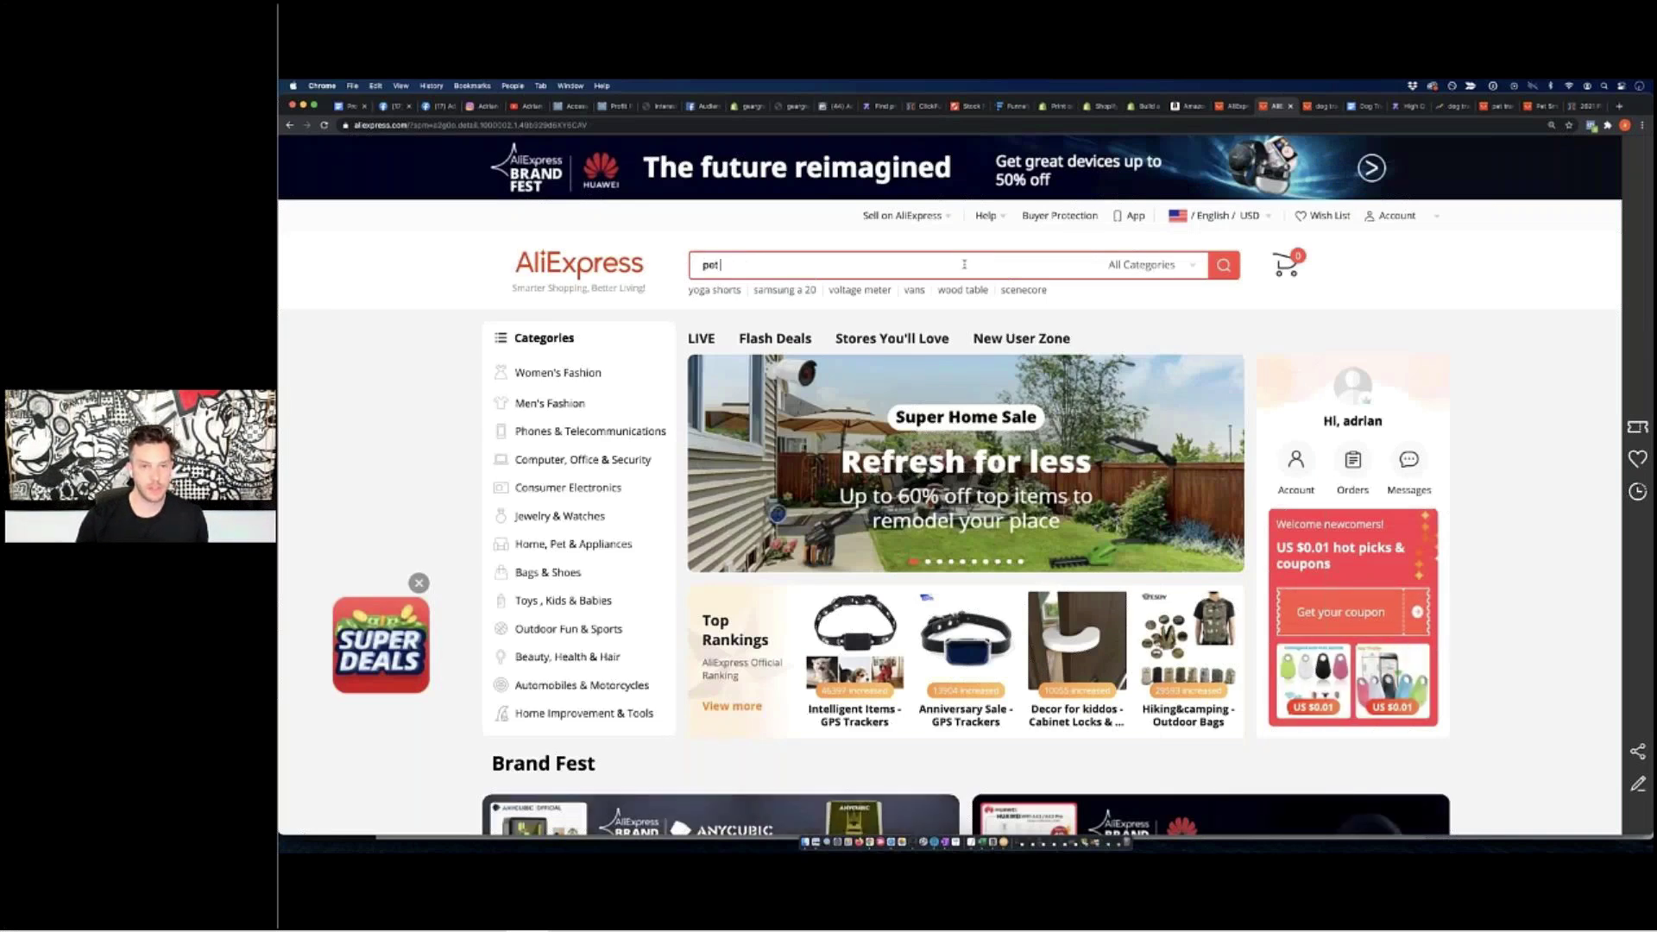
type("dog tracker")
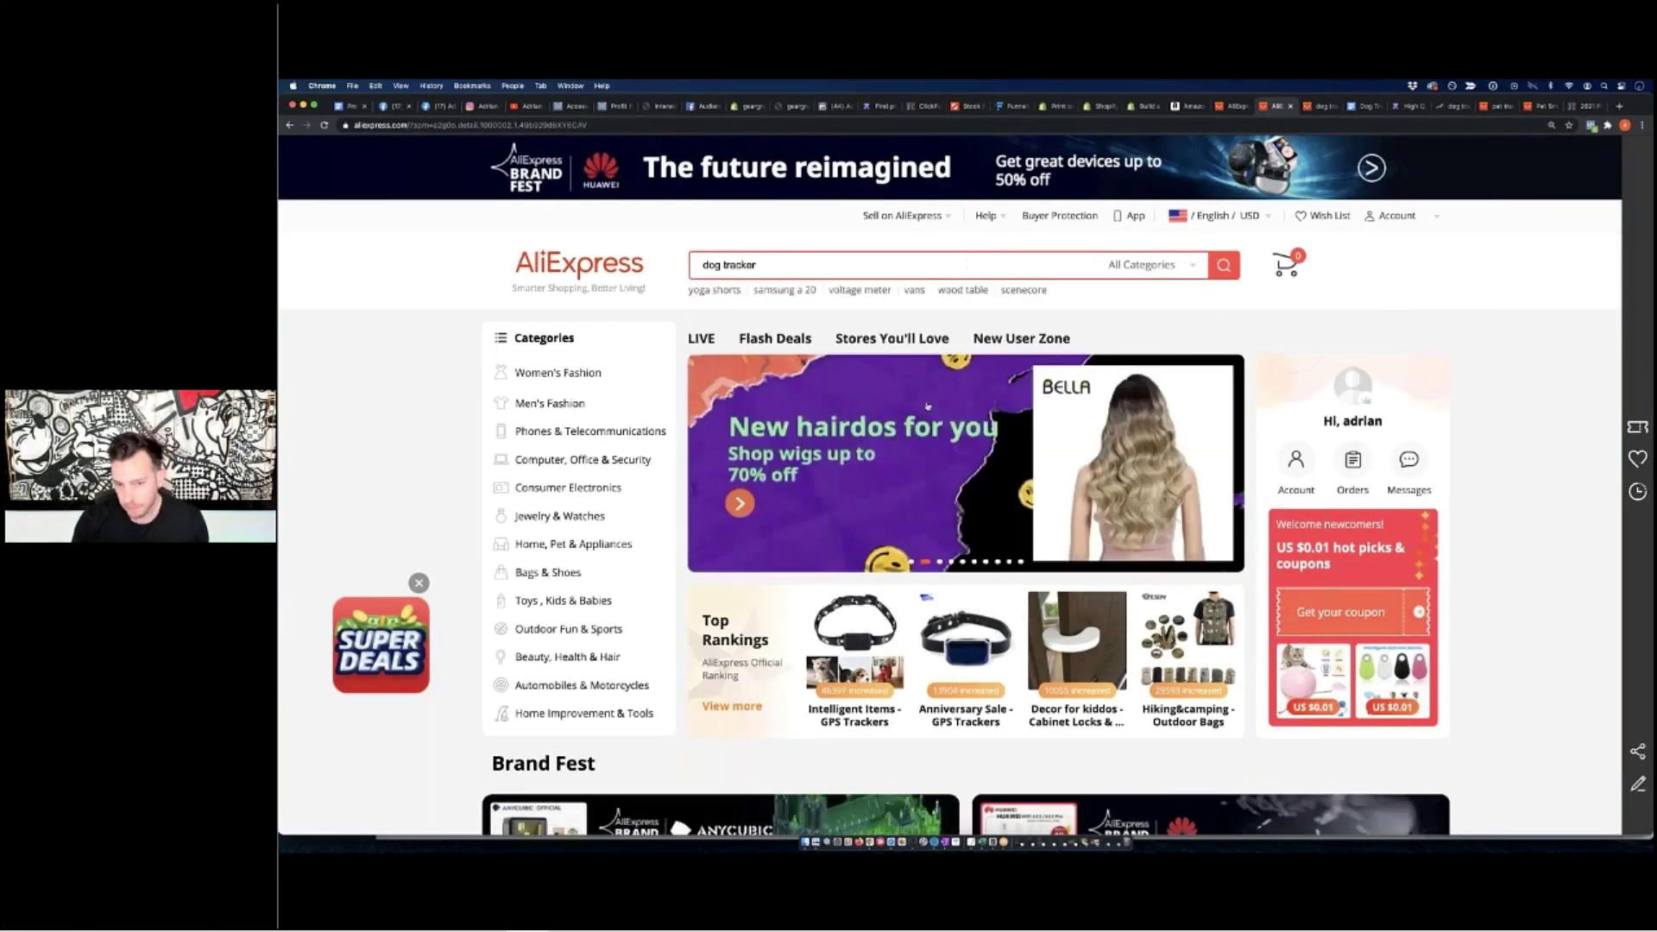
key("Return")
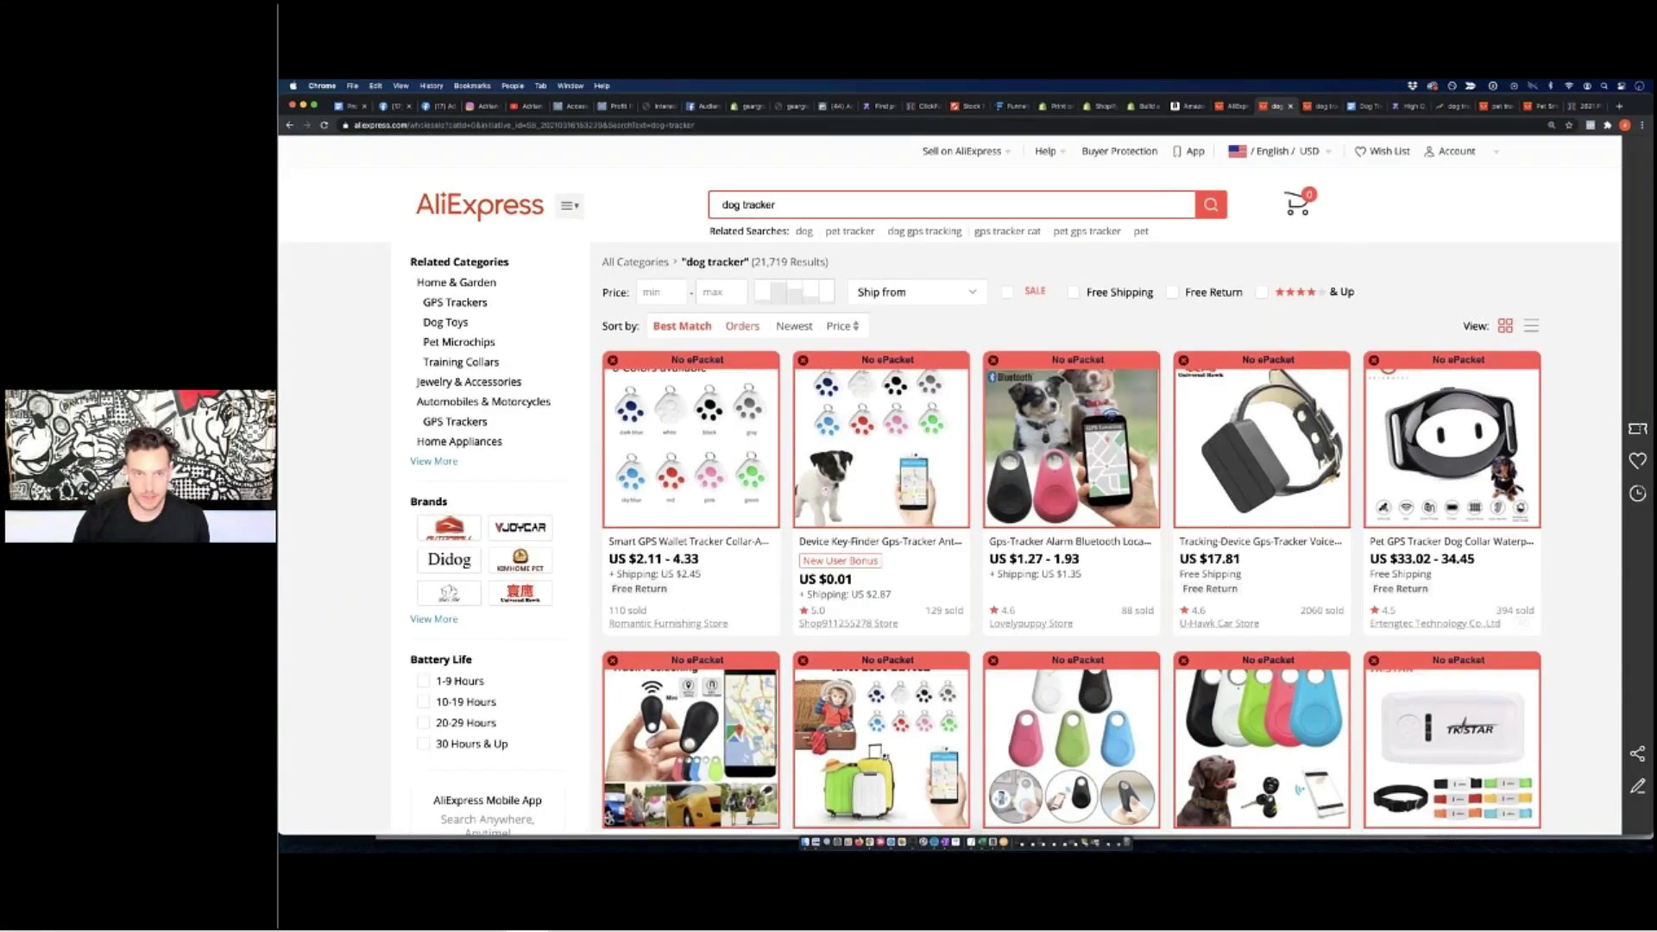
left_click(743, 325)
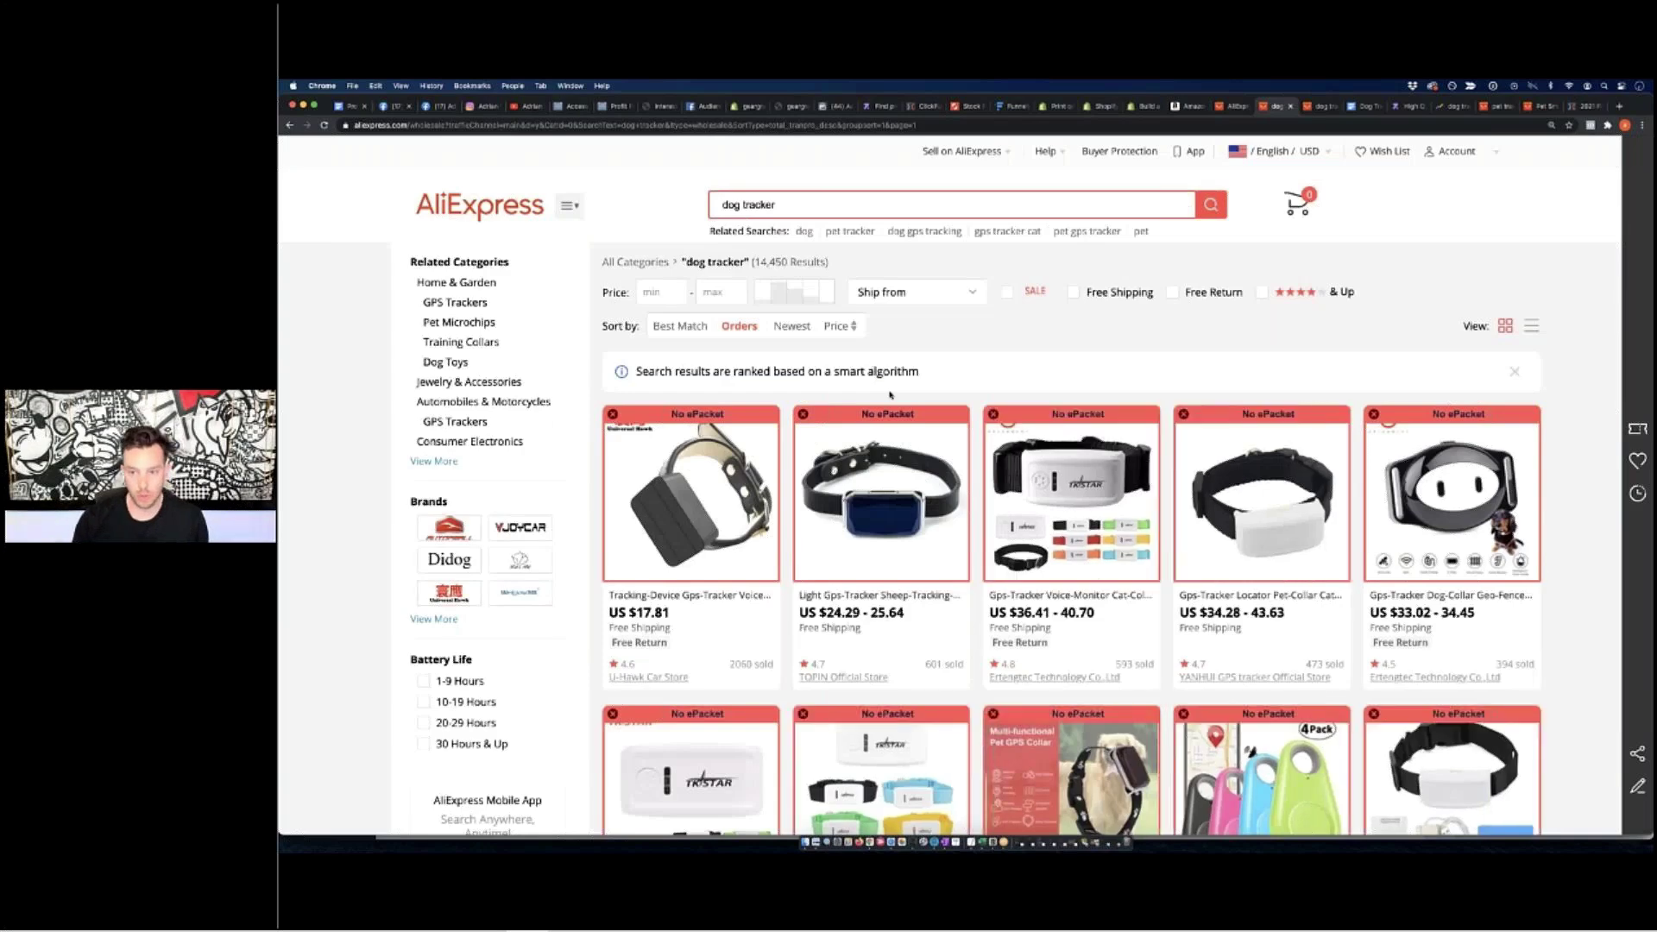
Examine the dog tracker results, comparing designs, prices, shipping and units sold across the GPS collars and key-finder tags
scroll(742, 385, "down", 2)
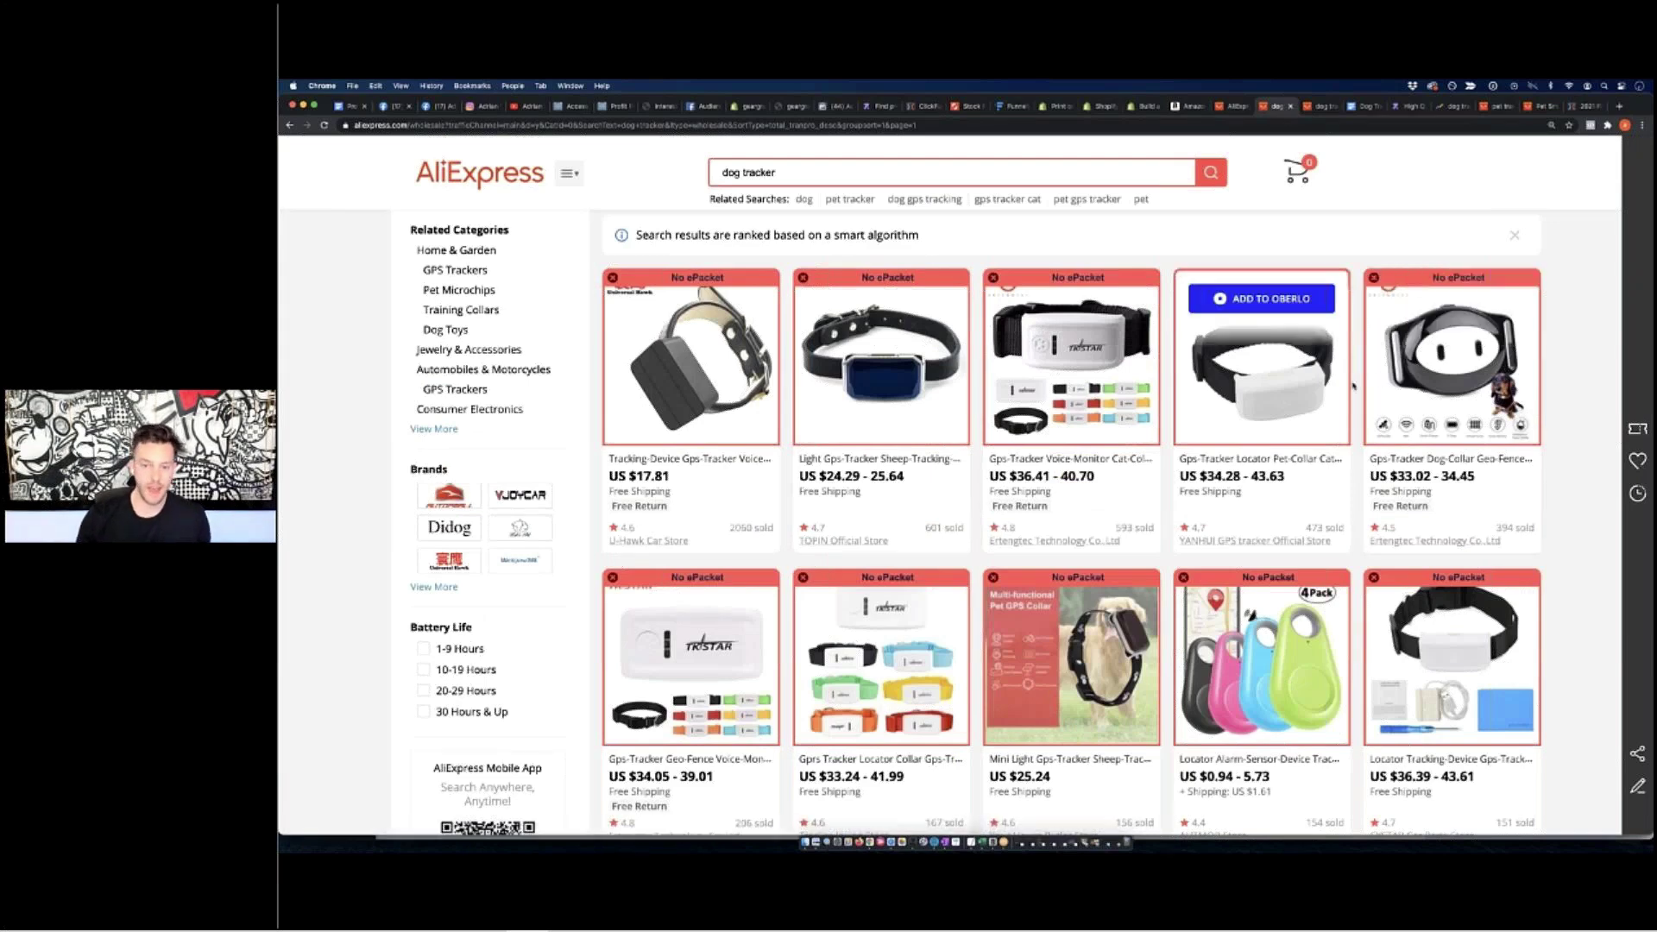
scroll(1284, 436, "down", 3)
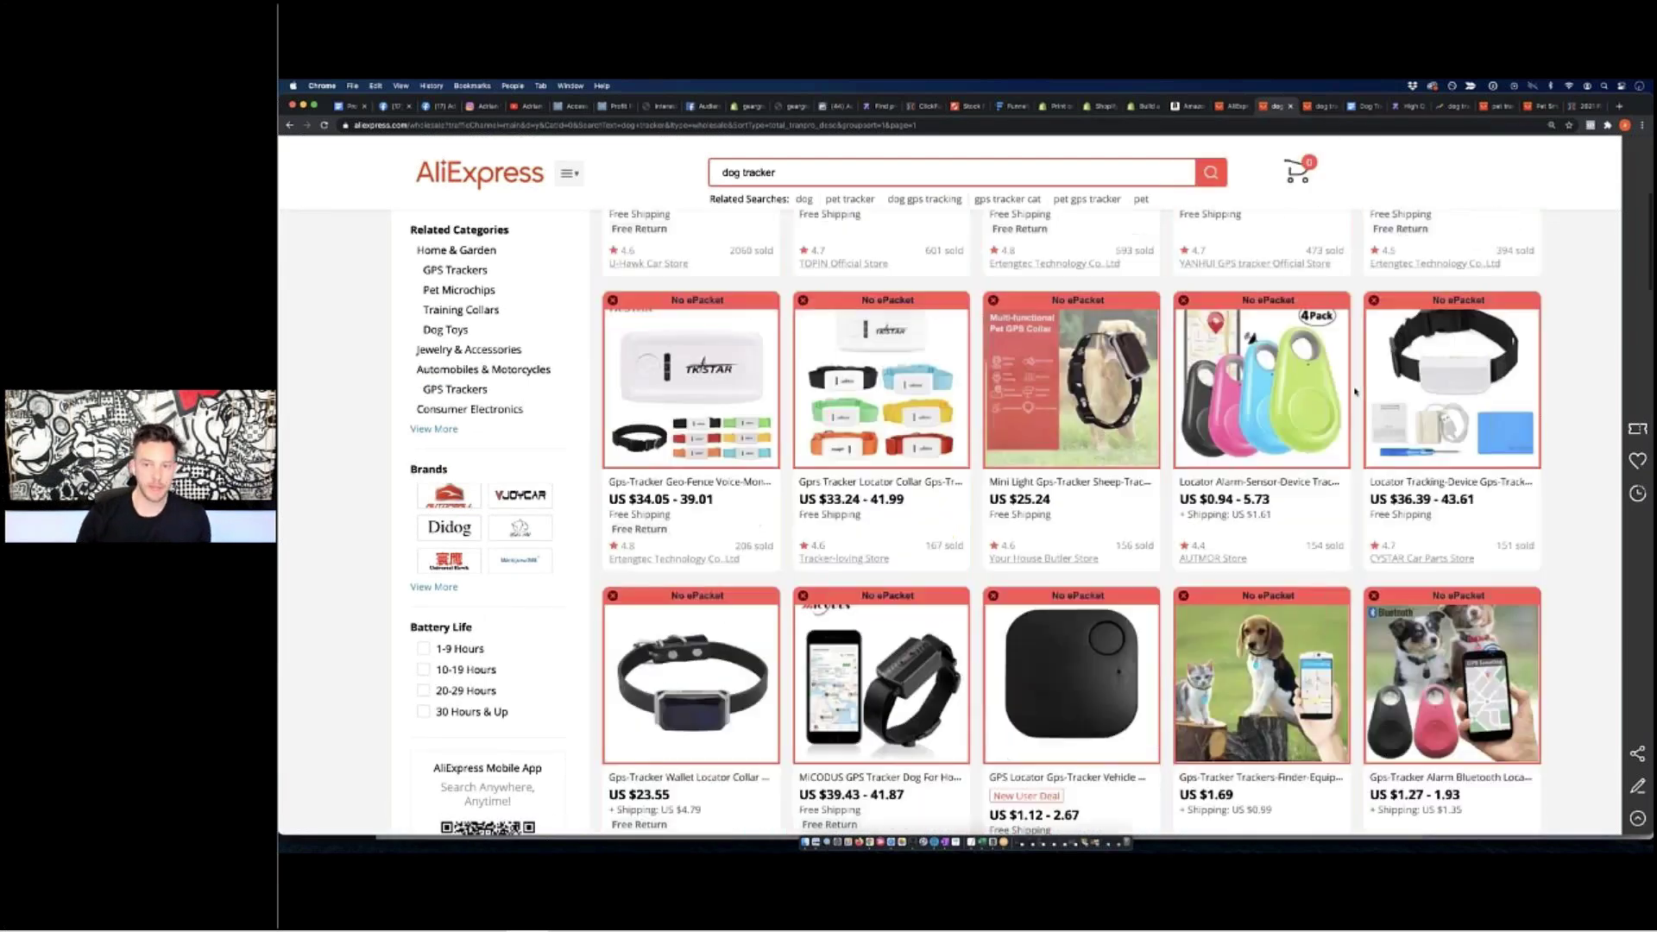
scroll(1328, 440, "up", 5)
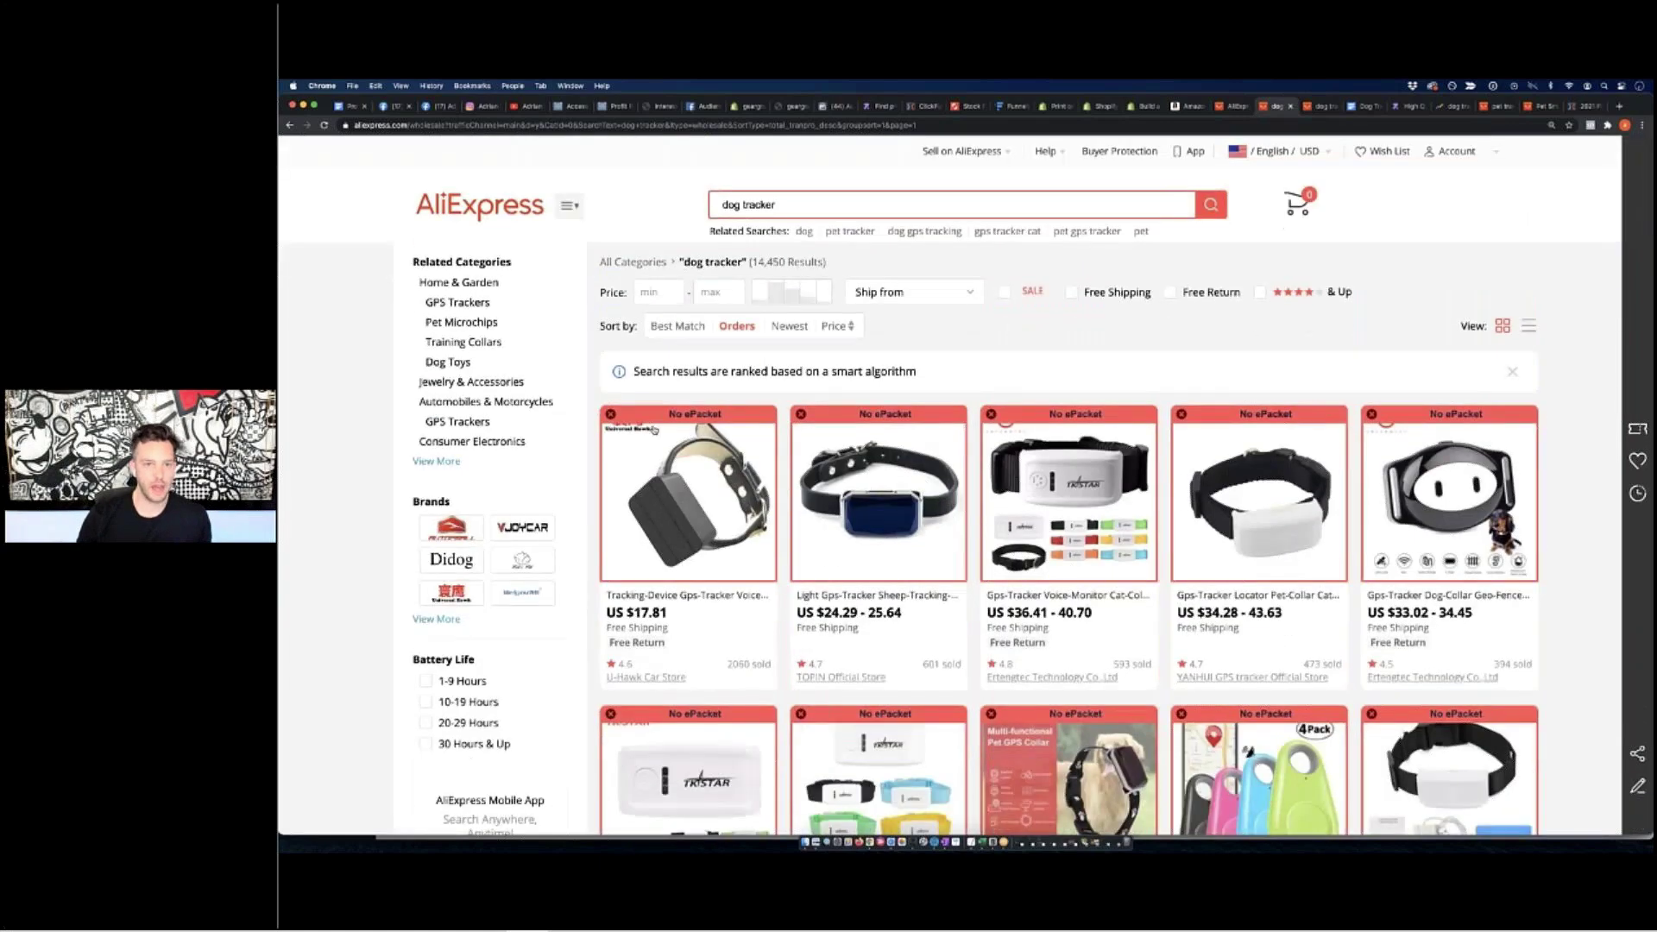
scroll(1261, 611, "down", 3)
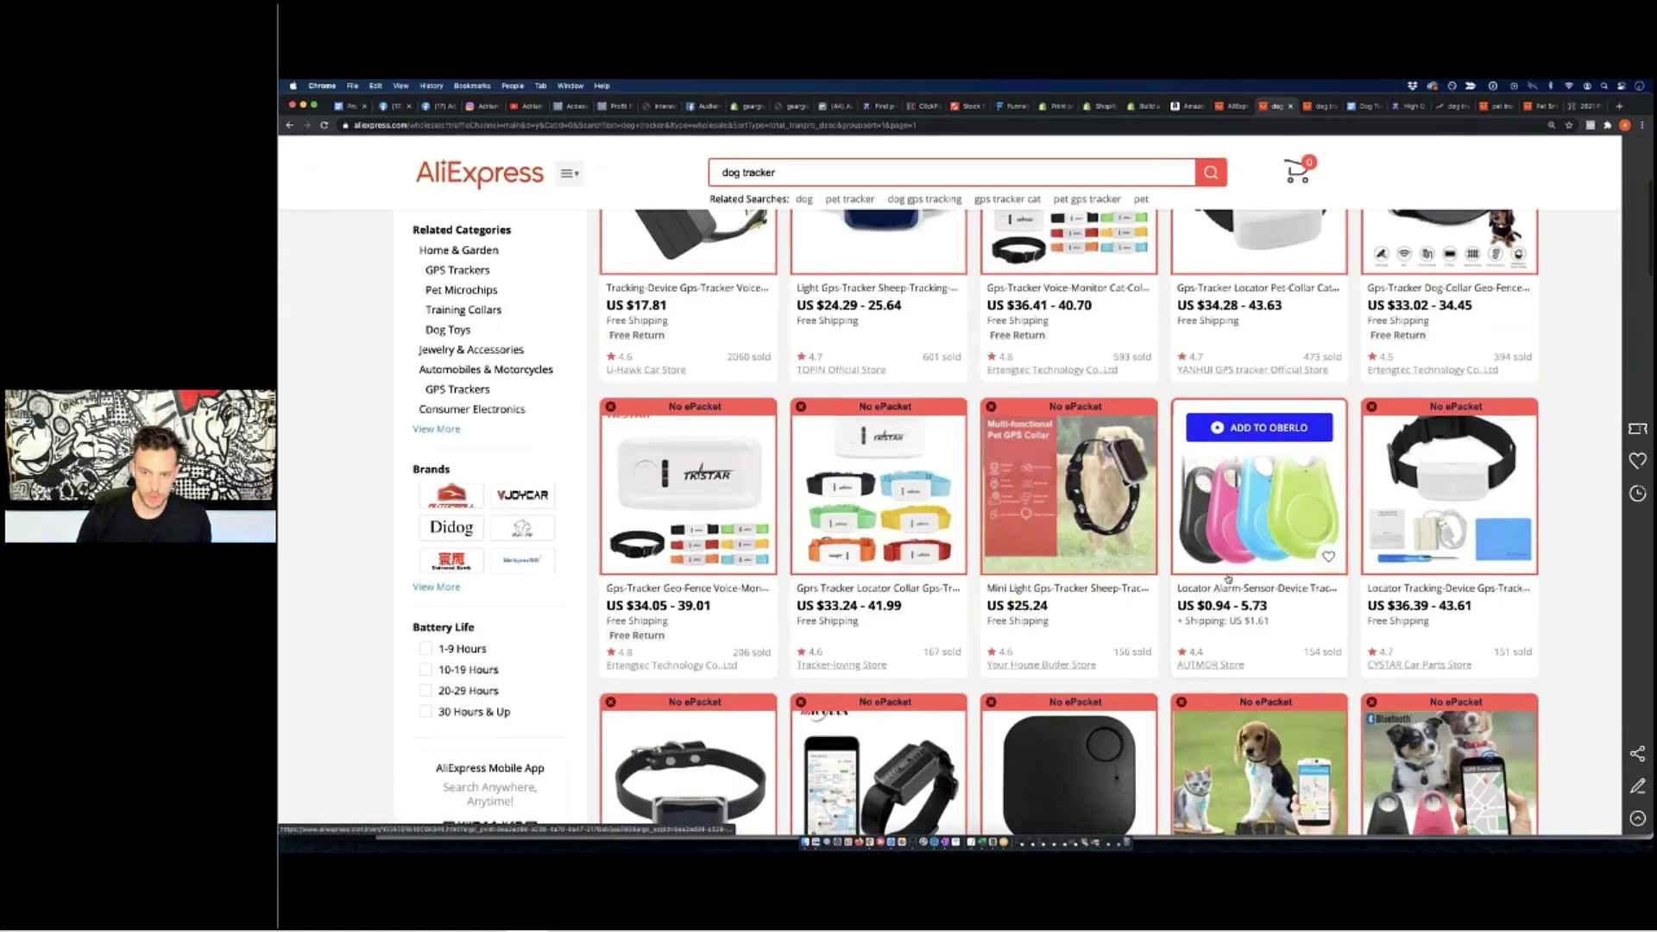
left_click_drag(1269, 608, 1152, 610)
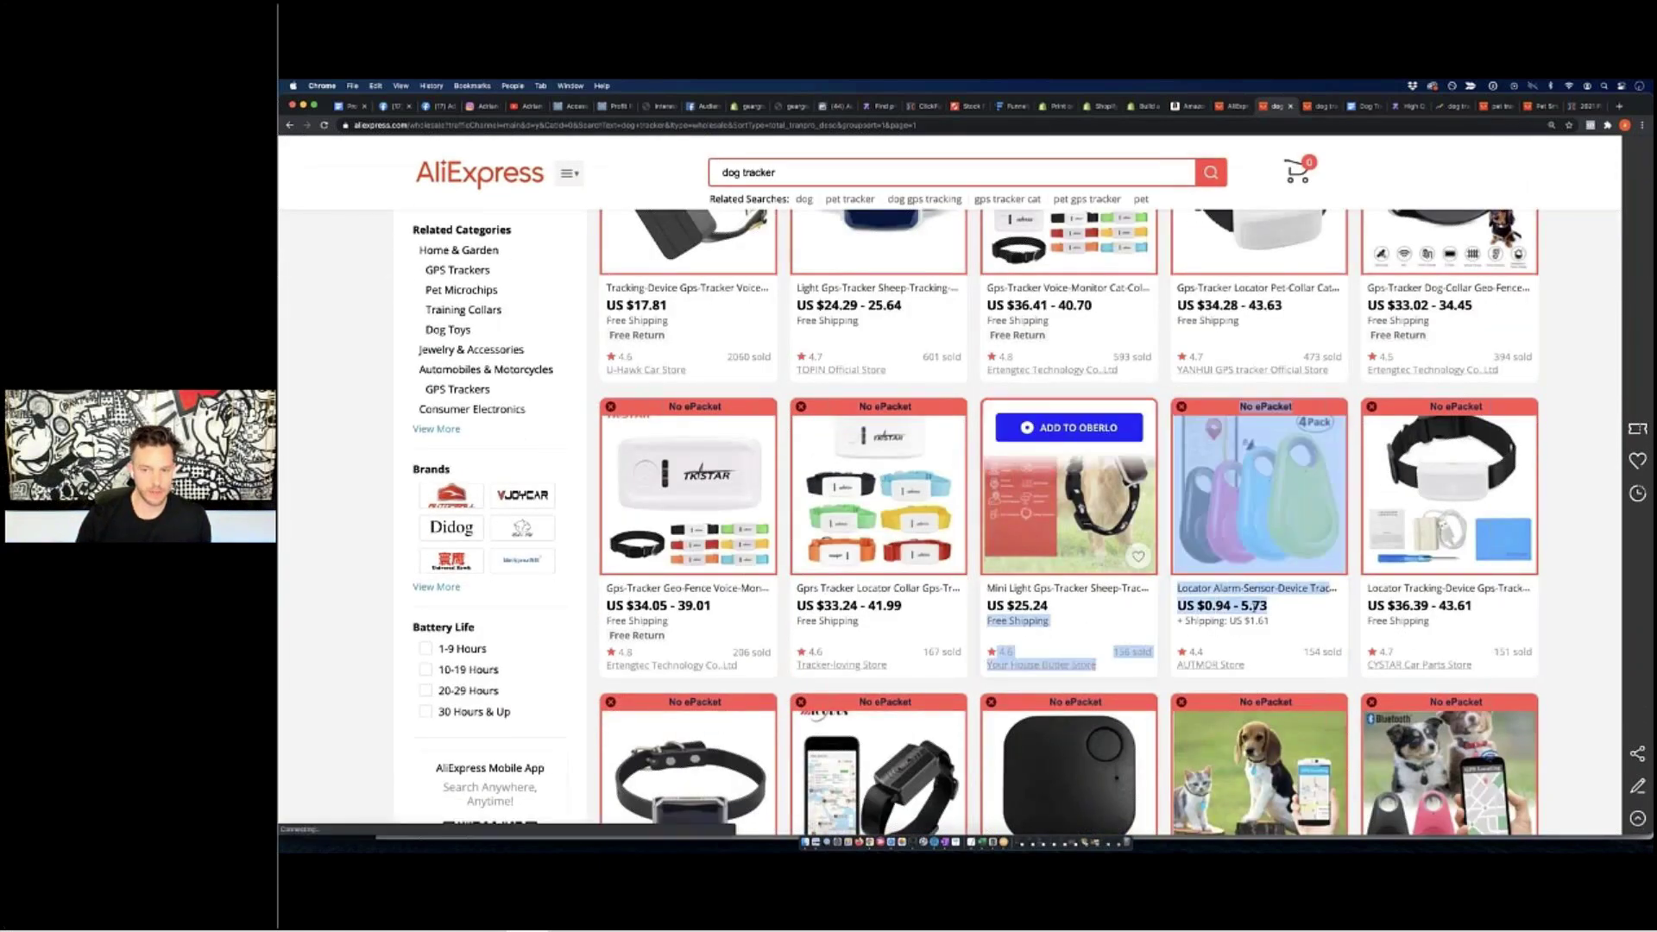
left_click(1277, 607)
scroll(1277, 607, "down", 1)
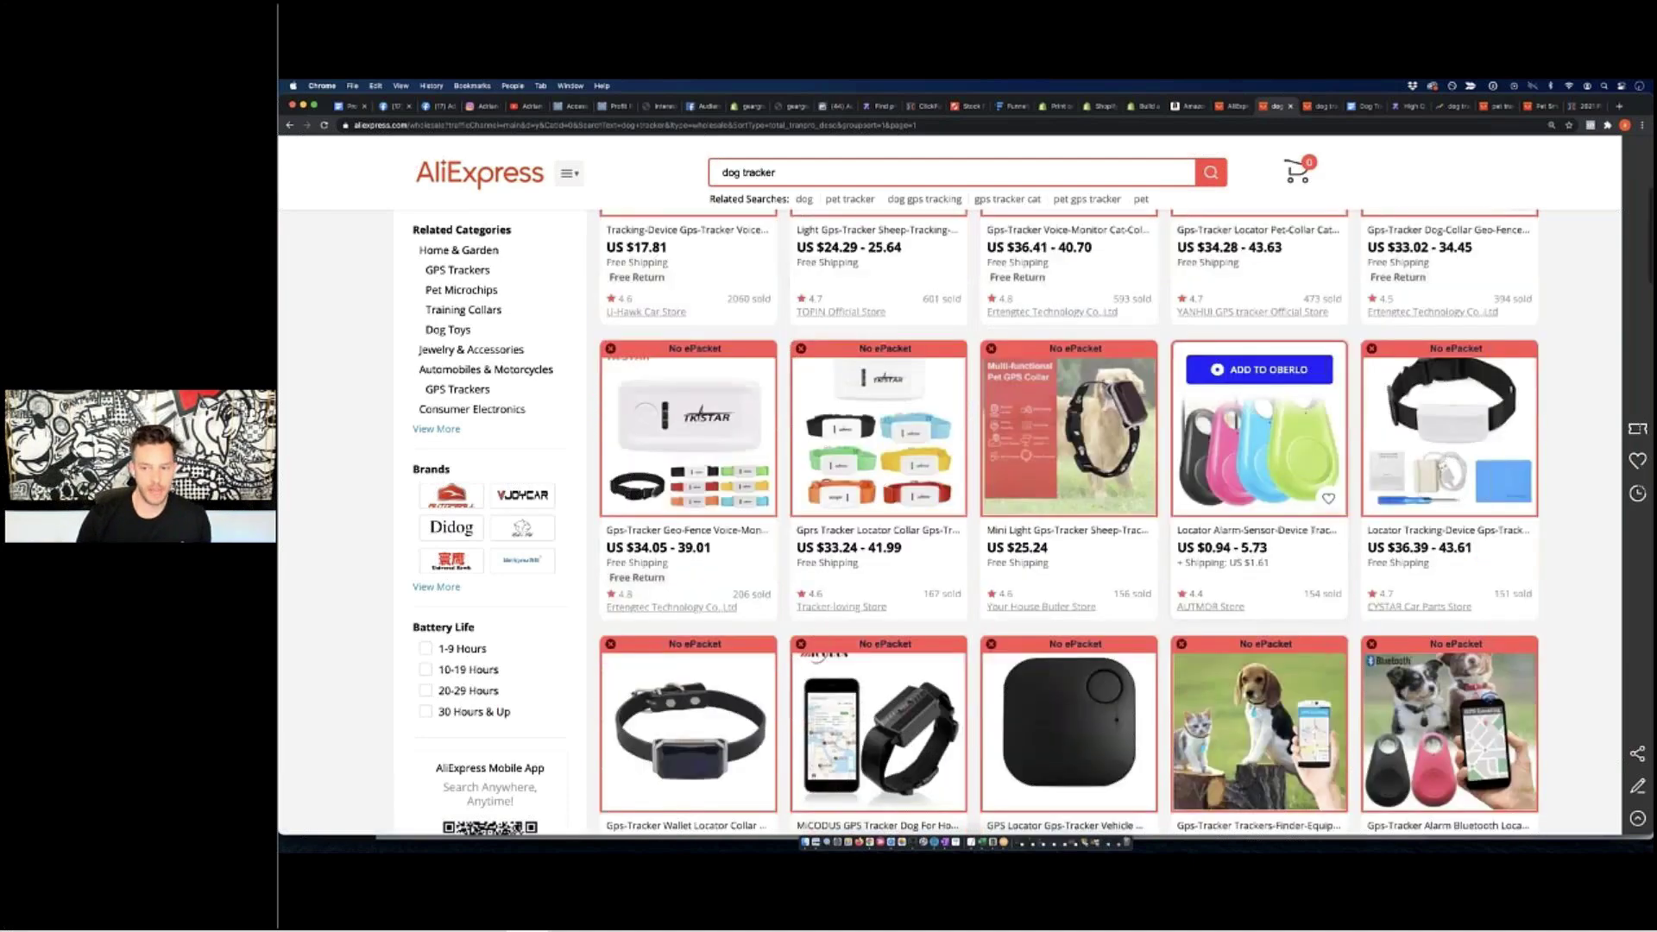
scroll(1277, 607, "down", 5)
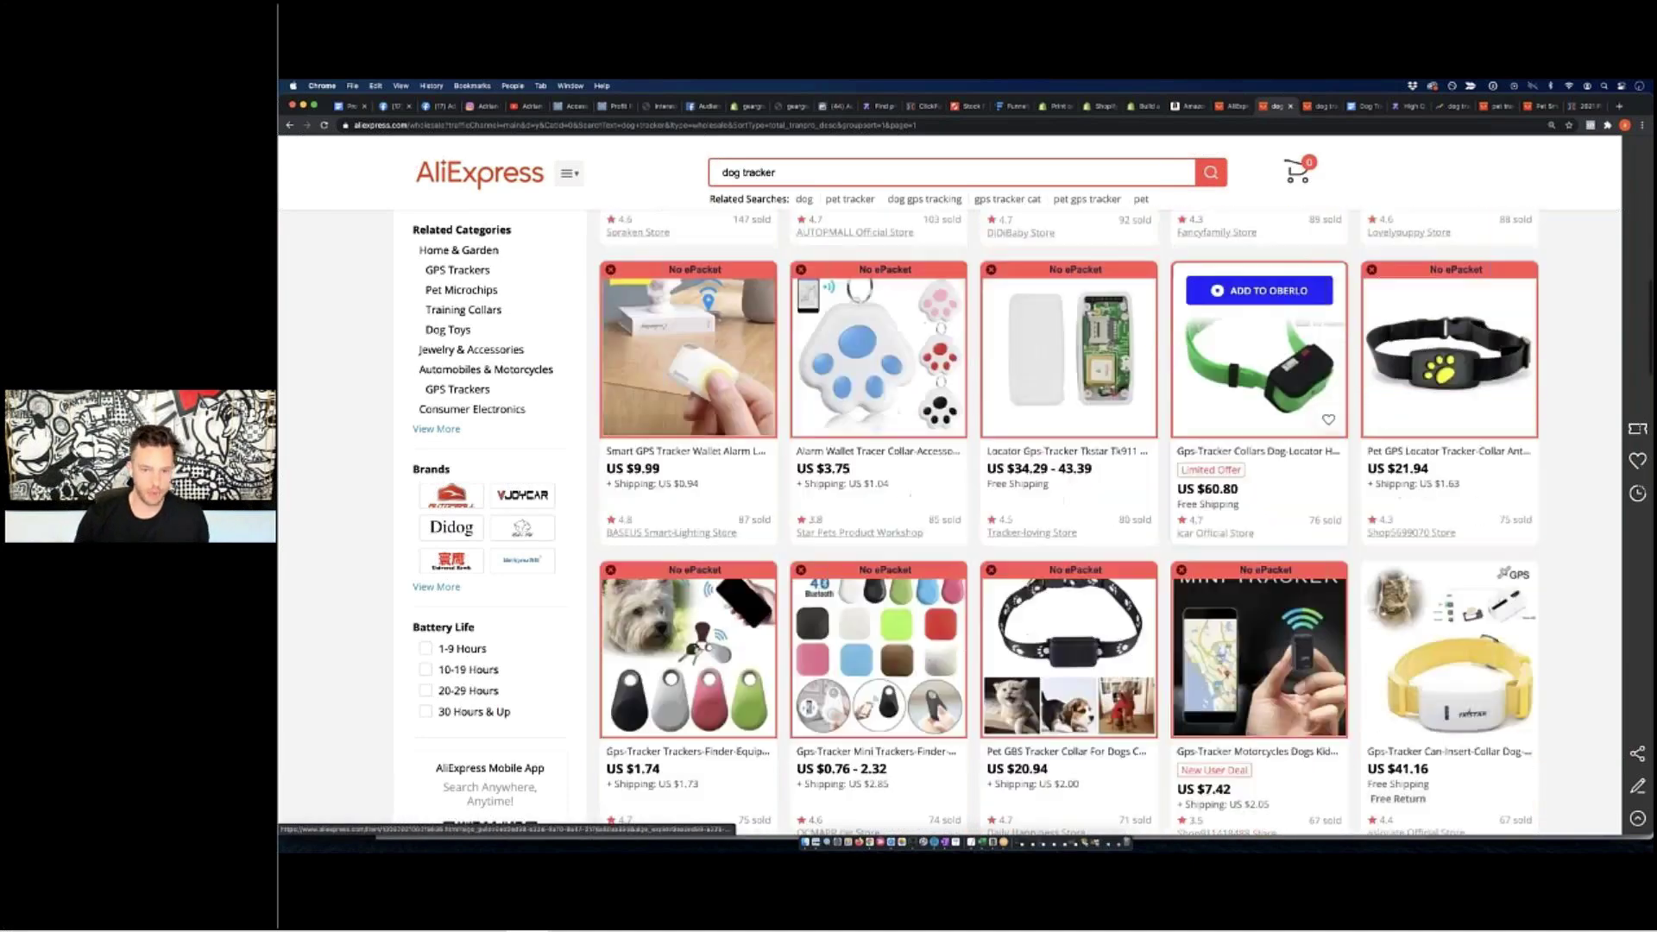
scroll(1277, 607, "down", 4)
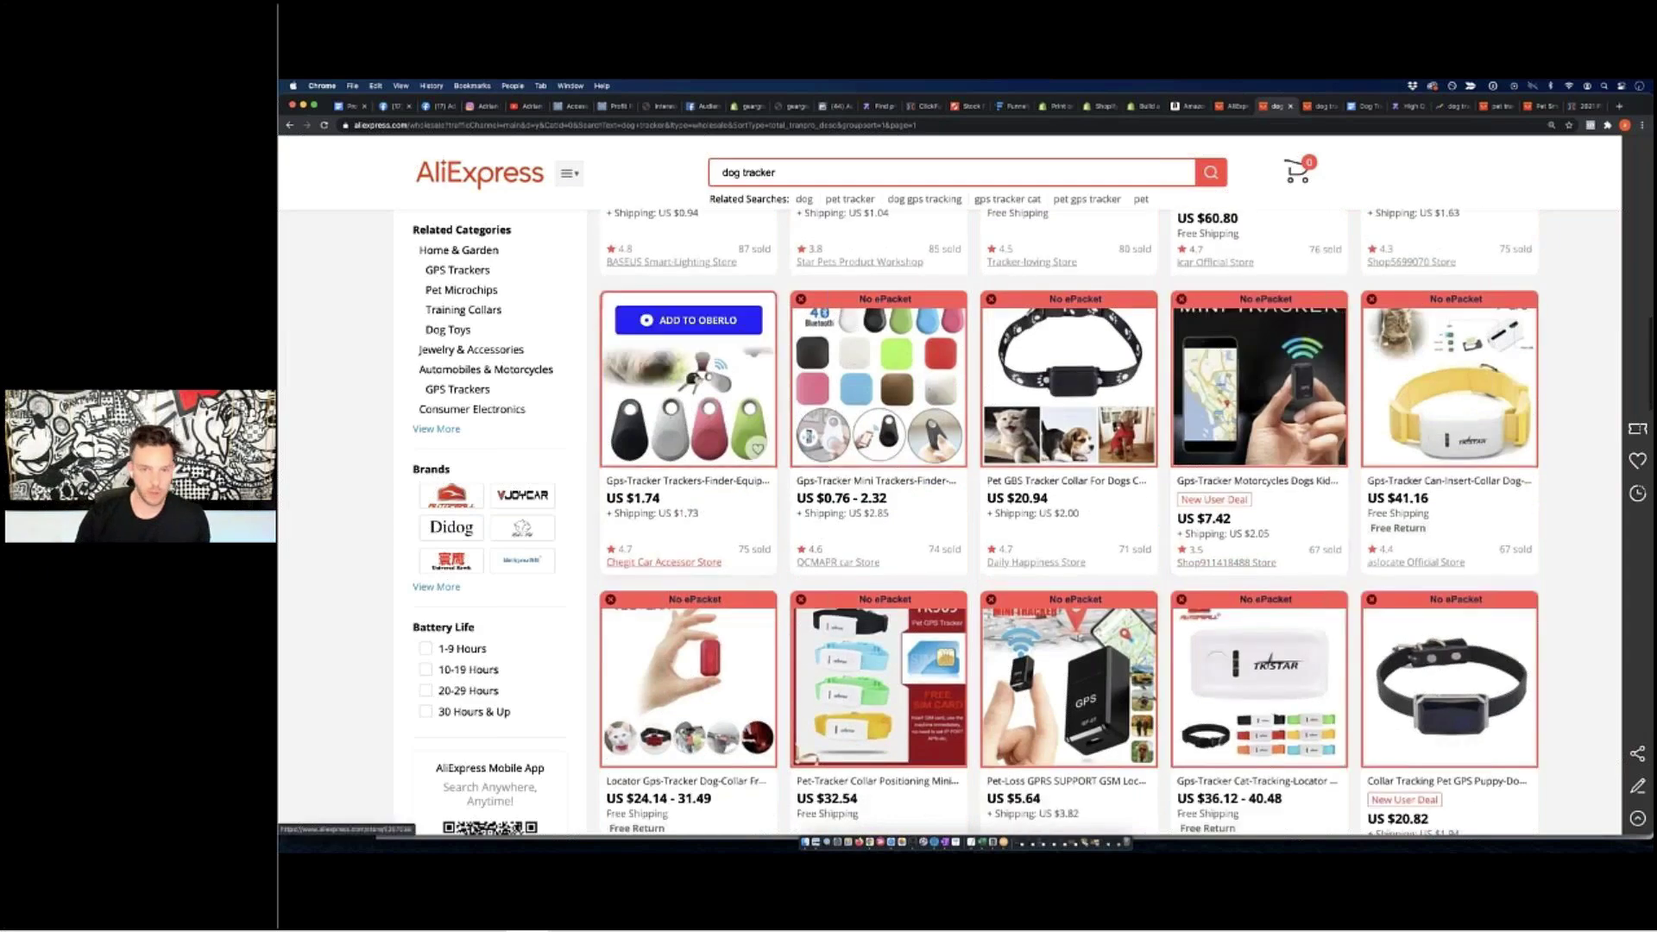
scroll(1296, 560, "down", 5)
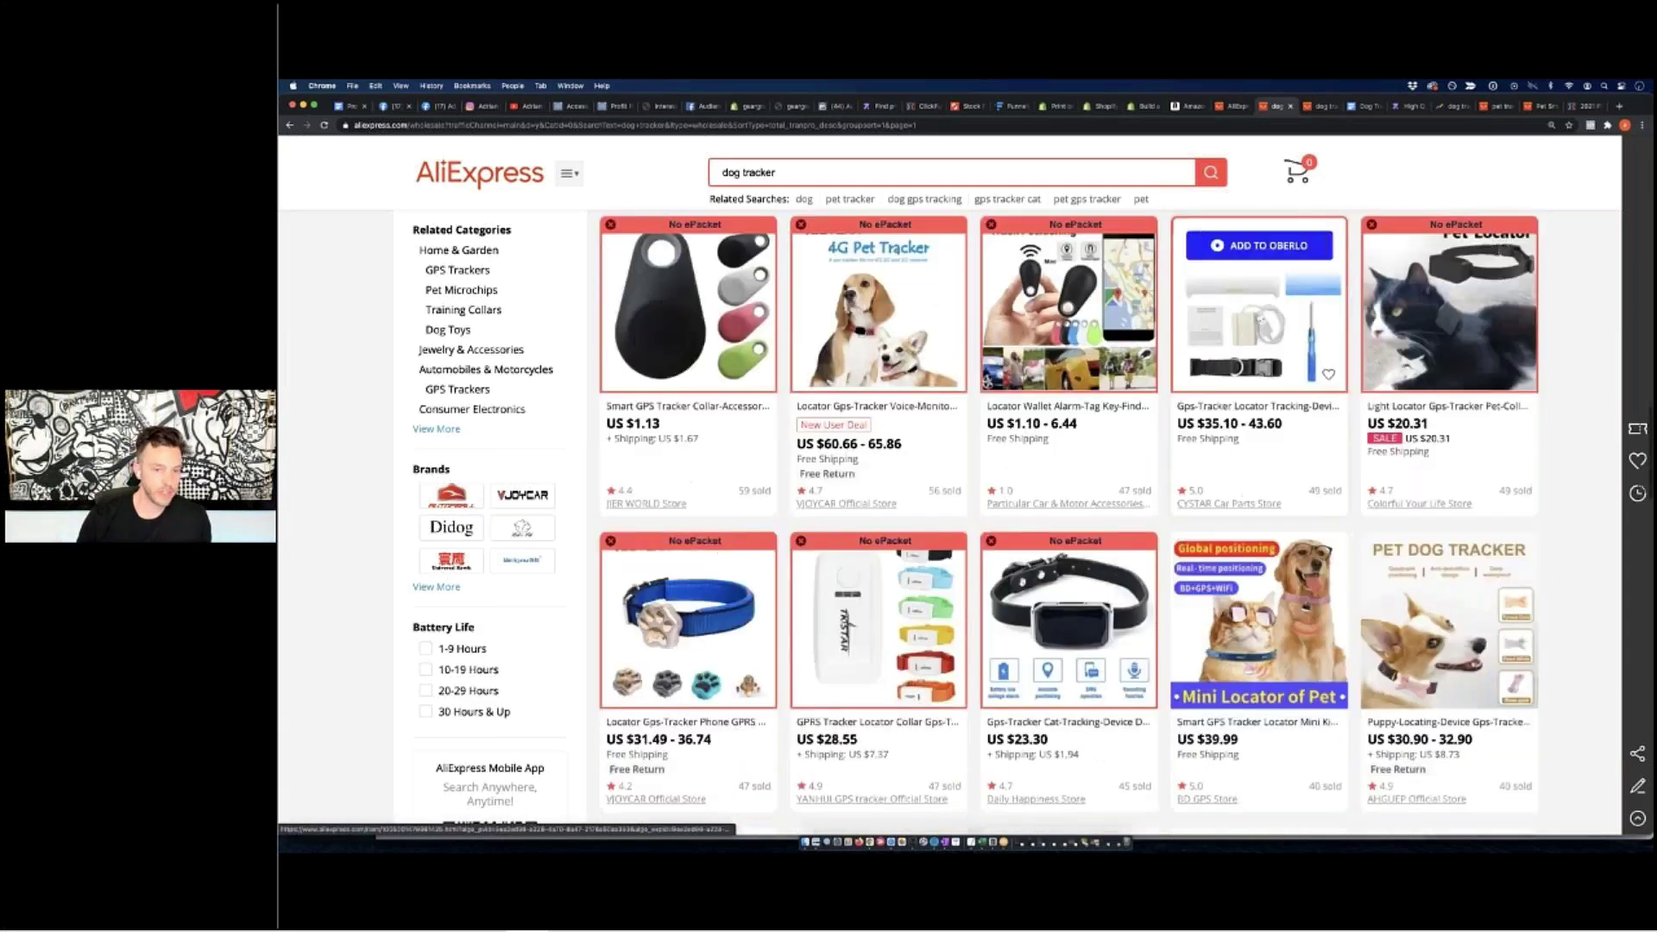
scroll(968, 557, "up", 2)
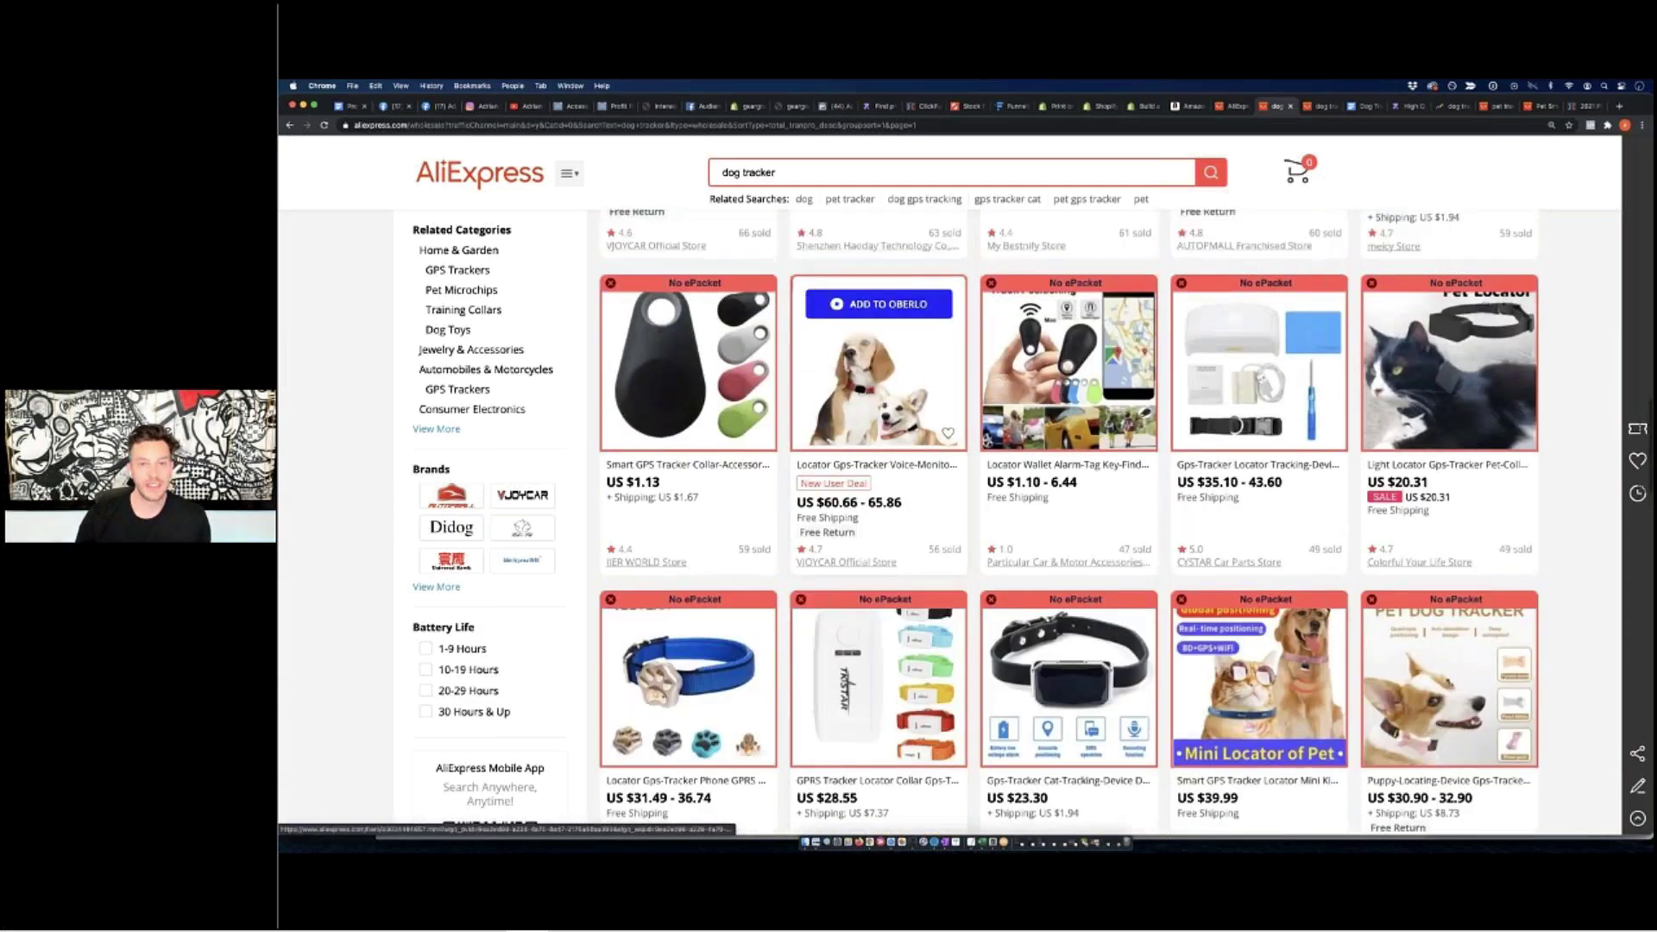
scroll(968, 556, "up", 10)
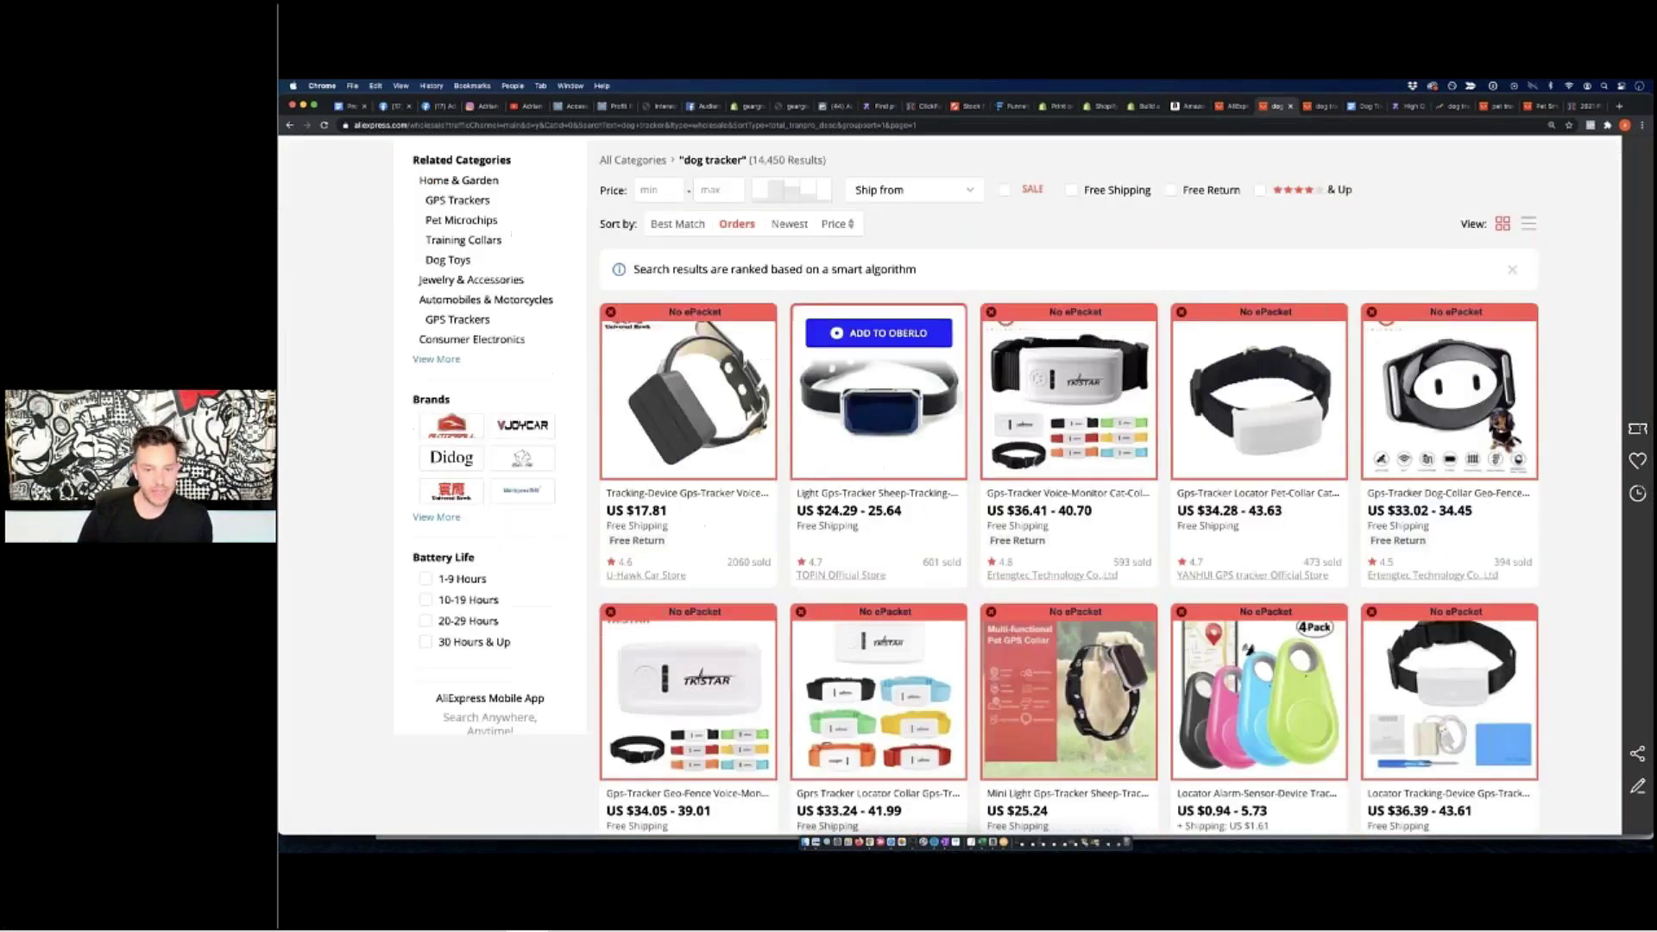
scroll(959, 557, "down", 5)
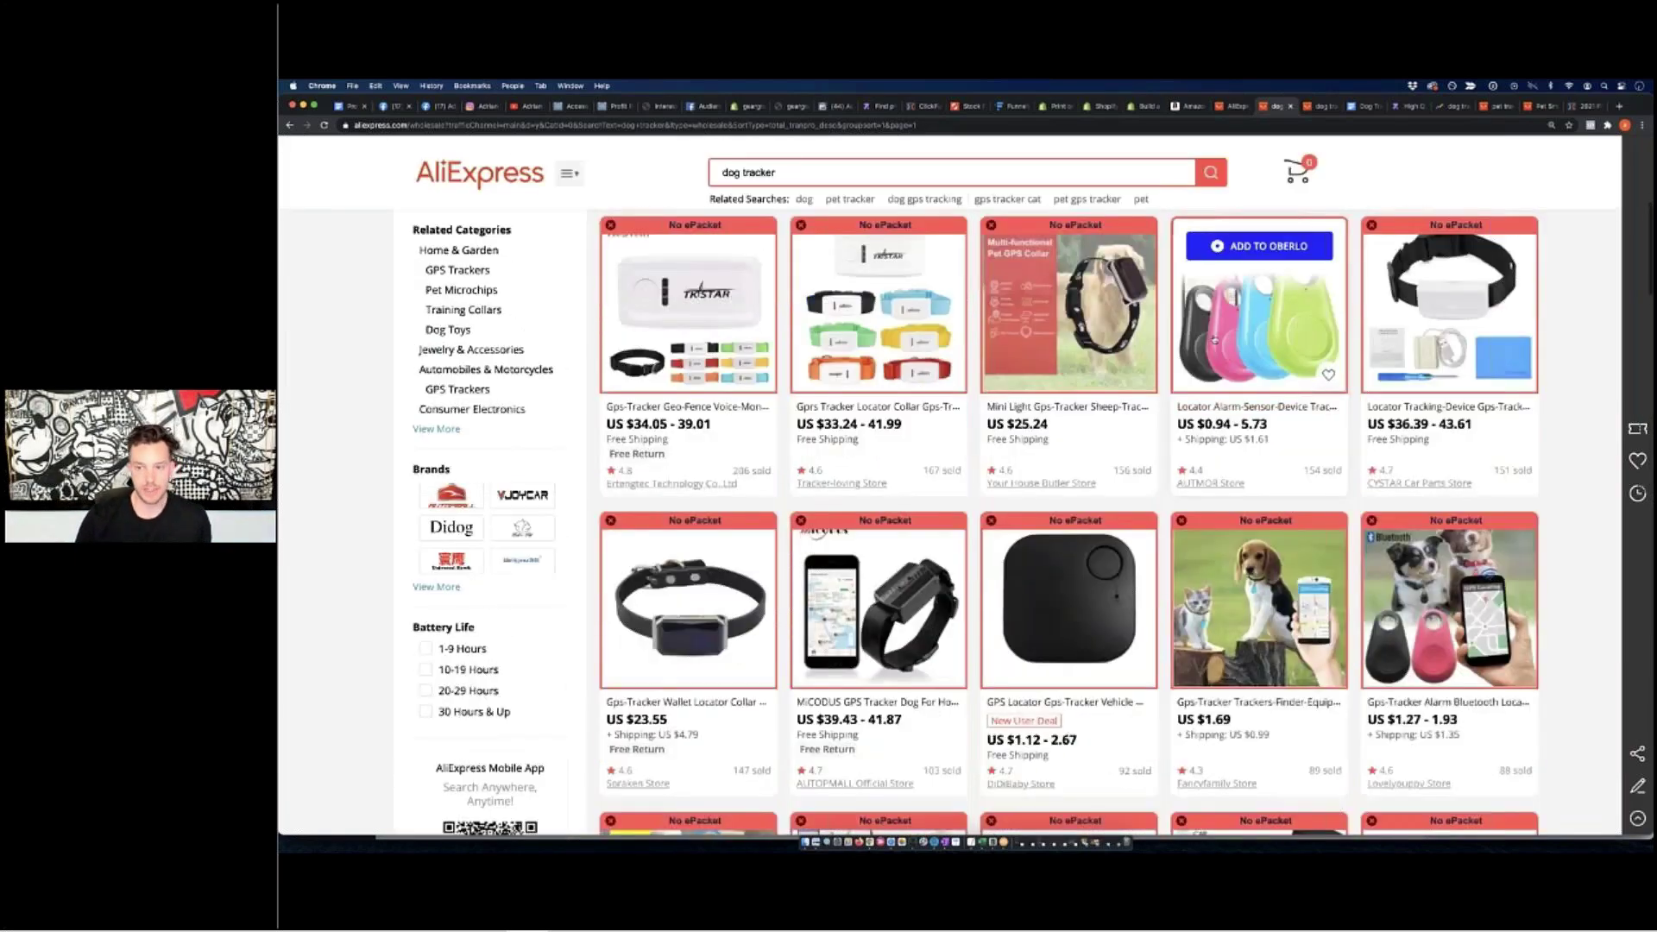
Open the 4 Pack locator alarm tag listing from AUTMOR Store and set Ships From to United States
left_click(1251, 318)
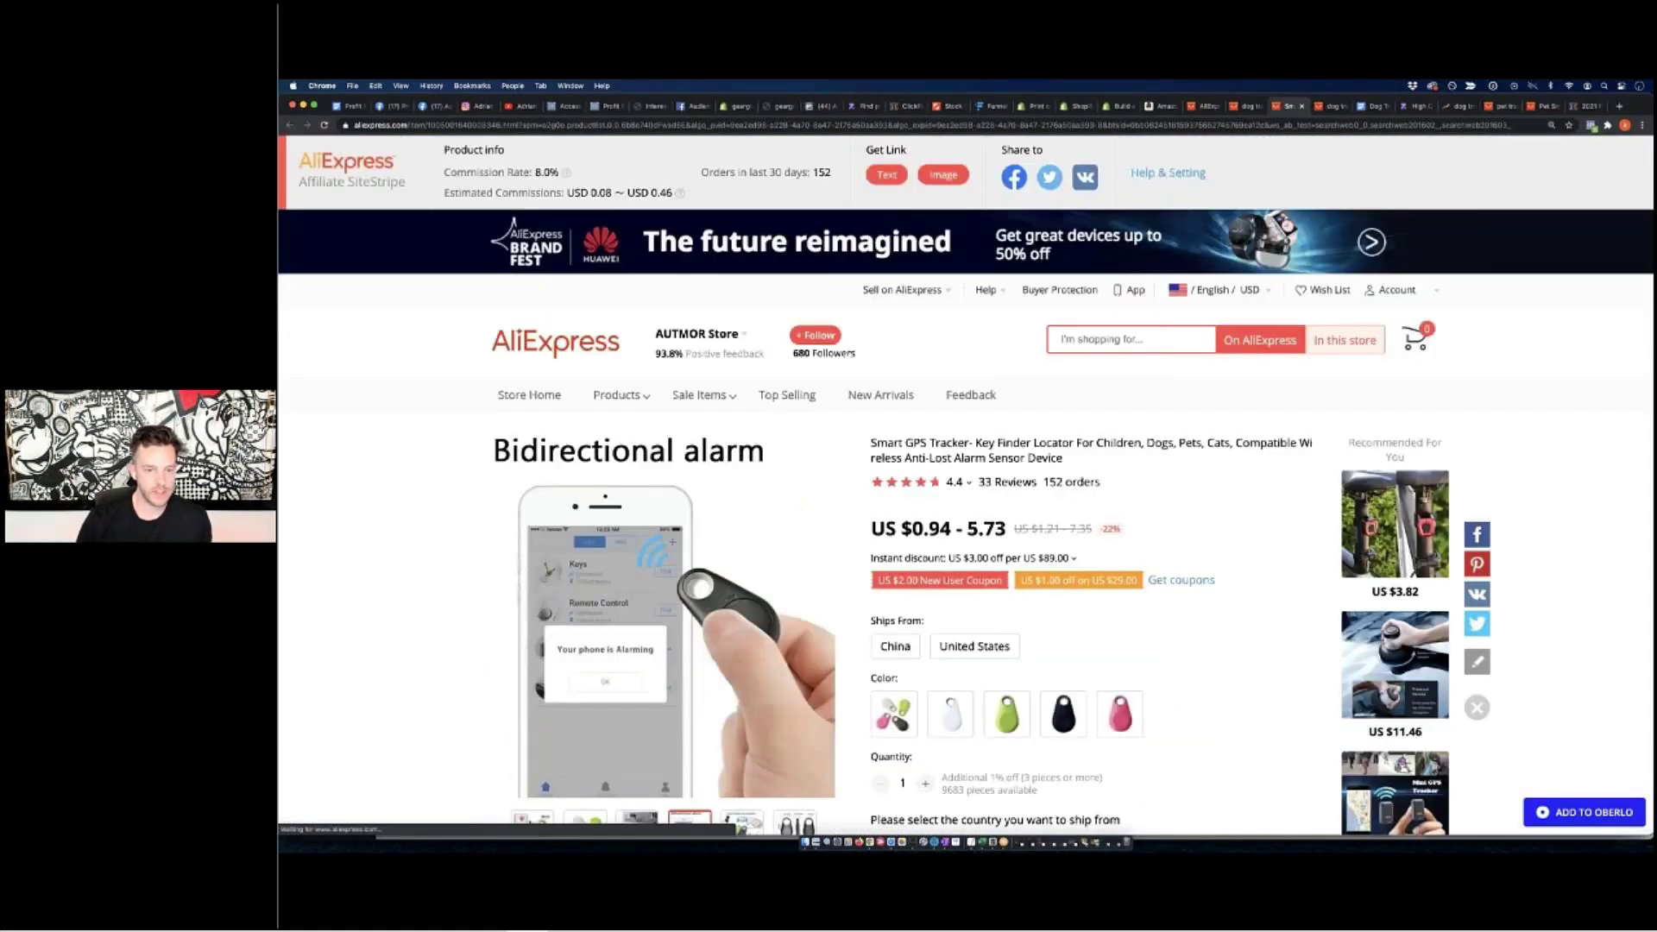
scroll(739, 717, "down", 2)
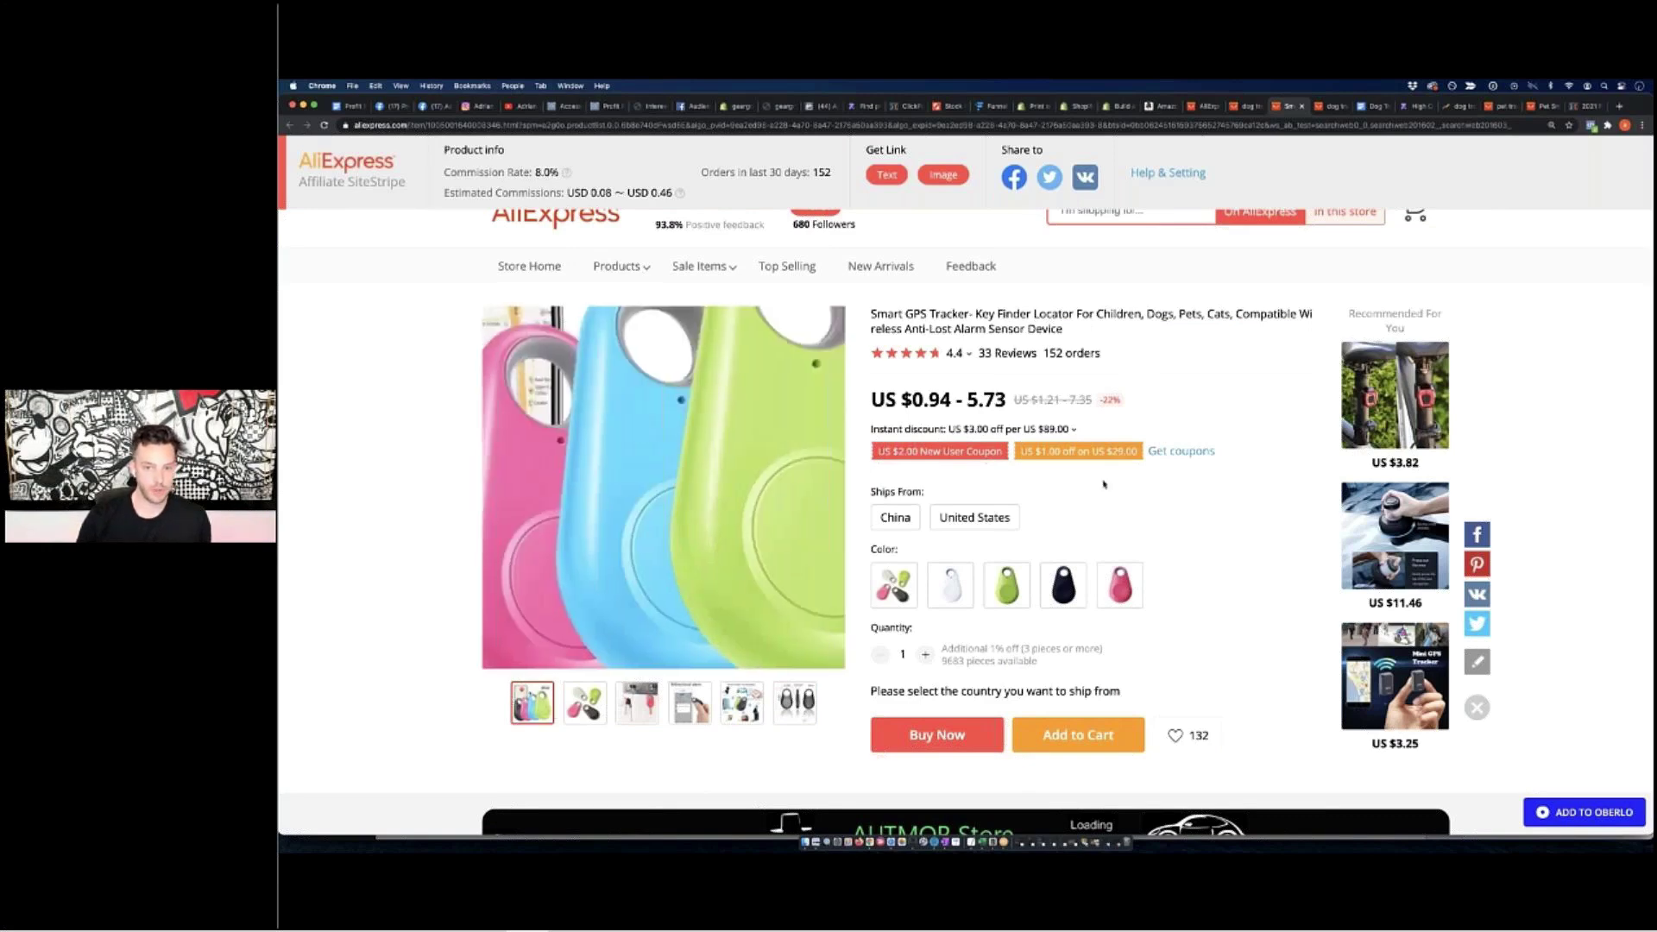
left_click(1015, 529)
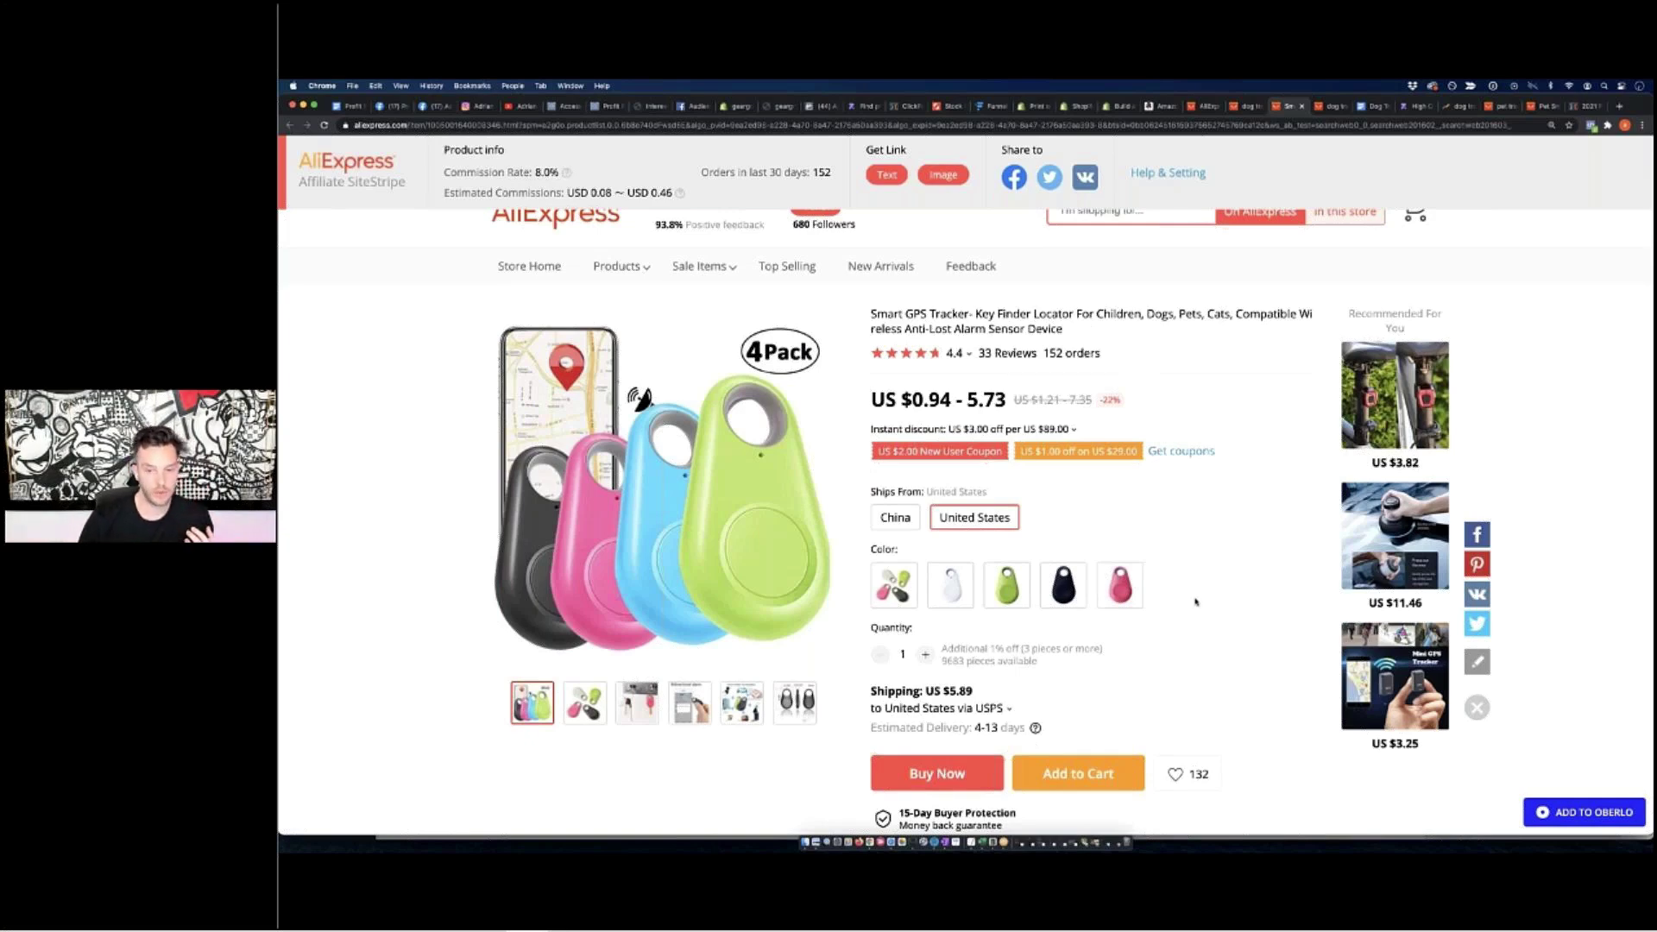
Check the estimated delivery time and highlight the USPS shipping price for the tracker
left_click_drag(975, 729, 999, 729)
left_click(436, 648)
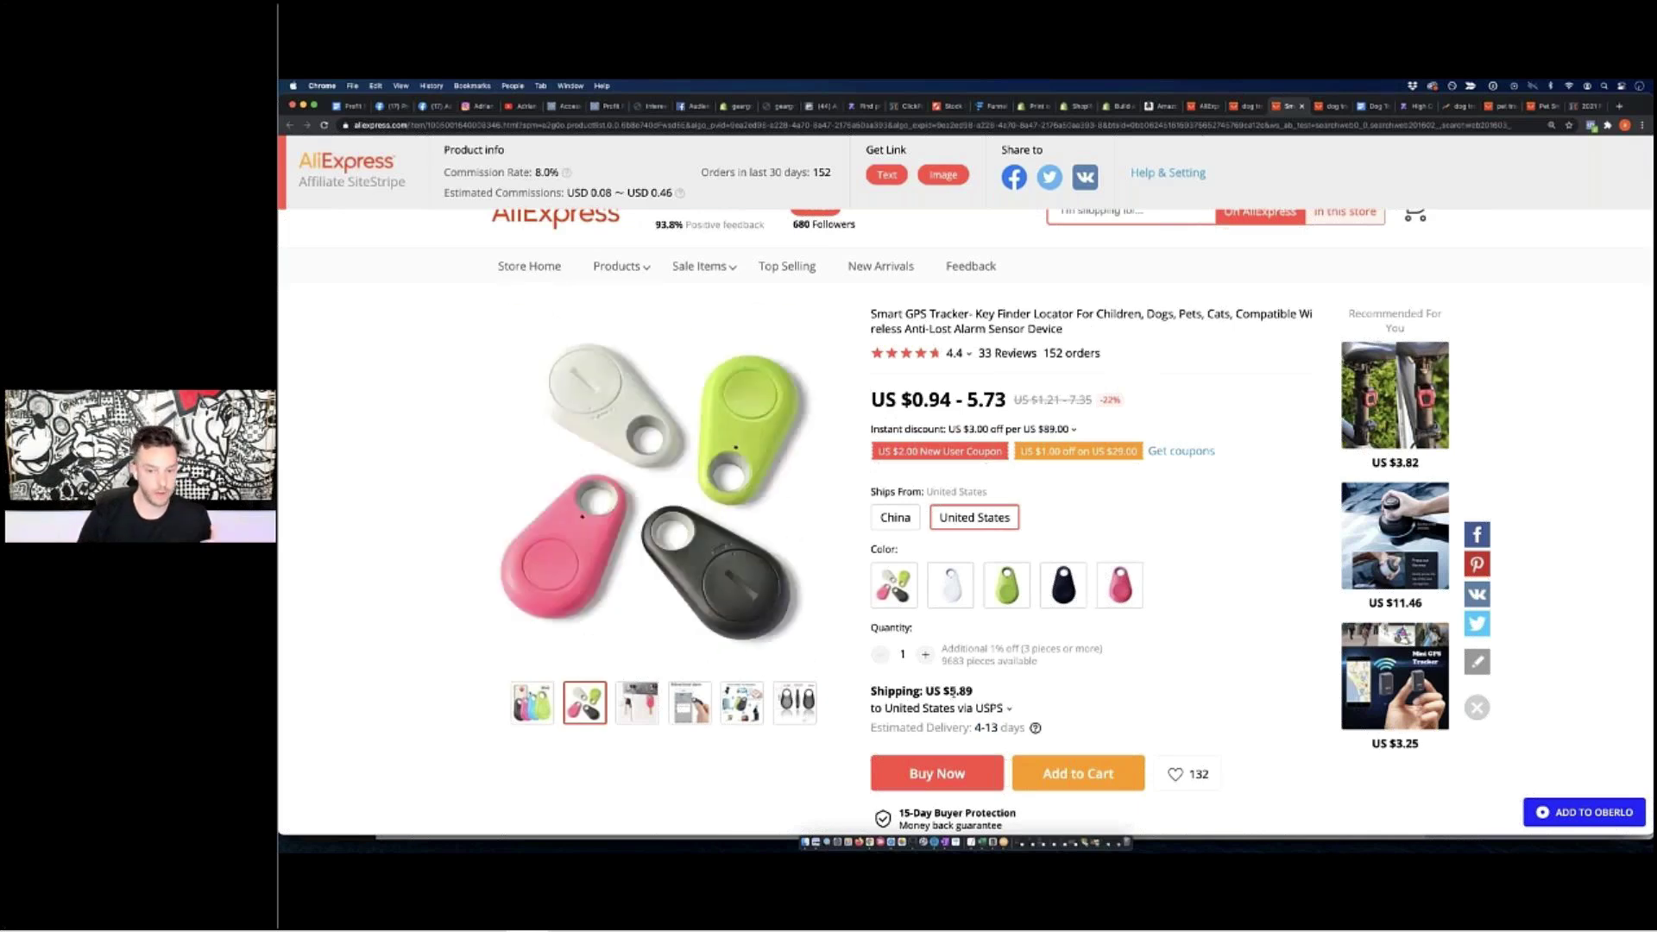
left_click_drag(943, 691, 1002, 691)
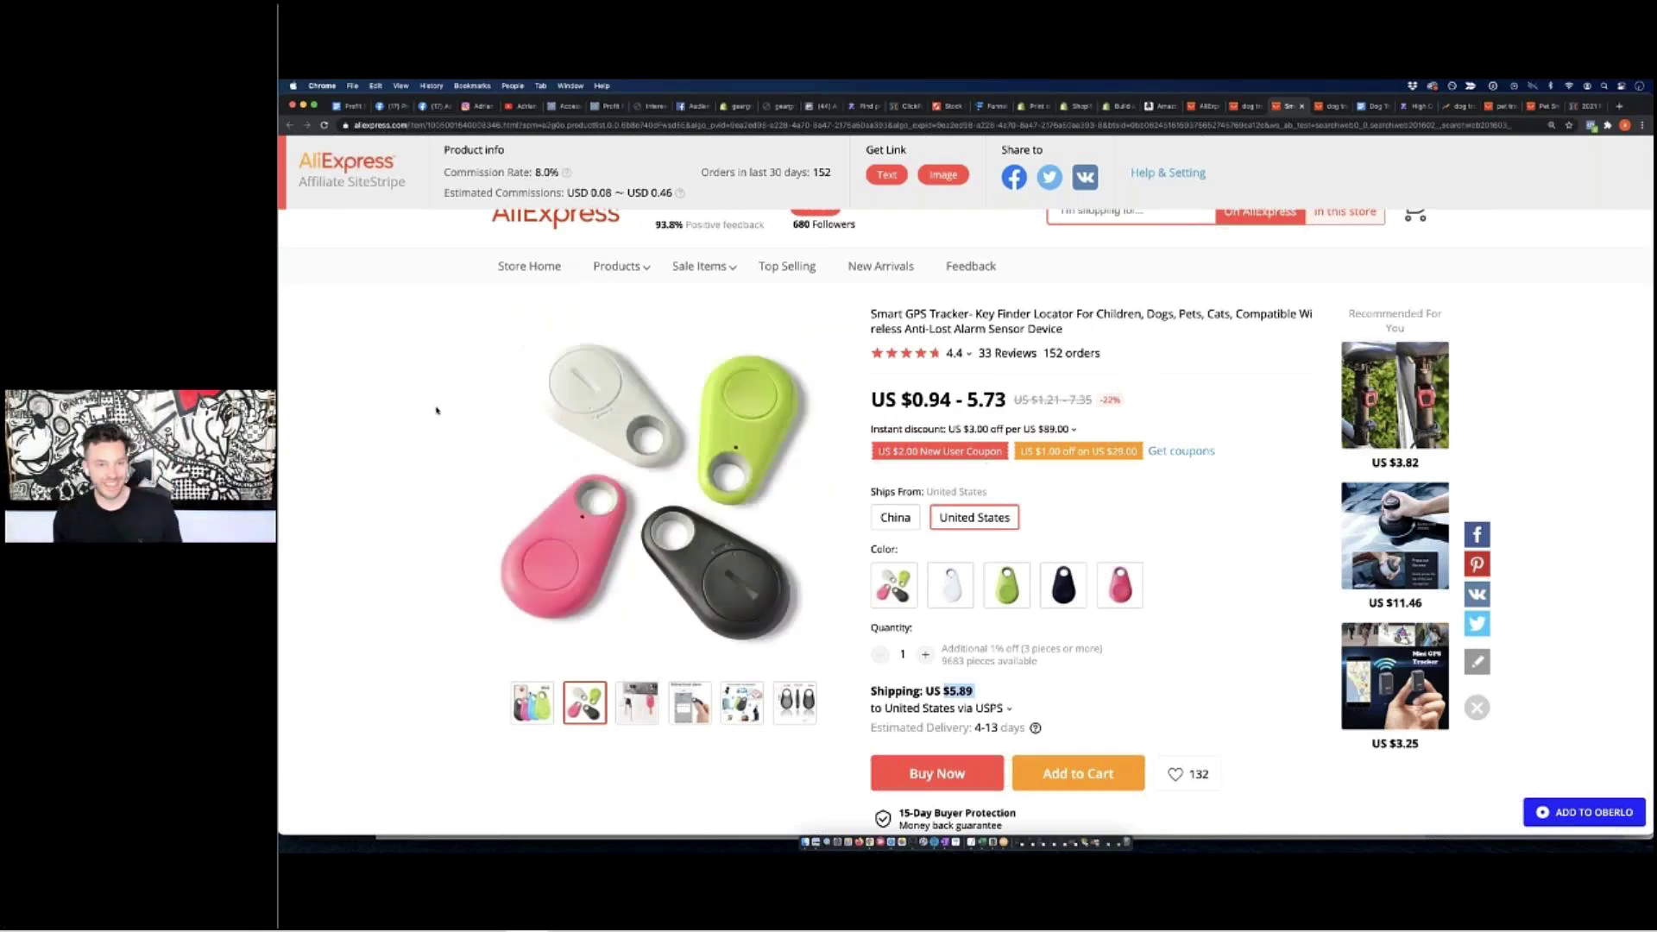
Review the key finder listing's two-way alarm image, then read the product description and specifications
scroll(436, 411, "up", 1)
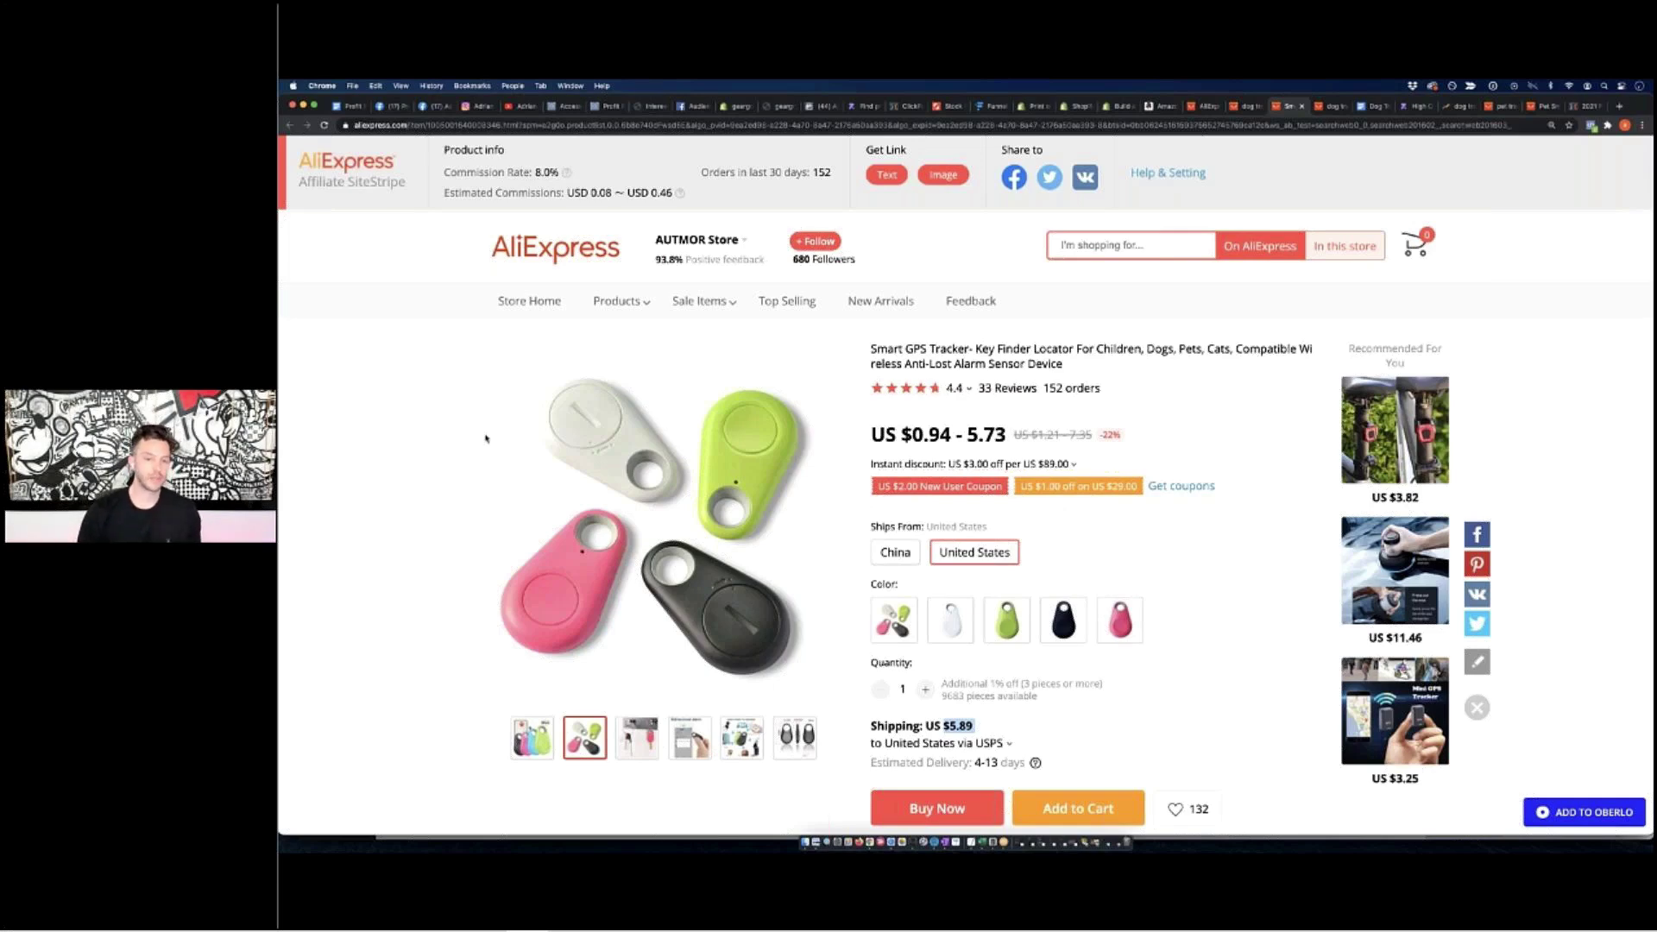
mouse_move(687, 729)
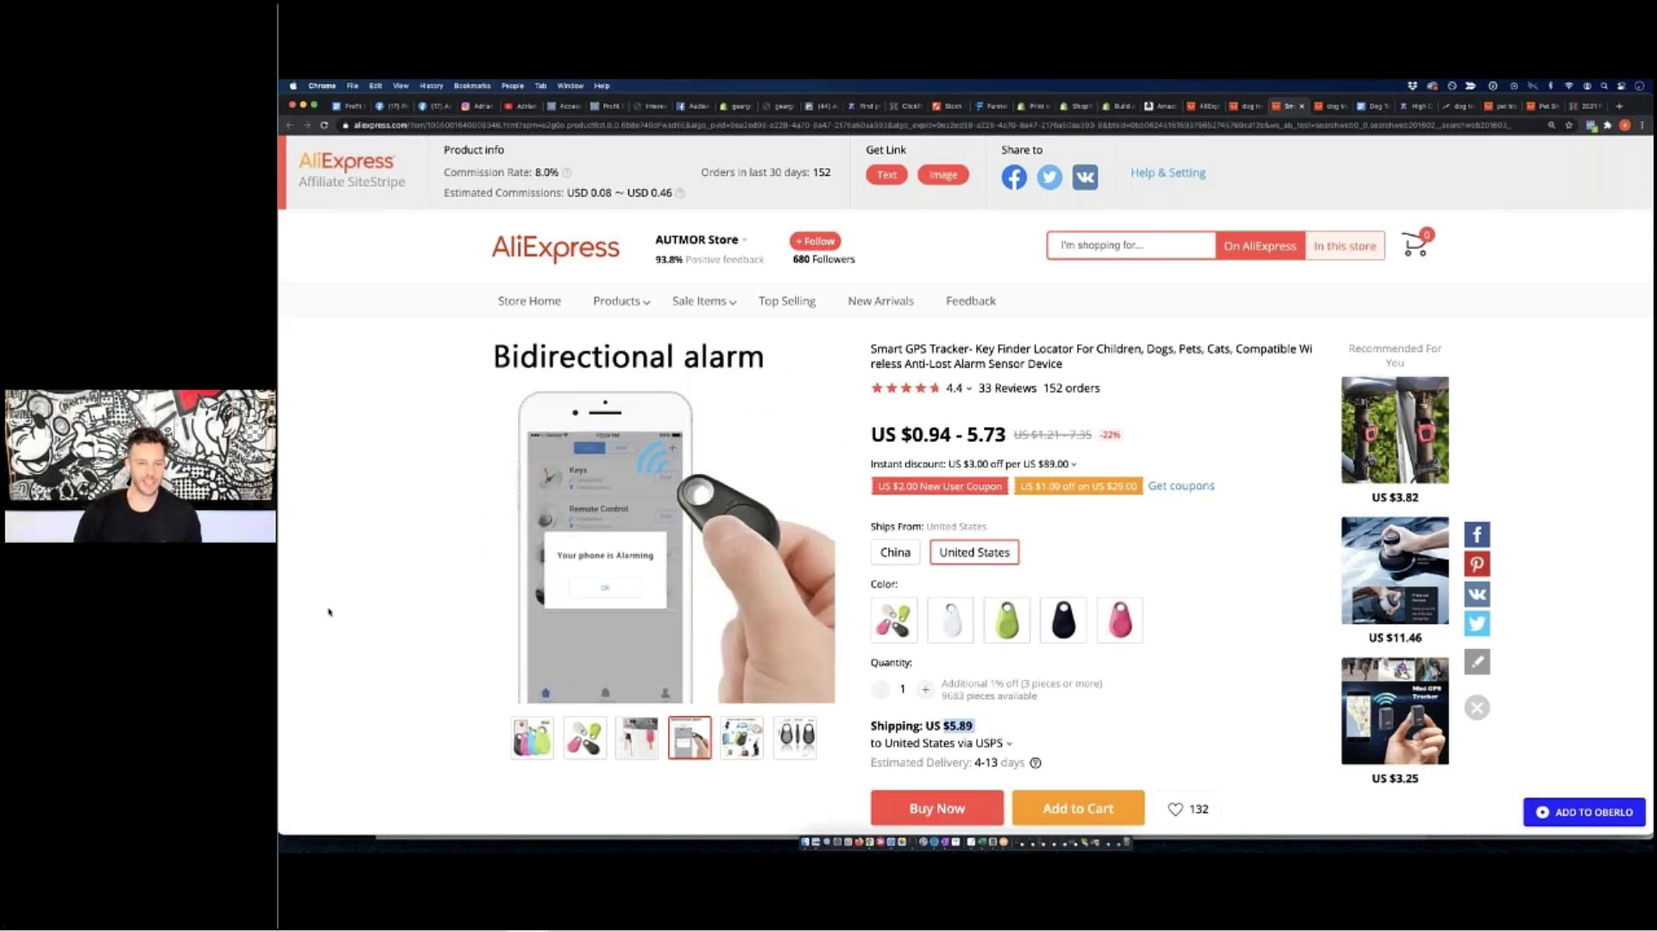
scroll(431, 617, "down", 1)
scroll(432, 617, "down", 10)
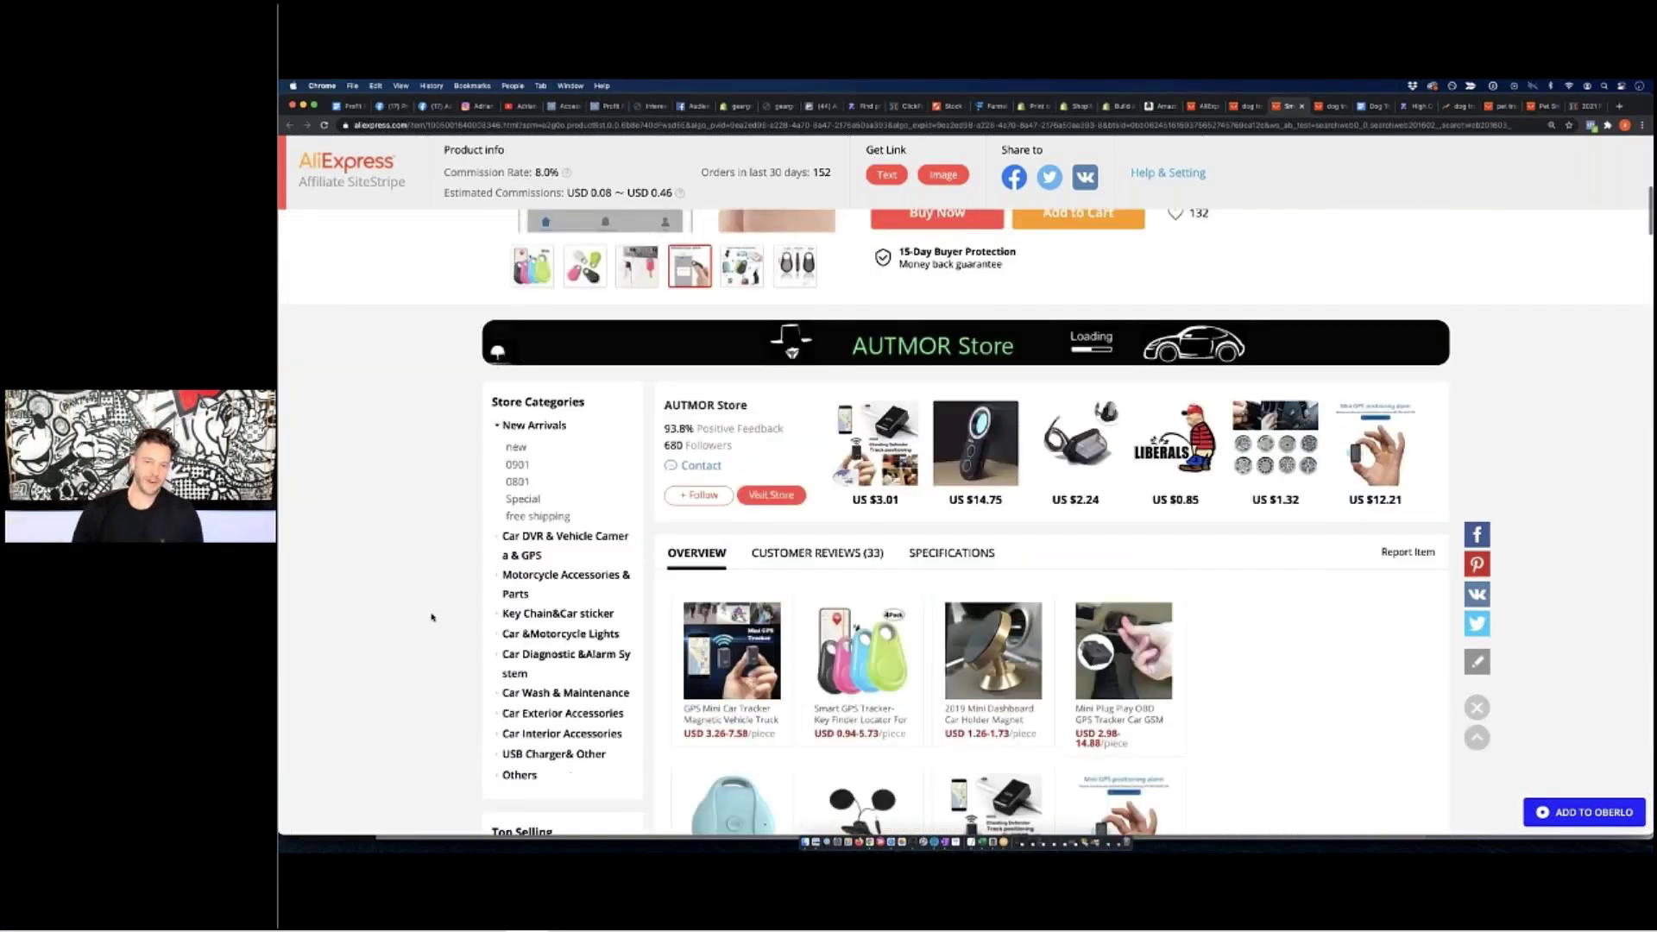
scroll(437, 623, "down", 5)
scroll(431, 624, "up", 2)
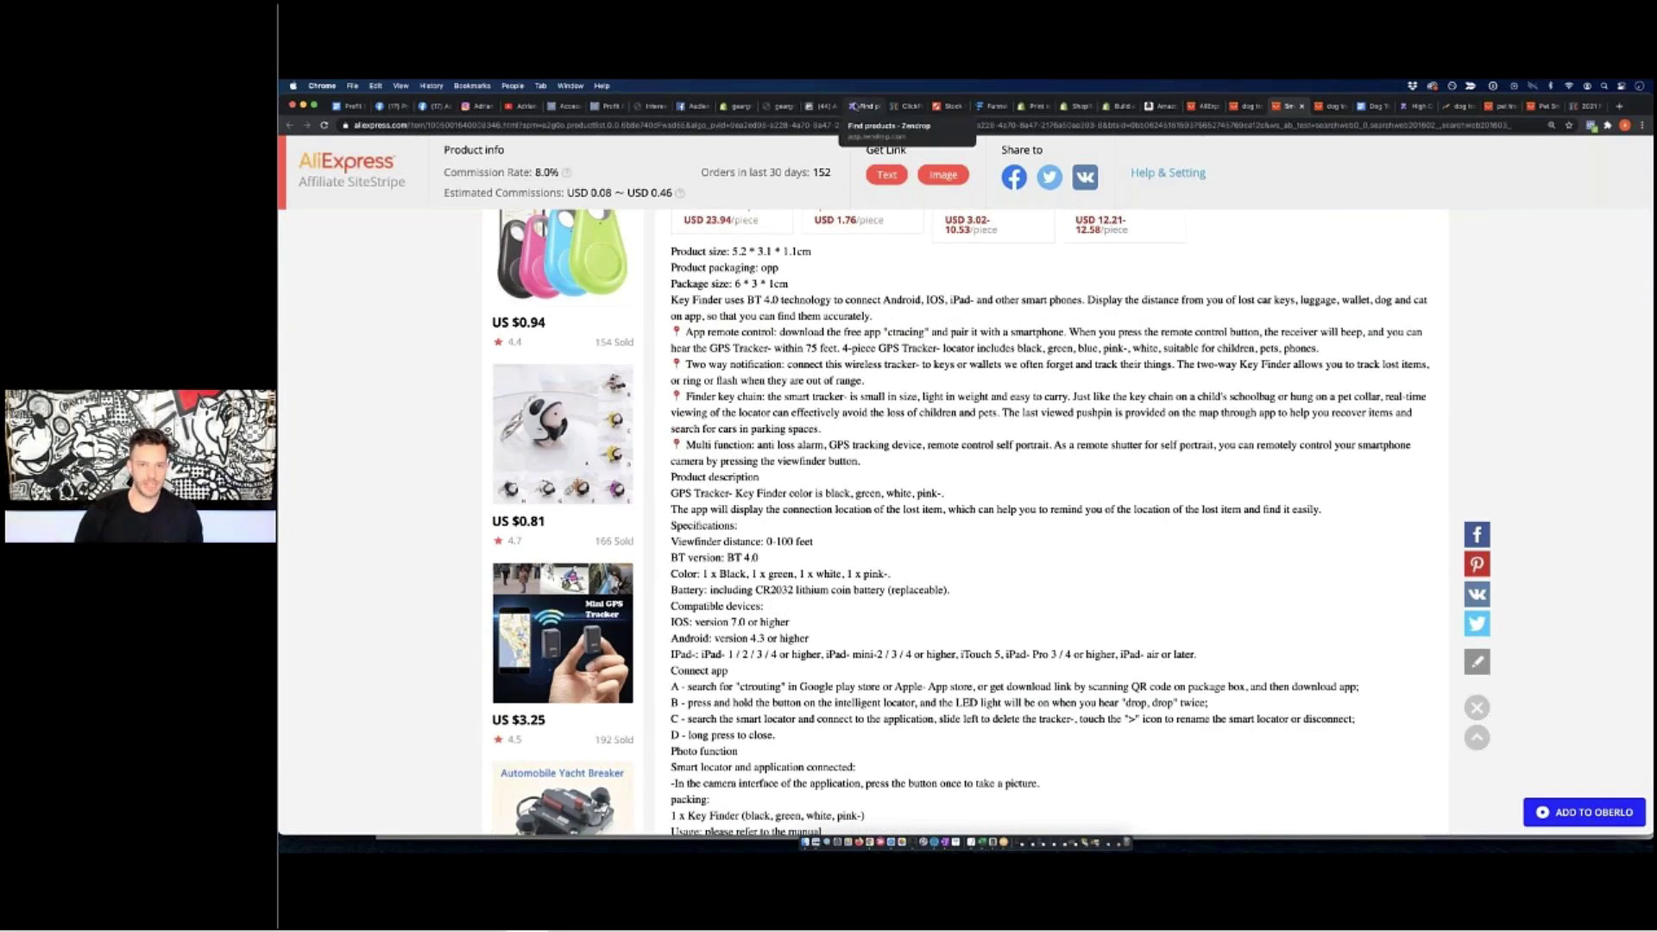
Return to Zendrop's "pet tracker" results and compare the designs and product costs of the GPS and Bluetooth trackers
left_click(854, 105)
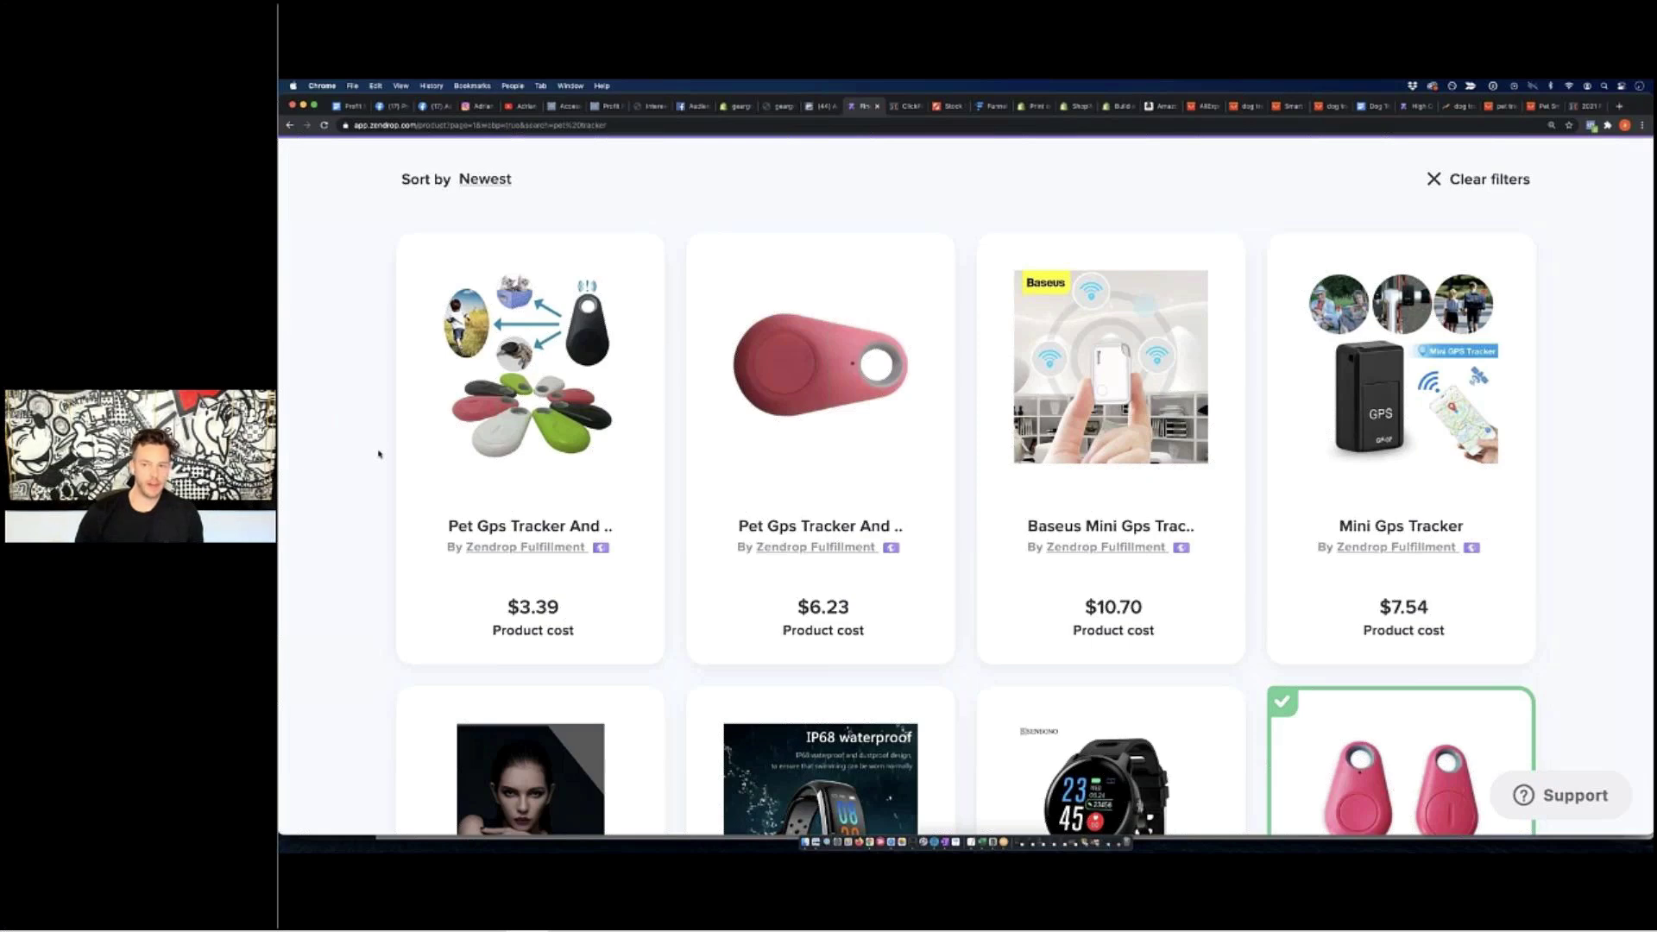
scroll(379, 454, "down", 4)
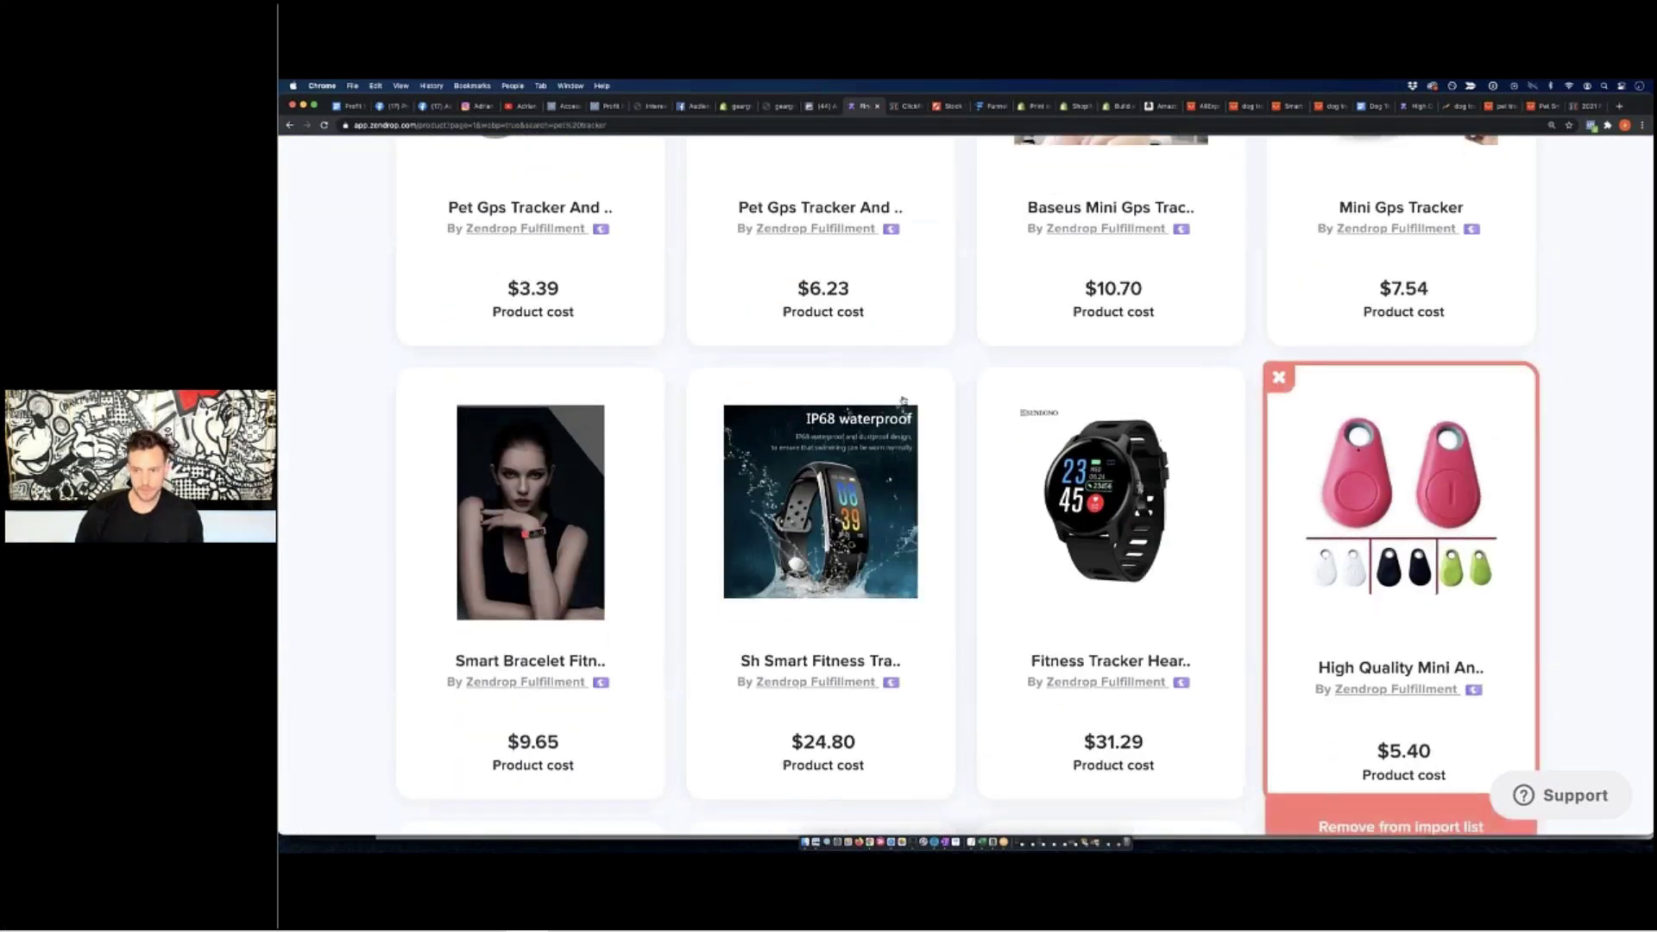
scroll(875, 394, "up", 1)
scroll(876, 394, "up", 2)
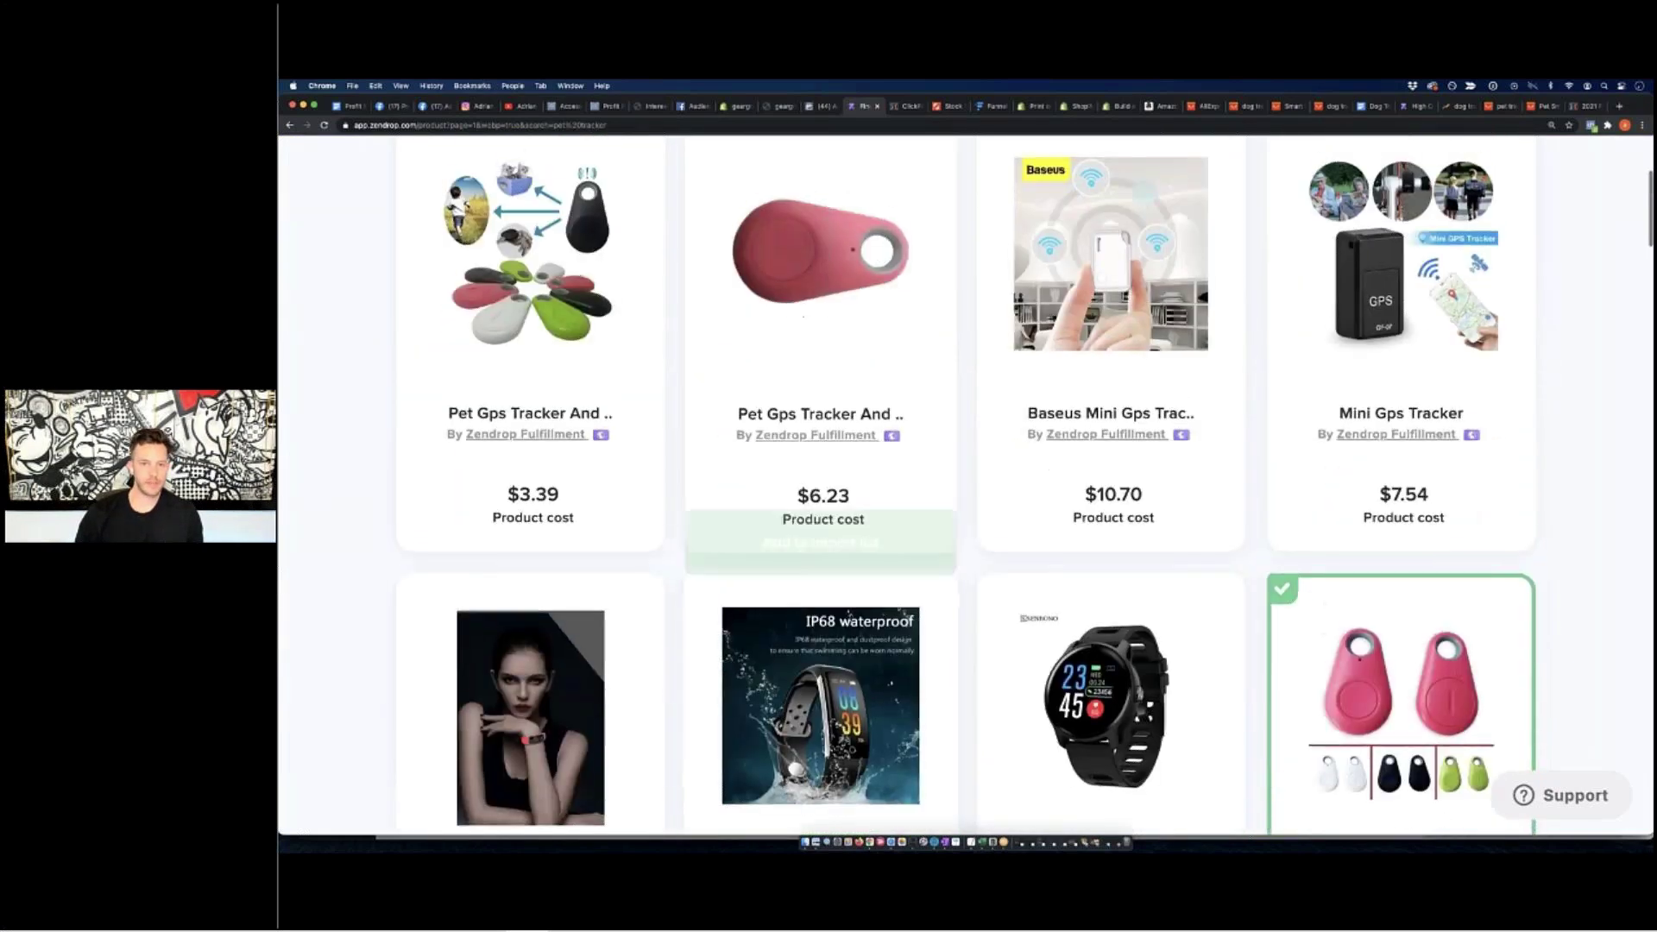
scroll(875, 393, "up", 2)
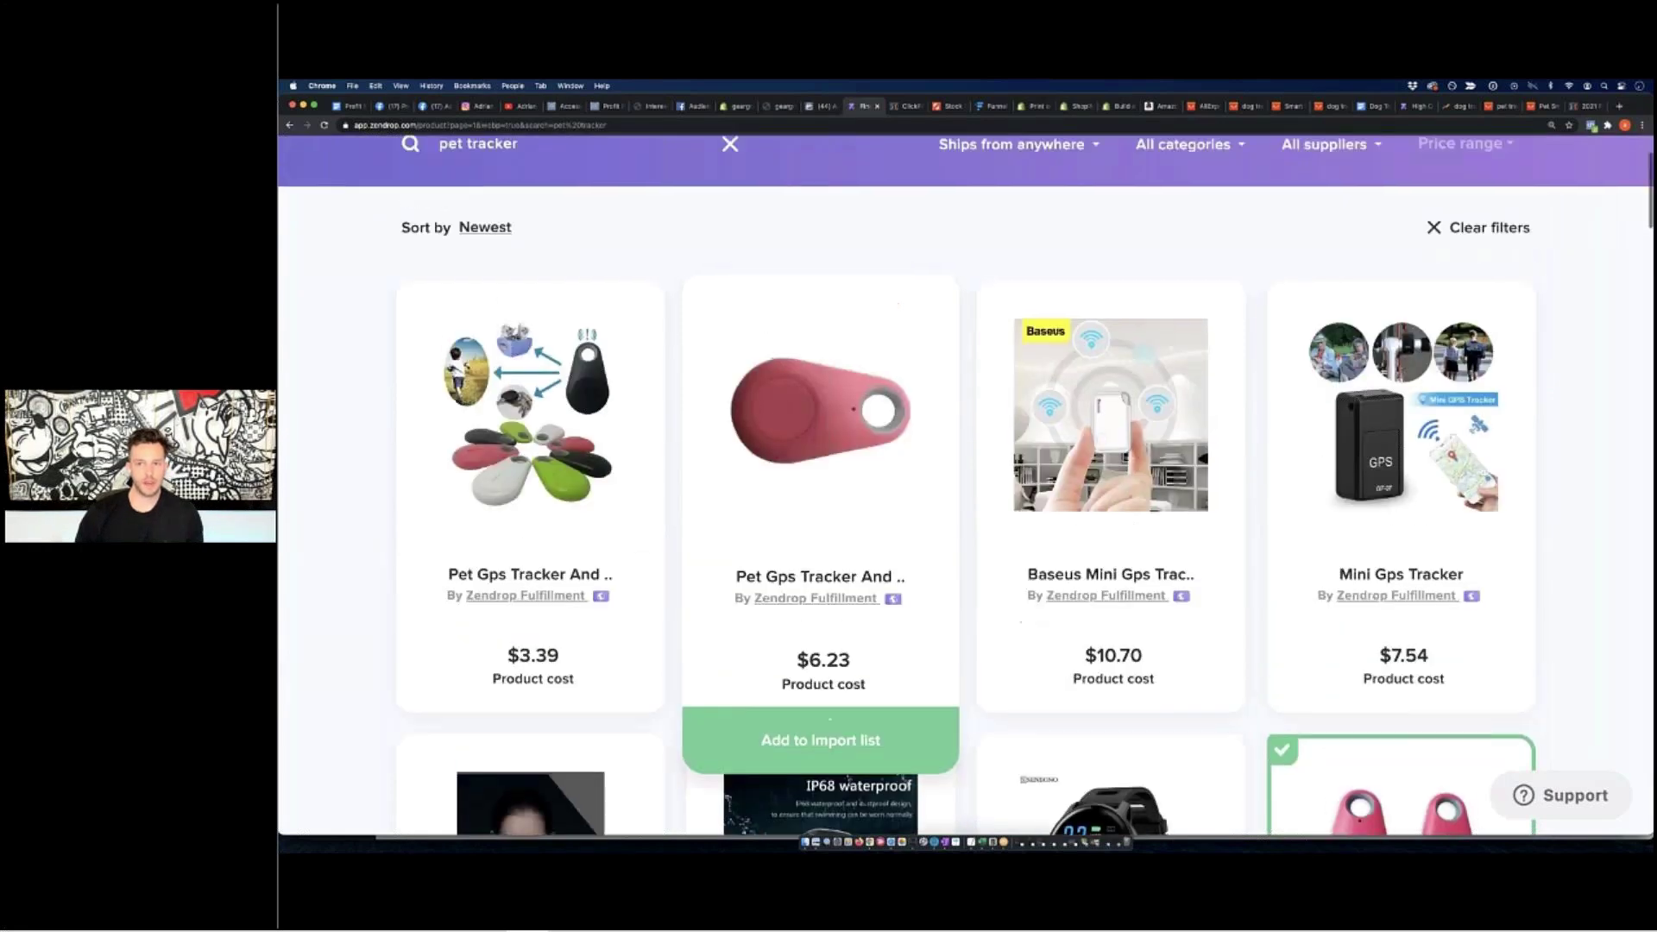
scroll(875, 393, "down", 1)
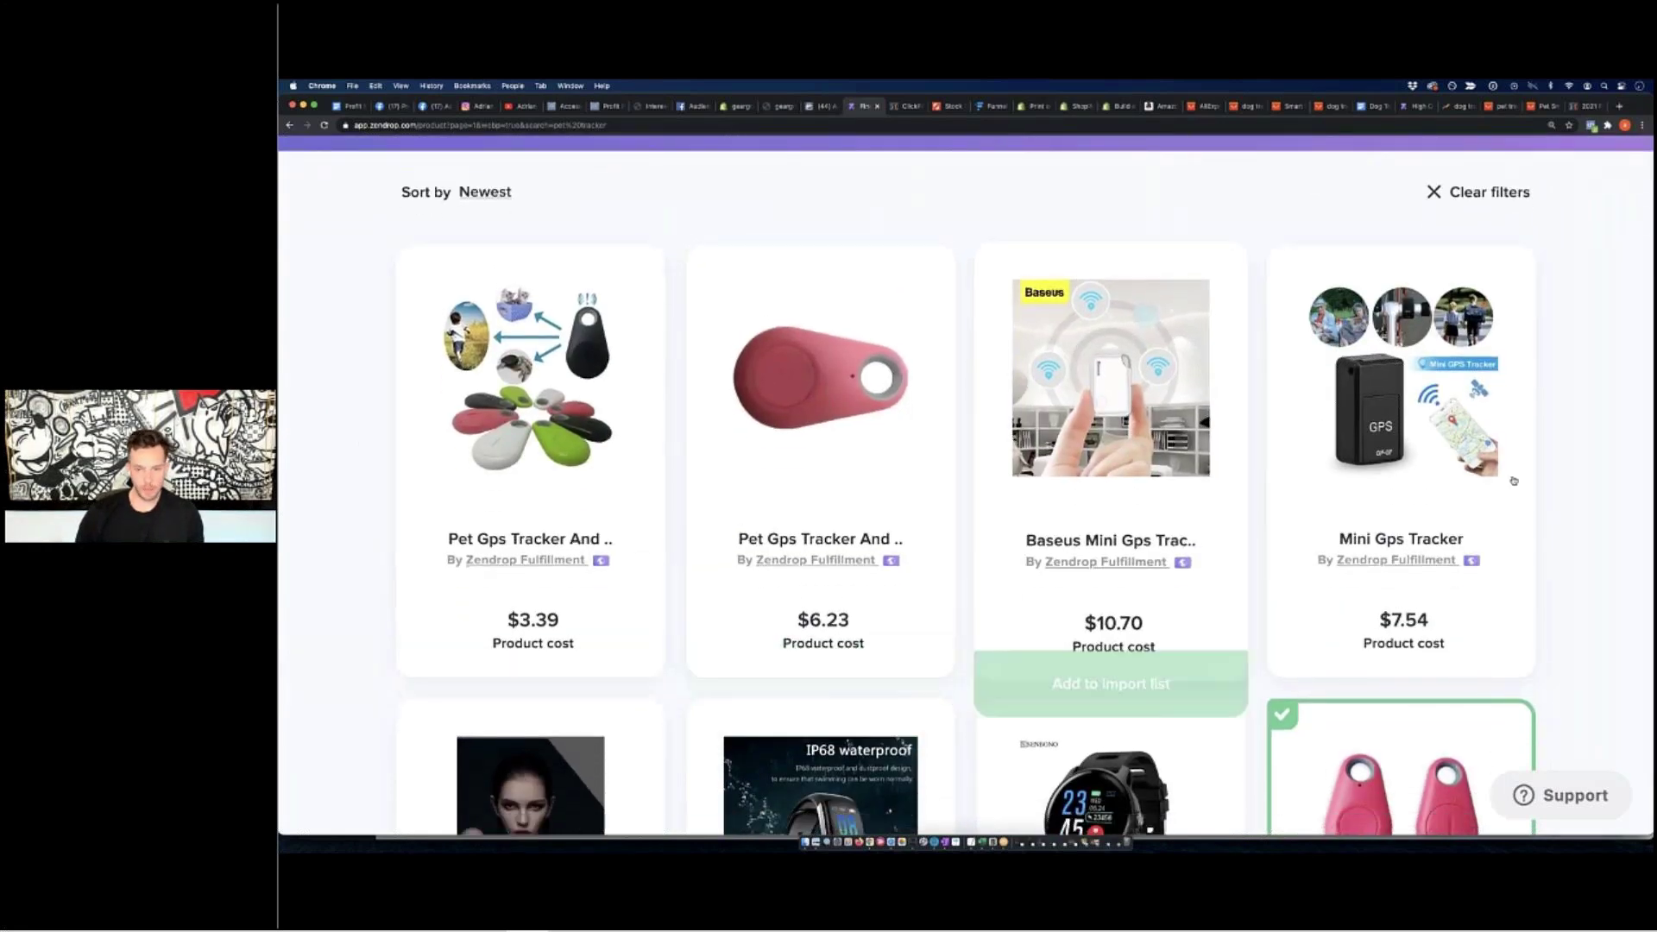
scroll(1470, 531, "down", 5)
scroll(1470, 532, "up", 2)
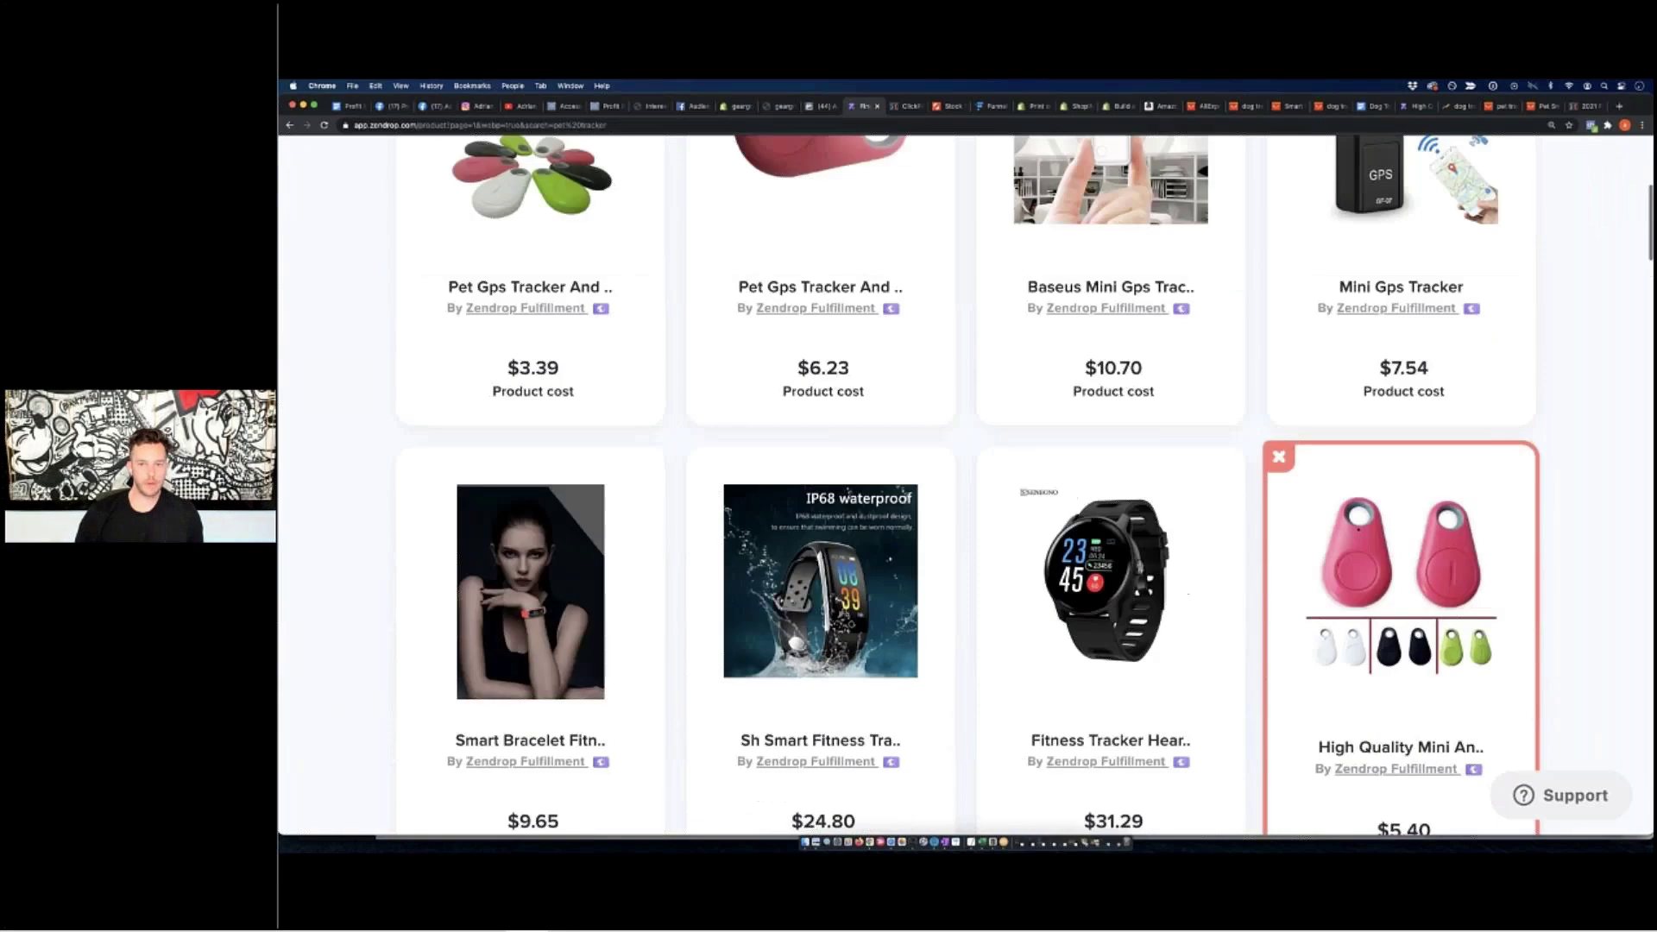
scroll(1226, 483, "down", 4)
scroll(1341, 477, "up", 10)
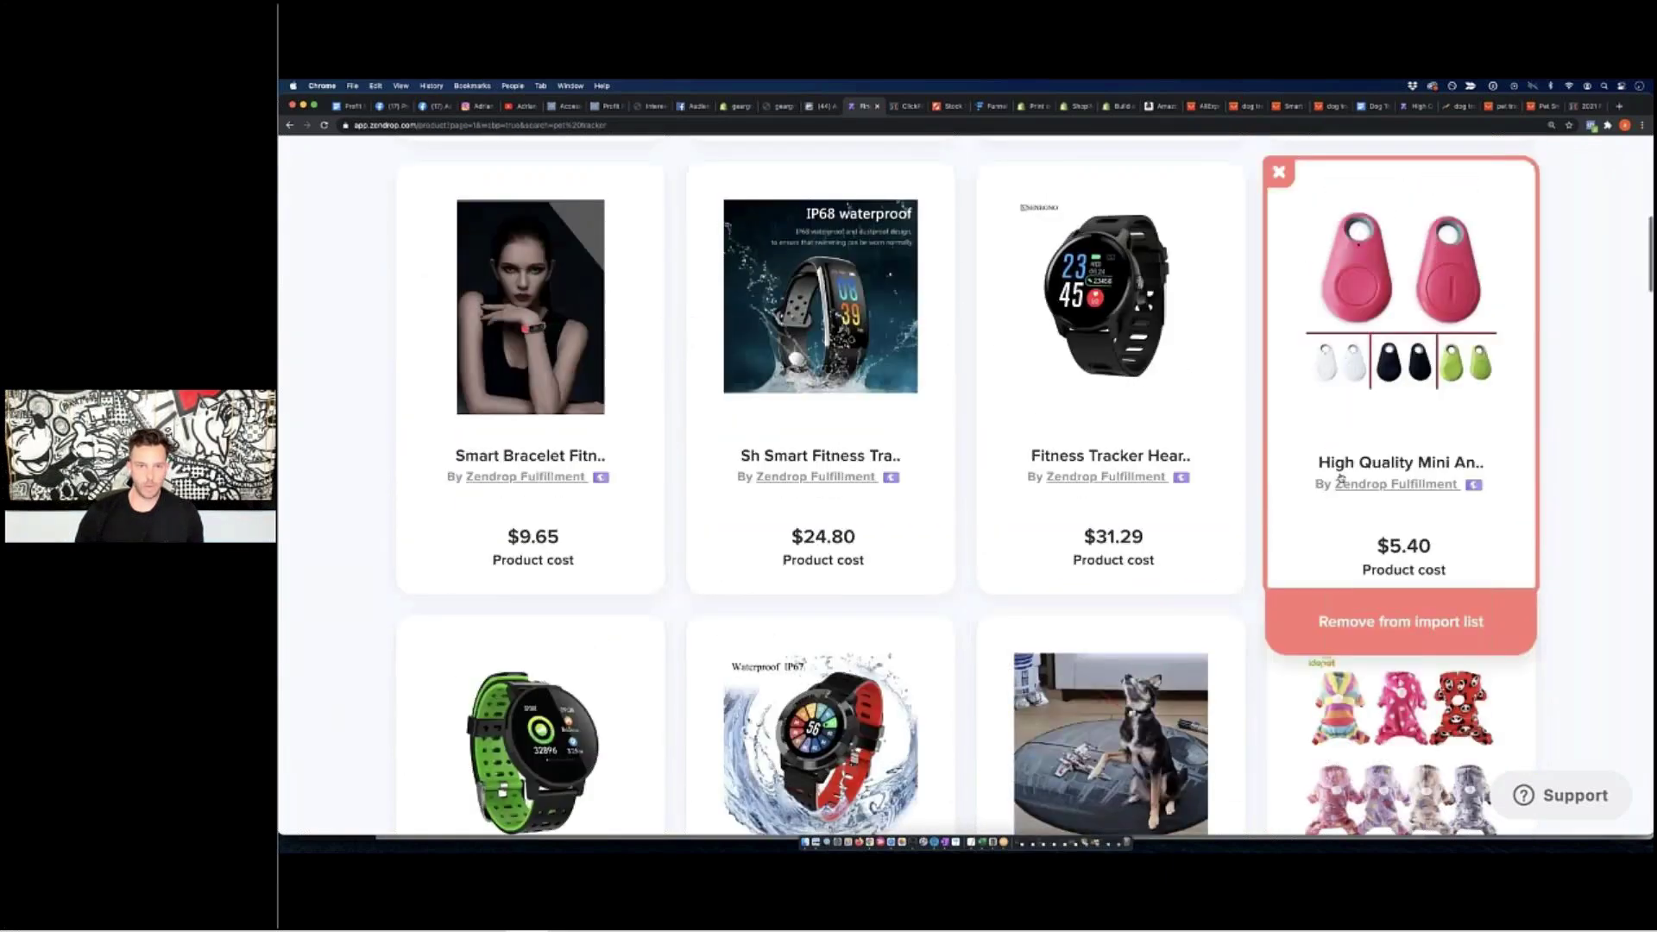
scroll(820, 474, "down", 8)
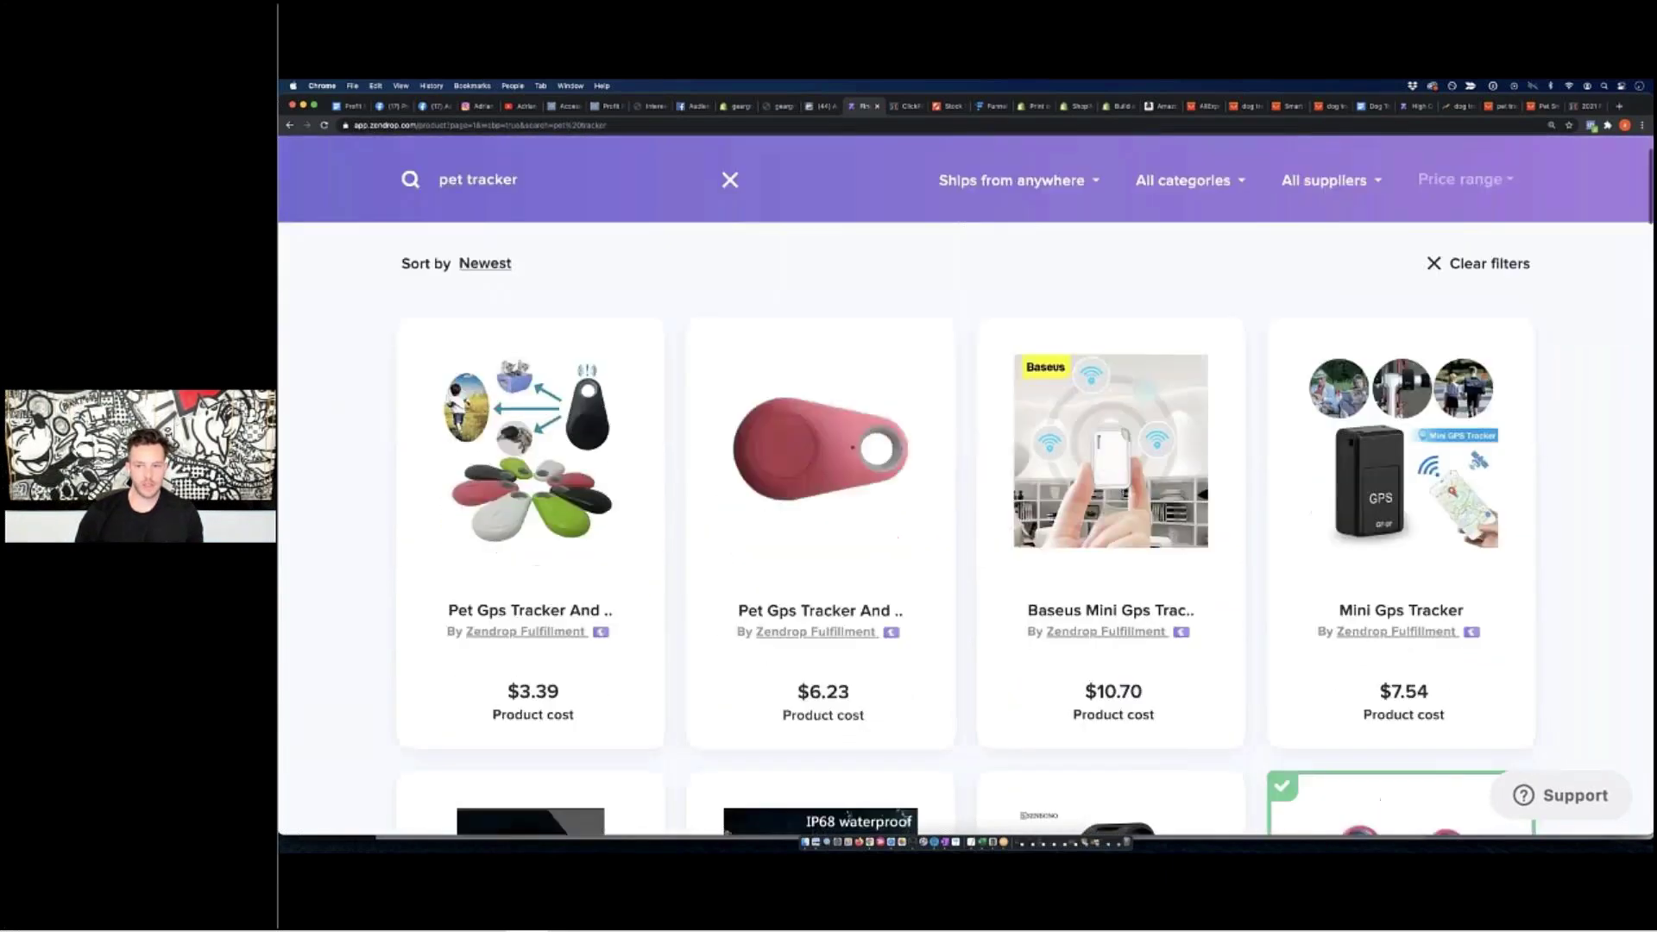
Open the High Quality Mini anti-lost smart bluetooth tracker listing and highlight part of its title
left_click(820, 475)
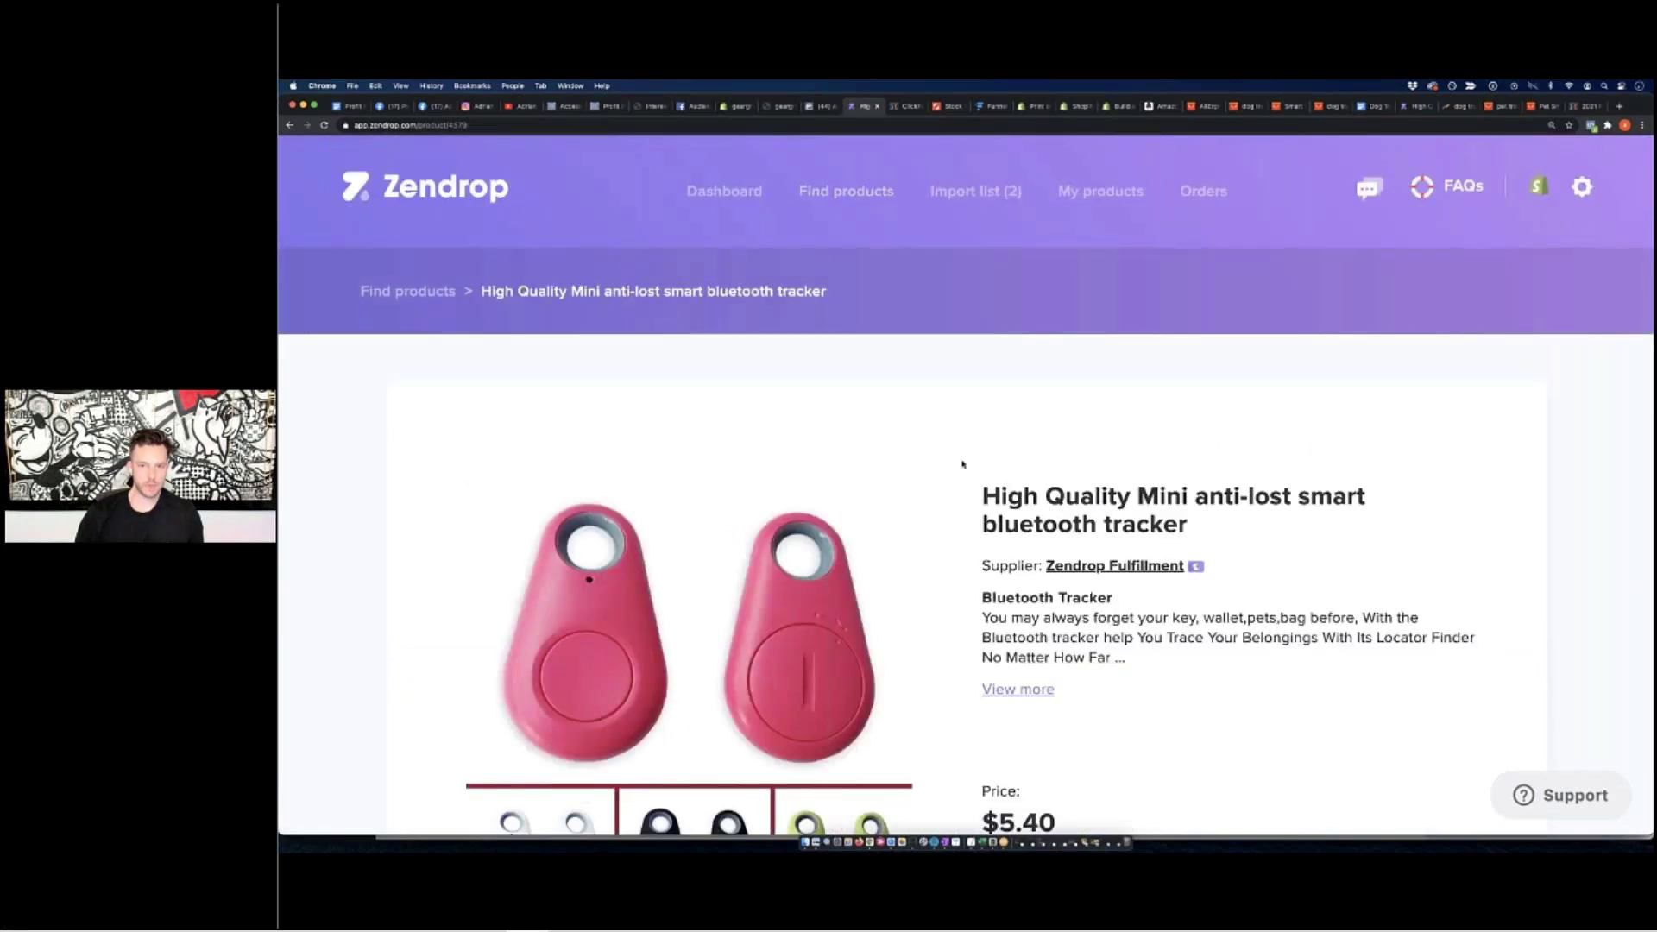
scroll(965, 483, "down", 4)
left_click_drag(1103, 177, 1340, 203)
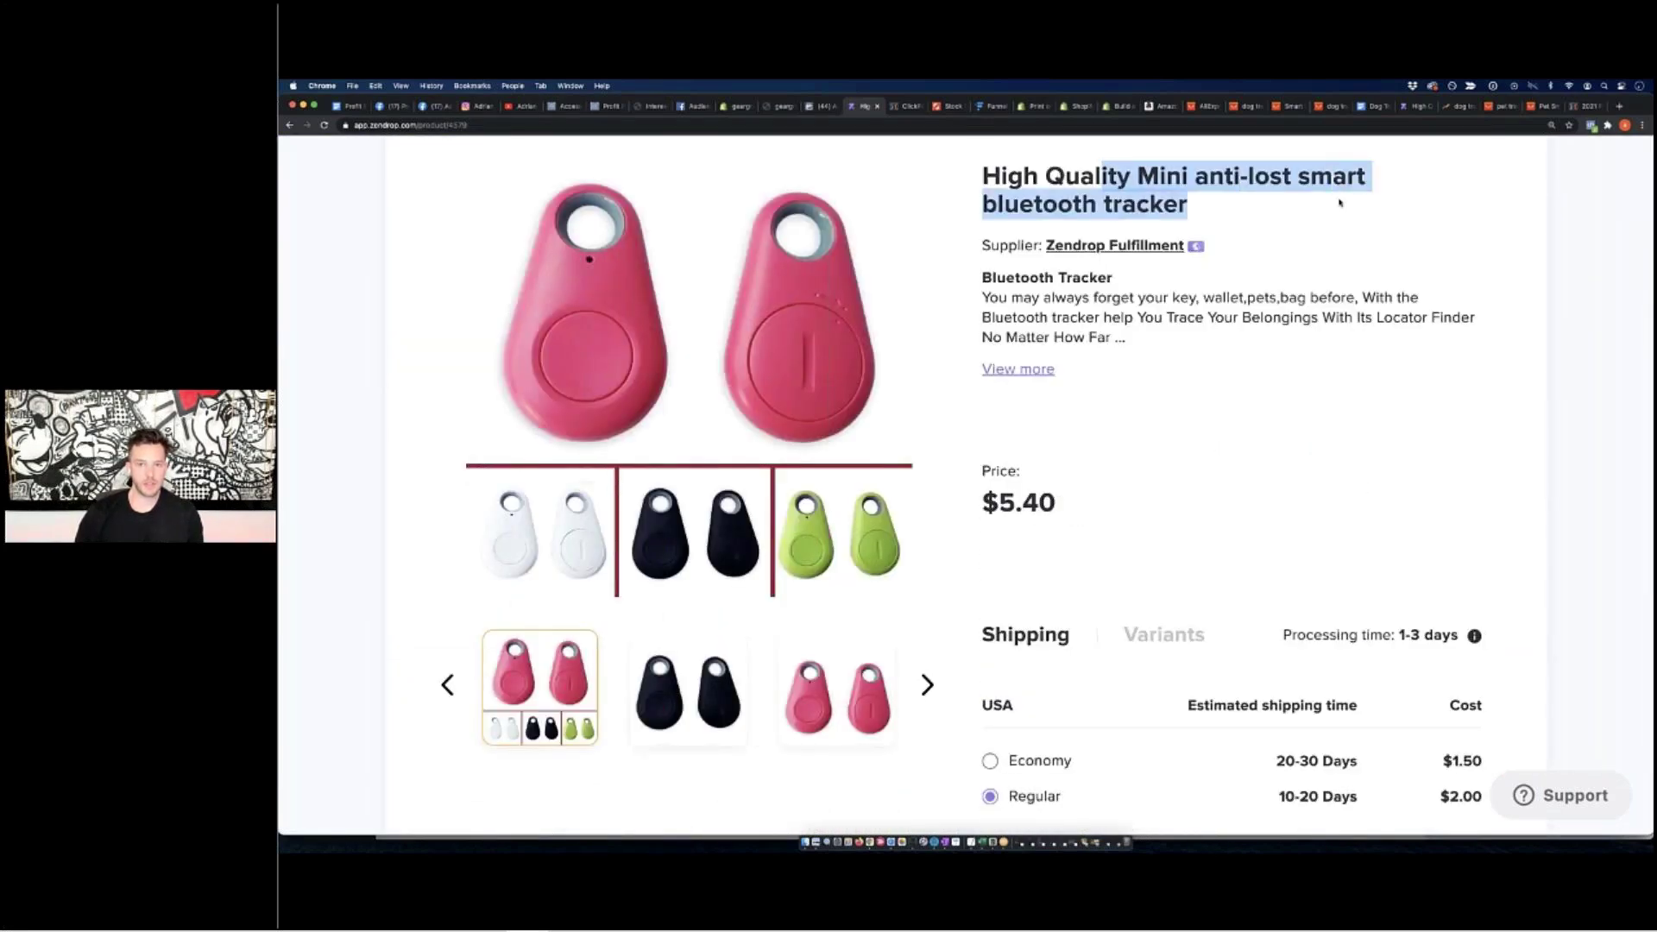
left_click(1254, 214)
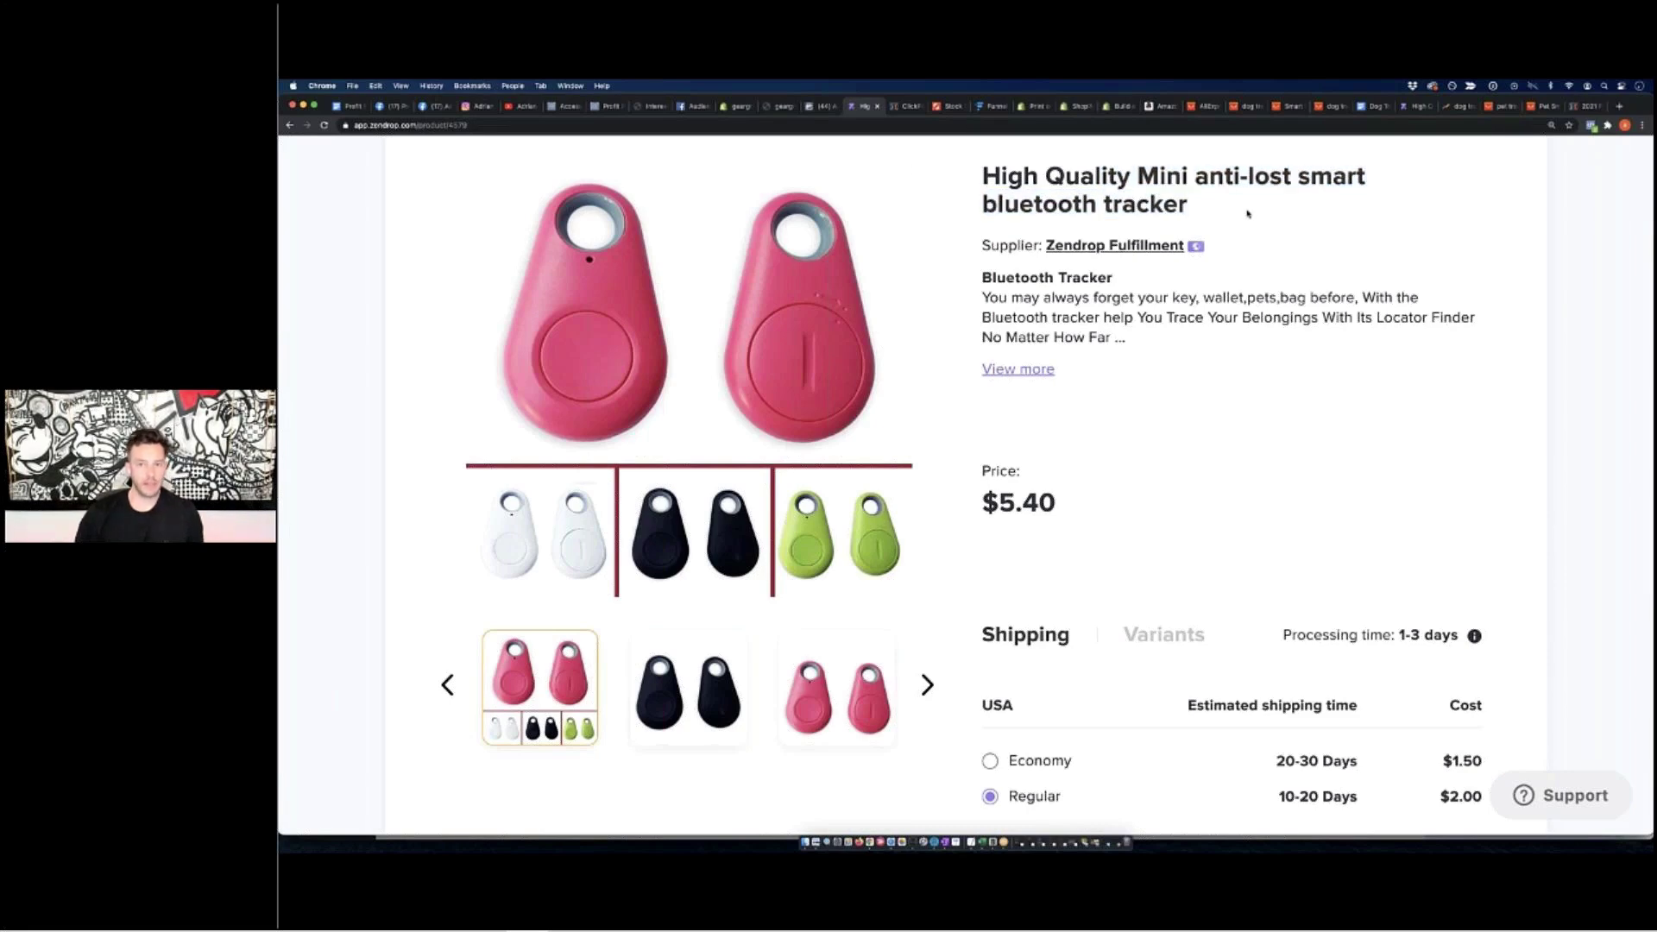
triple_click(1253, 213)
left_click(1214, 211)
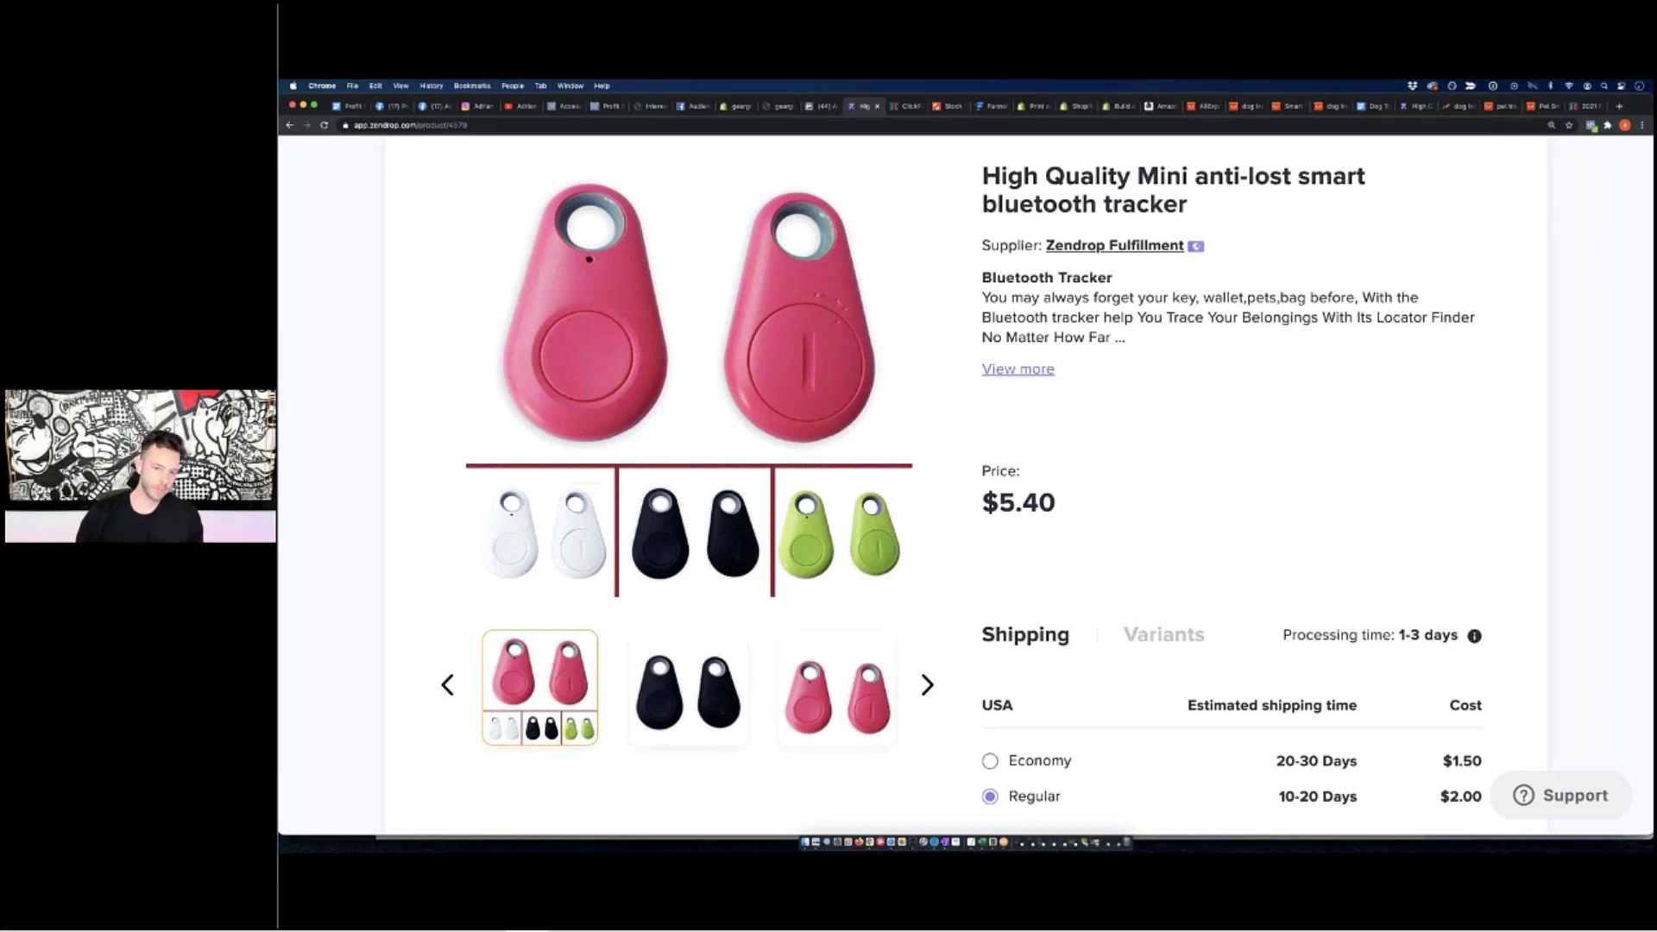
Examine the Bluetooth tracker's price and shipping options, highlighting the estimated time for Regular USA shipping
scroll(1286, 472, "down", 4)
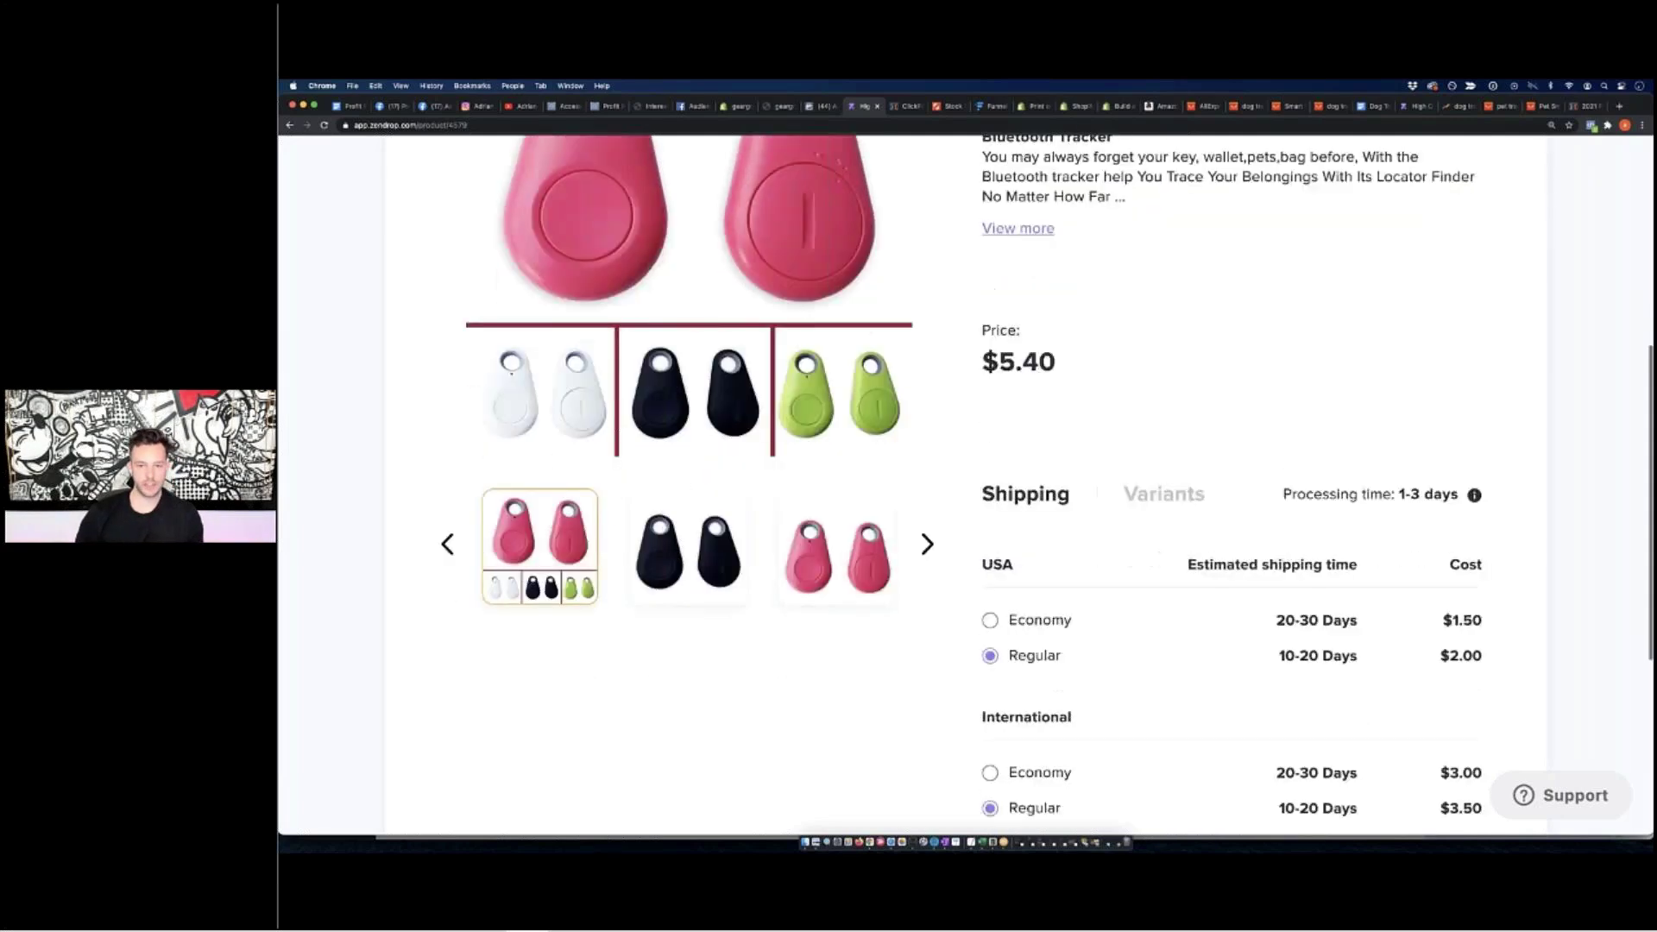
triple_click(1350, 635)
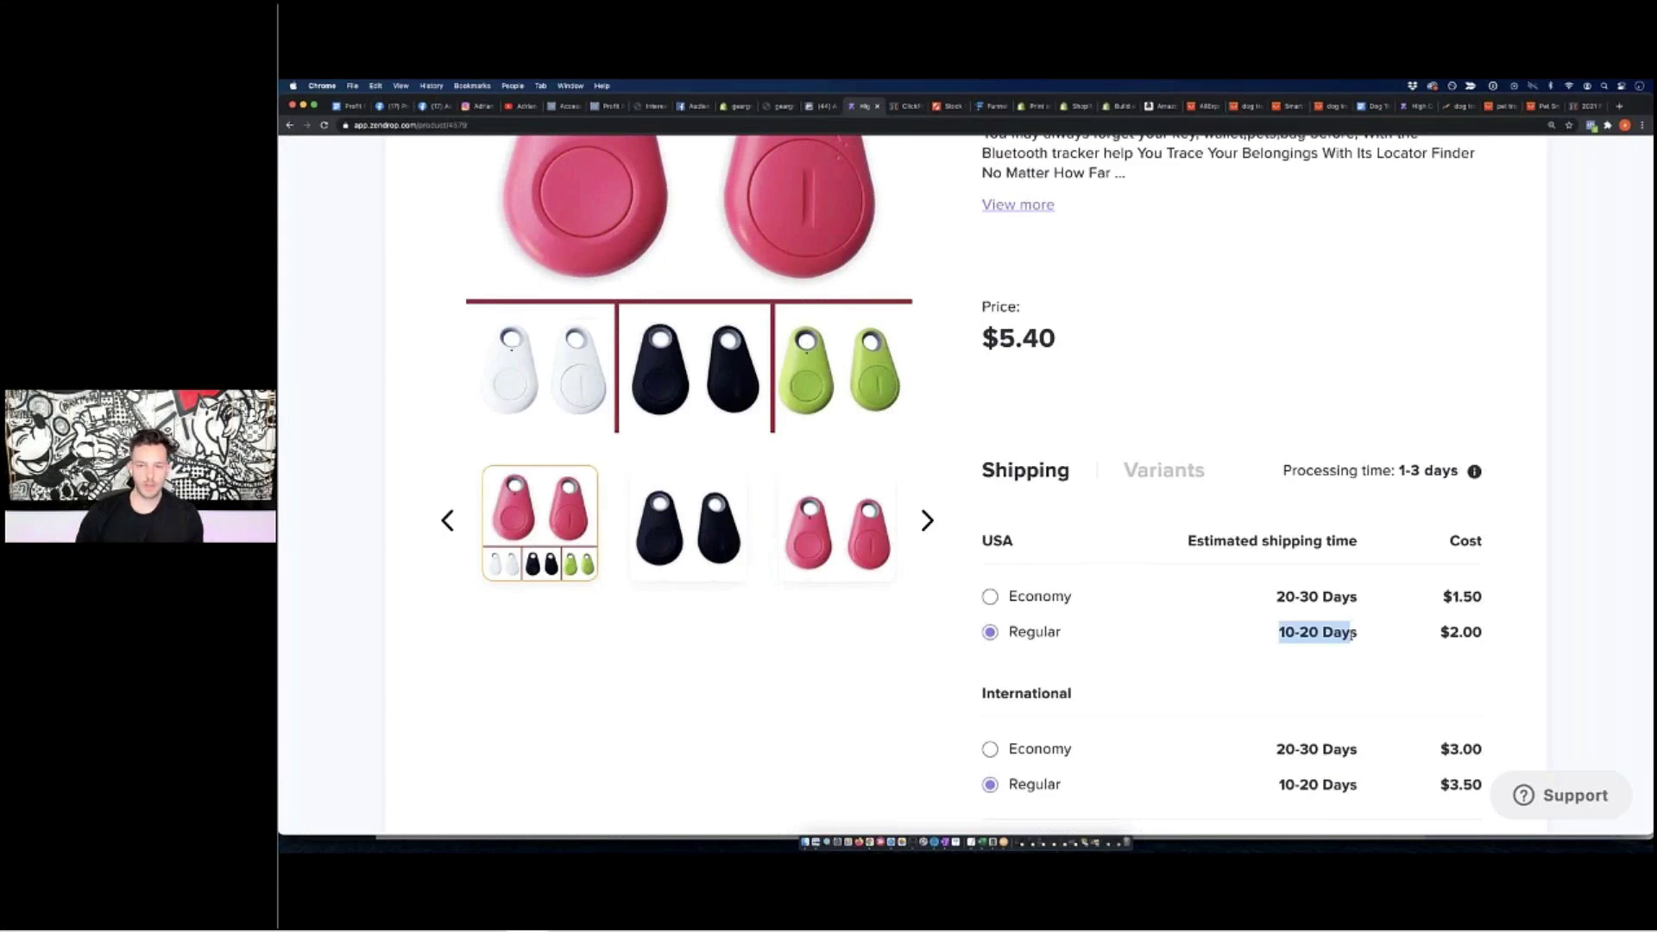
left_click(1351, 636)
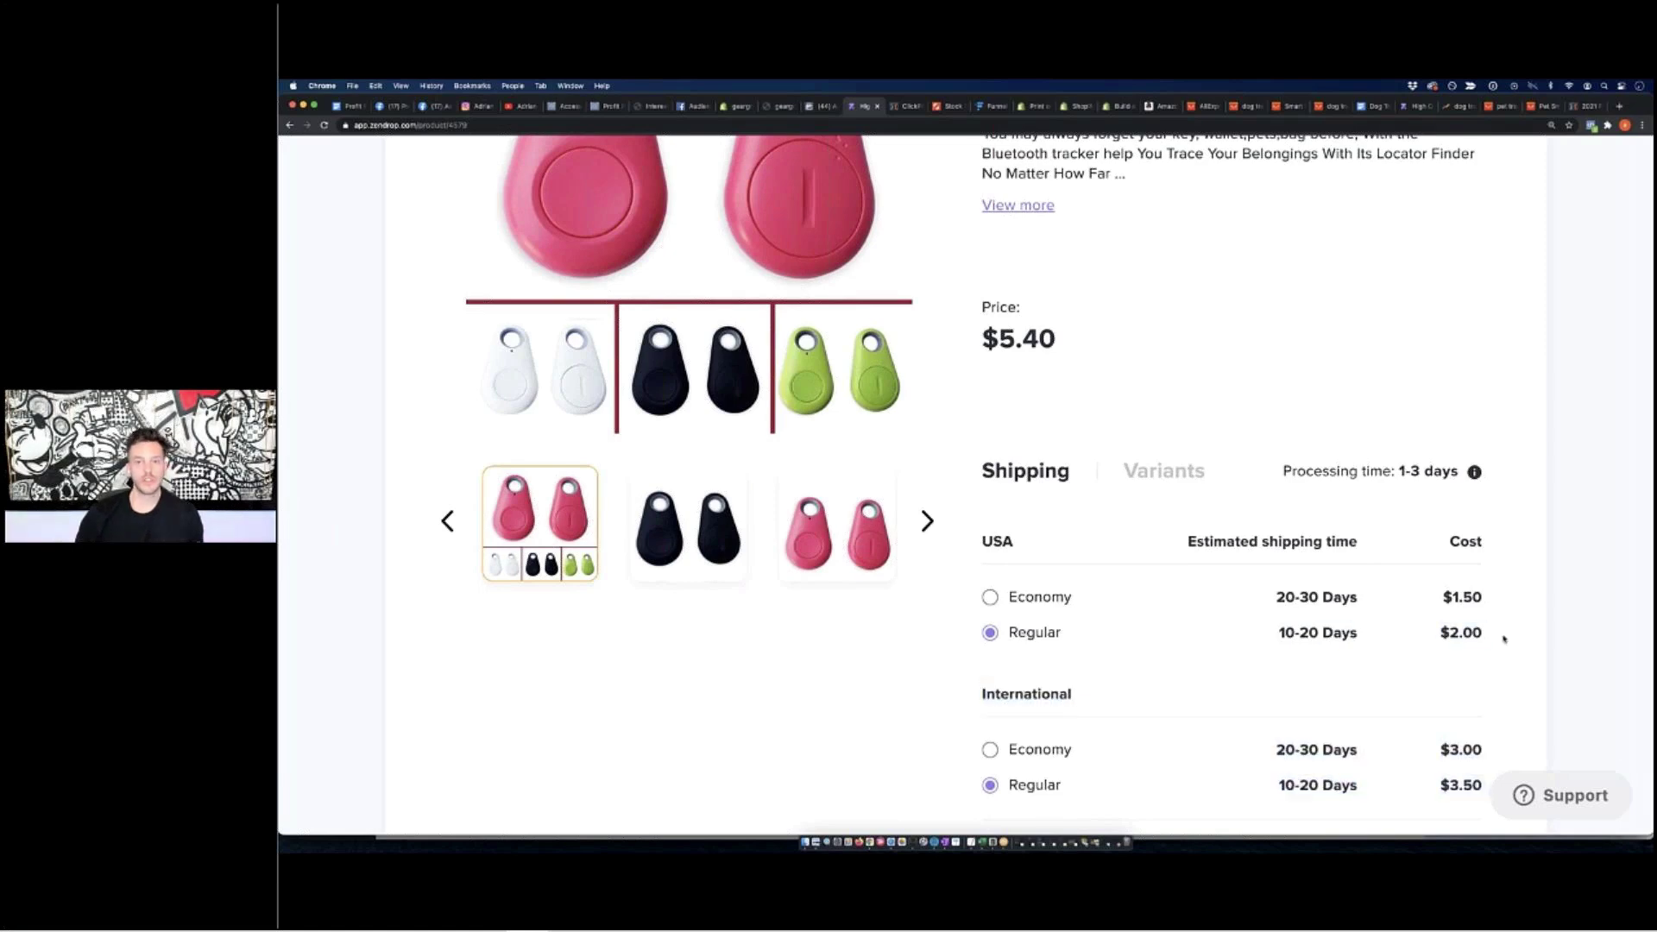
scroll(1503, 639, "up", 5)
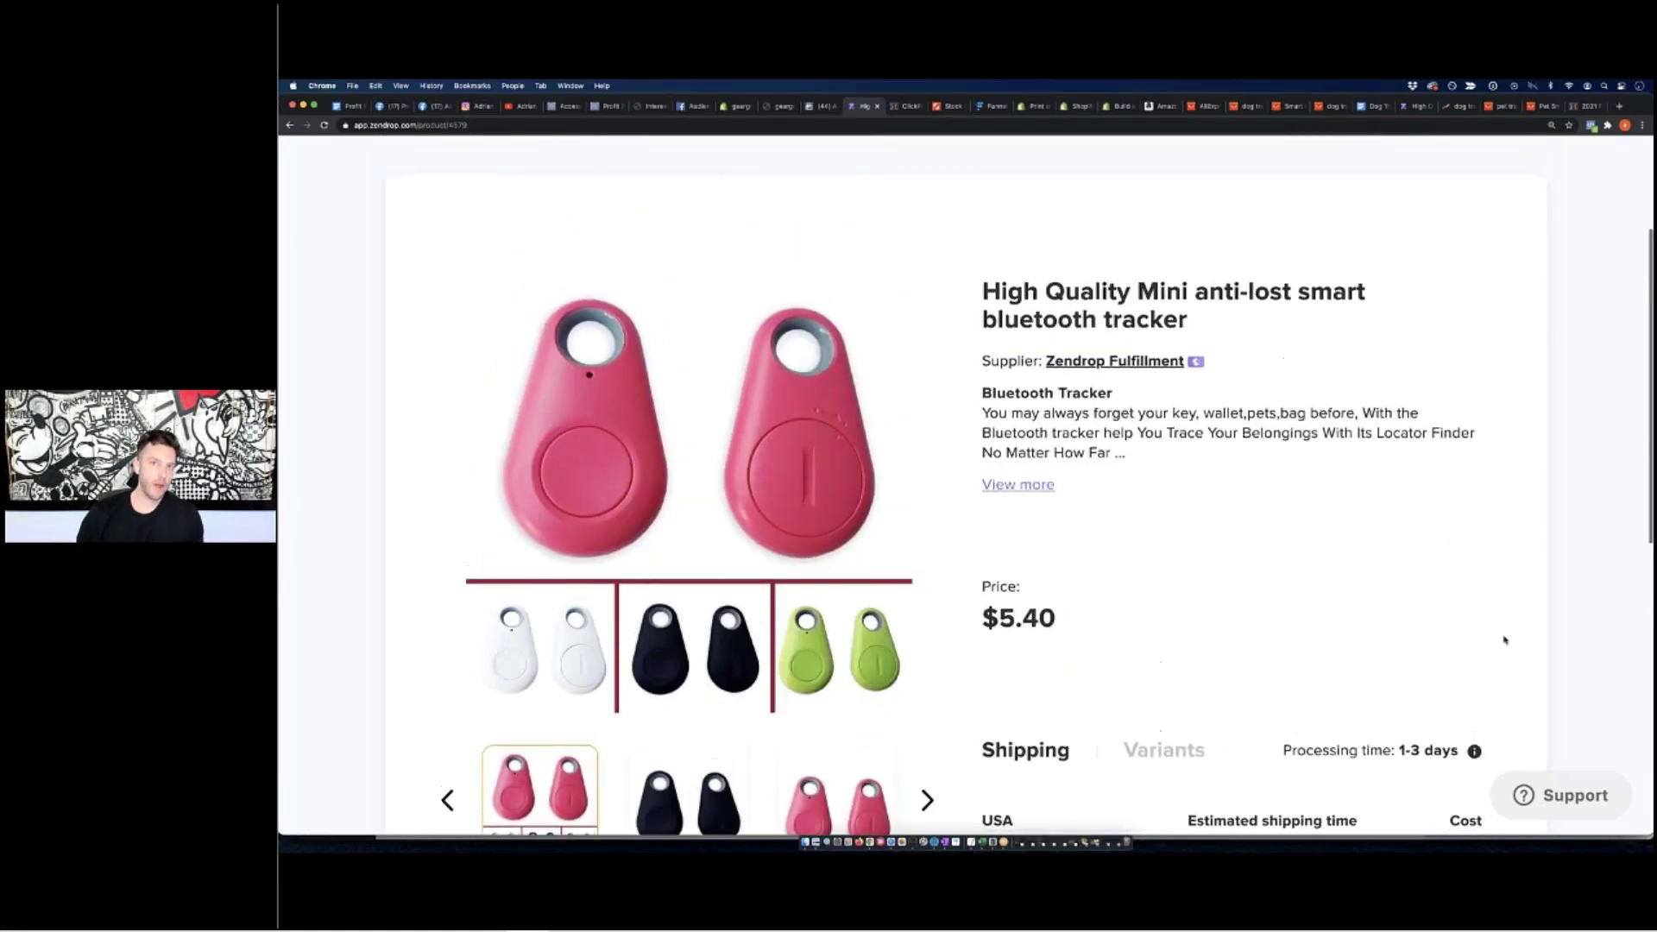
scroll(1183, 572, "down", 3)
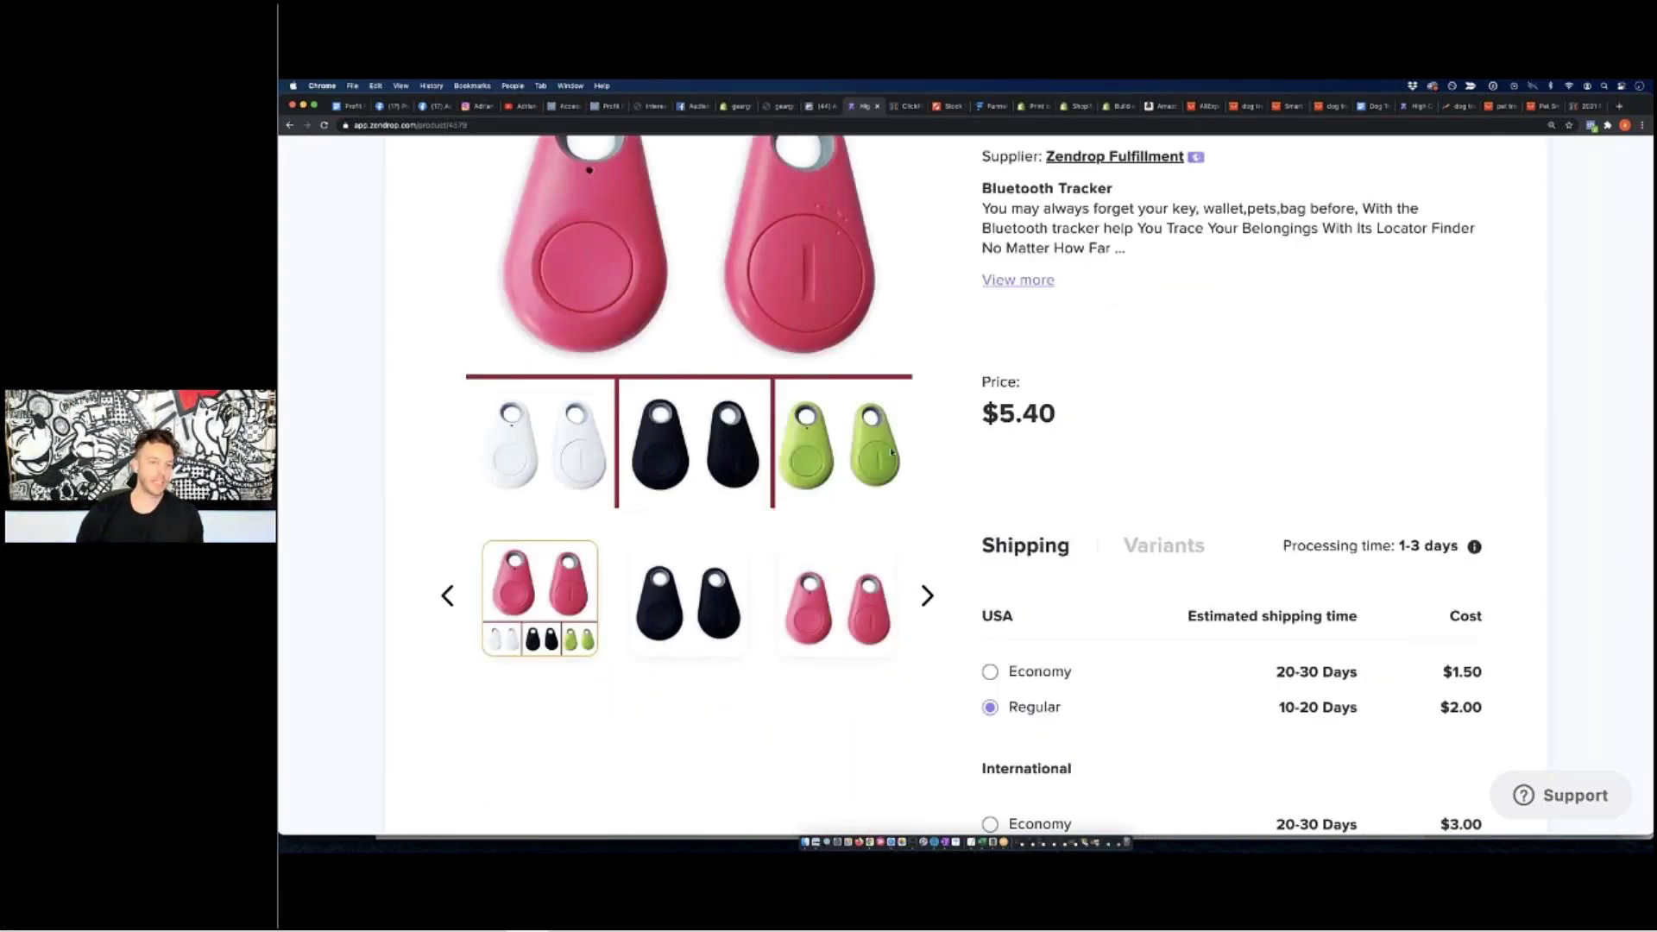
scroll(910, 459, "down", 4)
scroll(910, 458, "up", 6)
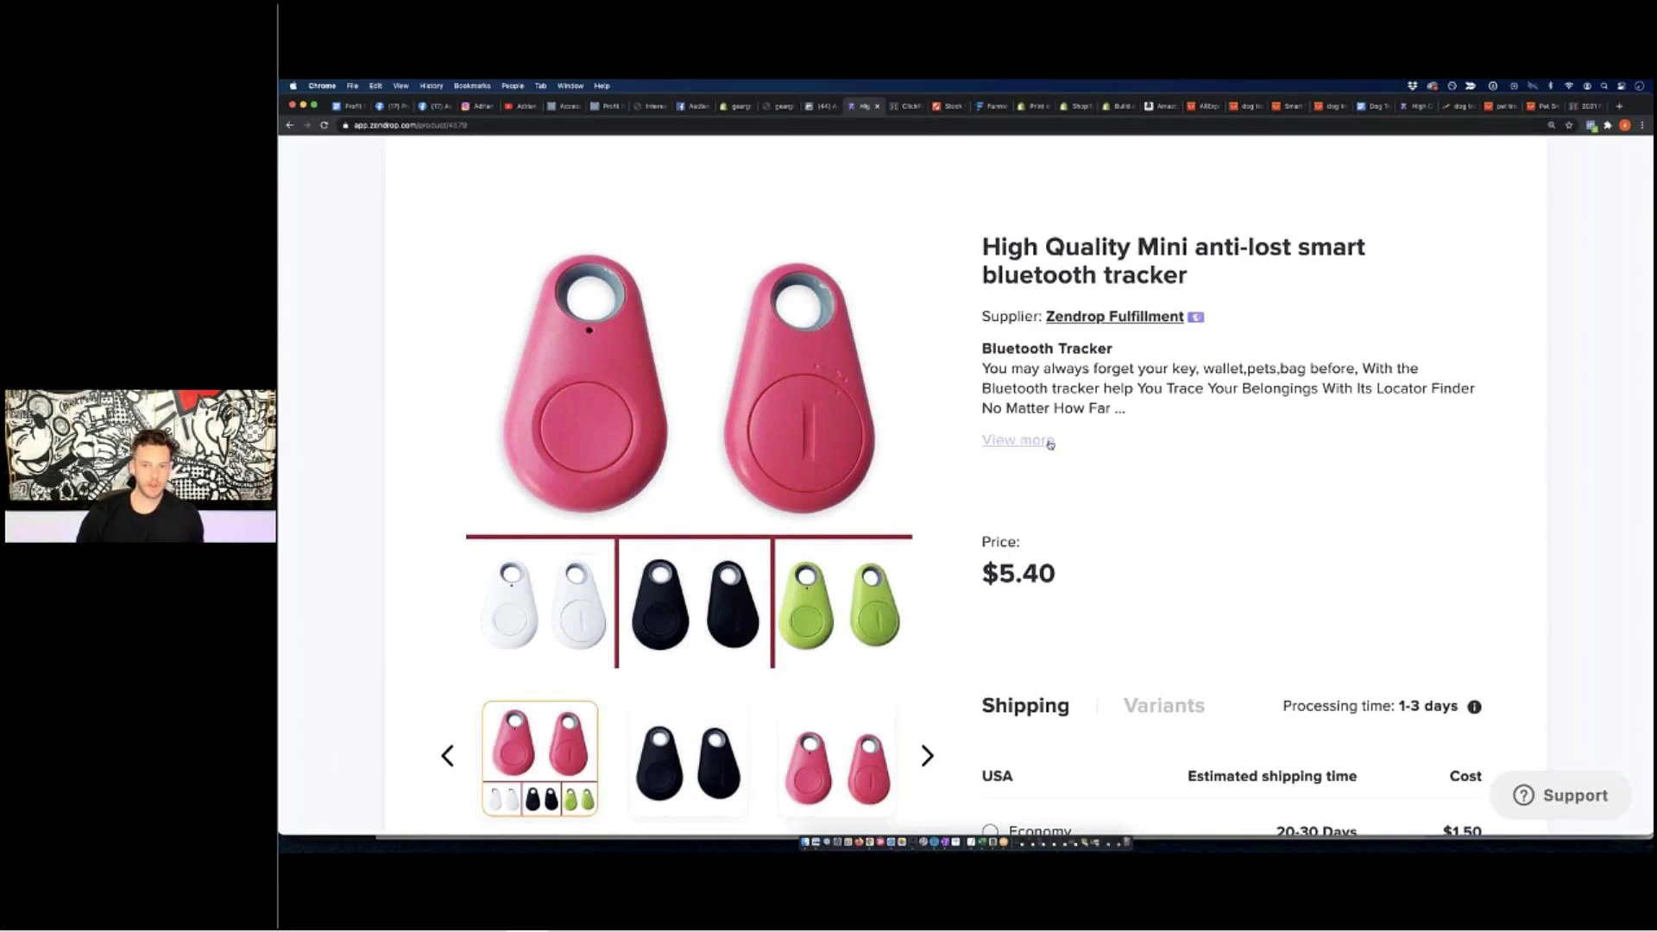
scroll(978, 432, "up", 3)
scroll(978, 432, "up", 1)
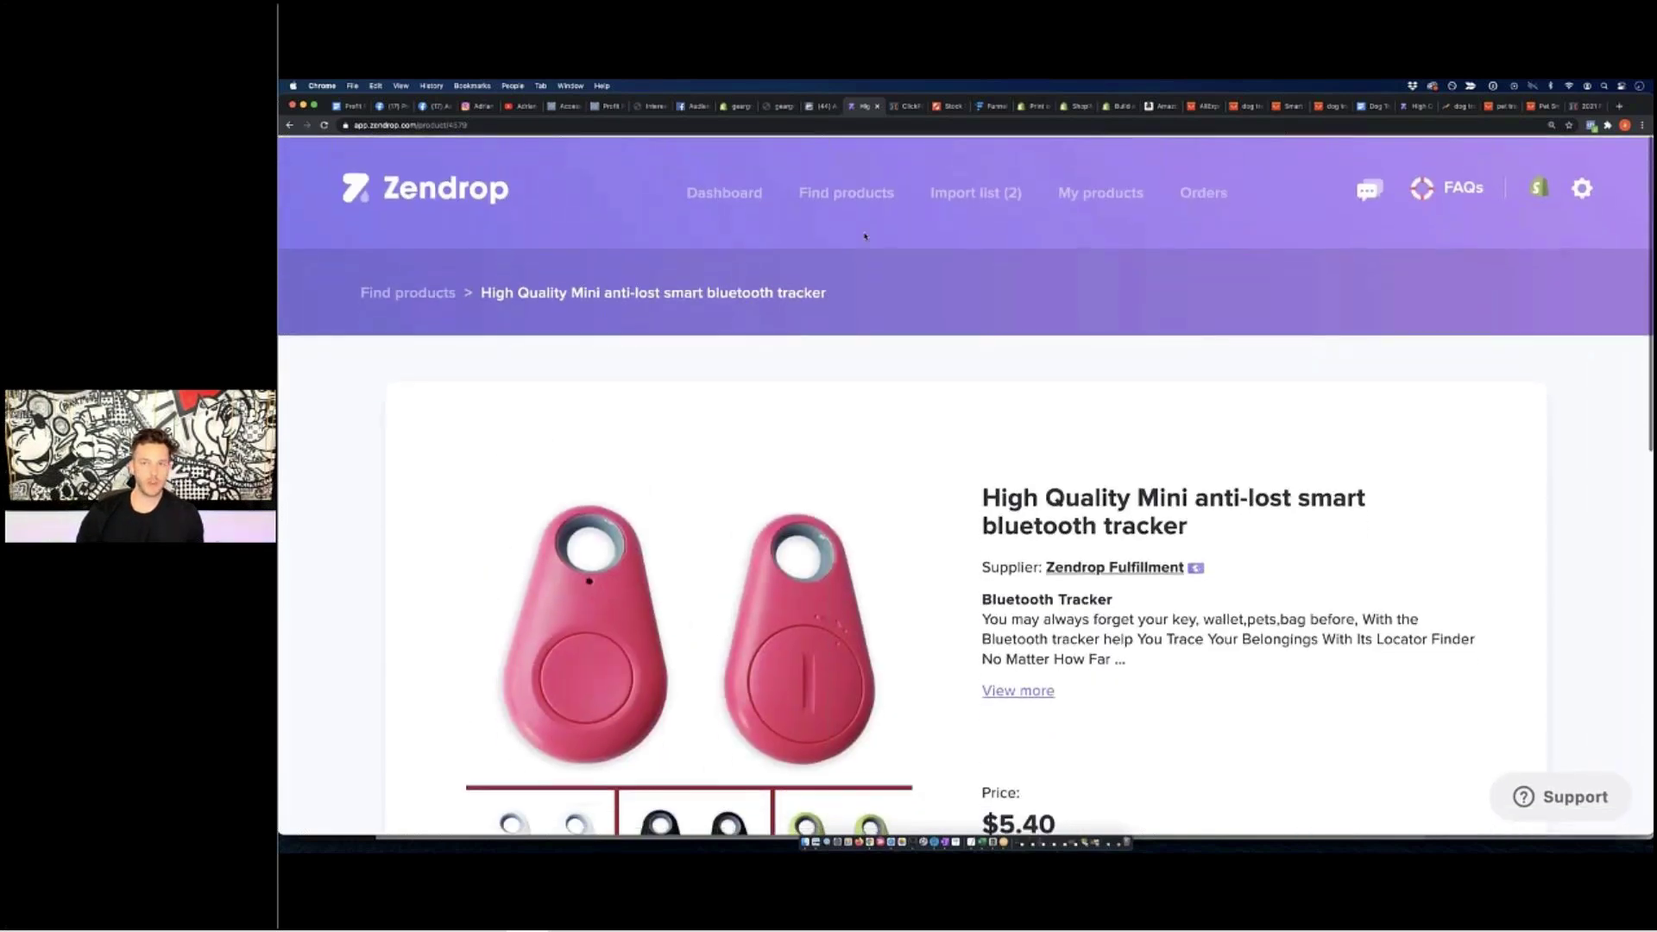
Open the Zendrop import list and look over the products saved there
left_click(966, 195)
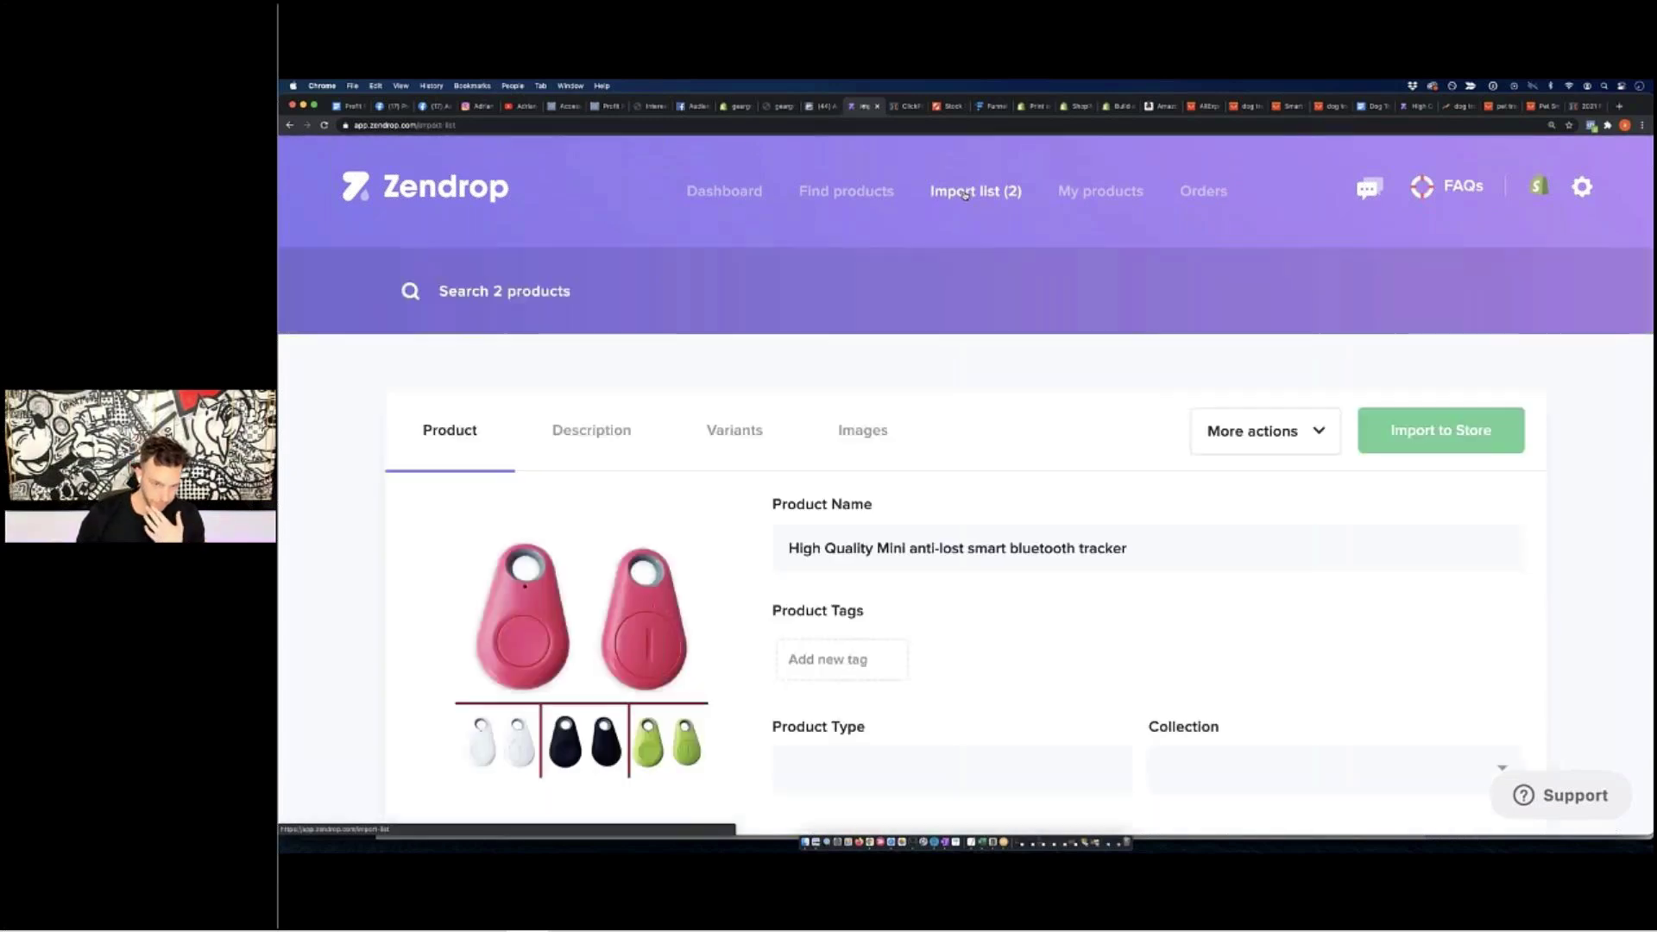
scroll(956, 338, "down", 2)
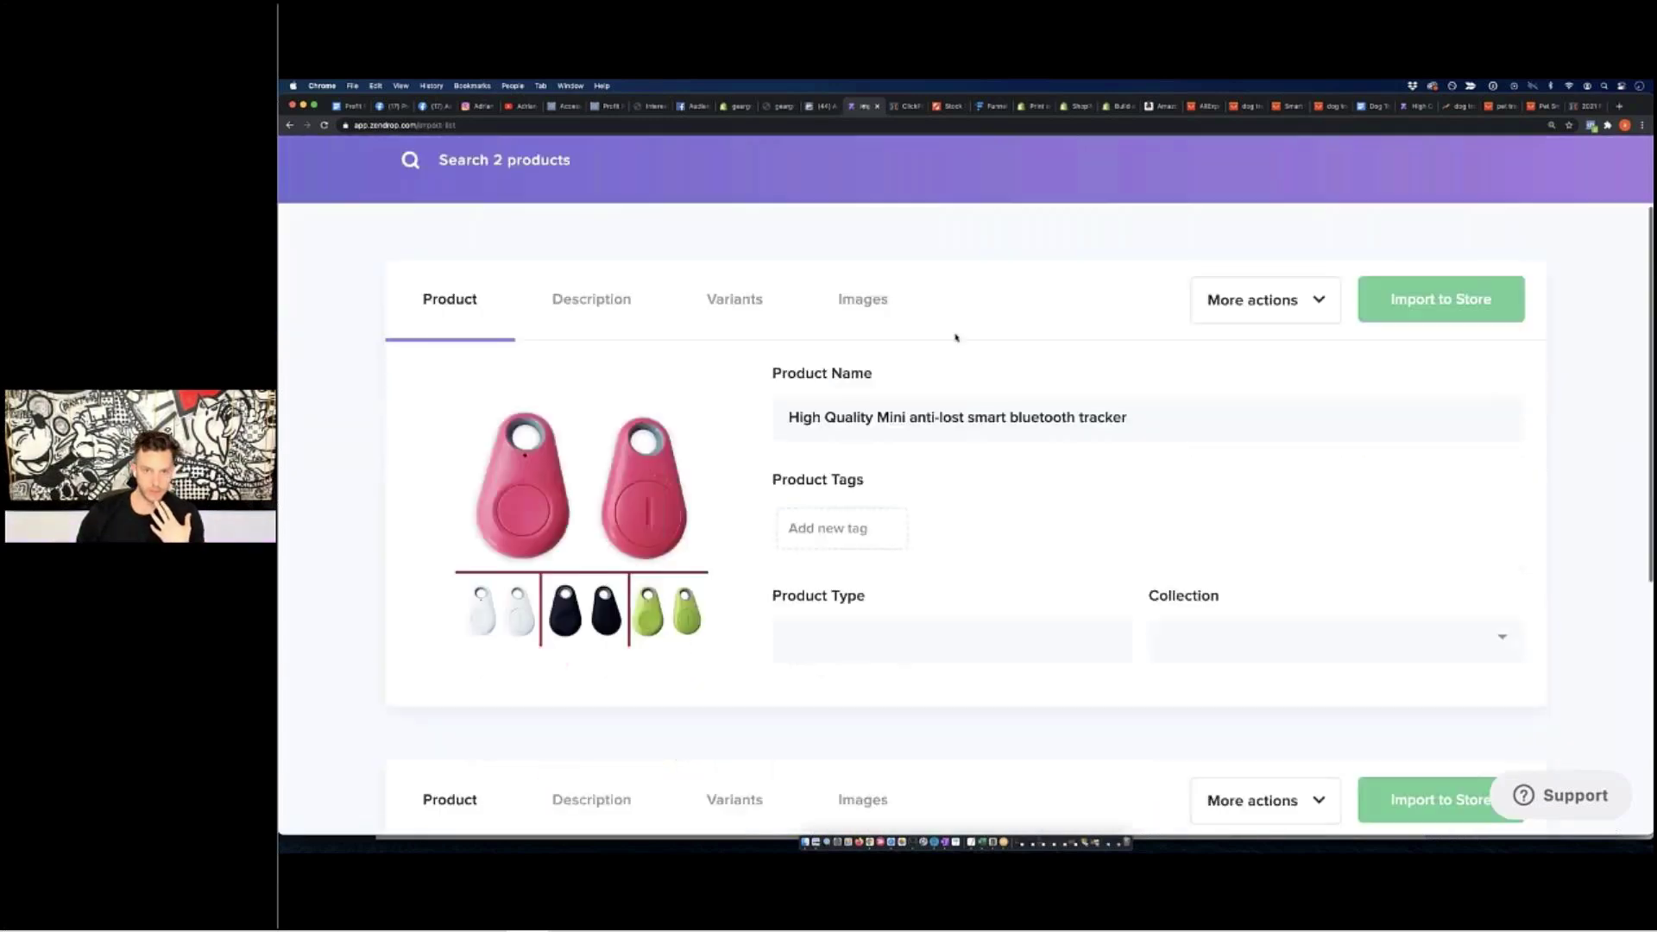
scroll(955, 333, "up", 2)
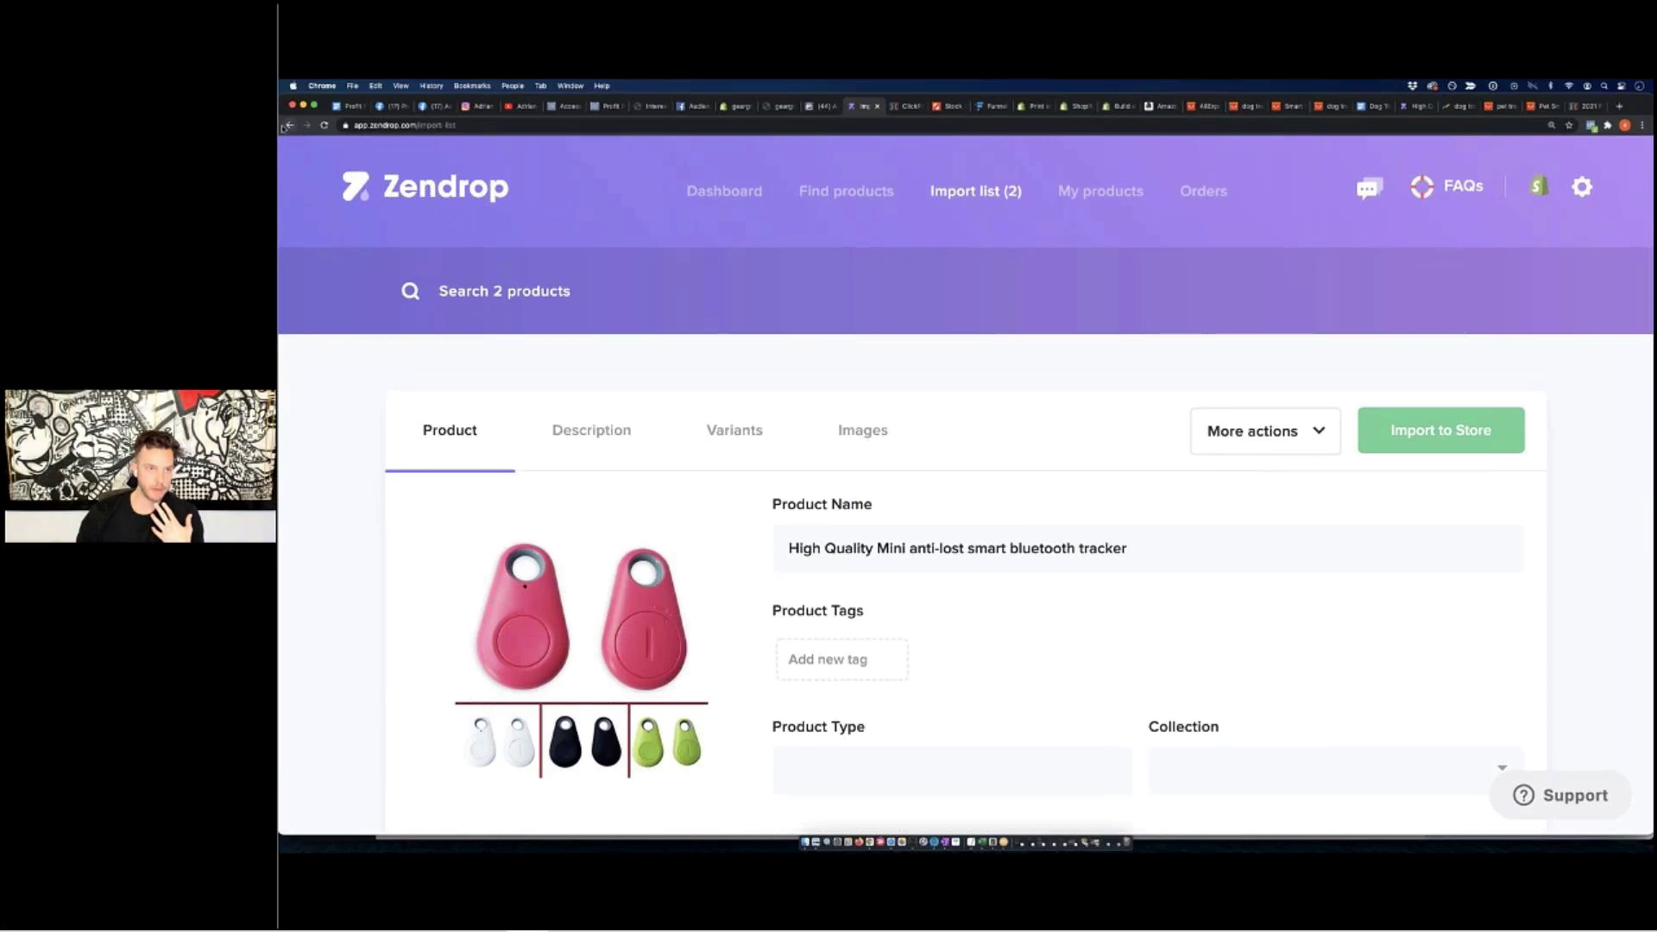
Go back to the product catalogue and search it for "dog tracker"
left_click(289, 126)
scroll(1054, 544, "down", 1)
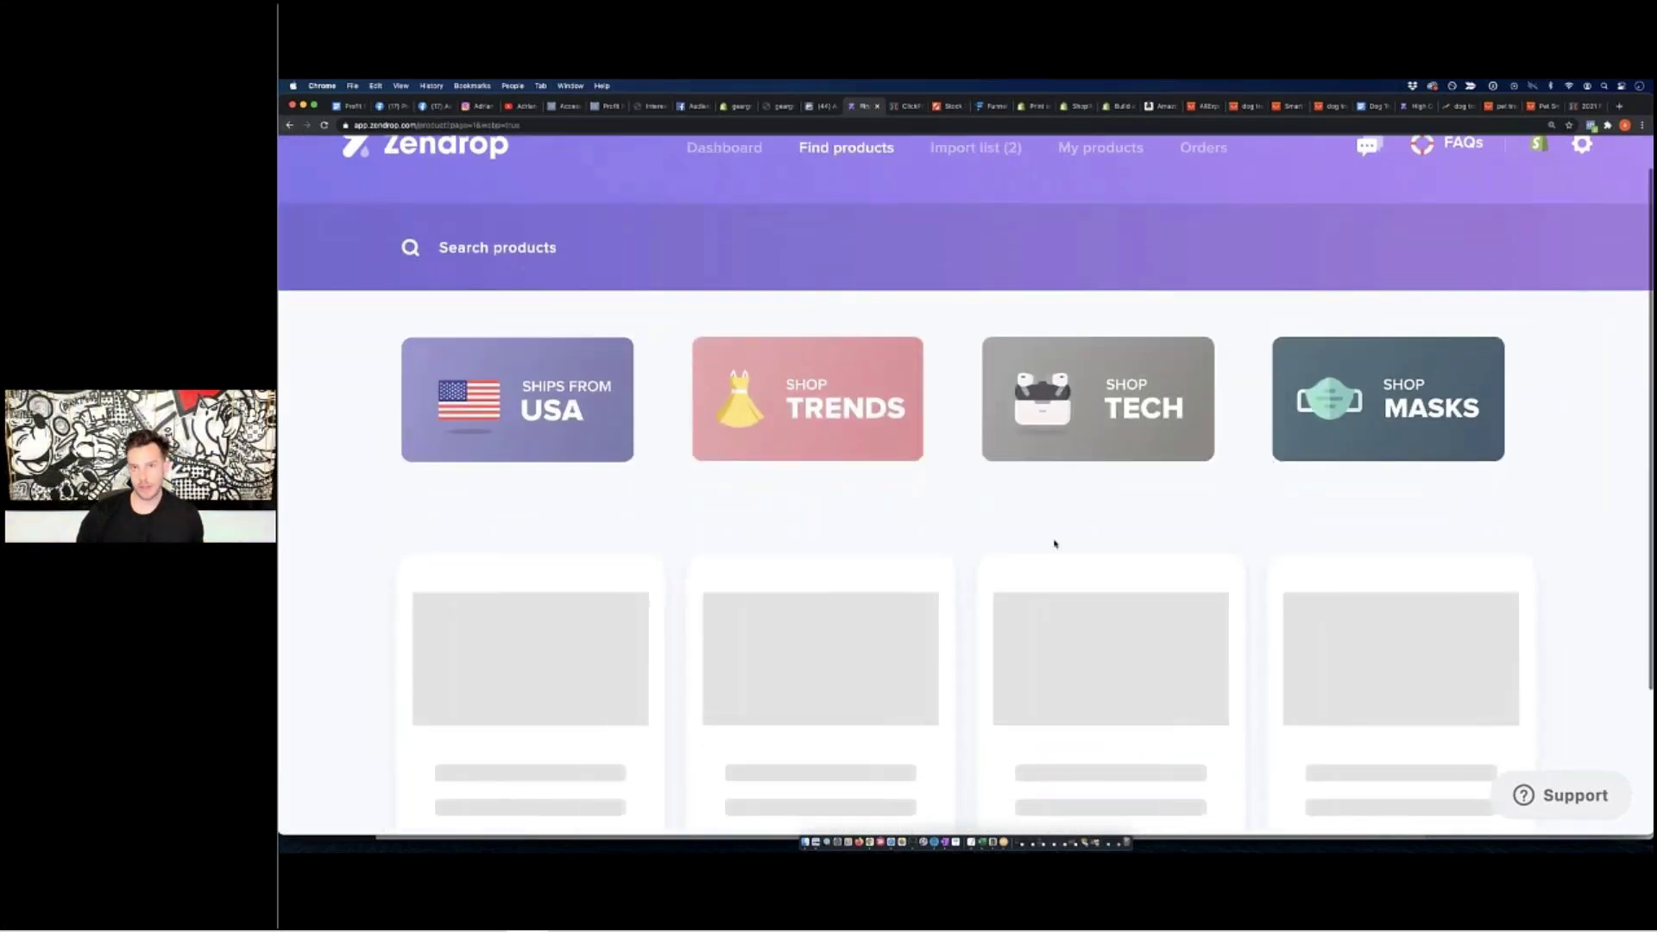
scroll(1054, 544, "down", 2)
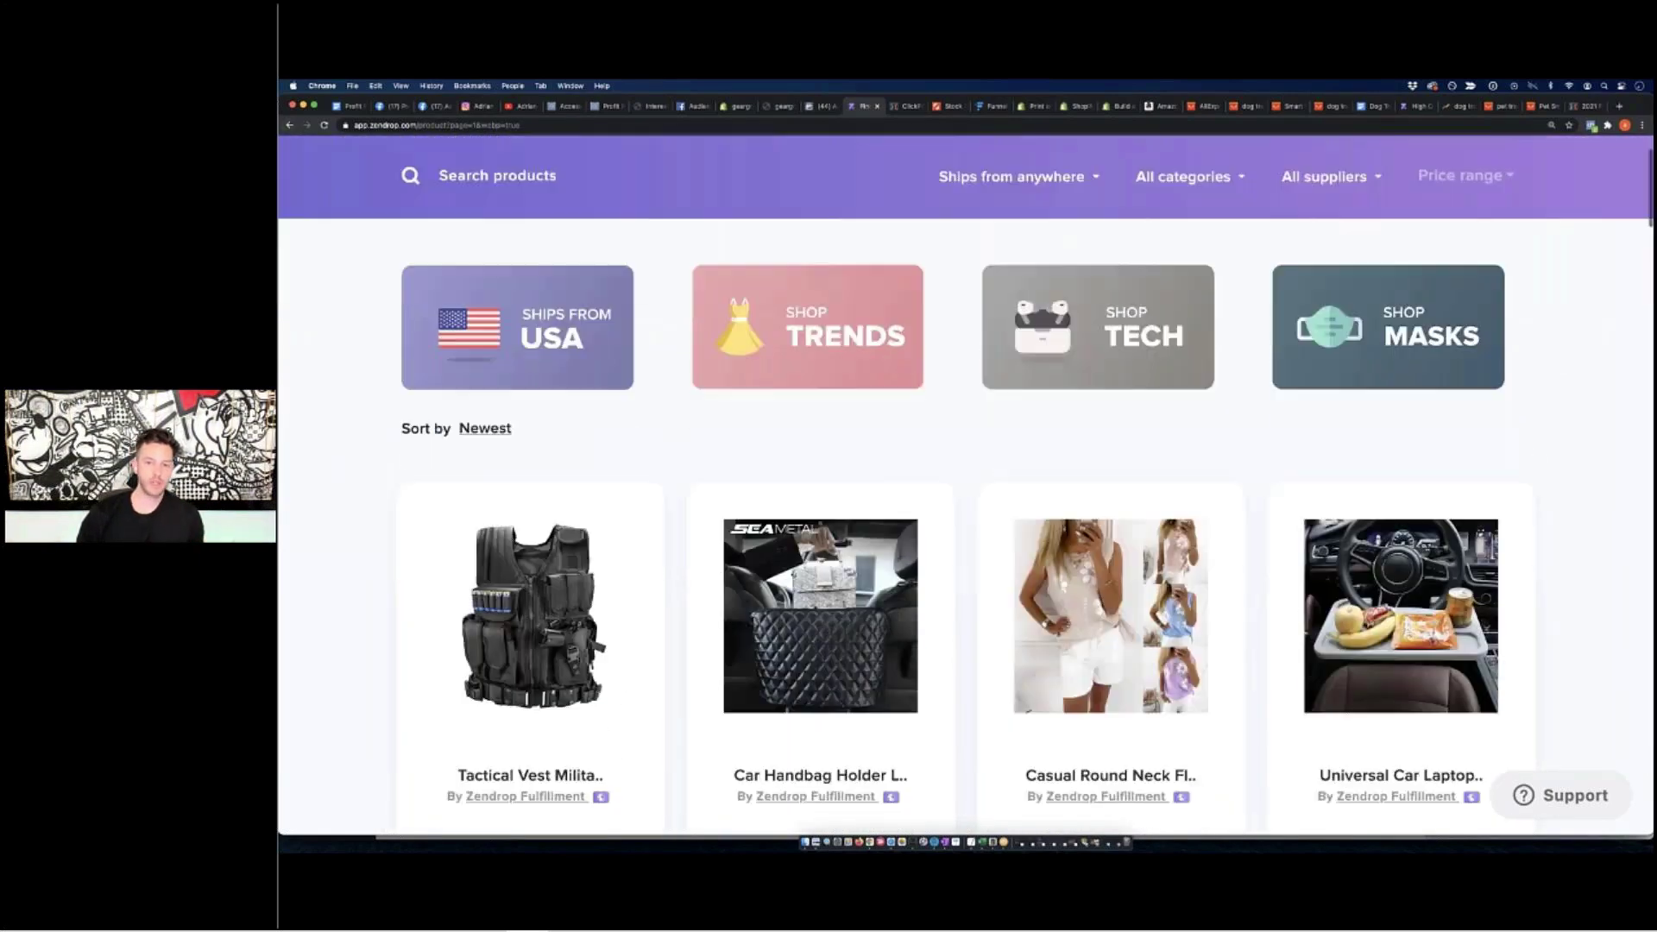
scroll(1054, 544, "down", 6)
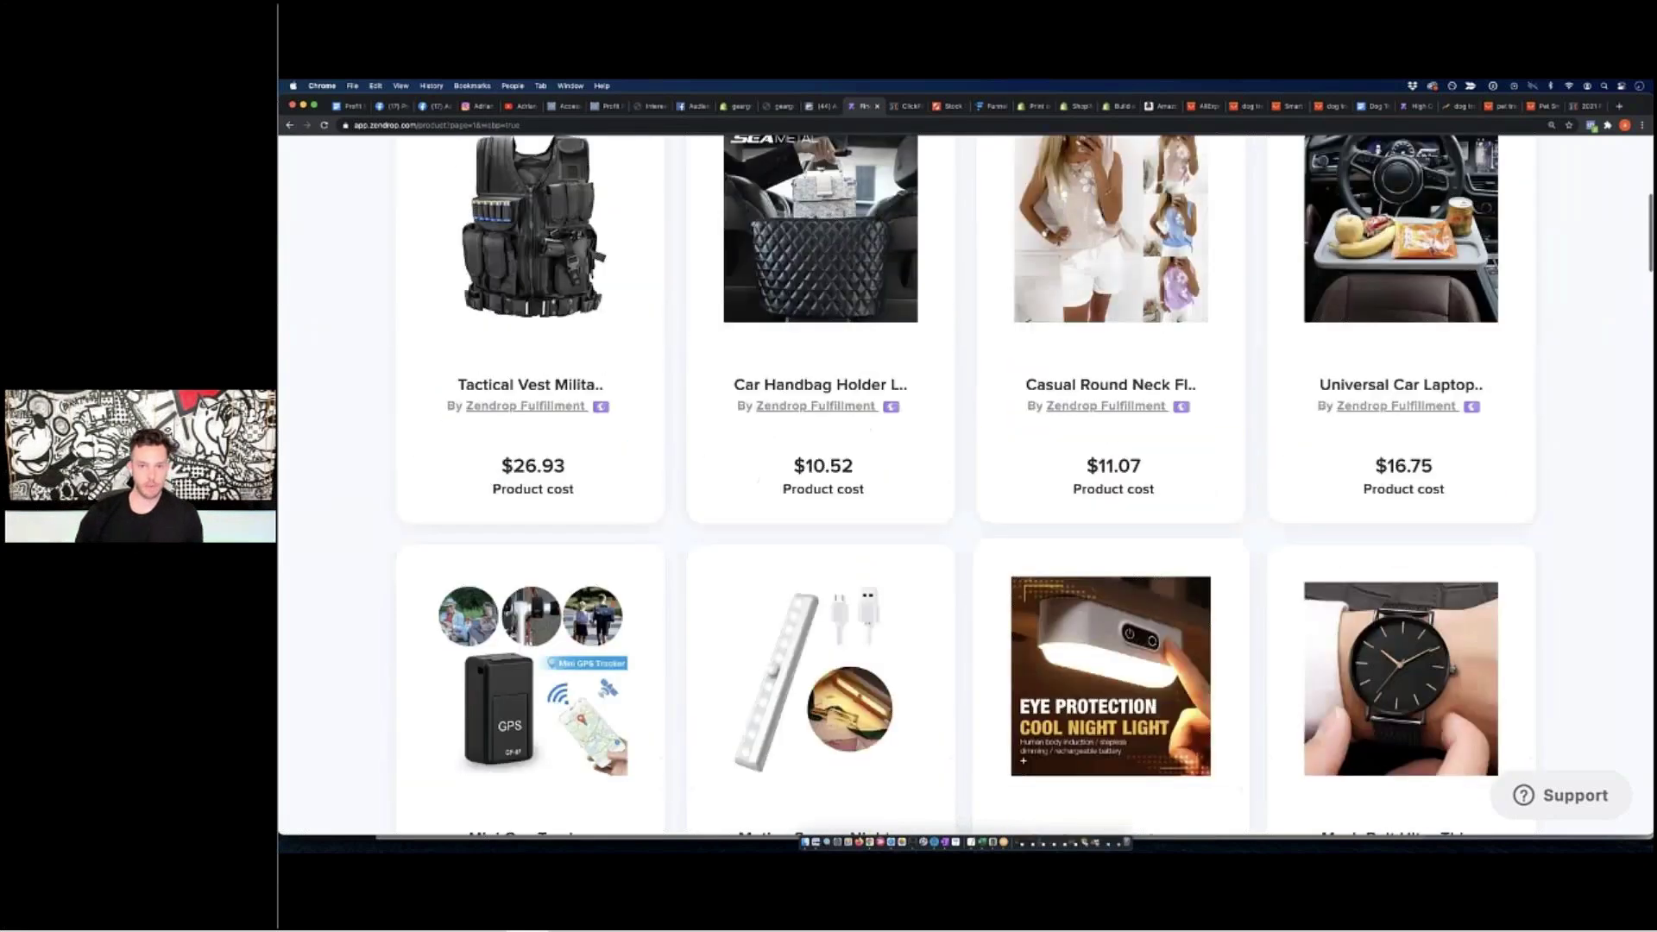
scroll(1054, 544, "up", 8)
left_click(557, 286)
type("dog tracker")
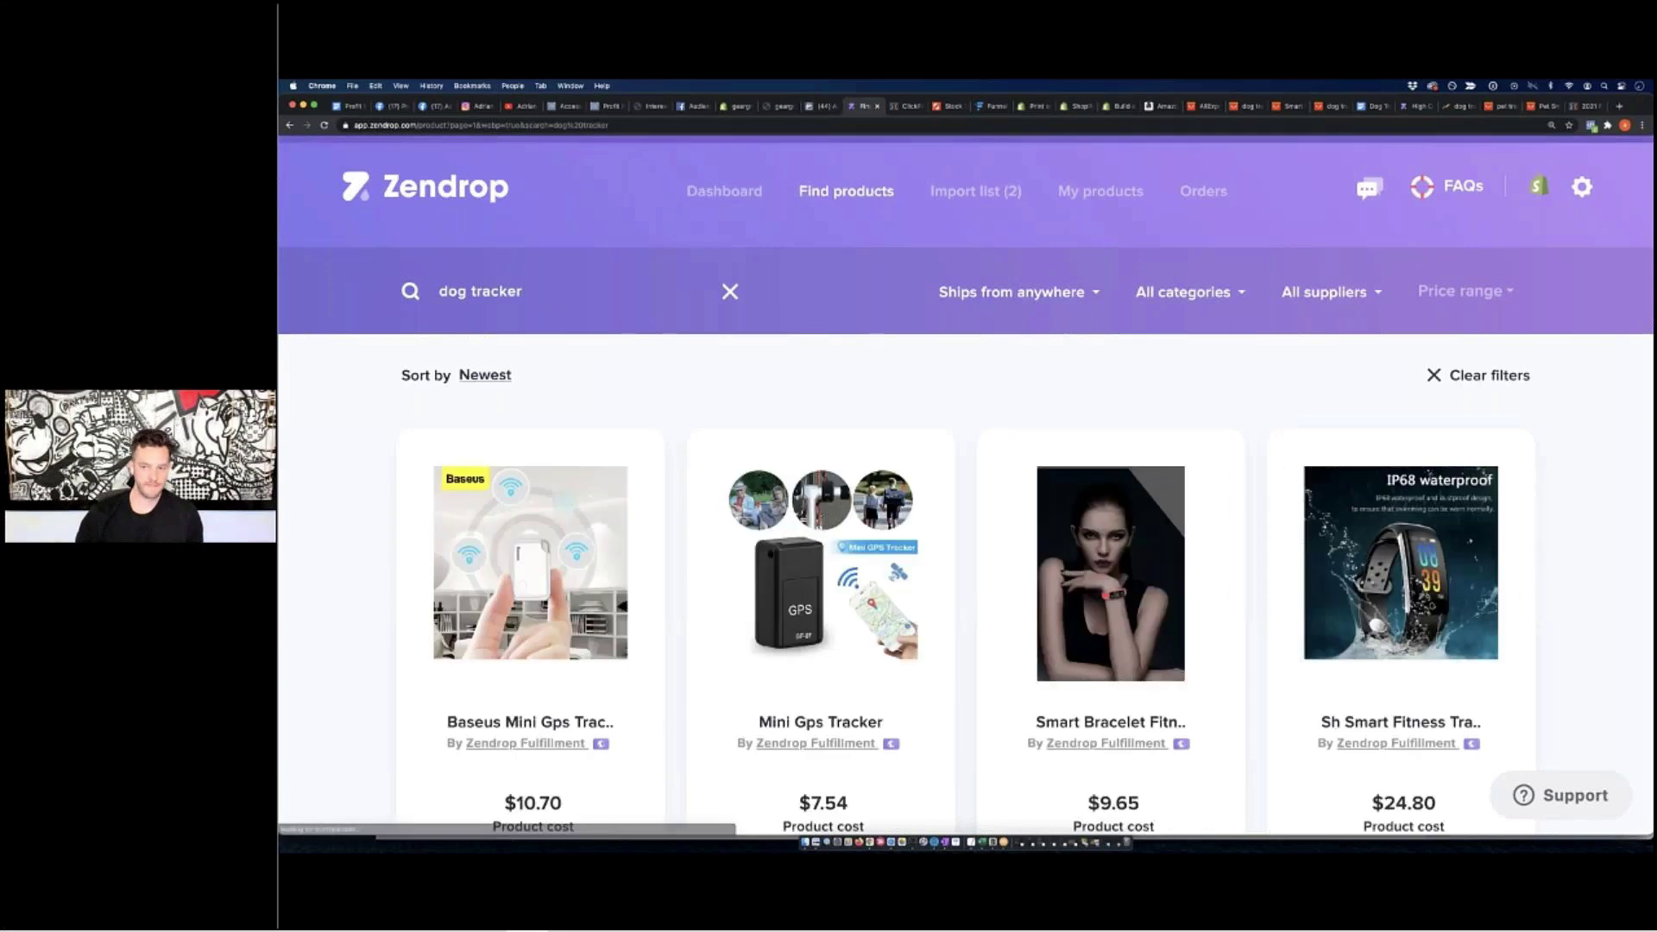
Browse the dog tracker results and open the $6.23 Pet GPS Tracker And Activity Monitor listing
scroll(885, 455, "down", 4)
scroll(820, 518, "down", 3)
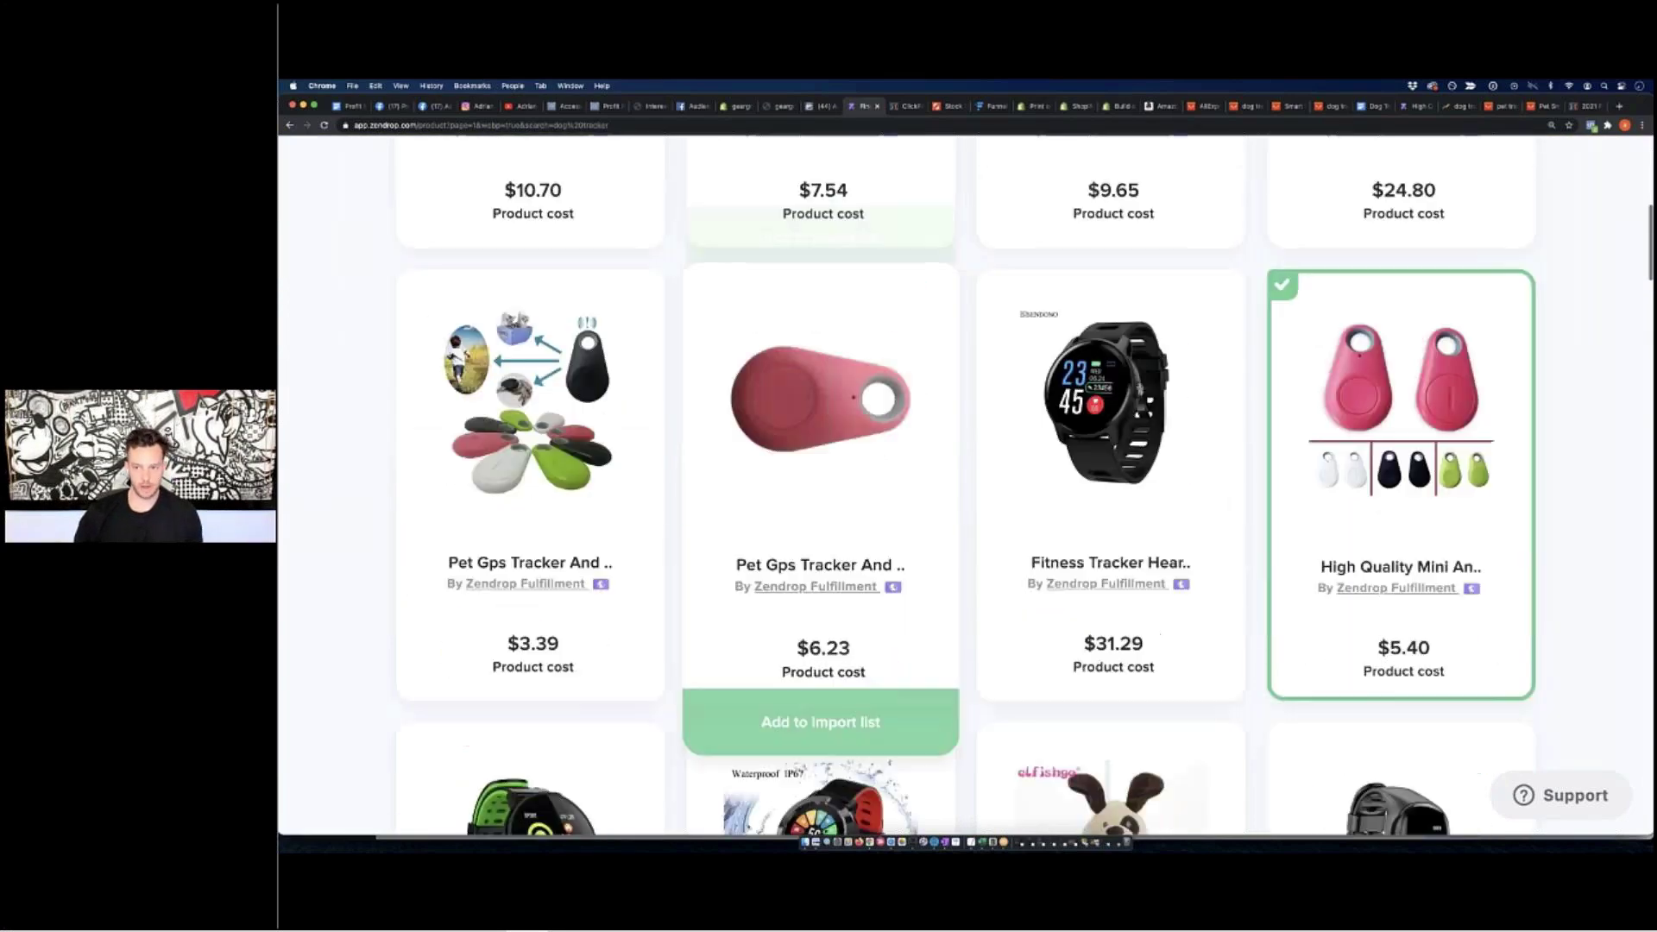
left_click(910, 458)
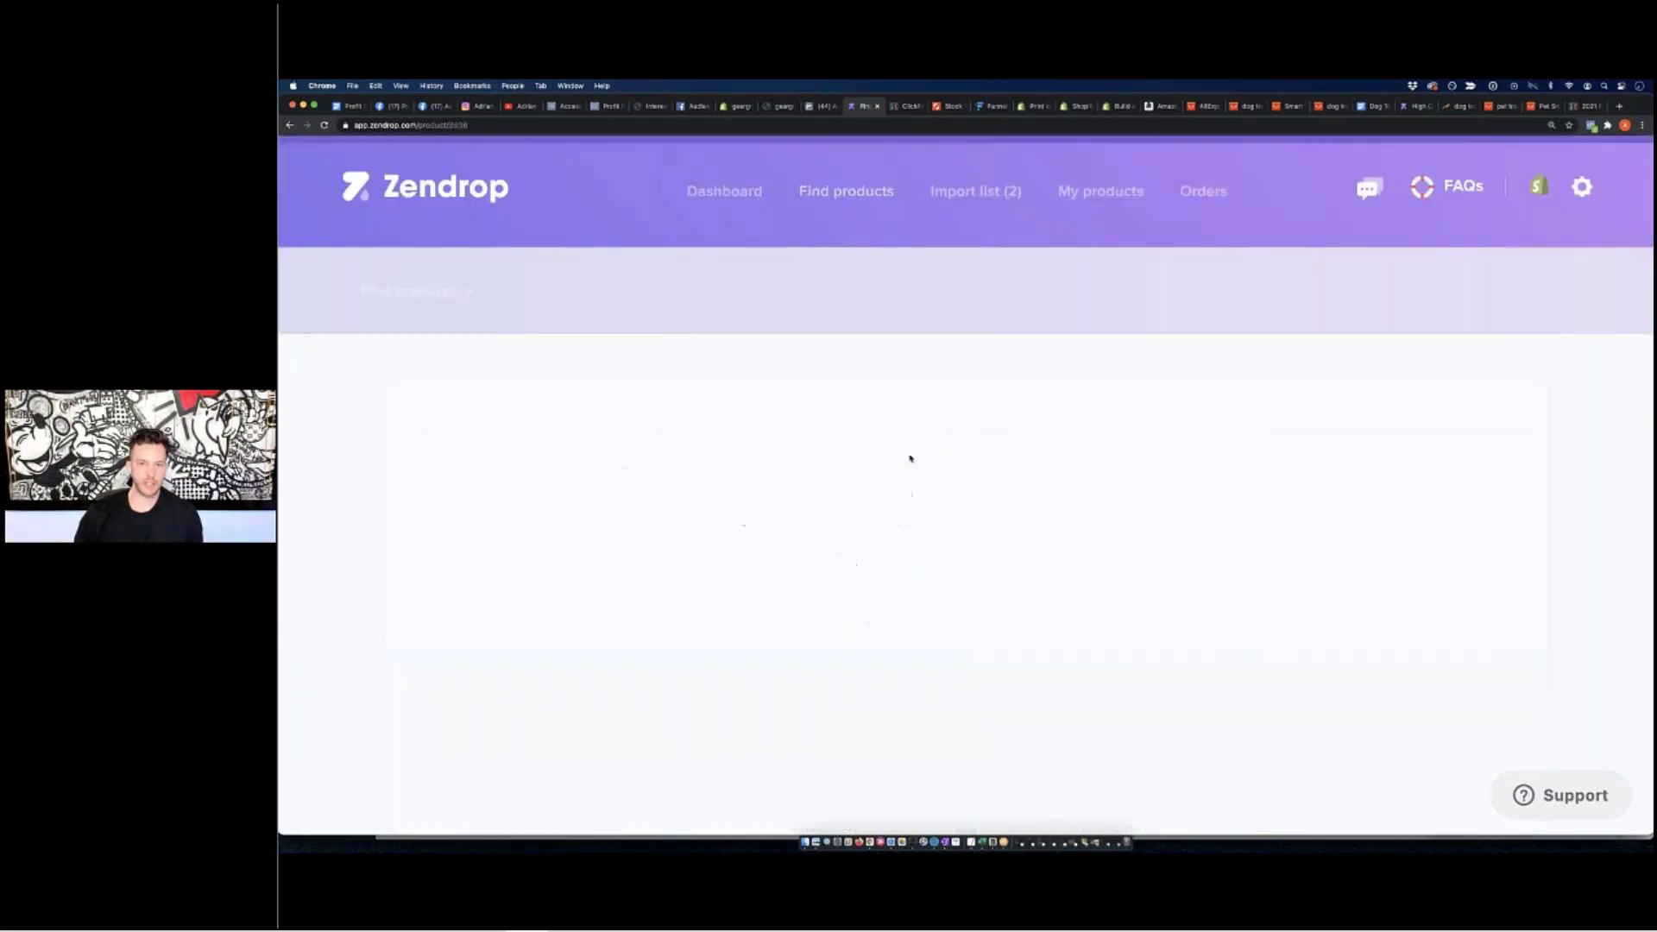
Try to add the Pet GPS Tracker And Activity Monitor to the import list, and open that list
scroll(933, 463, "down", 10)
left_click(1136, 783)
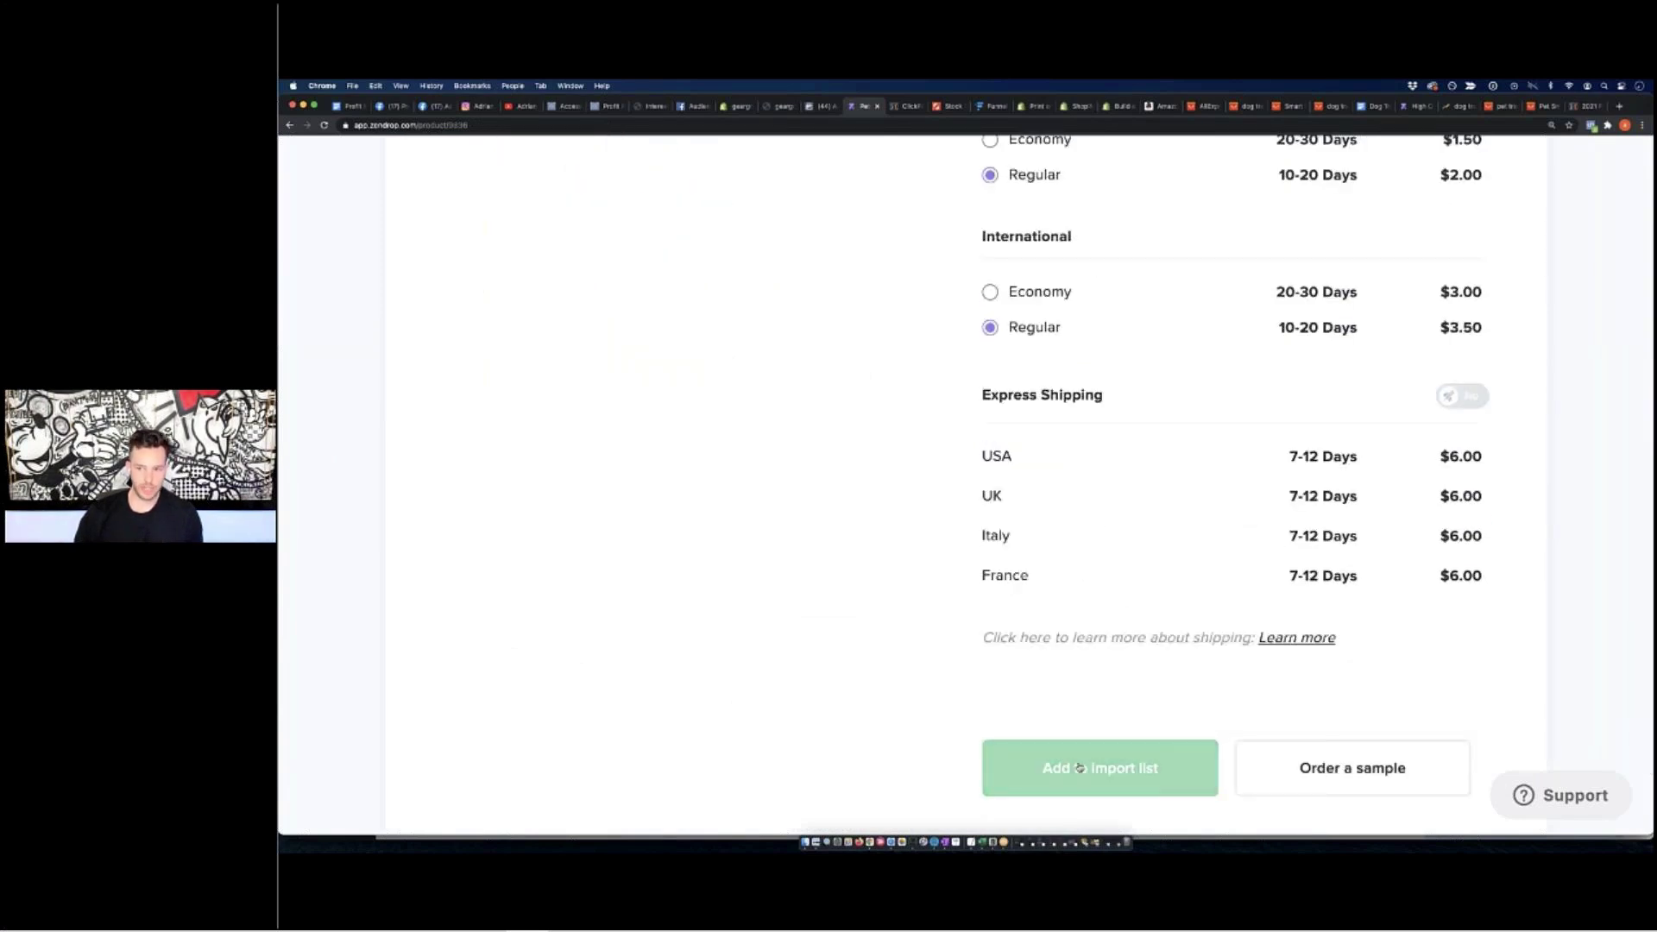
scroll(1079, 767, "up", 10)
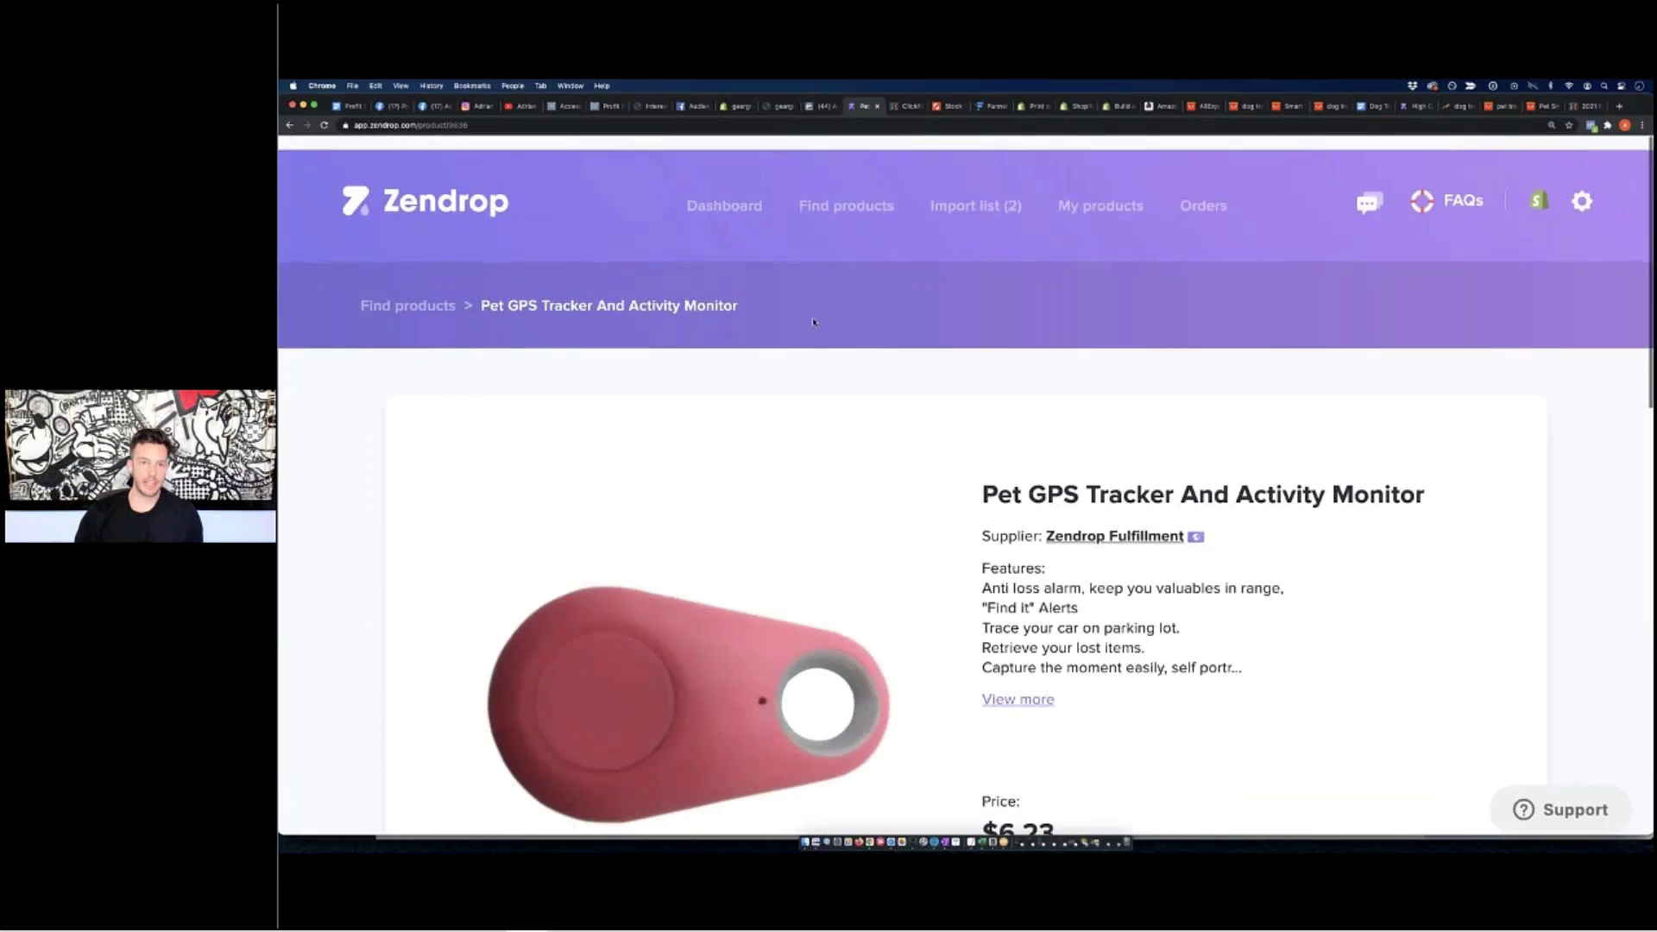
left_click(965, 194)
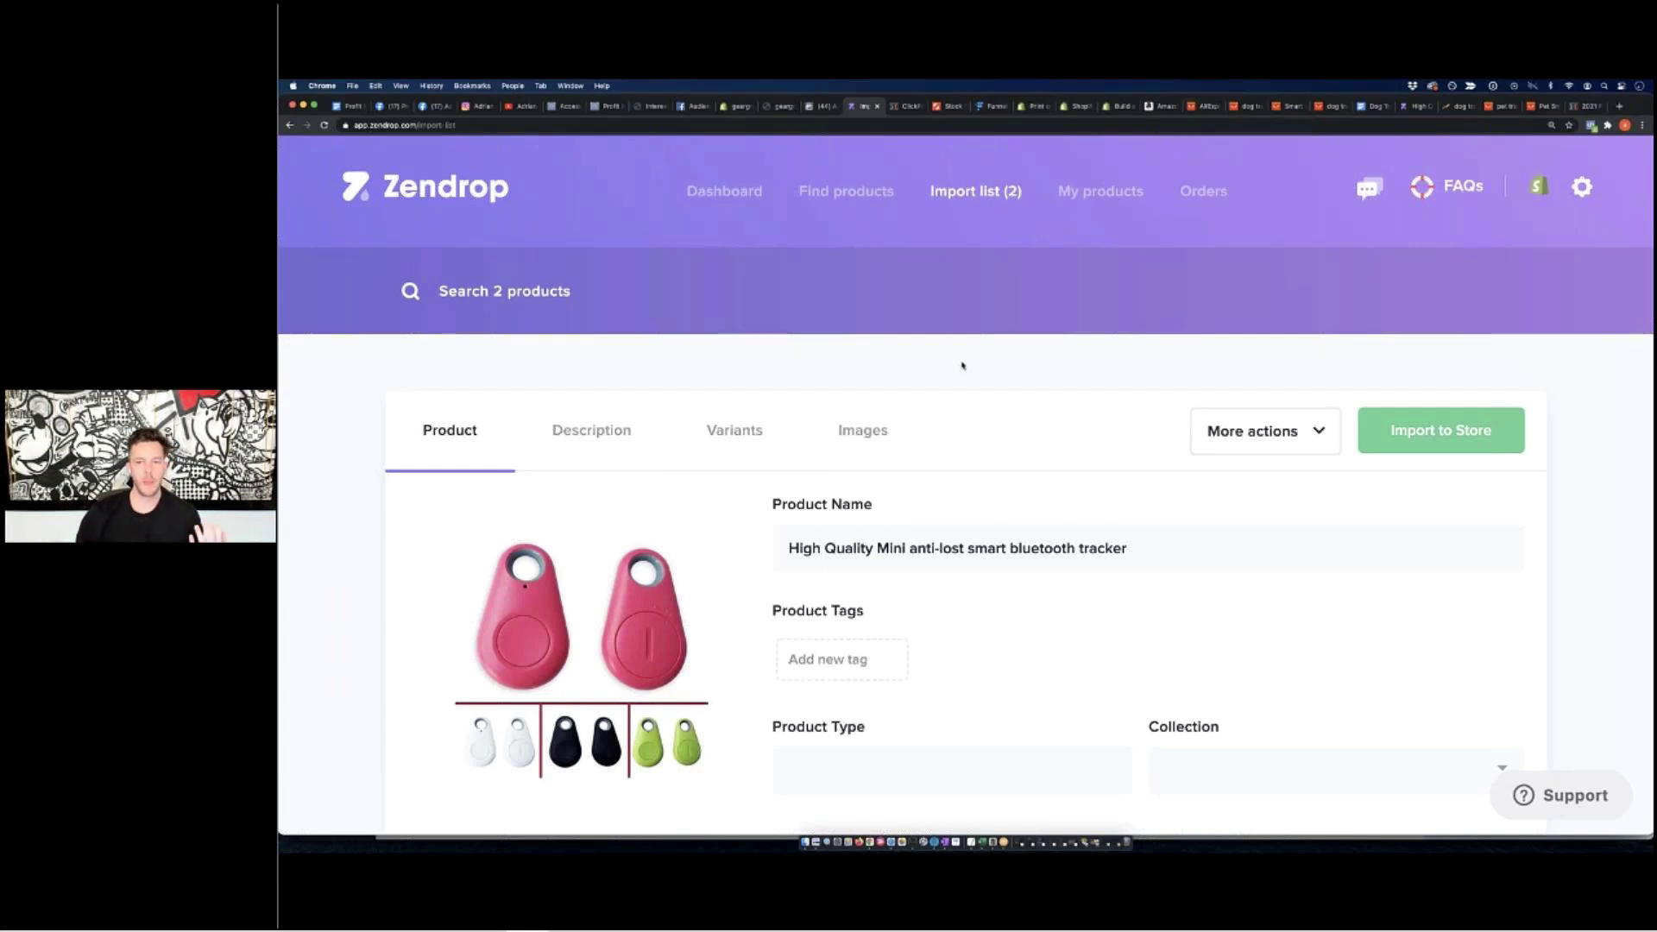
Remove the words "High Quality" from the product name of the mini anti-lost Bluetooth tracker
scroll(963, 366, "down", 2)
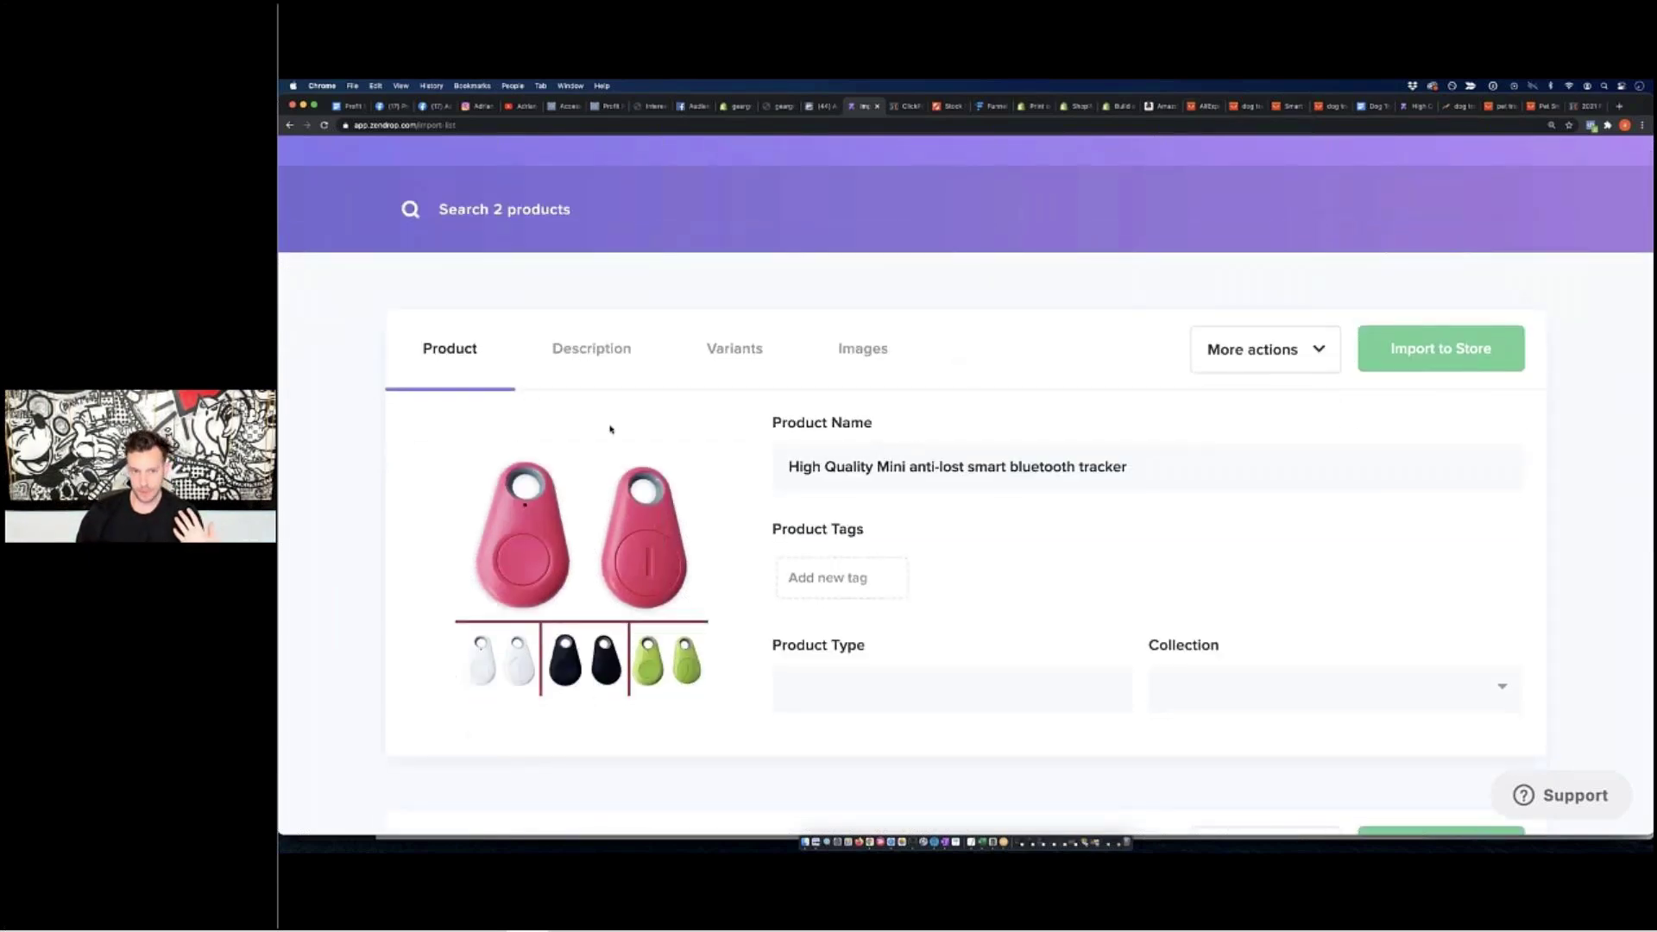
left_click(800, 471)
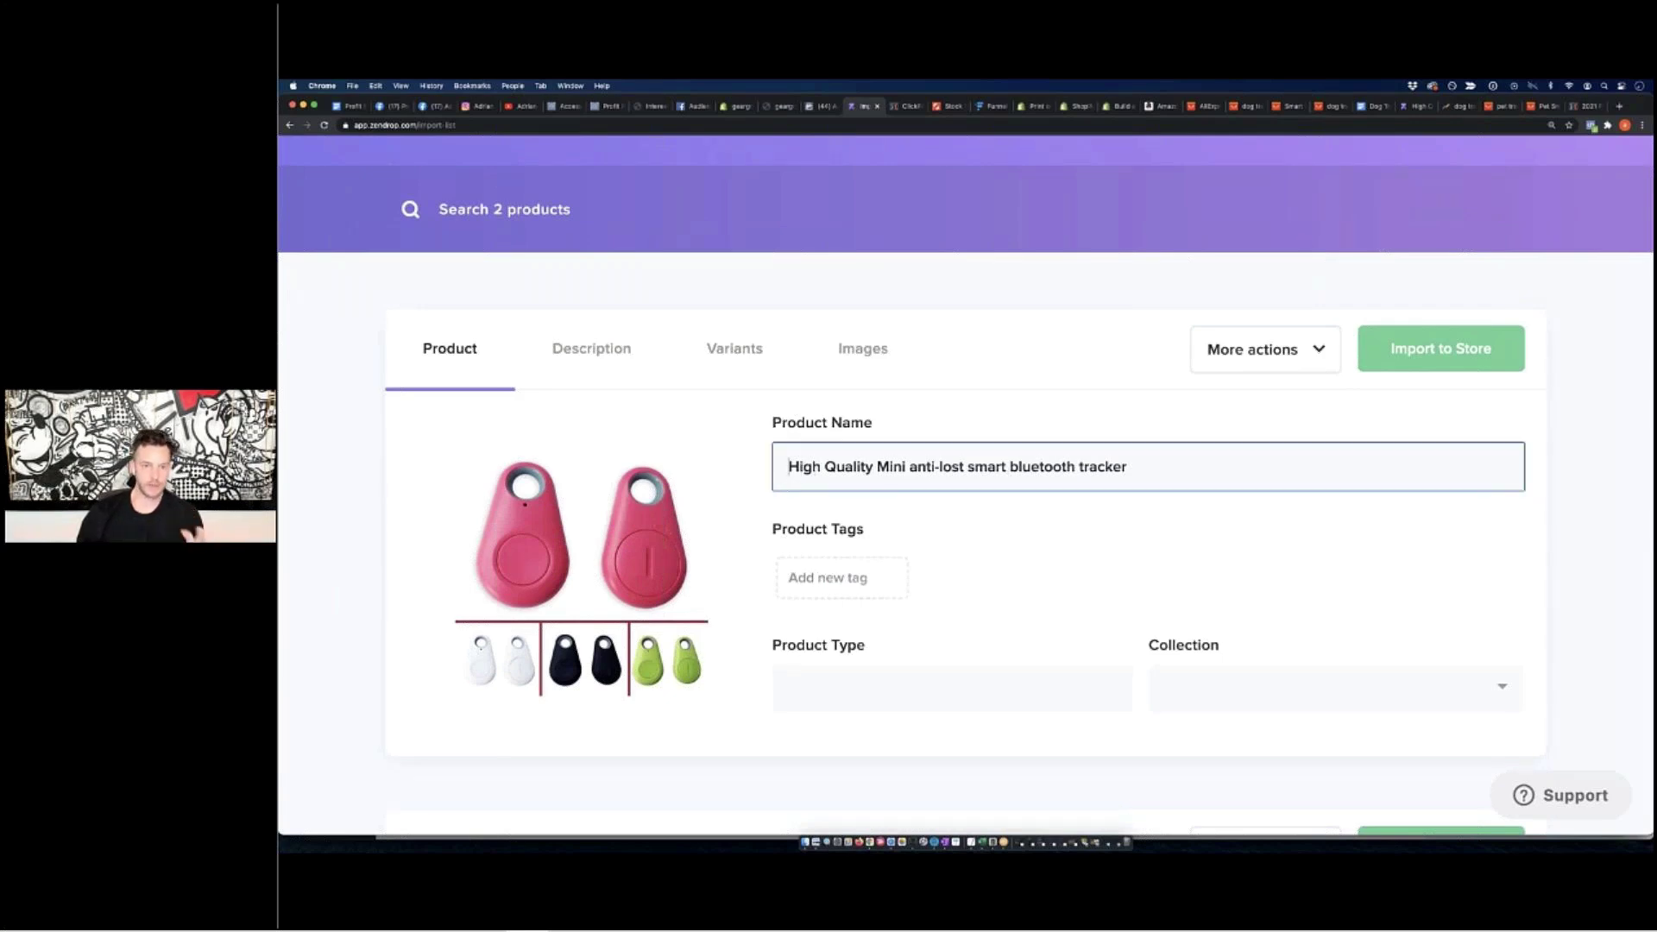
key("Down")
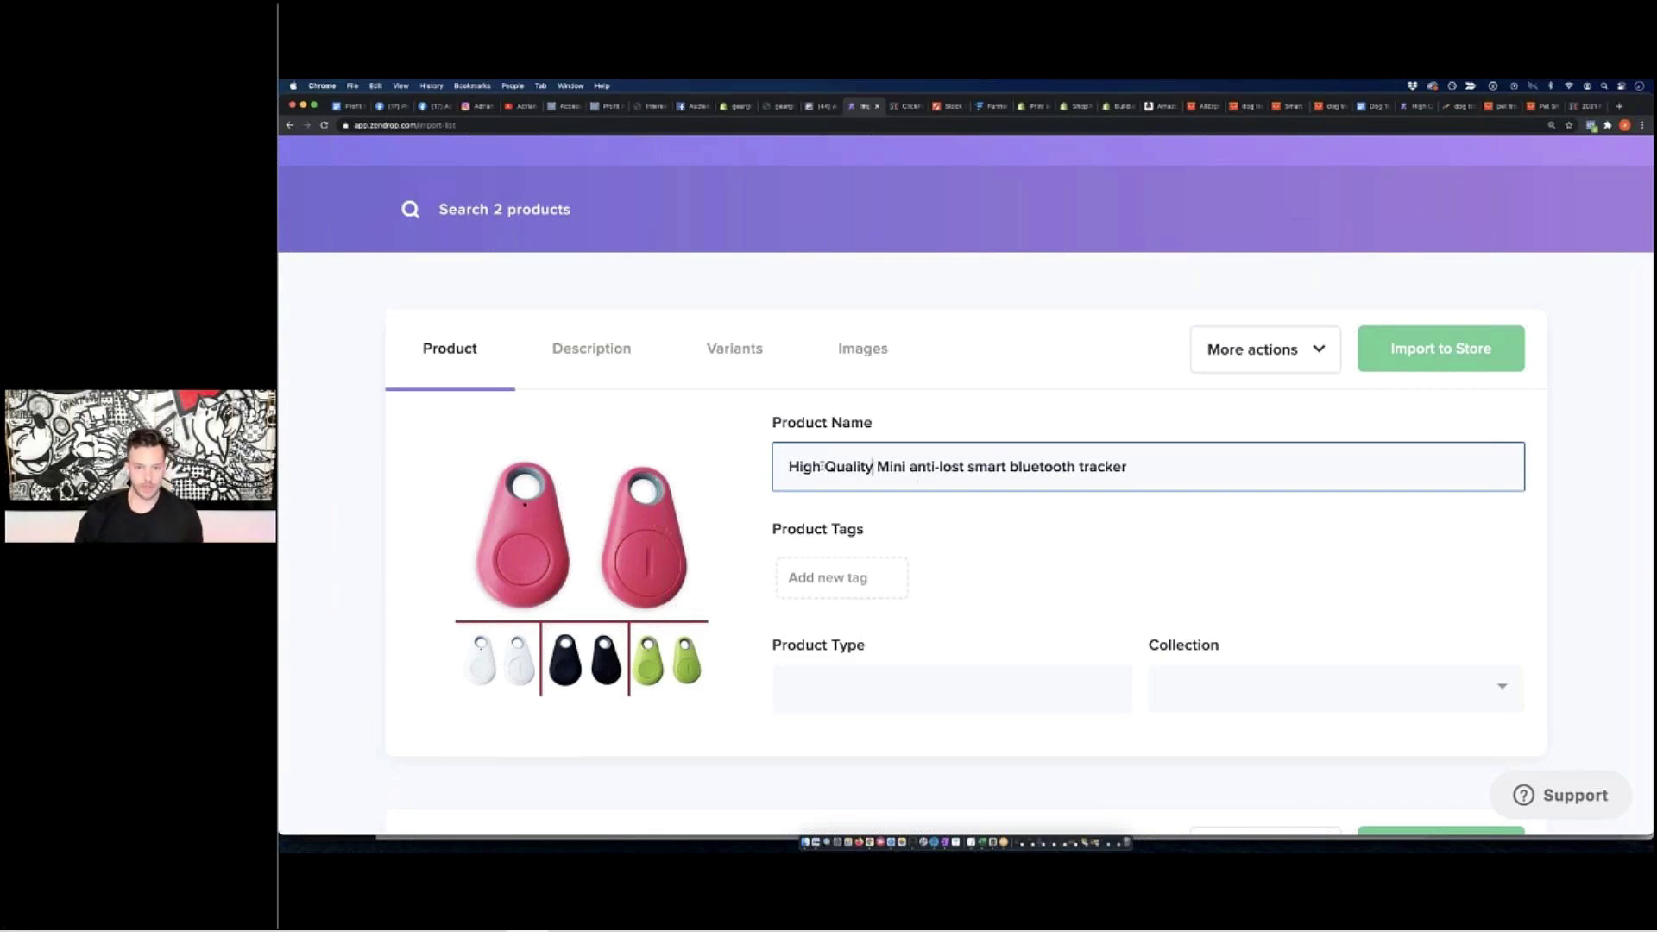
left_click_drag(874, 467, 812, 467)
key("BackSpace")
key("BackSpace")
key("BackSpace")
key("BackSpace")
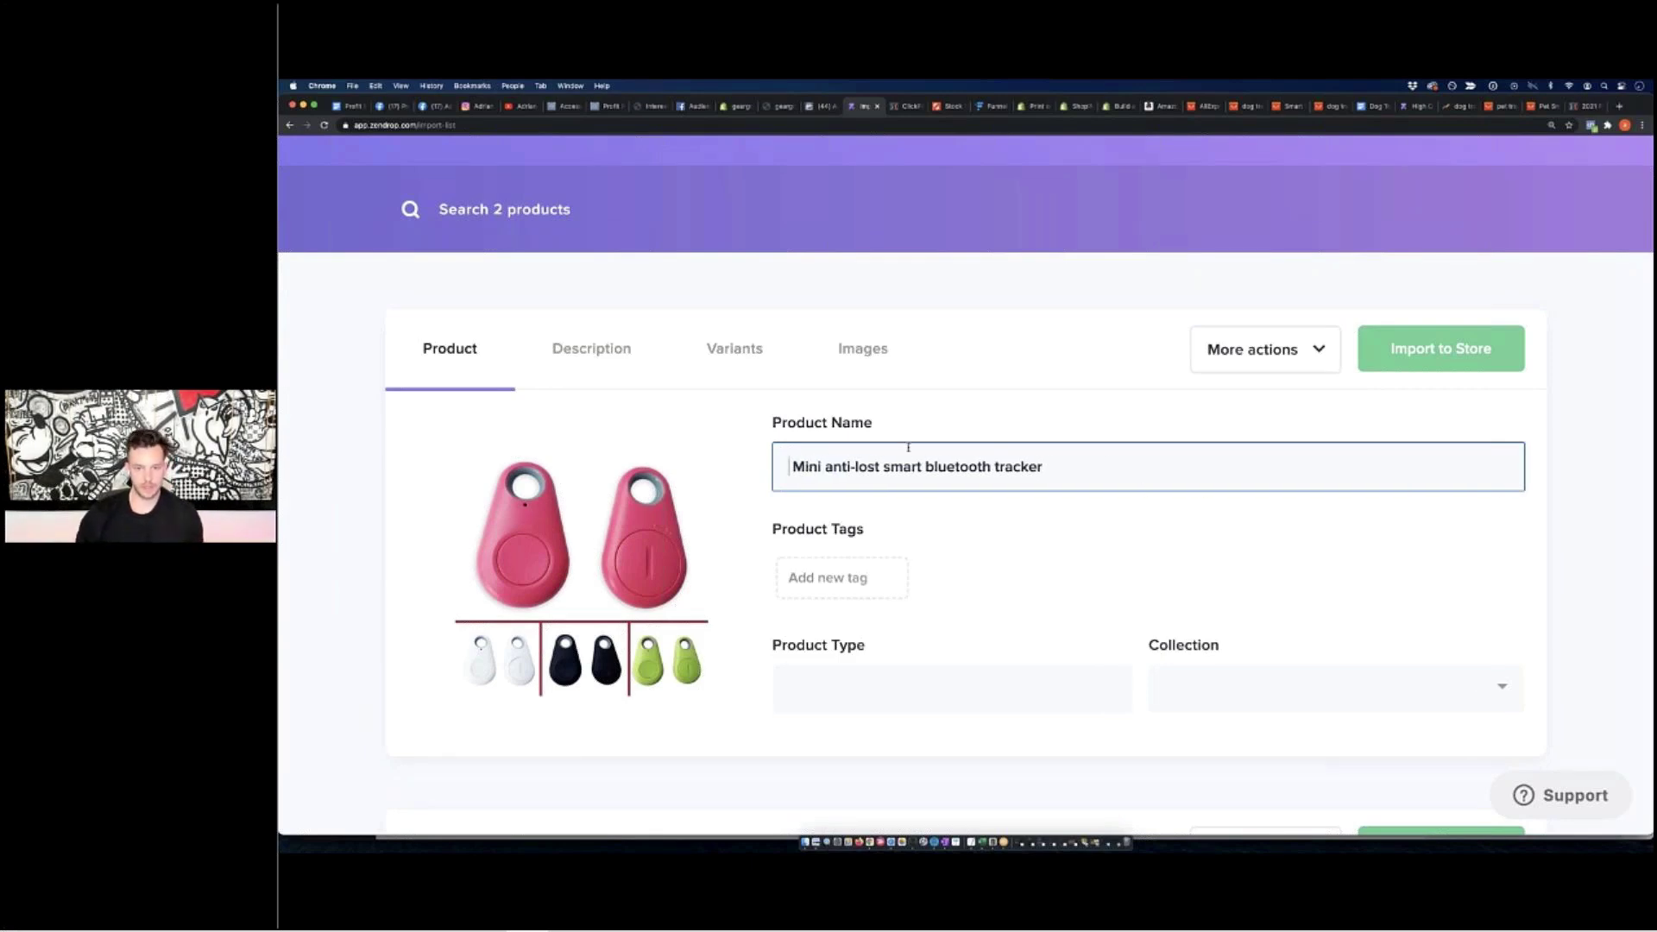
Reword the rest of the product name so it reads "Pet Tracker 2000X - Bluetooth Tracker"
left_click(826, 467)
left_click(787, 467, "shift")
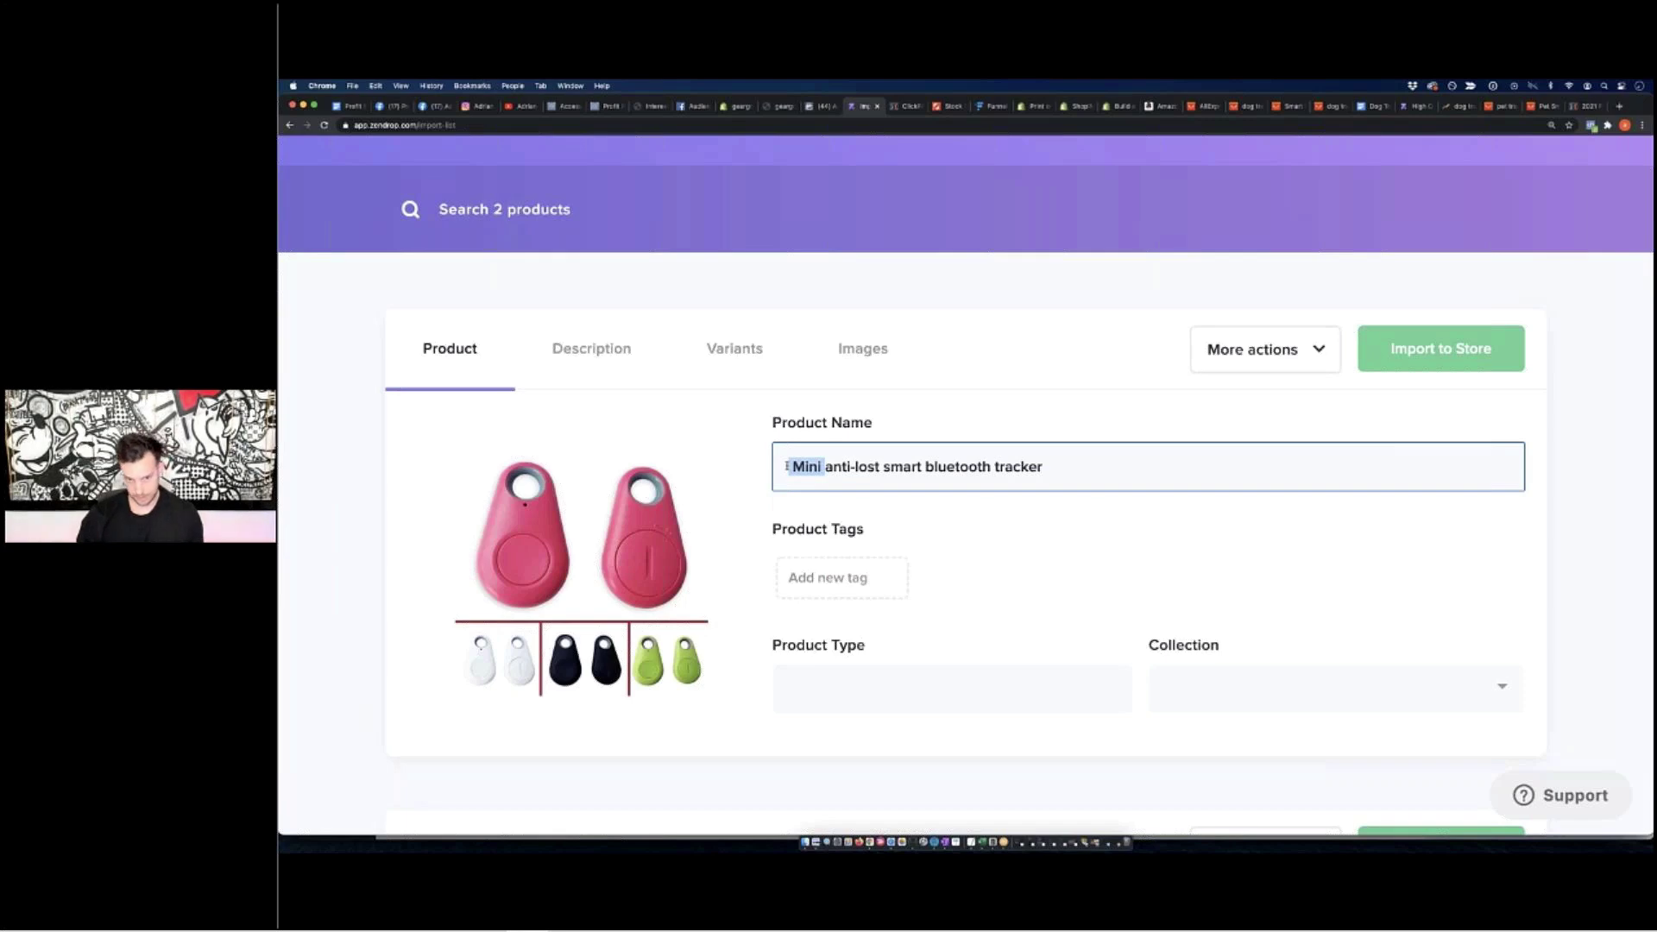
type("Pet ")
type("Tracker 200")
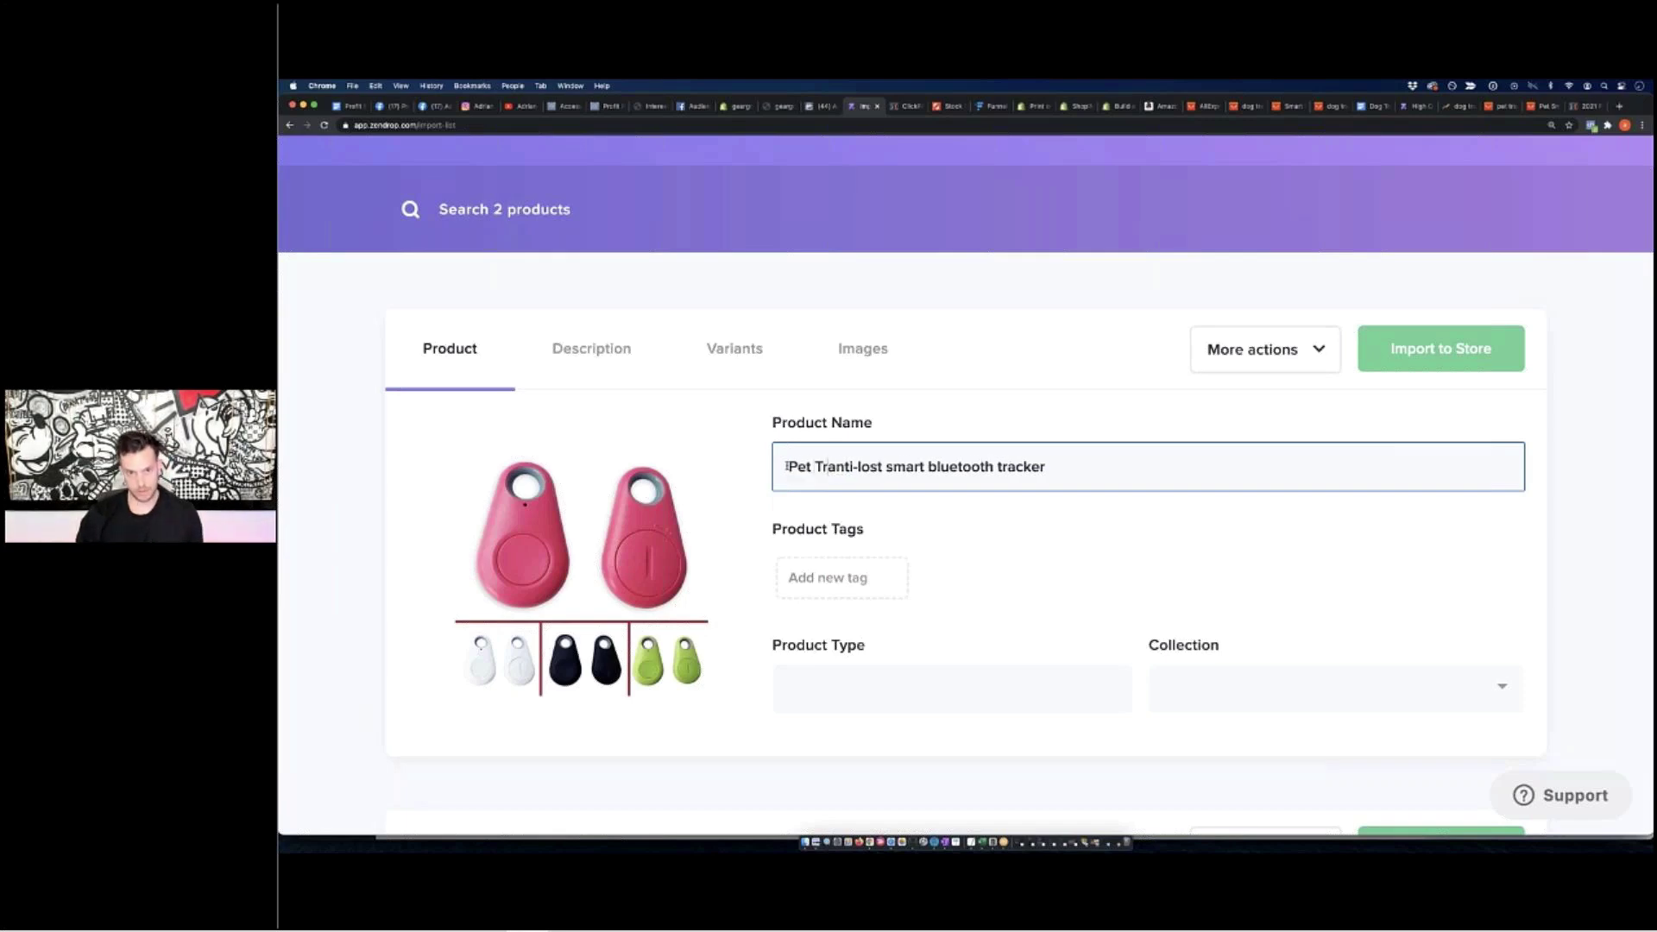
type("0X")
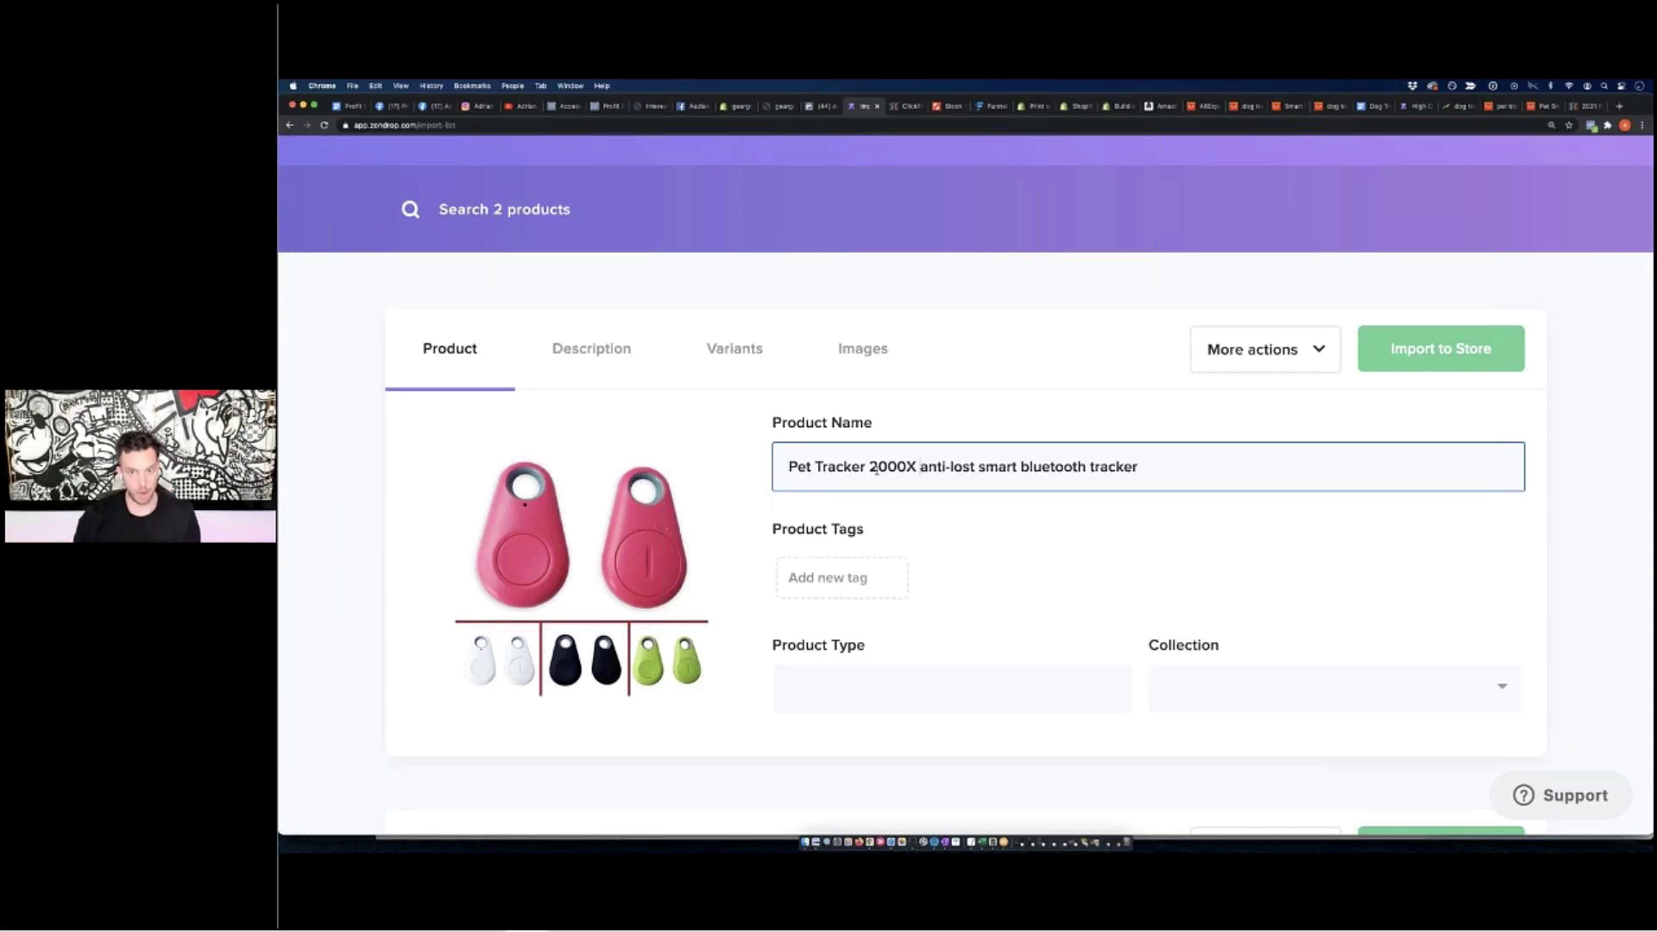
left_click(1177, 470, "shift")
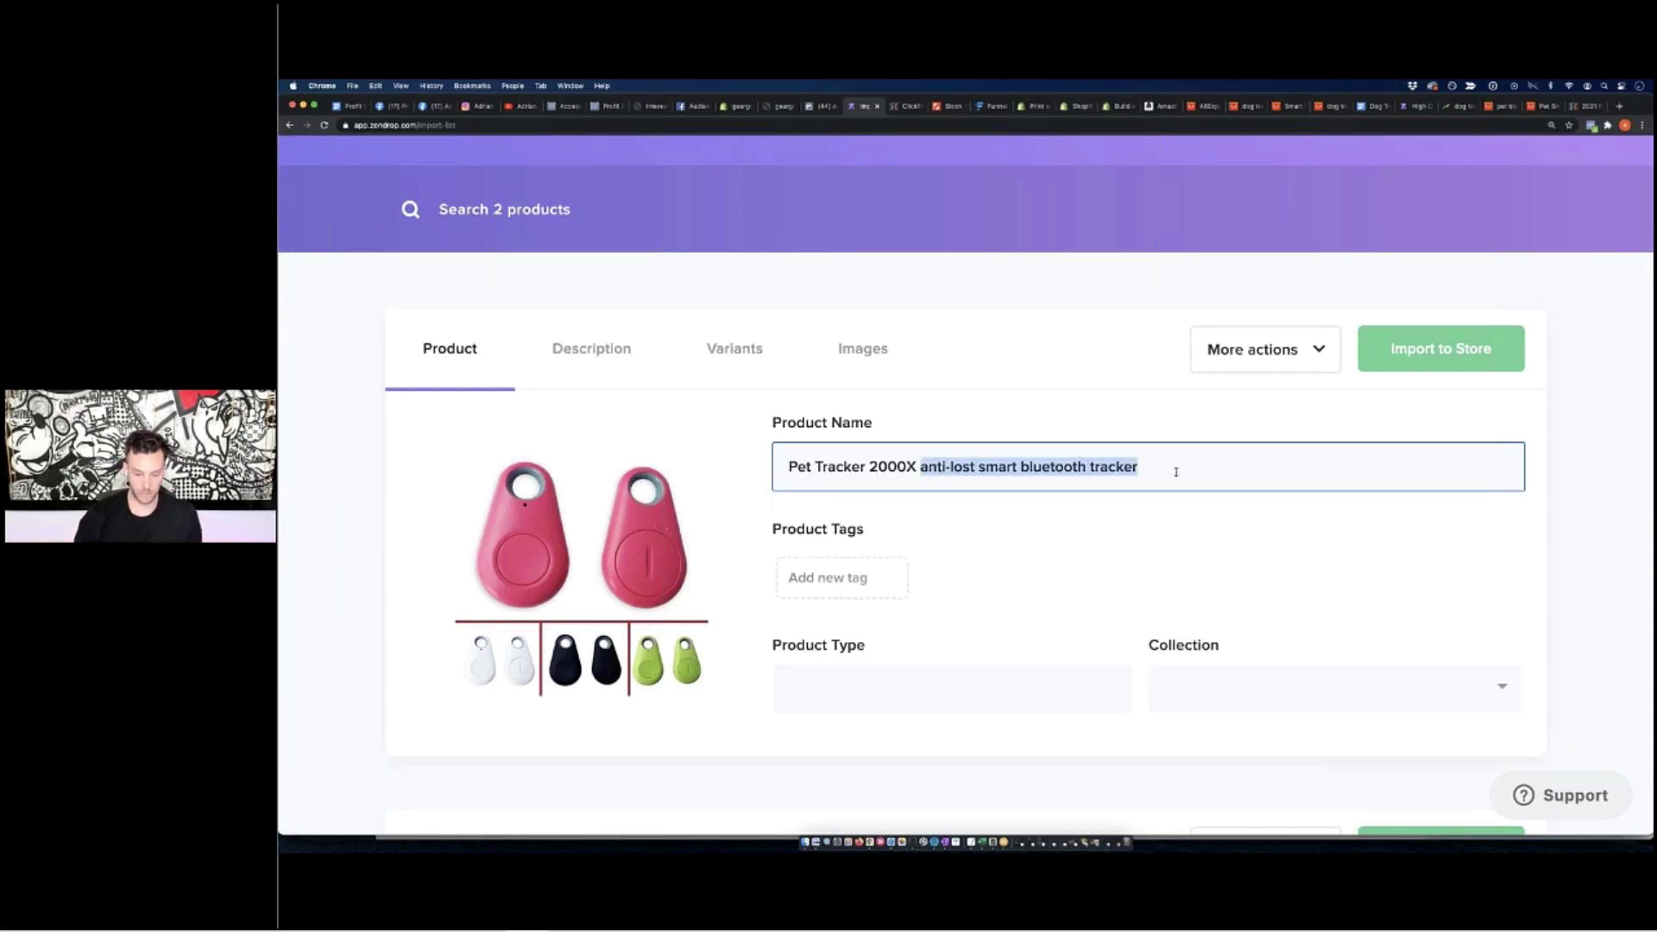
type("- Bluetooth Tracker")
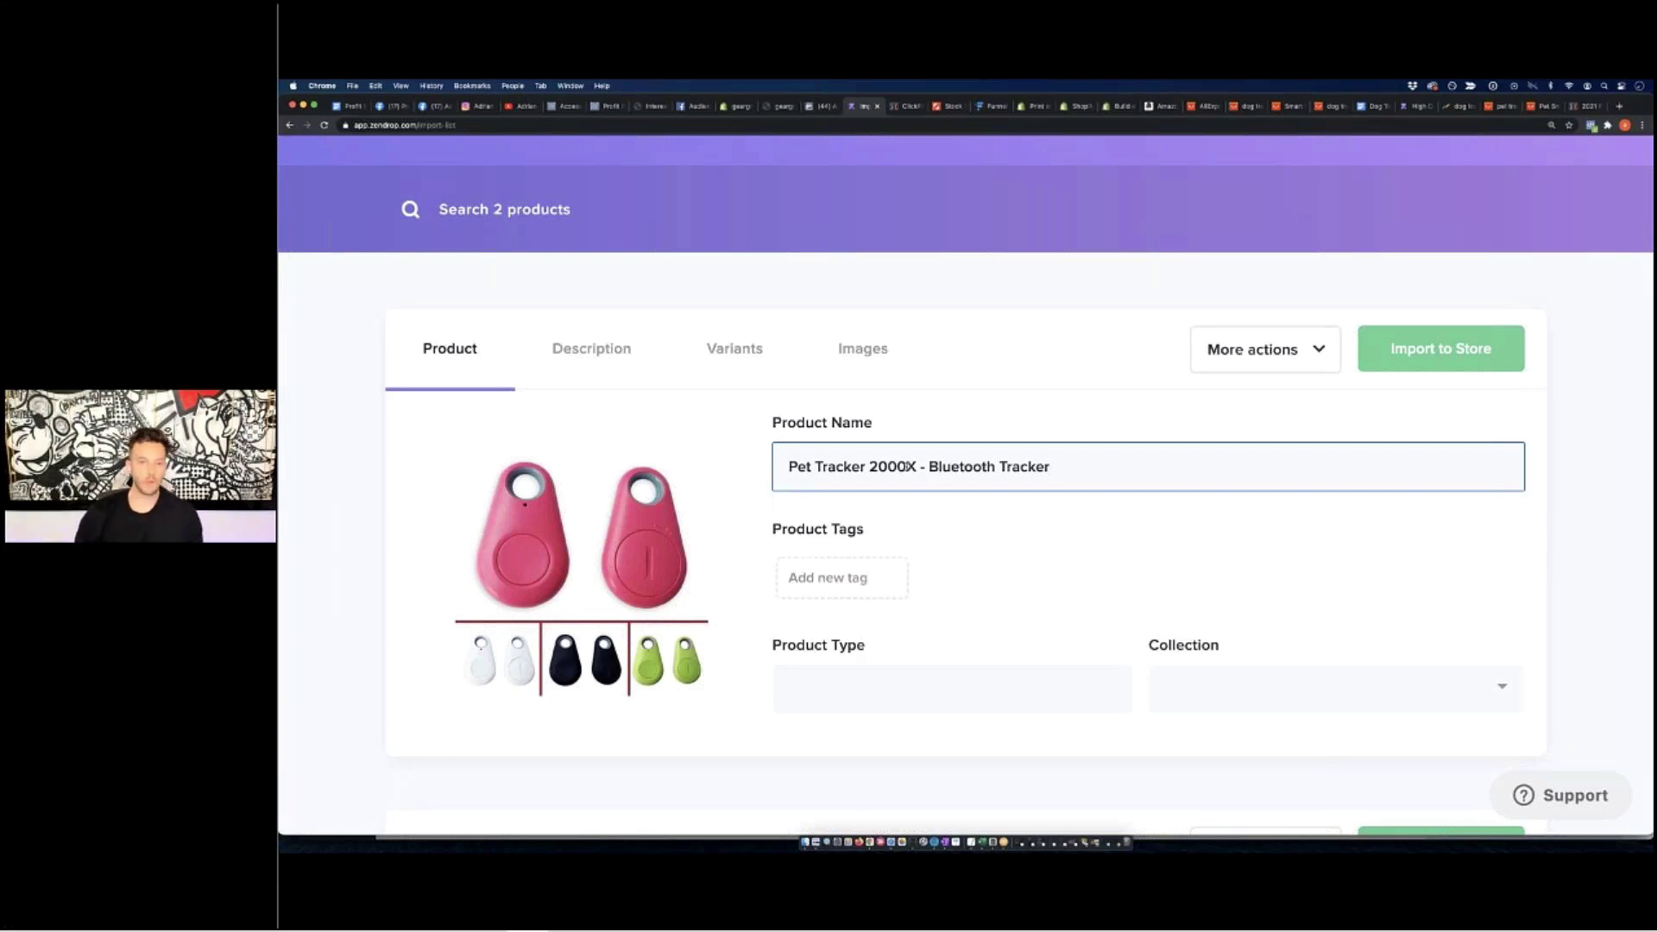
Open the tracker's description and read through its features and package contents
left_click(626, 364)
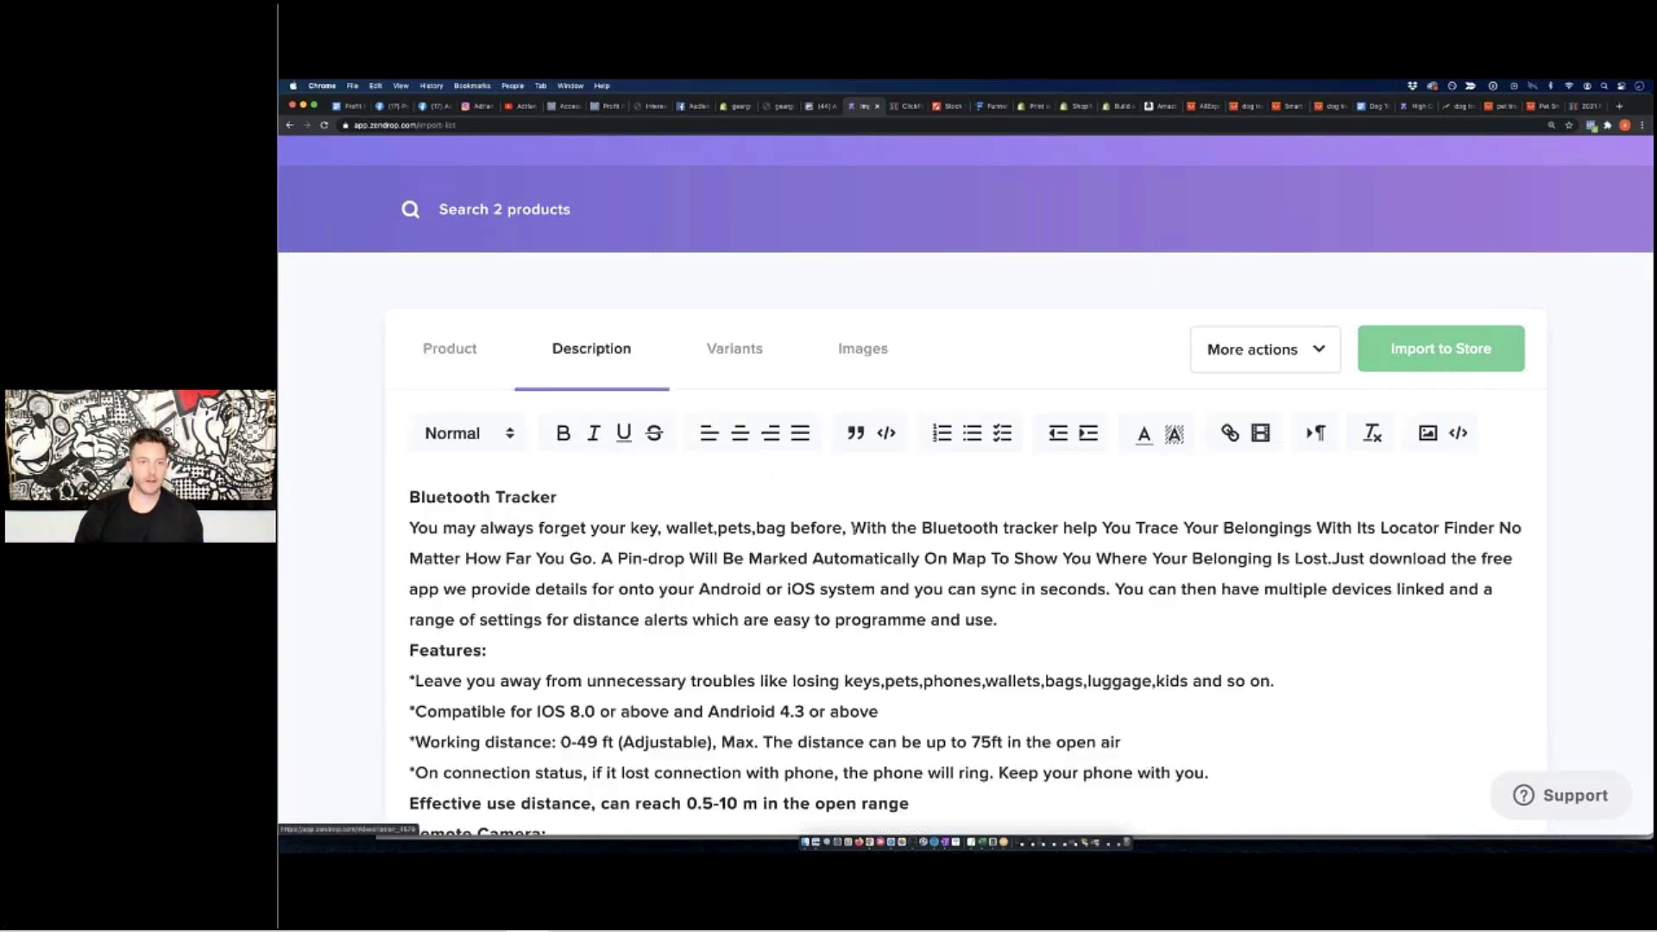
scroll(862, 530, "down", 1)
scroll(861, 530, "down", 3)
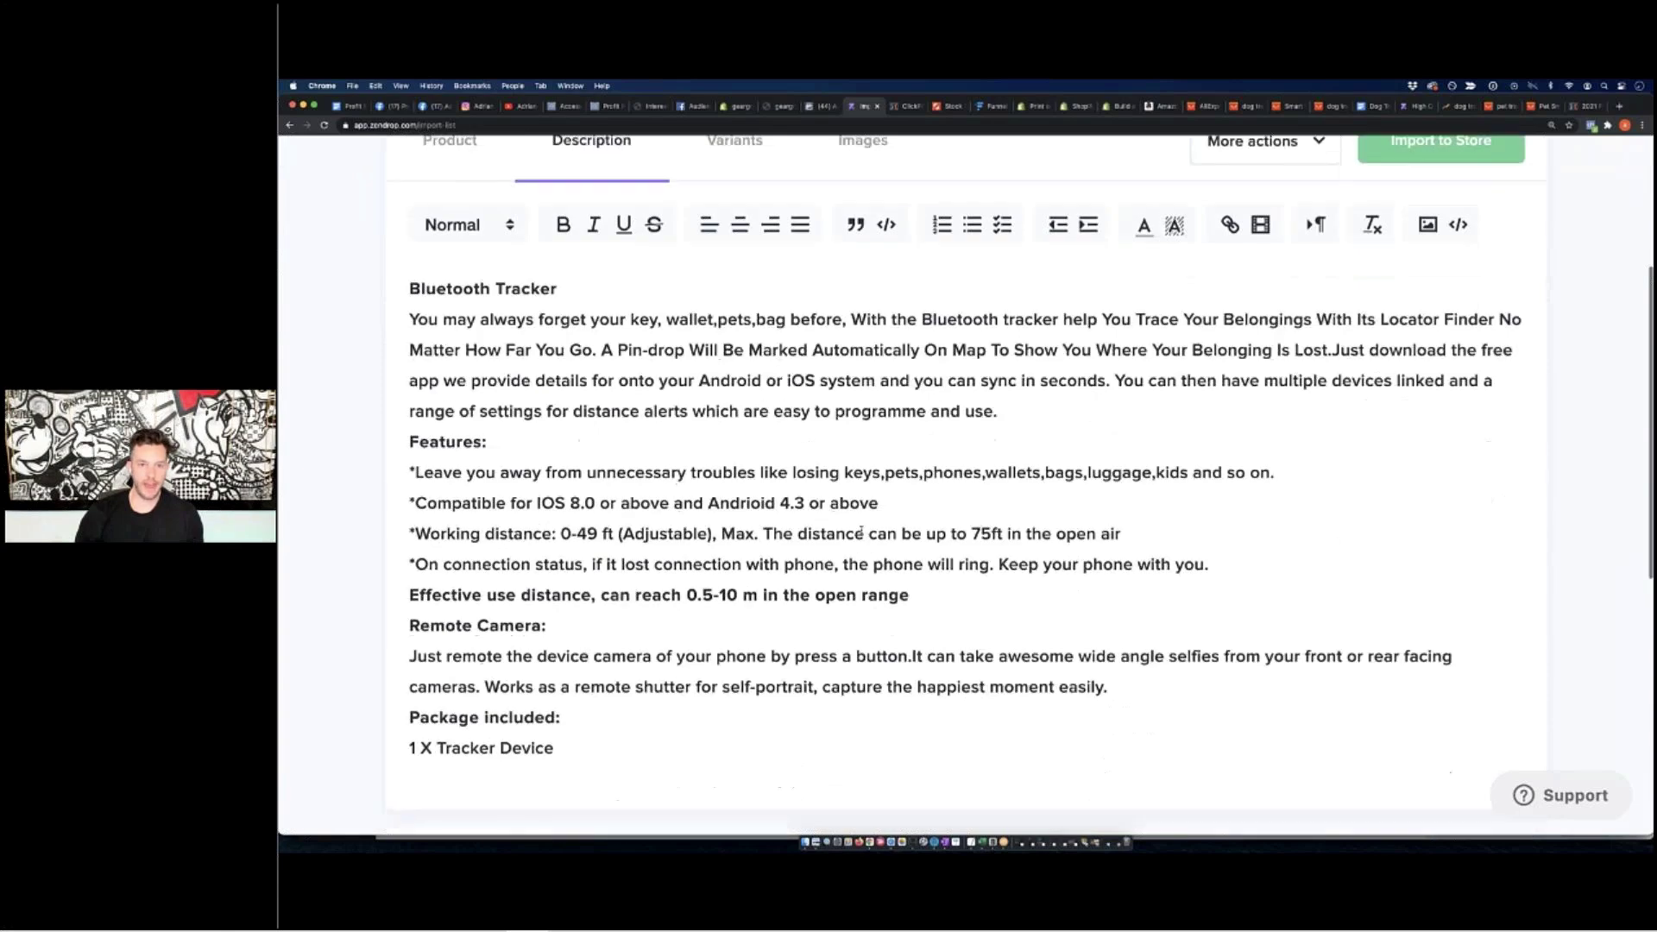
scroll(864, 529, "down", 3)
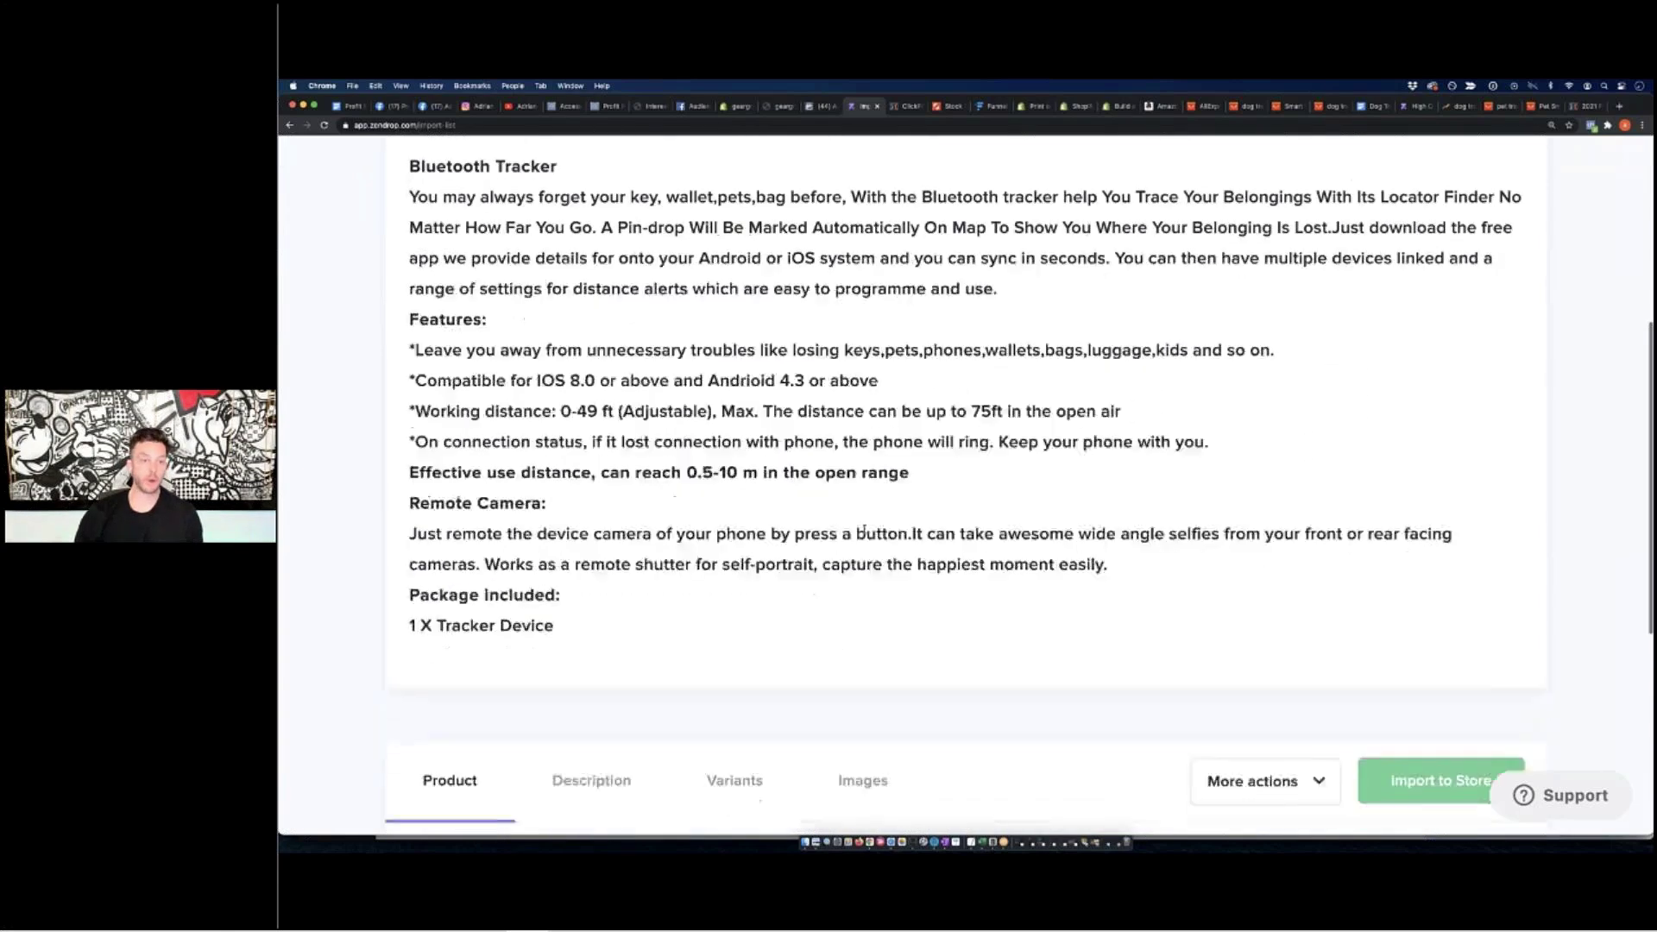
scroll(864, 529, "up", 4)
scroll(864, 529, "up", 3)
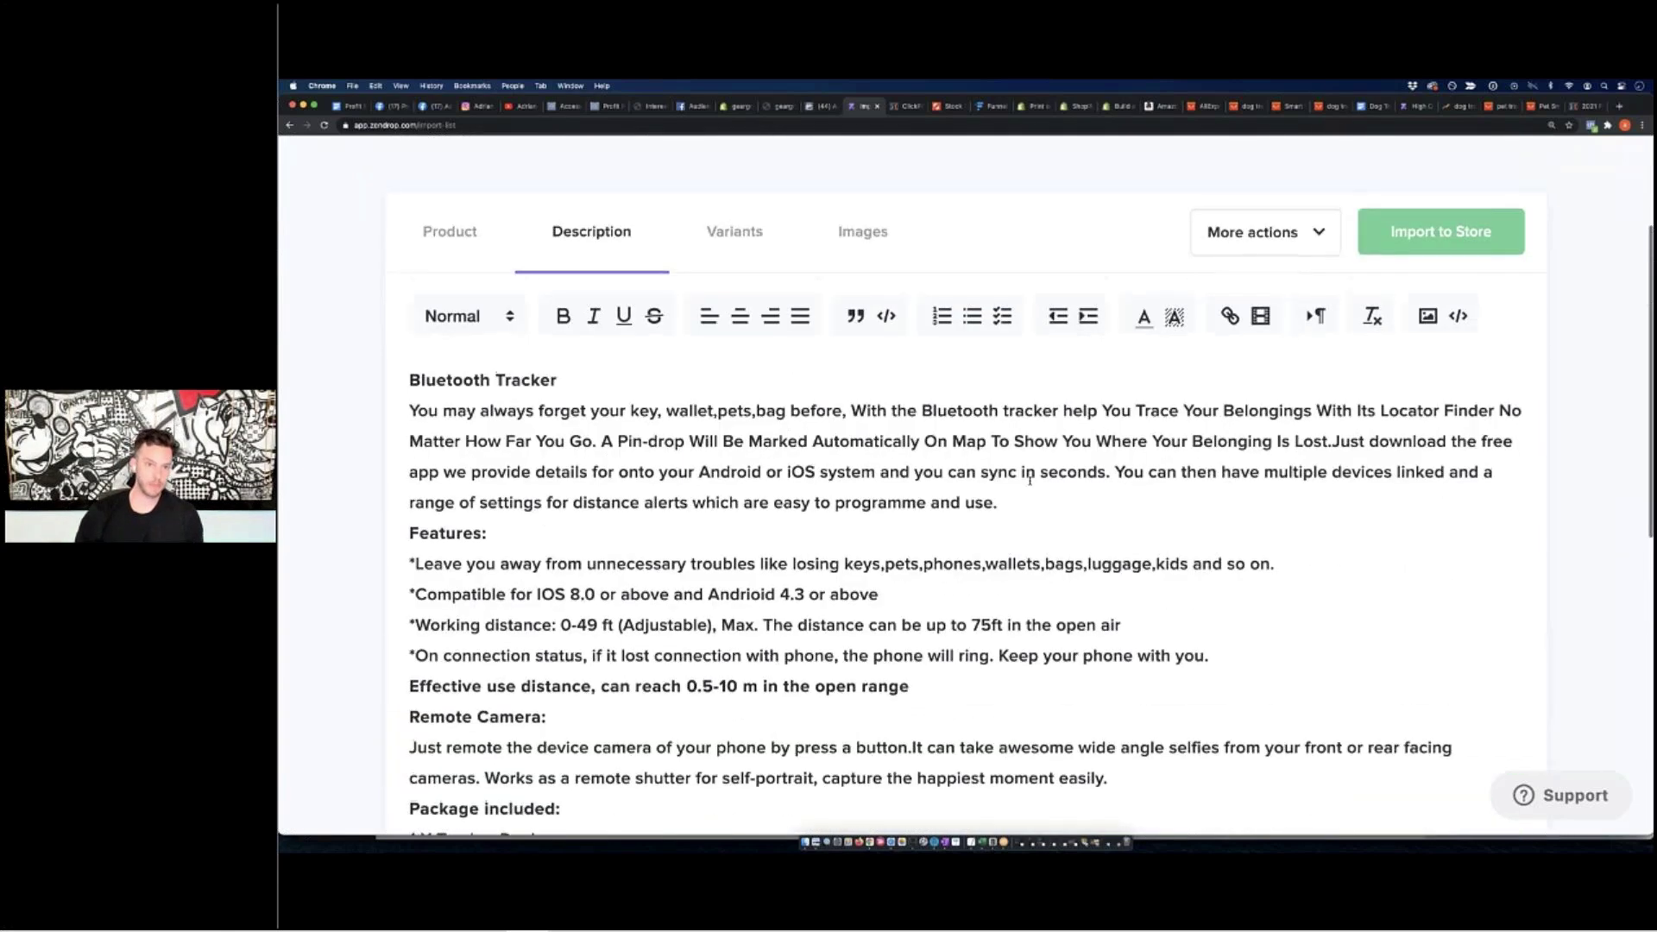
Open the tracker's variants and review the cost, shipping and sales price of each color
left_click(751, 349)
scroll(1080, 462, "down", 1)
scroll(1080, 460, "down", 2)
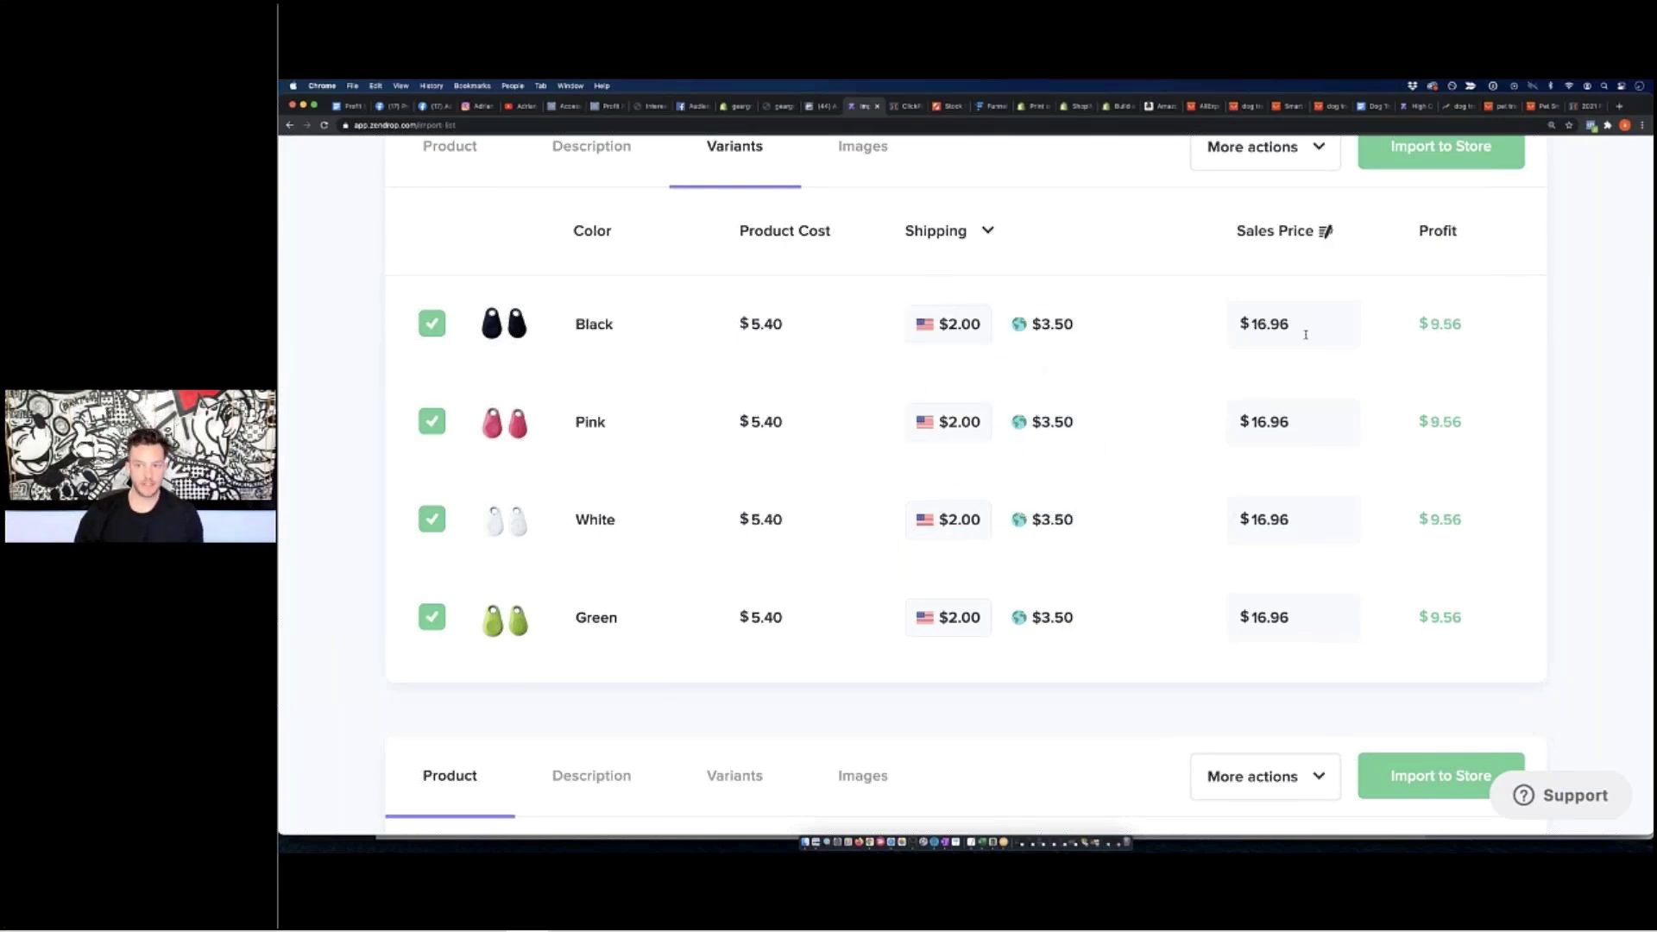
scroll(1306, 334, "up", 1)
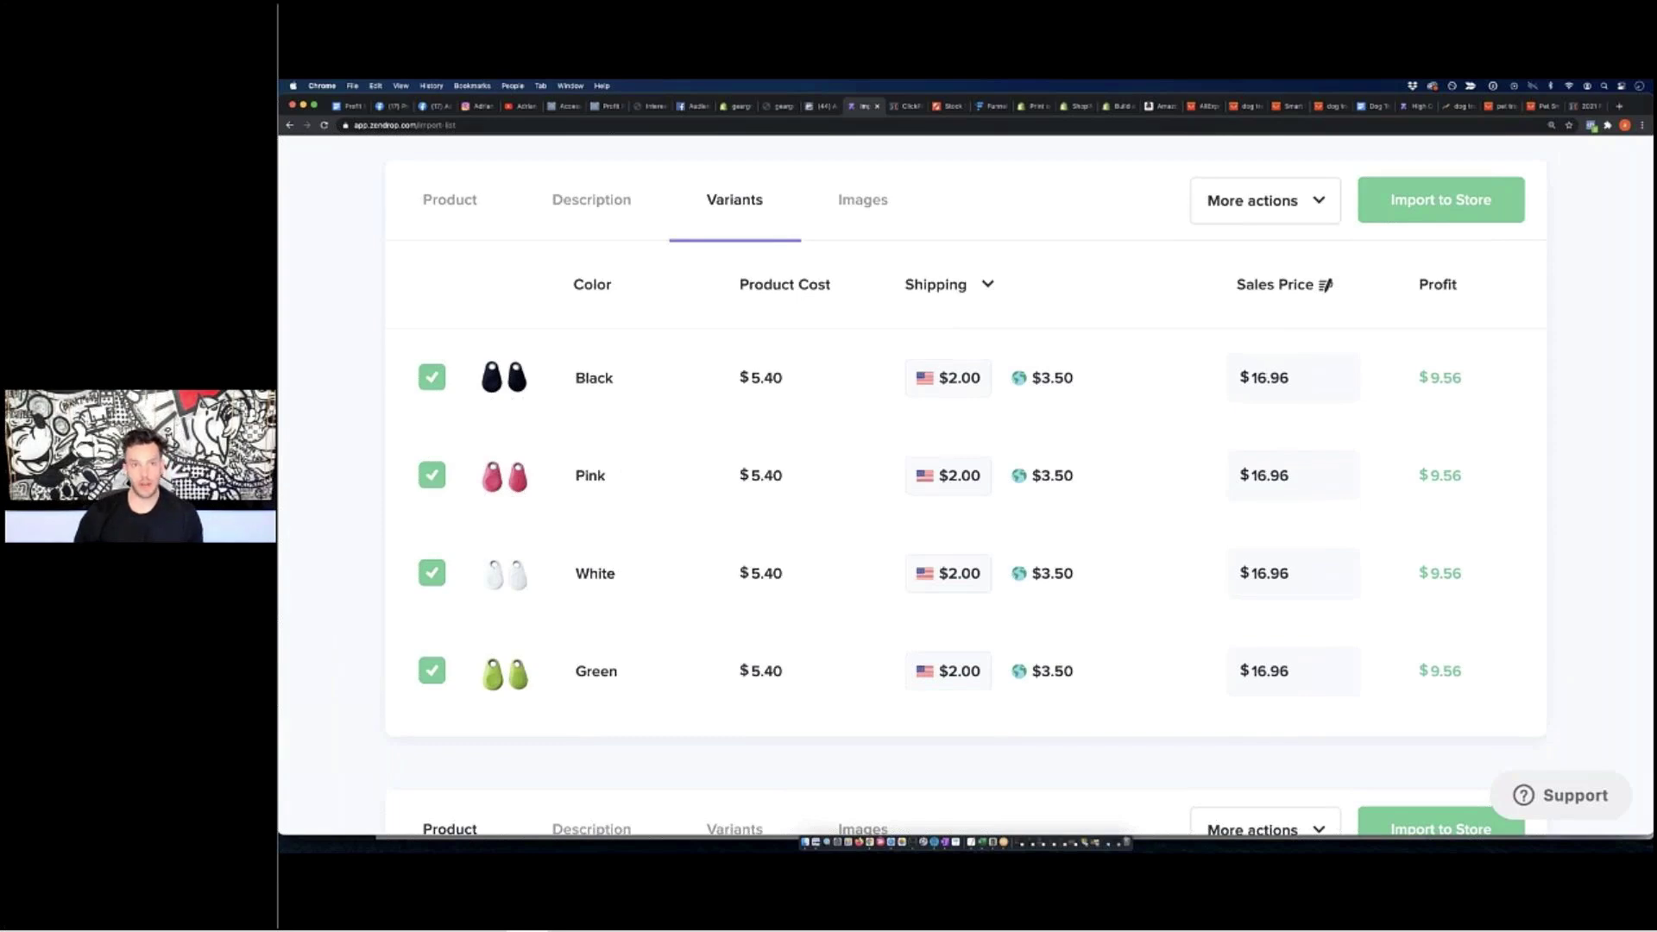
Switch to the Dog Tracker product analysis report in Google Docs and examine its retail price, shipping charge and profit margin
left_click(1374, 106)
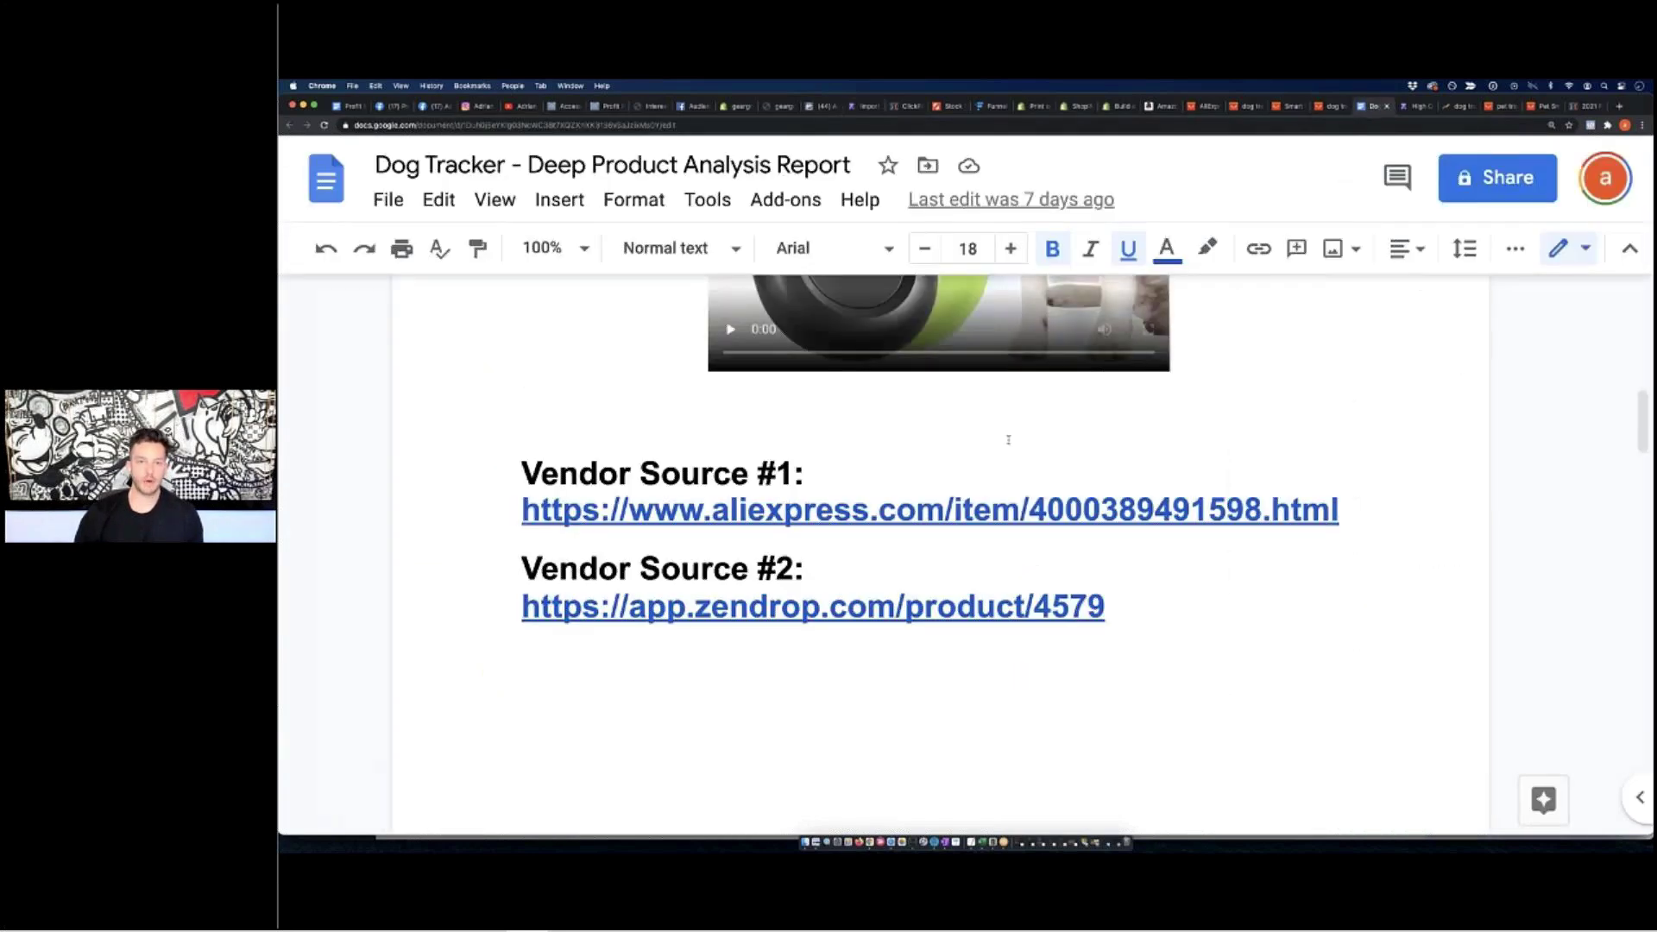
scroll(1006, 429, "down", 4)
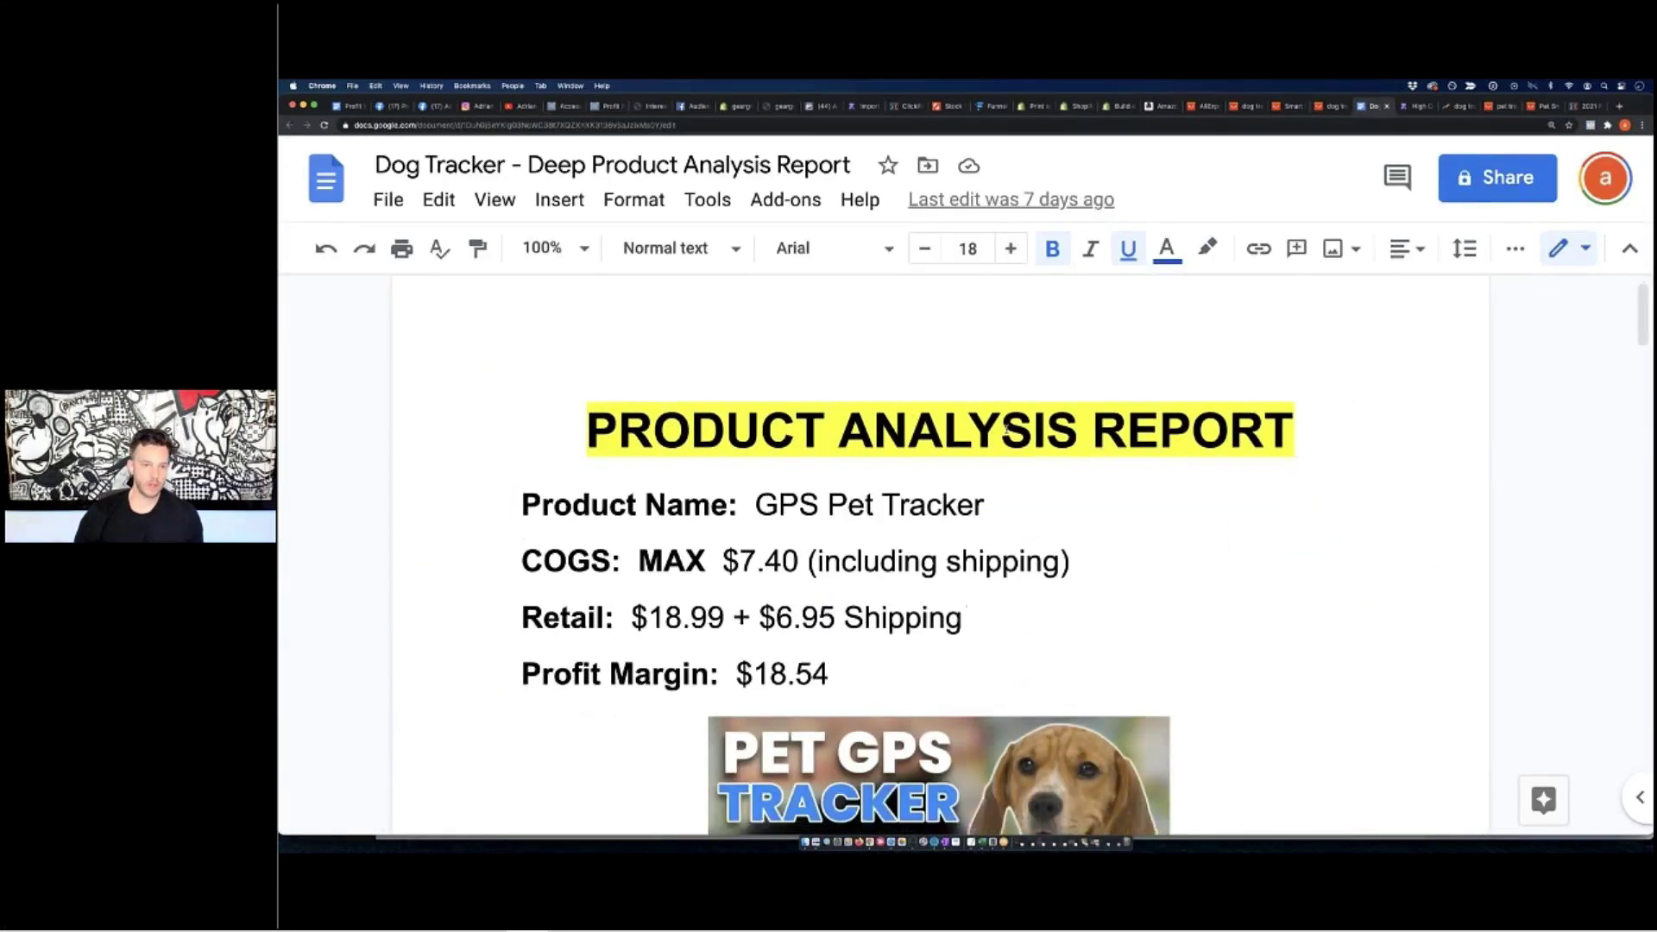
left_click_drag(633, 486, 836, 485)
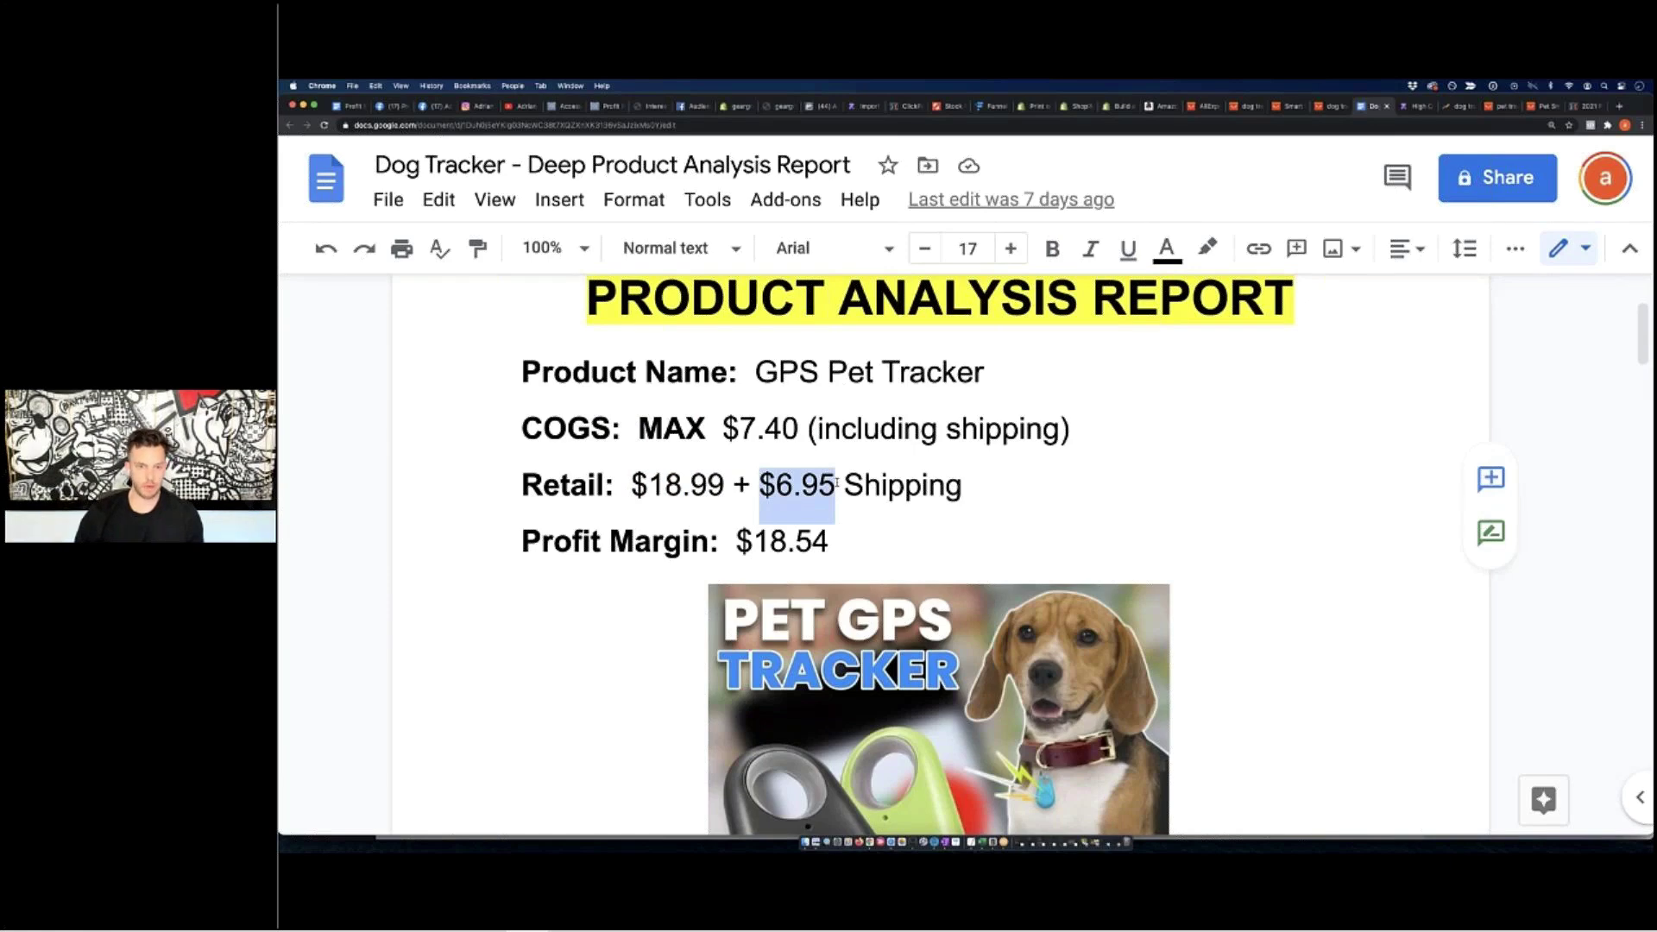
left_click_drag(633, 485, 963, 472)
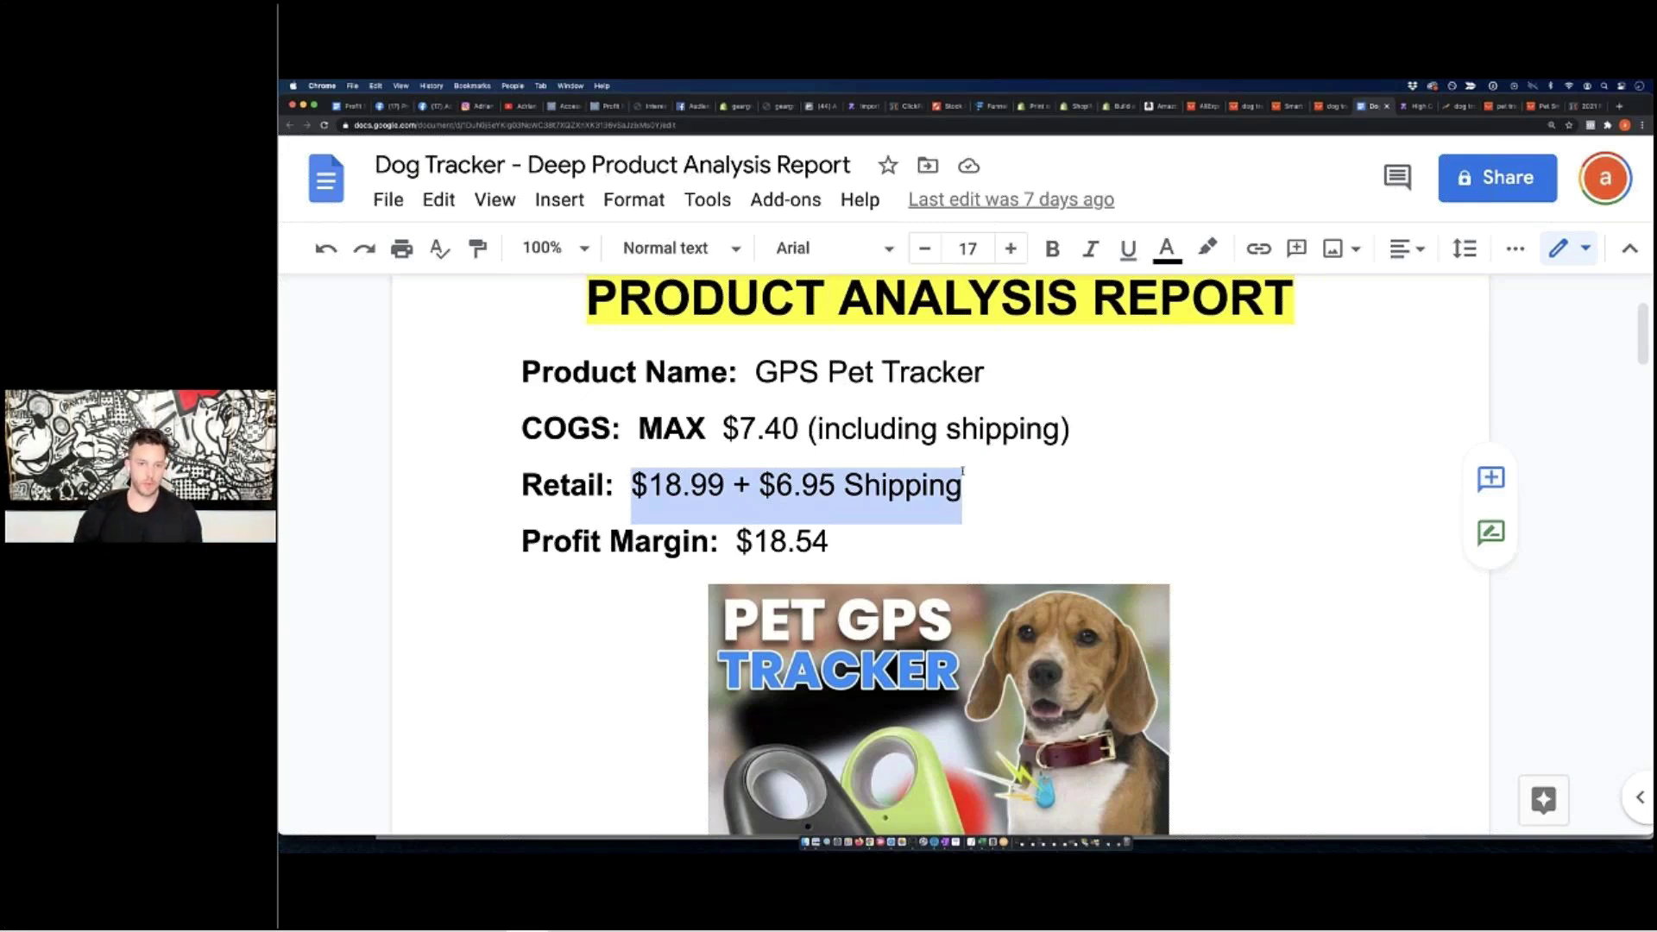
left_click_drag(755, 543, 814, 543)
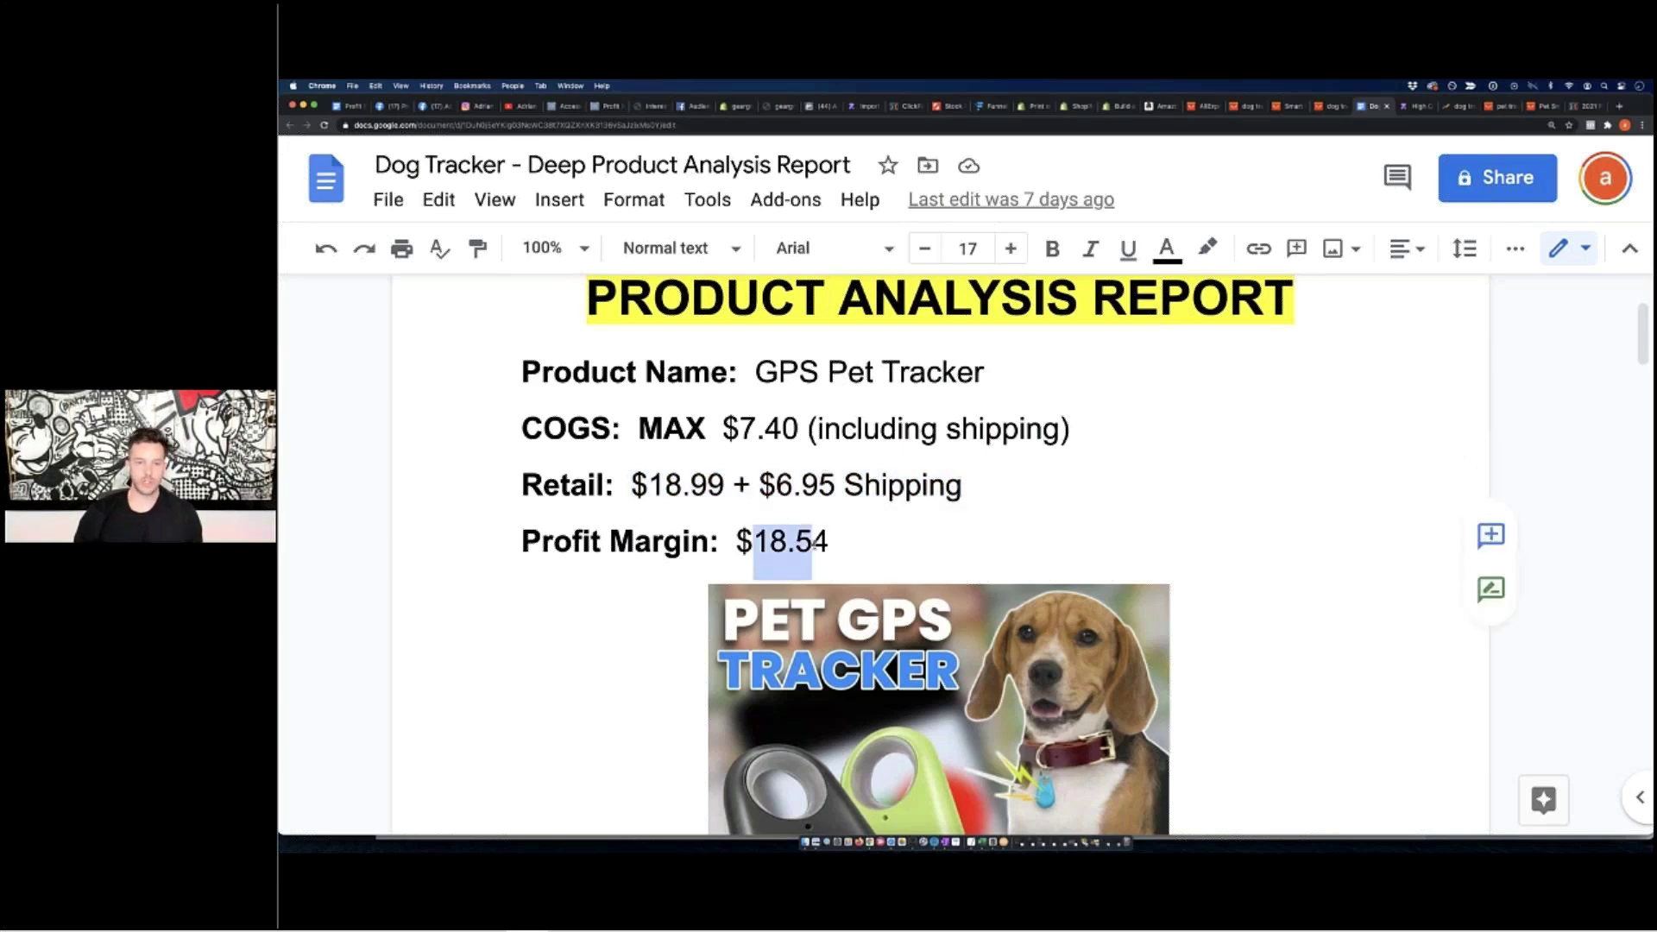
left_click(814, 543)
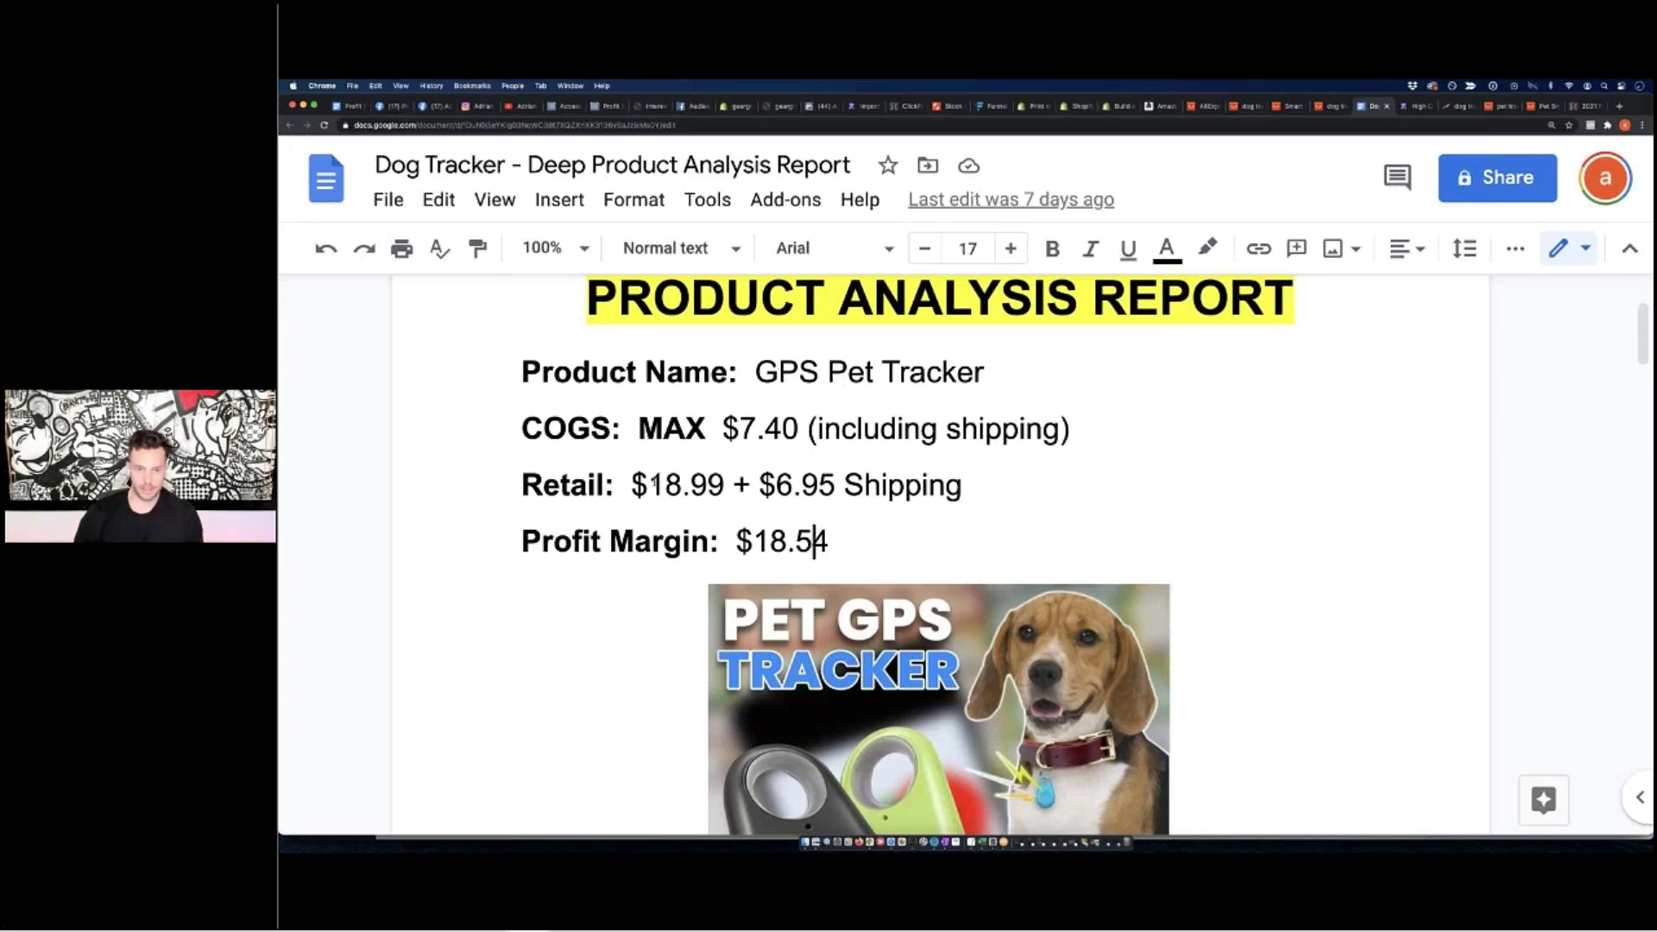
left_click_drag(650, 485, 723, 487)
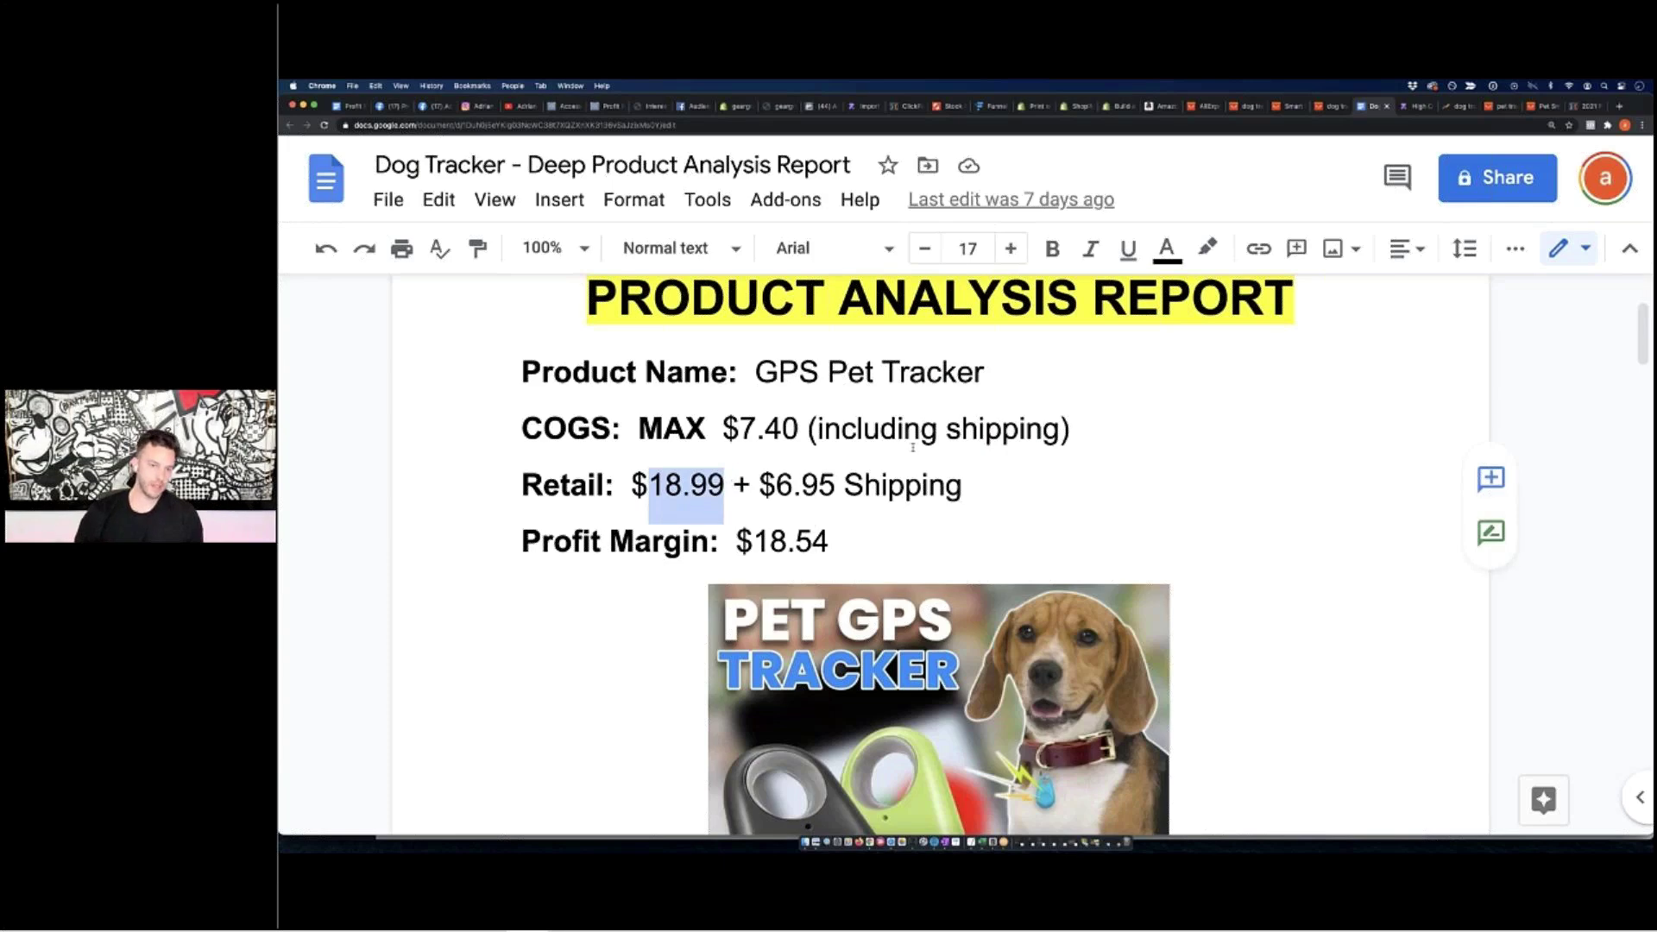
Return to the Zendrop import list and check the Black variant's sales price, shipping and profit
left_click(864, 108)
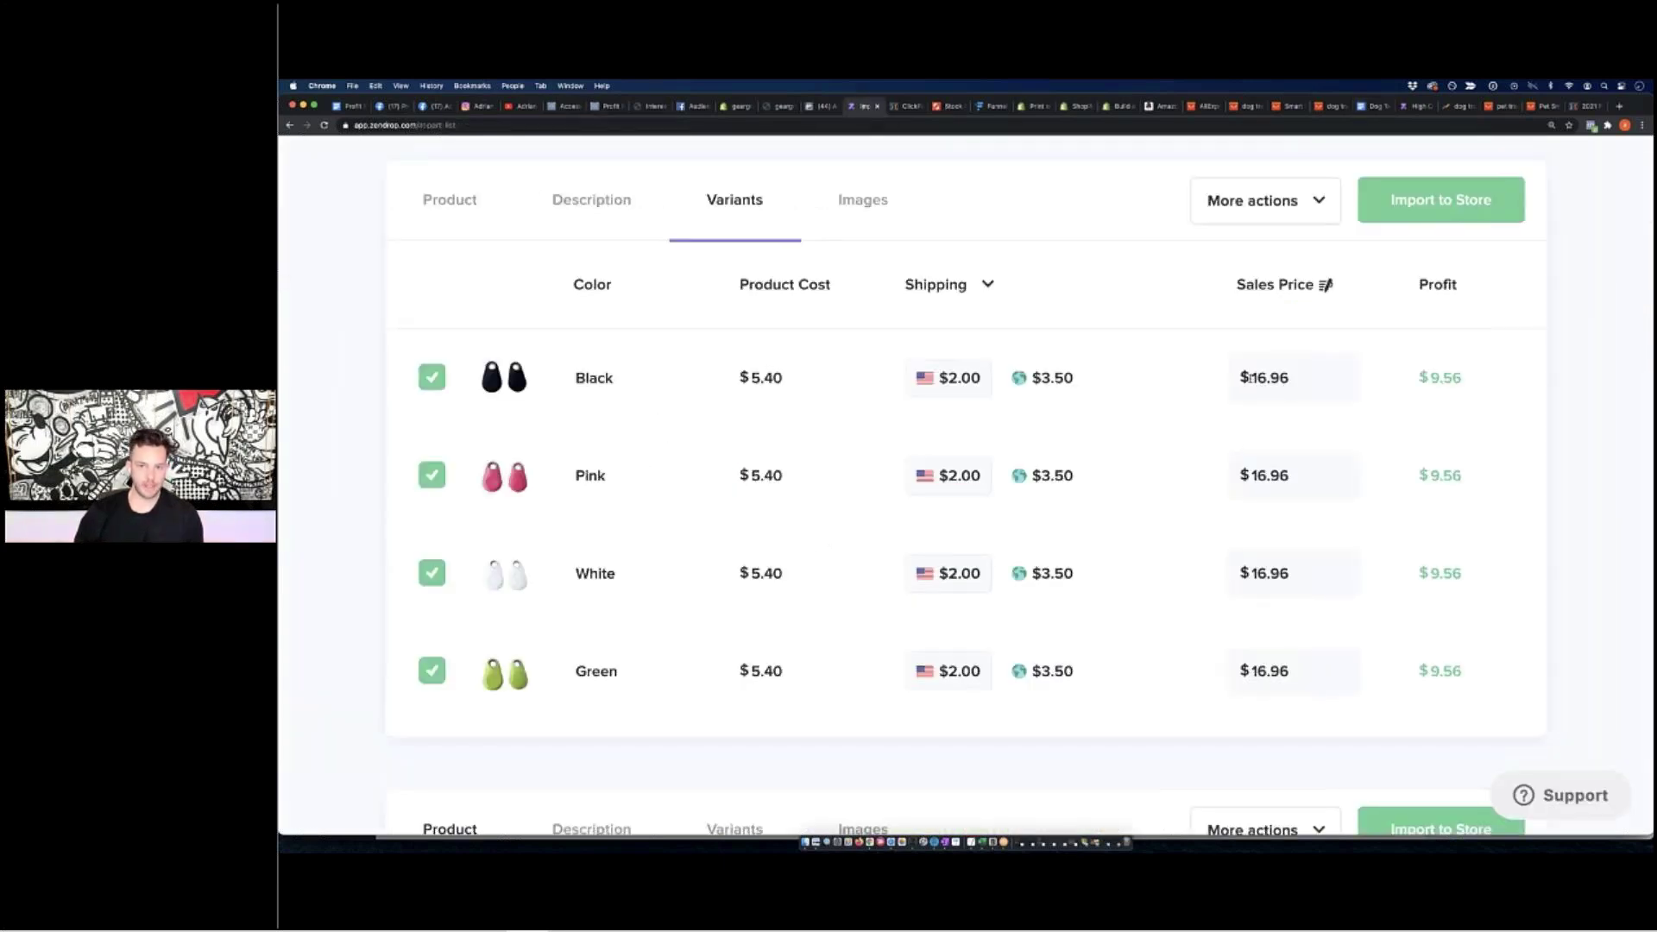
double_click(1277, 378)
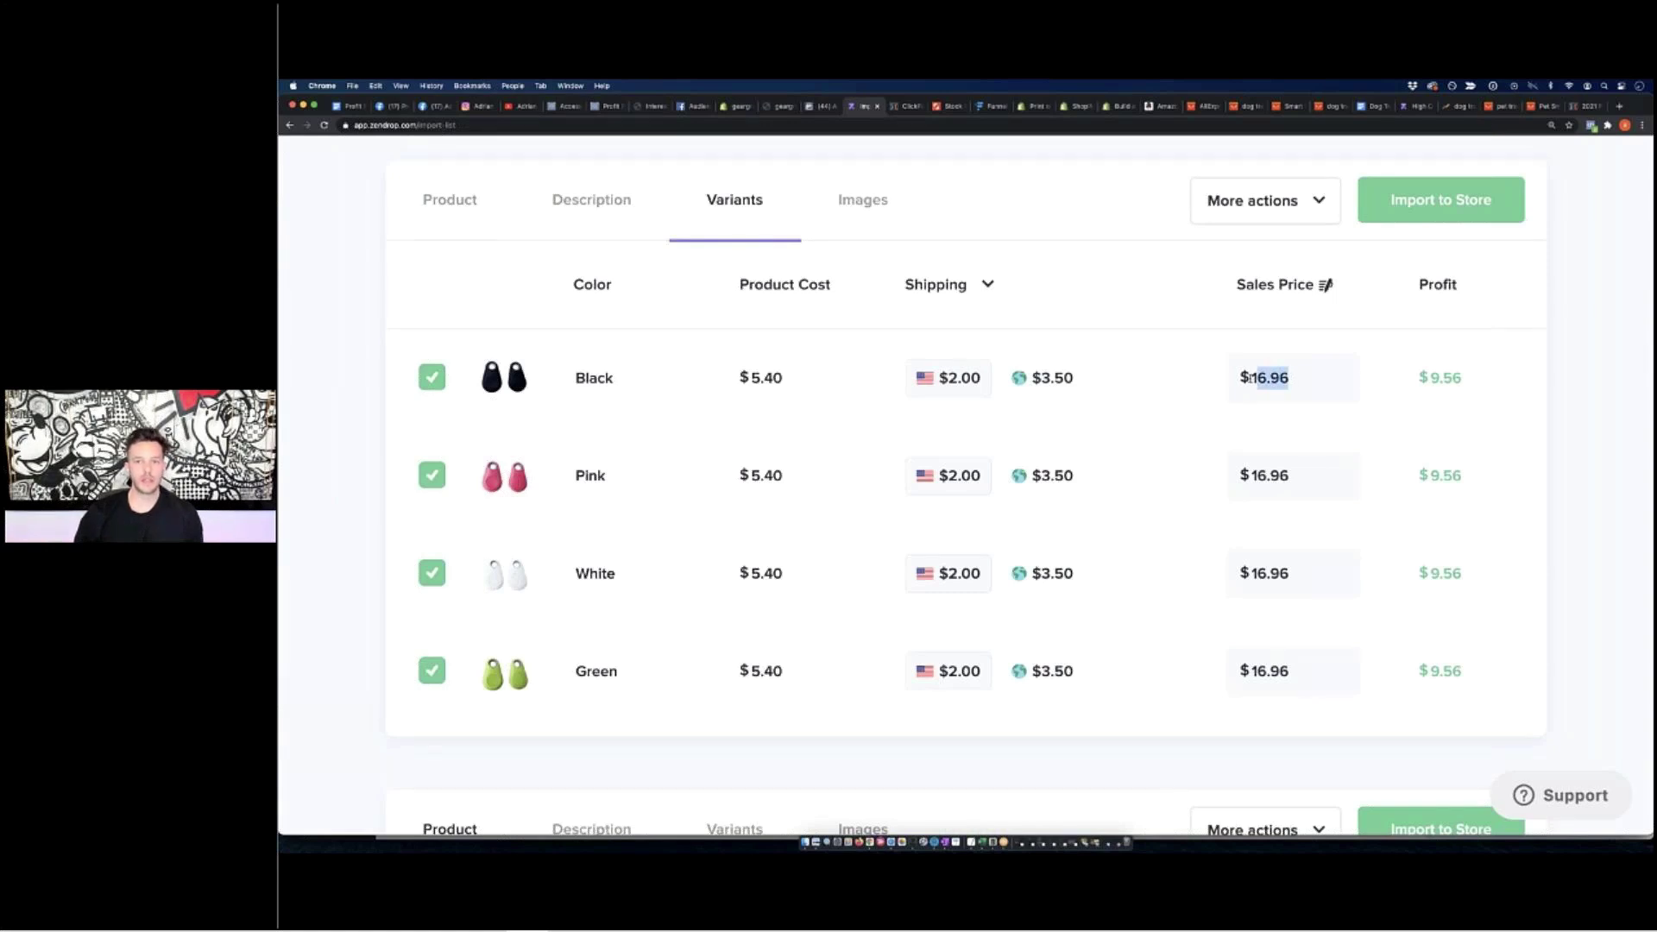
left_click(954, 378)
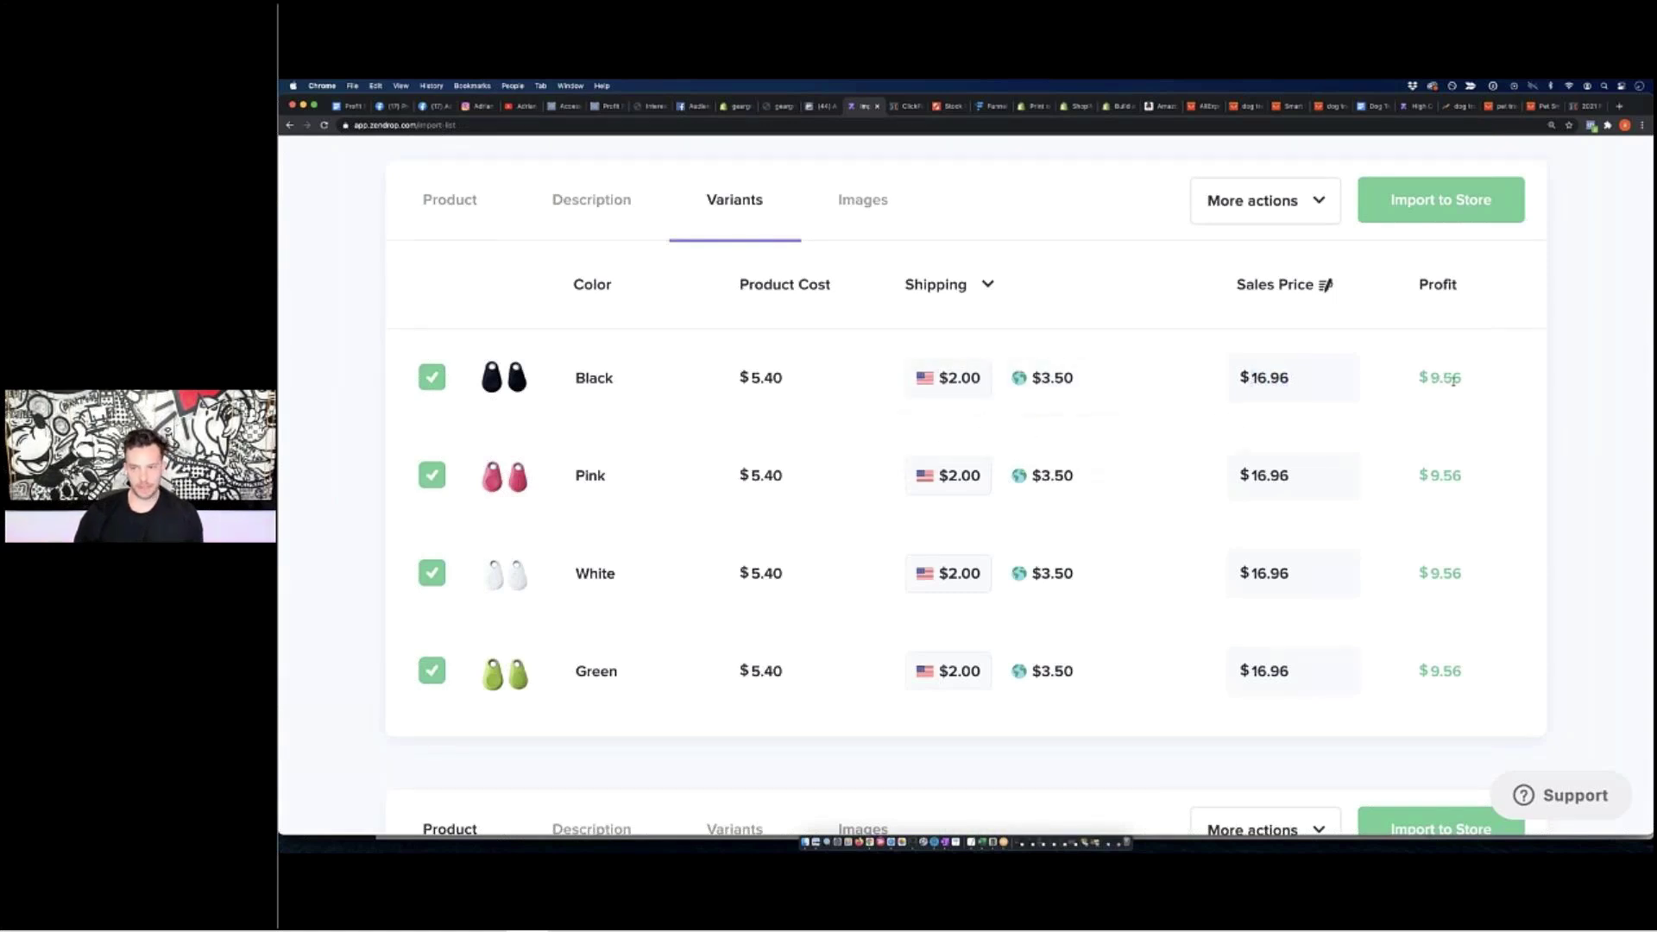
left_click_drag(1472, 378, 1432, 377)
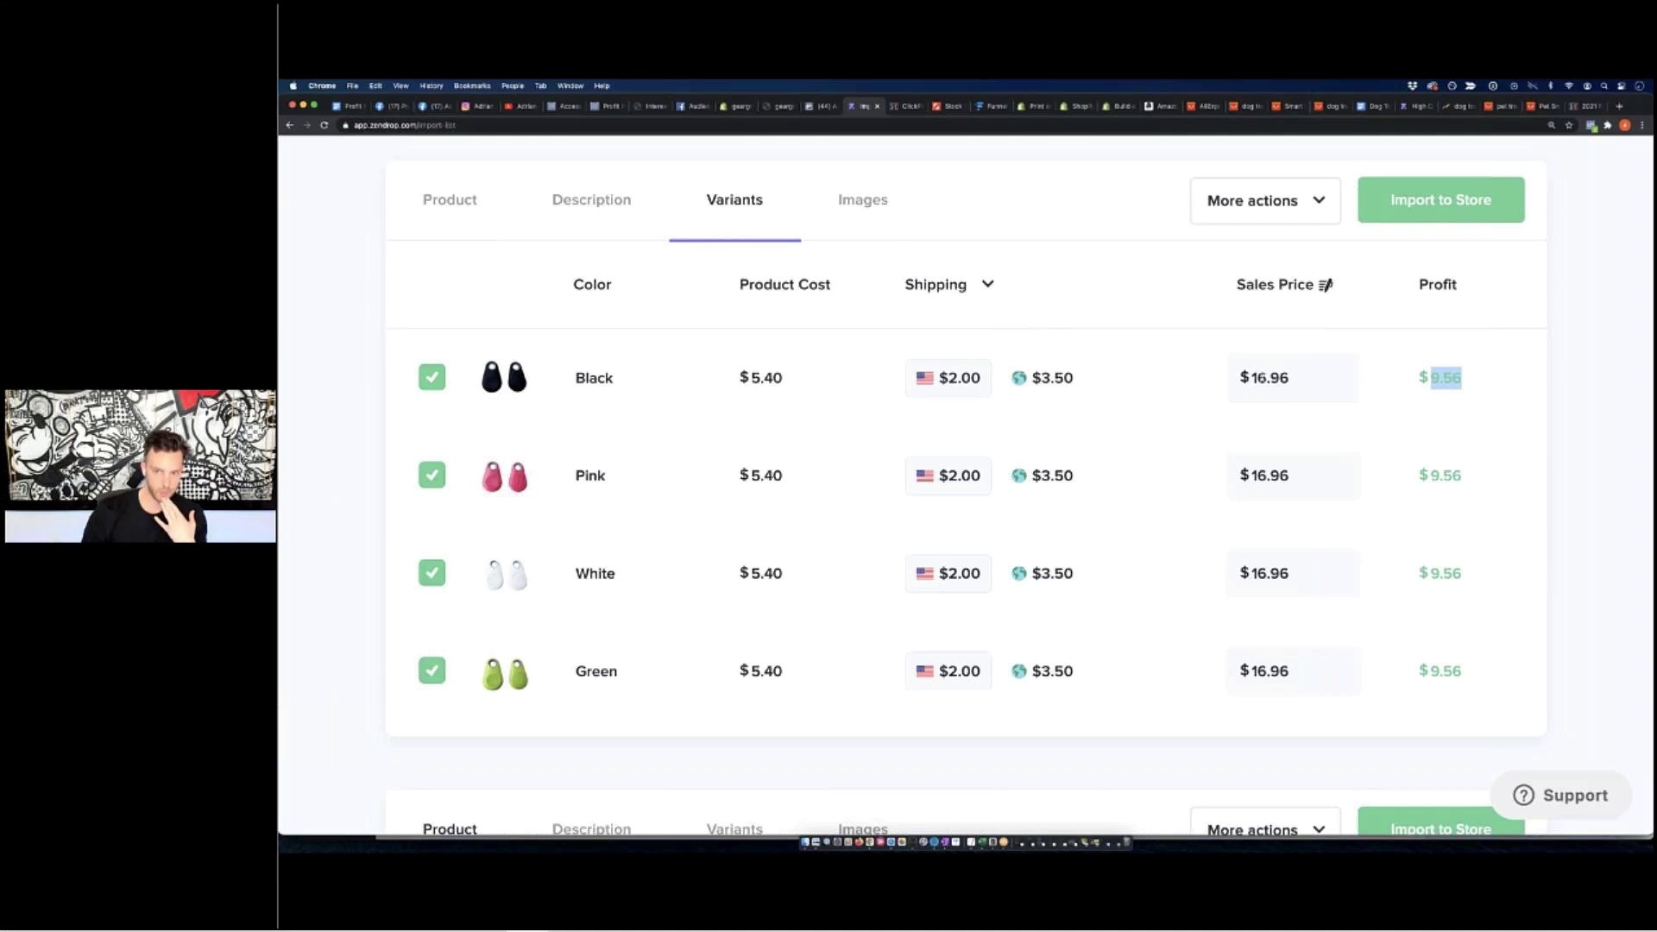
Set the sales price of the Black, Pink, White and Green variants to $12.95 each
double_click(1310, 378)
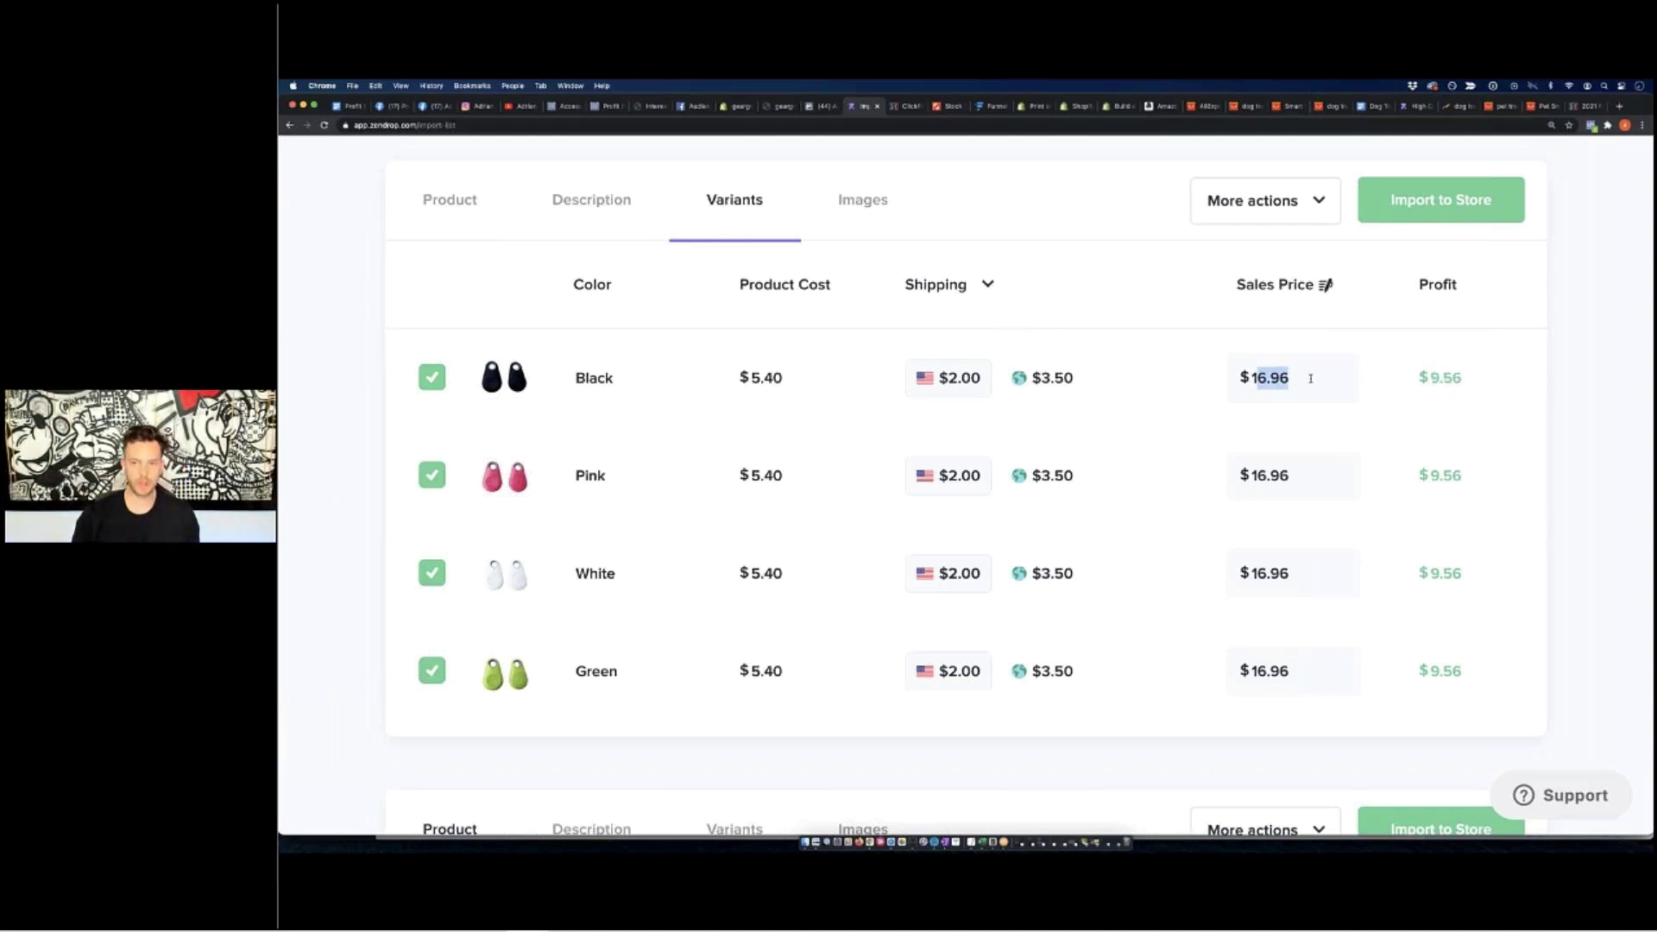
type("12.95")
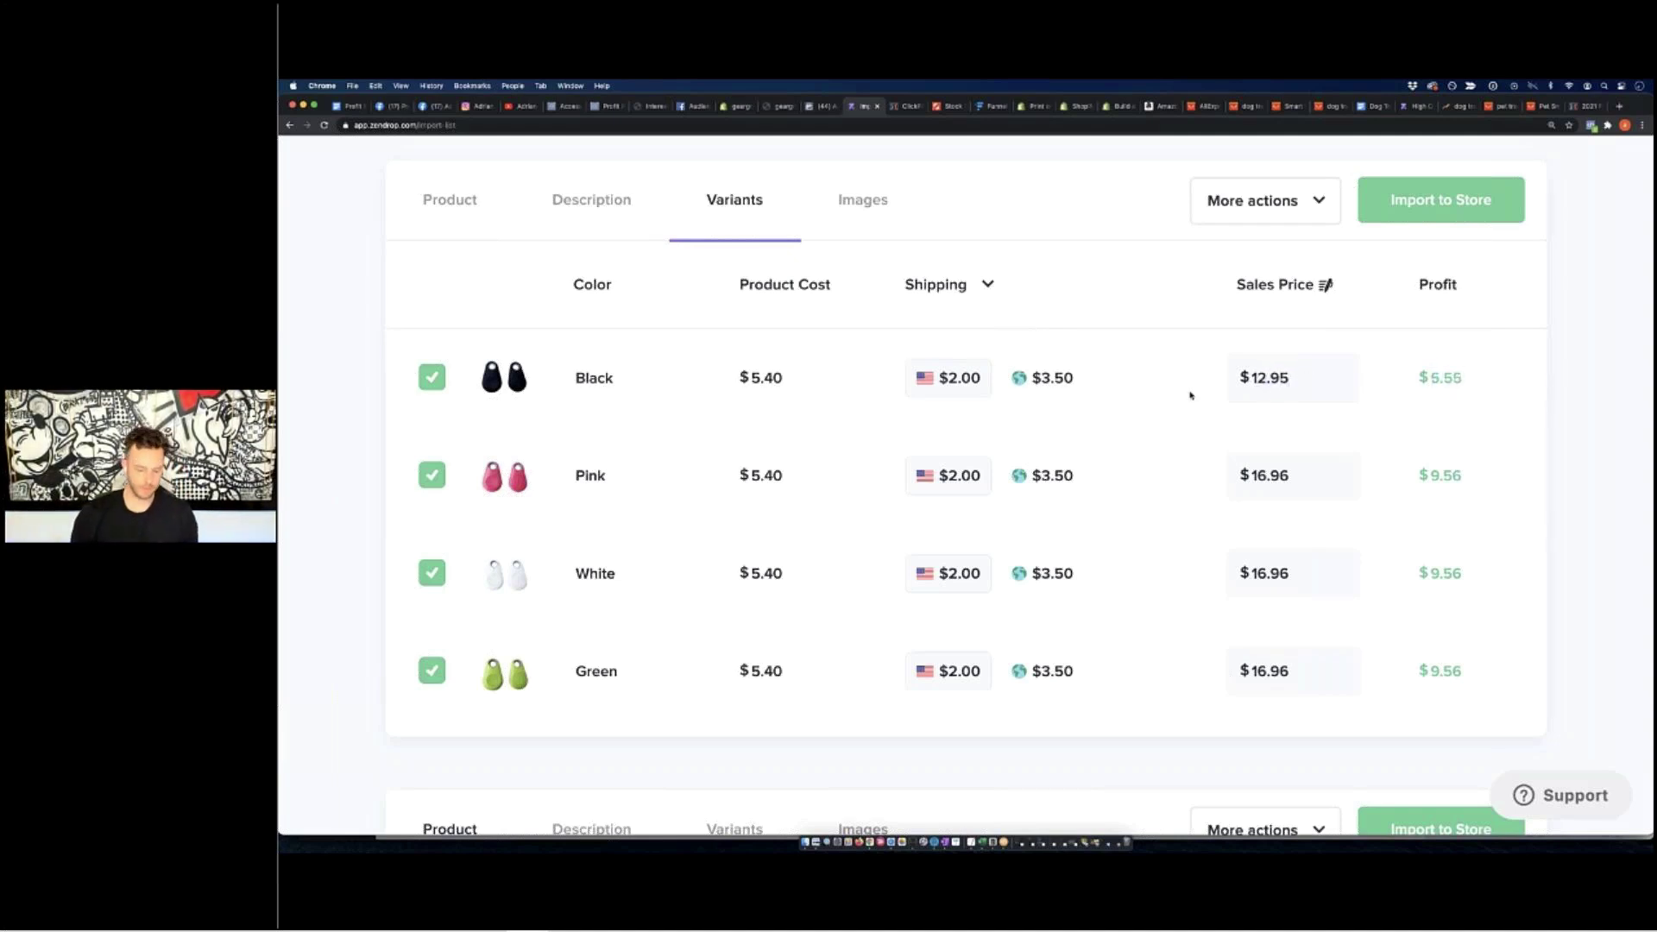
double_click(1288, 377)
key("ctrl+c")
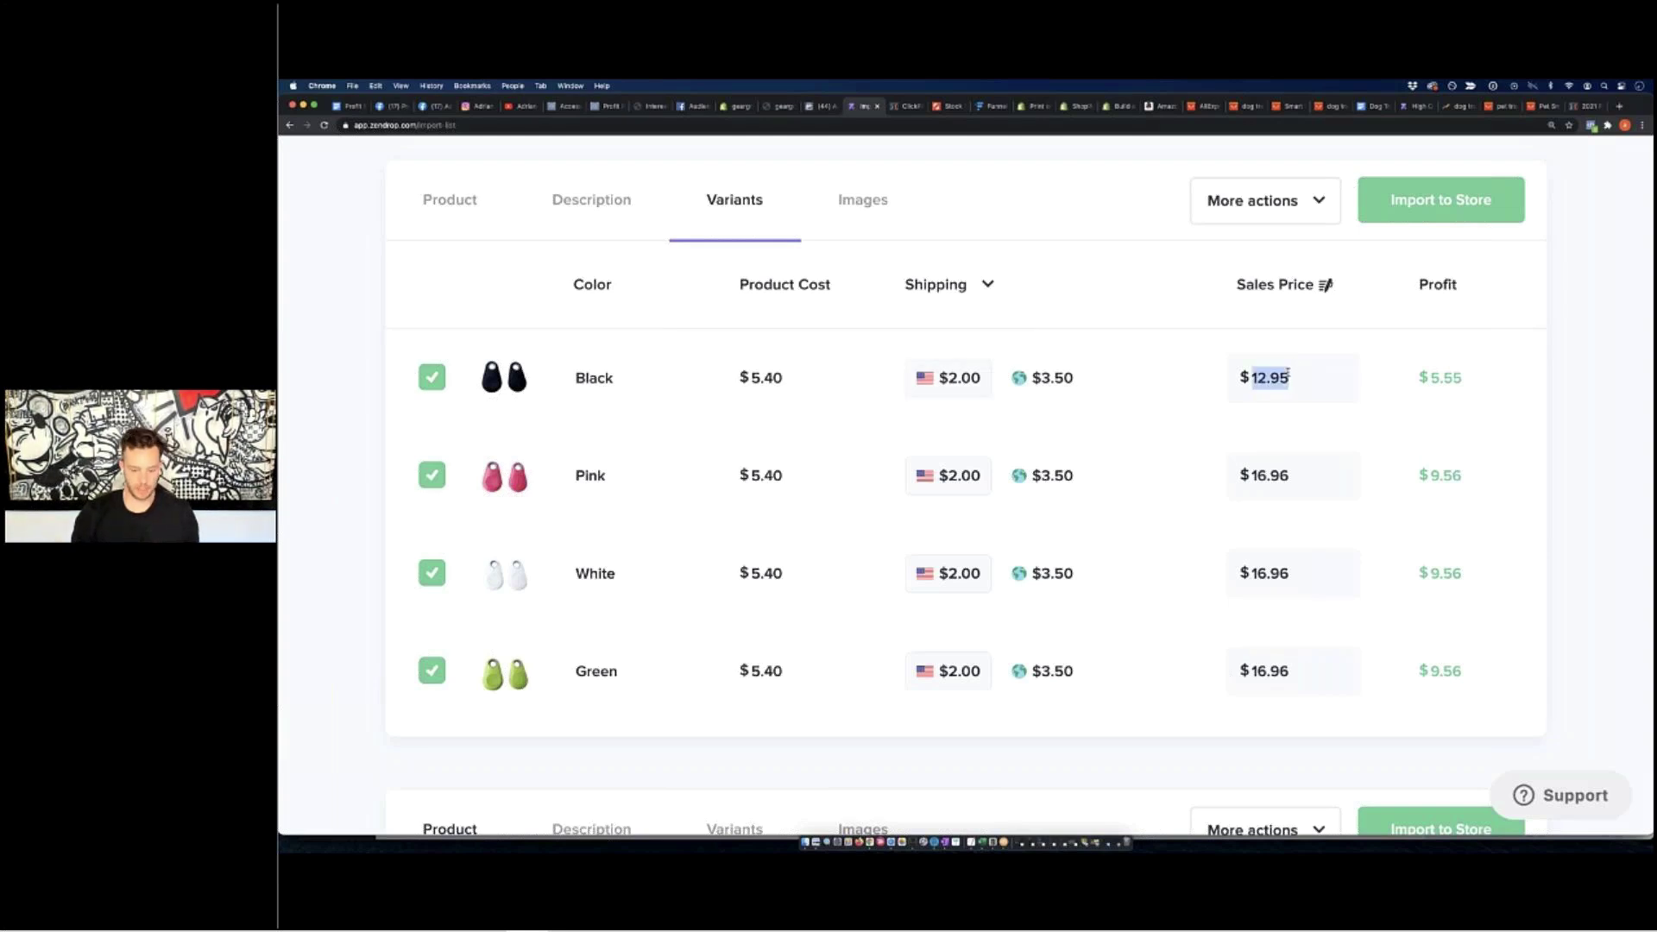
double_click(1273, 474)
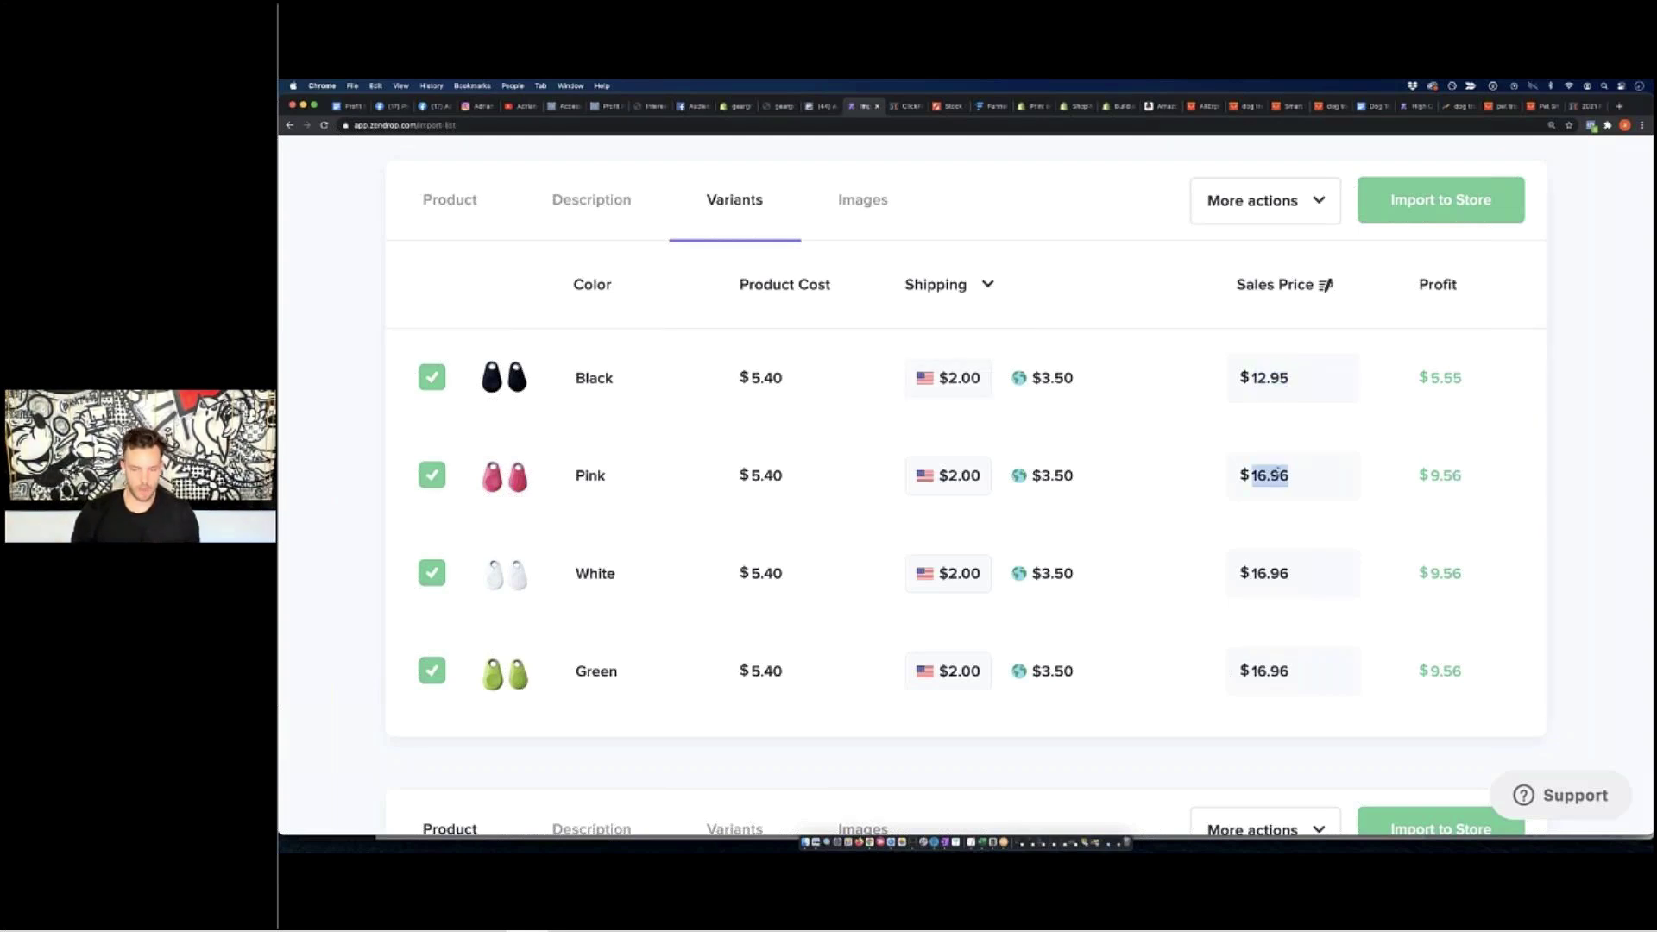
key("ctrl+v")
double_click(1290, 572)
key("ctrl+v")
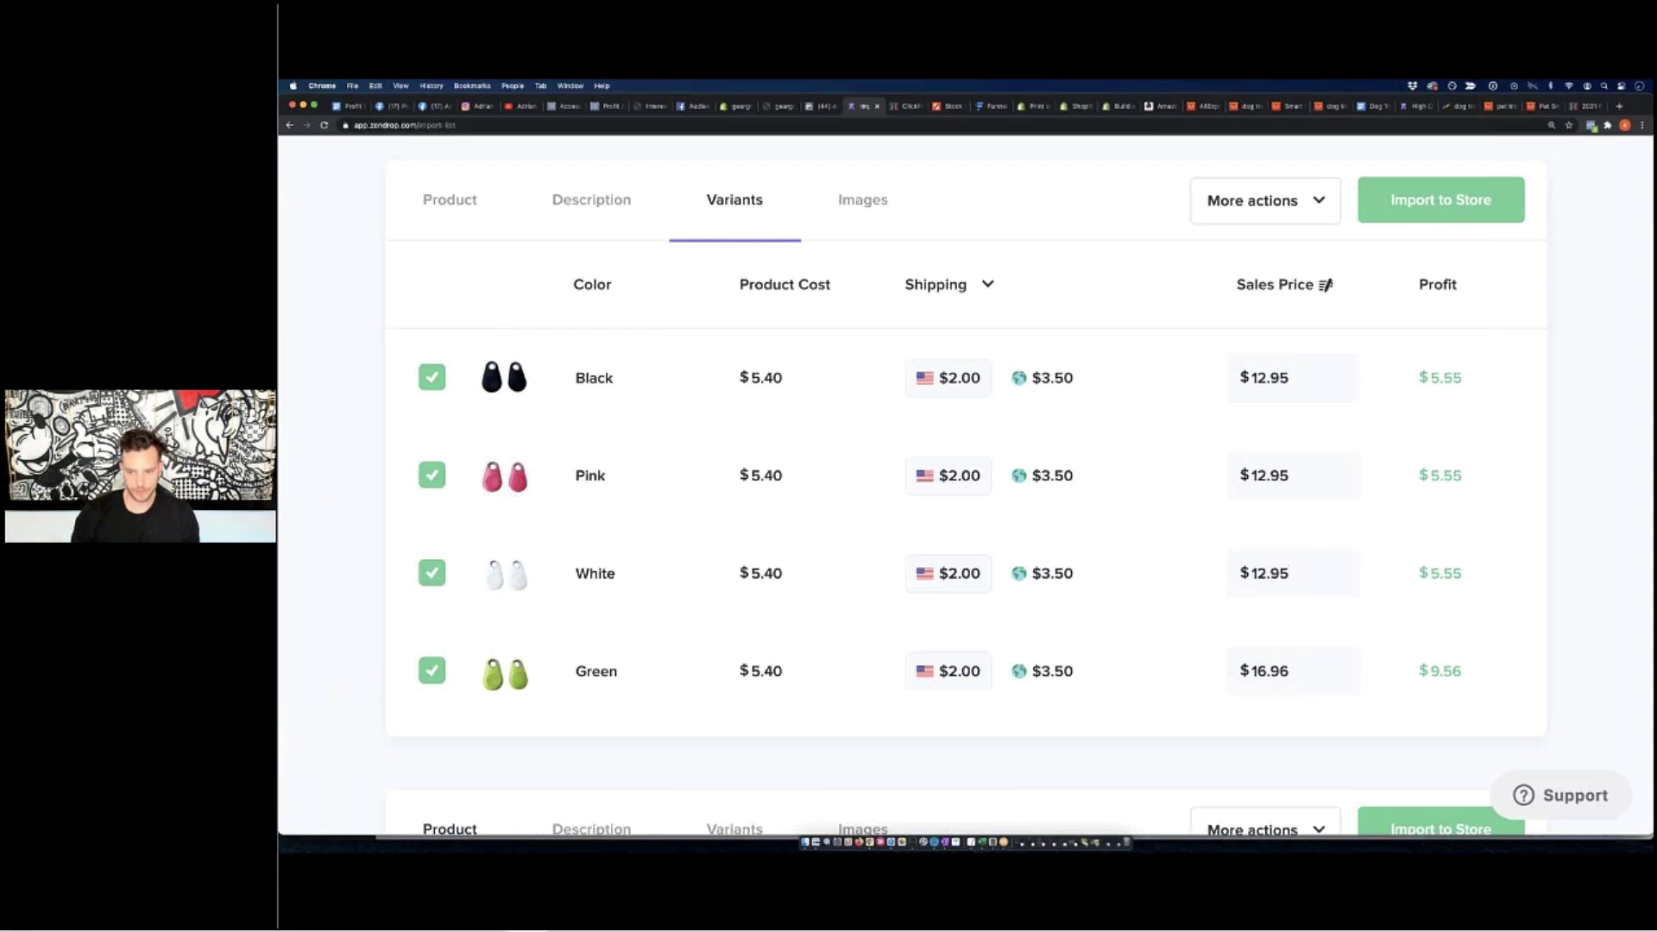
double_click(1271, 671)
key("super+v")
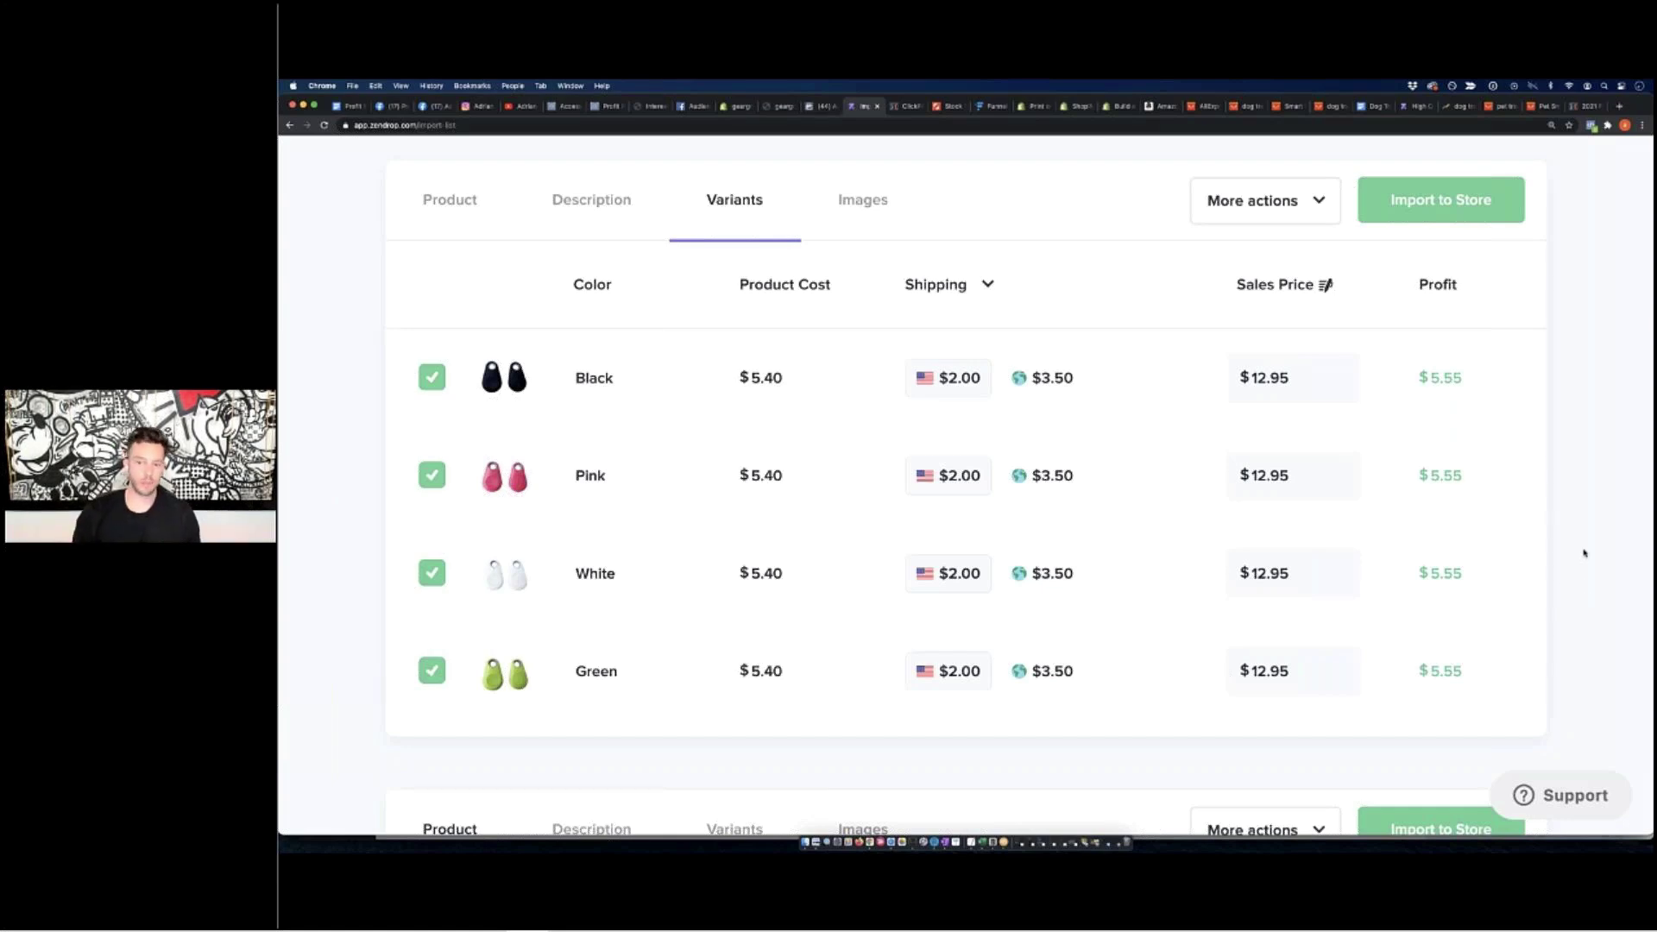
Look over the tracker's product images, and return to its general product details
scroll(1249, 593, "down", 5)
scroll(1251, 588, "up", 6)
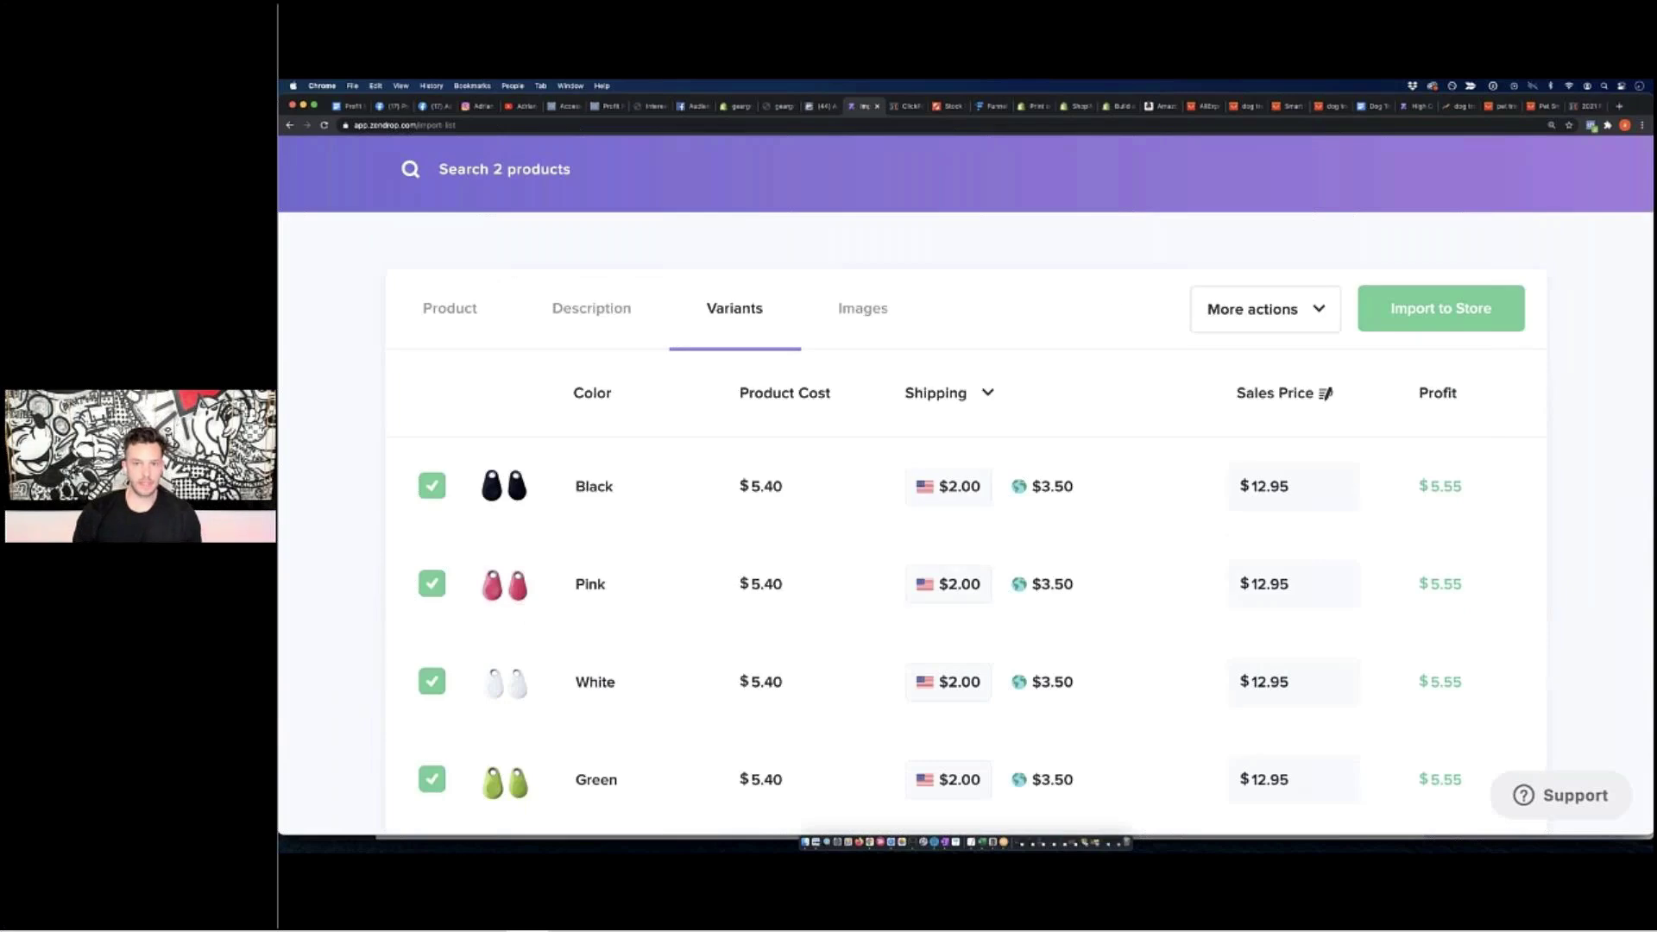
left_click(863, 309)
scroll(863, 309, "down", 1)
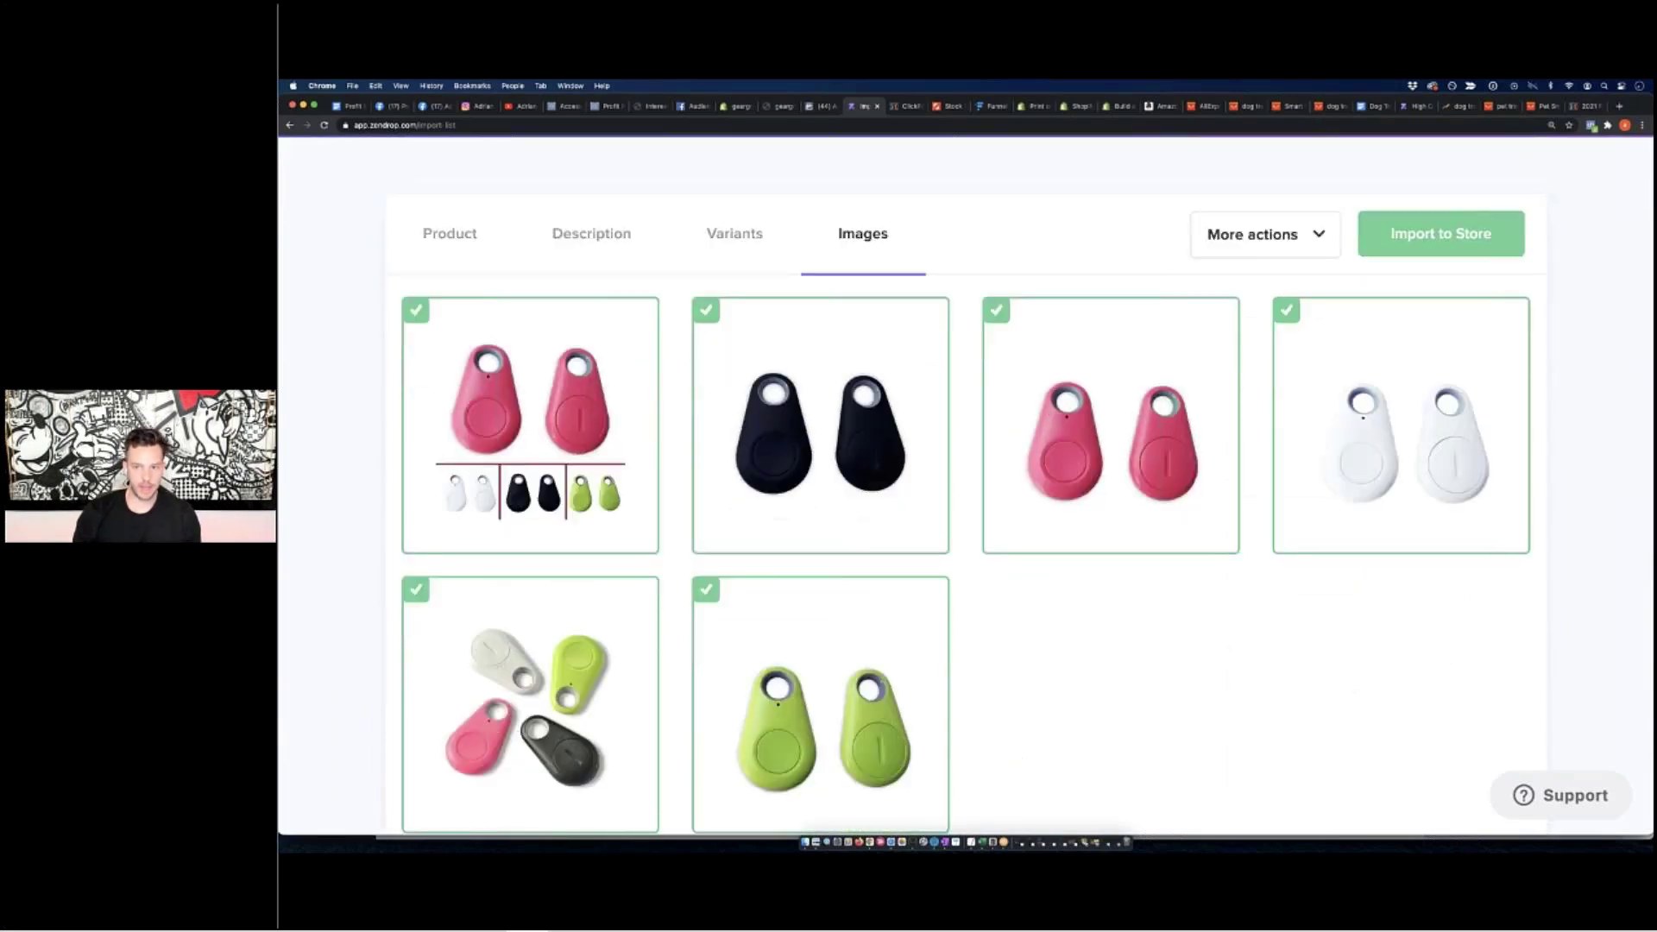
scroll(449, 396, "up", 3)
left_click(450, 396)
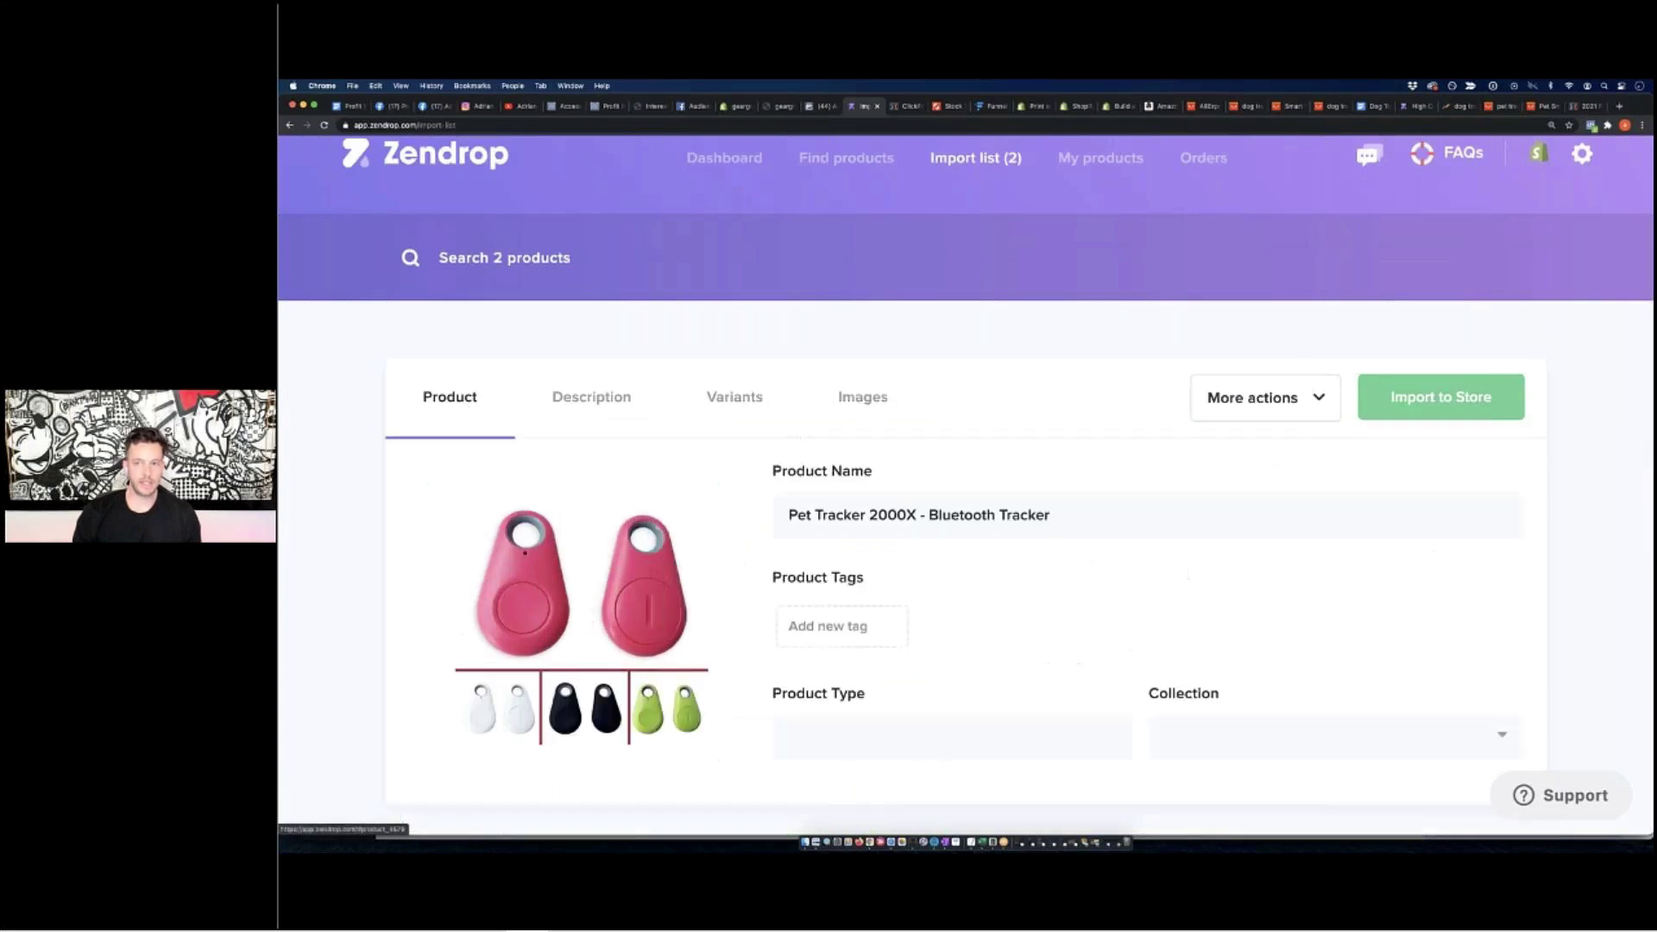
Import the Pet Tracker 2000X - Bluetooth Tracker into the store and open the imported product in Shopify
left_click(1441, 397)
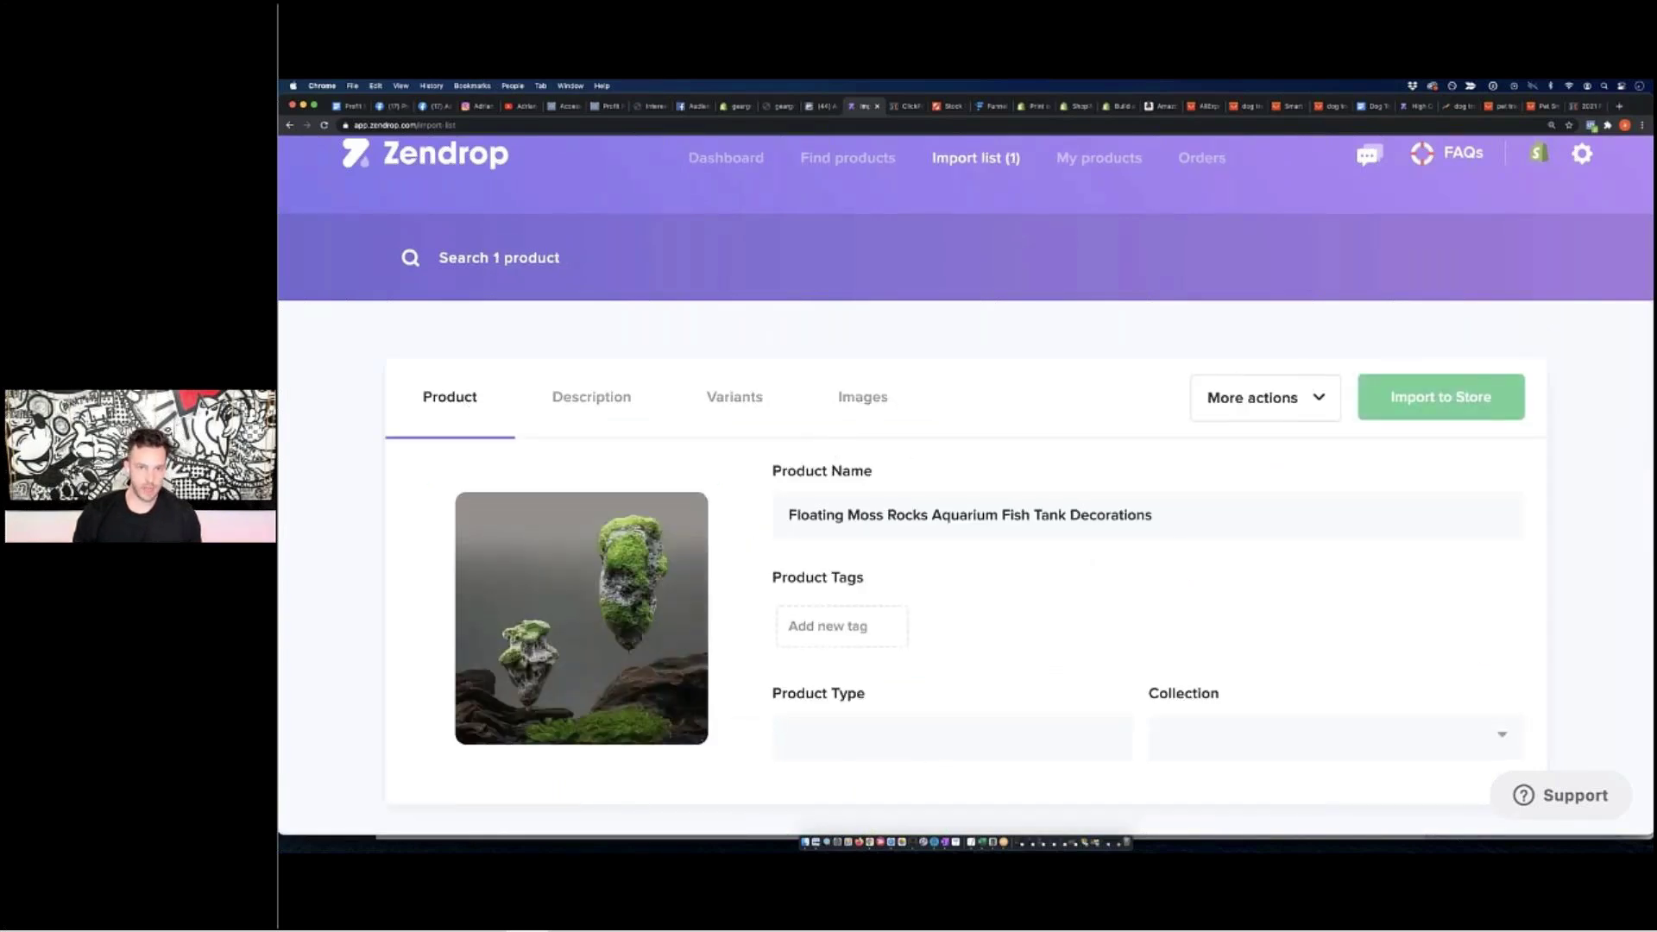
scroll(966, 483, "up", 1)
left_click(1099, 191)
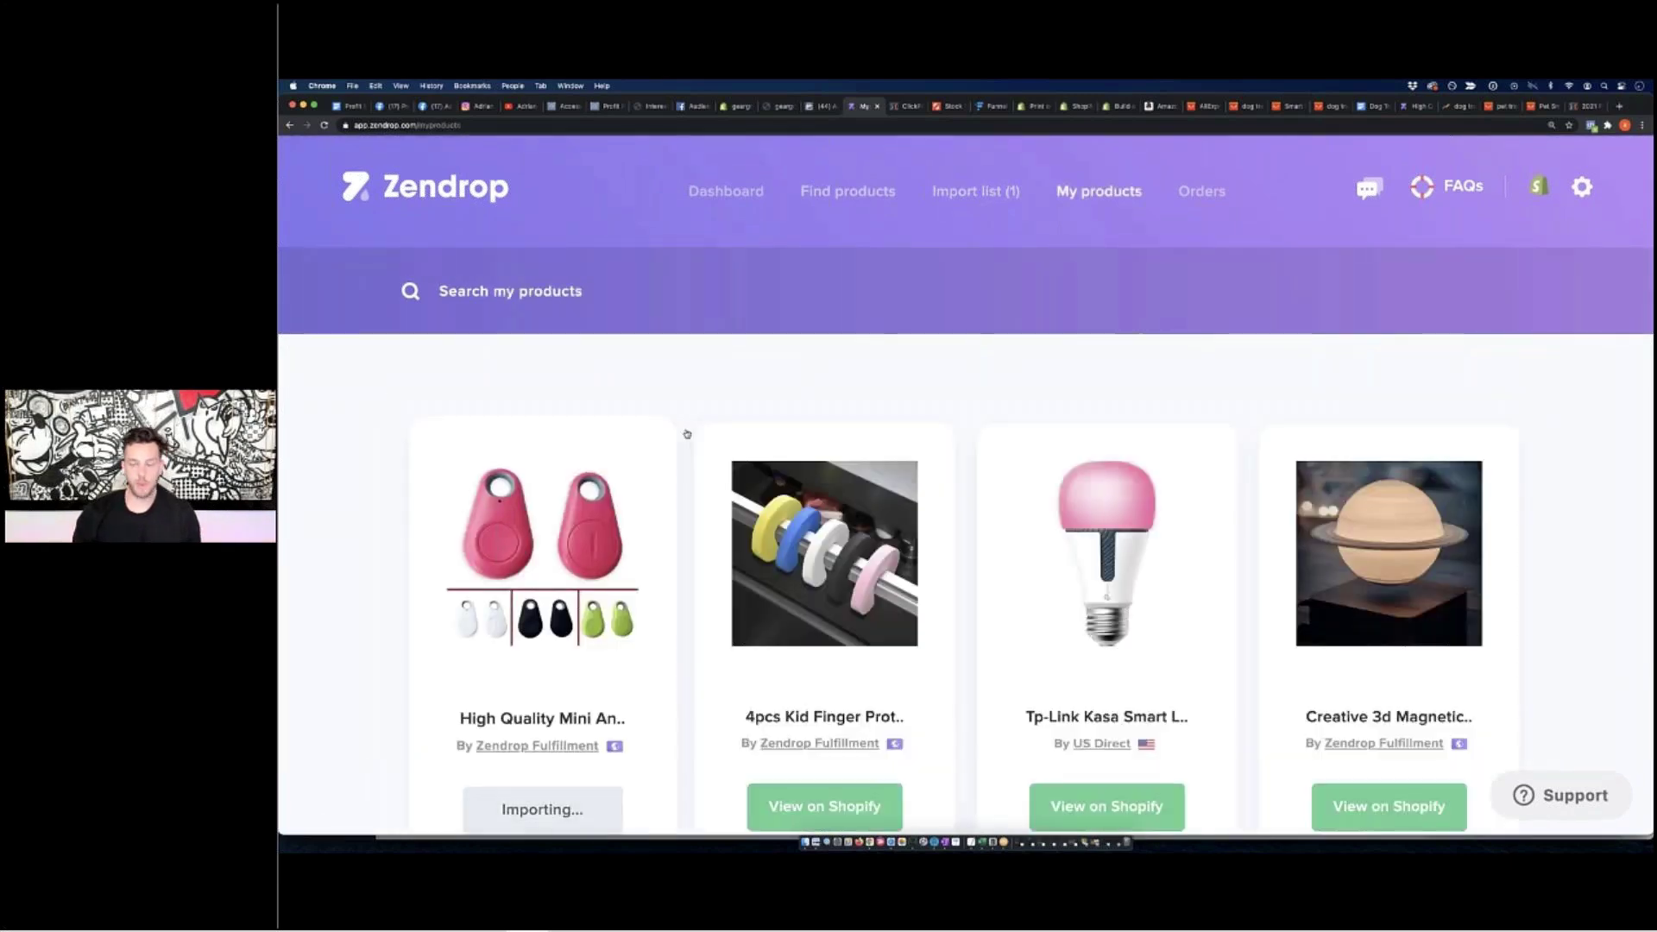
scroll(687, 433, "down", 2)
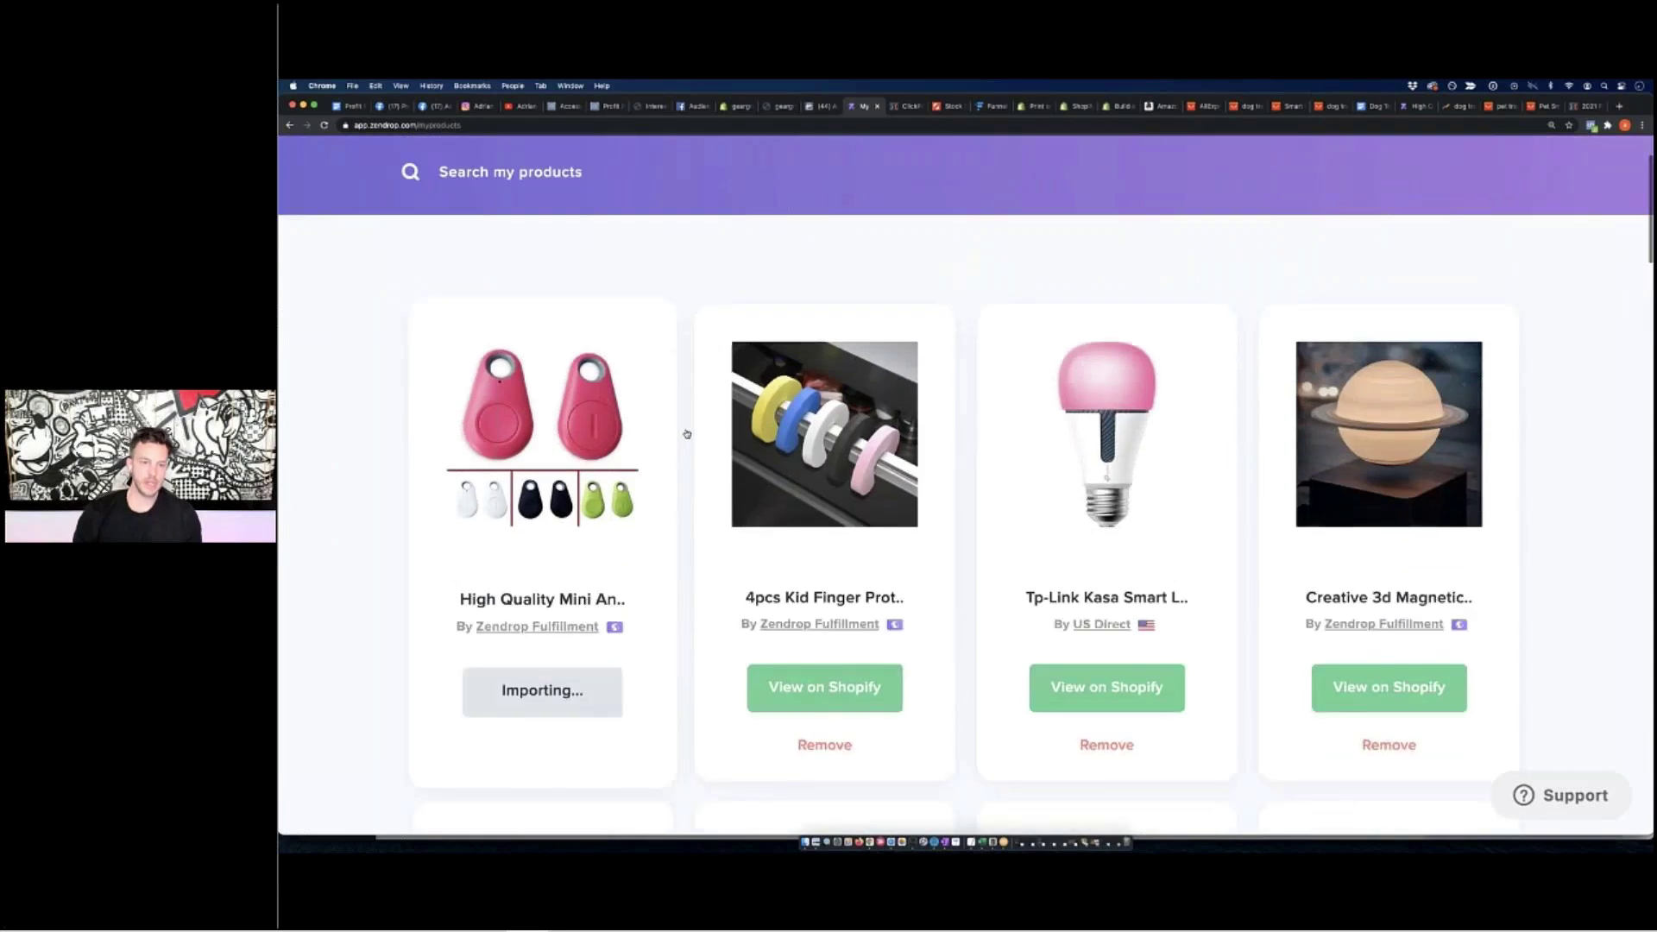
mouse_move(595, 693)
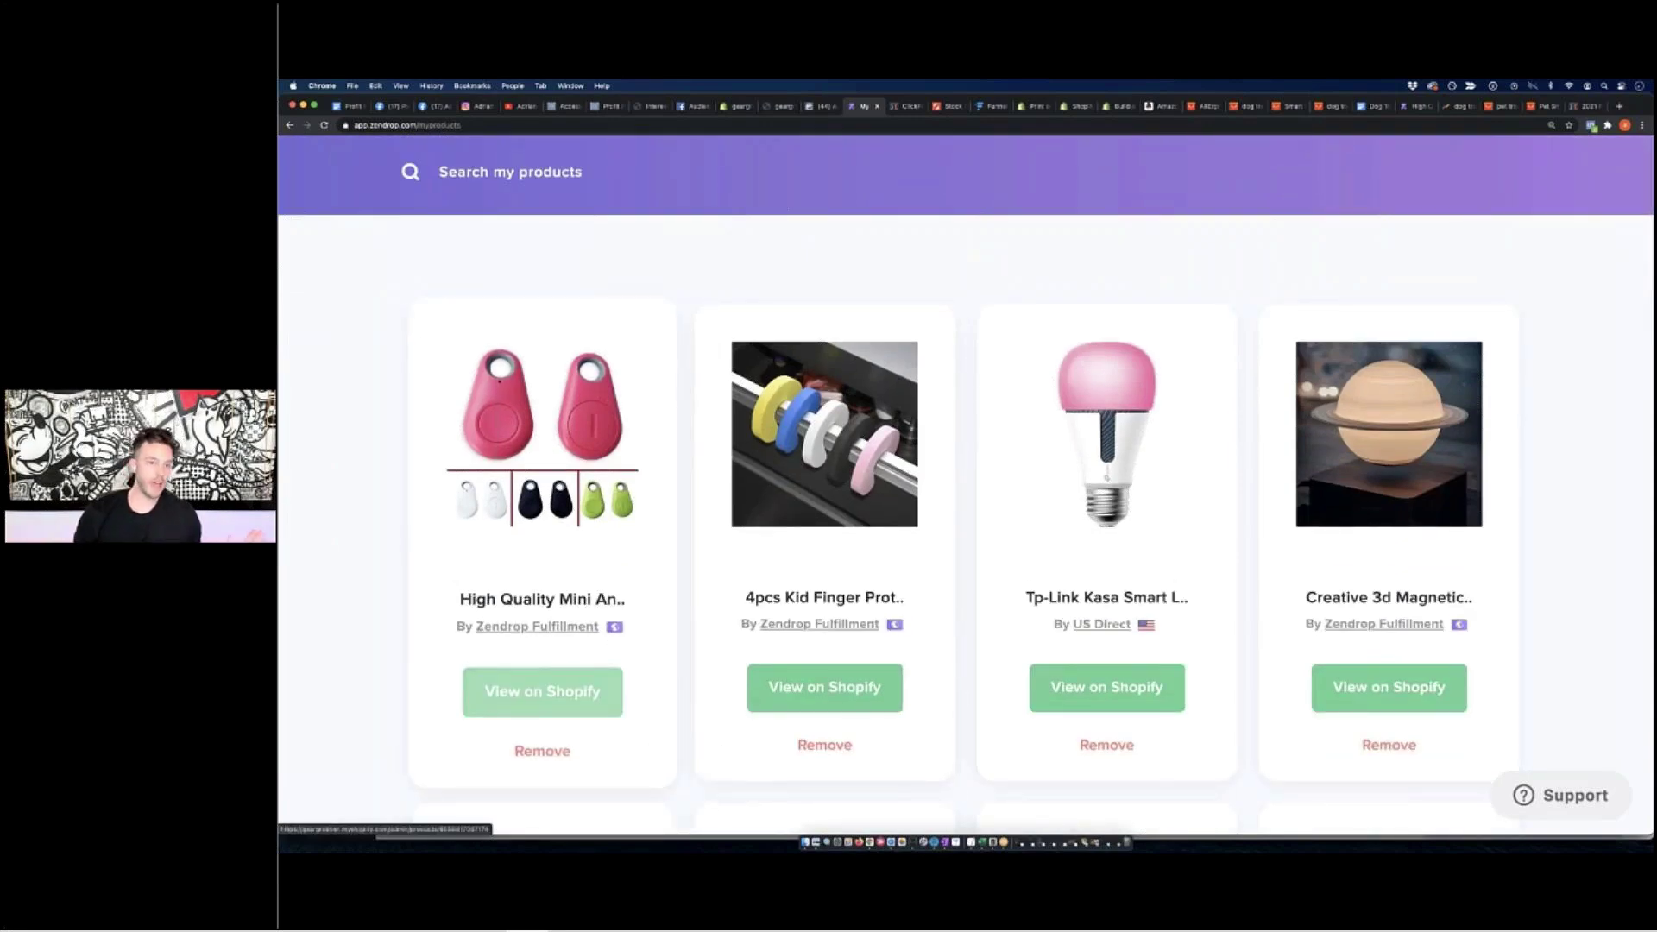
left_click(513, 704)
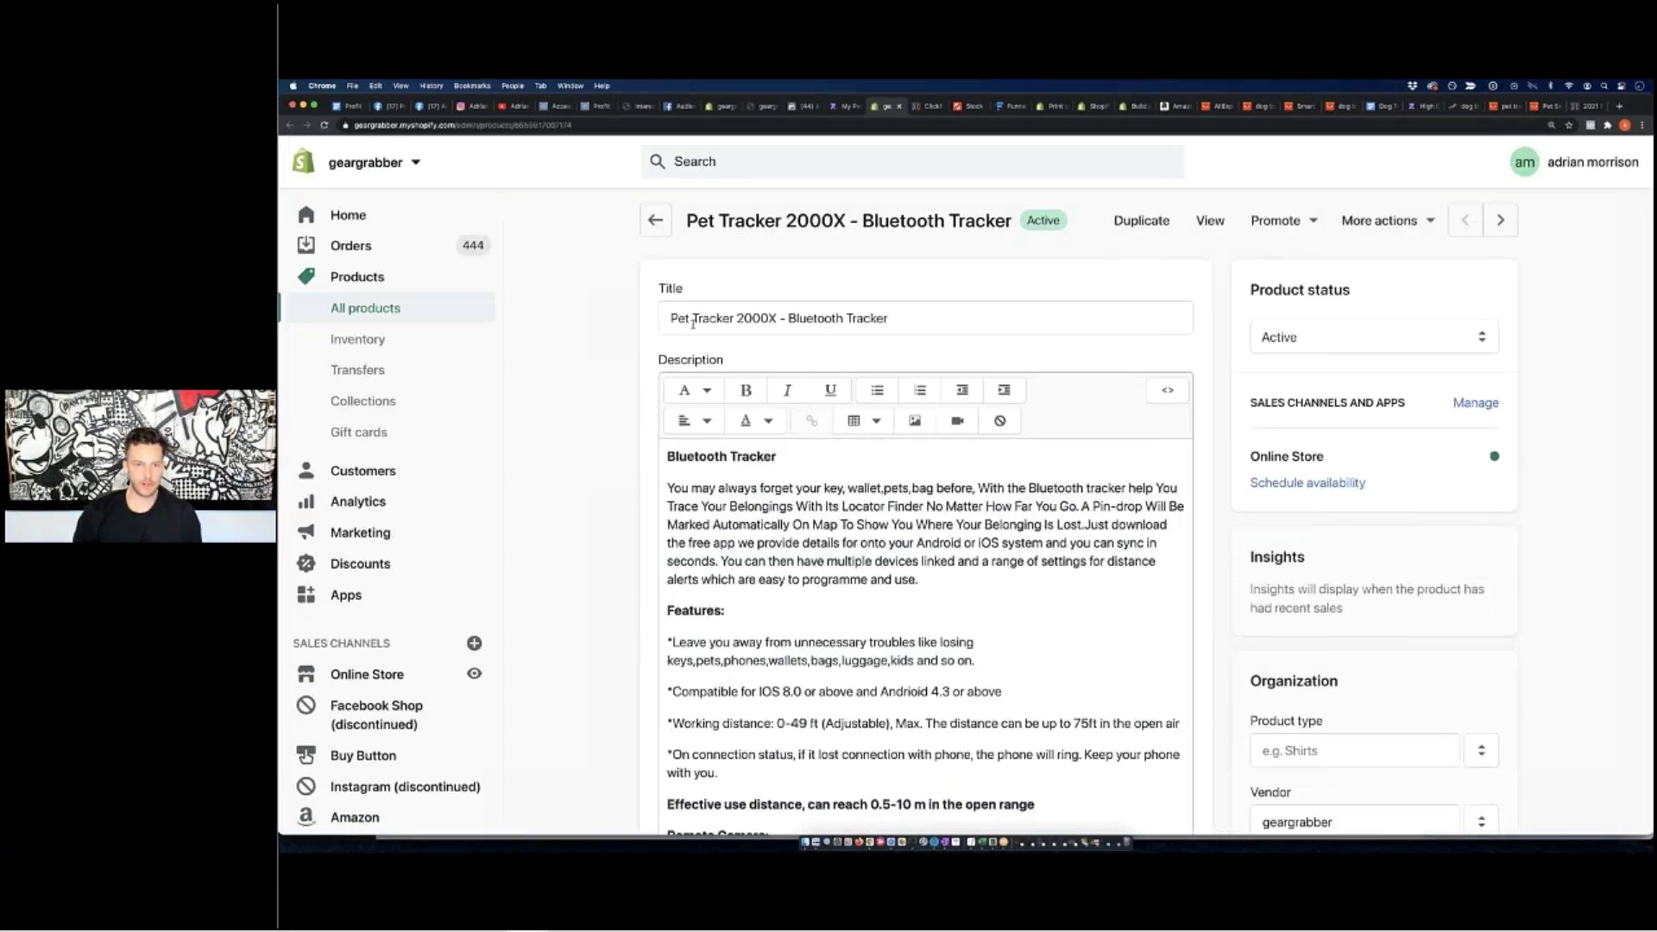
Review the tracker's title, description, media and colour variant prices on its Shopify product page
left_click_drag(694, 319, 939, 318)
left_click(923, 319)
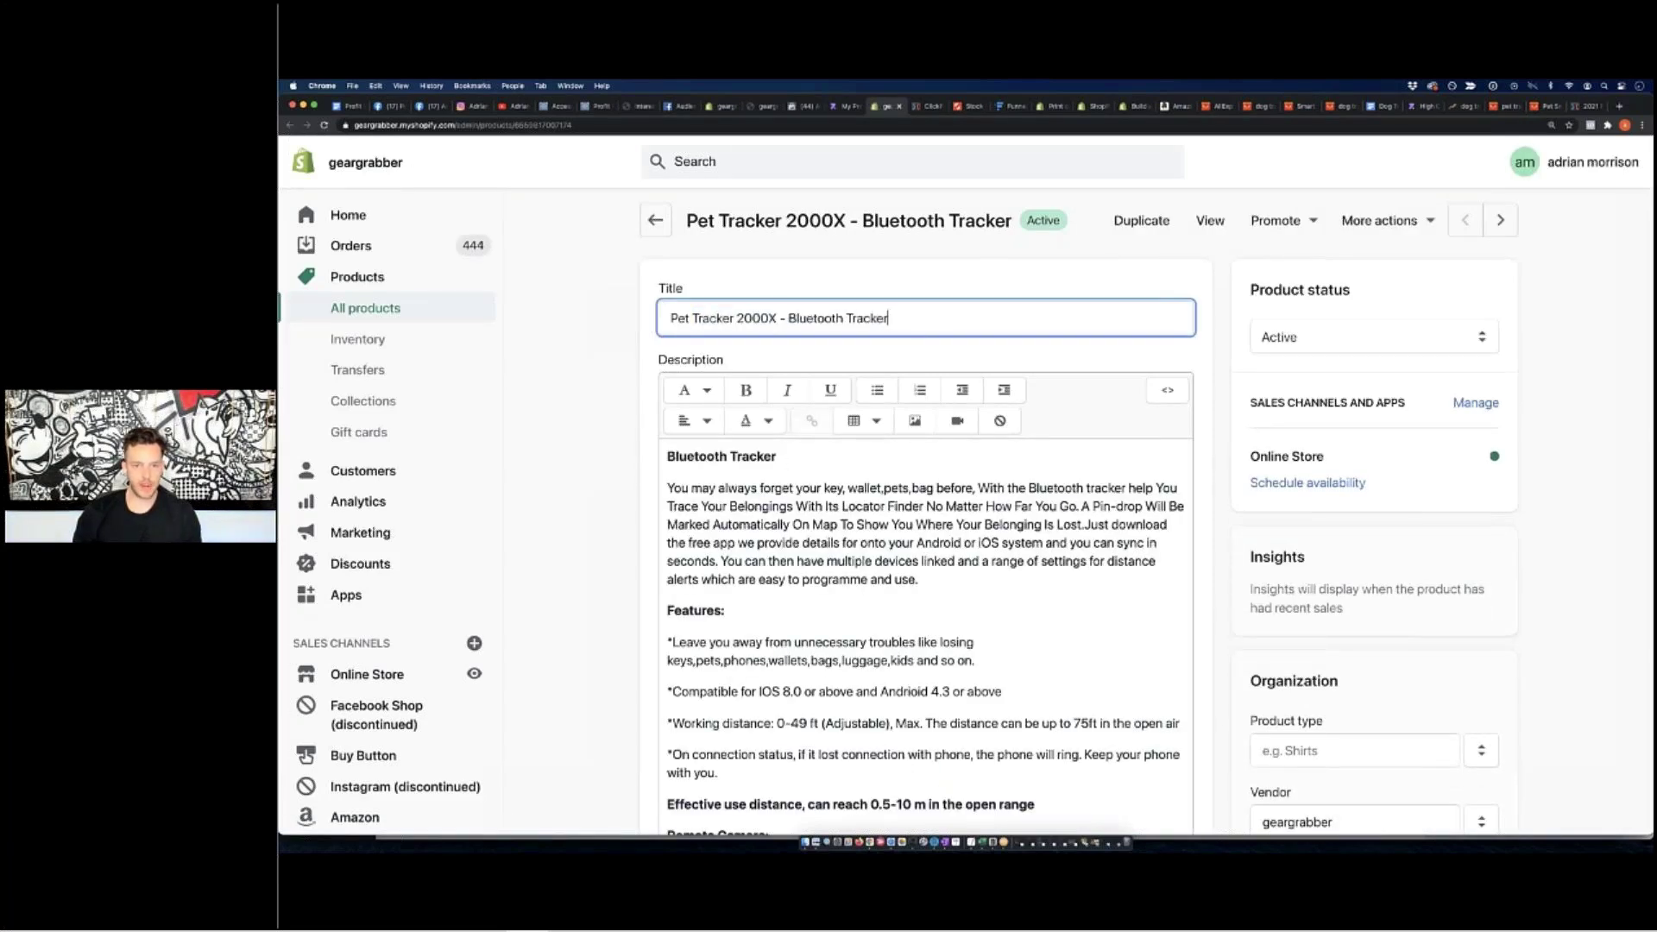
scroll(844, 550, "down", 4)
scroll(844, 551, "down", 10)
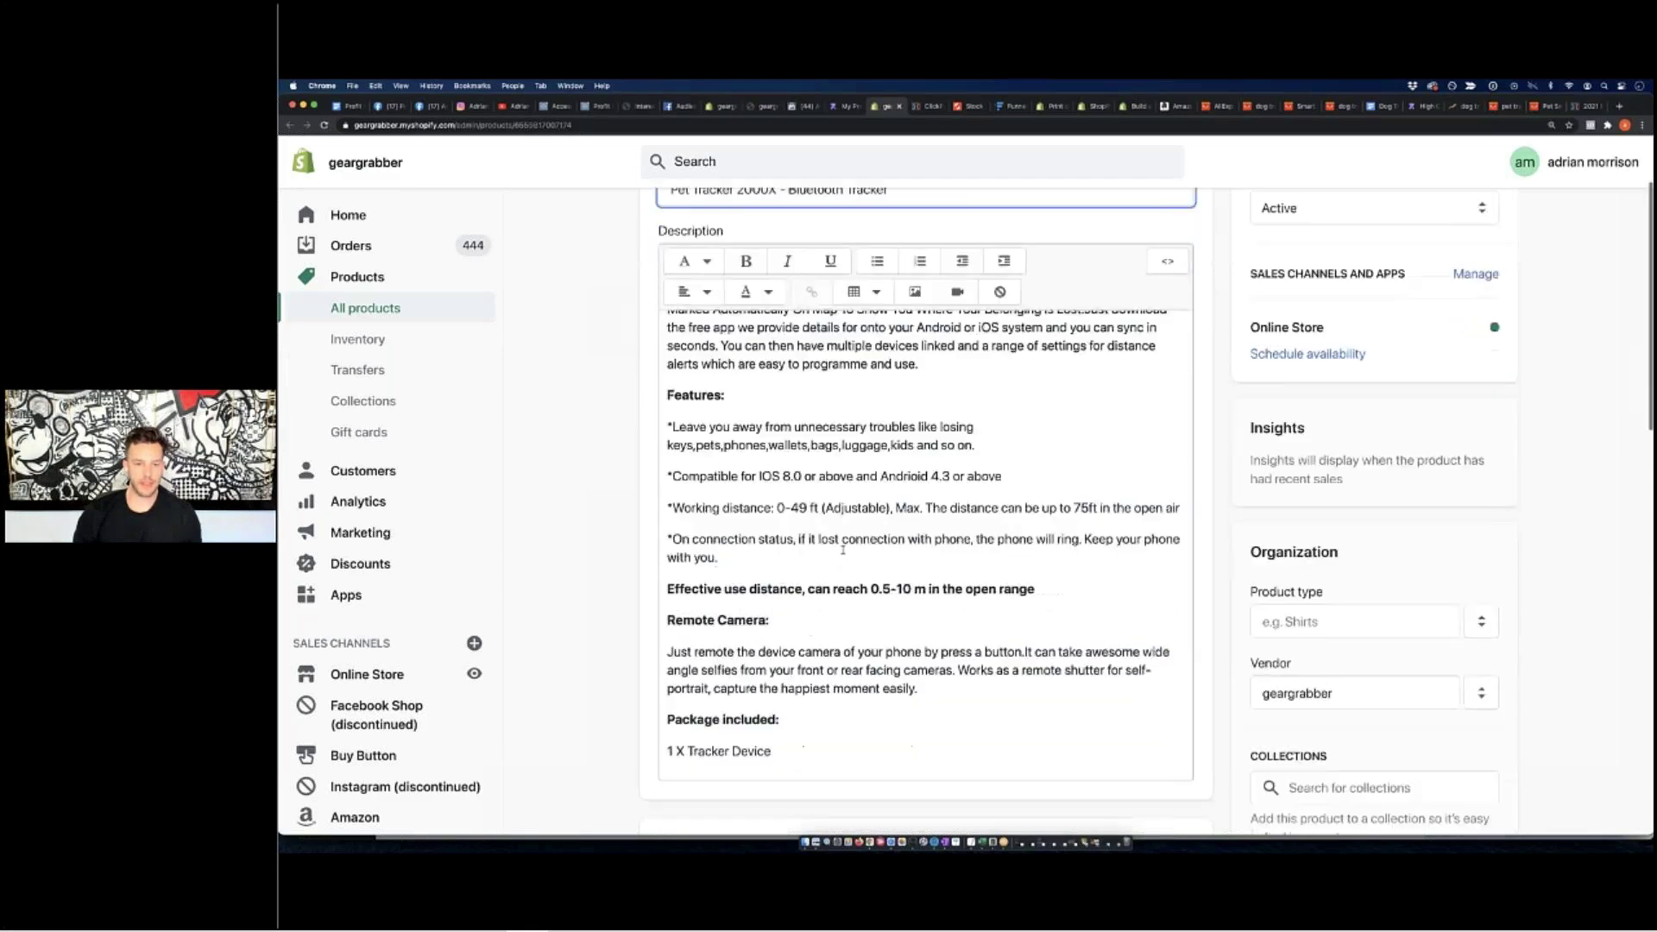
scroll(763, 462, "down", 4)
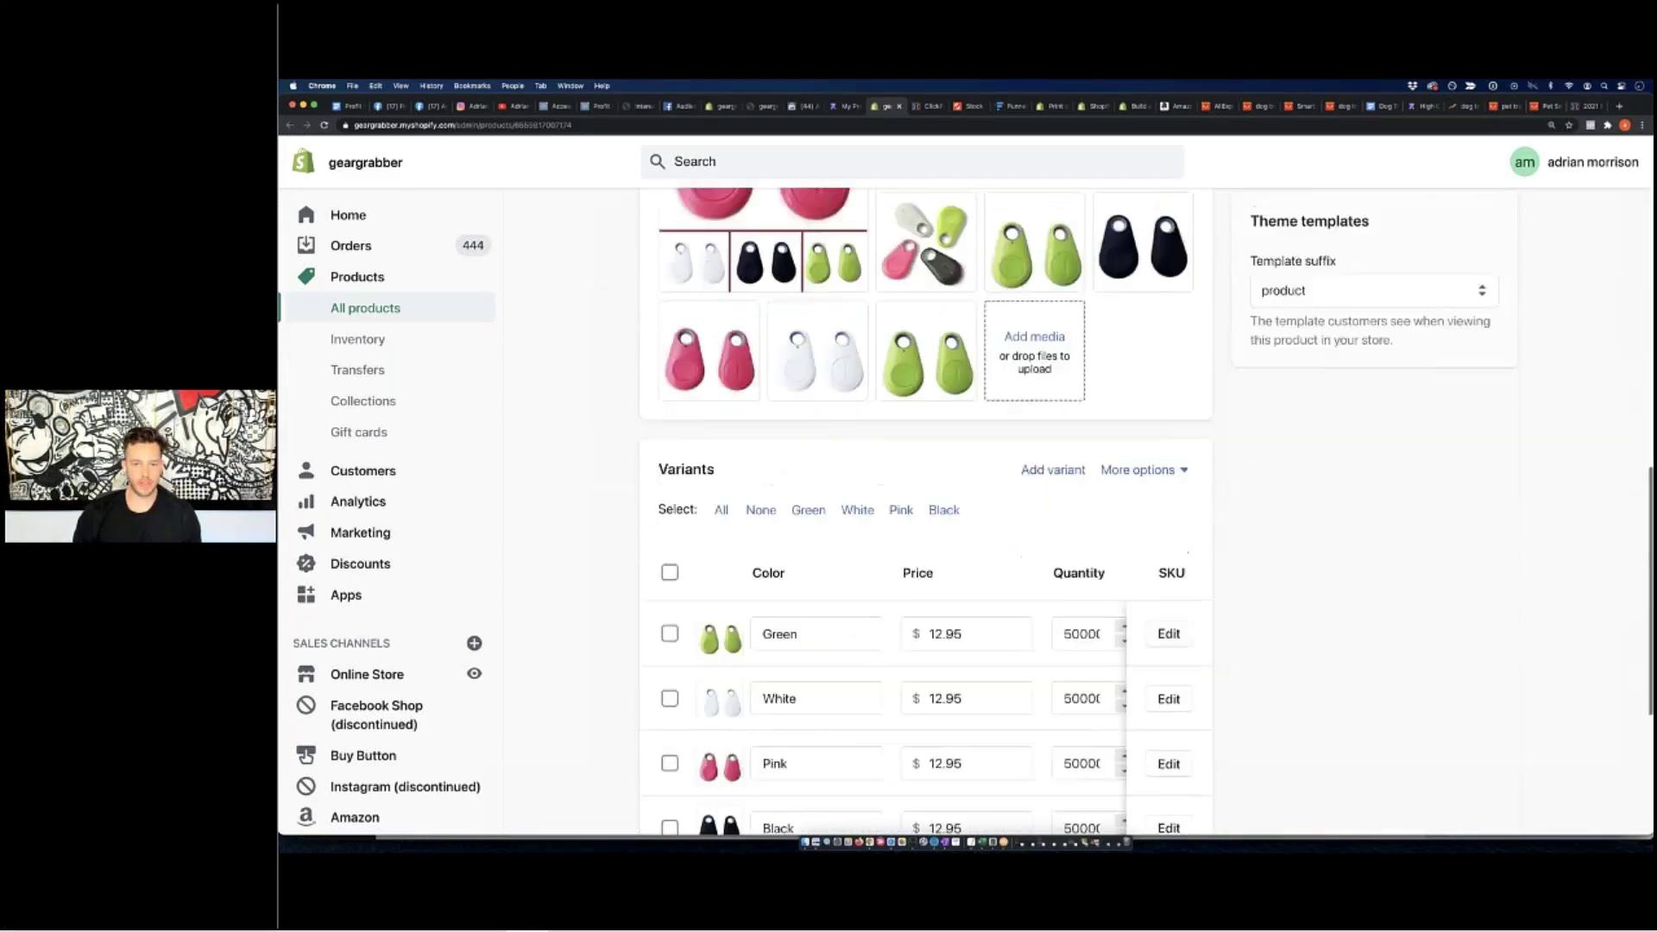
scroll(1151, 441, "up", 12)
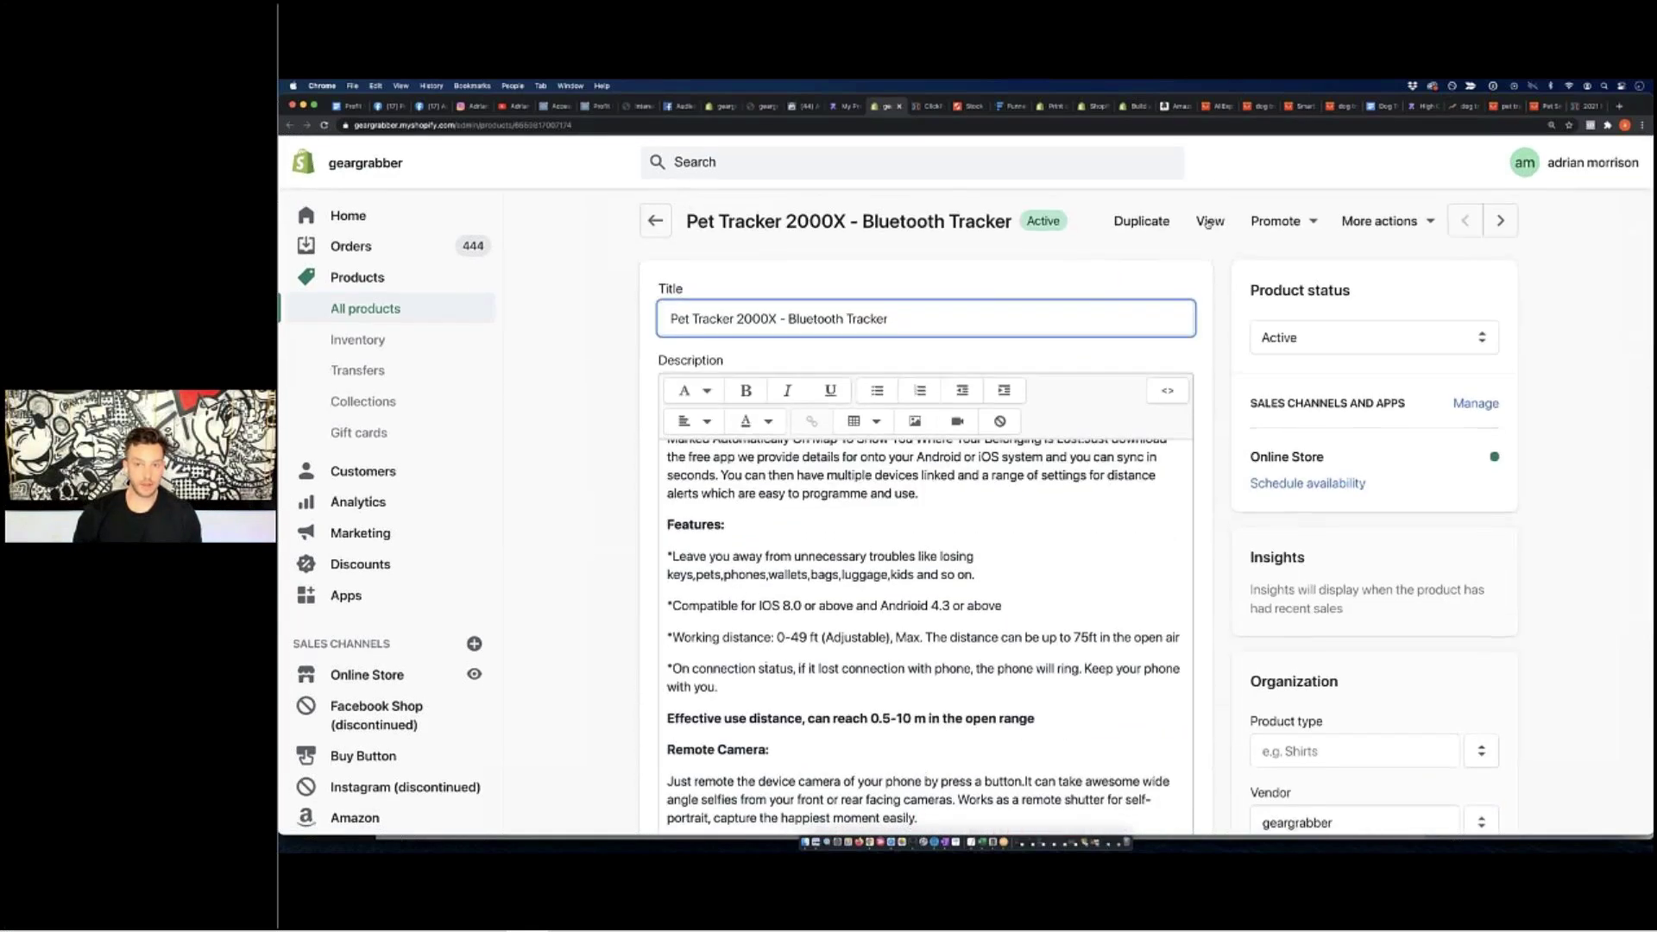
Open the tracker's live storefront page and look at its pink and green product photos
left_click(1210, 225)
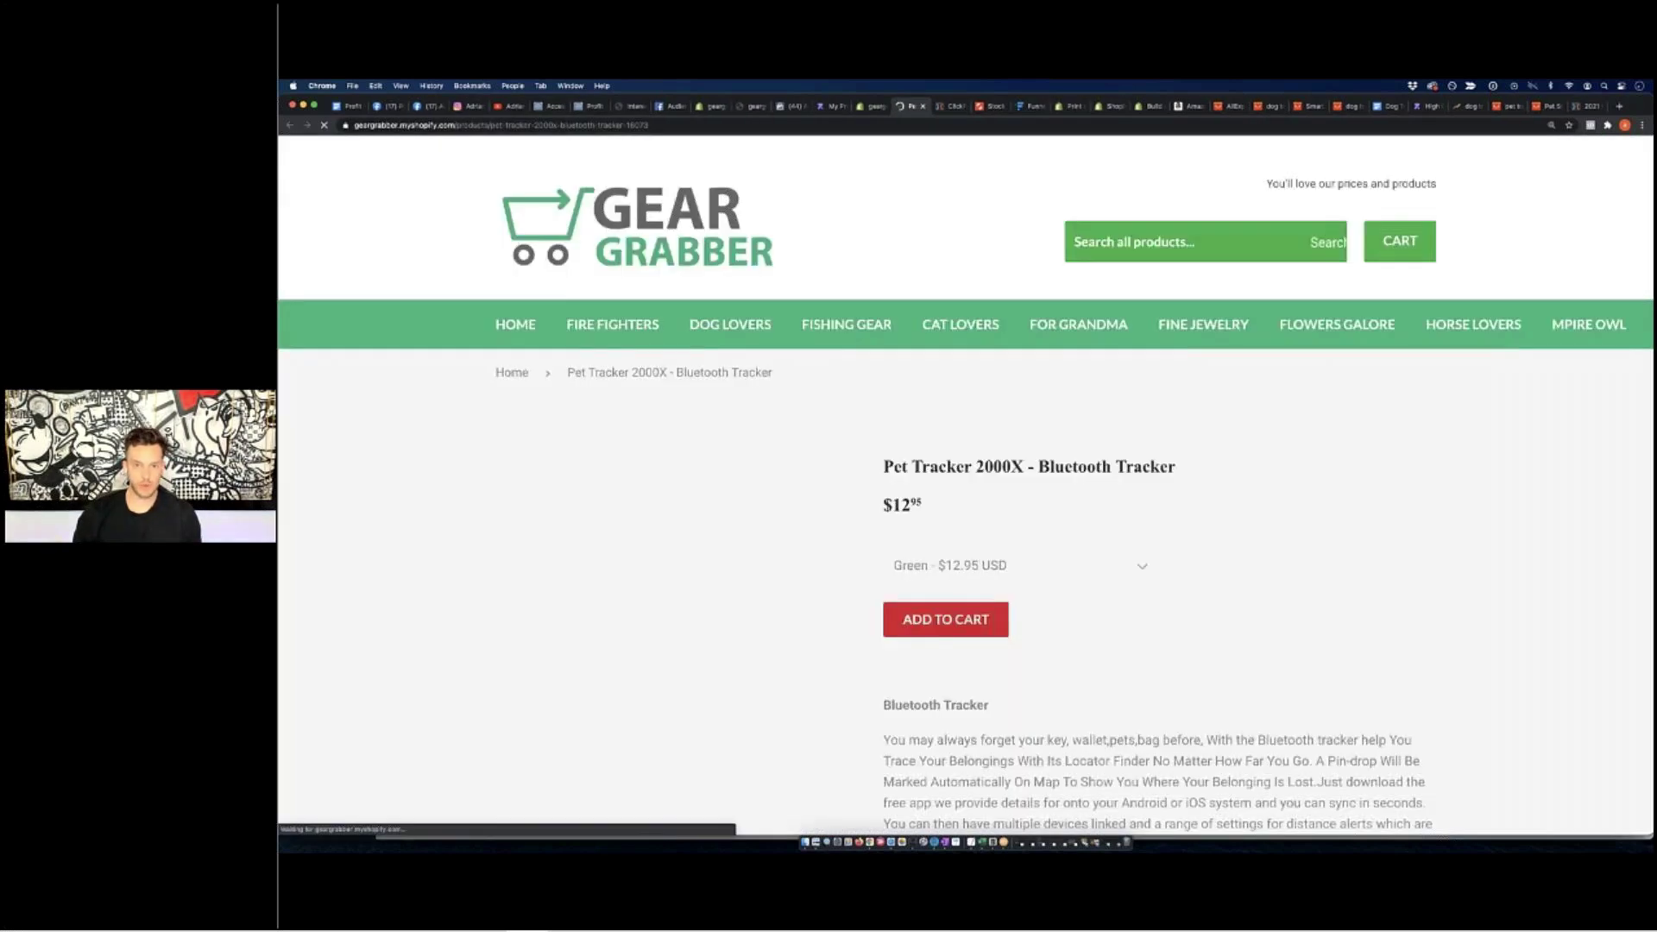
scroll(732, 476, "down", 3)
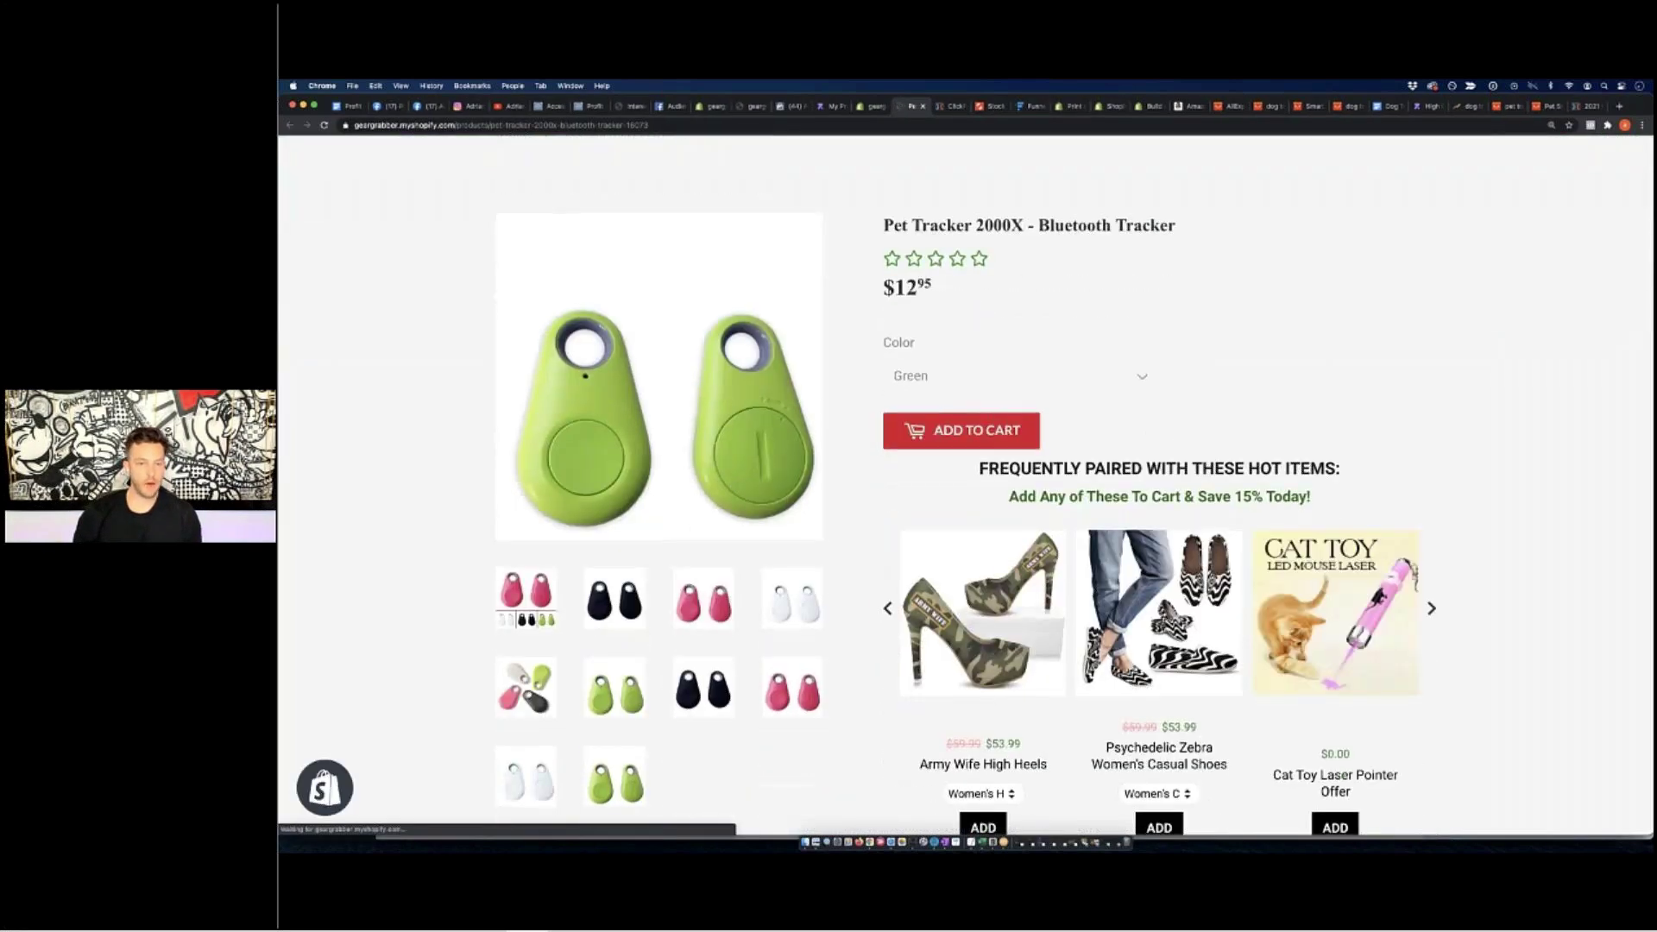
scroll(725, 449, "down", 4)
left_click(715, 415)
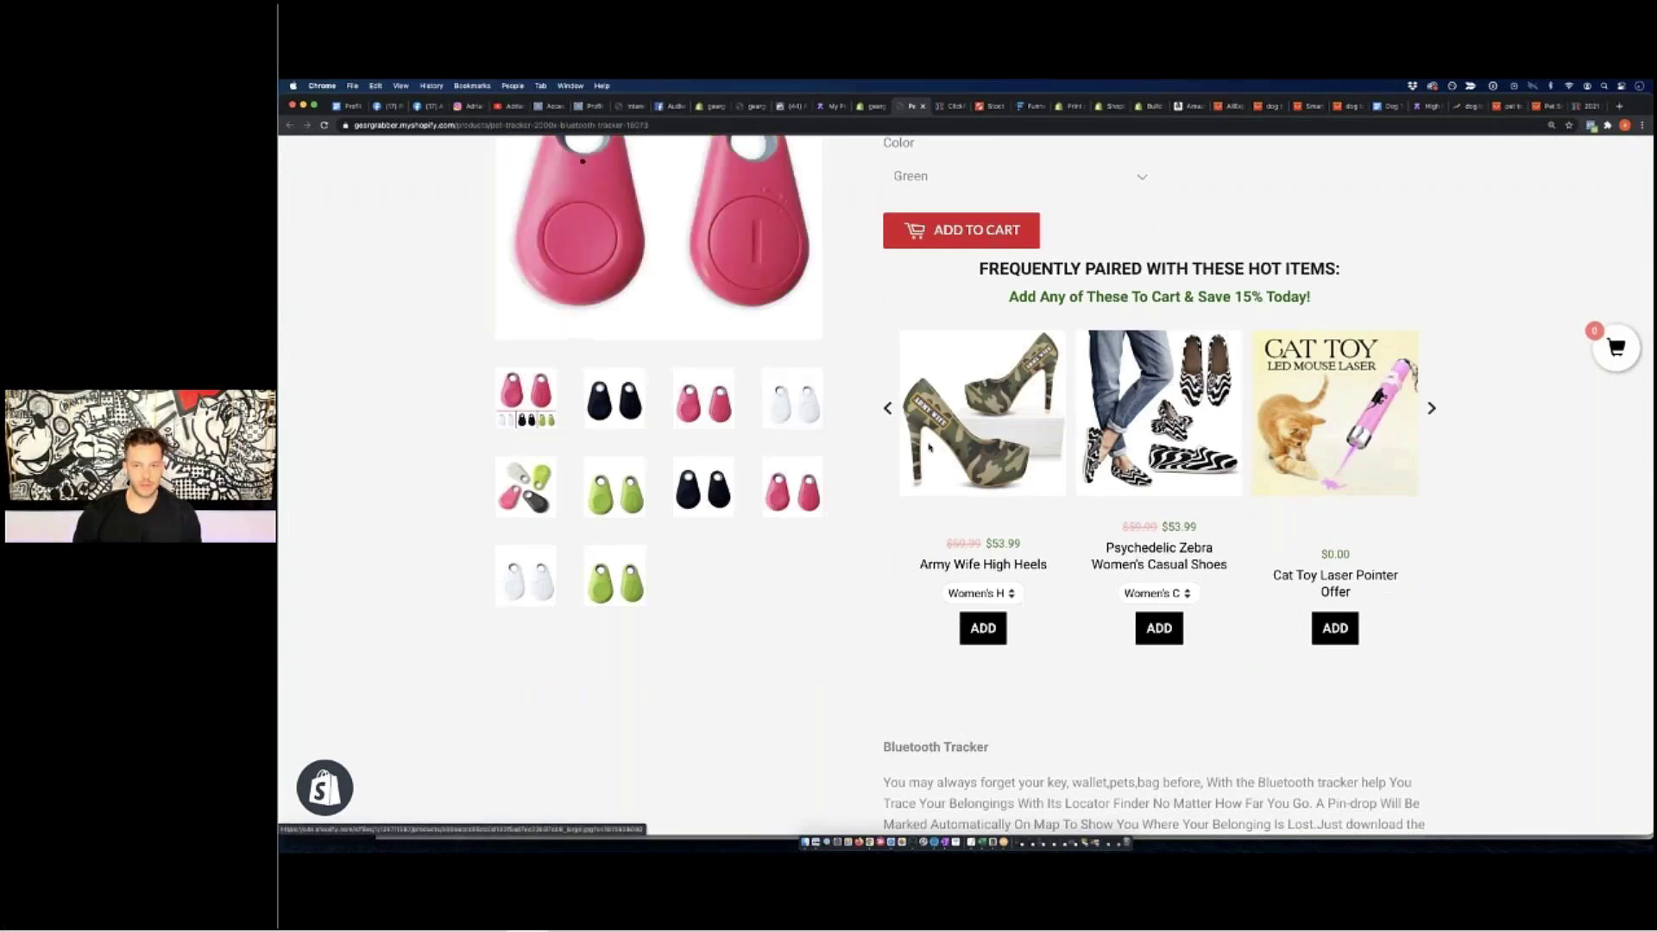
left_click(615, 495)
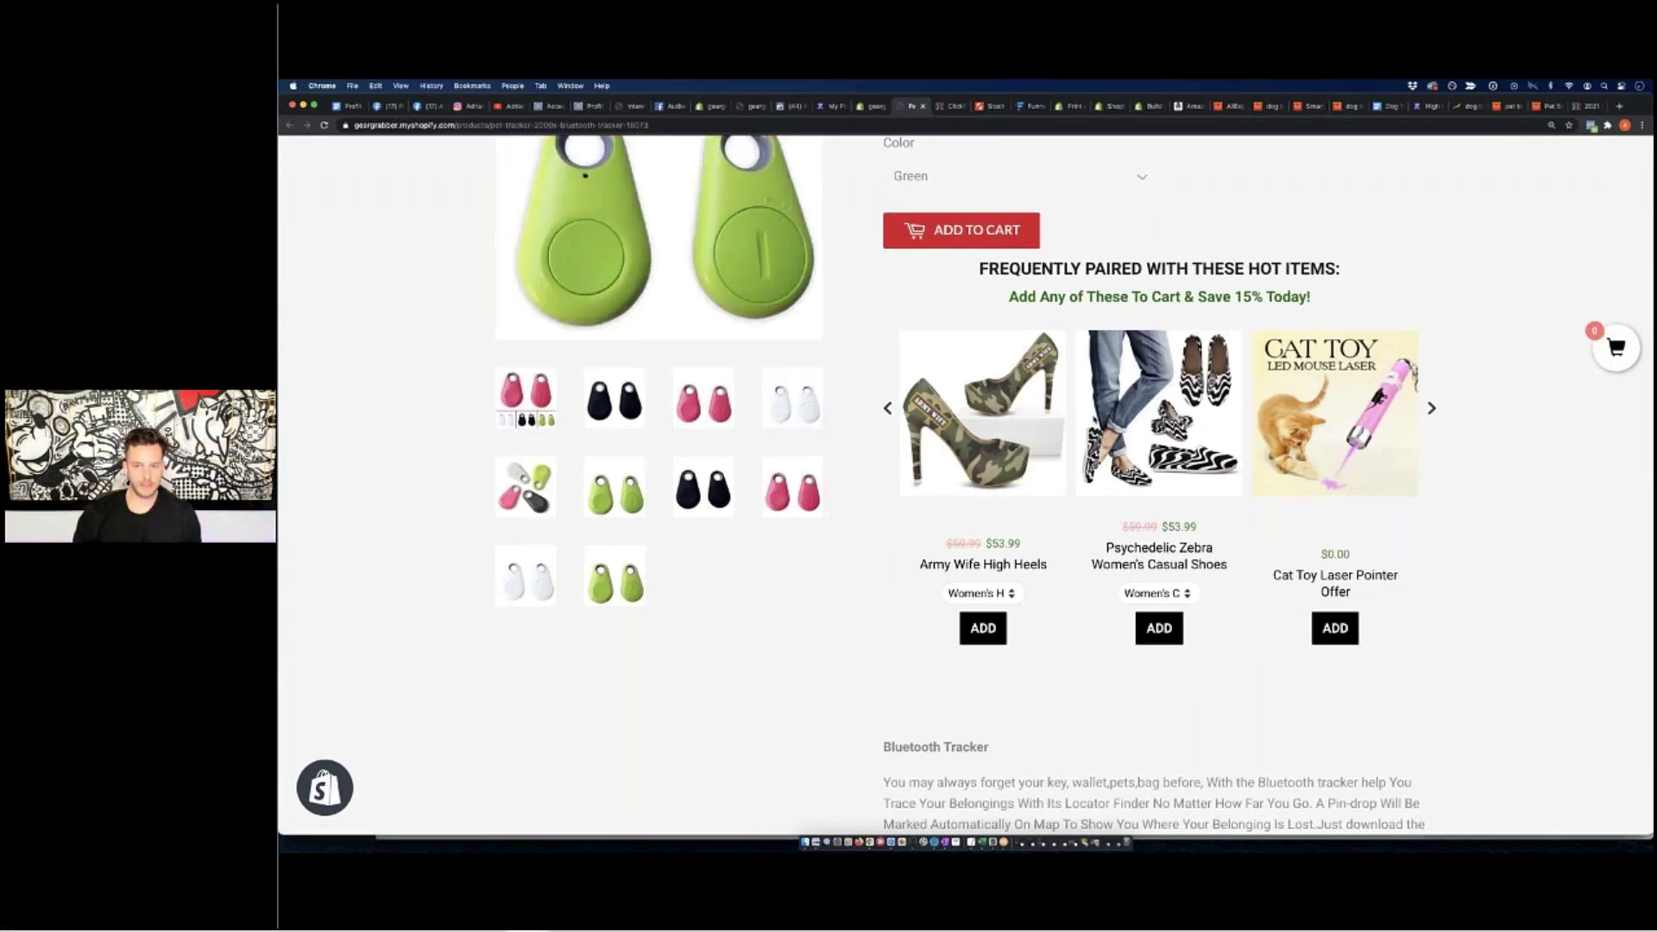
scroll(1074, 484, "down", 1)
scroll(1074, 484, "up", 4)
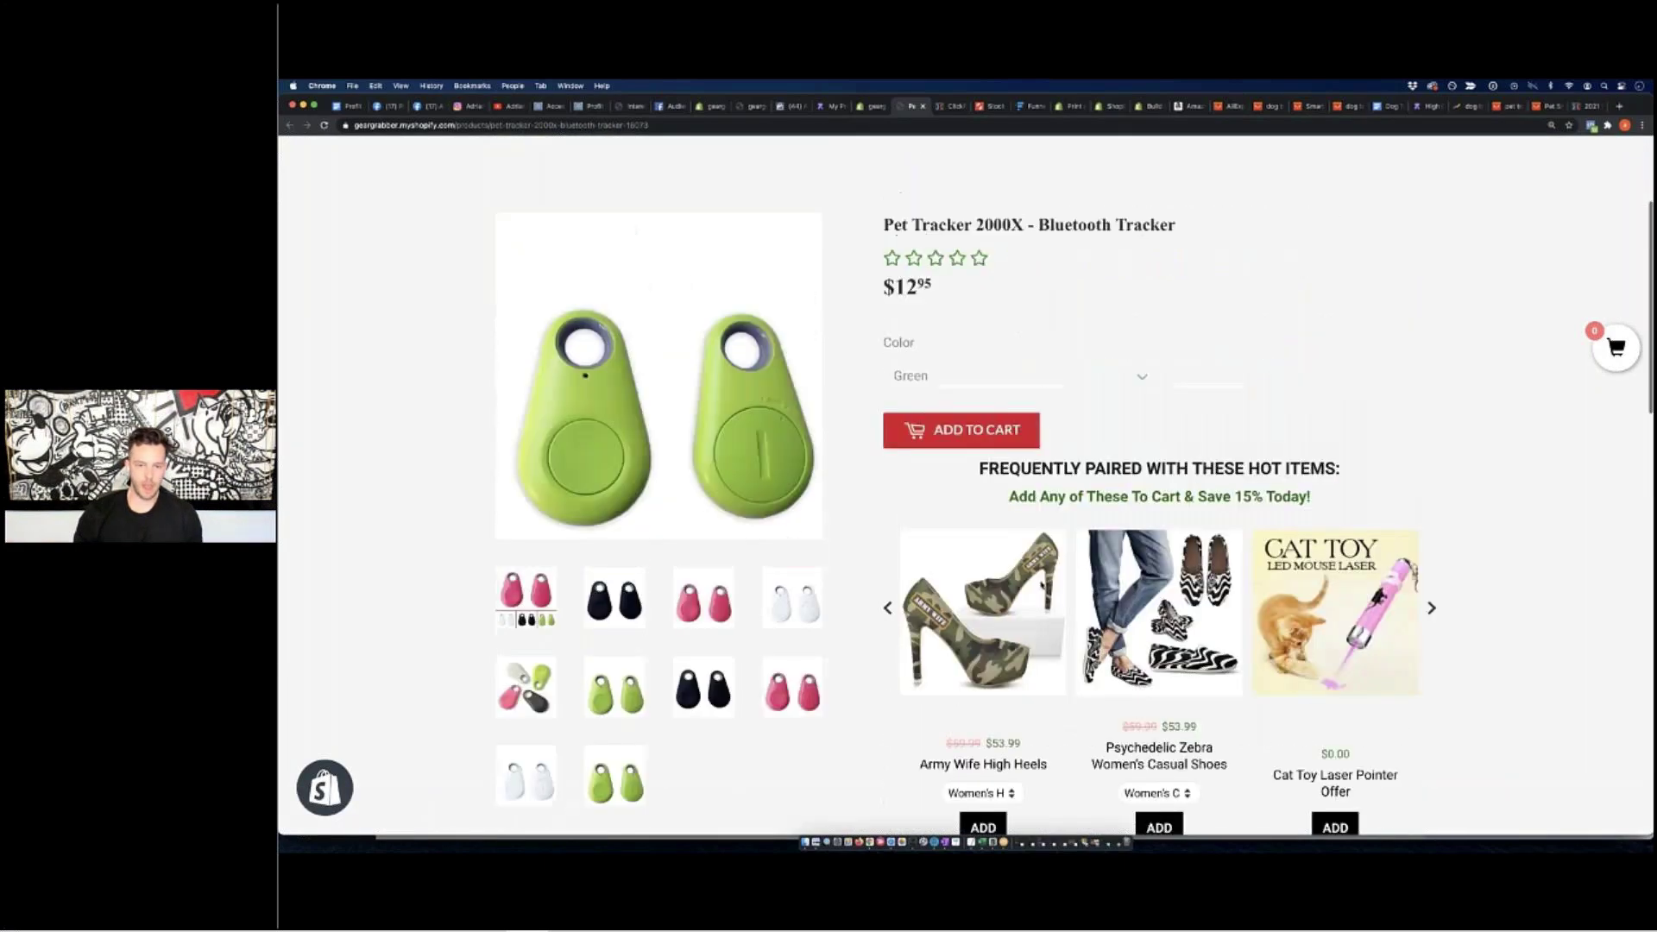
scroll(954, 615, "up", 2)
Read the Bluetooth Tracker description and feature list on the storefront page
scroll(954, 615, "down", 5)
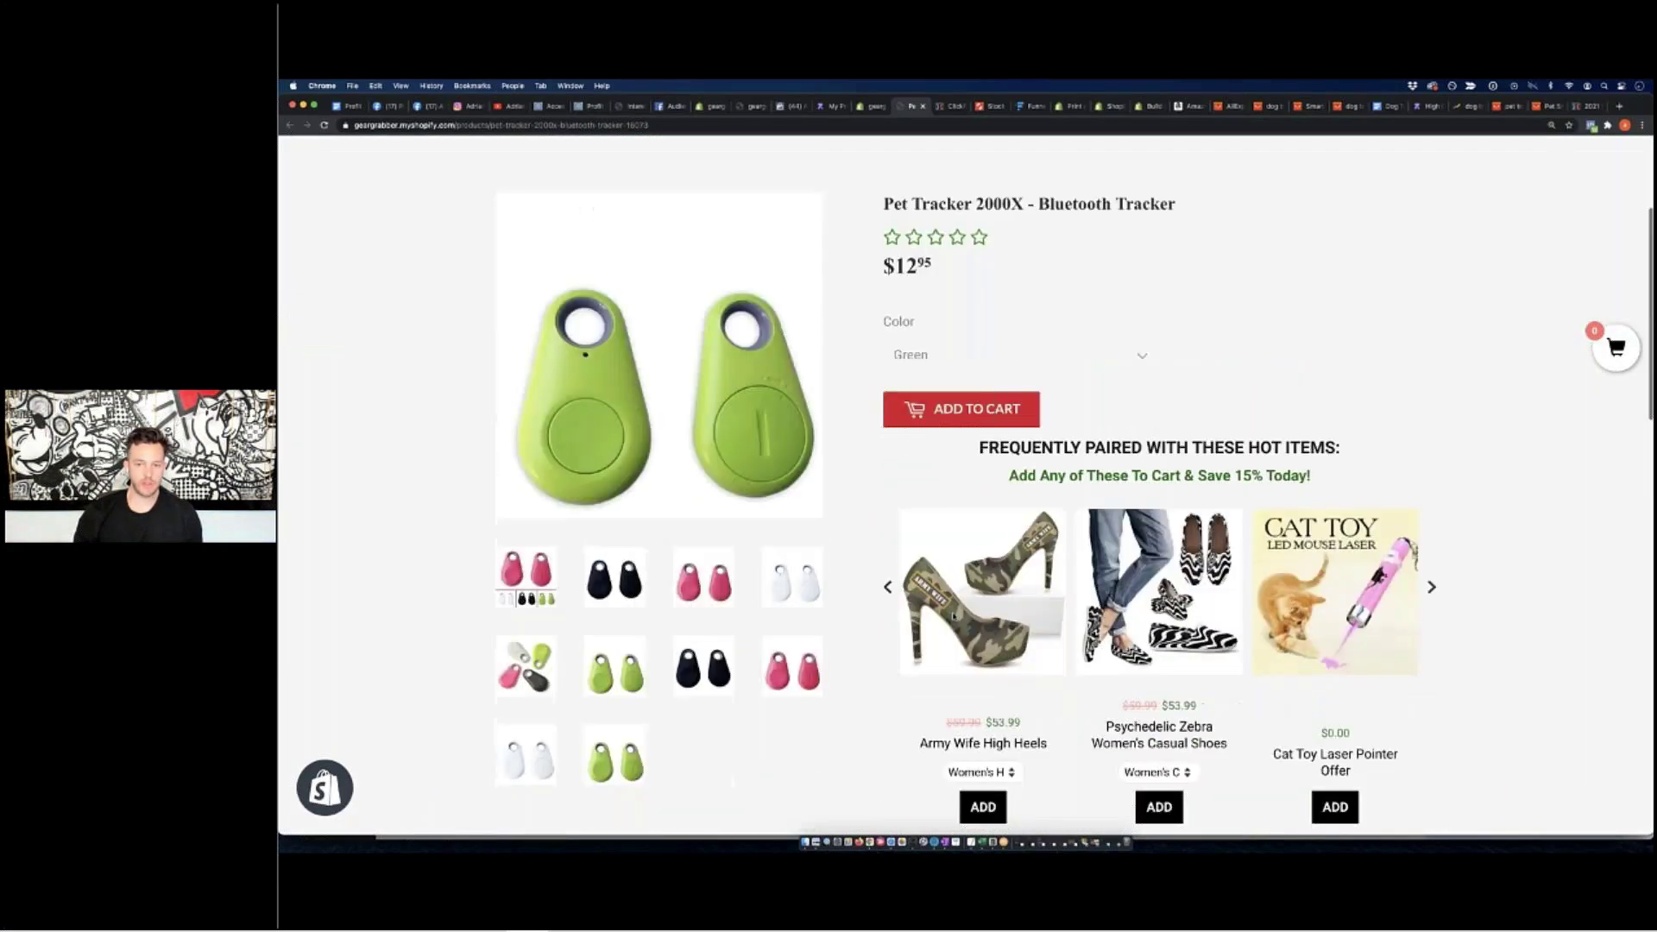
scroll(953, 615, "down", 5)
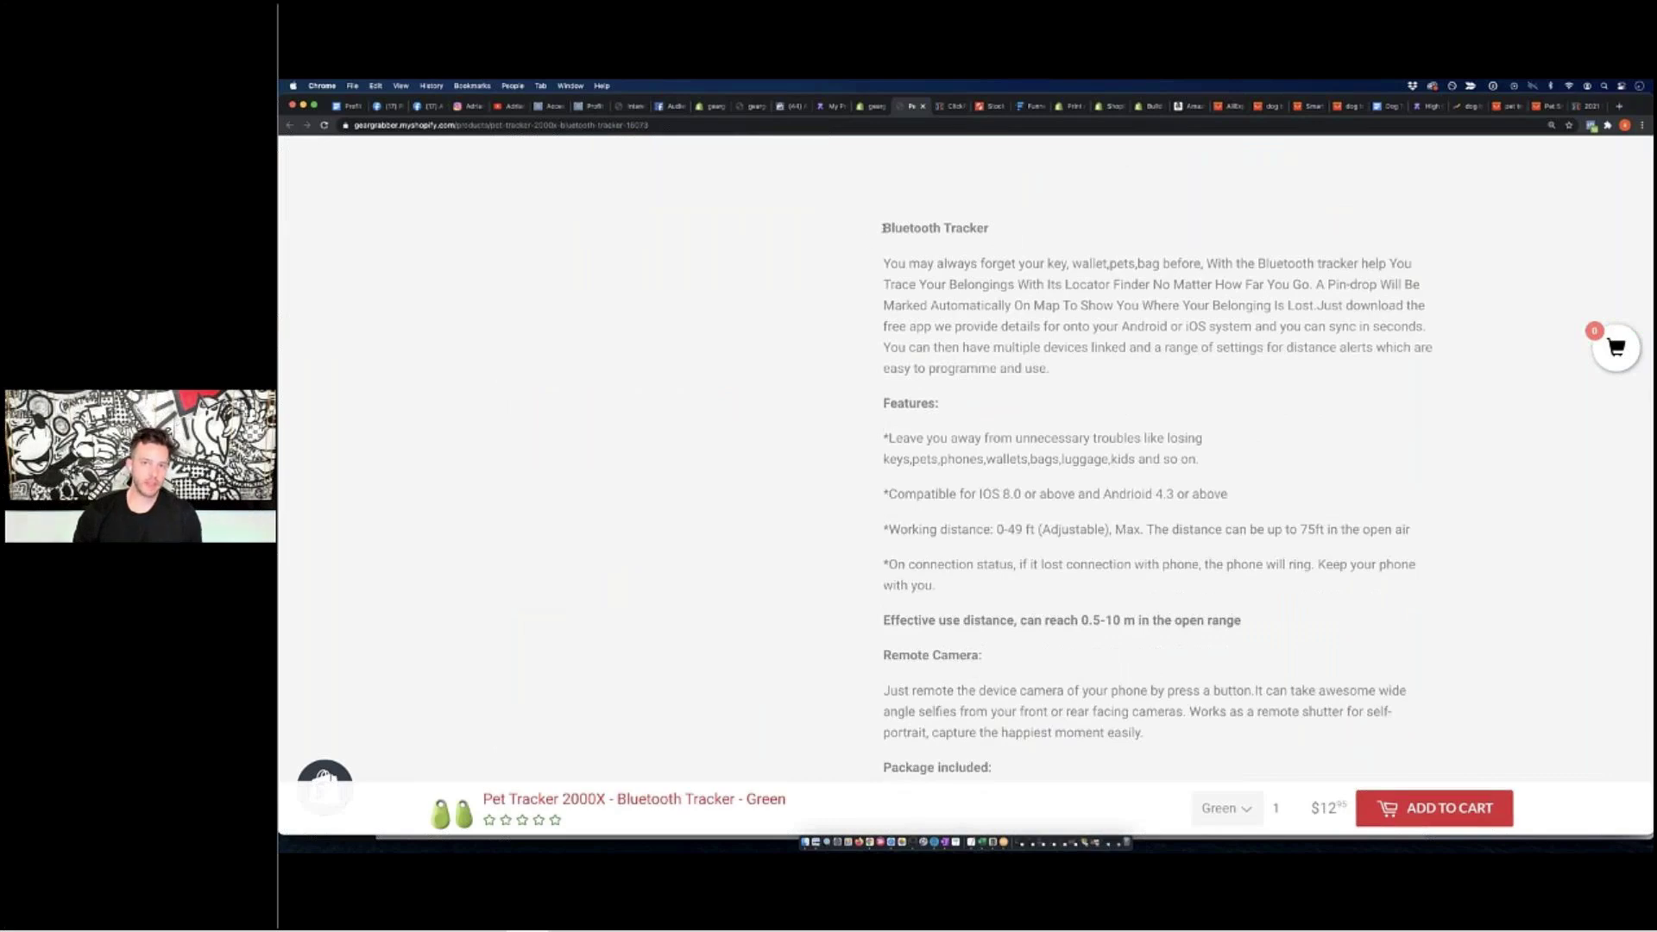
left_click_drag(883, 228, 1185, 581)
left_click(1184, 580)
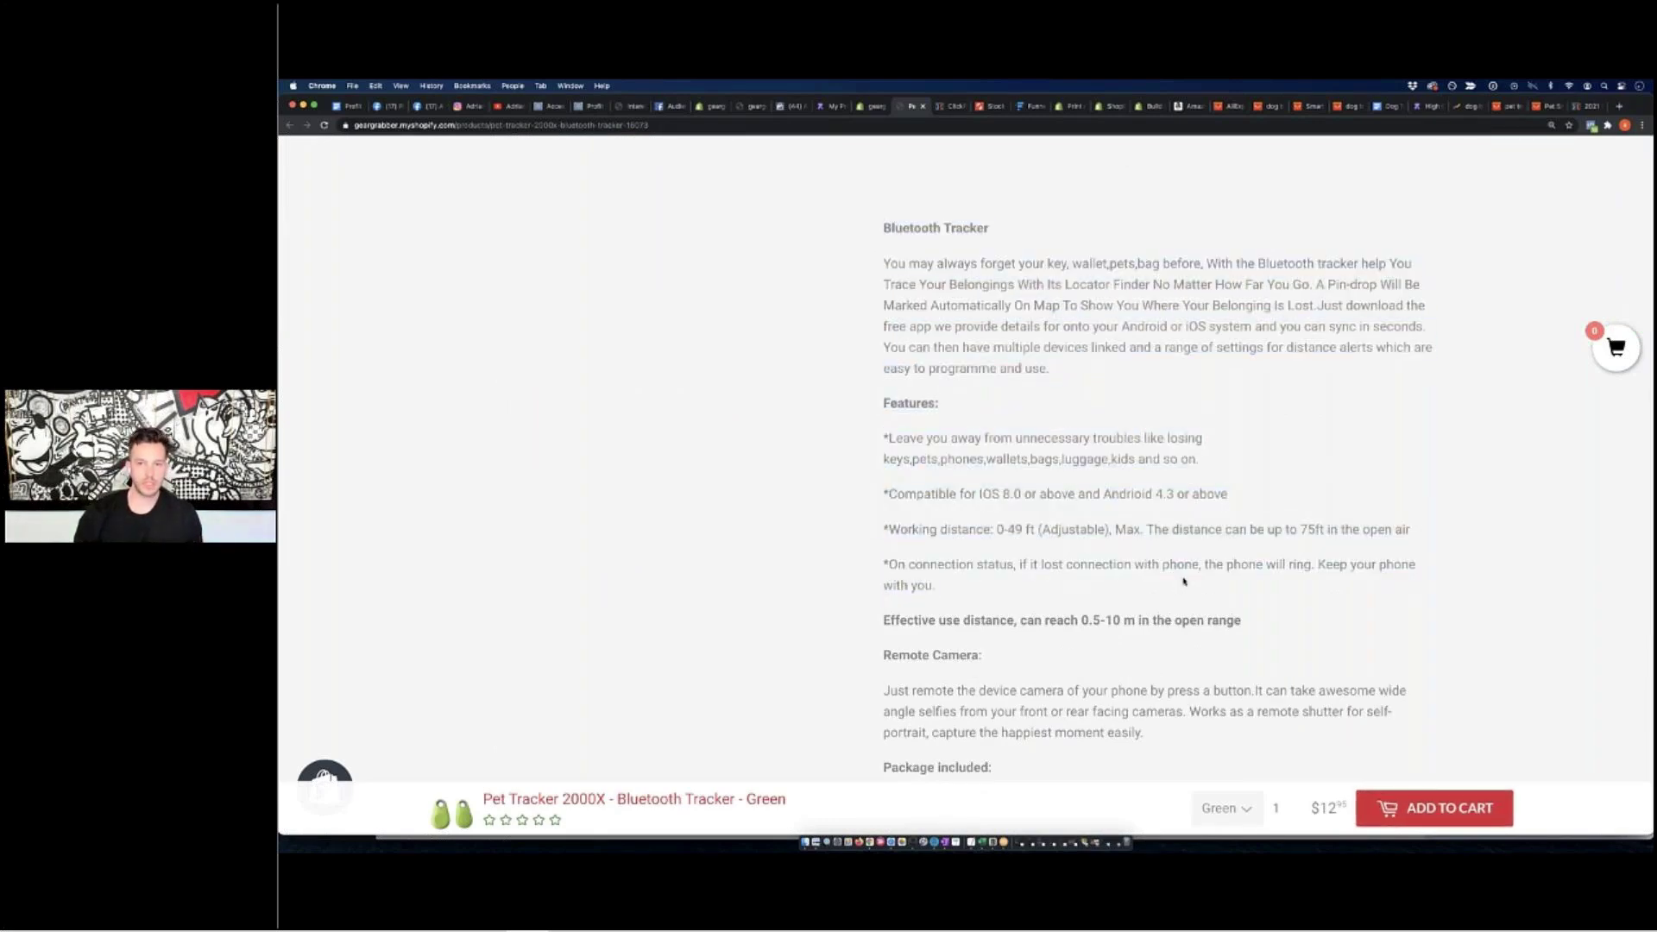
scroll(1183, 581, "down", 3)
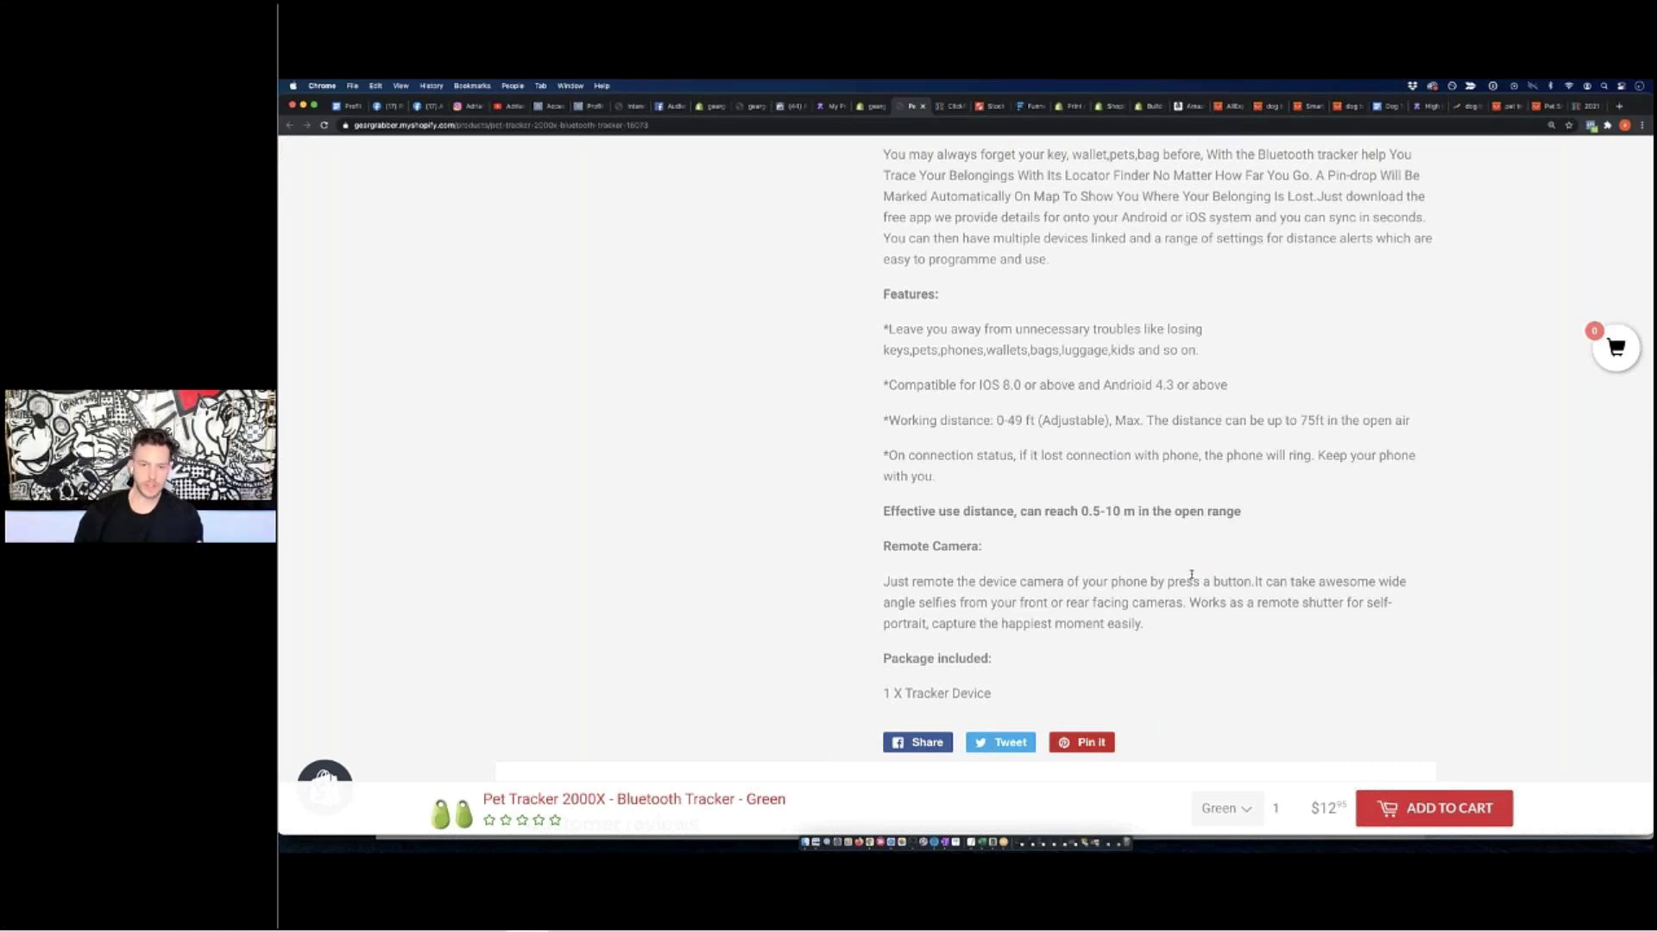
scroll(1191, 574, "up", 7)
scroll(1192, 574, "down", 5)
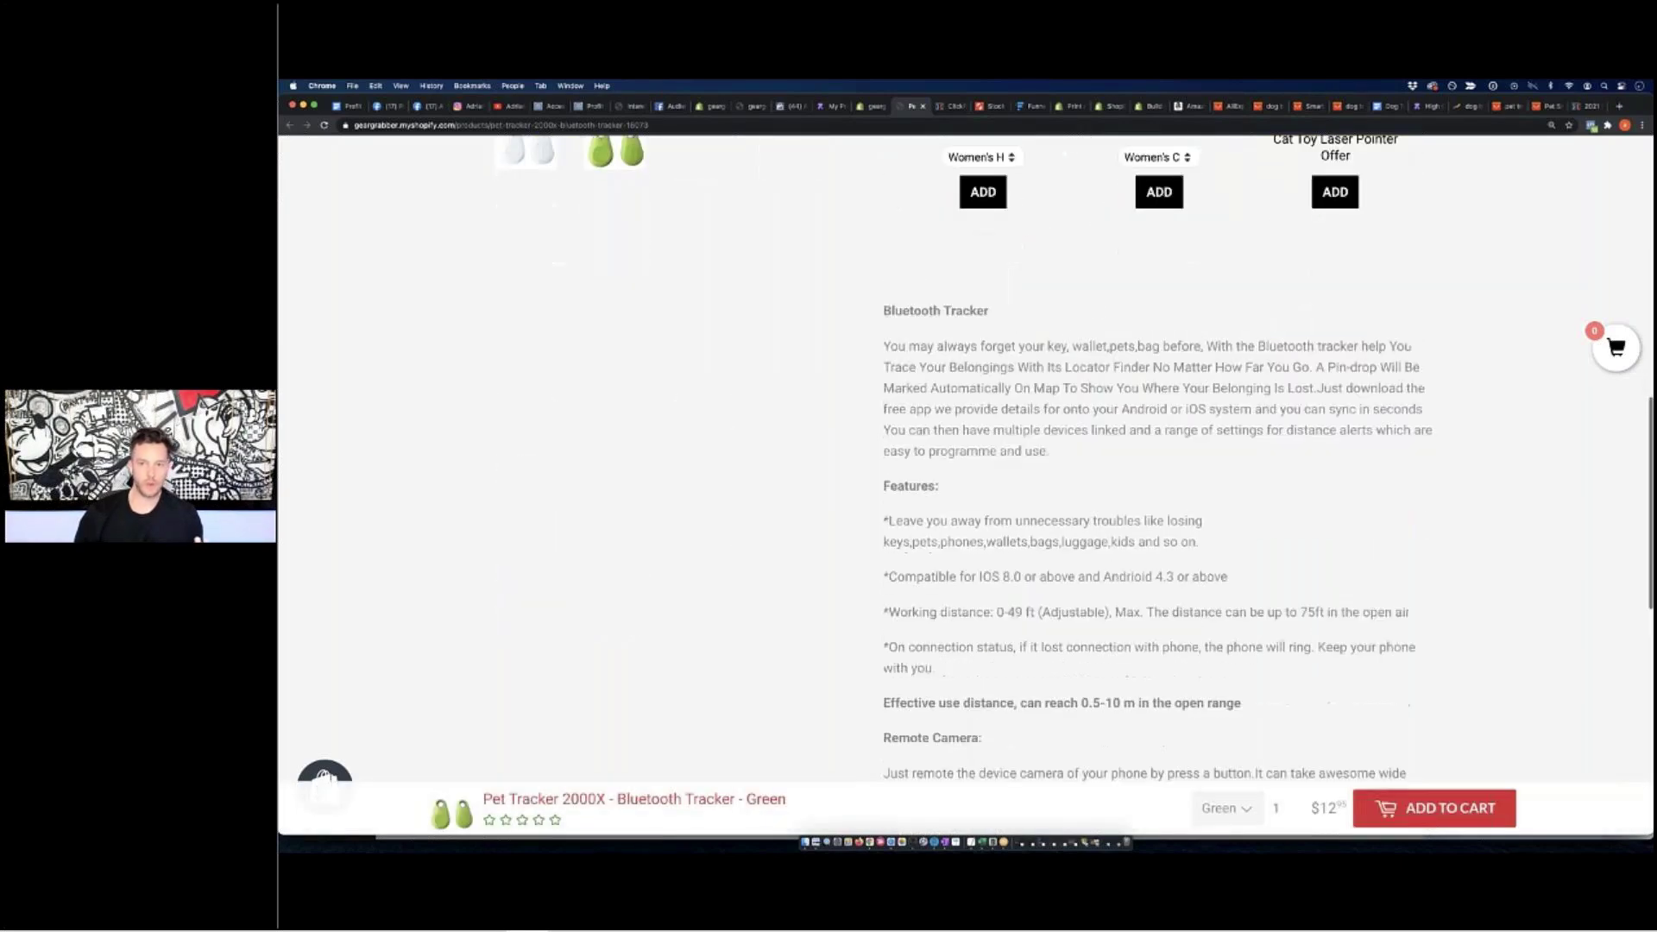
left_click_drag(949, 367, 1261, 447)
left_click(1262, 447)
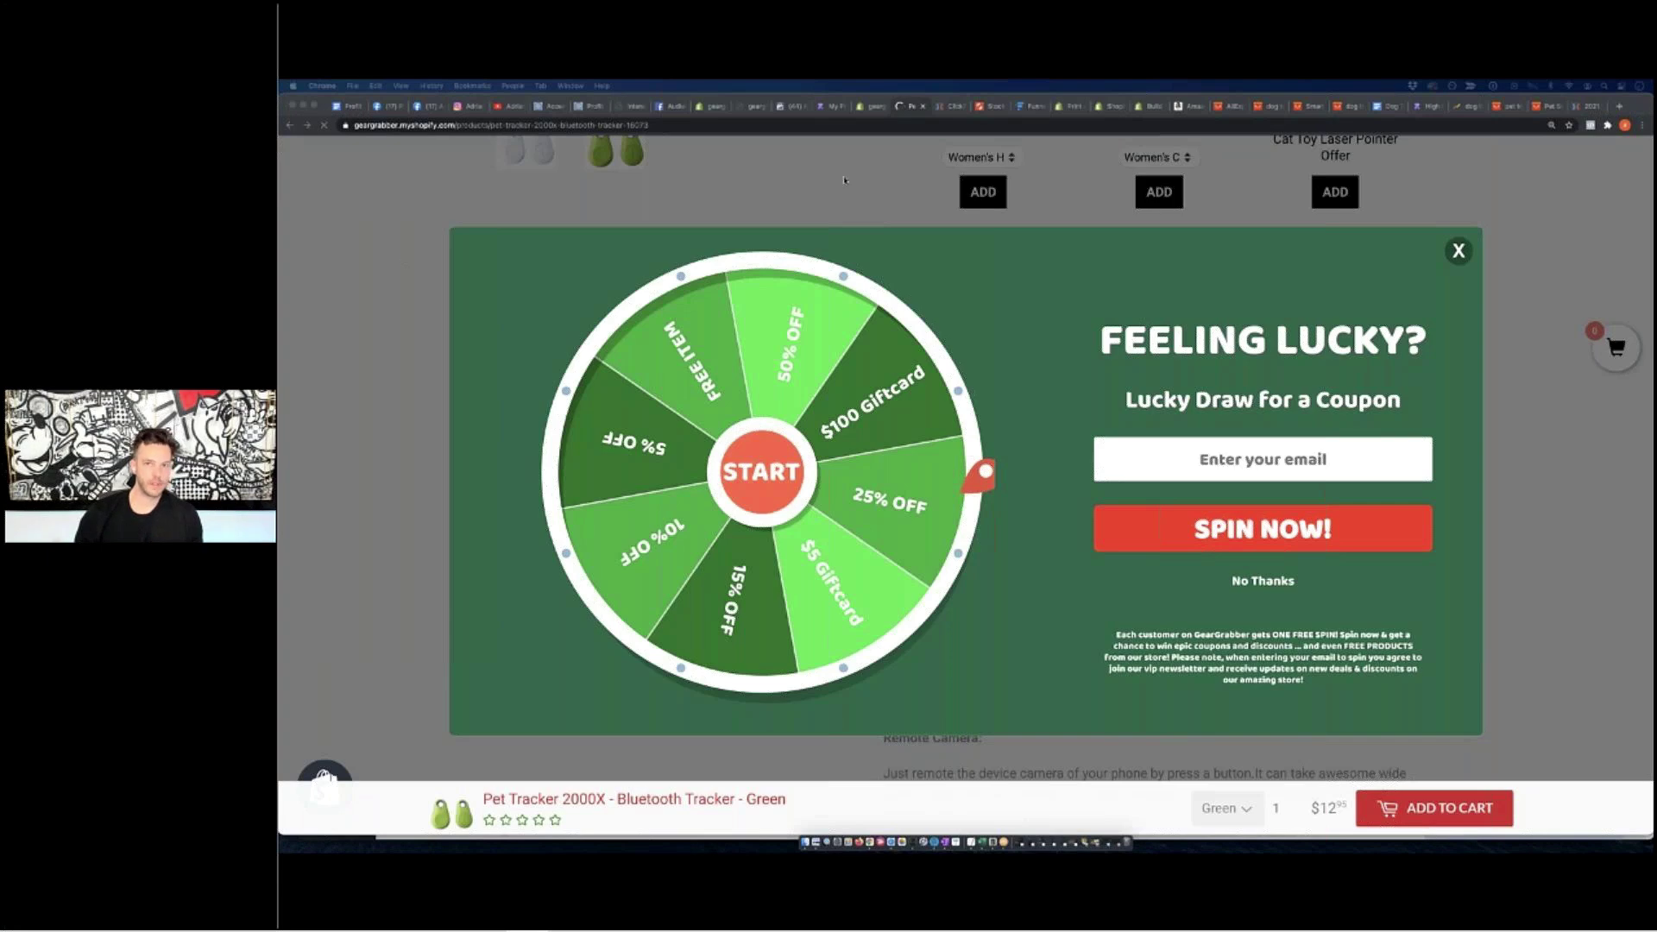
Return to the tracker's product page in the Shopify admin and read through its description for rewriting
left_click(874, 108)
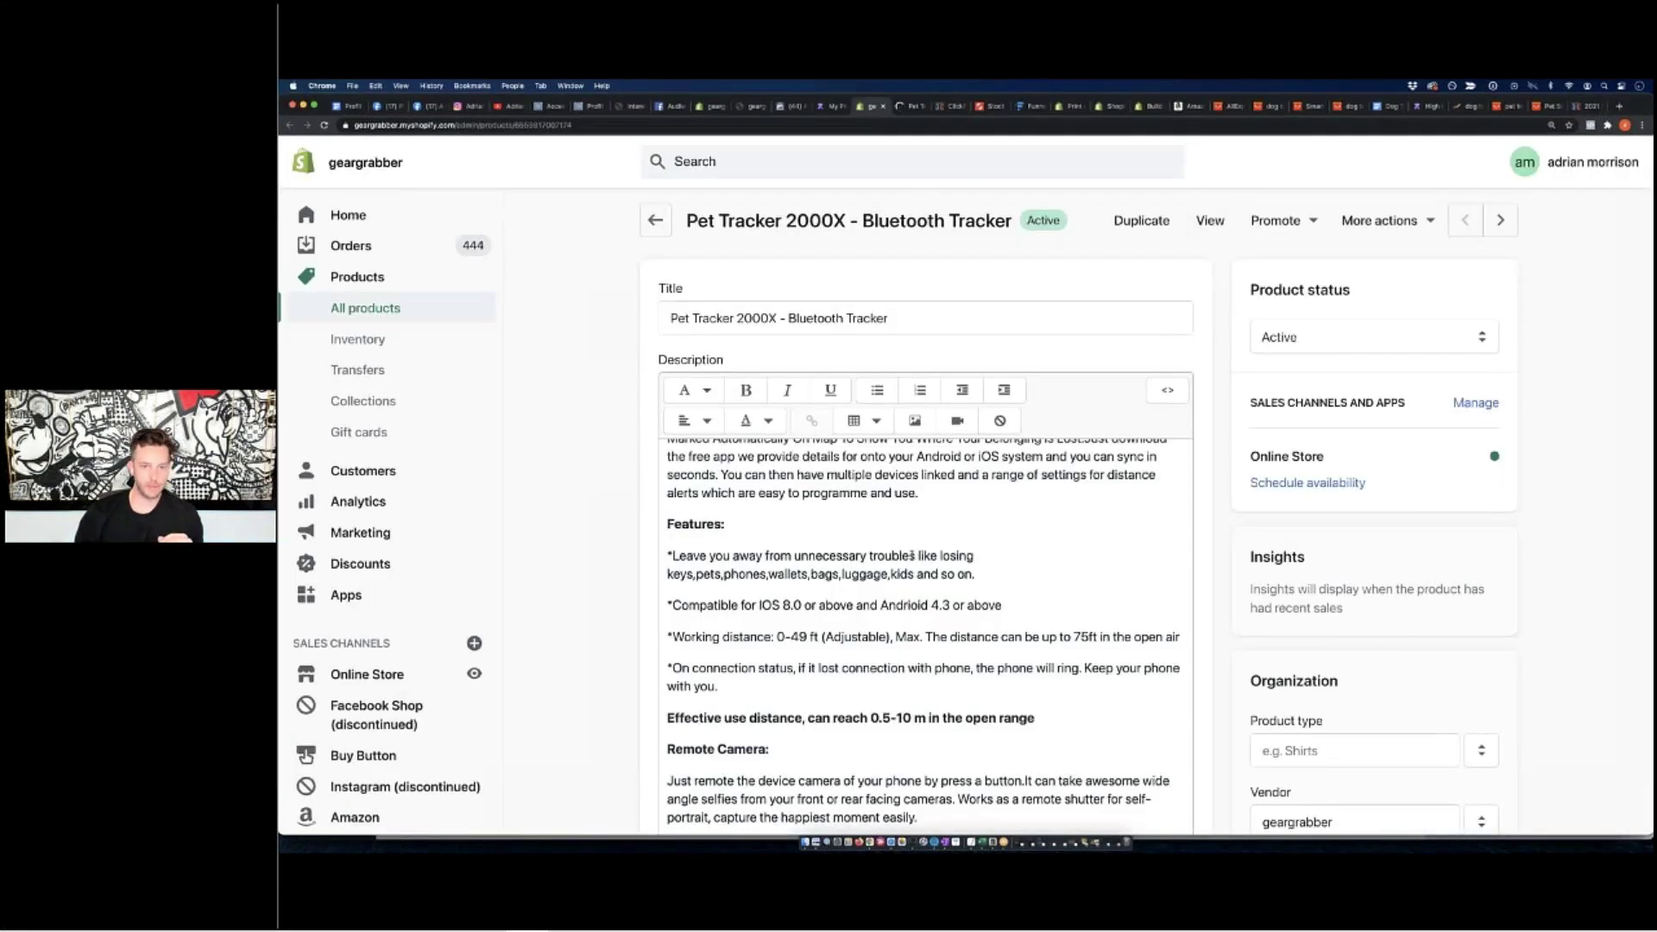
scroll(924, 561, "down", 3)
scroll(923, 518, "up", 2)
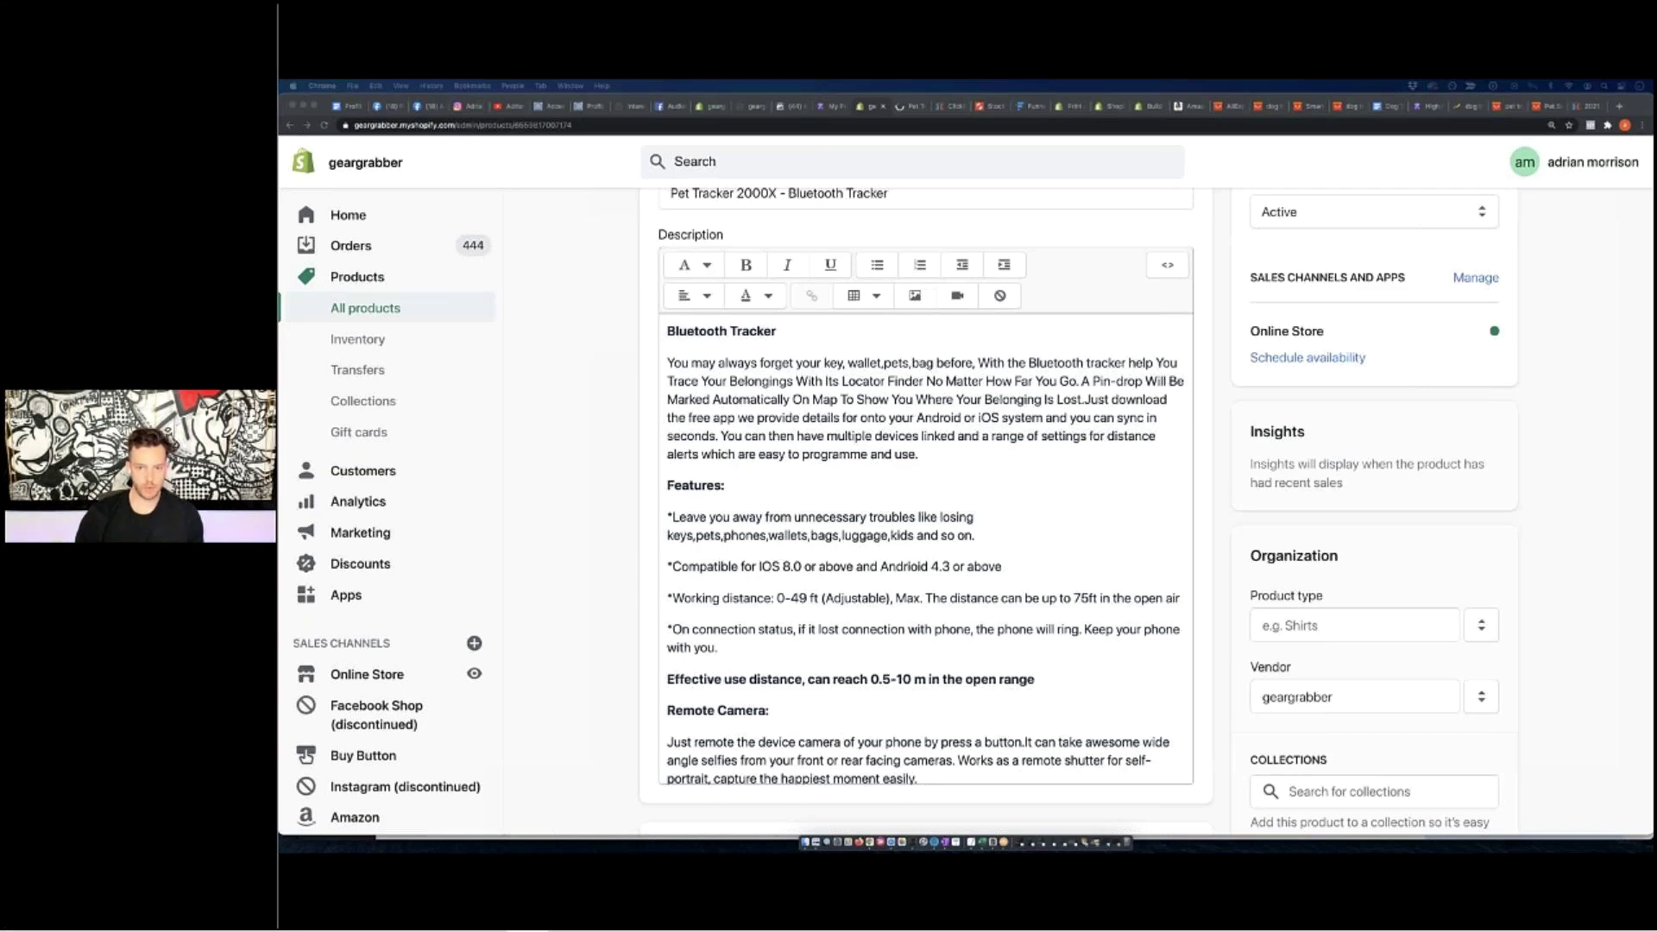
scroll(993, 617, "down", 2)
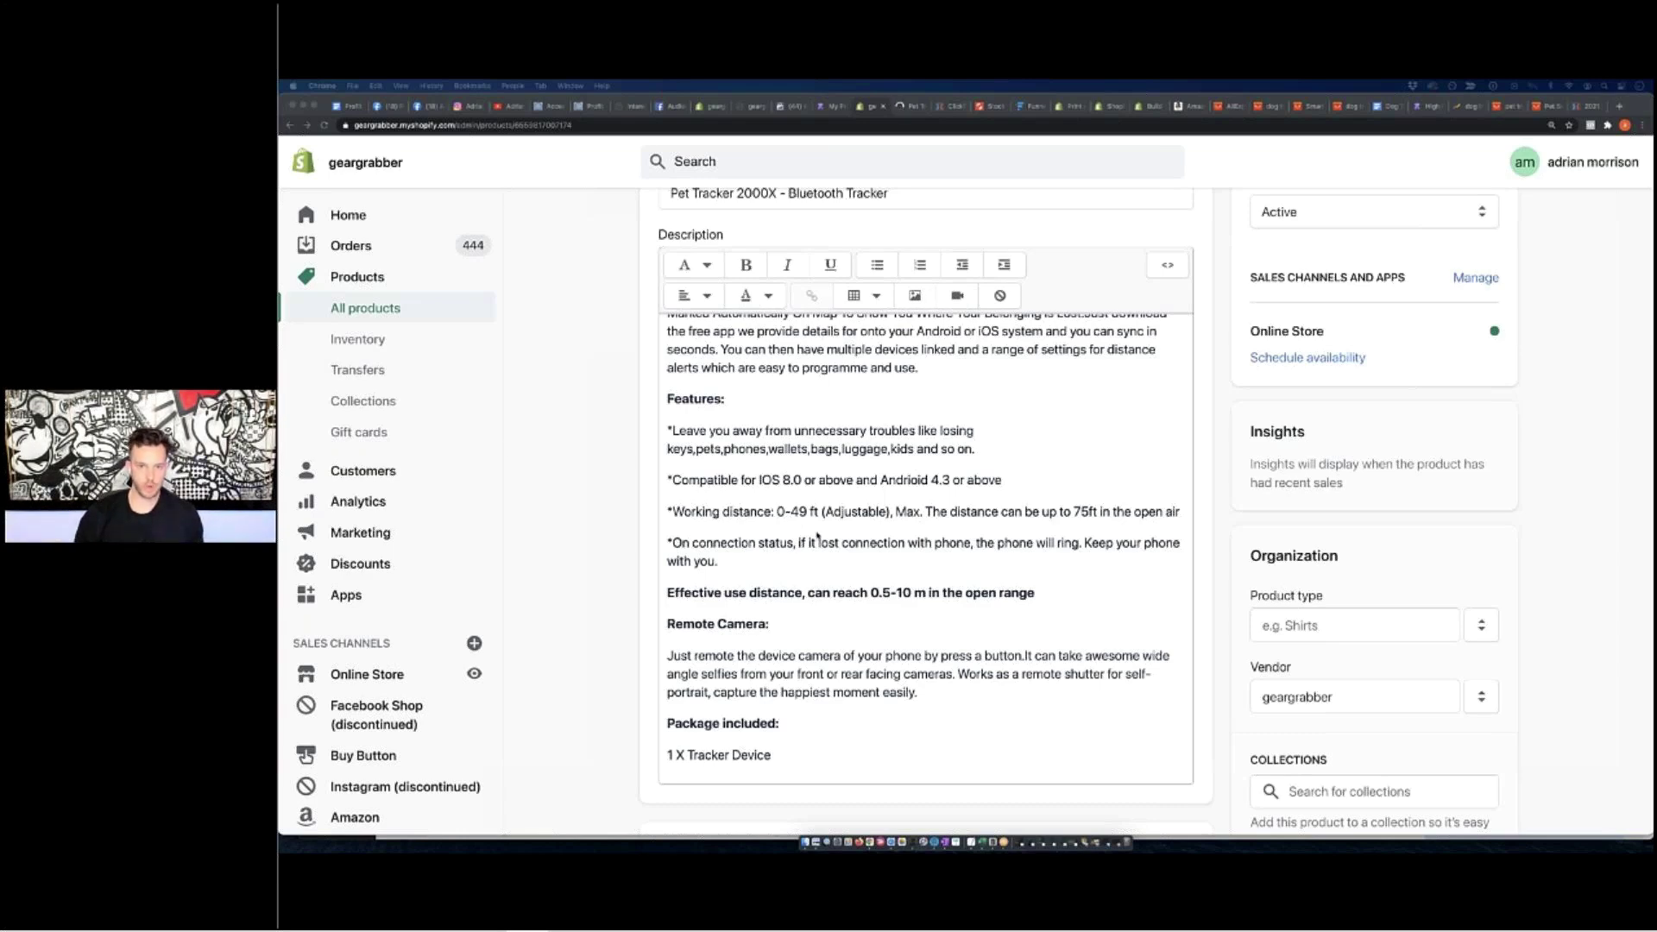
scroll(817, 537, "up", 3)
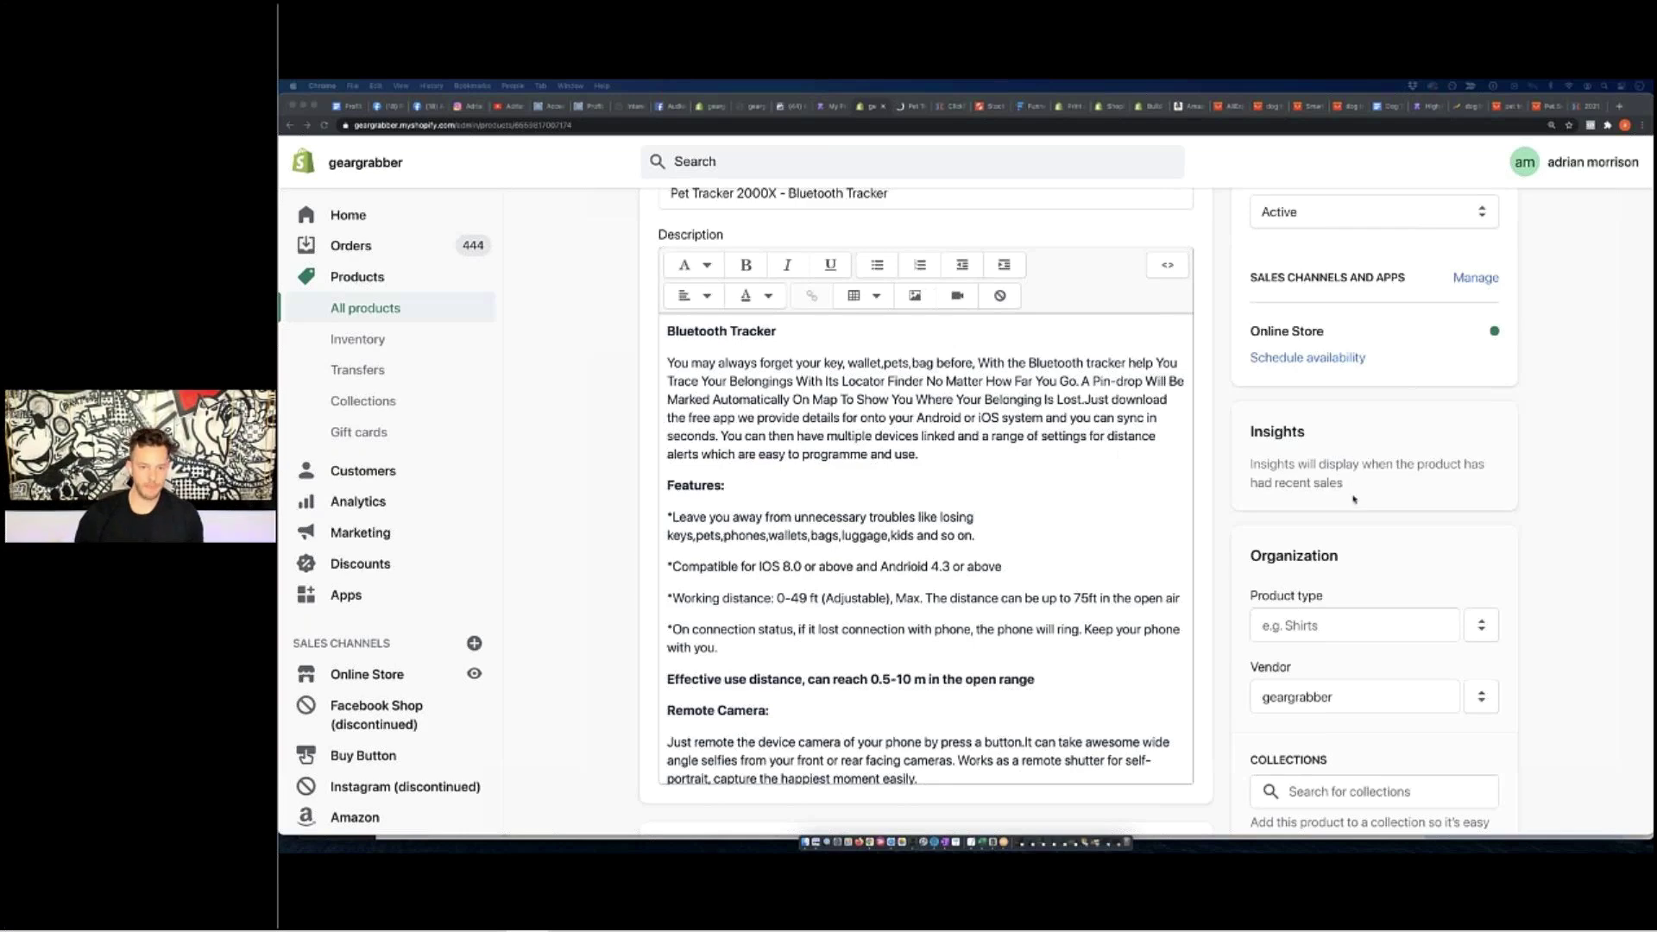
scroll(1040, 500, "down", 2)
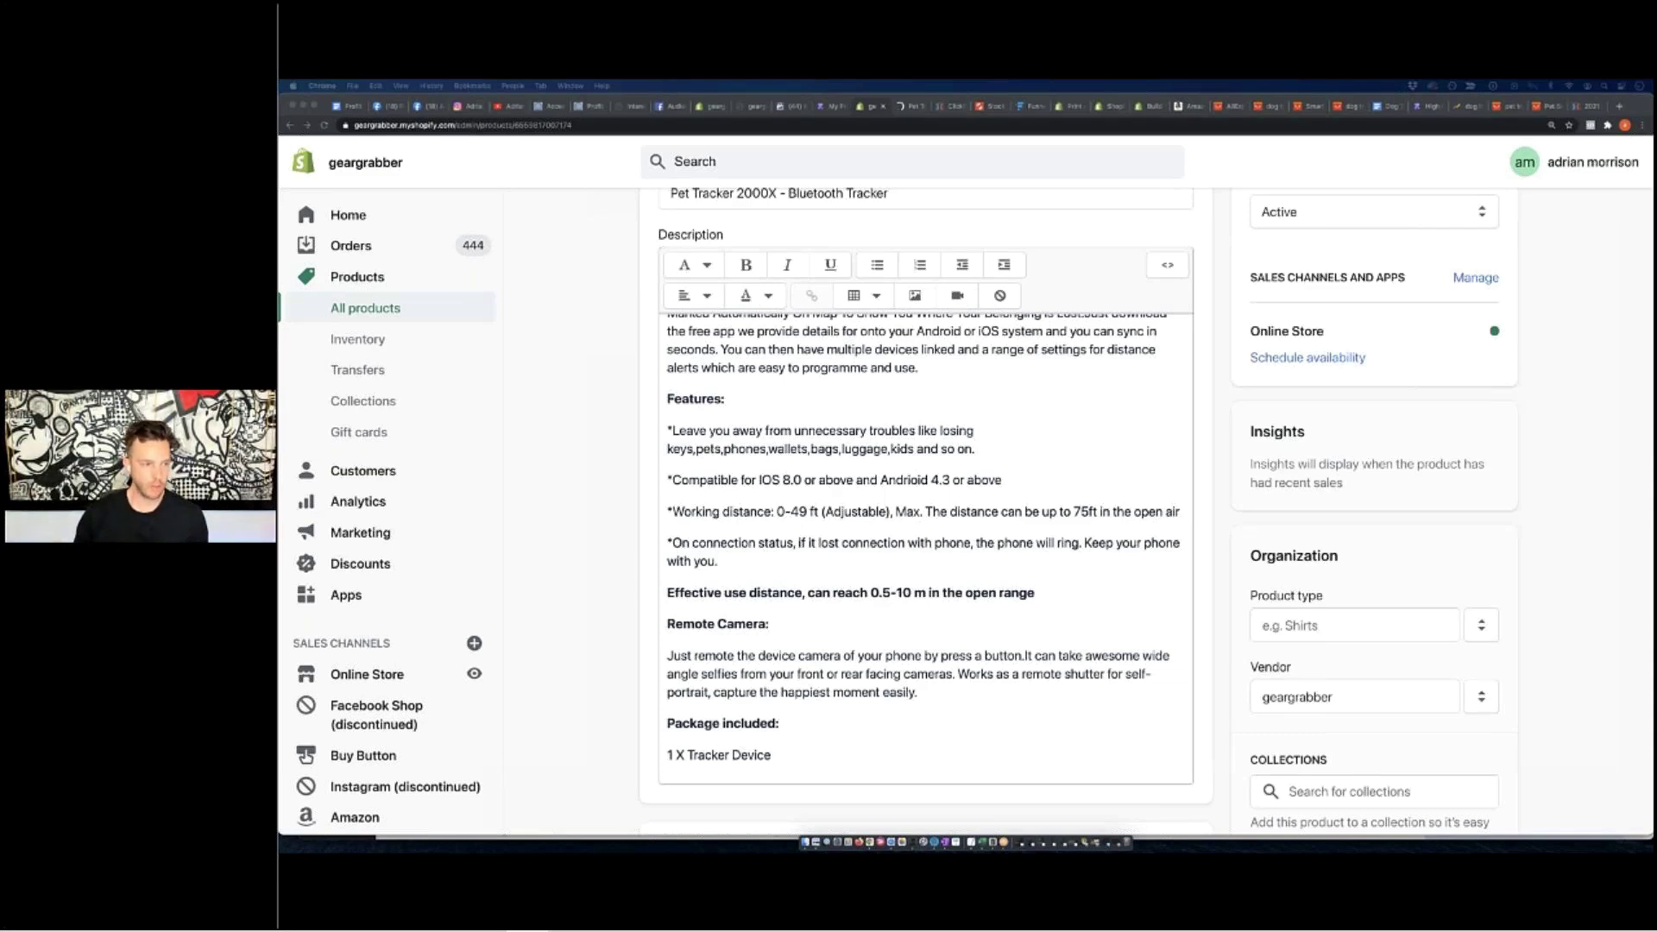
scroll(741, 404, "up", 3)
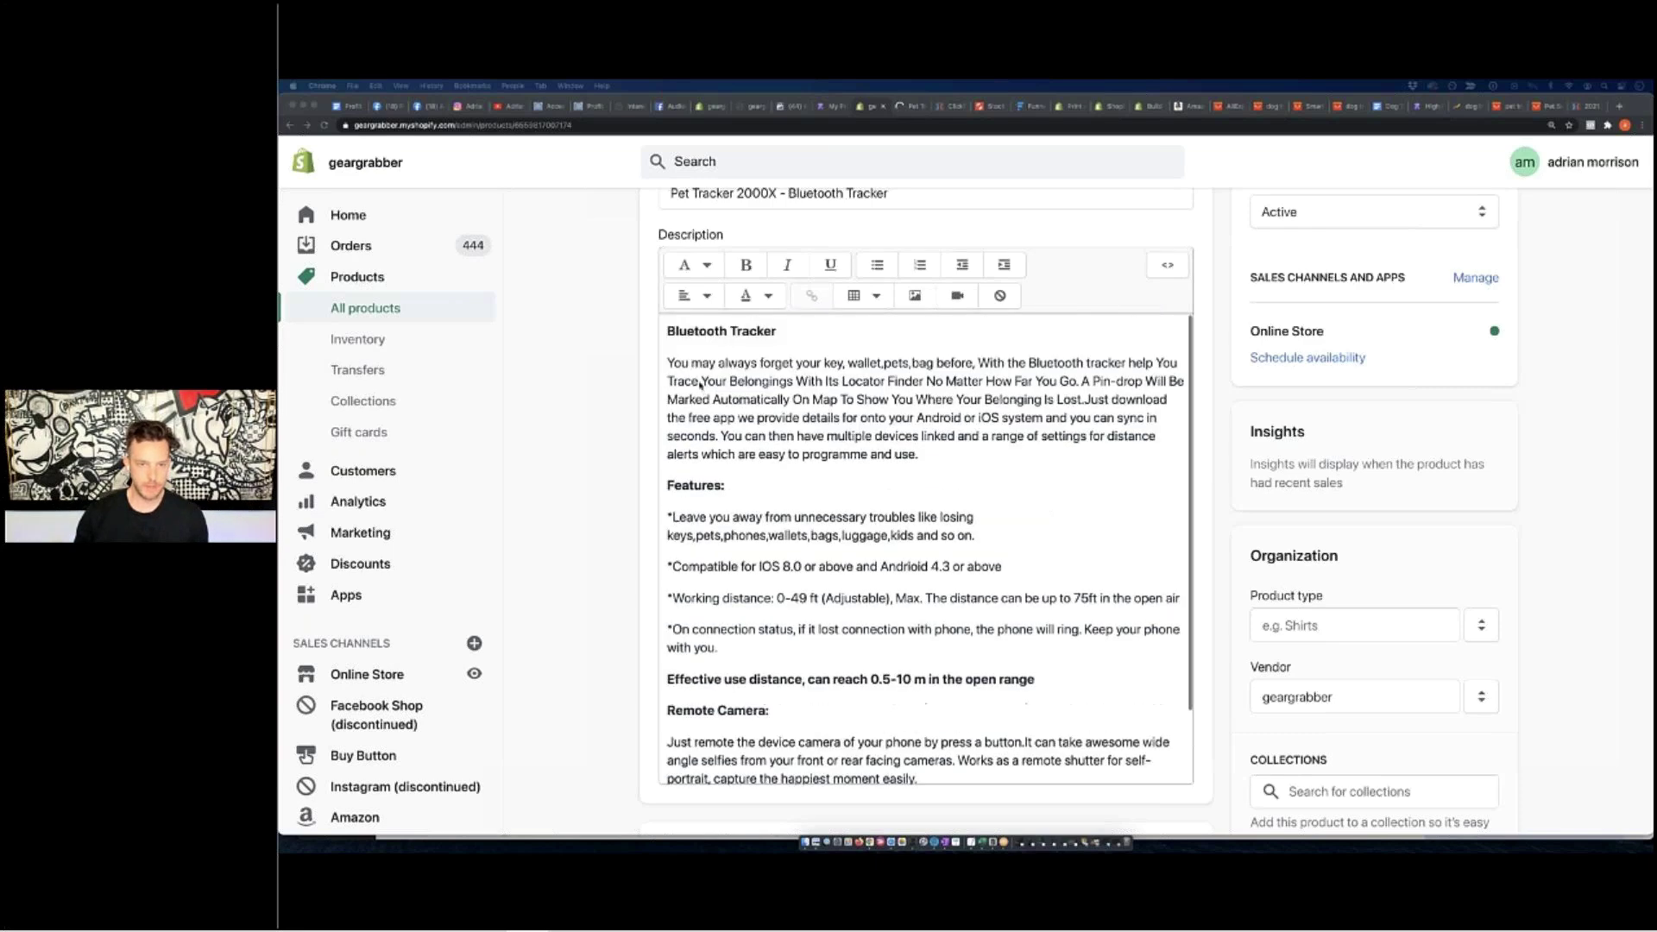
Remove the Bluetooth Tracker heading, the introductory paragraph and the Features heading from the product description
left_click_drag(926, 457, 667, 331)
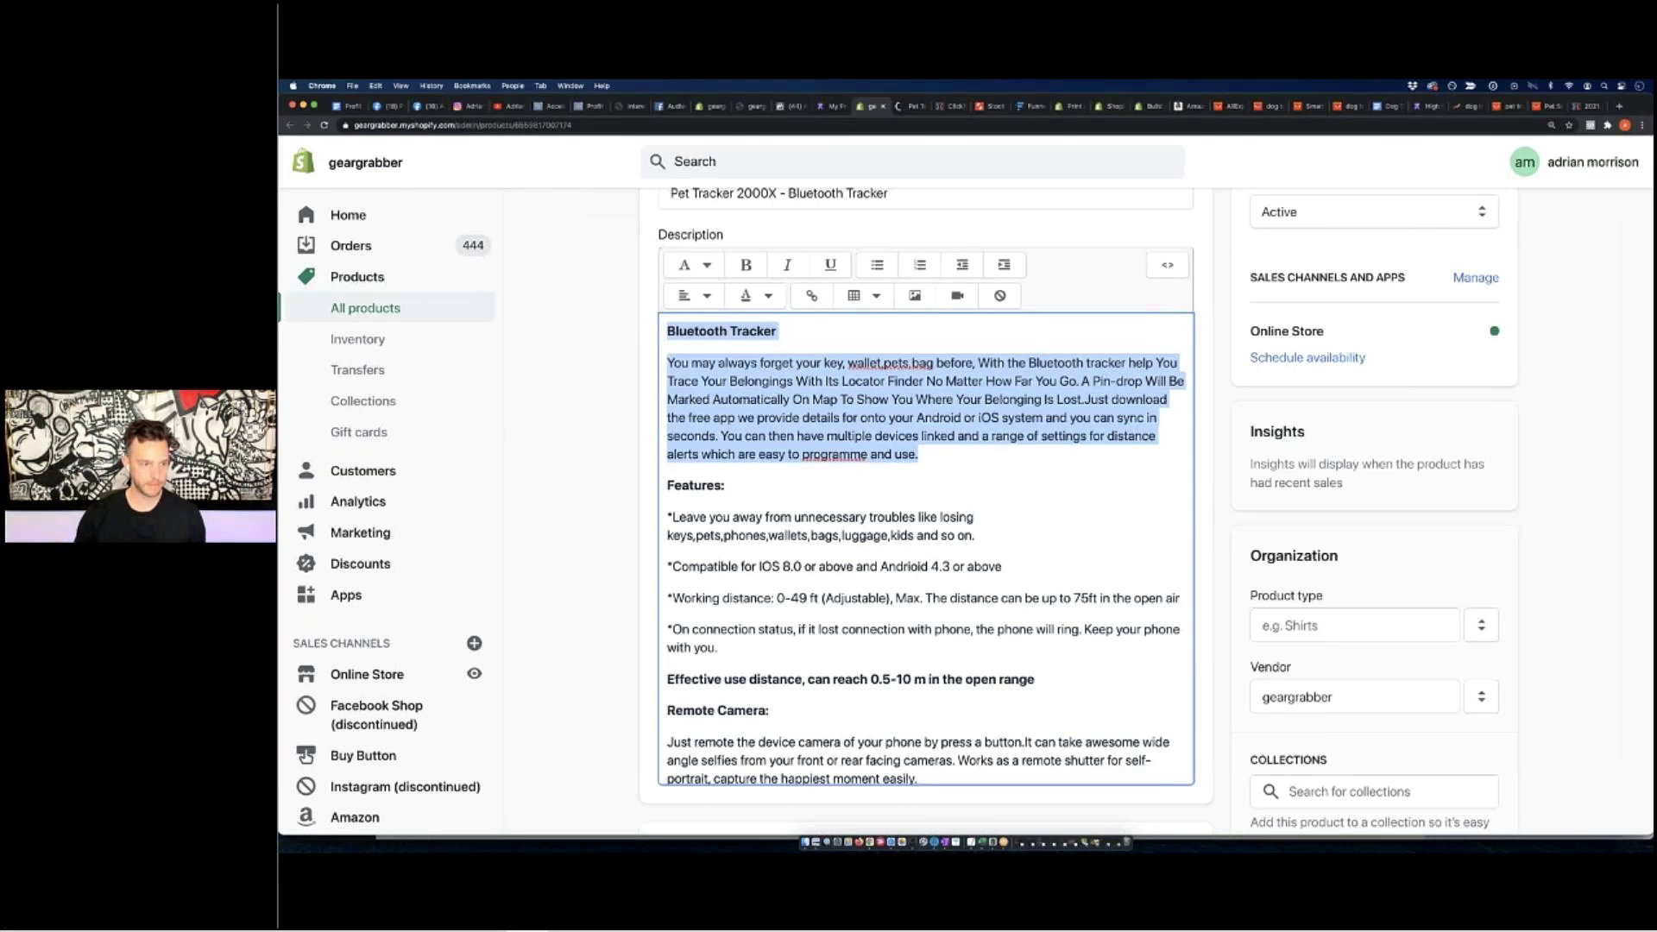
scroll(926, 518, "down", 2)
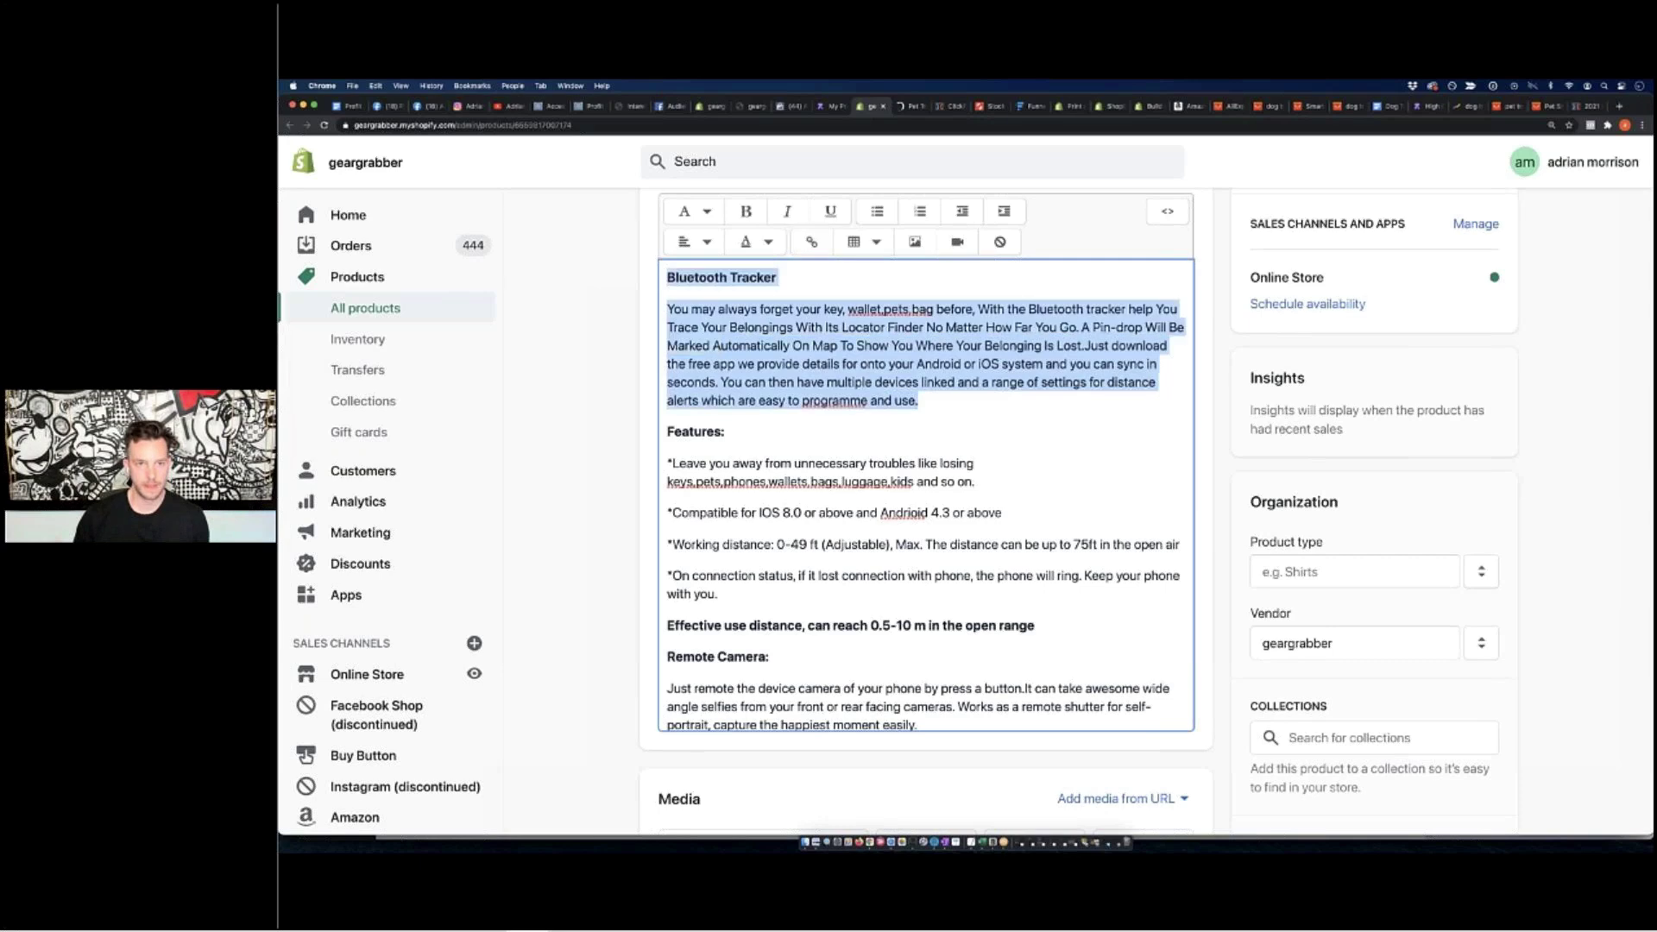
type("Did y")
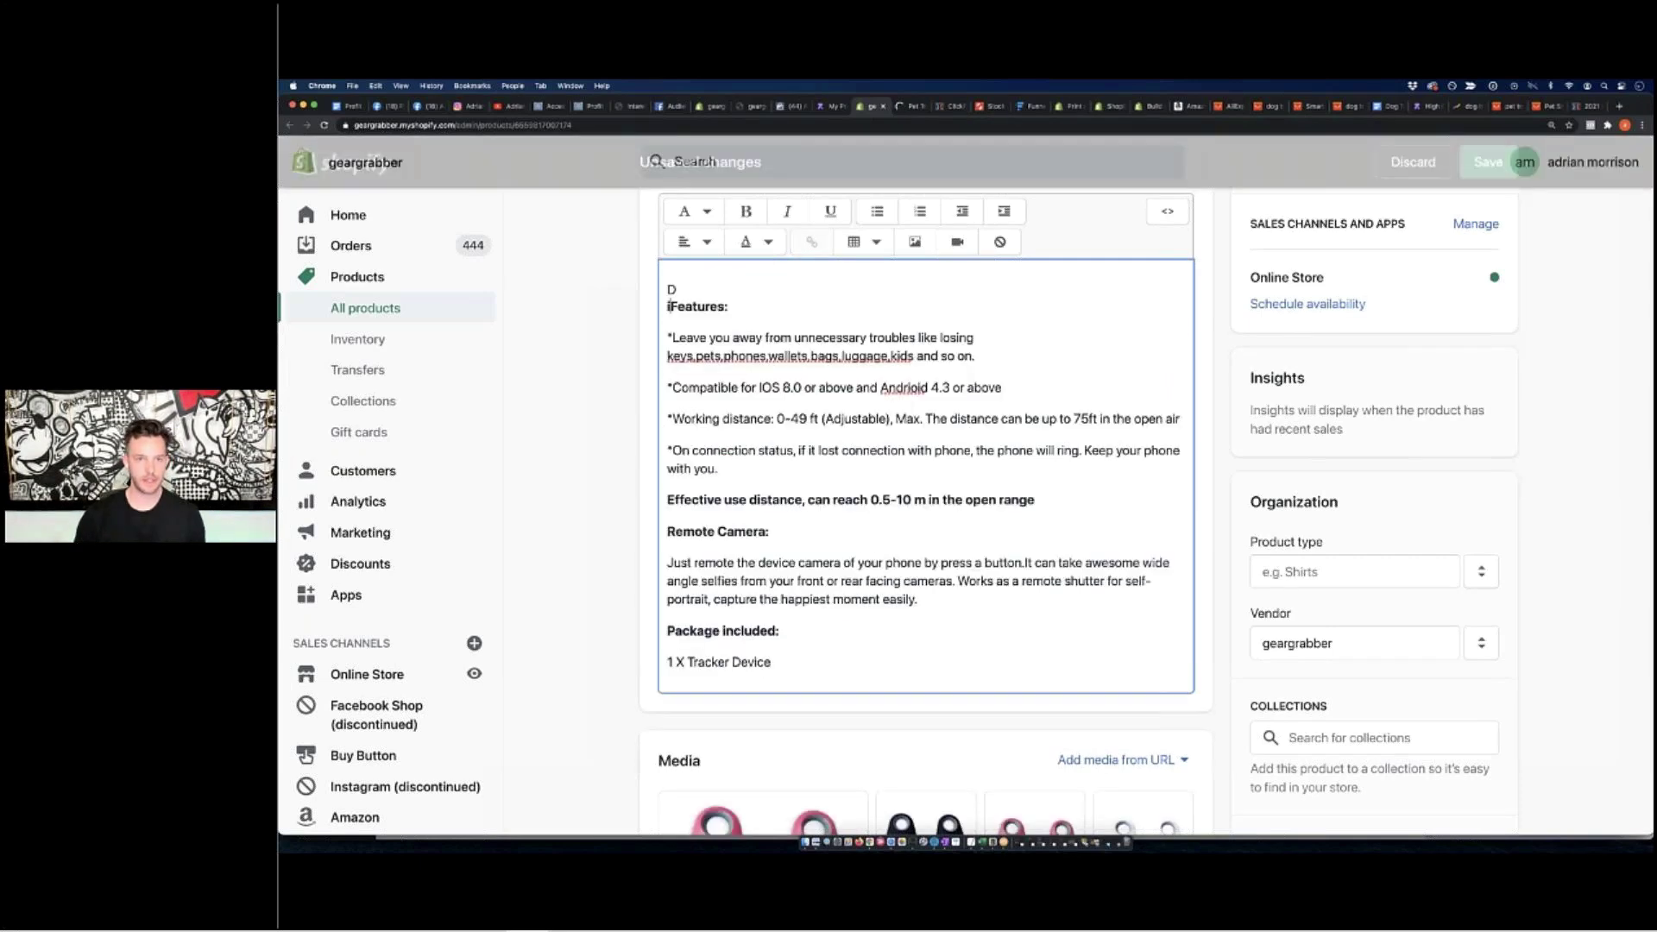
left_click_drag(751, 307, 670, 288)
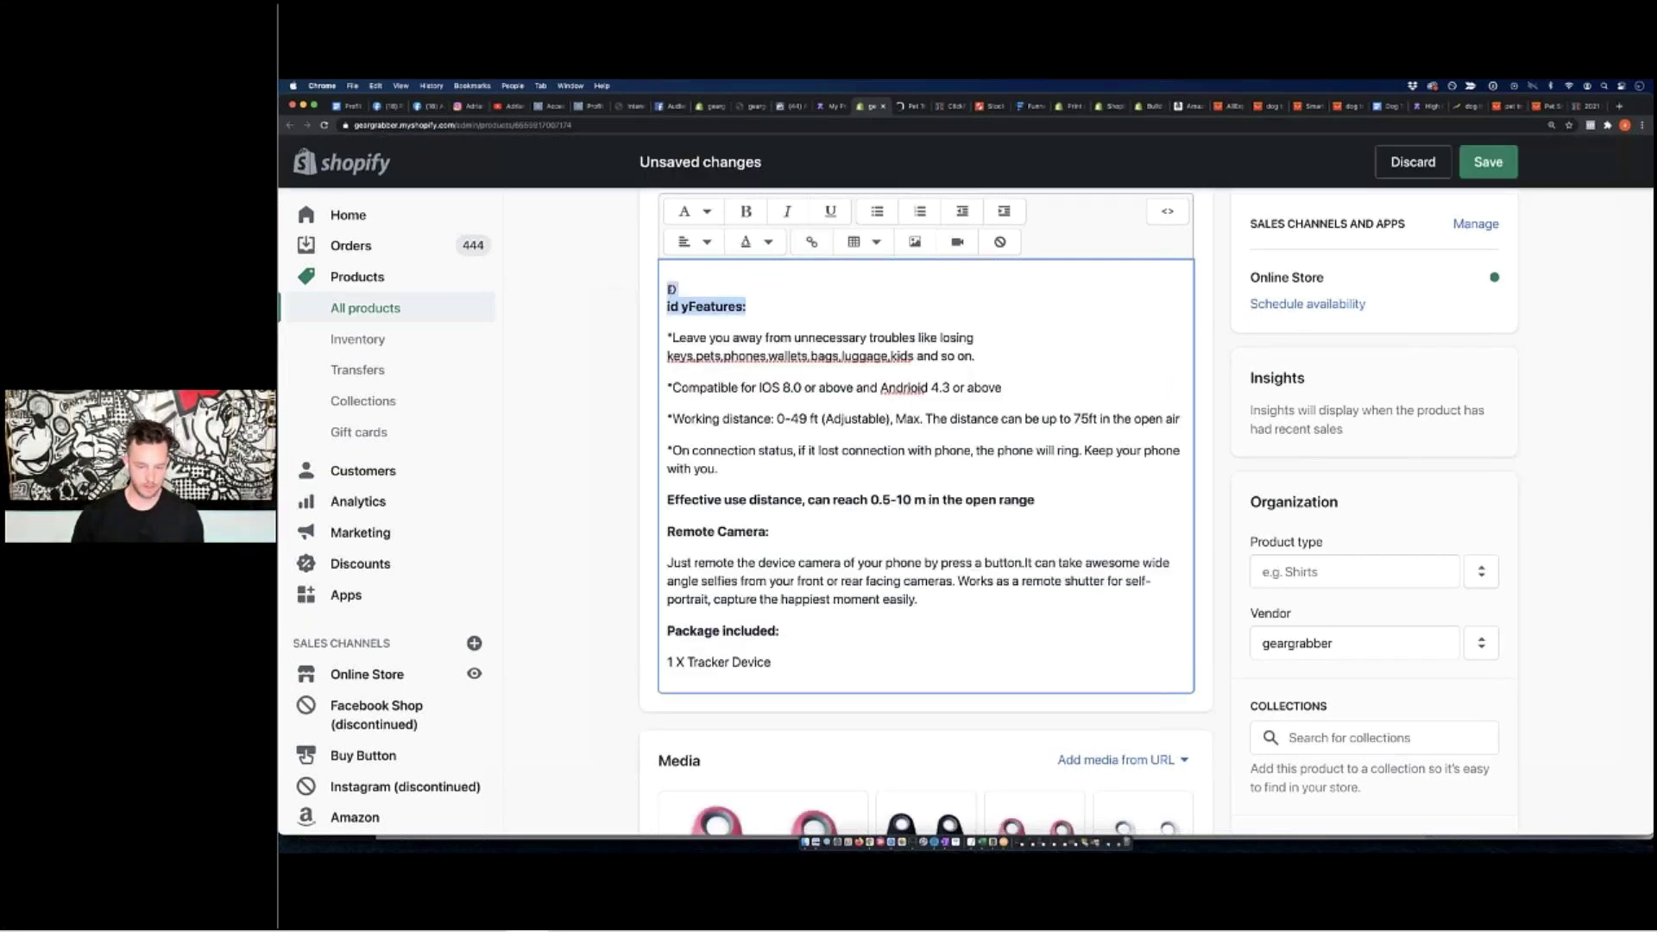
left_click(763, 304)
key("BackSpace")
key("BackSpace")
key("BackSpace")
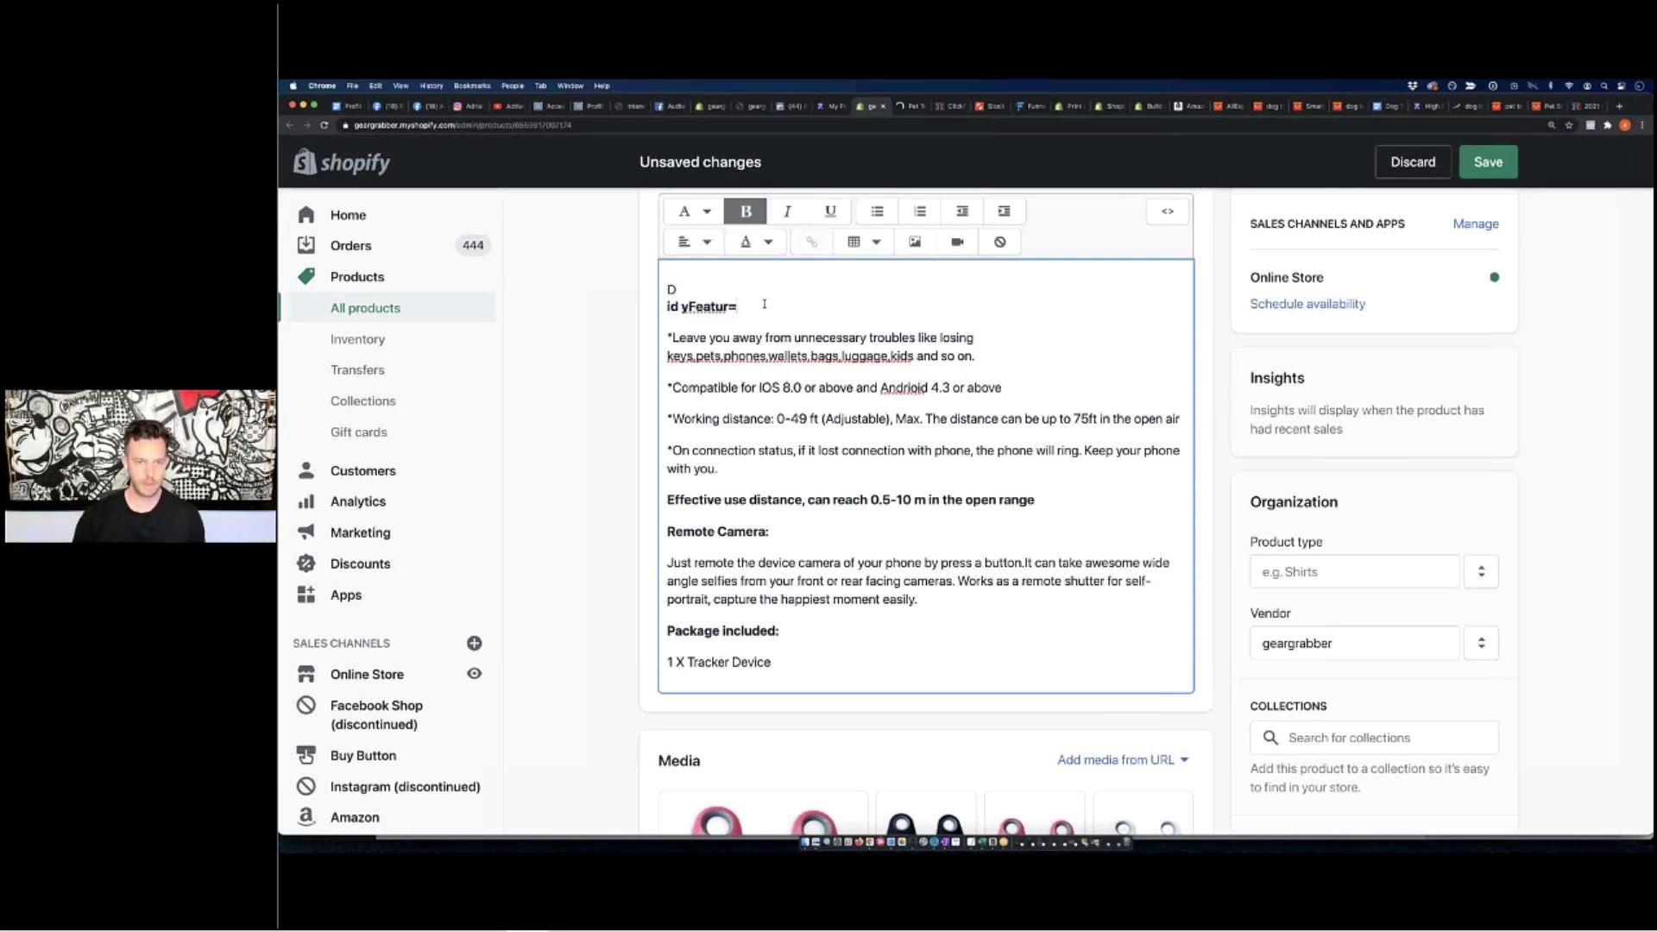
key("BackSpace")
key("BackSpace")
key("BackSpace")
key("BackSpace")
key("BackSpace")
key("BackSpace")
key("BackSpace")
key("BackSpace")
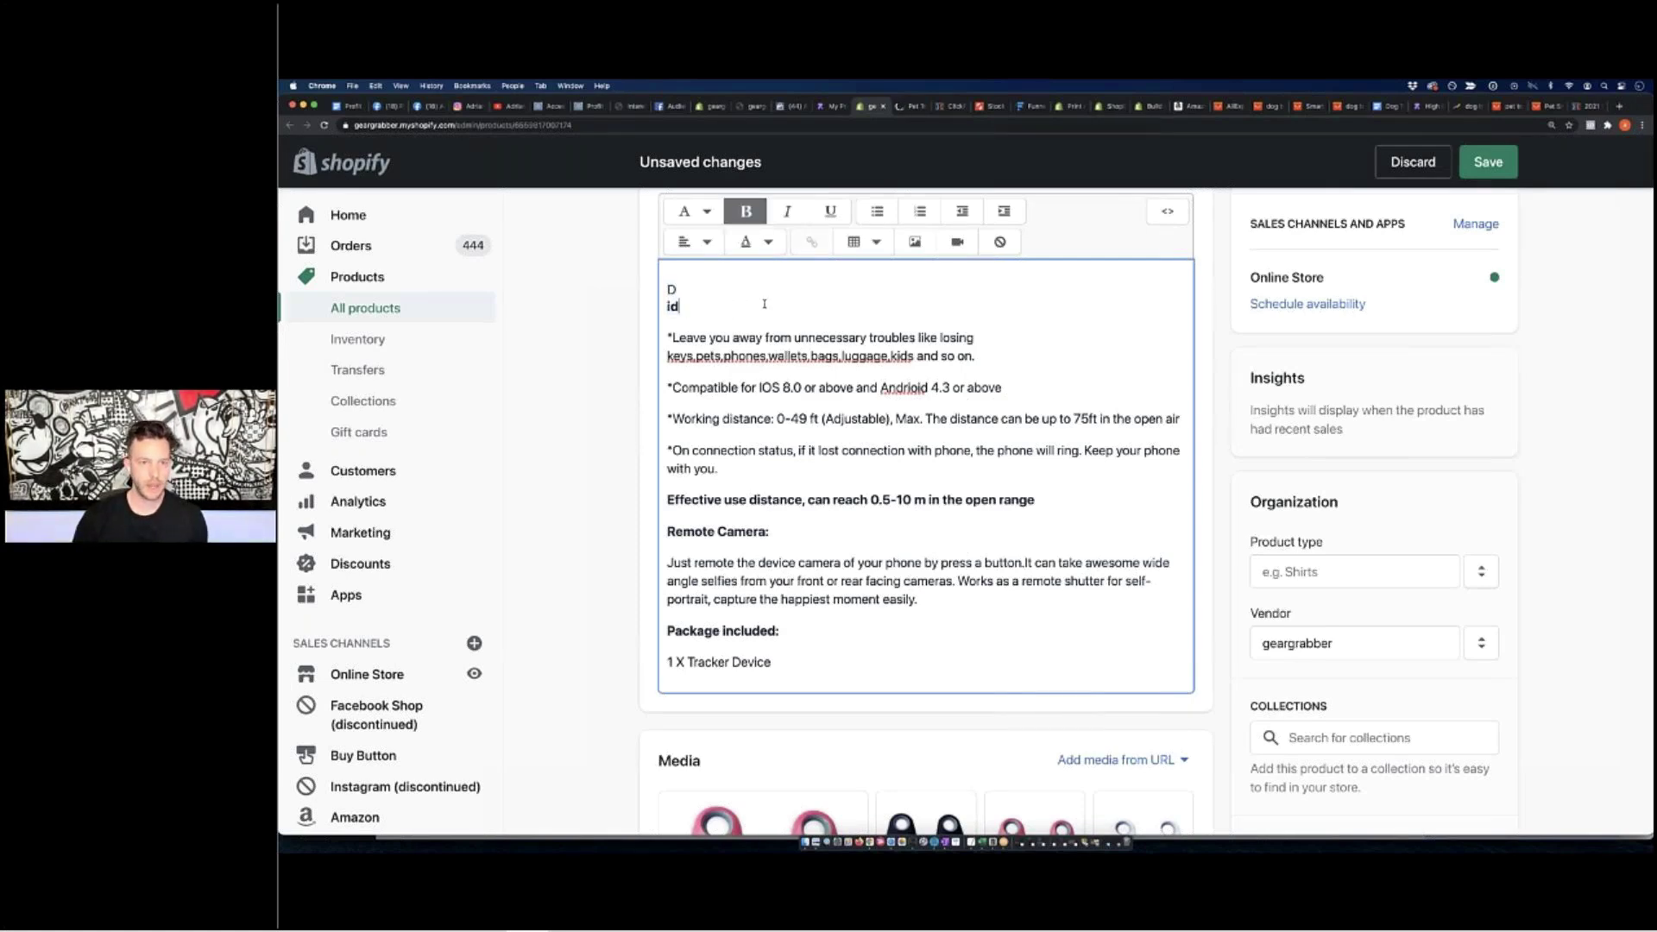
key("BackSpace")
key("BackSpace")
key("BackSpace")
key("BackSpace")
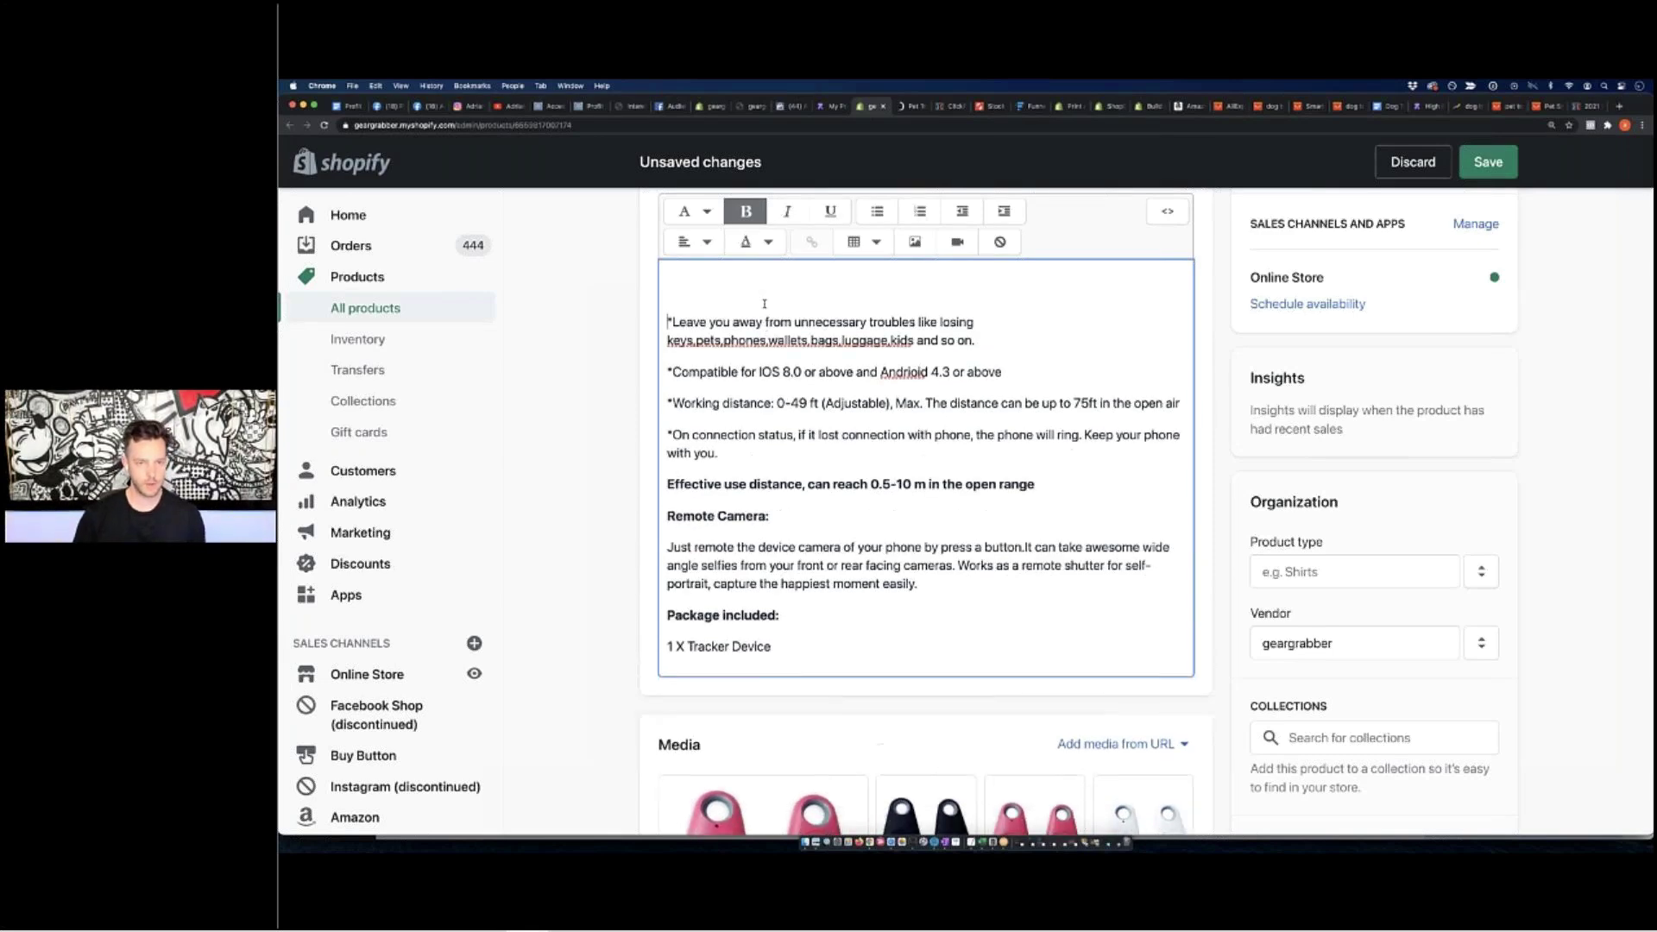
Write "Did you know over 4 Million Pets are lost every year?" as the opening line of the product description
type("Did you know over 5")
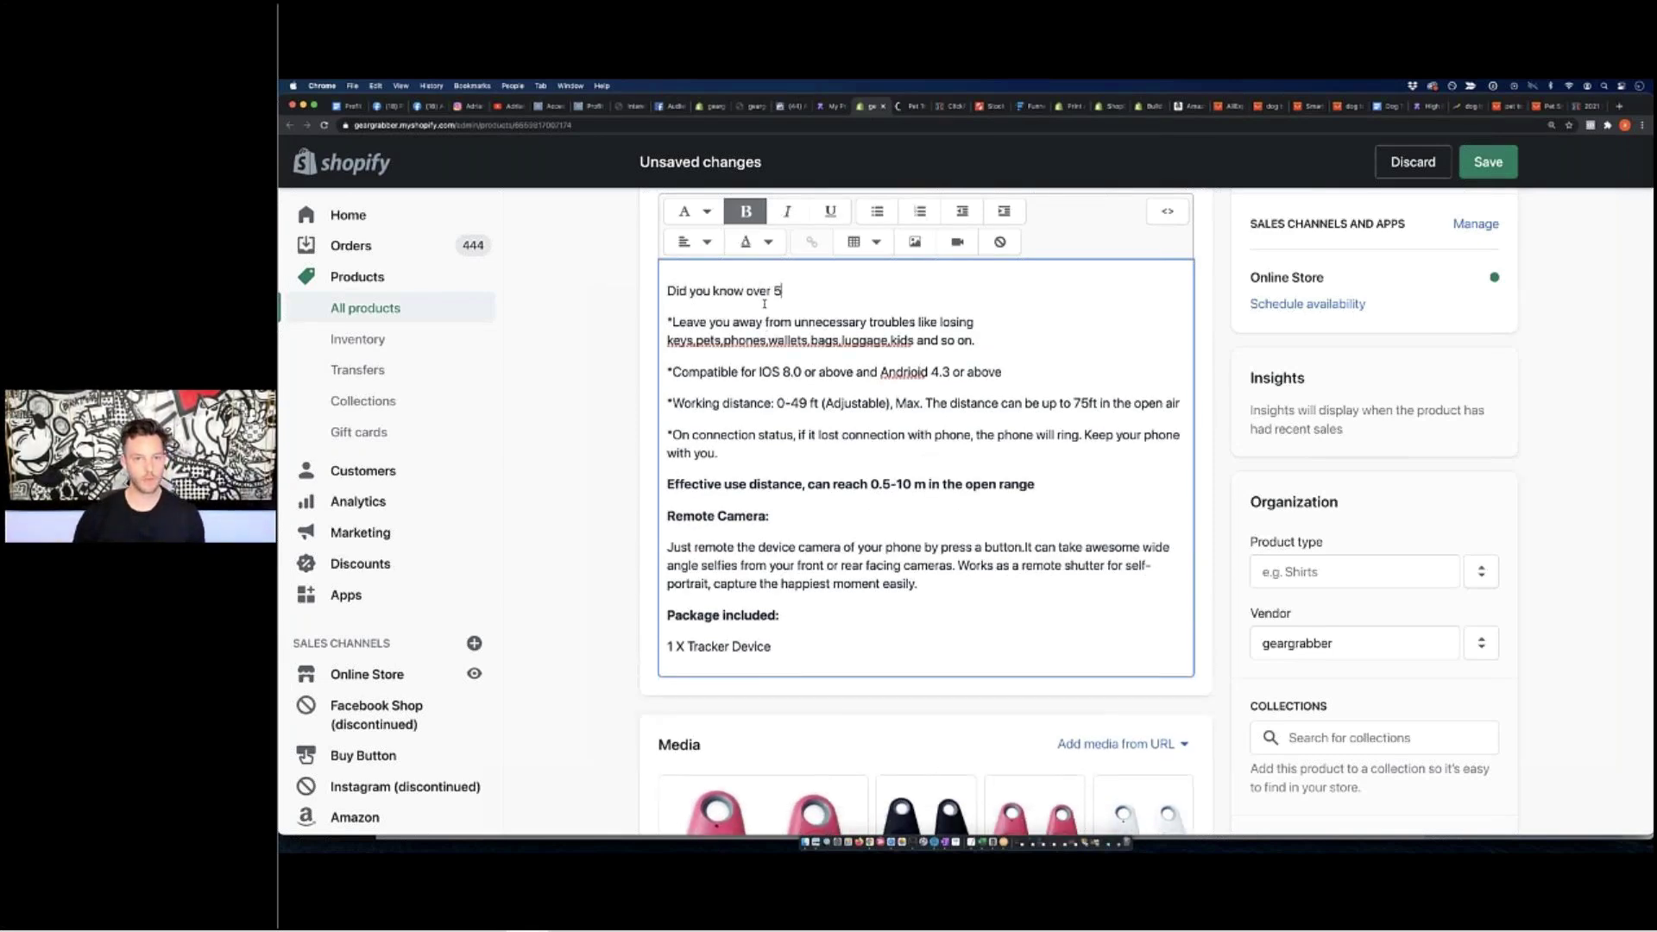
key("BackSpace")
type("4 Million Pets are lost ever")
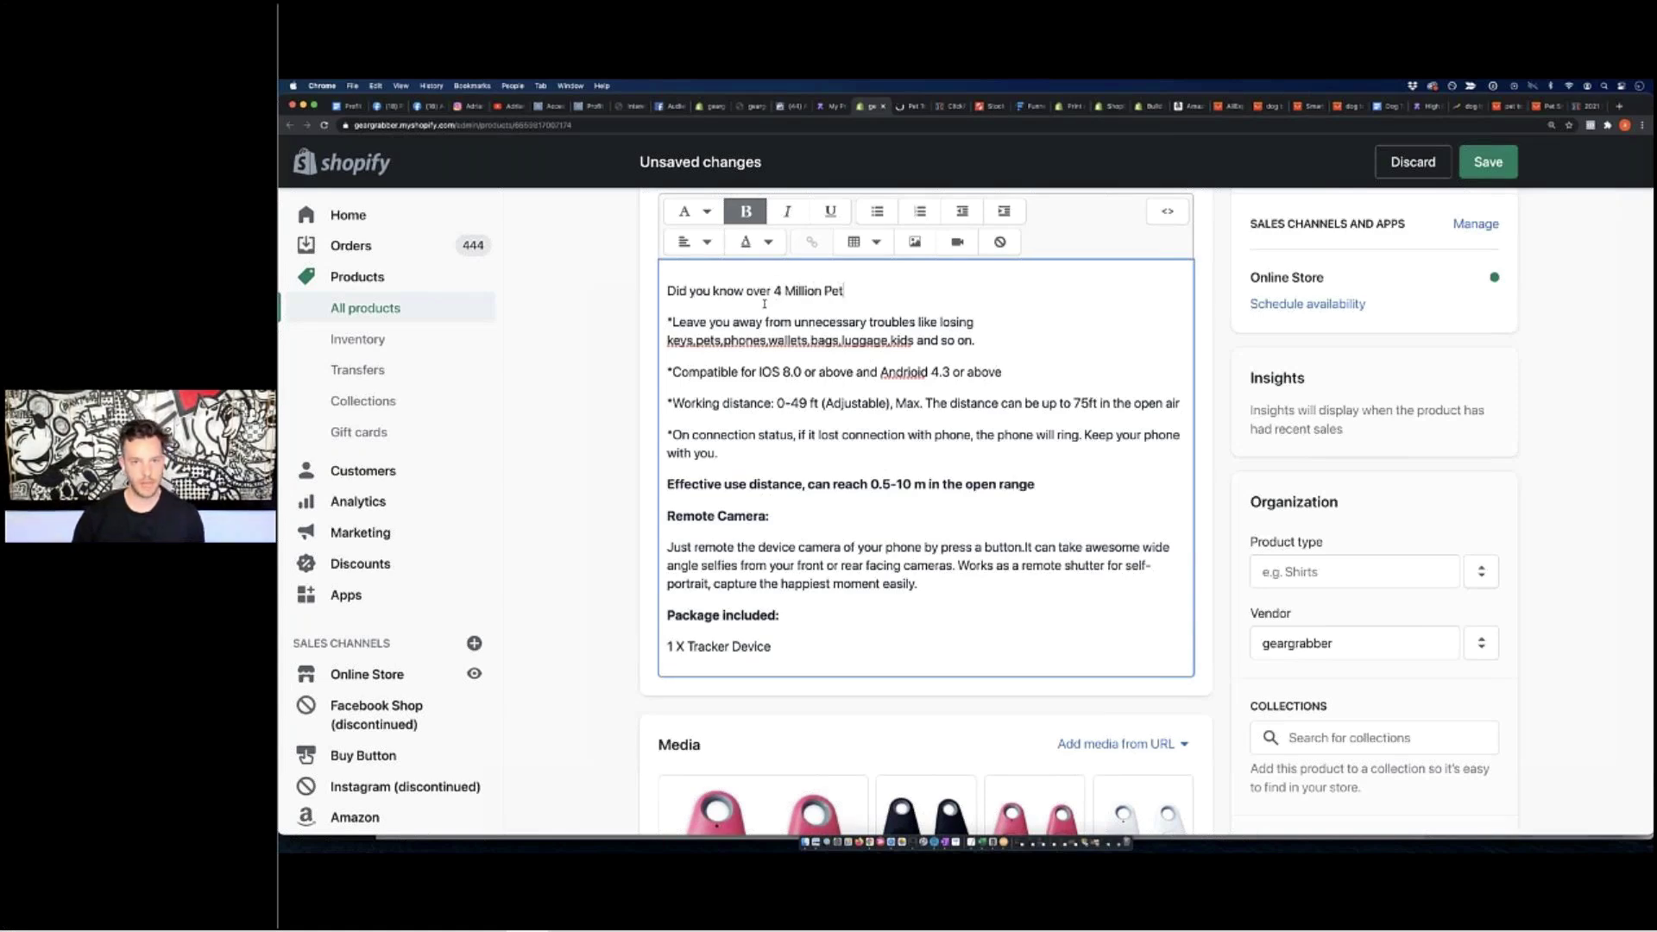
key("BackSpace")
key("BackSpace")
key("BackSpace")
key("BackSpace")
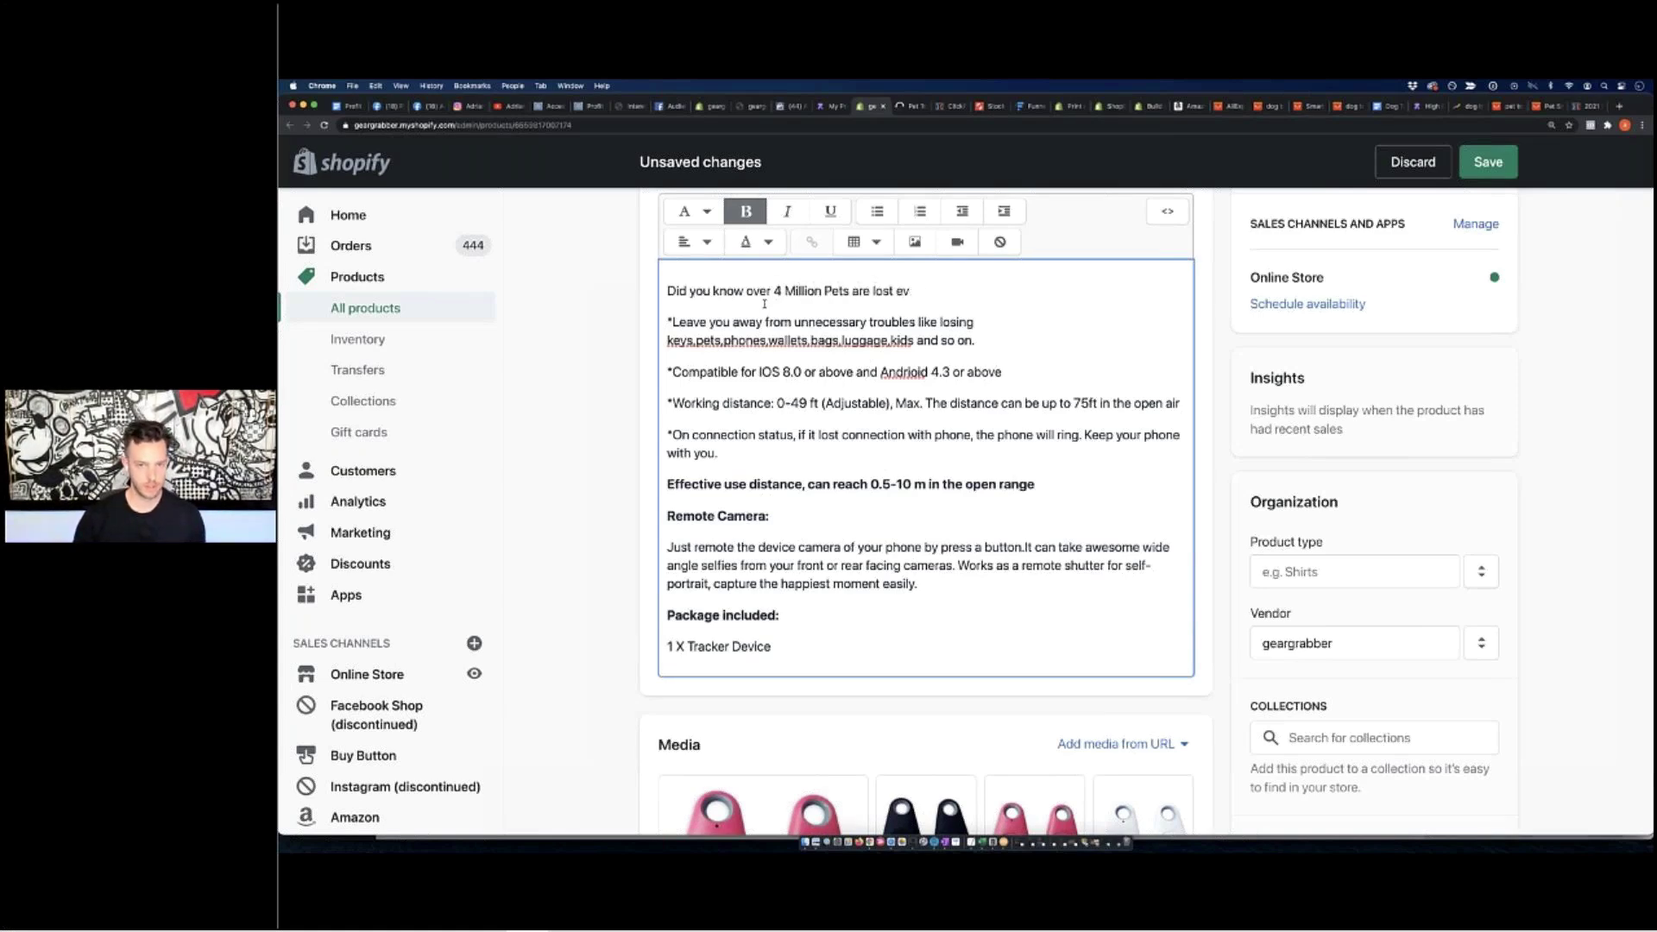
type("per y")
key("BackSpace")
key("BackSpace")
key("BackSpace")
key("BackSpace")
key("BackSpace")
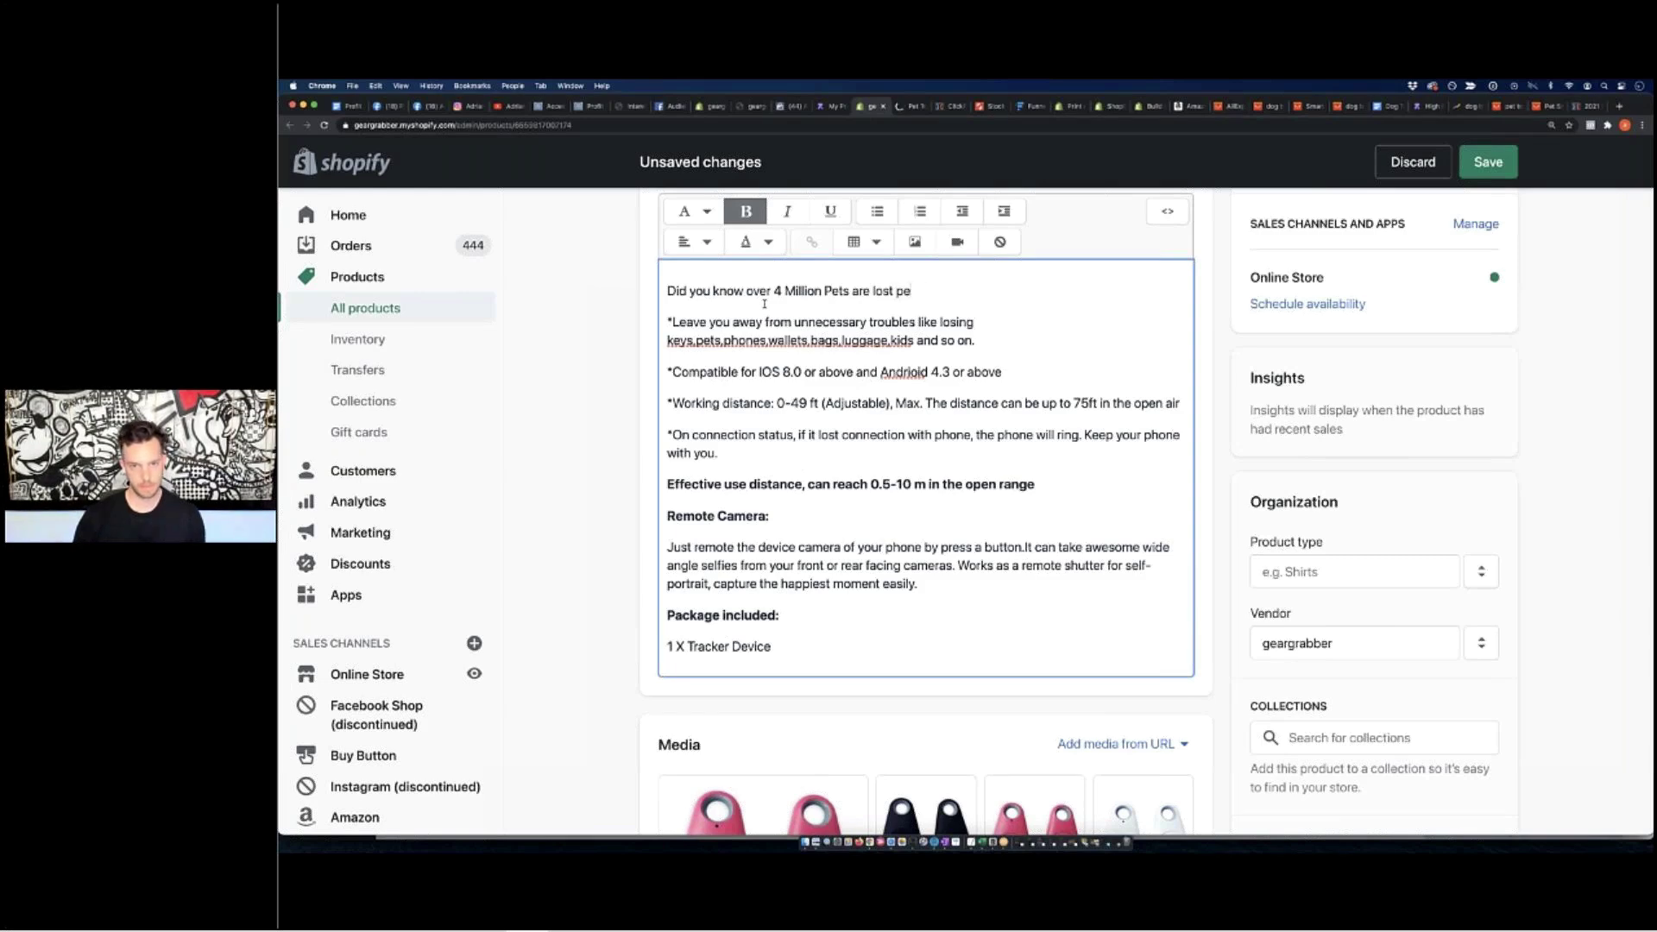
type("every year?")
Reword the opening question to say "up to" instead of "over" and add a plus sign after "4 Million"
left_click(775, 290)
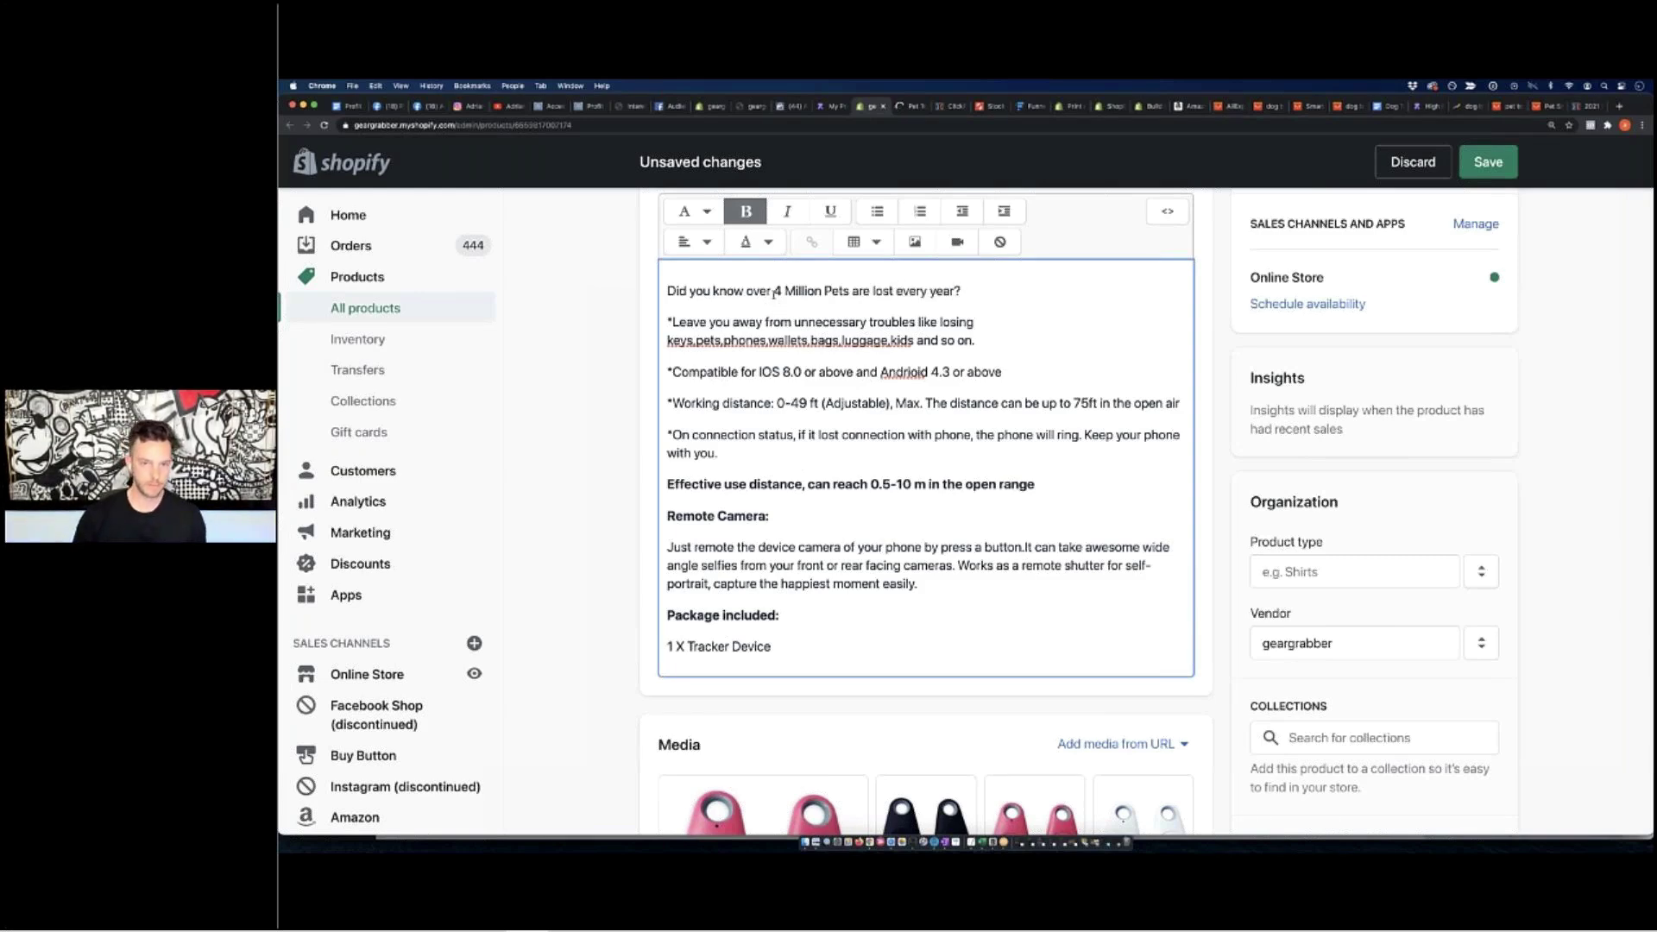
key("BackSpace")
key("BackSpace")
key("BackSpace")
key("BackSpace")
key("BackSpace")
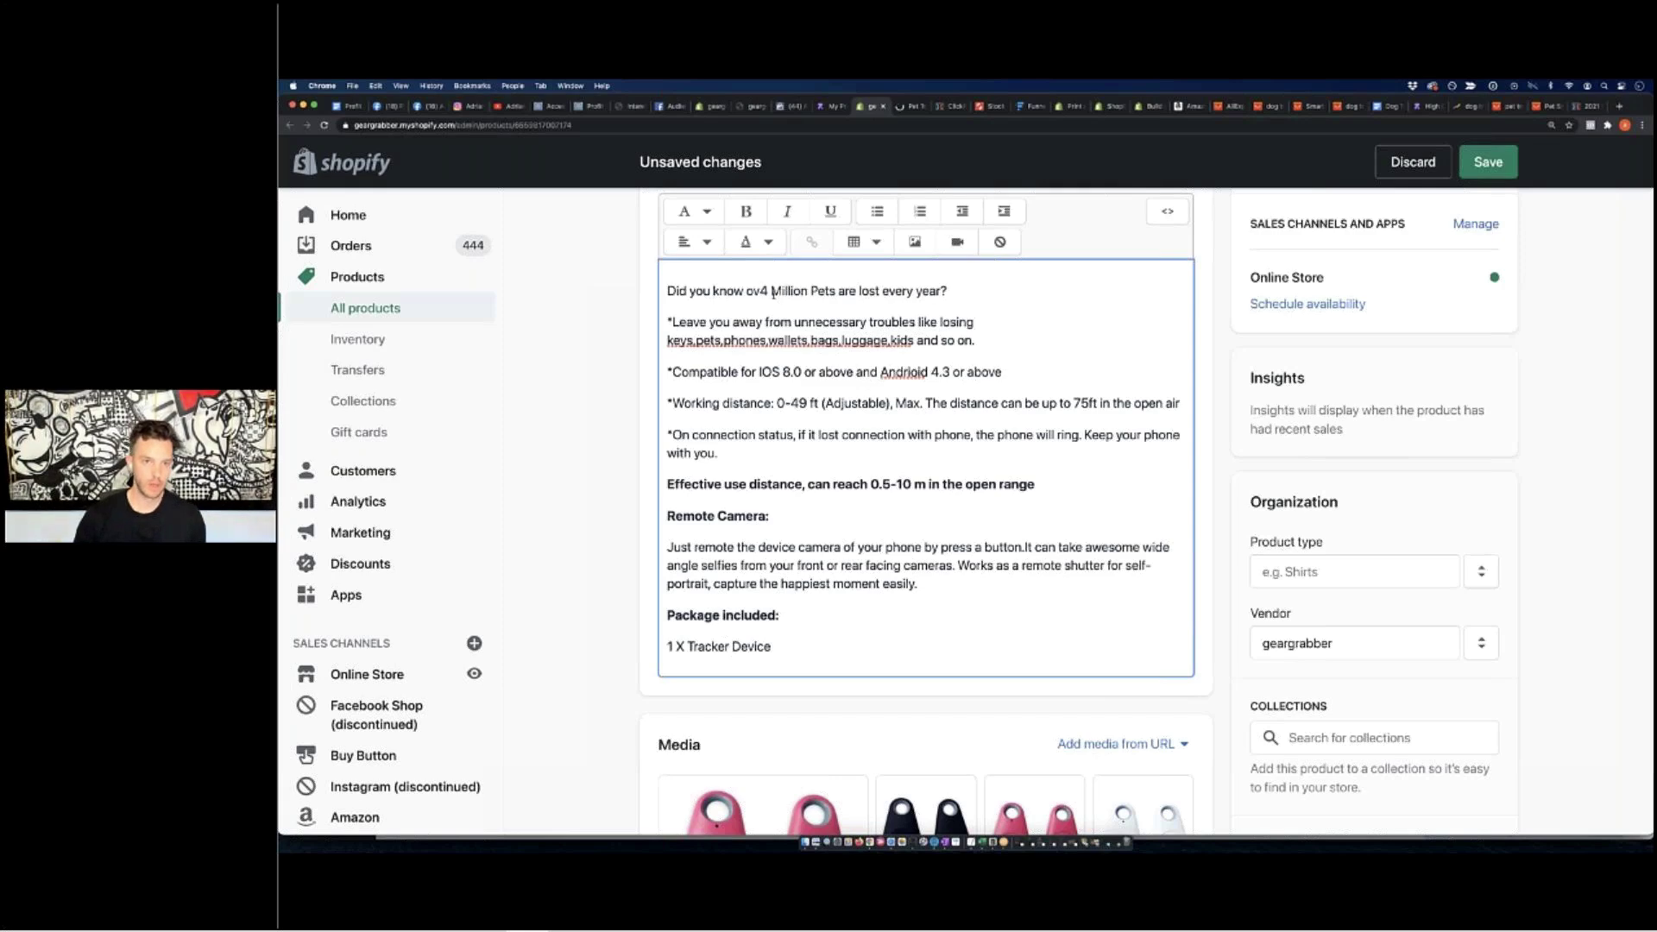
type("up to")
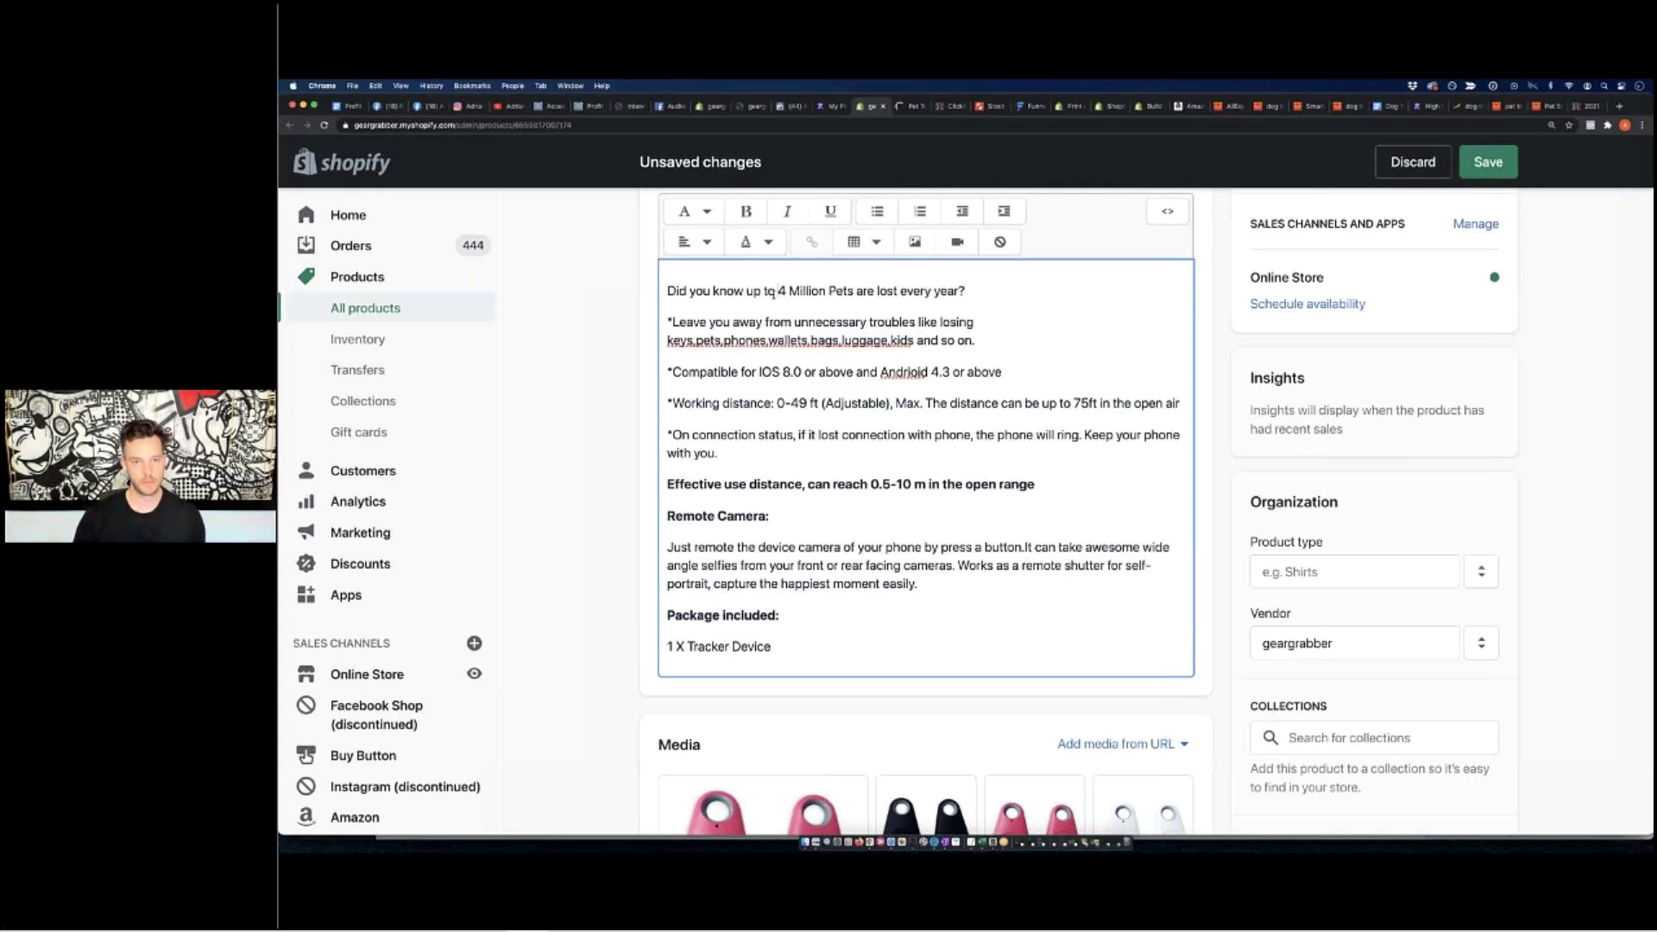
left_click(825, 291)
type("+")
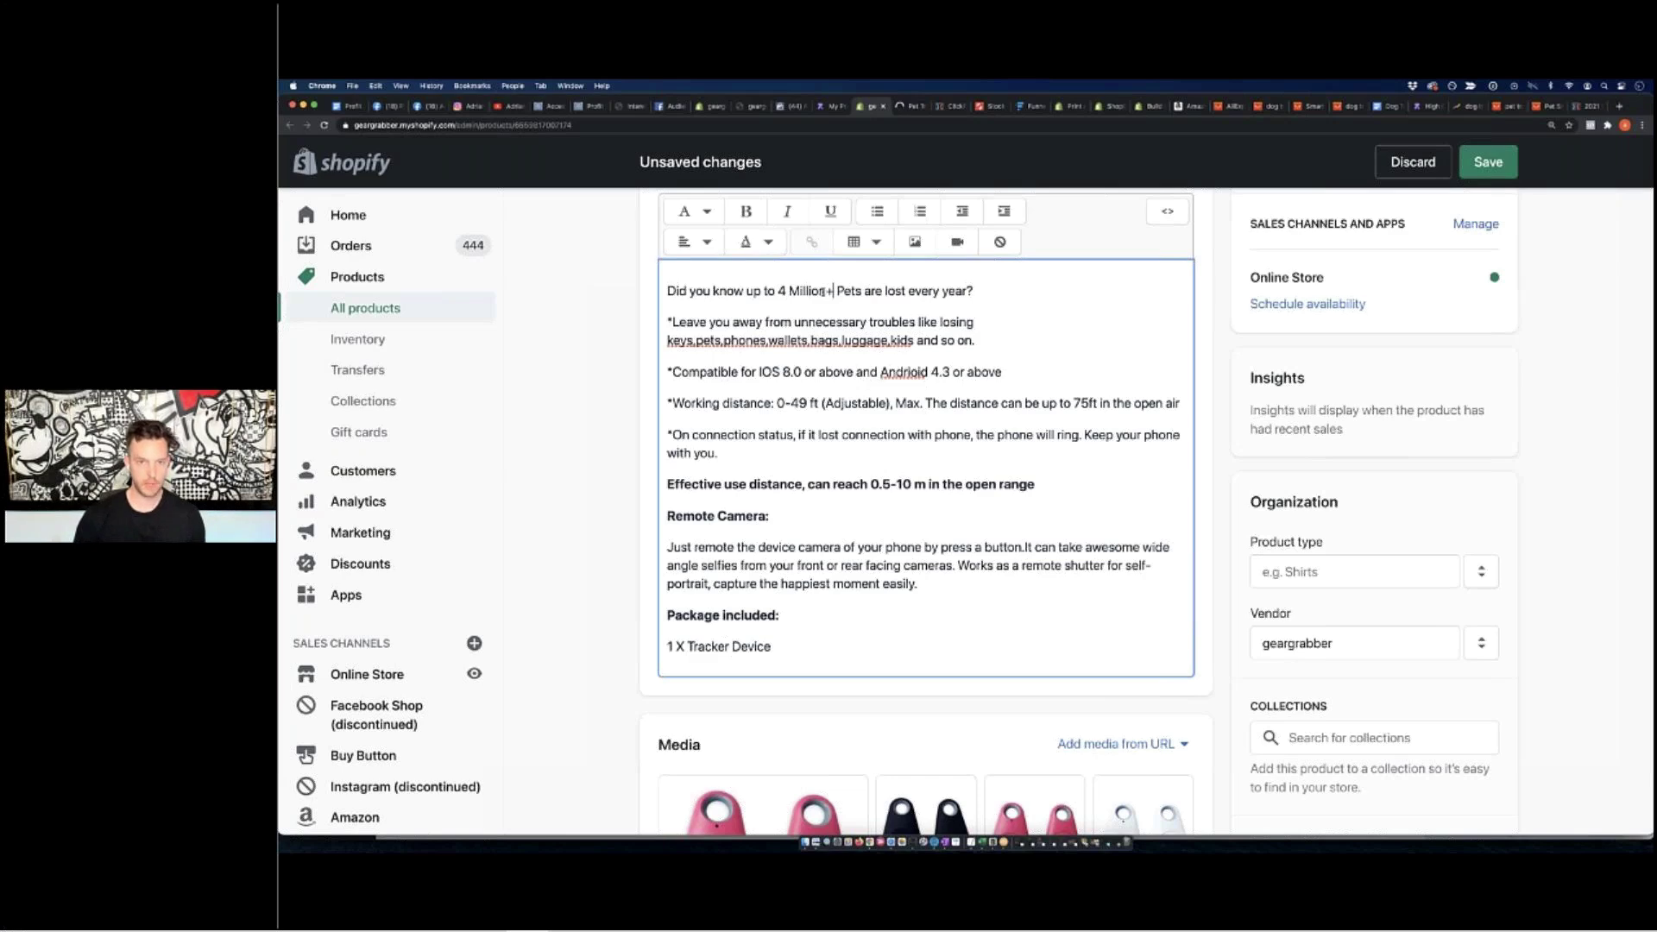
Add "Use the PetTracker X2000 to keep your pet safe and in sight." as its own paragraph below the opening question
left_click(978, 291)
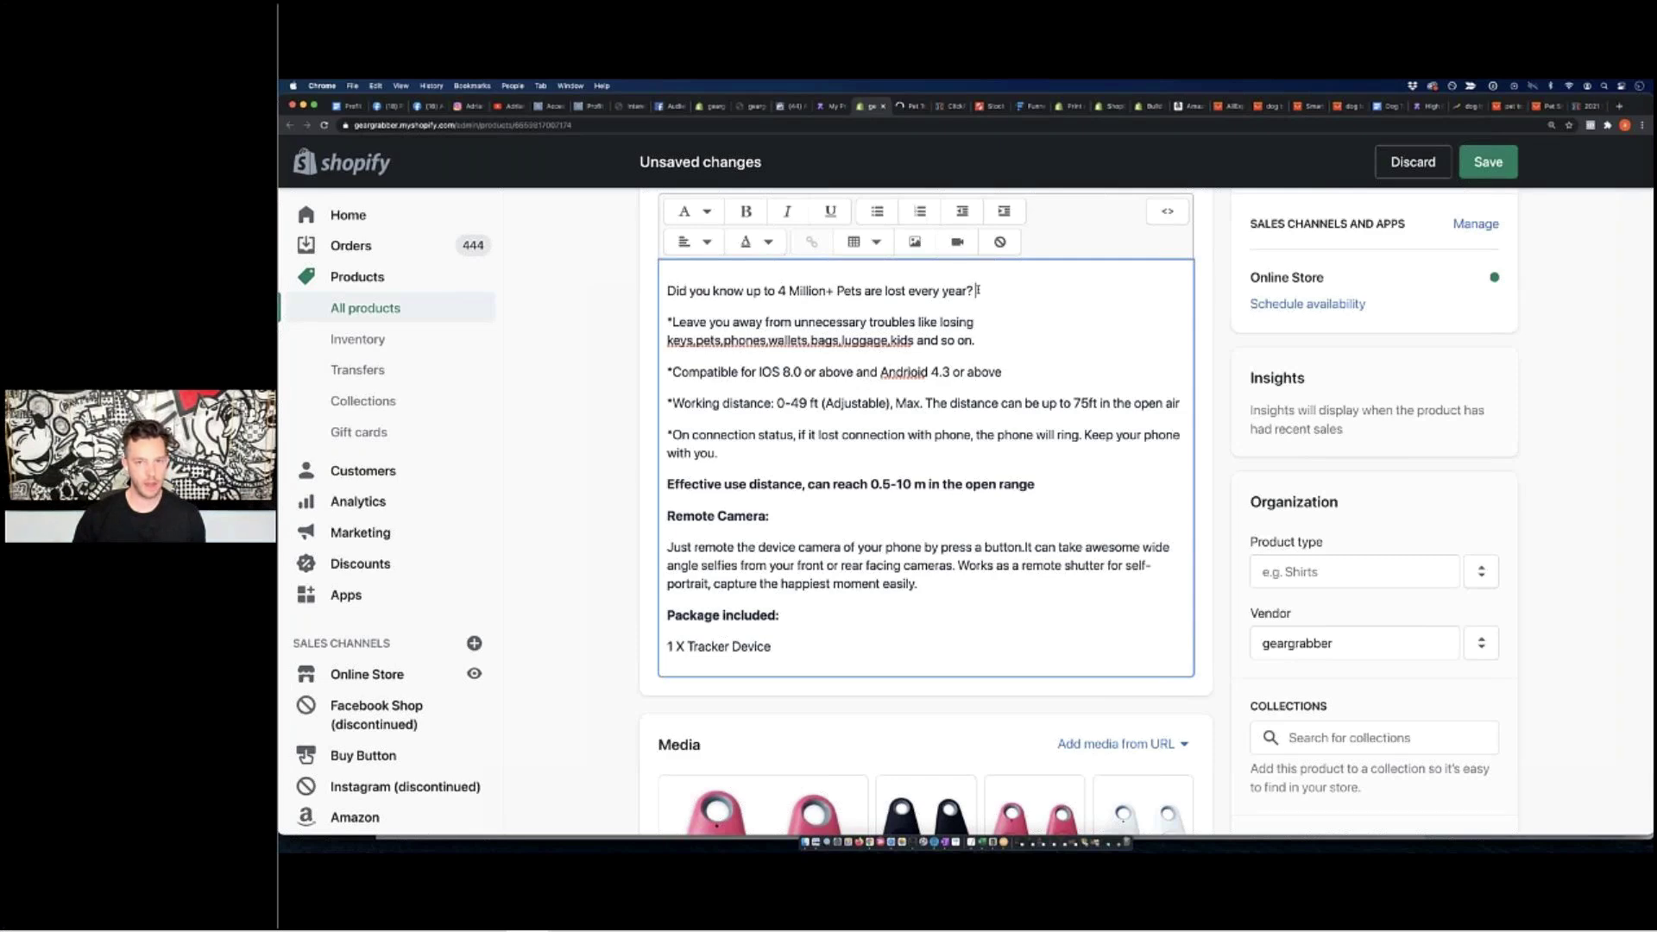
type("Use")
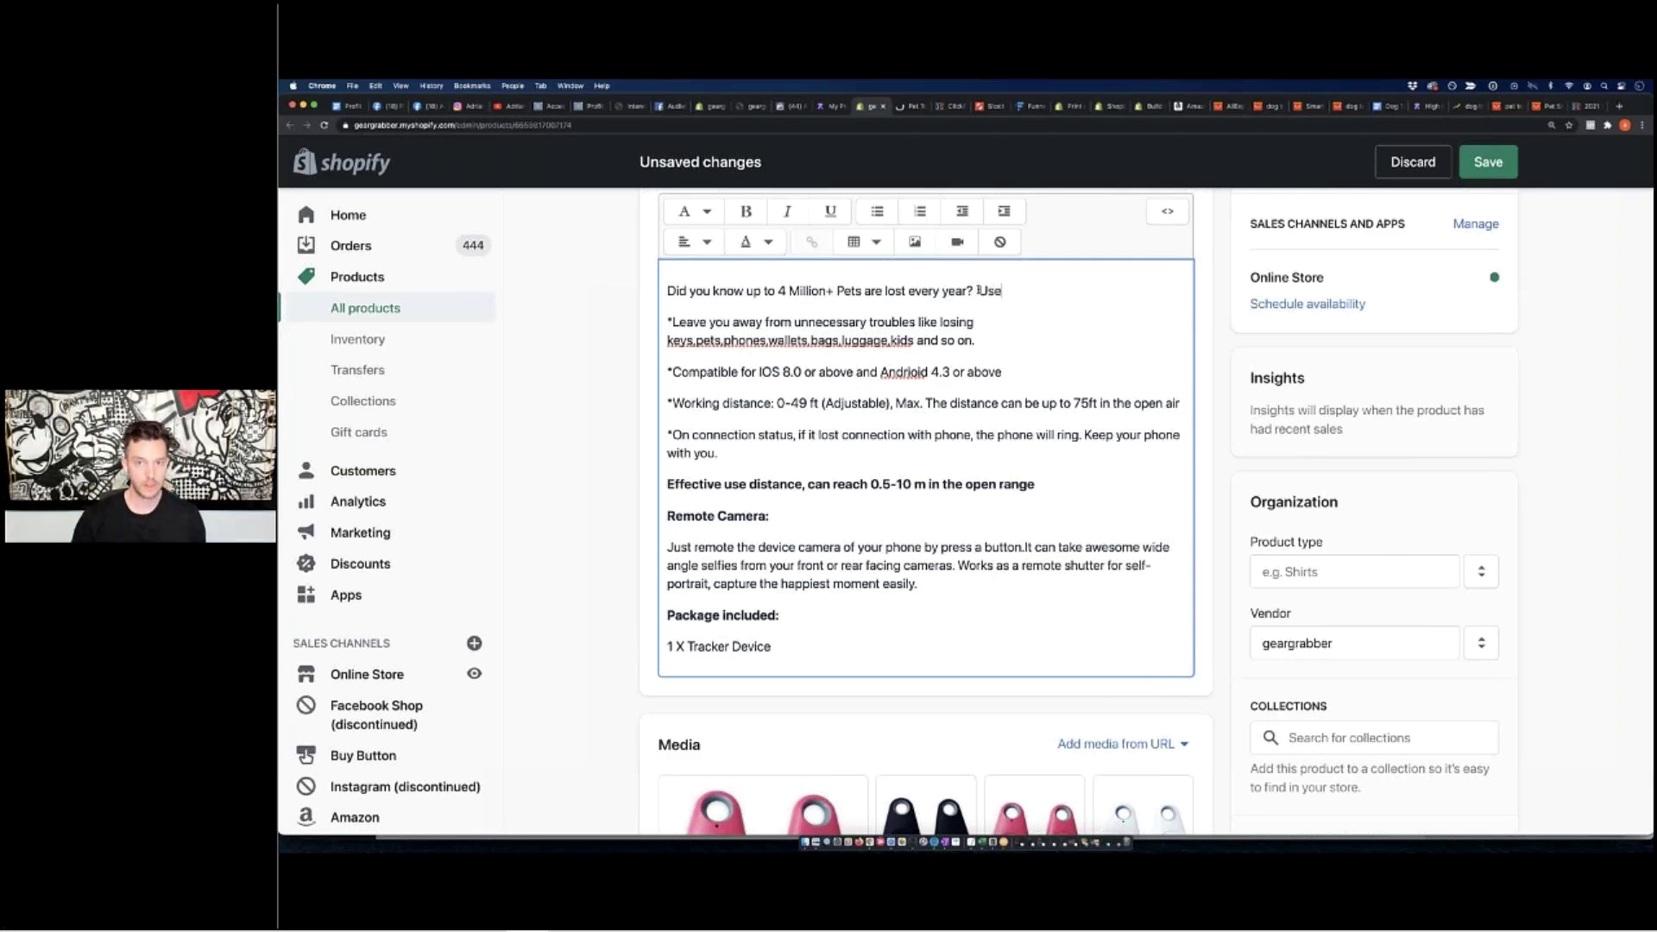
type(" the PetTracker ")
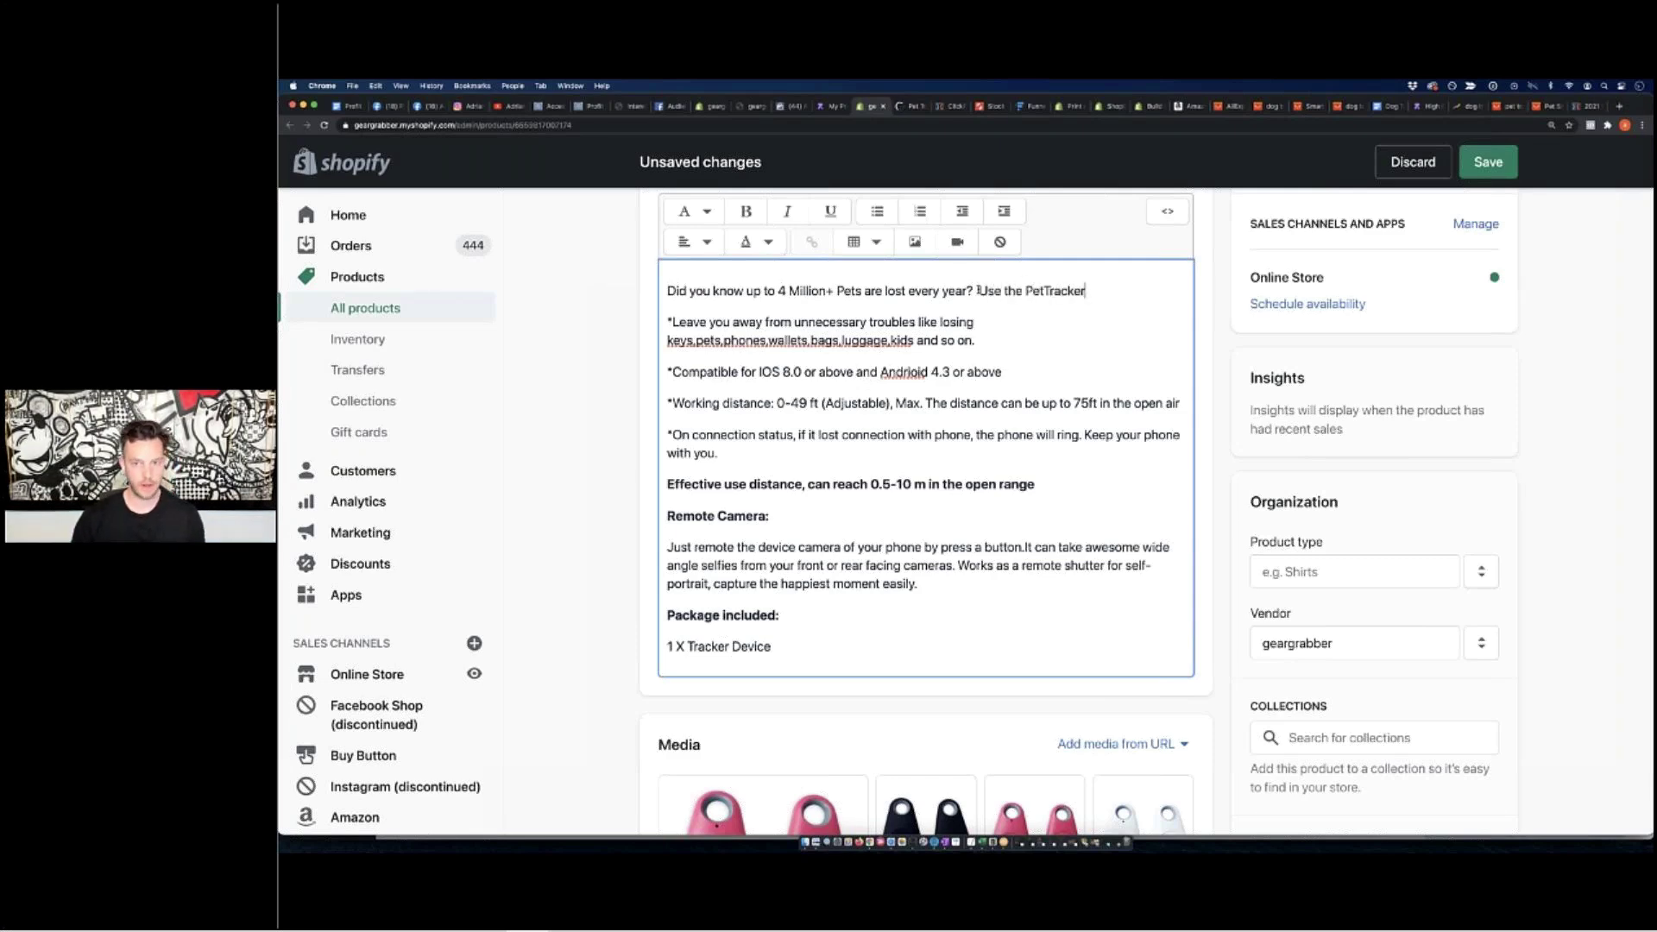
type("X2")
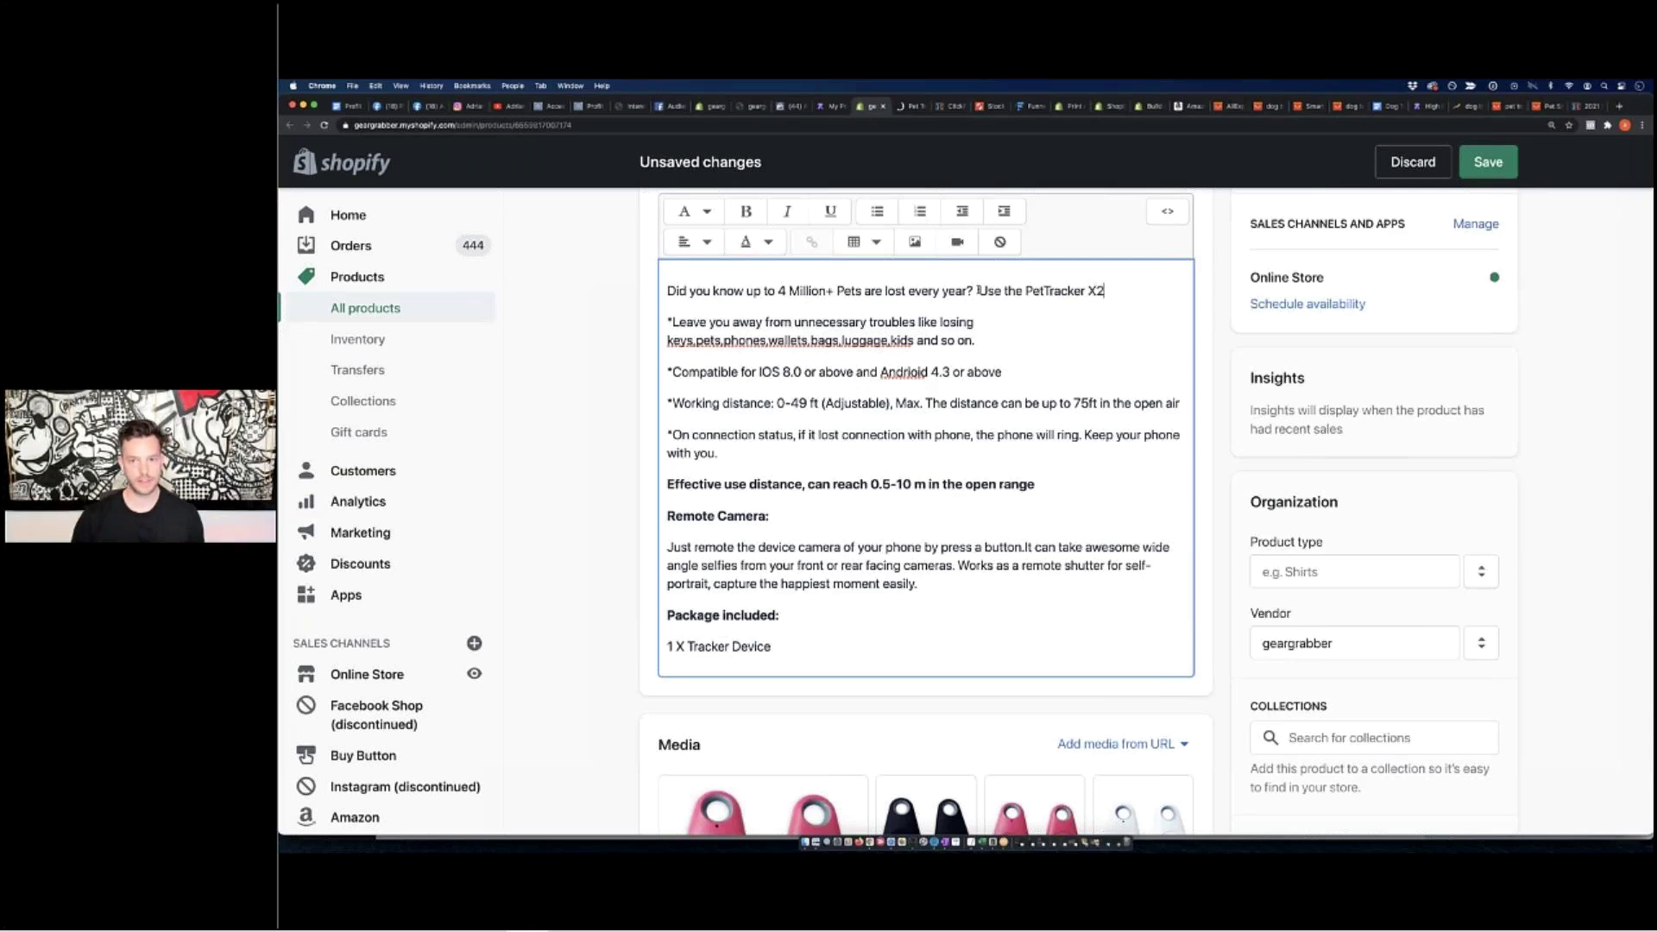
type("000 to ")
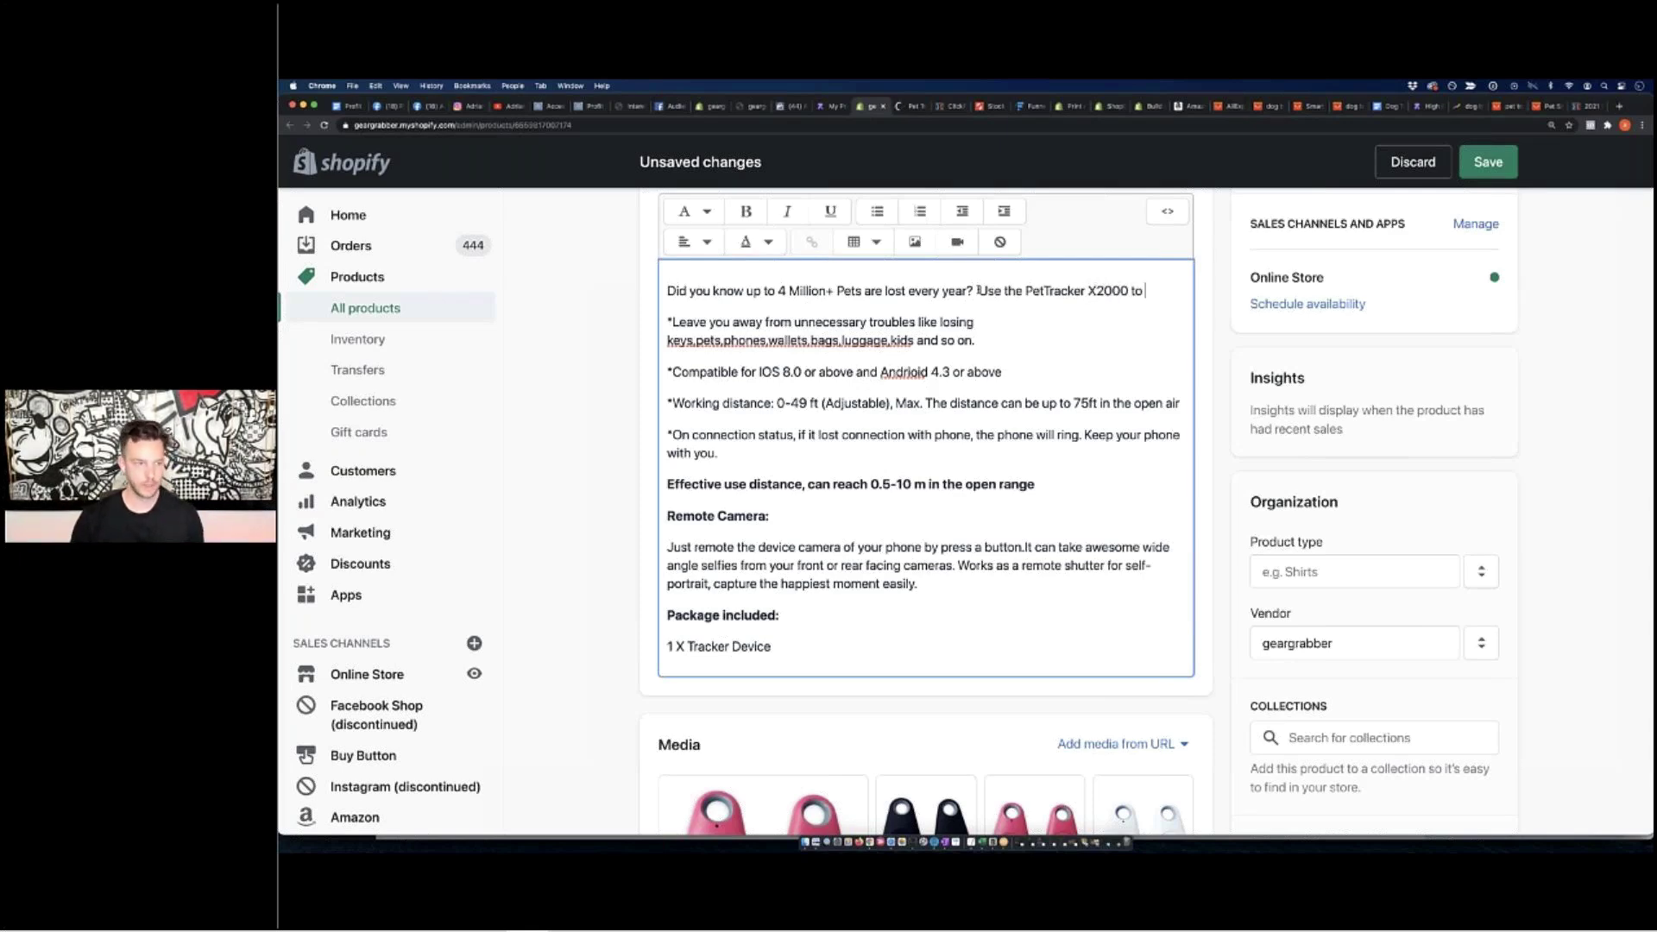
type("keep your pet safe and in sight.")
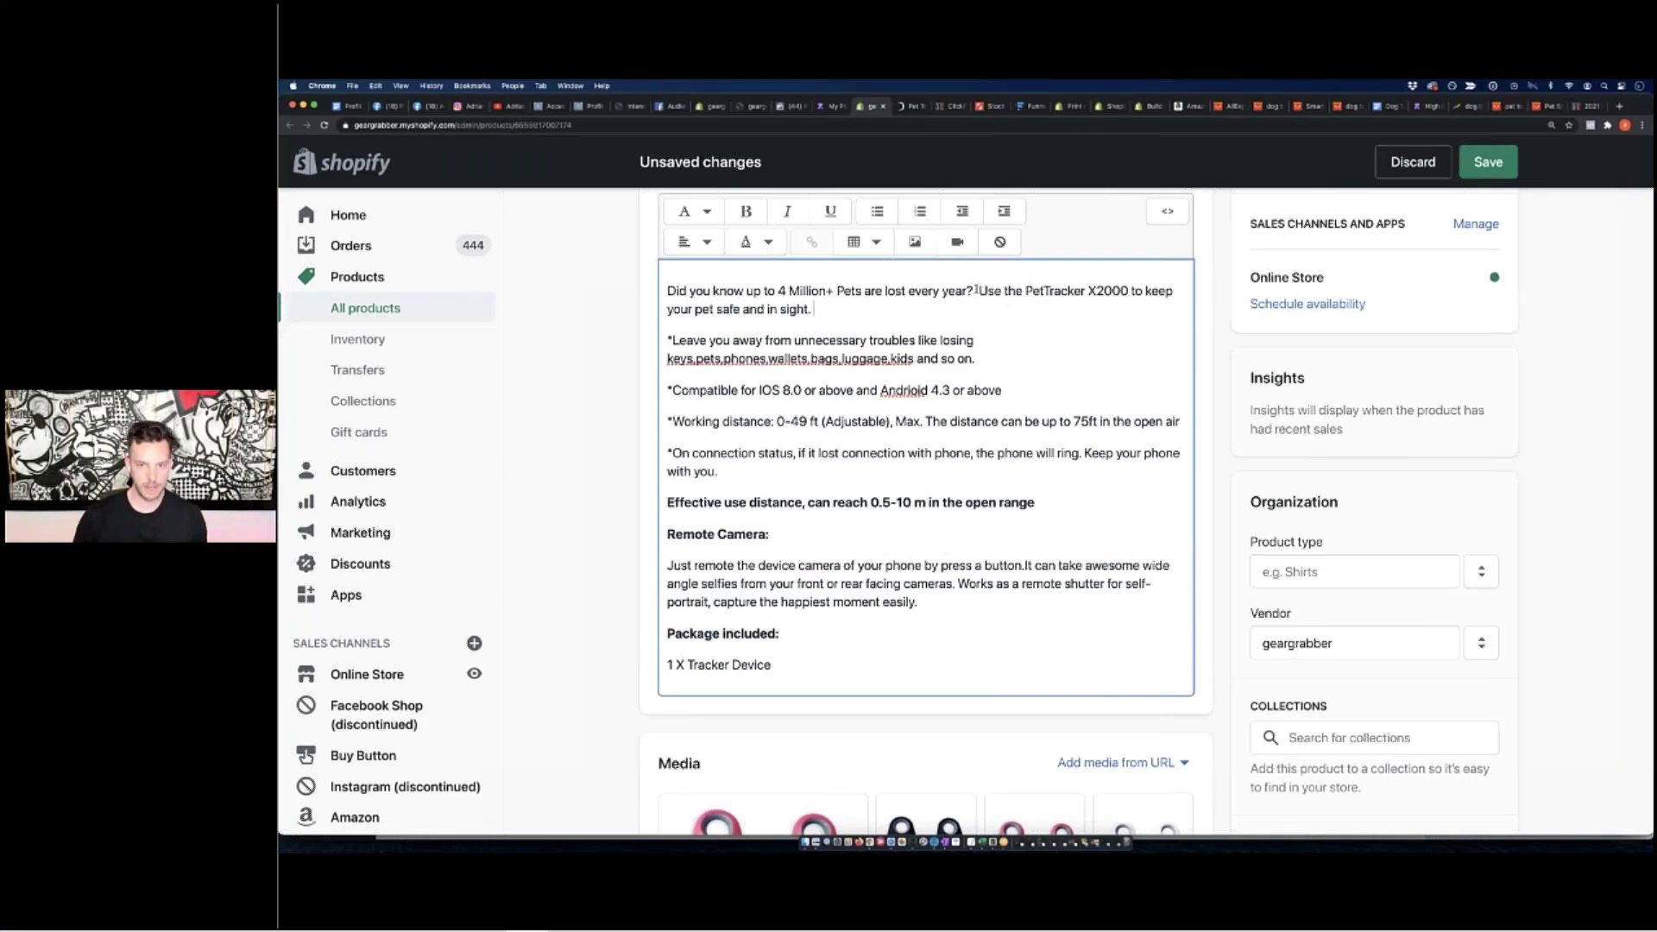
left_click(978, 291)
key("Return")
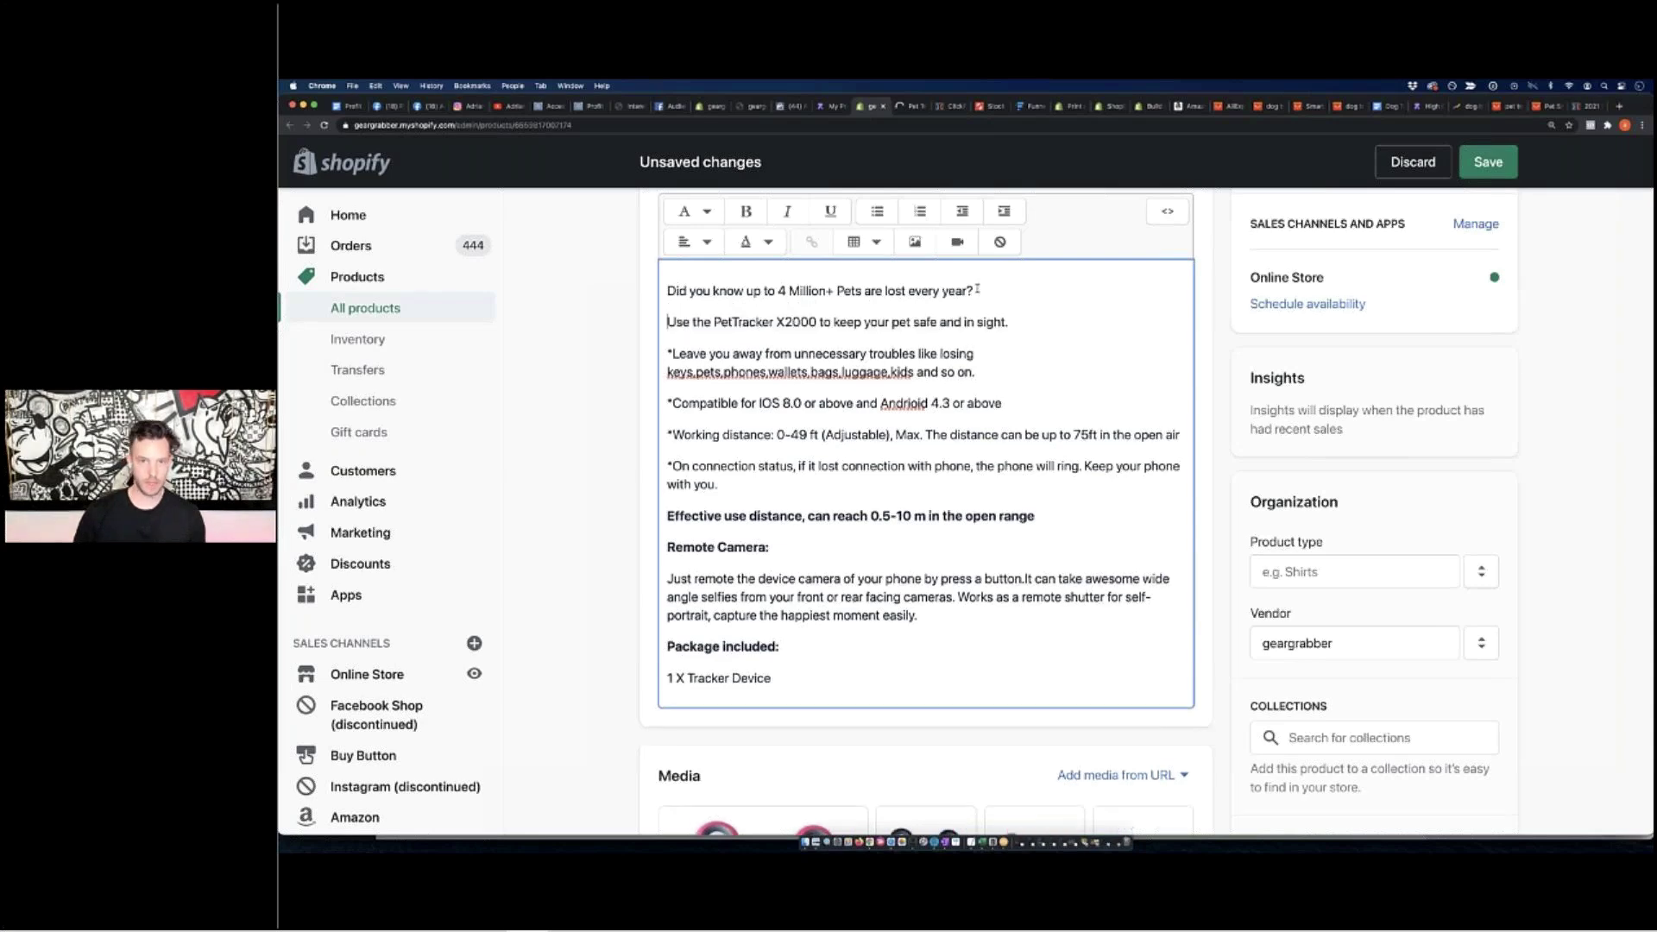
left_click(1034, 318)
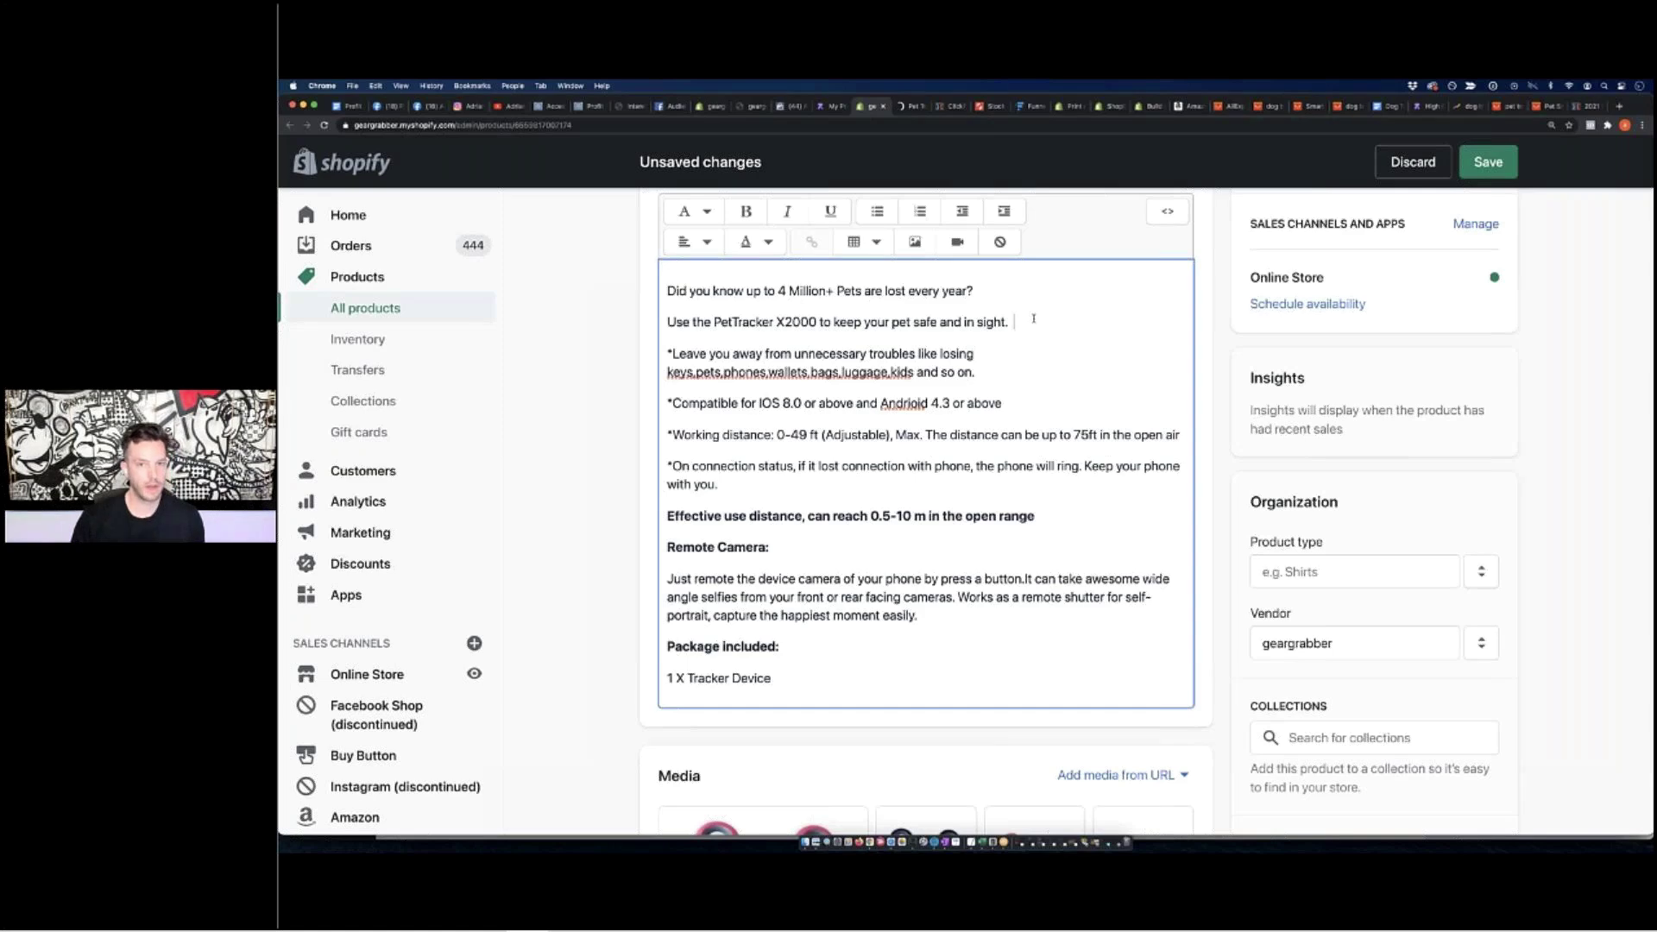
type("It's light-weight")
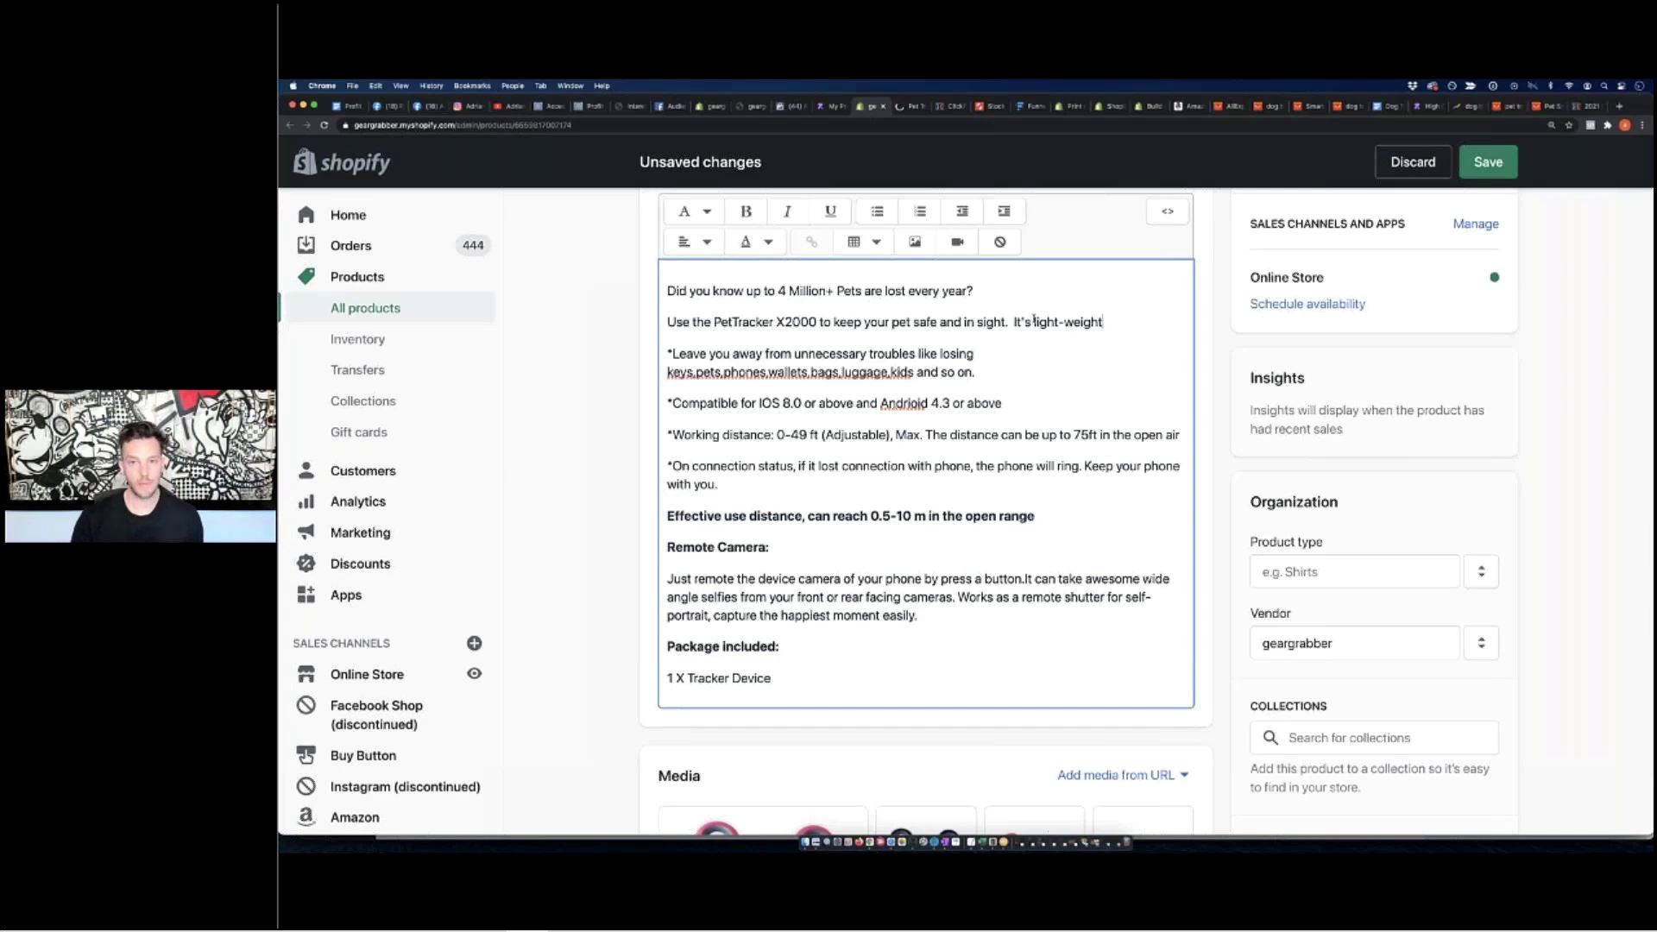
type("and")
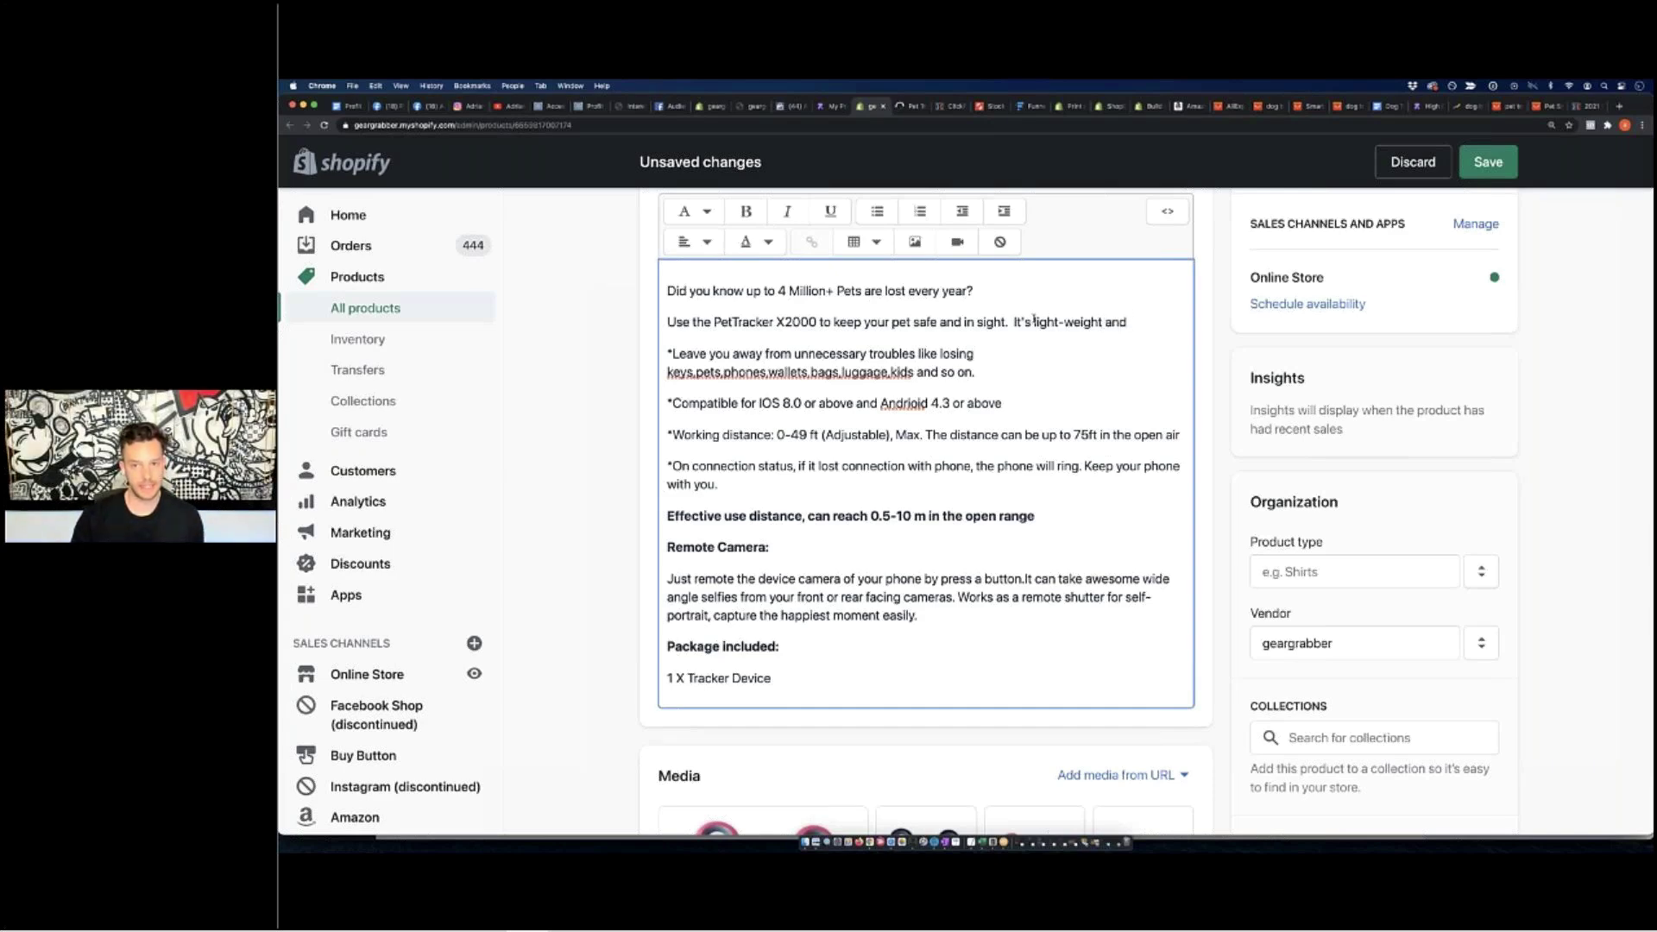
key("BackSpace")
key("BackSpace")
key("BackSpace")
key("BackSpace")
key("BackSpace")
key("BackSpace")
key("BackSpace")
key("BackSpace")
key("BackSpace")
key("BackSpace")
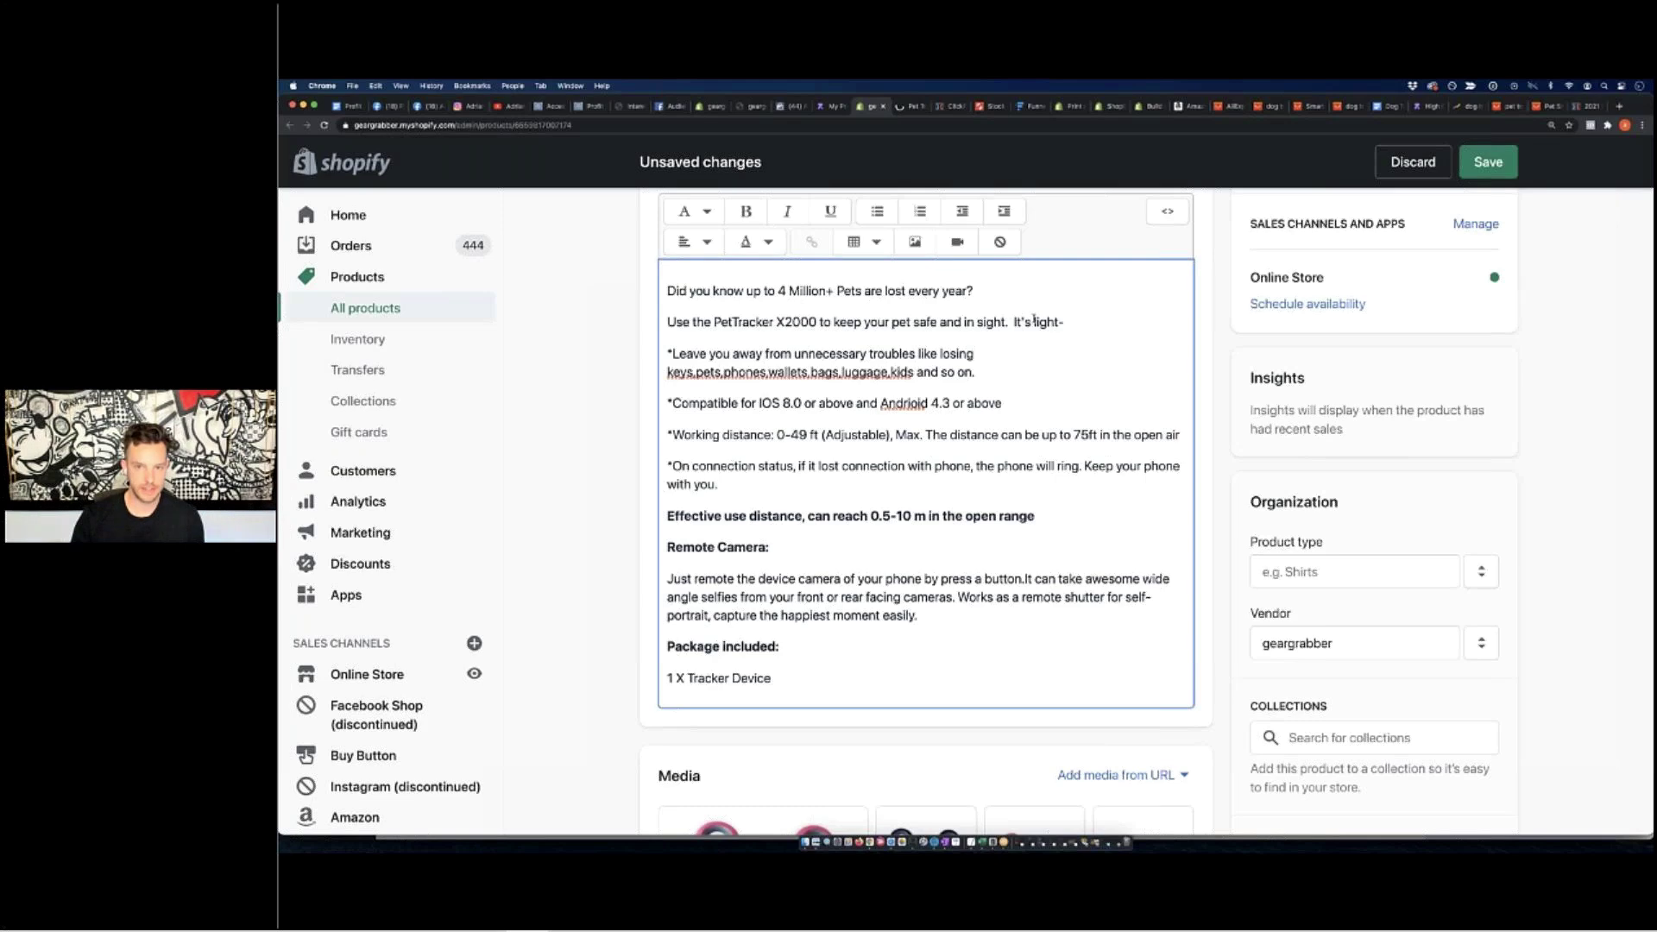
key("BackSpace")
key("BackSpace")
key("BackSpace")
key("BackSpace")
key("BackSpace")
key("BackSpace")
key("BackSpace")
key("BackSpace")
key("BackSpace")
key("BackSpace")
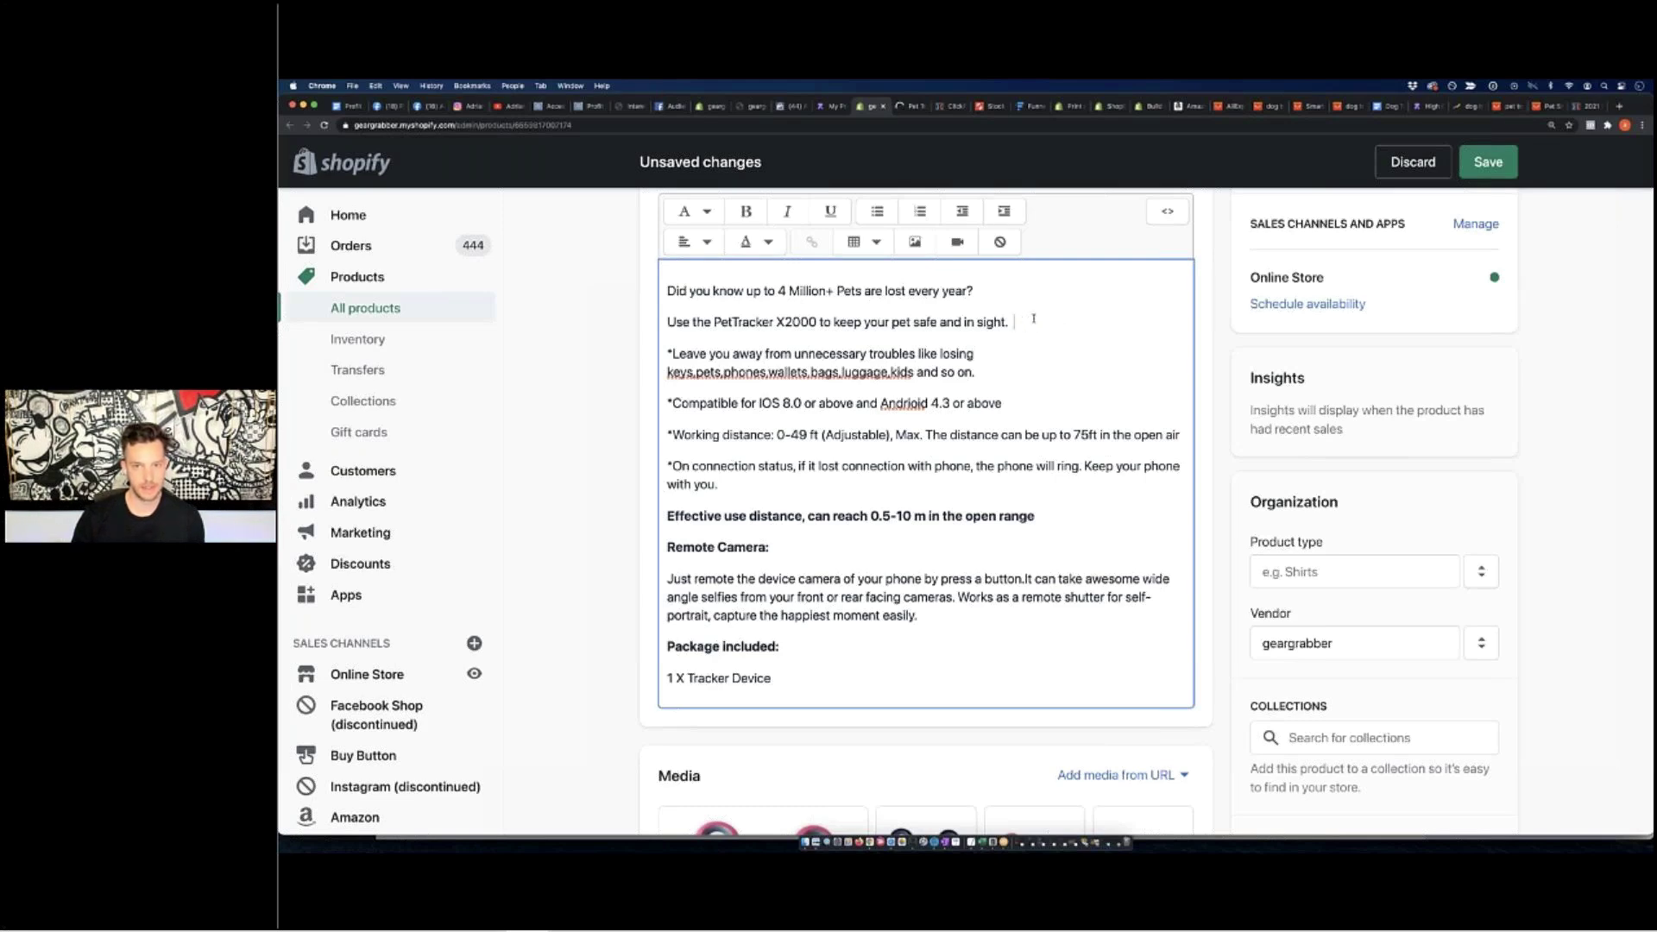
Append "Just simply attach to your beloved pets collar and connect to the free phone app for constant tracking!" to the PetTracker X2000 paragraph
type("Just ")
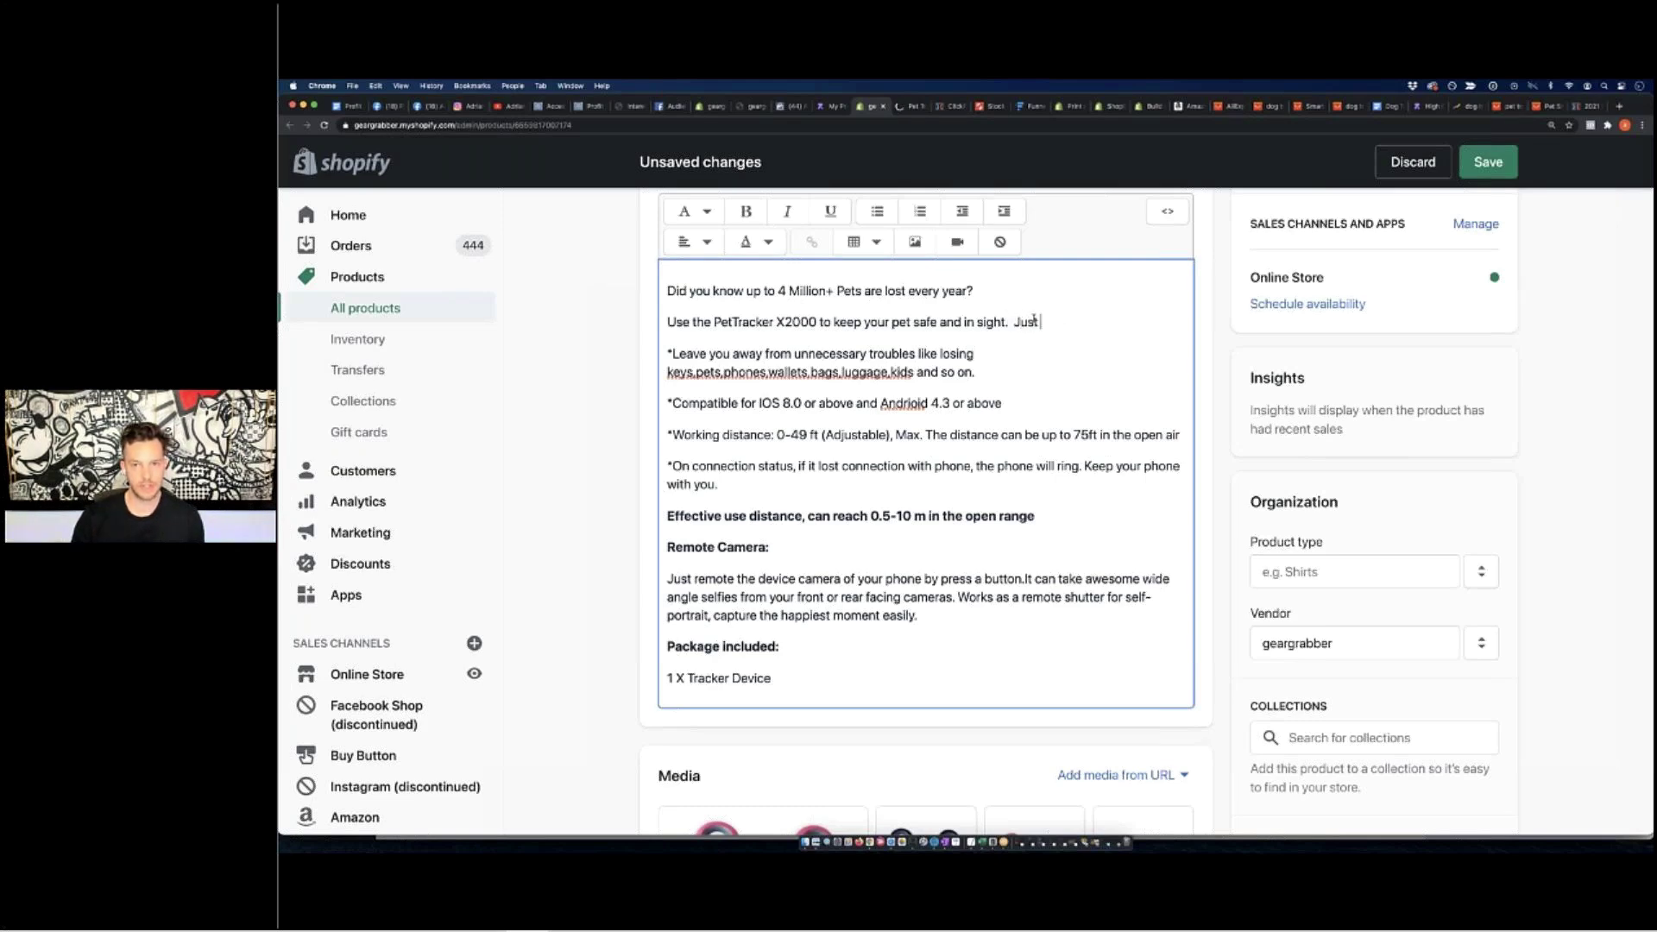
type("simply attach ")
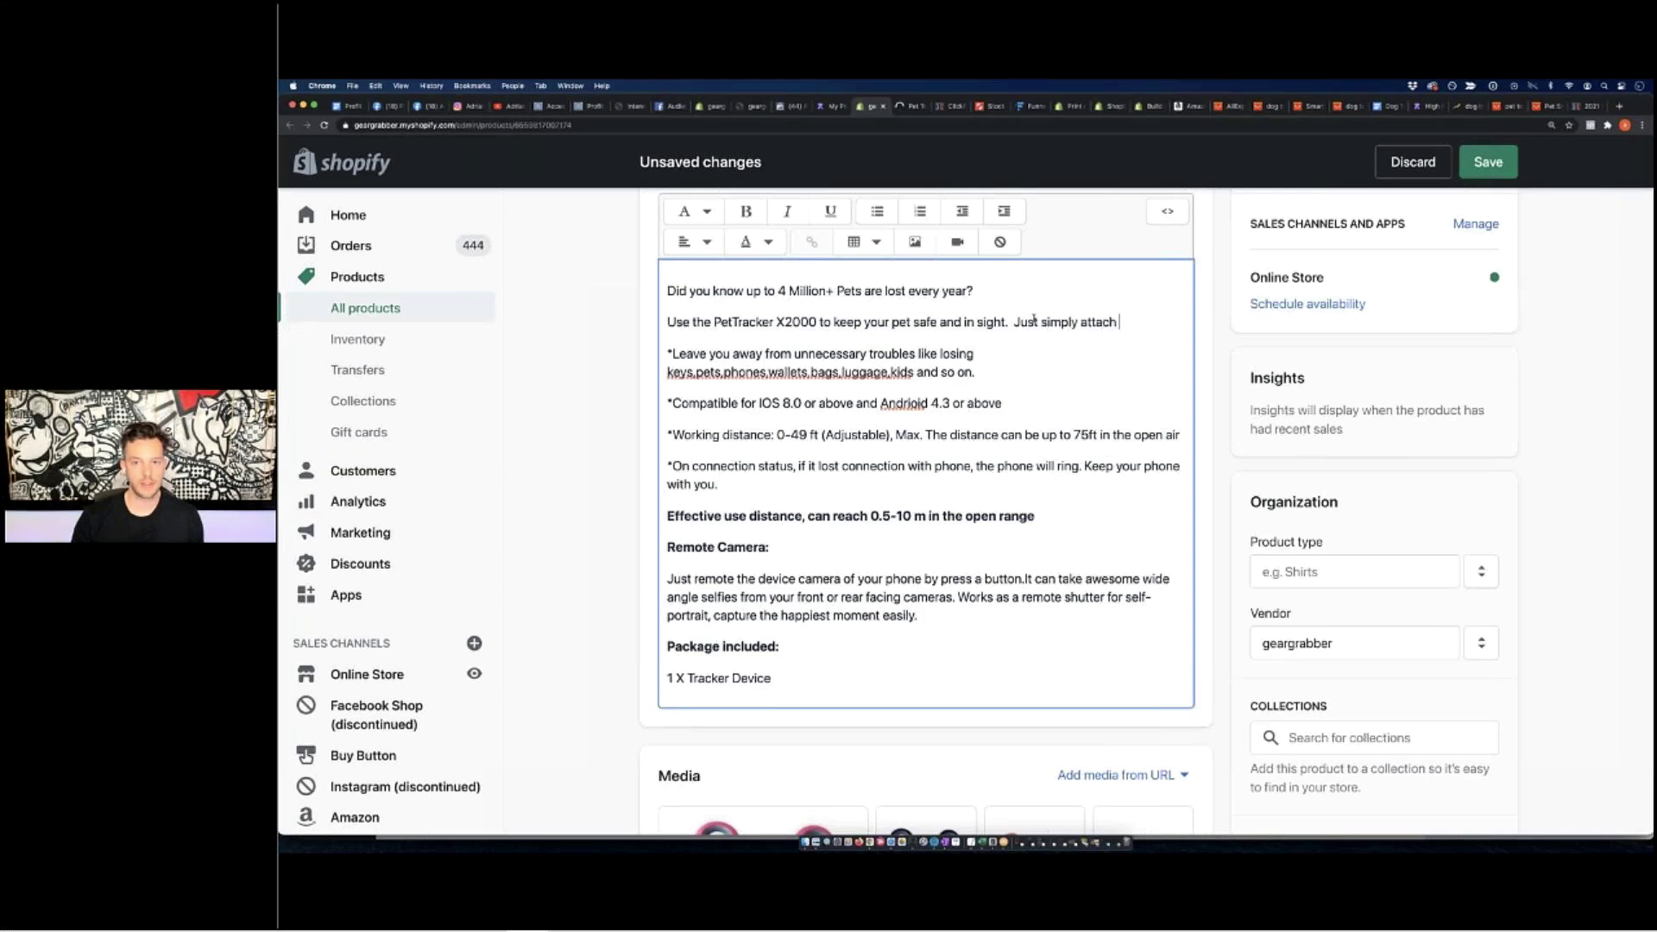
type("to your beloved fur")
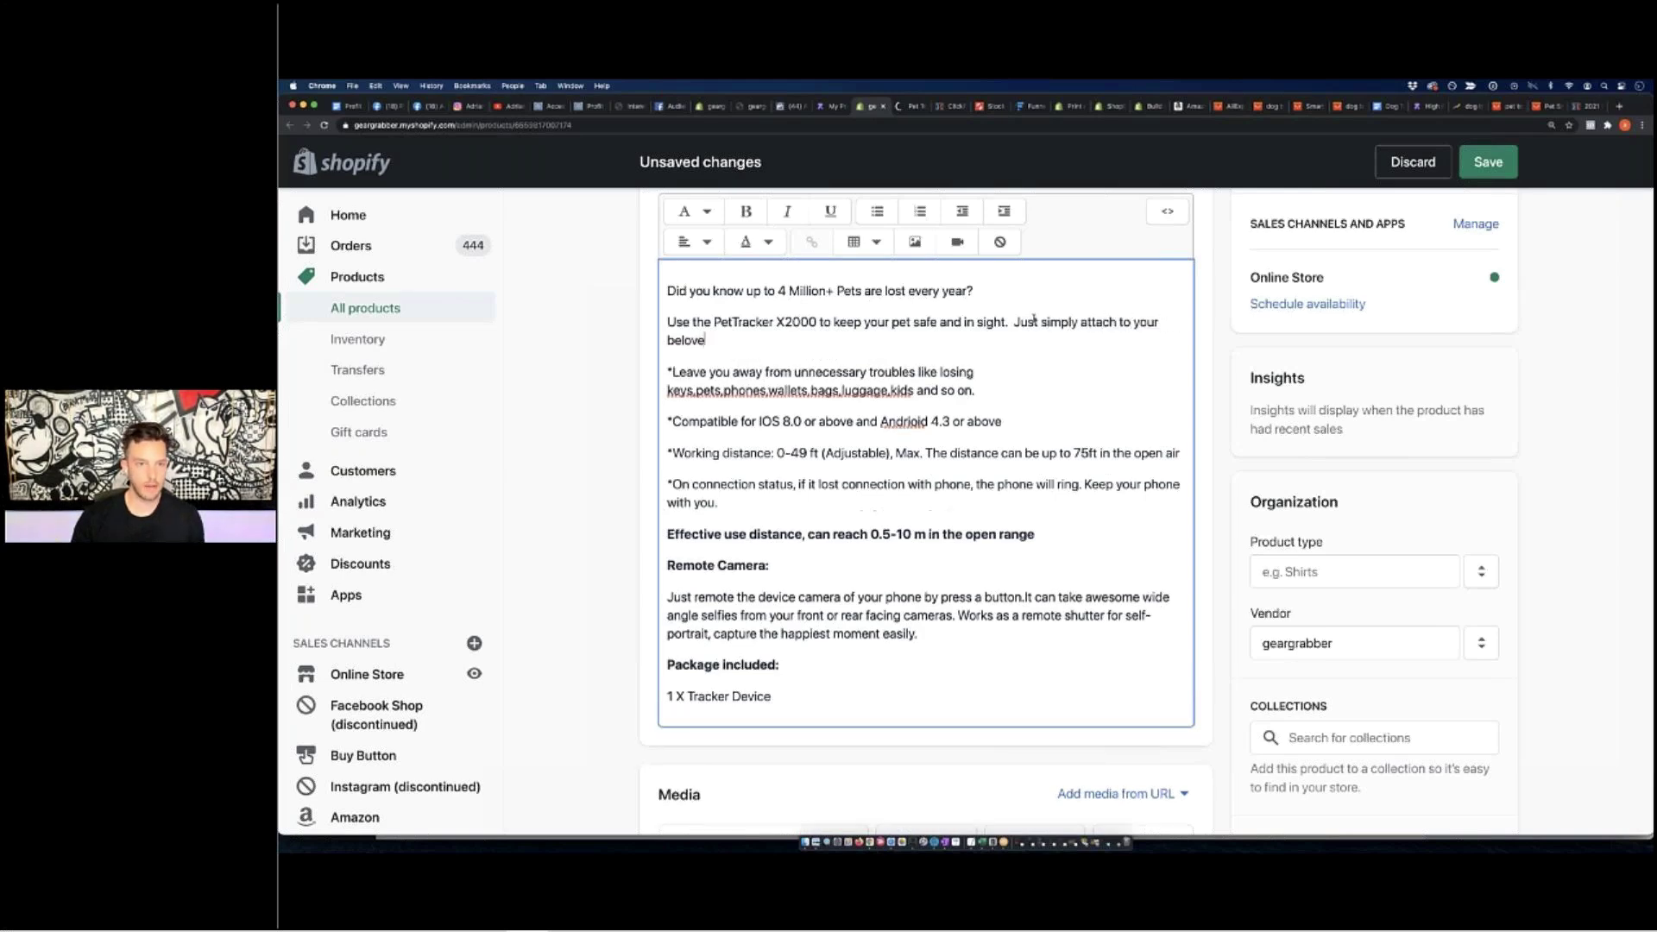
key("BackSpace")
key("BackSpace")
key("BackSpace")
type("pet")
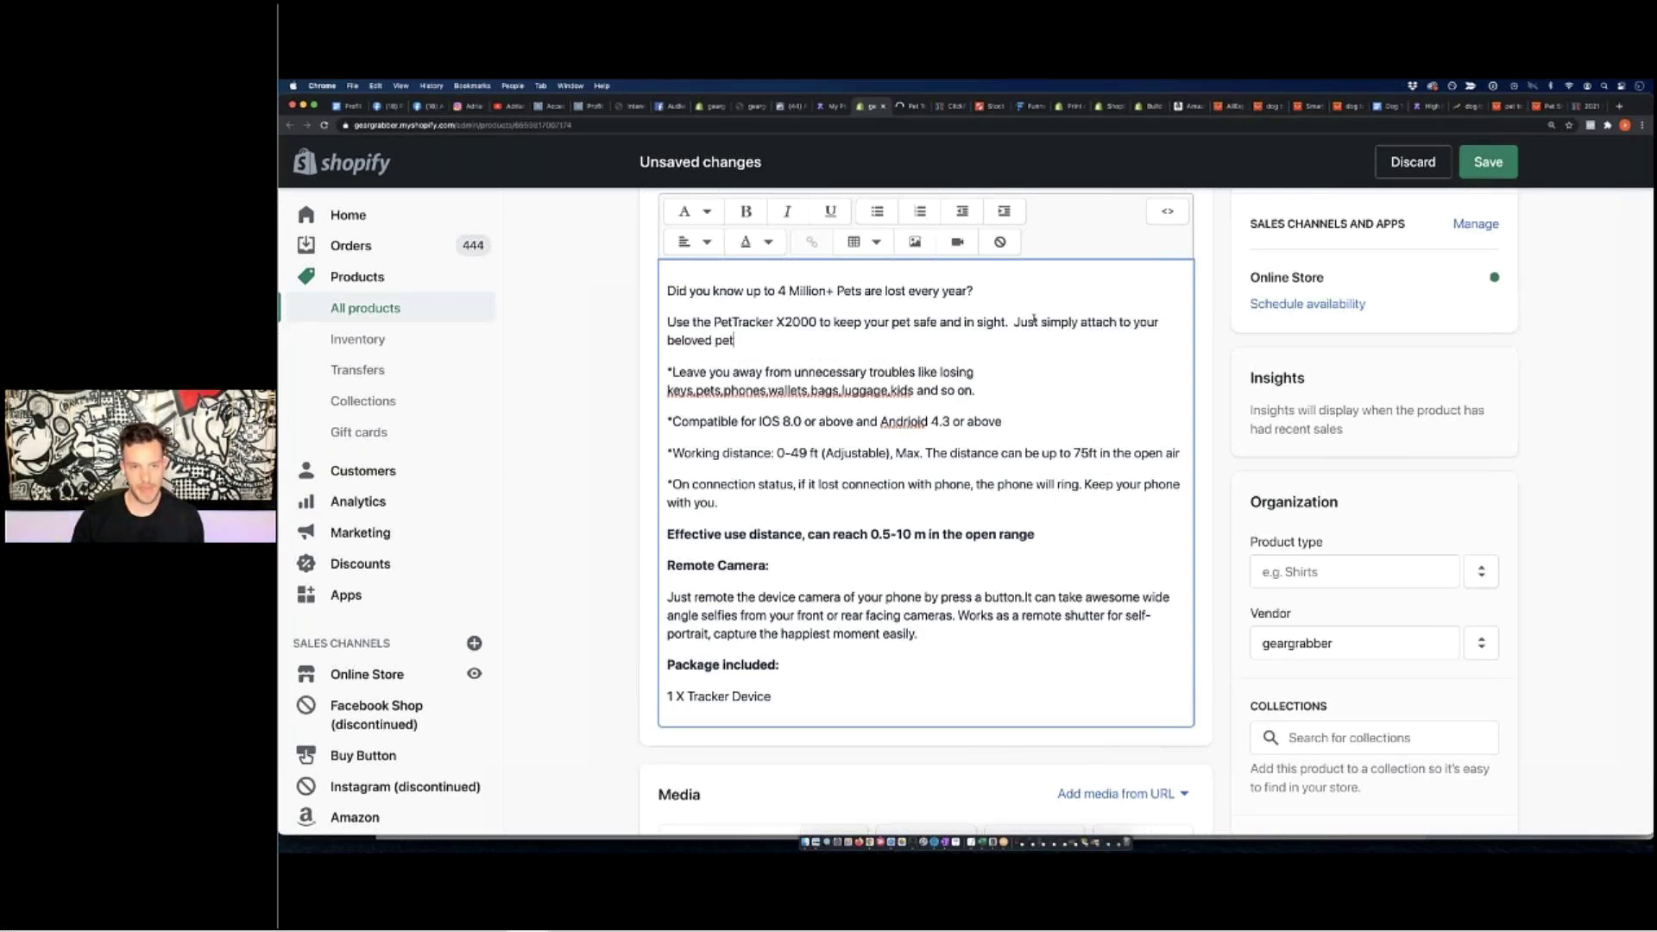
type("s collar")
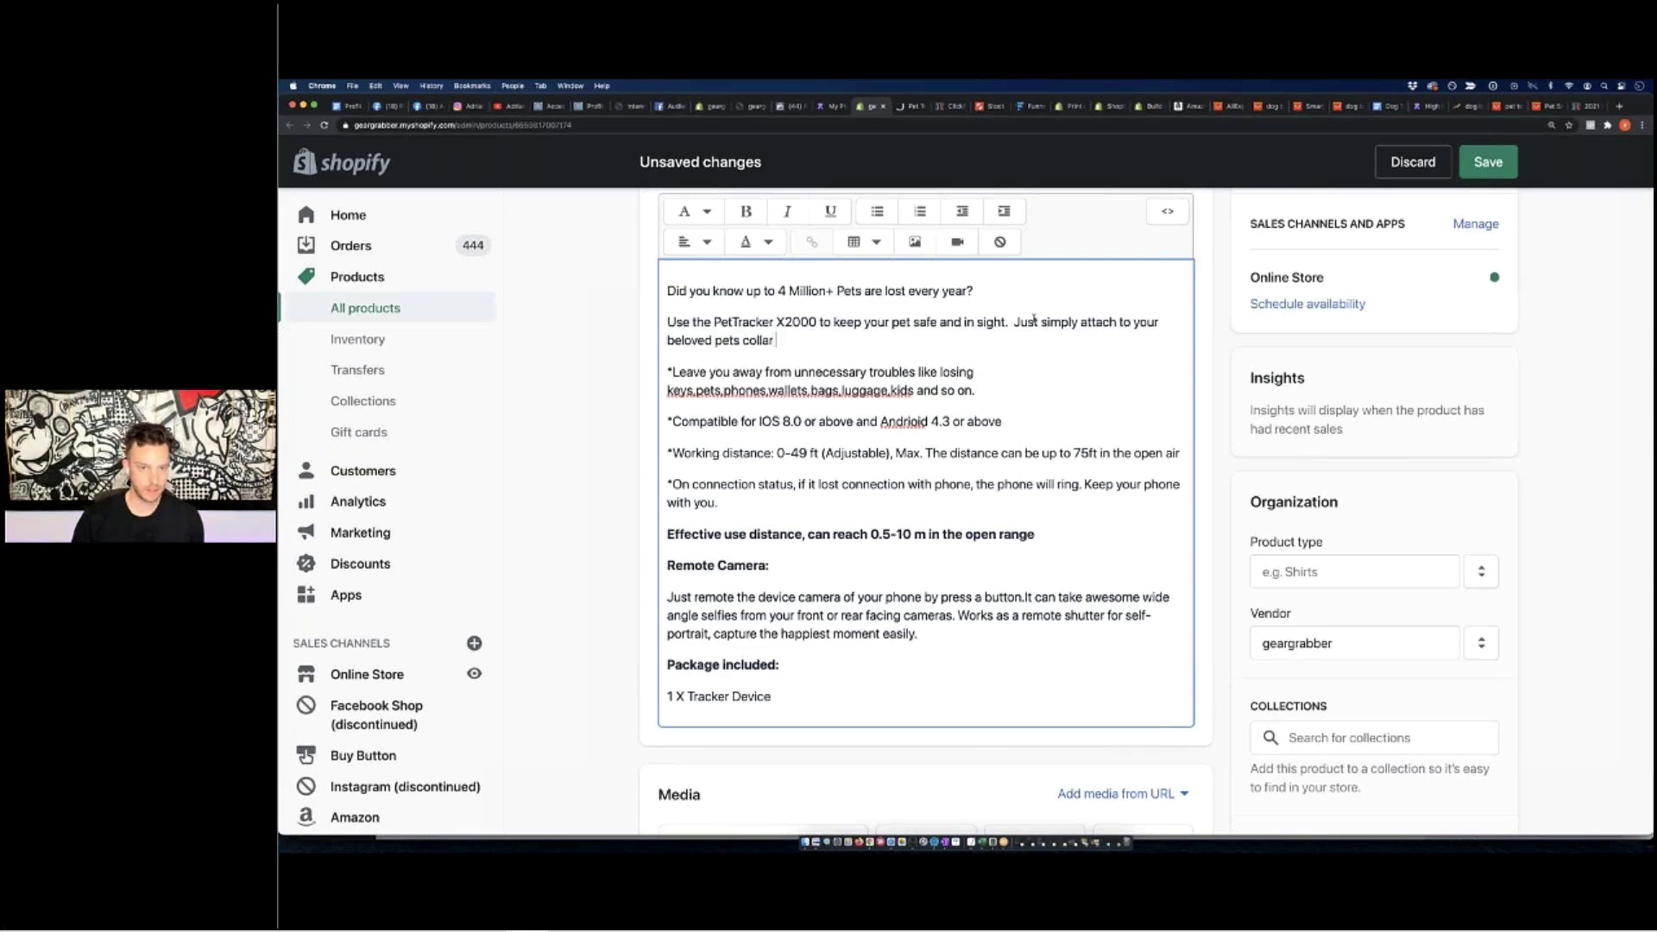
type(" a")
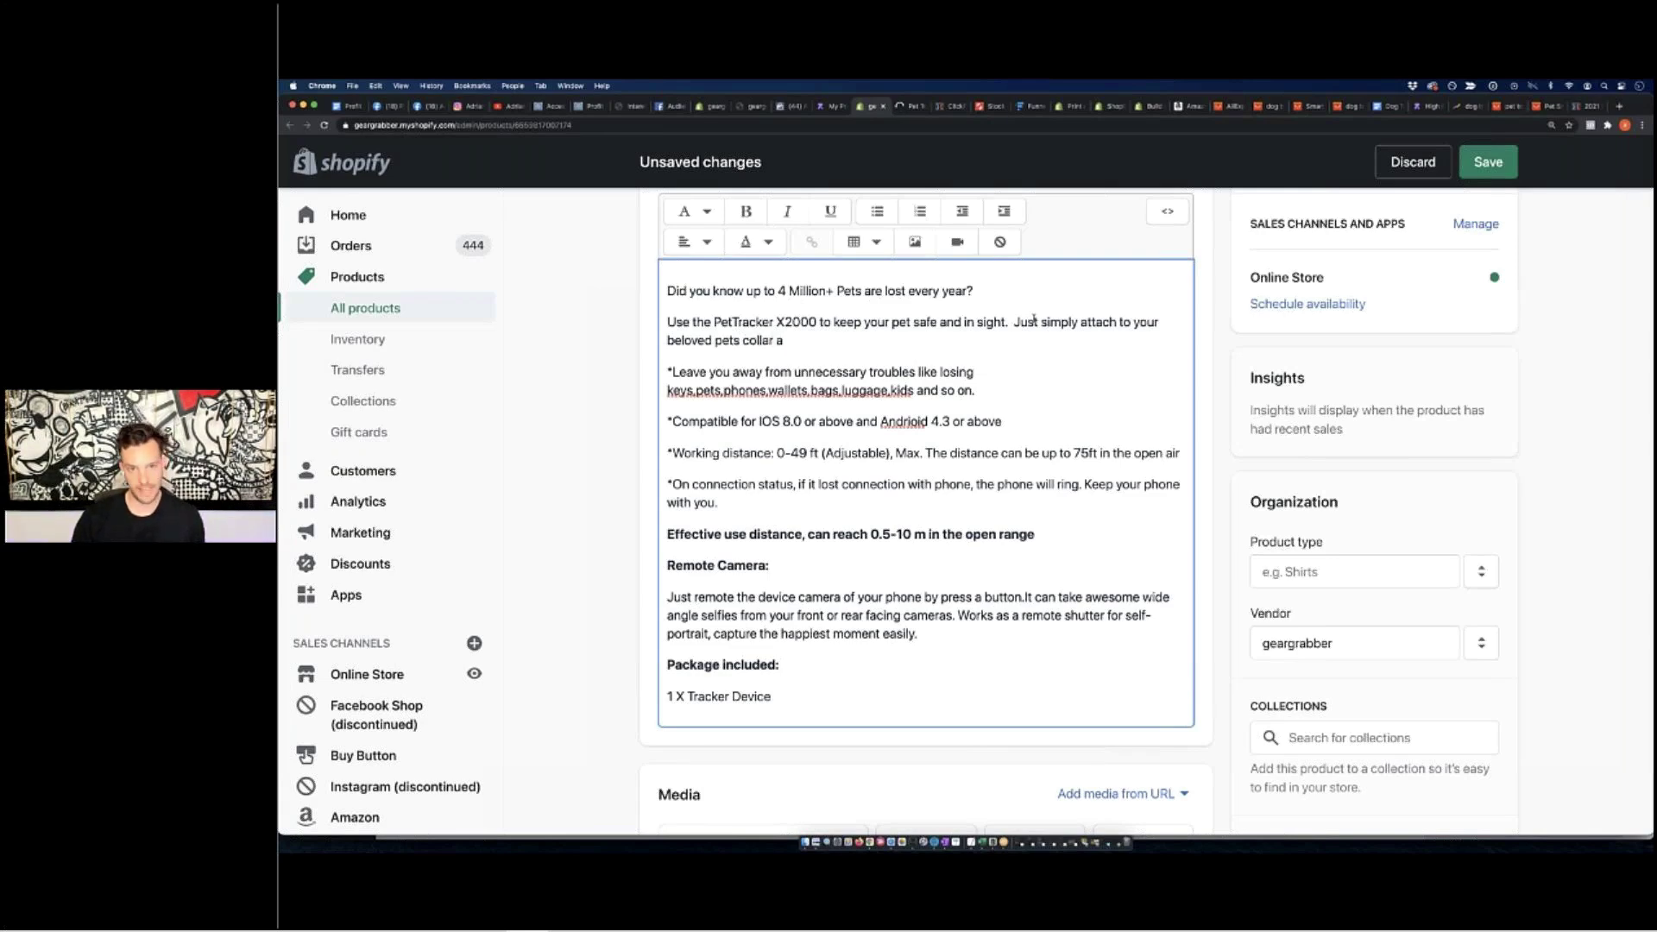
type("nd connect to th")
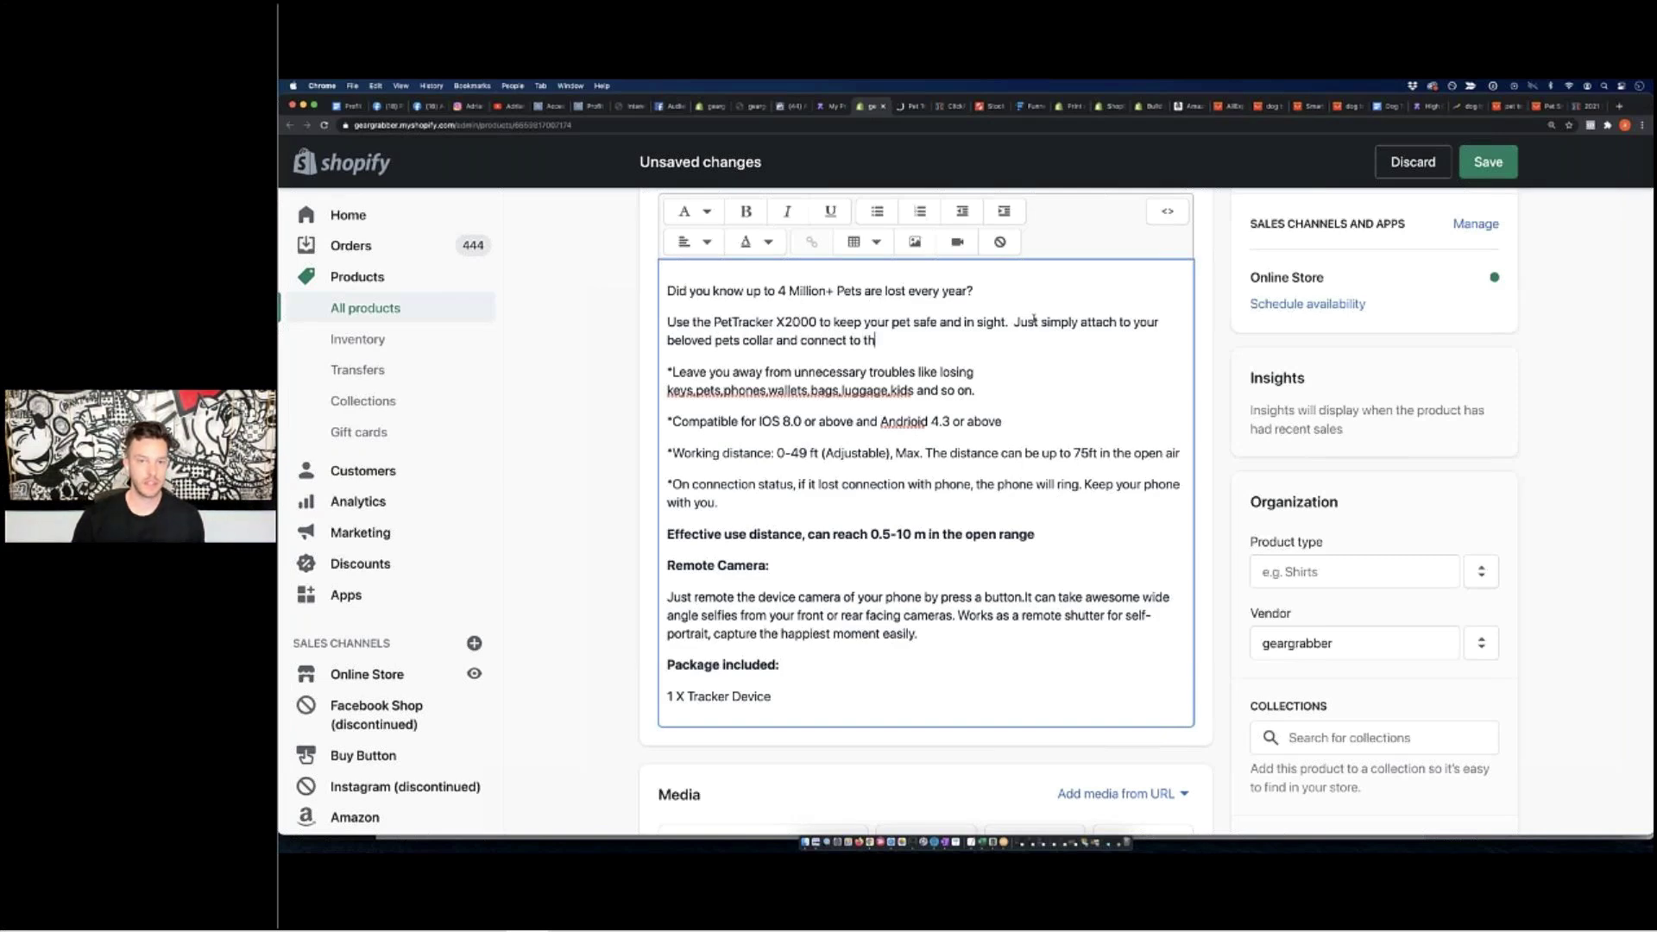
type("e free ")
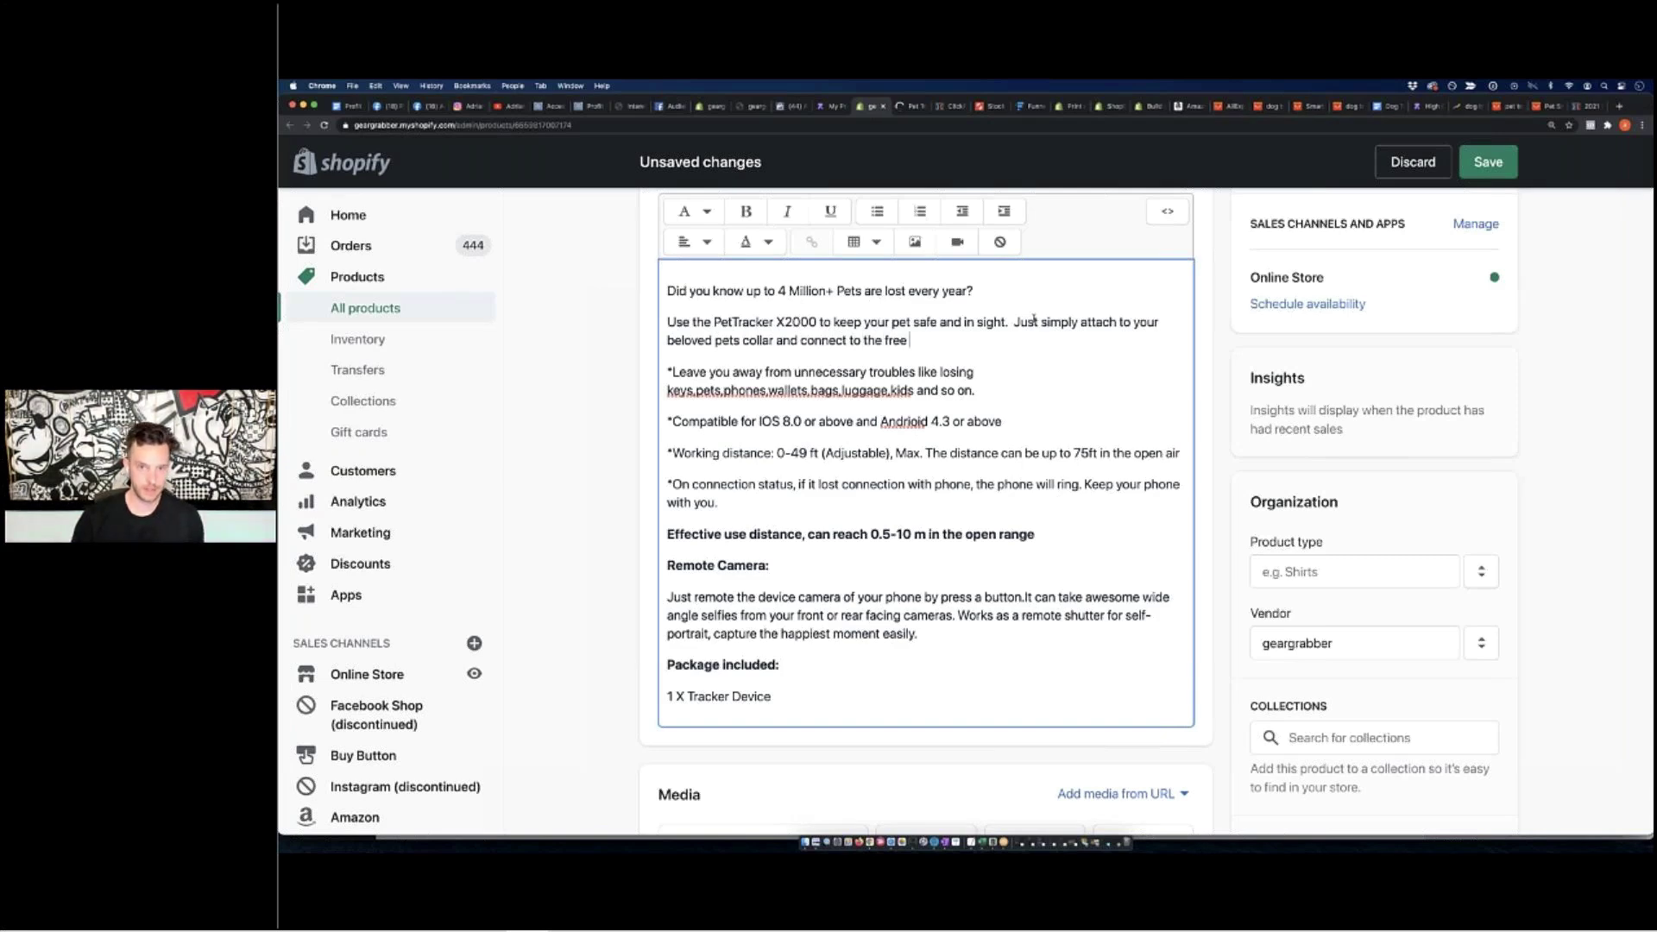
type("phone app for ")
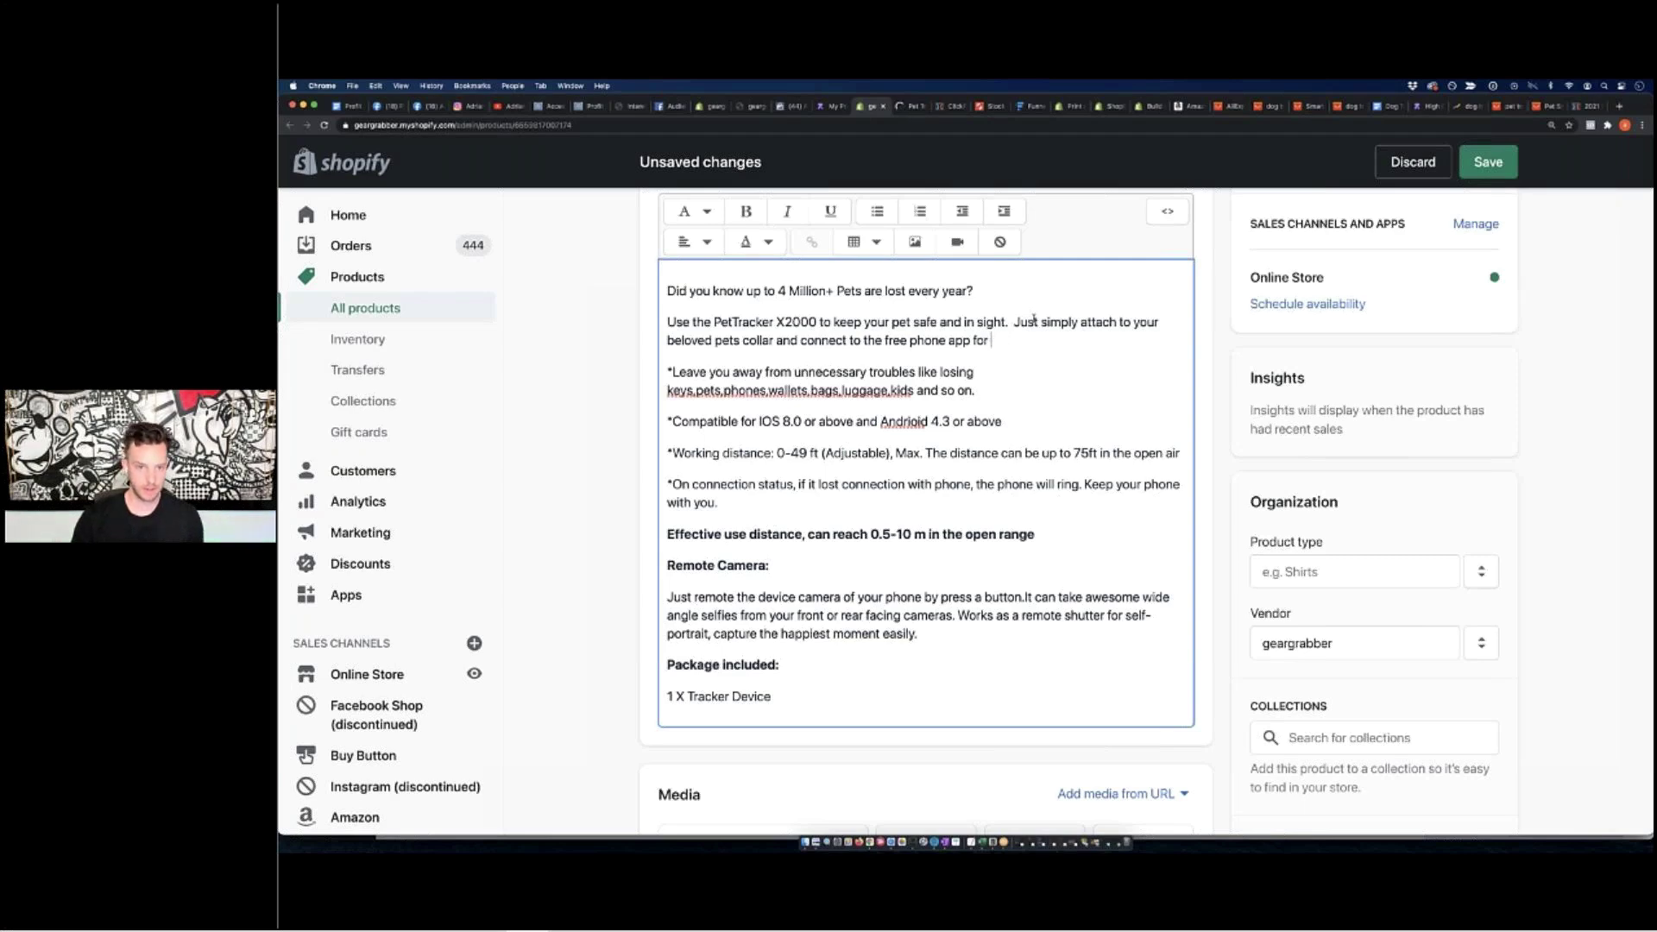
type("constant tracking")
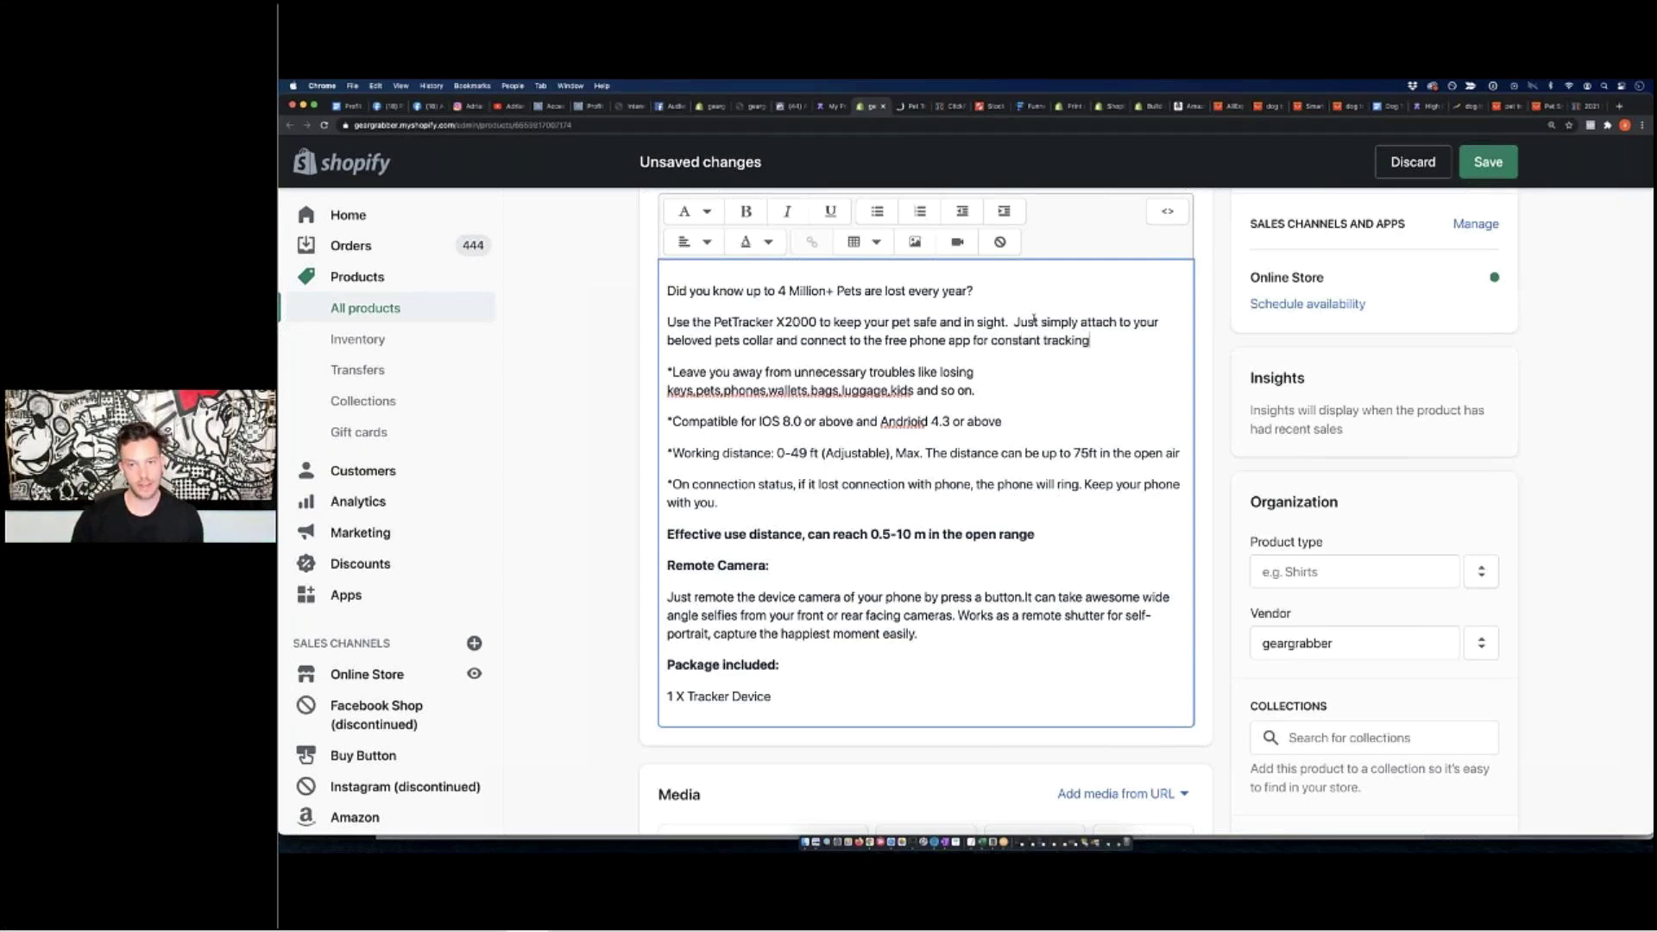
type("!")
key("Return")
type("The")
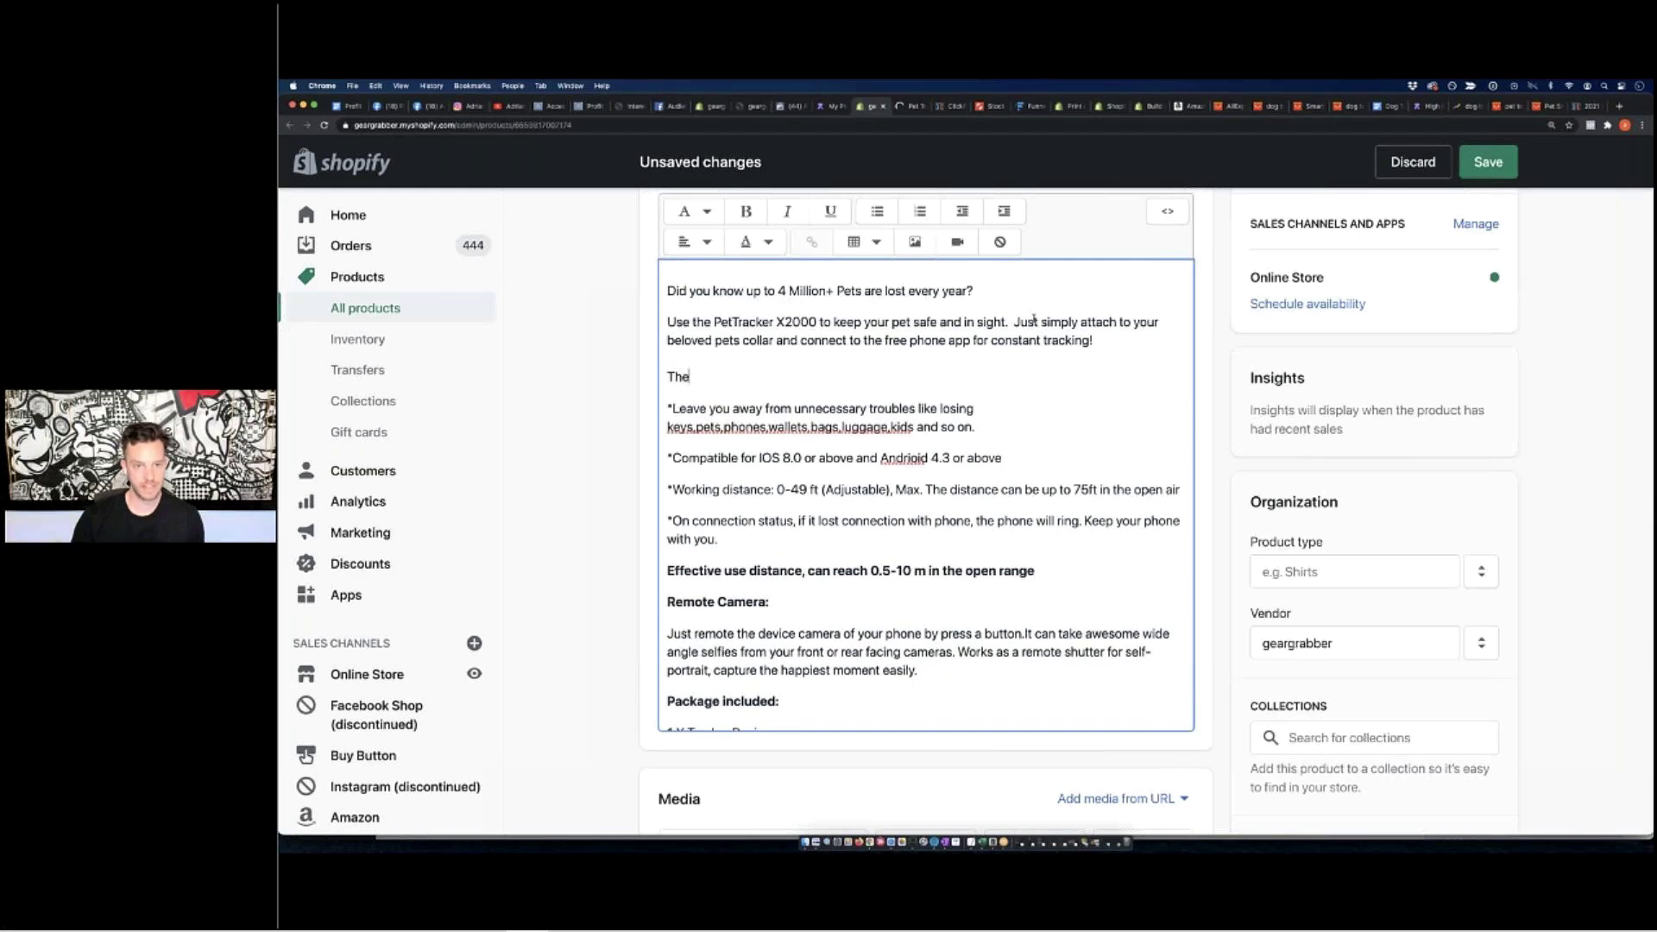
type(" light-weight tracker is")
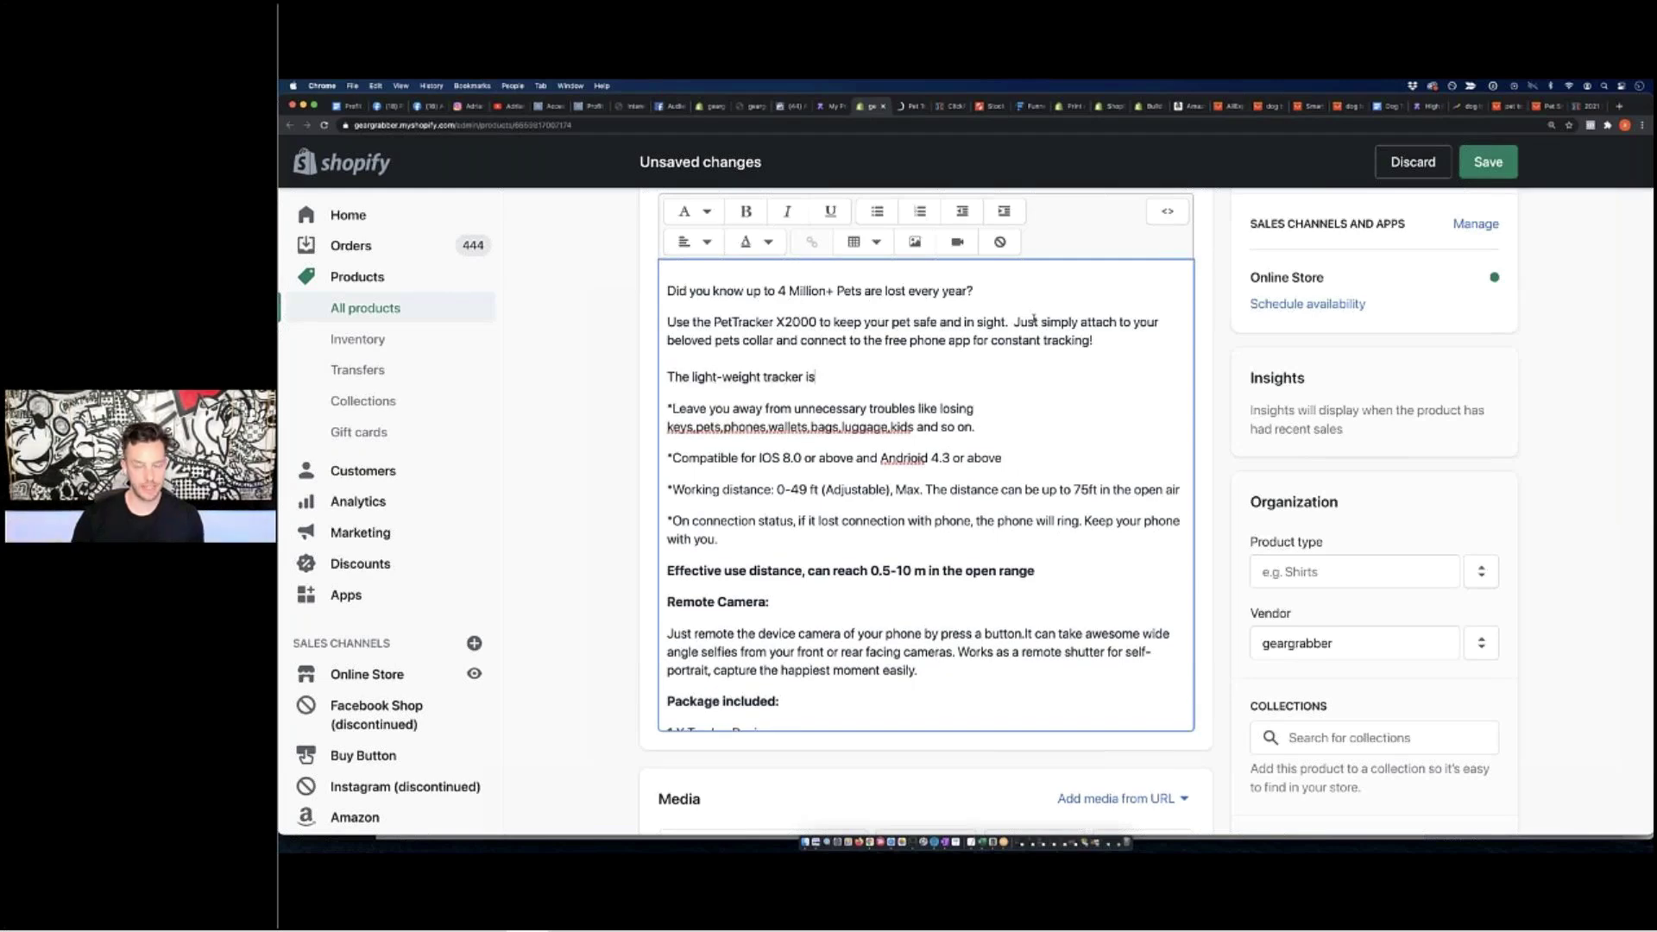
type(" styli")
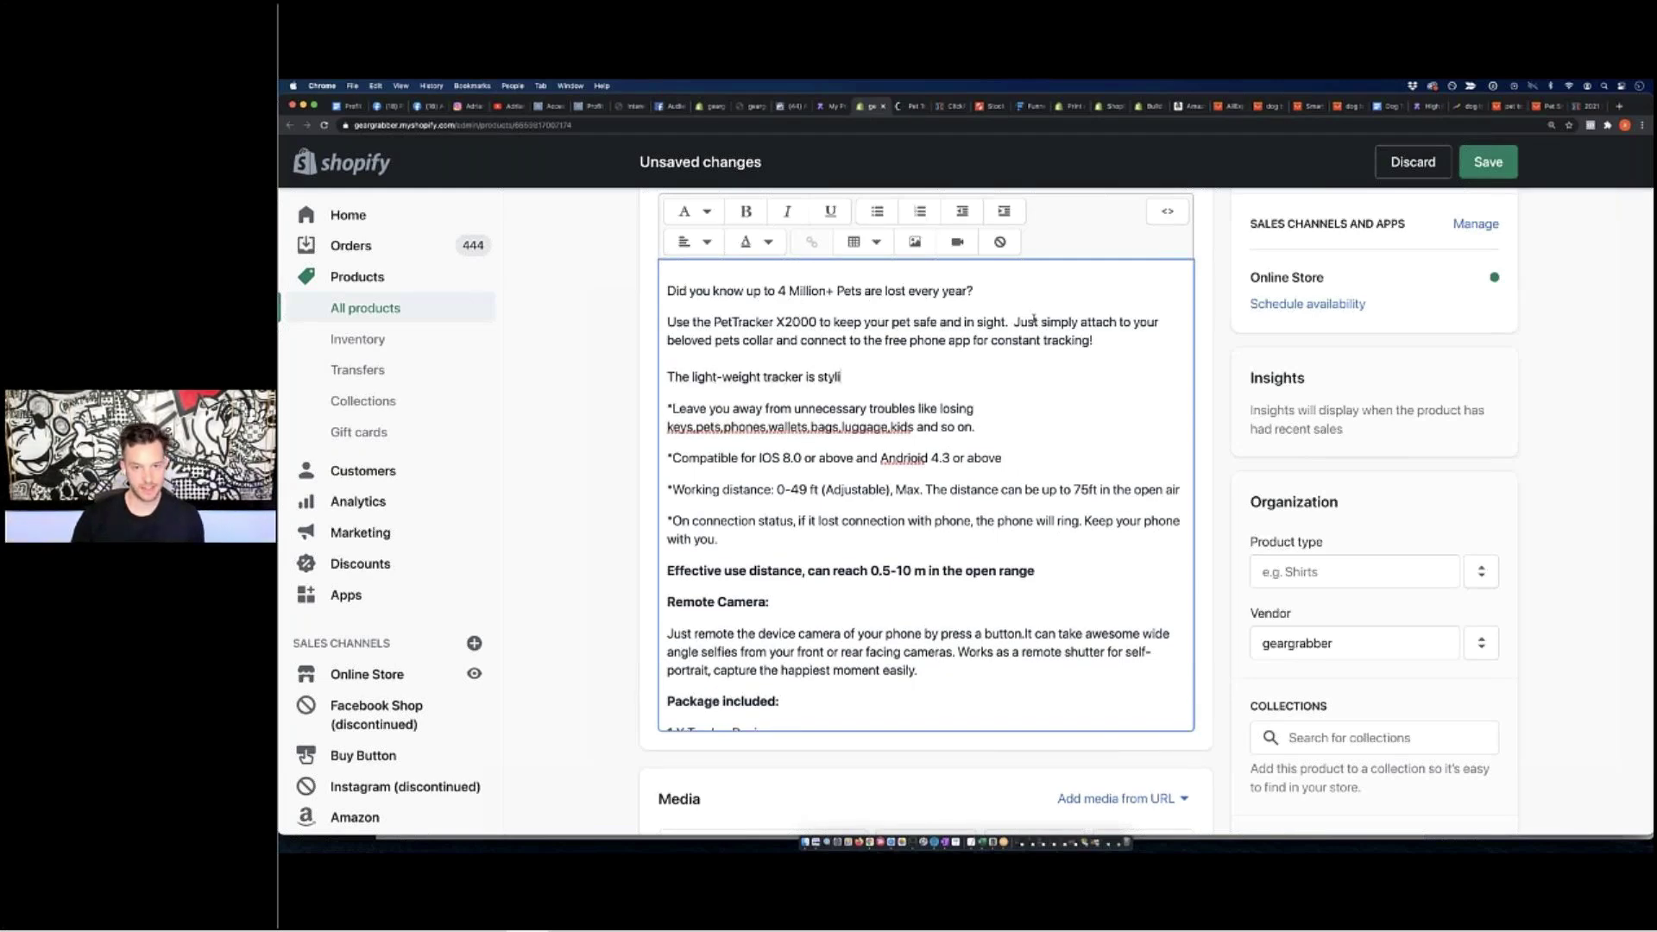
type("sh and ")
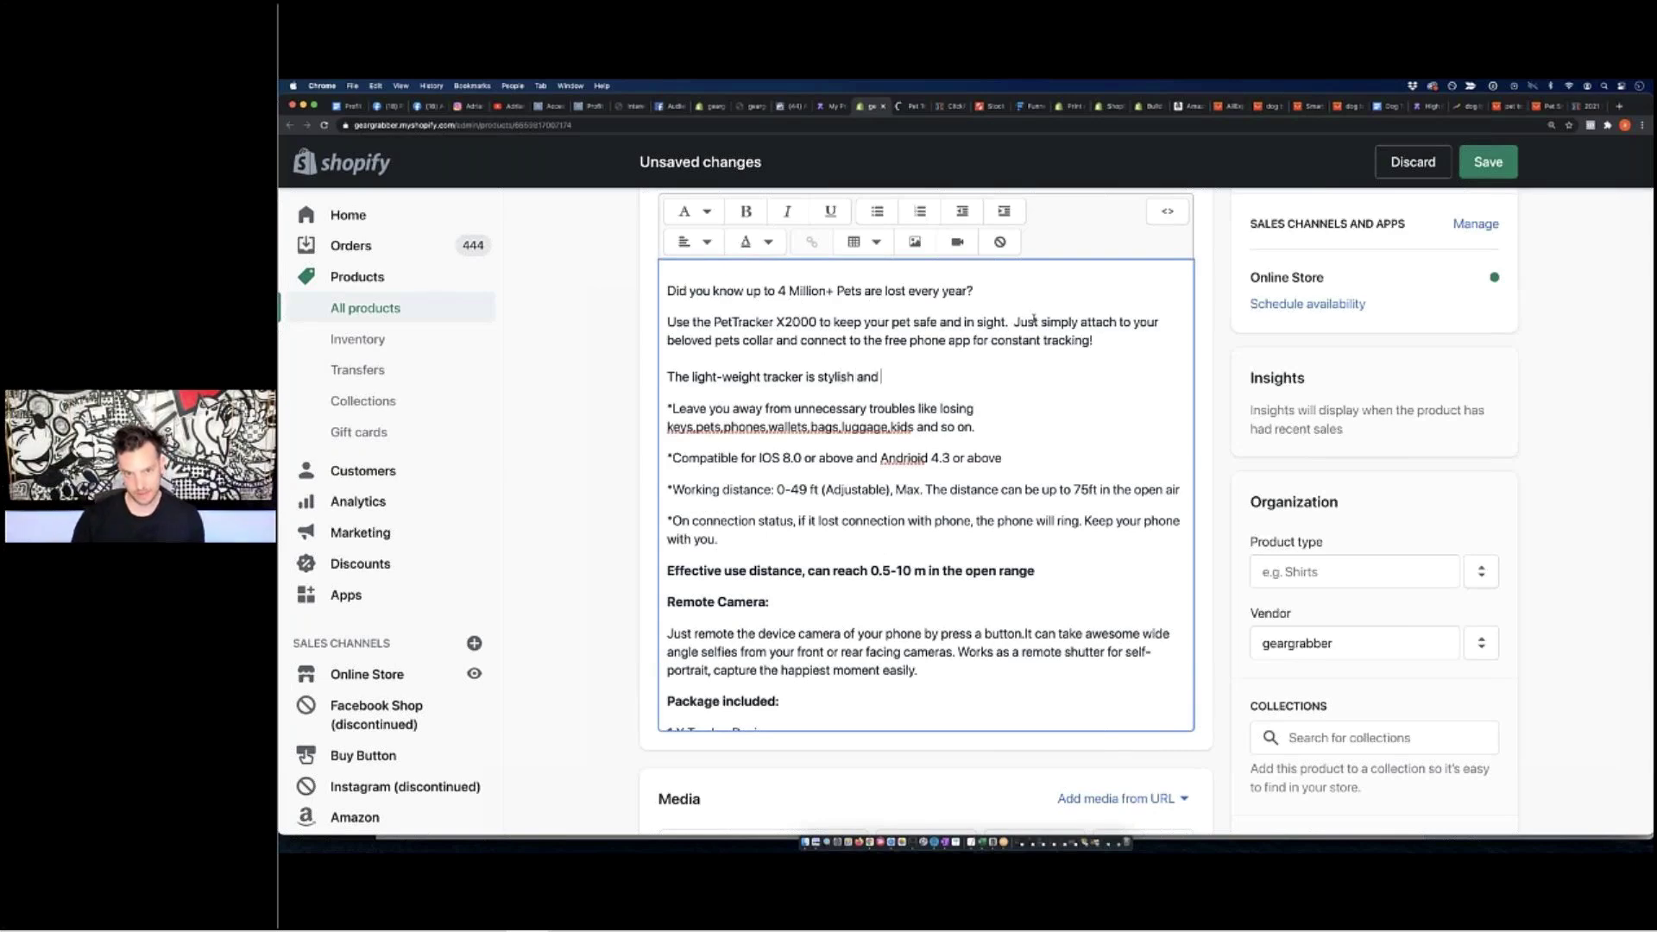
type("comforab")
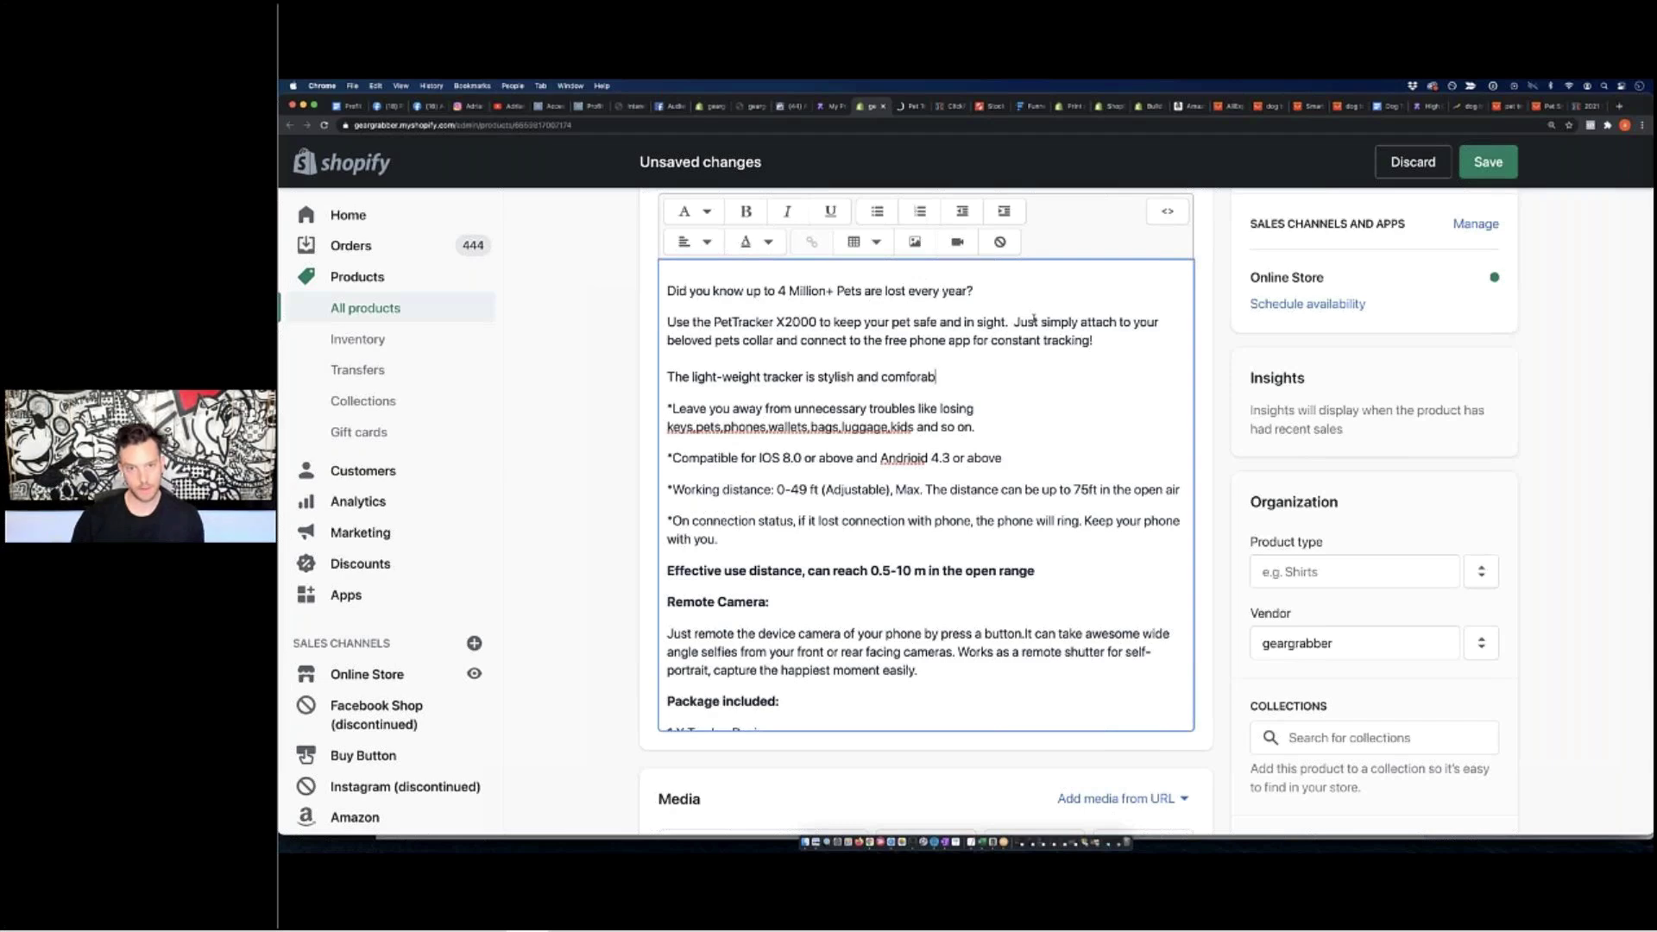
type("le for your")
key("BackSpace")
key("BackSpace")
key("BackSpace")
key("BackSpace")
key("BackSpace")
key("BackSpace")
key("BackSpace")
key("BackSpace")
key("BackSpace")
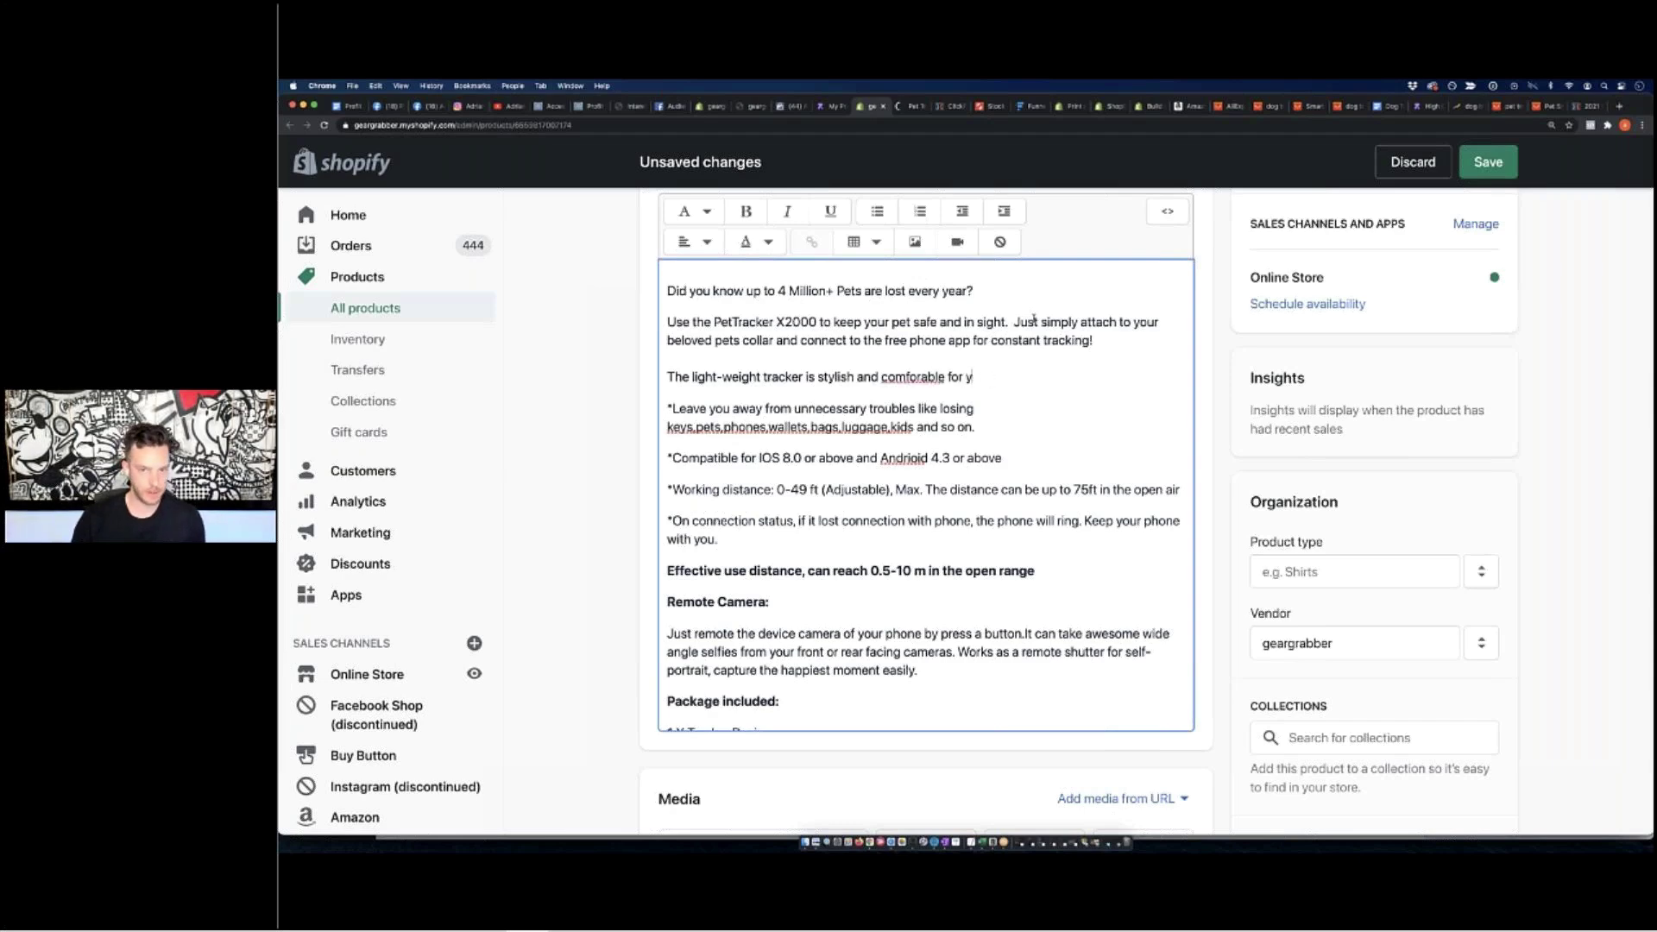
key("BackSpace")
key("BackSpace")
key("BackSpace")
key("BackSpace")
key("BackSpace")
key("BackSpace")
key("BackSpace")
key("BackSpace")
key("BackSpace")
key("BackSpace")
key("BackSpace")
key("BackSpace")
key("BackSpace")
key("BackSpace")
key("BackSpace")
key("BackSpace")
key("BackSpace")
key("BackSpace")
key("BackSpace")
key("BackSpace")
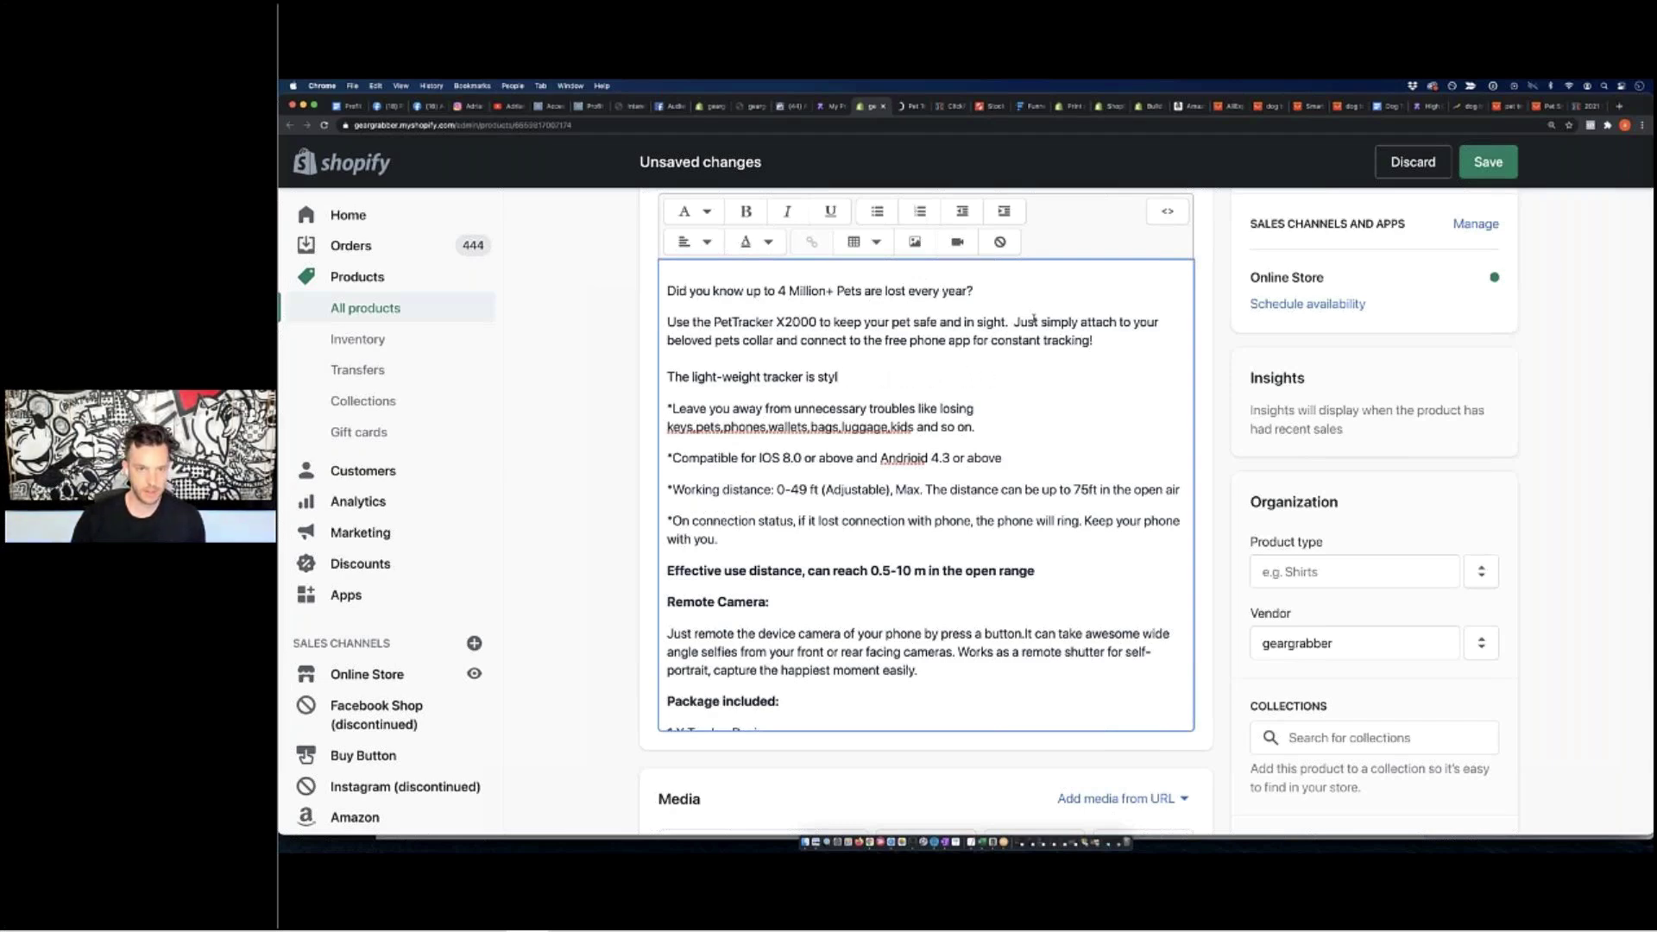
key("BackSpace")
key("BackSpace")
key("BackSpace")
key("BackSpace")
key("BackSpace")
key("BackSpace")
key("BackSpace")
key("BackSpace")
key("BackSpace")
key("BackSpace")
key("BackSpace")
key("BackSpace")
key("BackSpace")
key("BackSpace")
key("BackSpace")
key("BackSpace")
key("BackSpace")
key("BackSpace")
key("BackSpace")
key("BackSpace")
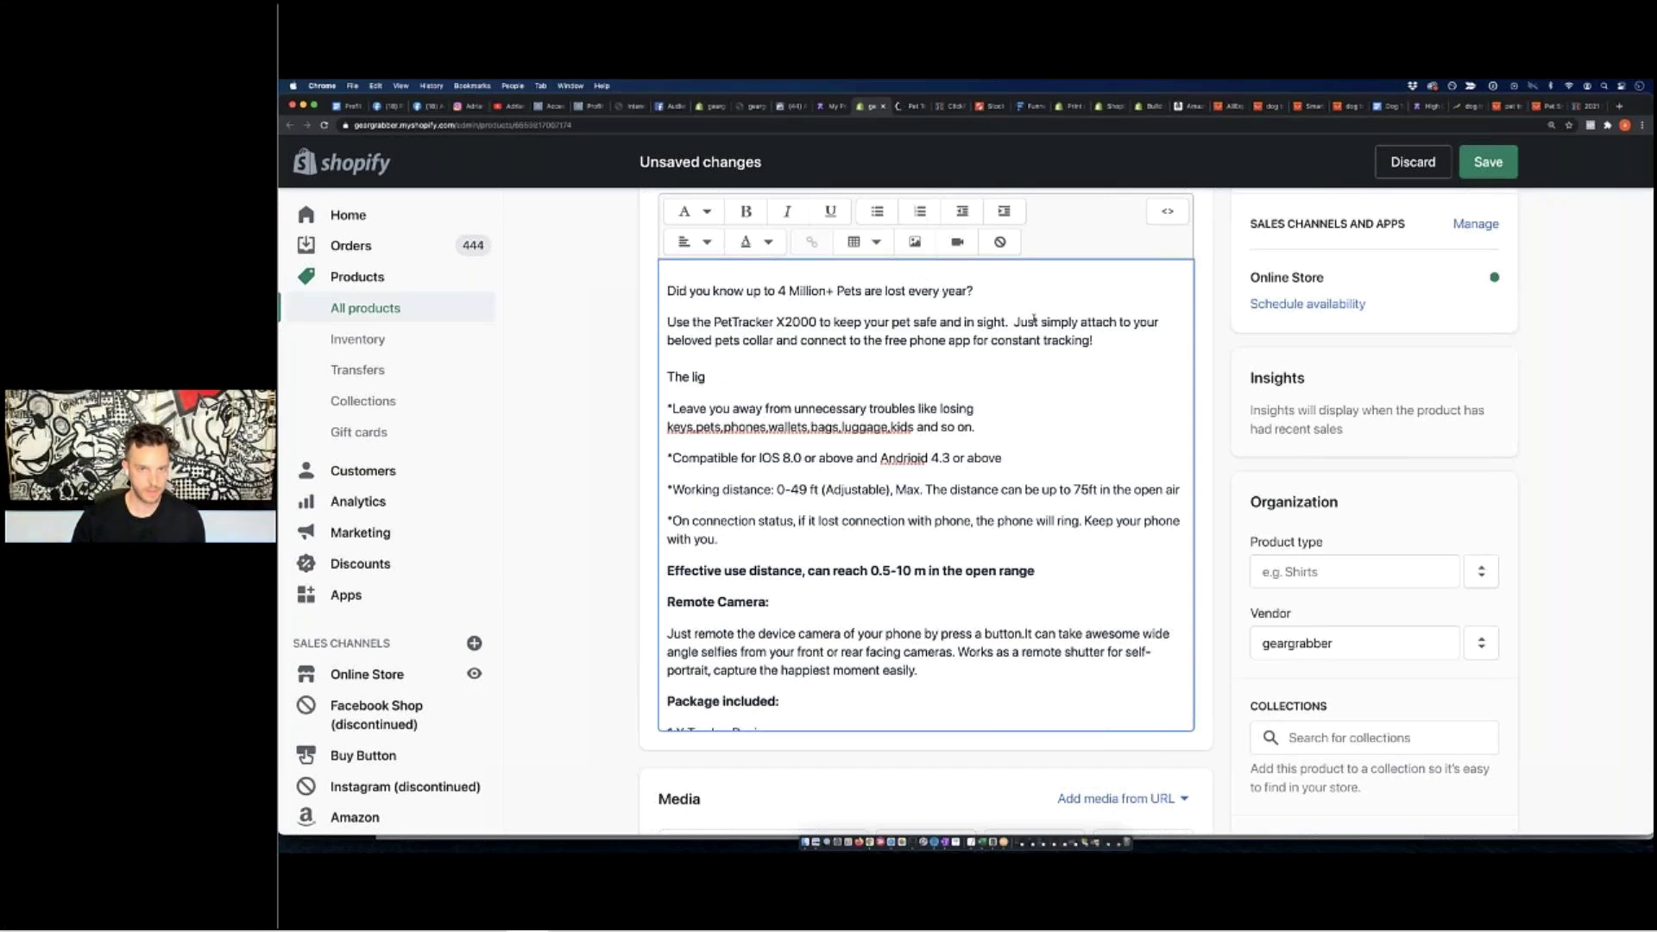
key("BackSpace")
key("BackSpace")
key("BackSpace")
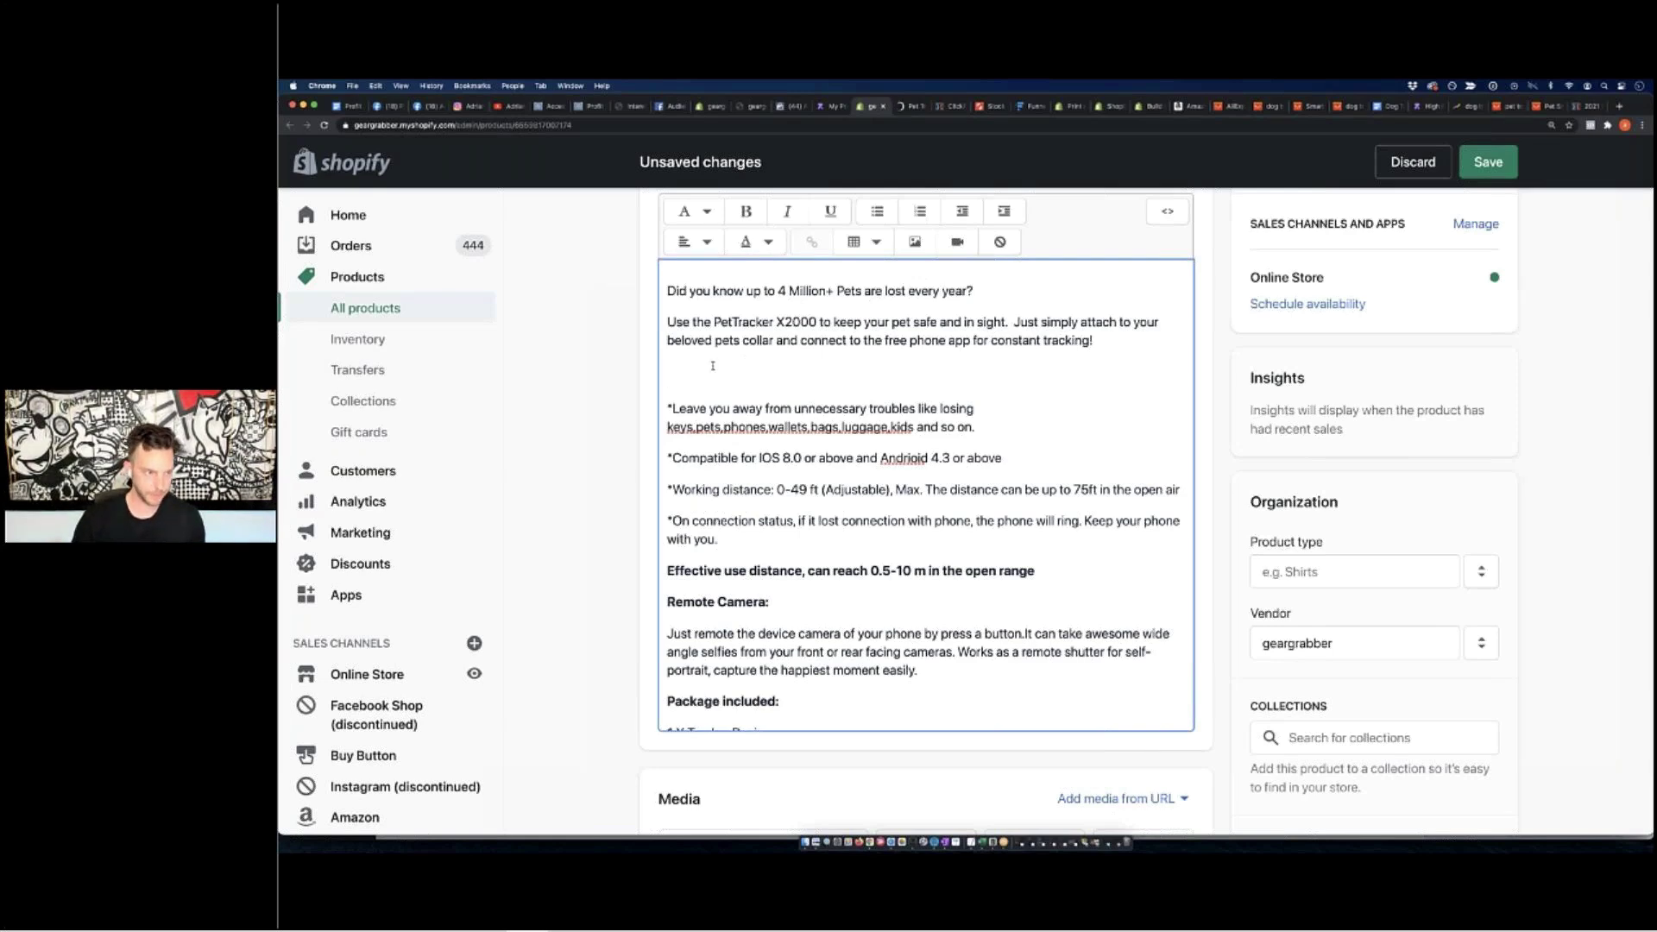
Add "The light-weight safety tracker will track your pet up to 75ft within bluetooth range from your connected smart phone device." as the third paragraph
type("The light-weight ")
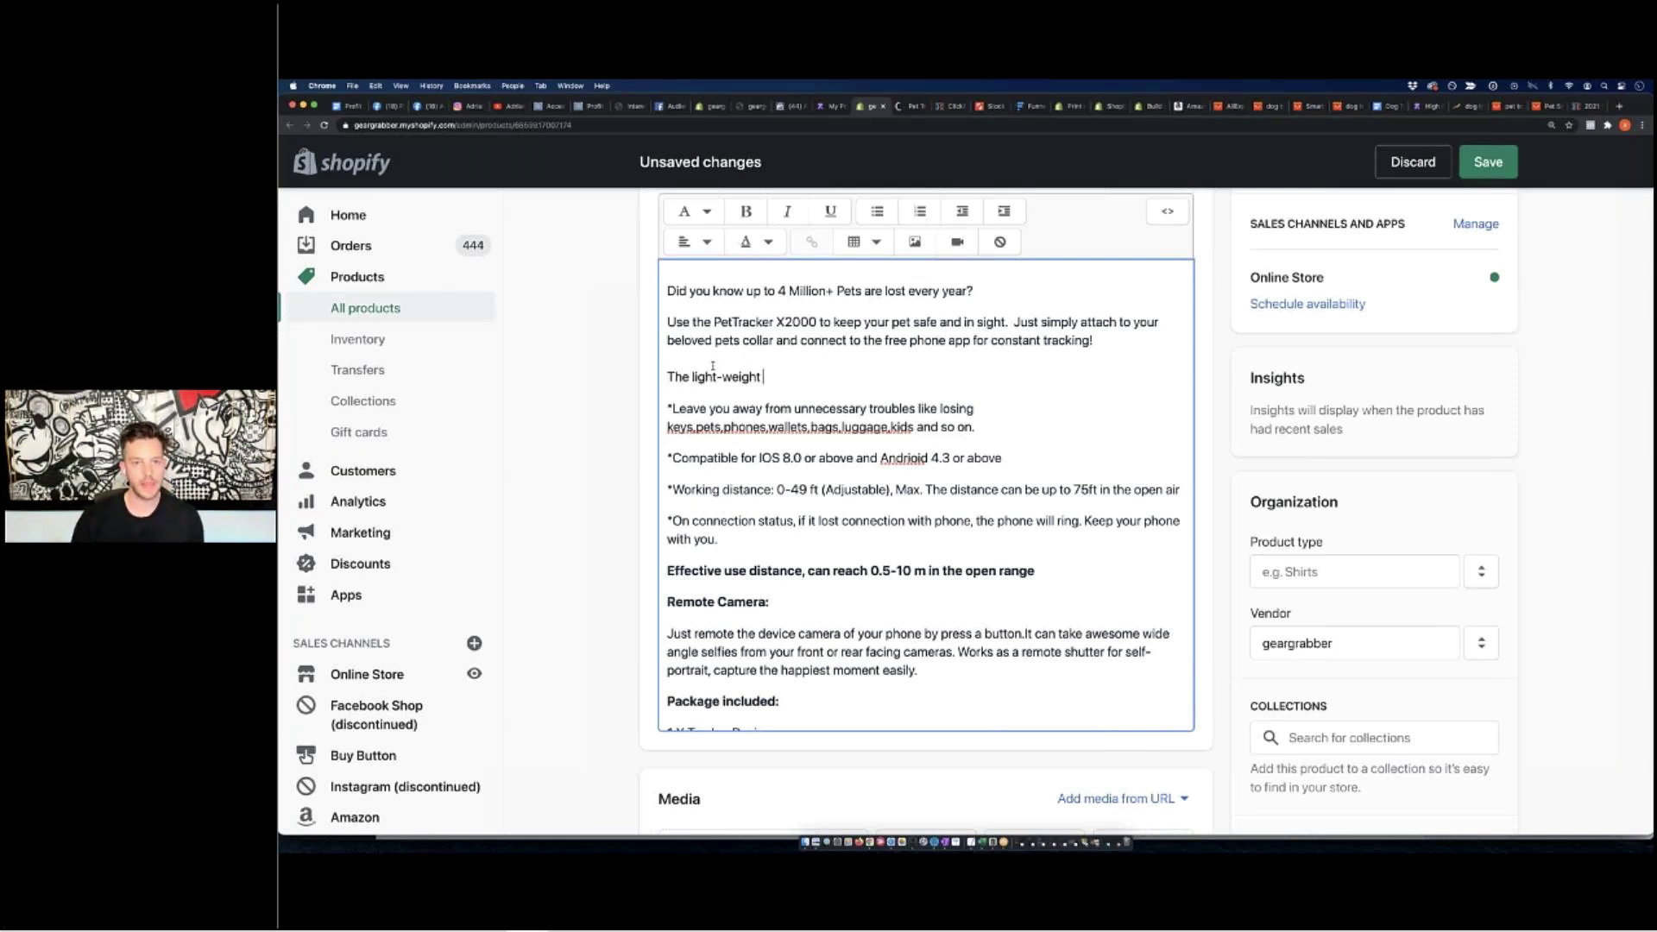
type("saftey")
key("BackSpace")
key("BackSpace")
key("BackSpace")
key("BackSpace")
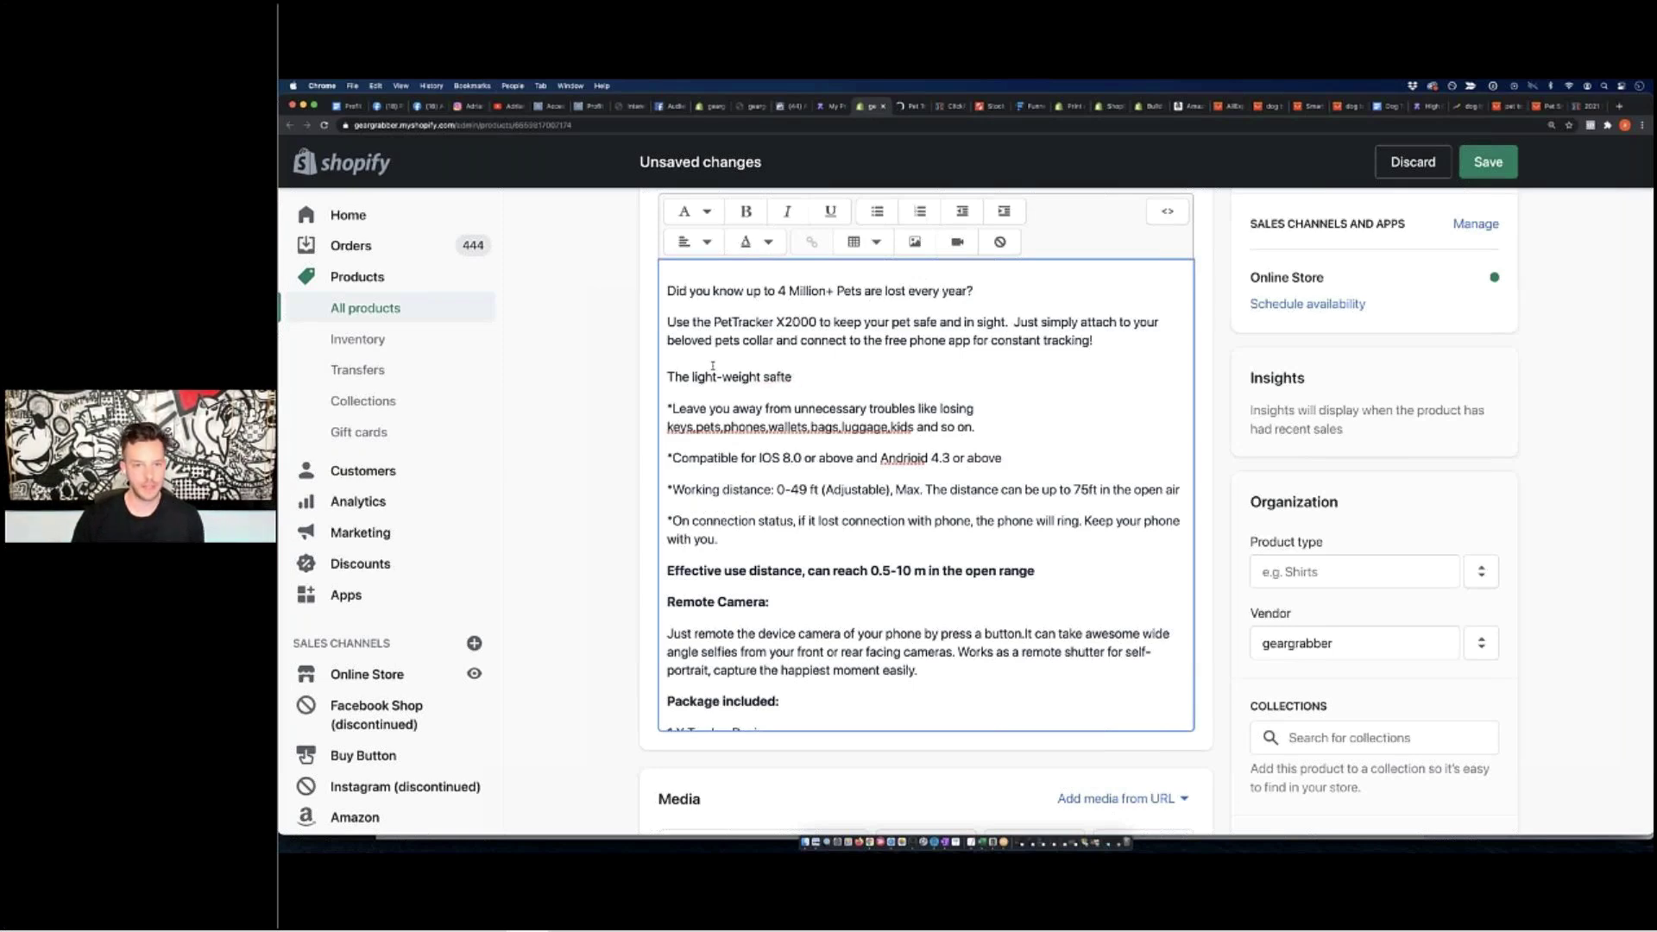
type("ety tracker")
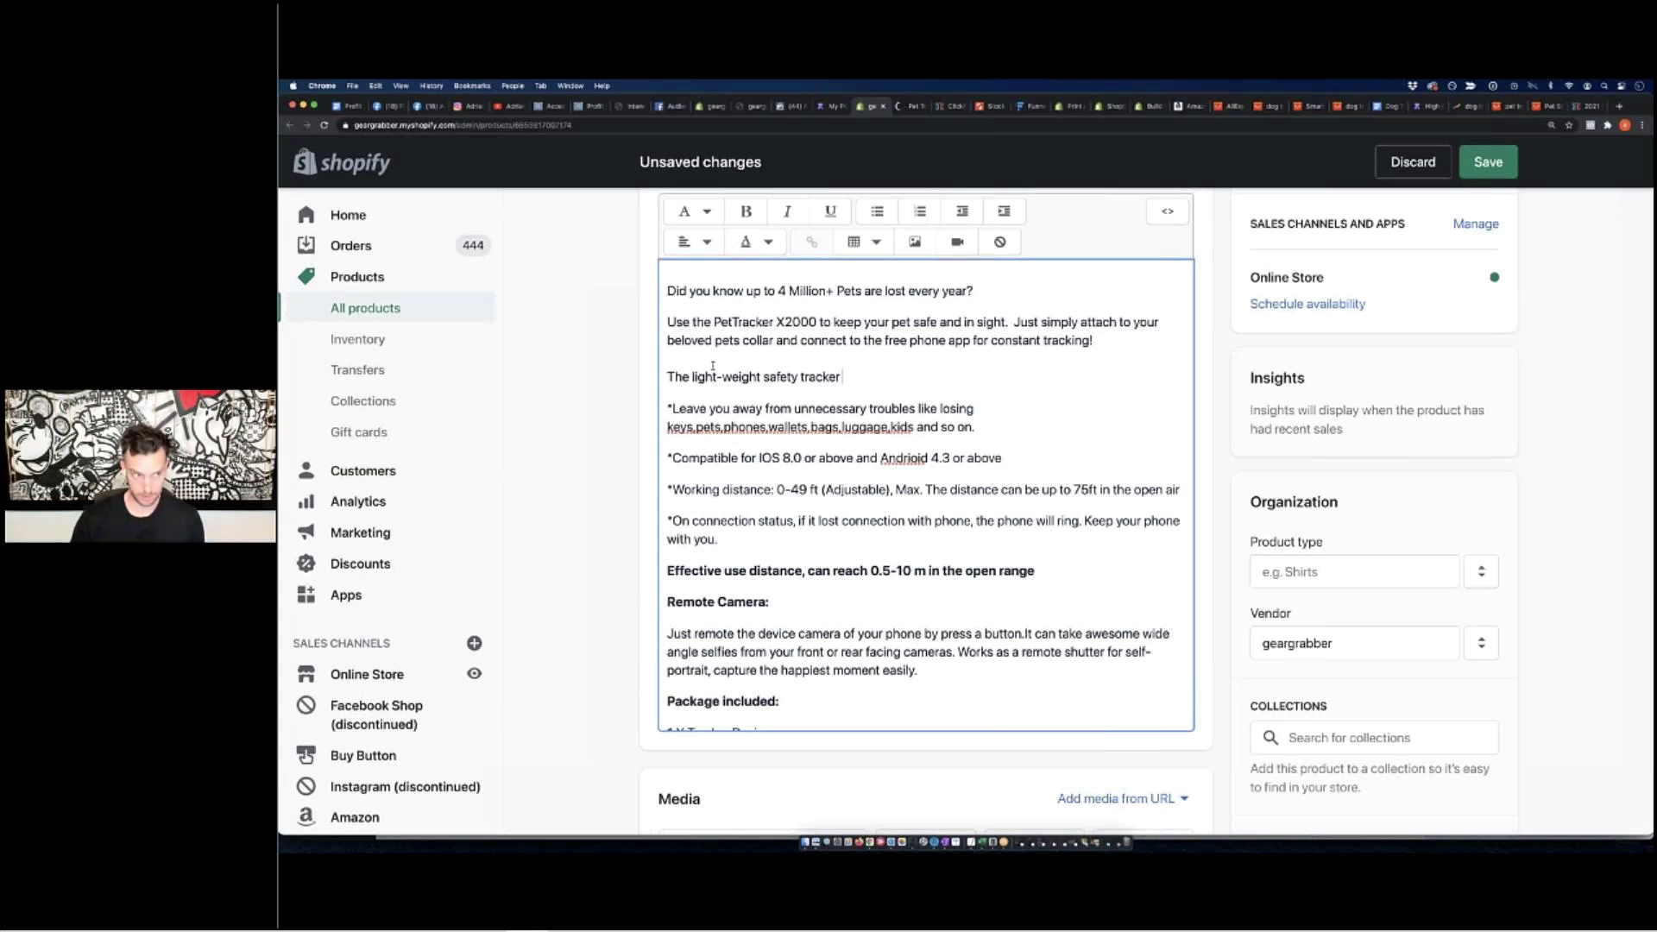
type("will tr")
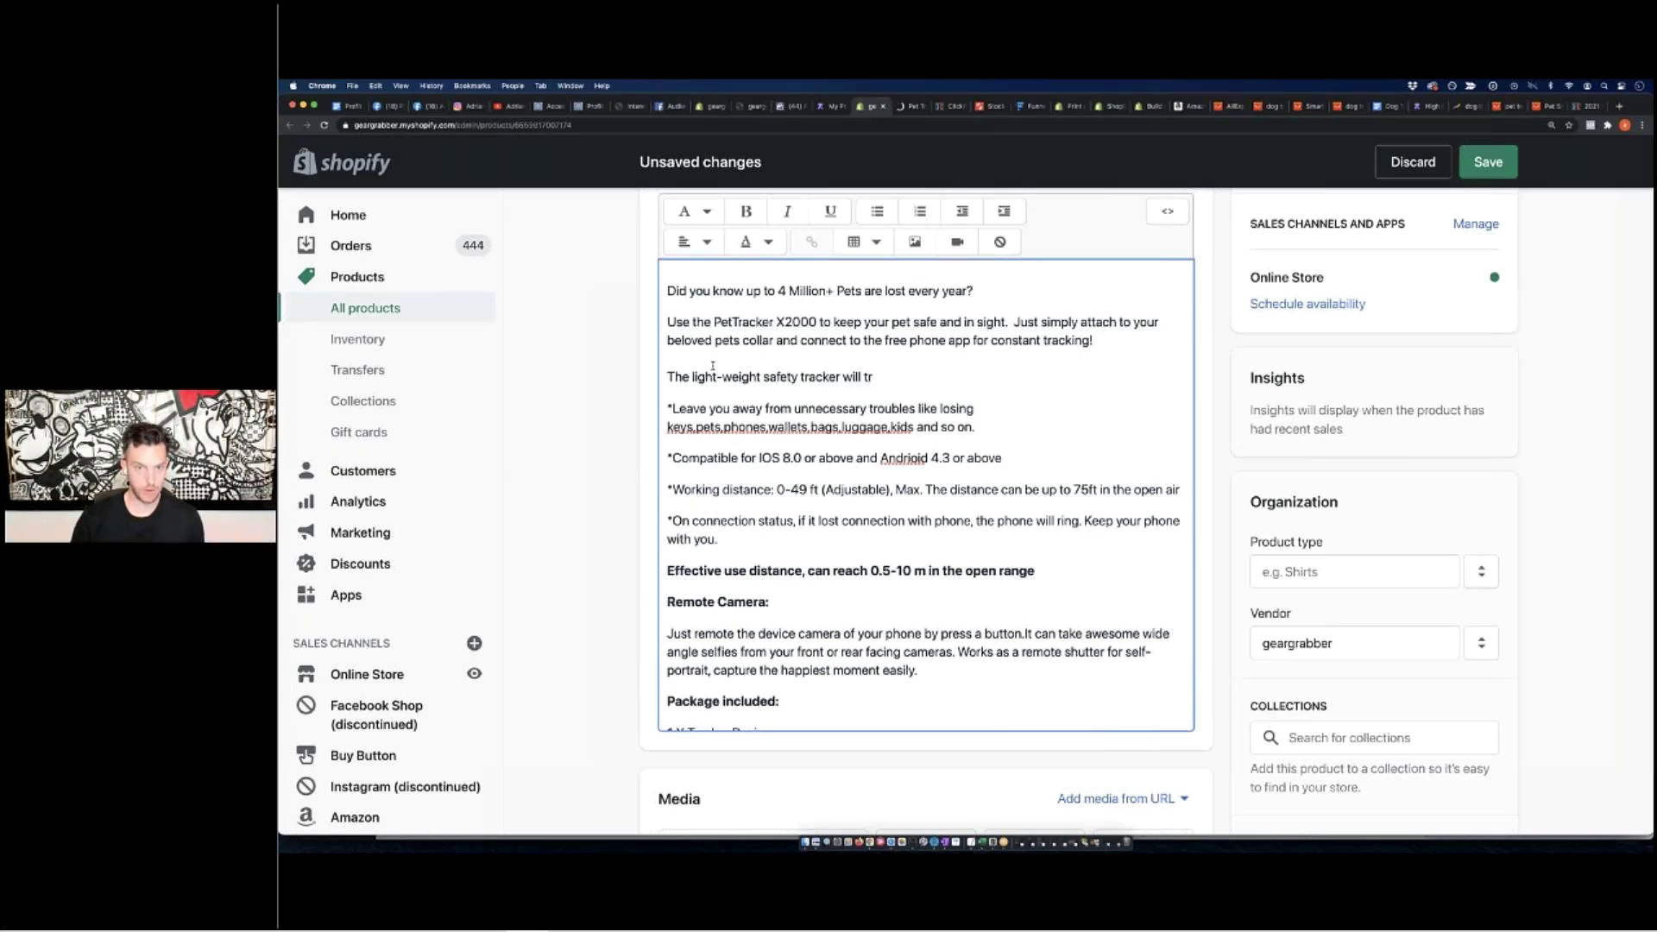
type("ack your pet up to 9")
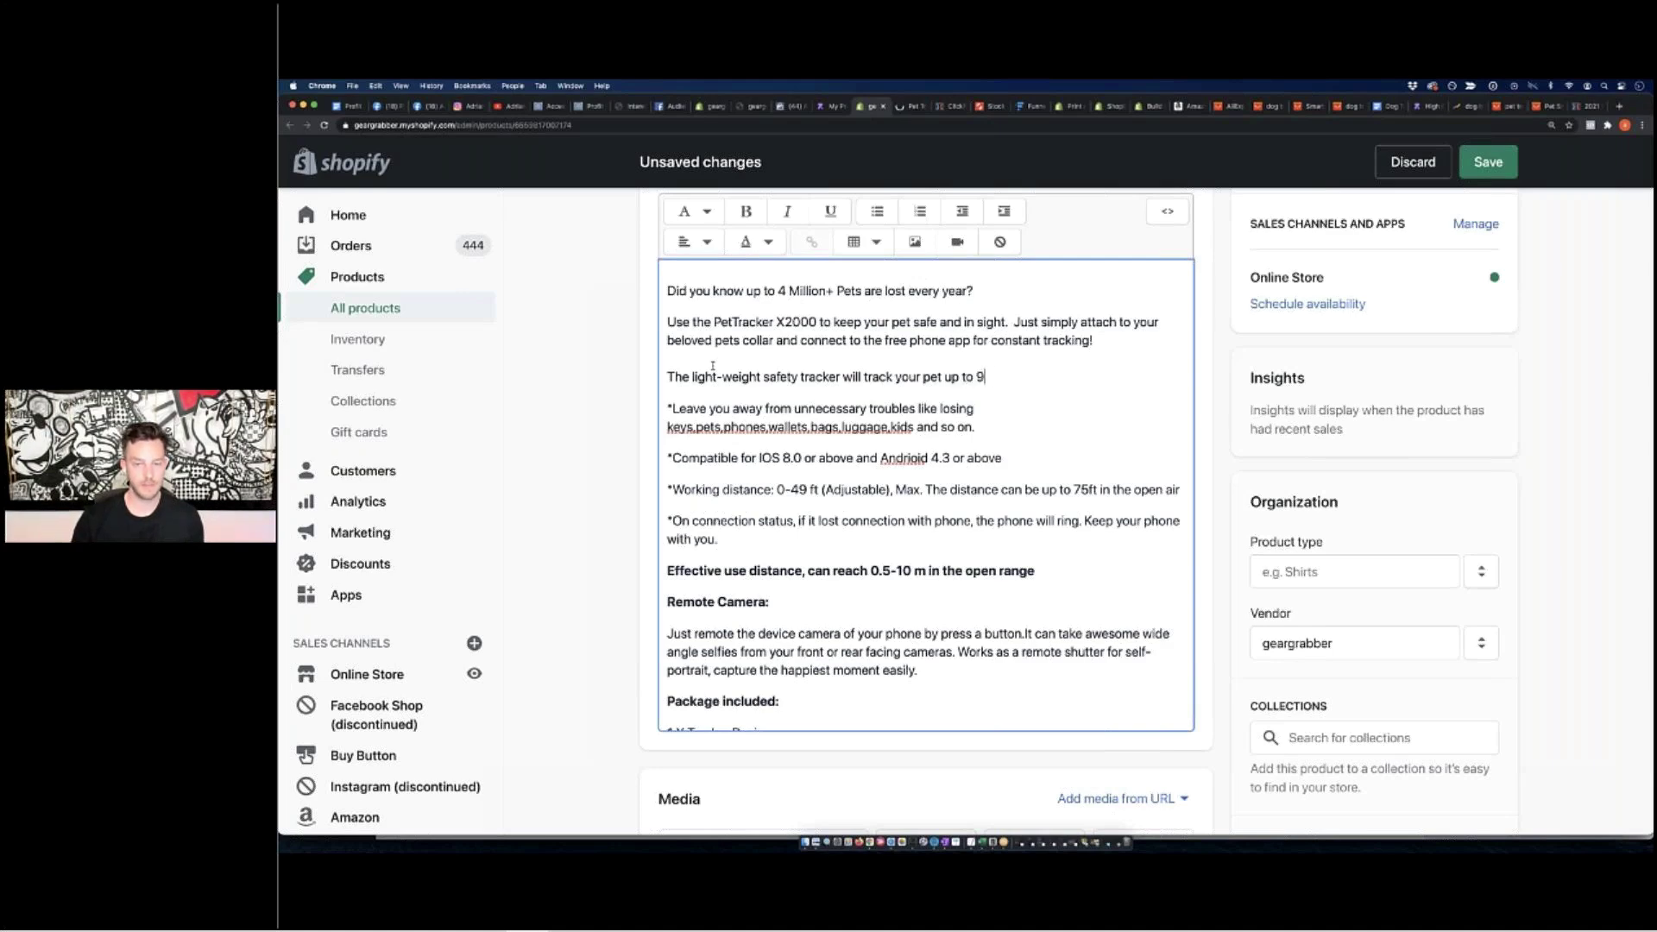
key("BackSpace")
type("75ft ")
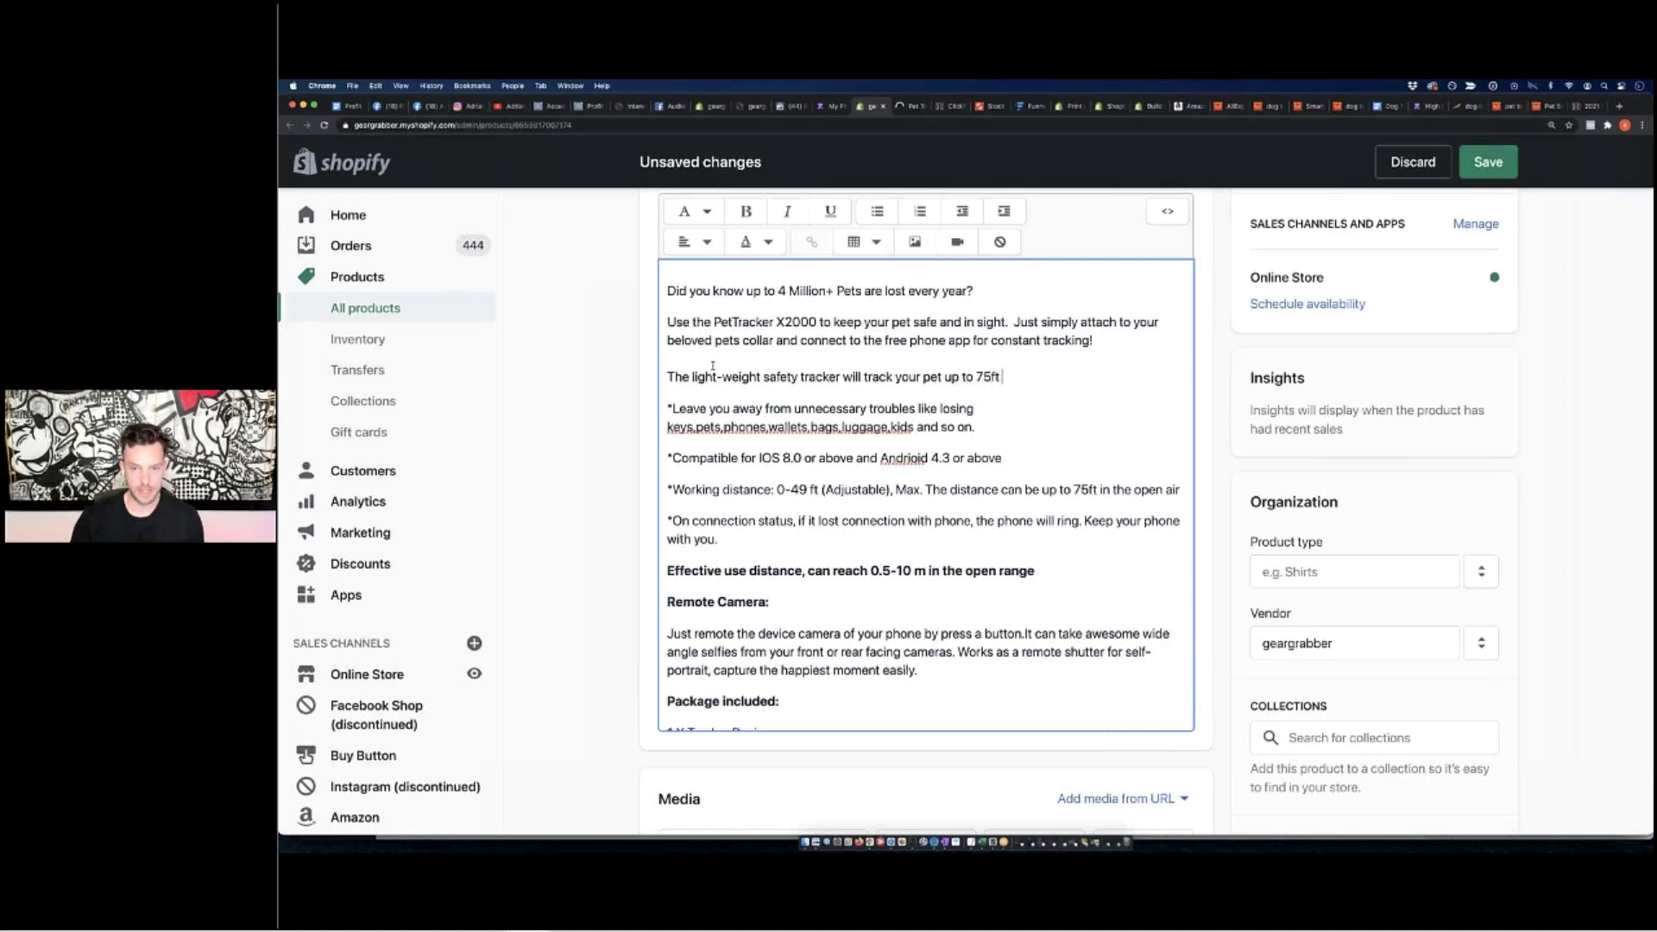
type("within bluetooth rang")
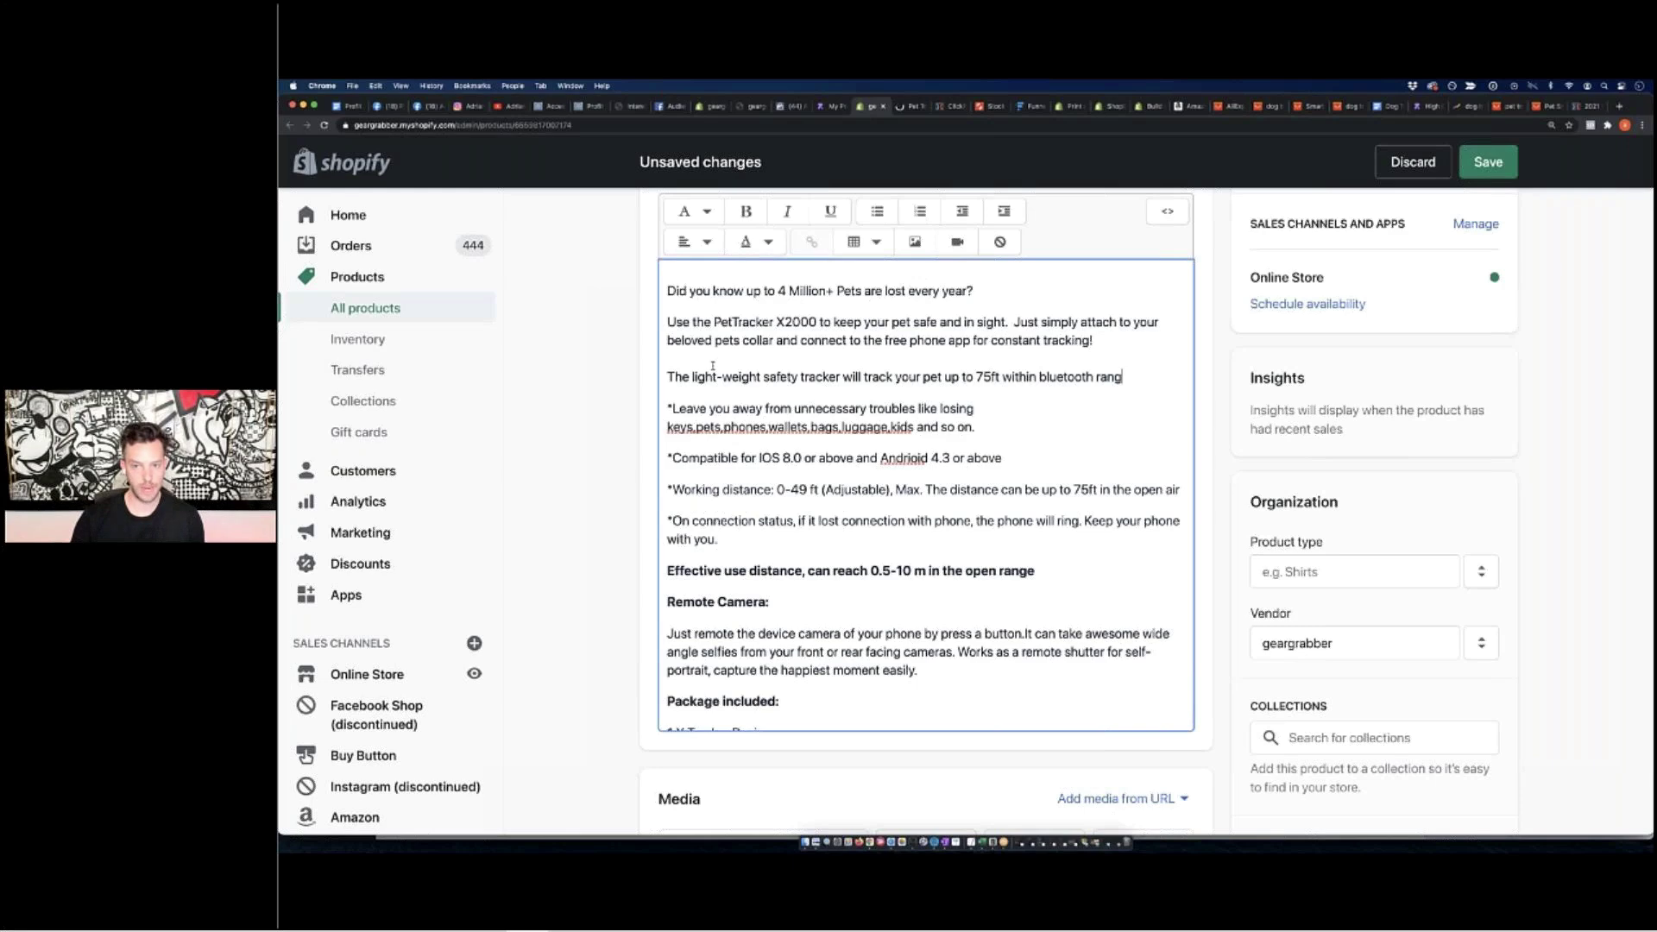
type("e from your")
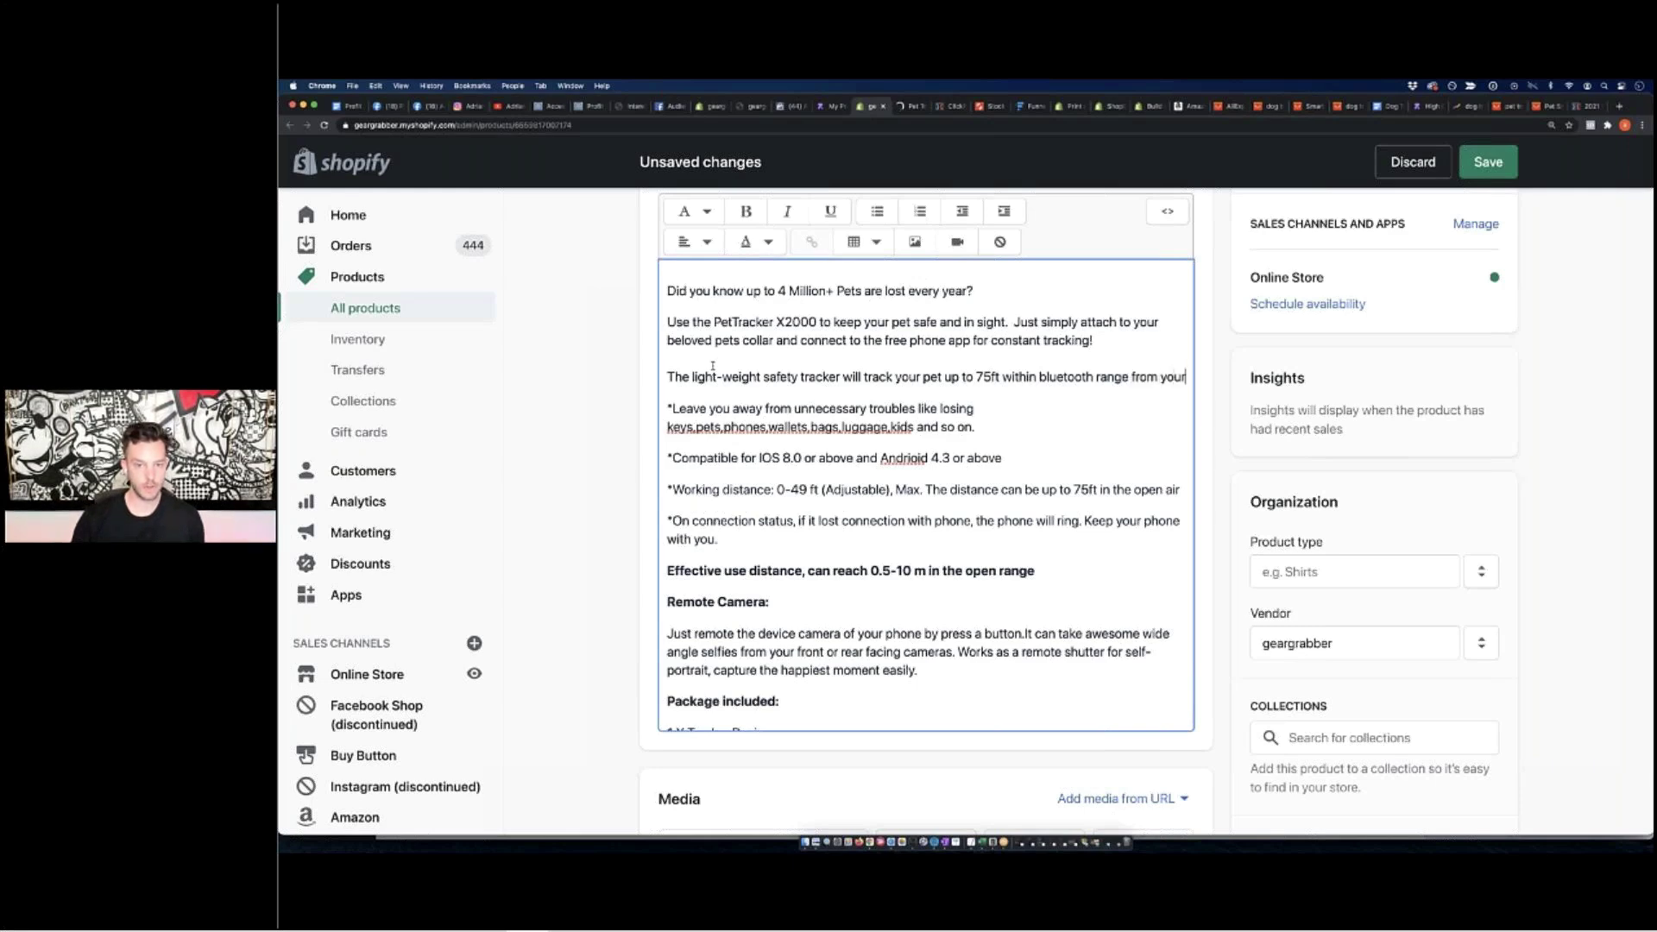
type(" connected ")
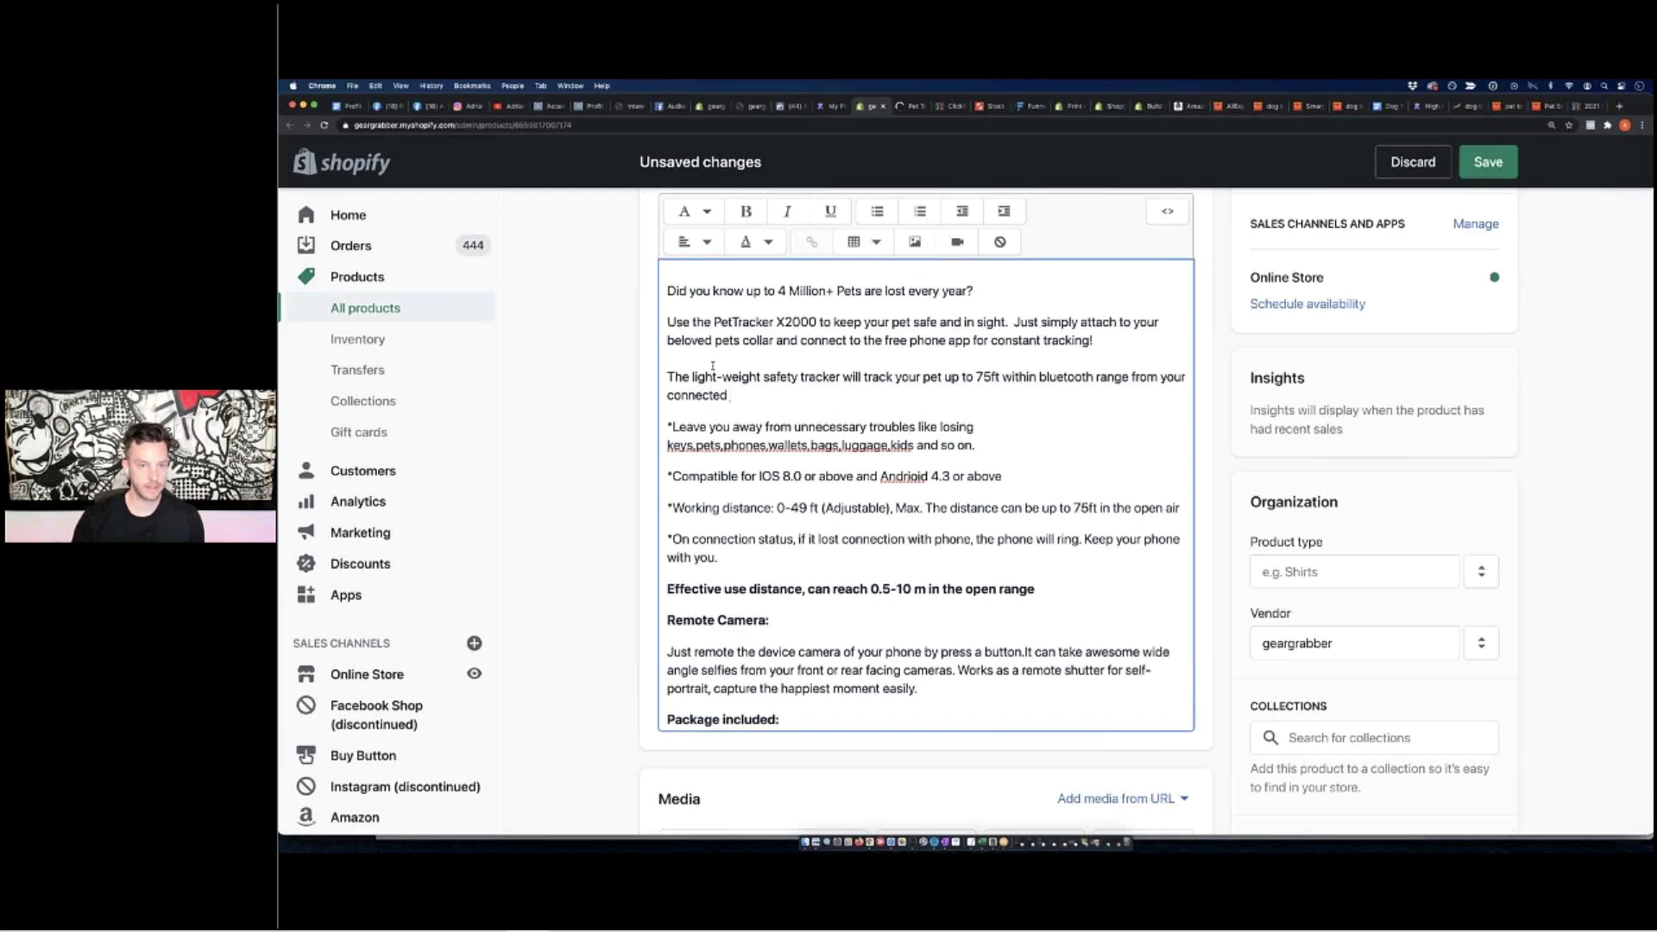
type("smart phone devbice")
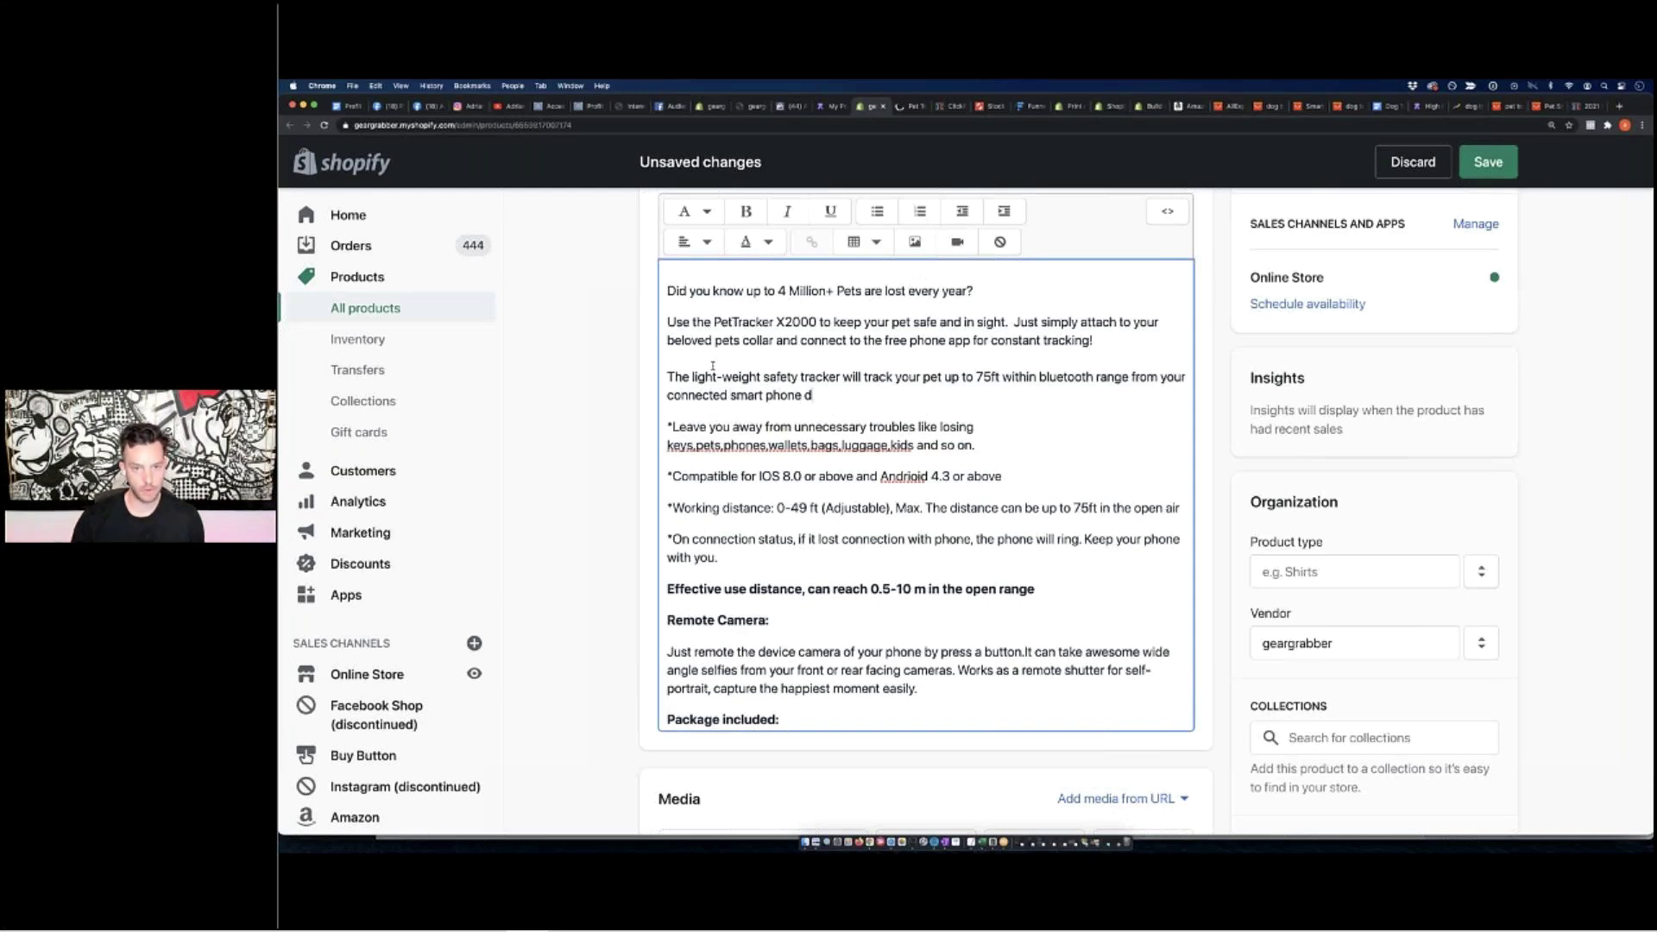
key("BackSpace")
key("BackSpace")
key("BackSpace")
key("BackSpace")
type("ice. ")
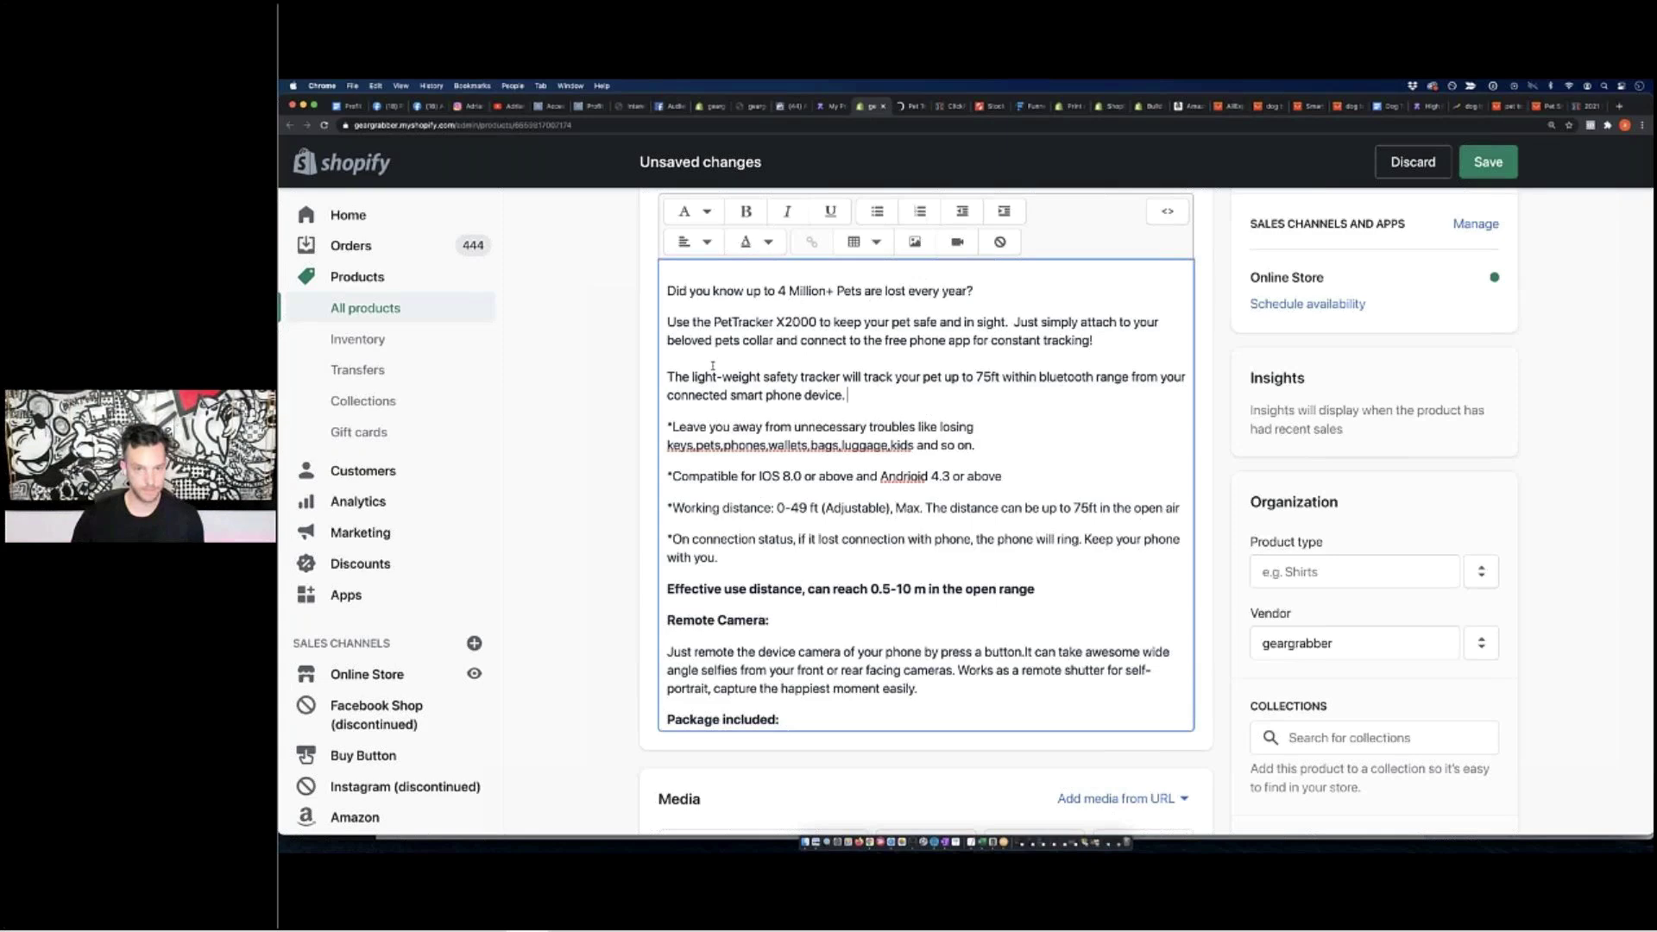
Start a second sentence in the light-weight safety tracker paragraph with "Perfect for making sure your pet doesn't get"
type(" Perfect fo rmaking")
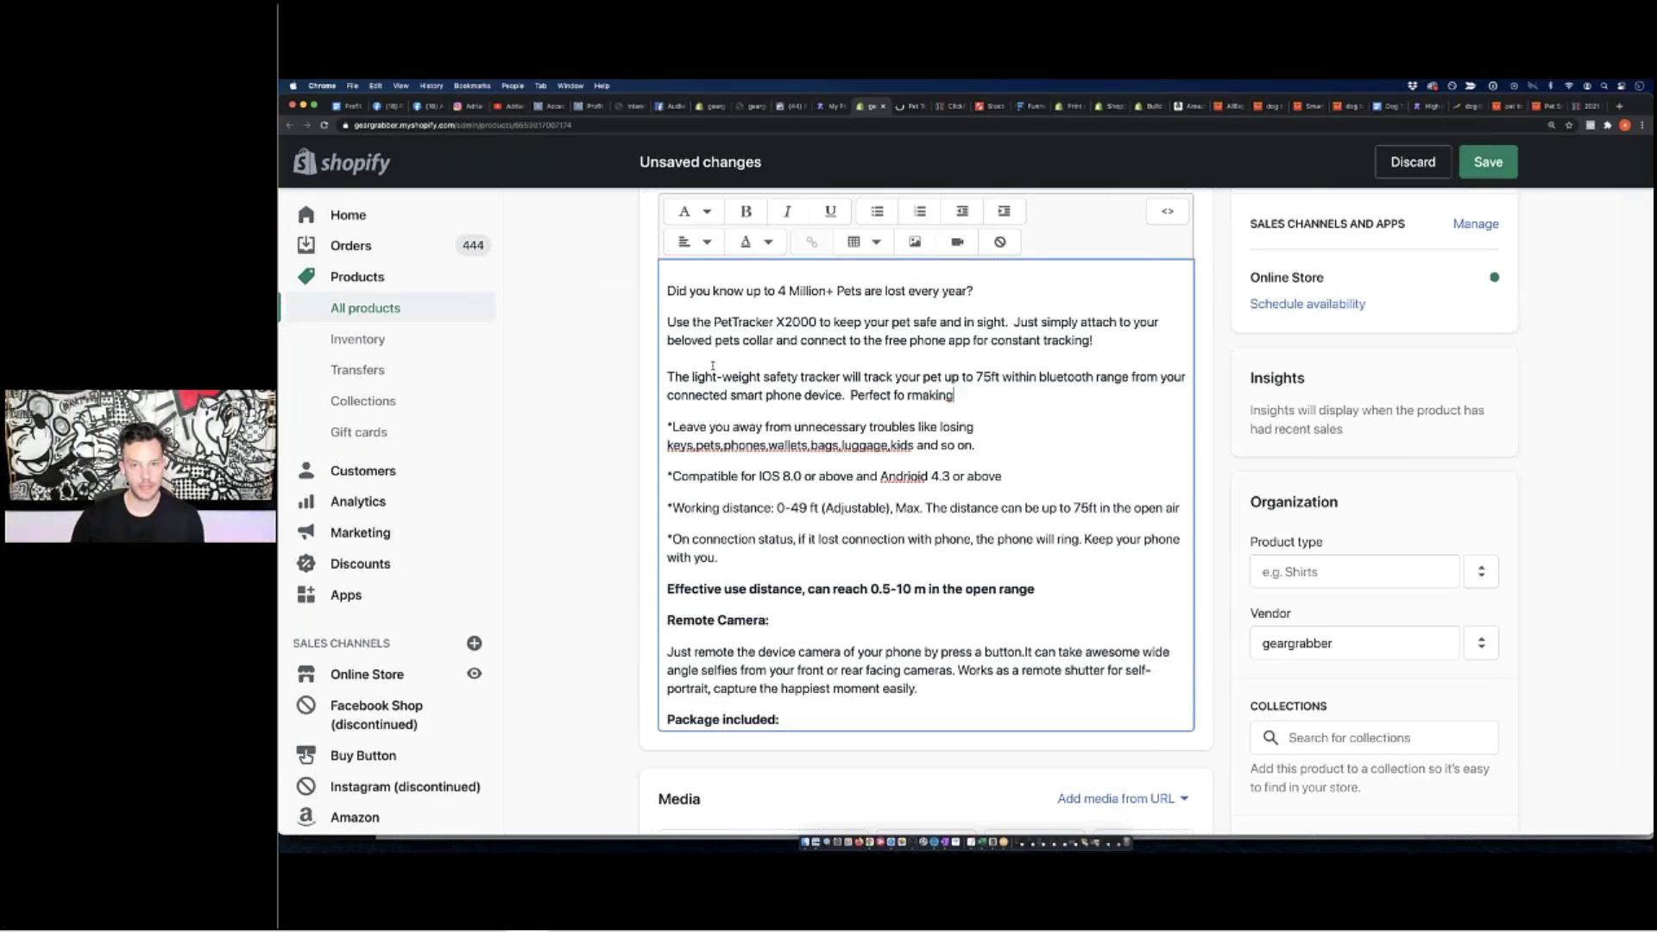
key("BackSpace")
key("BackSpace")
key("BackSpace")
key("BackSpace")
key("BackSpace")
key("BackSpace")
key("BackSpace")
key("BackSpace")
key("BackSpace")
key("BackSpace")
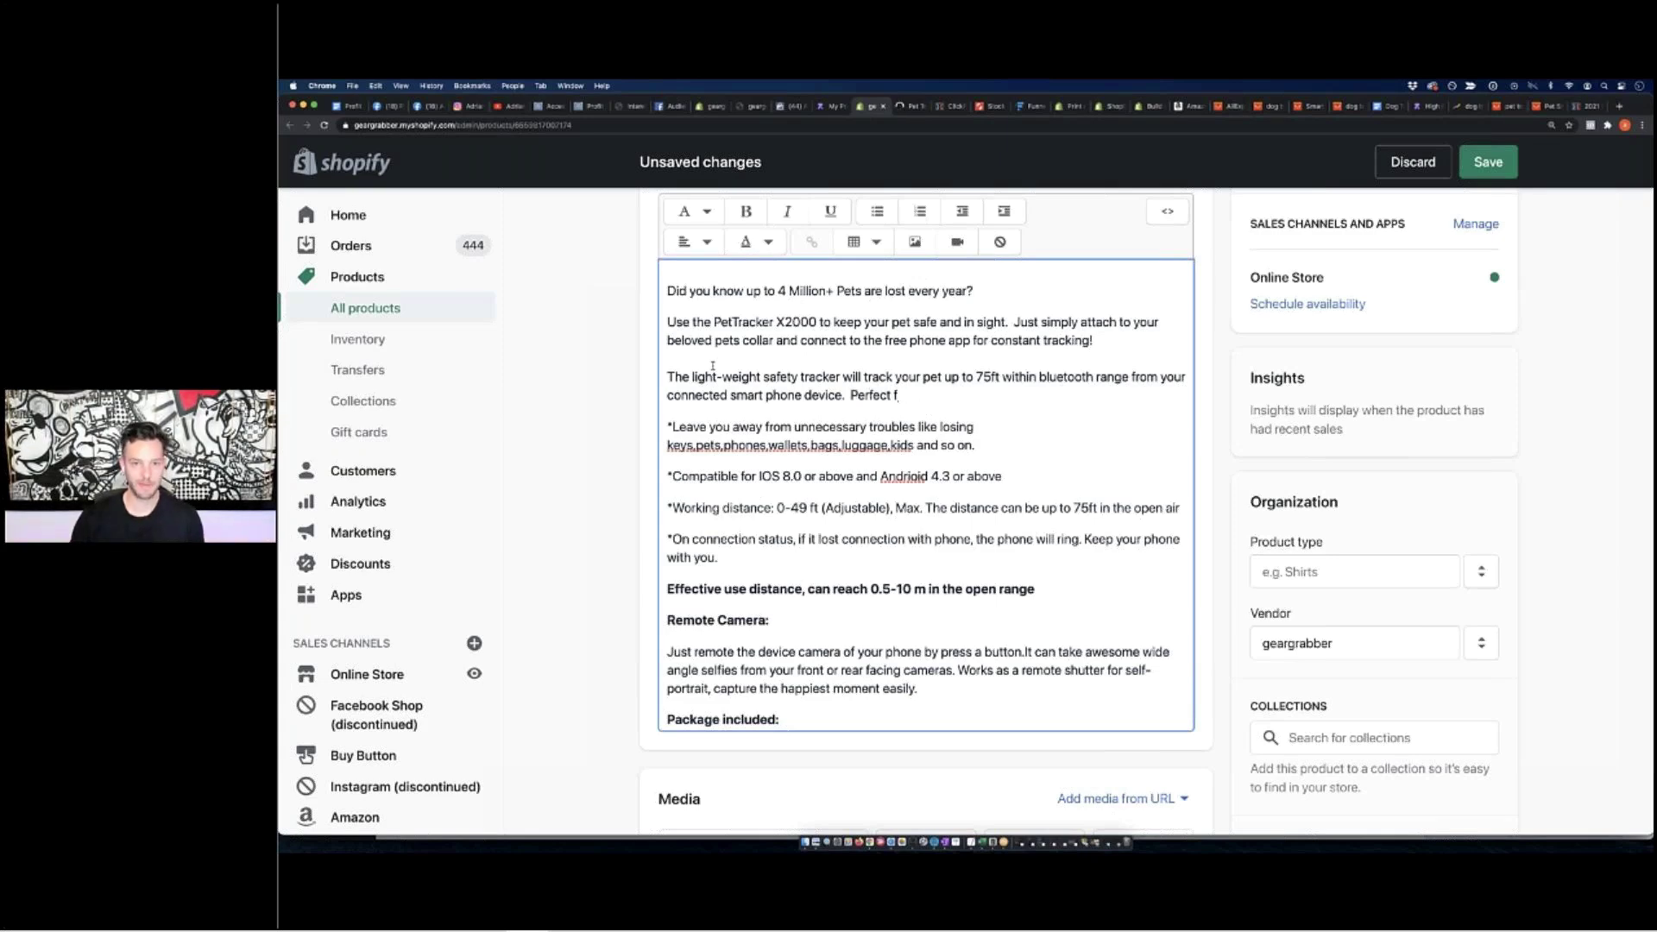
type("or making sure your")
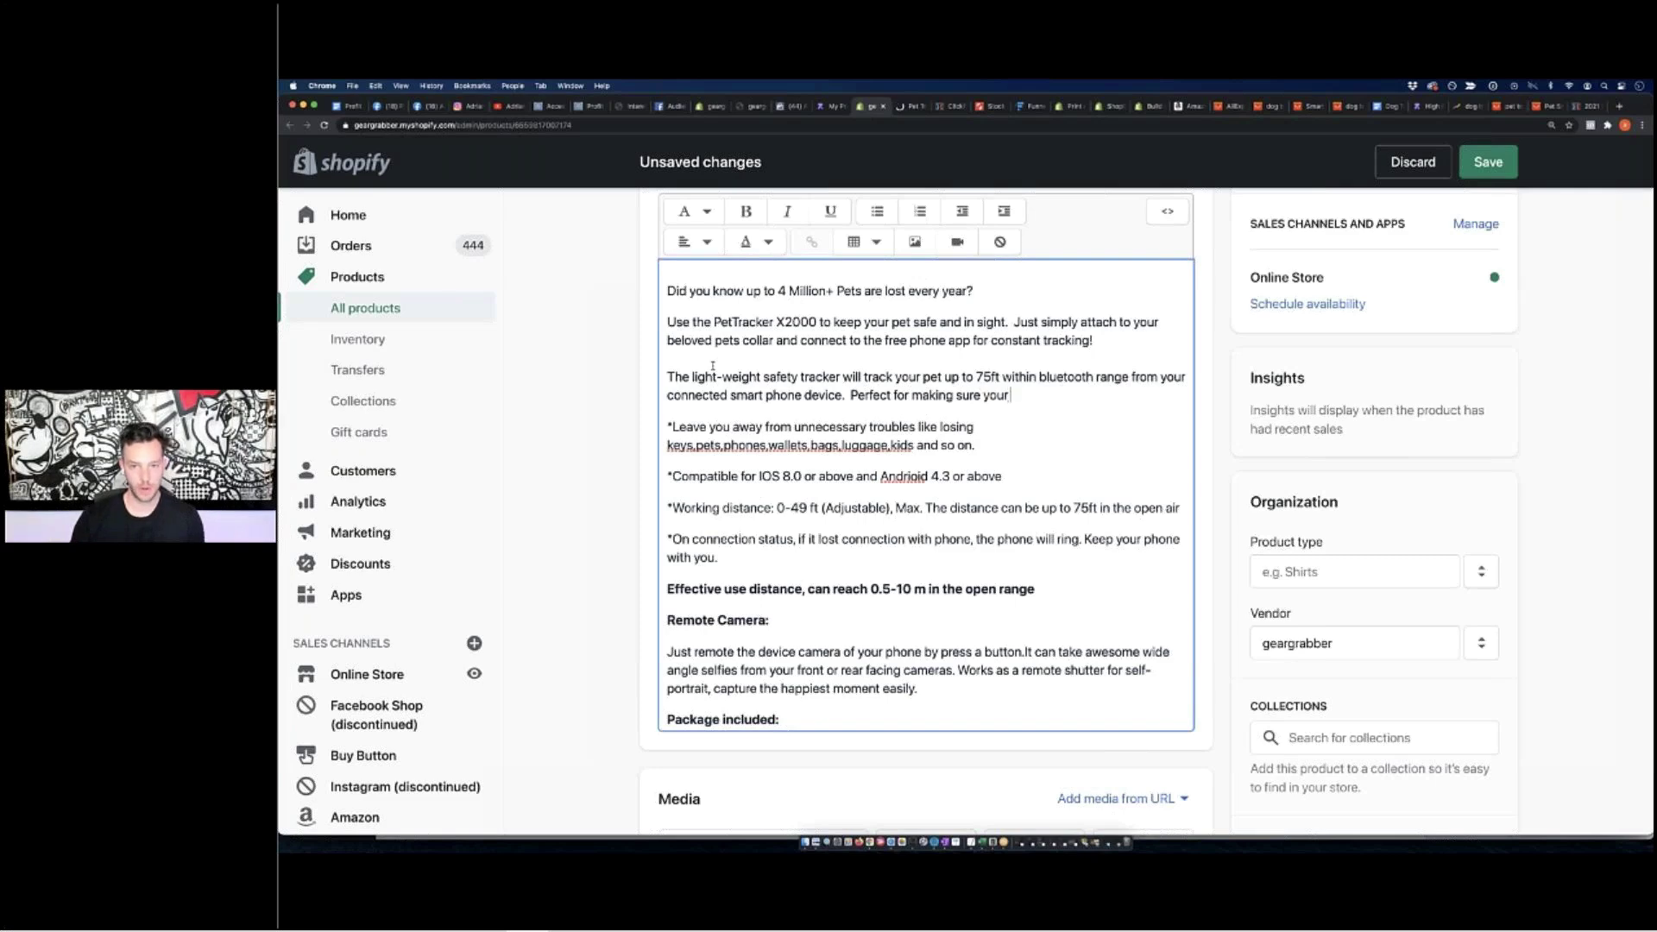
type(" pet doesn't get")
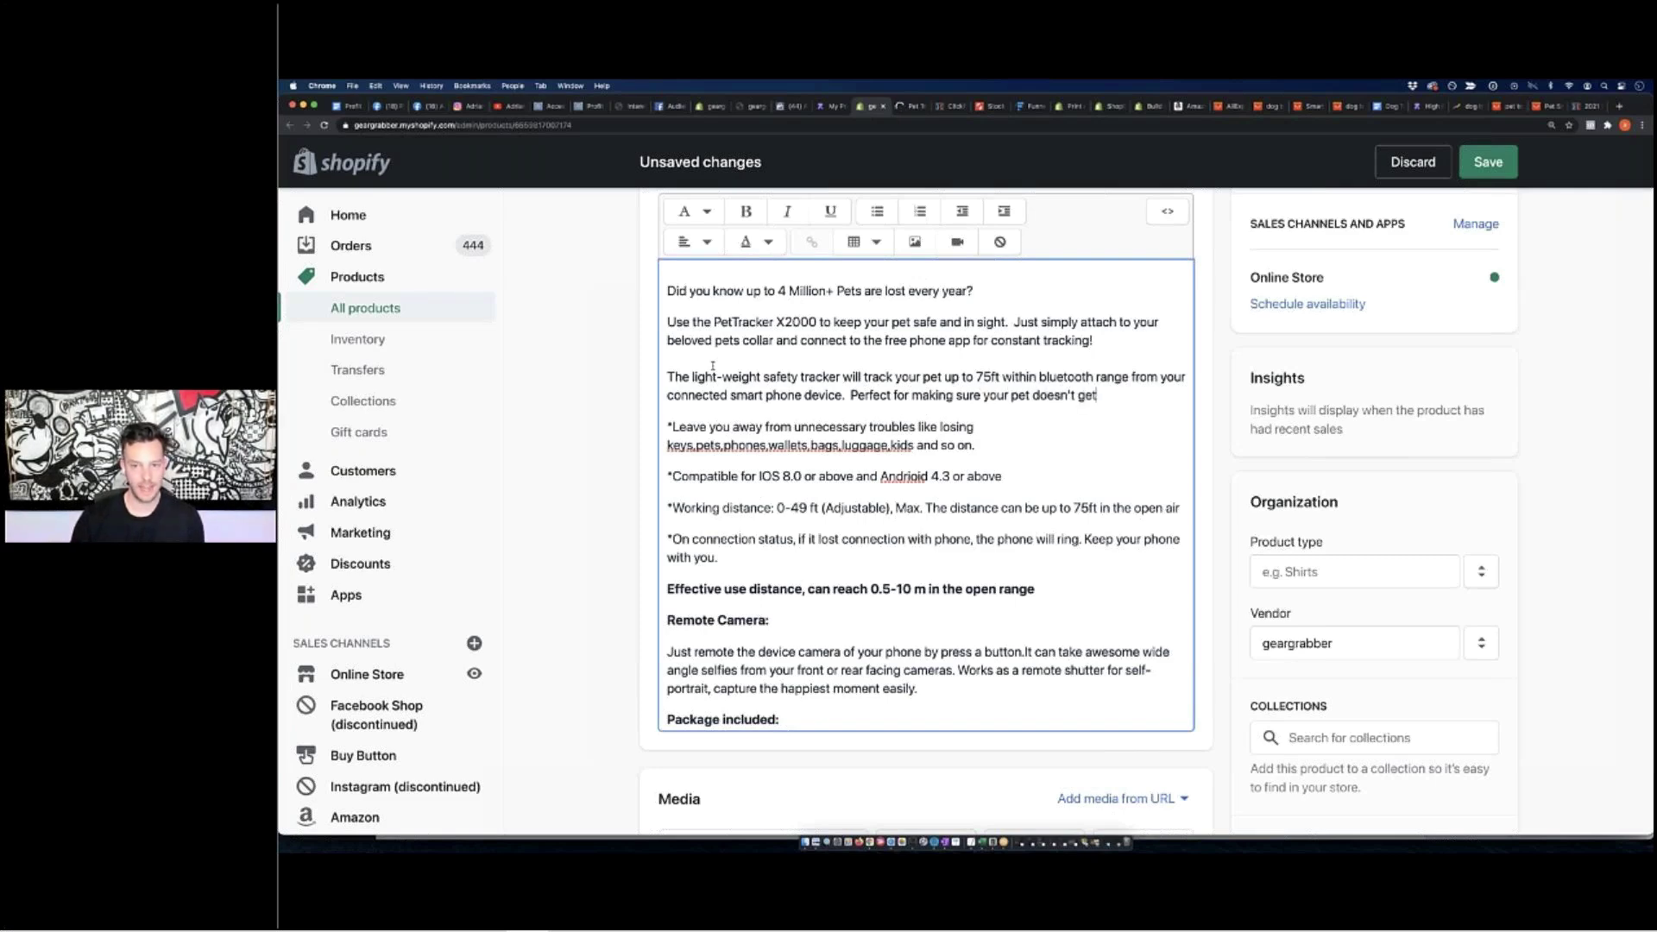
Complete the "Perfect for" sentence with "out of sight and into rooms, closets, out-door pools, beyond your comfort zone and potentially lost forever."
type(" out of sight and i")
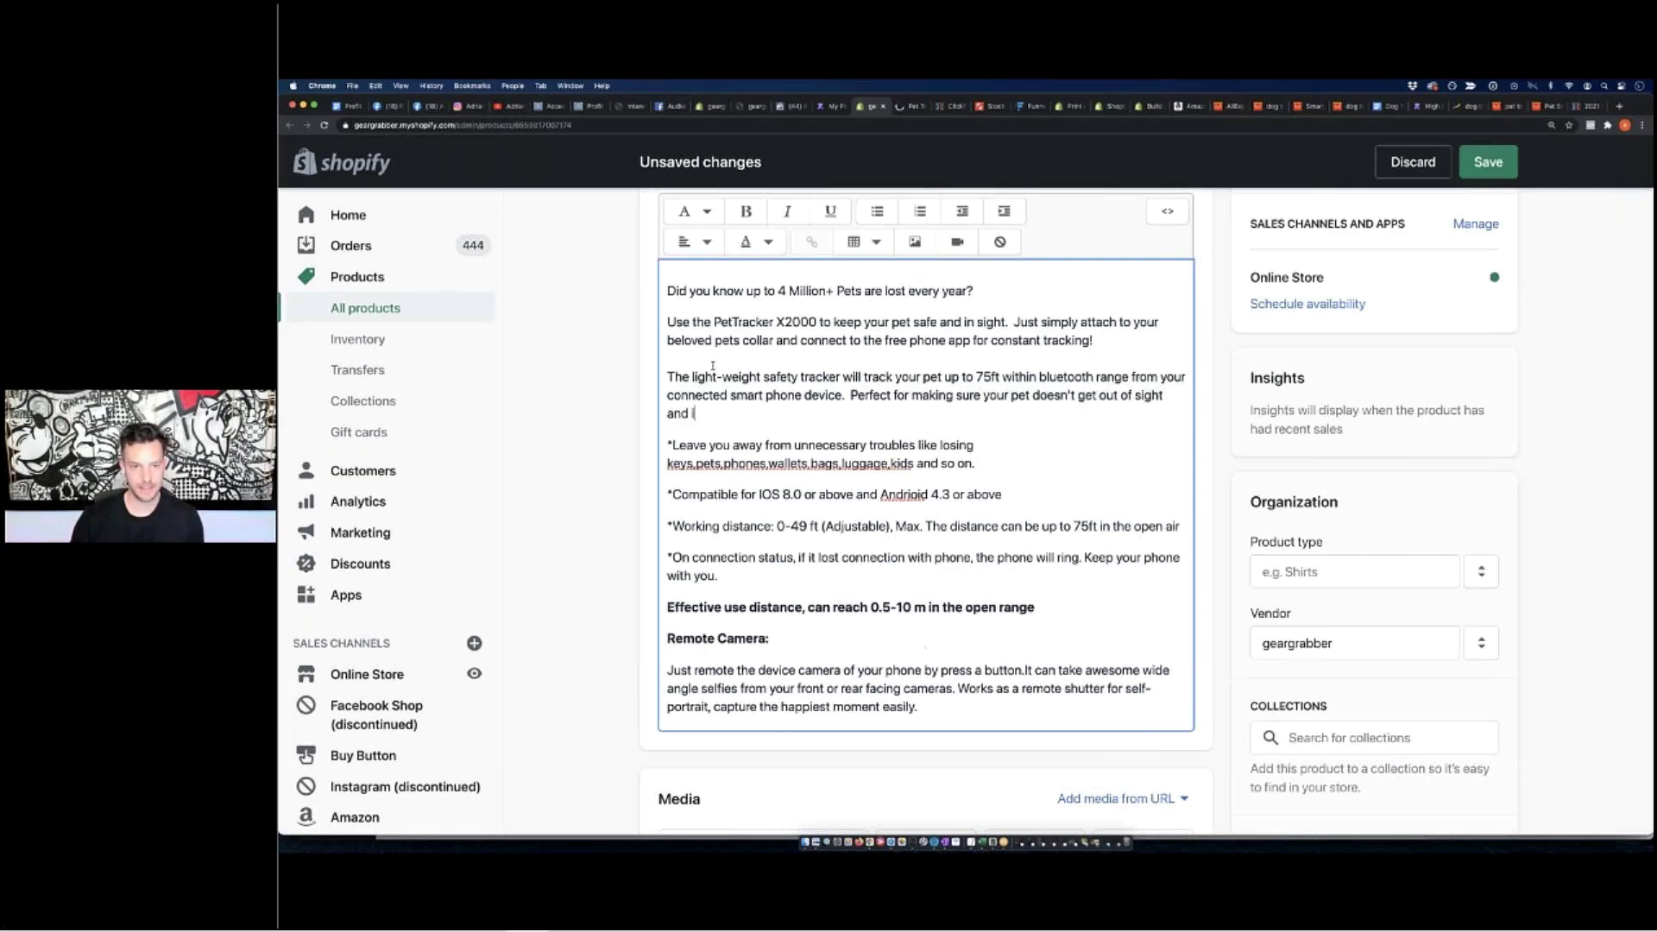
type("nto r")
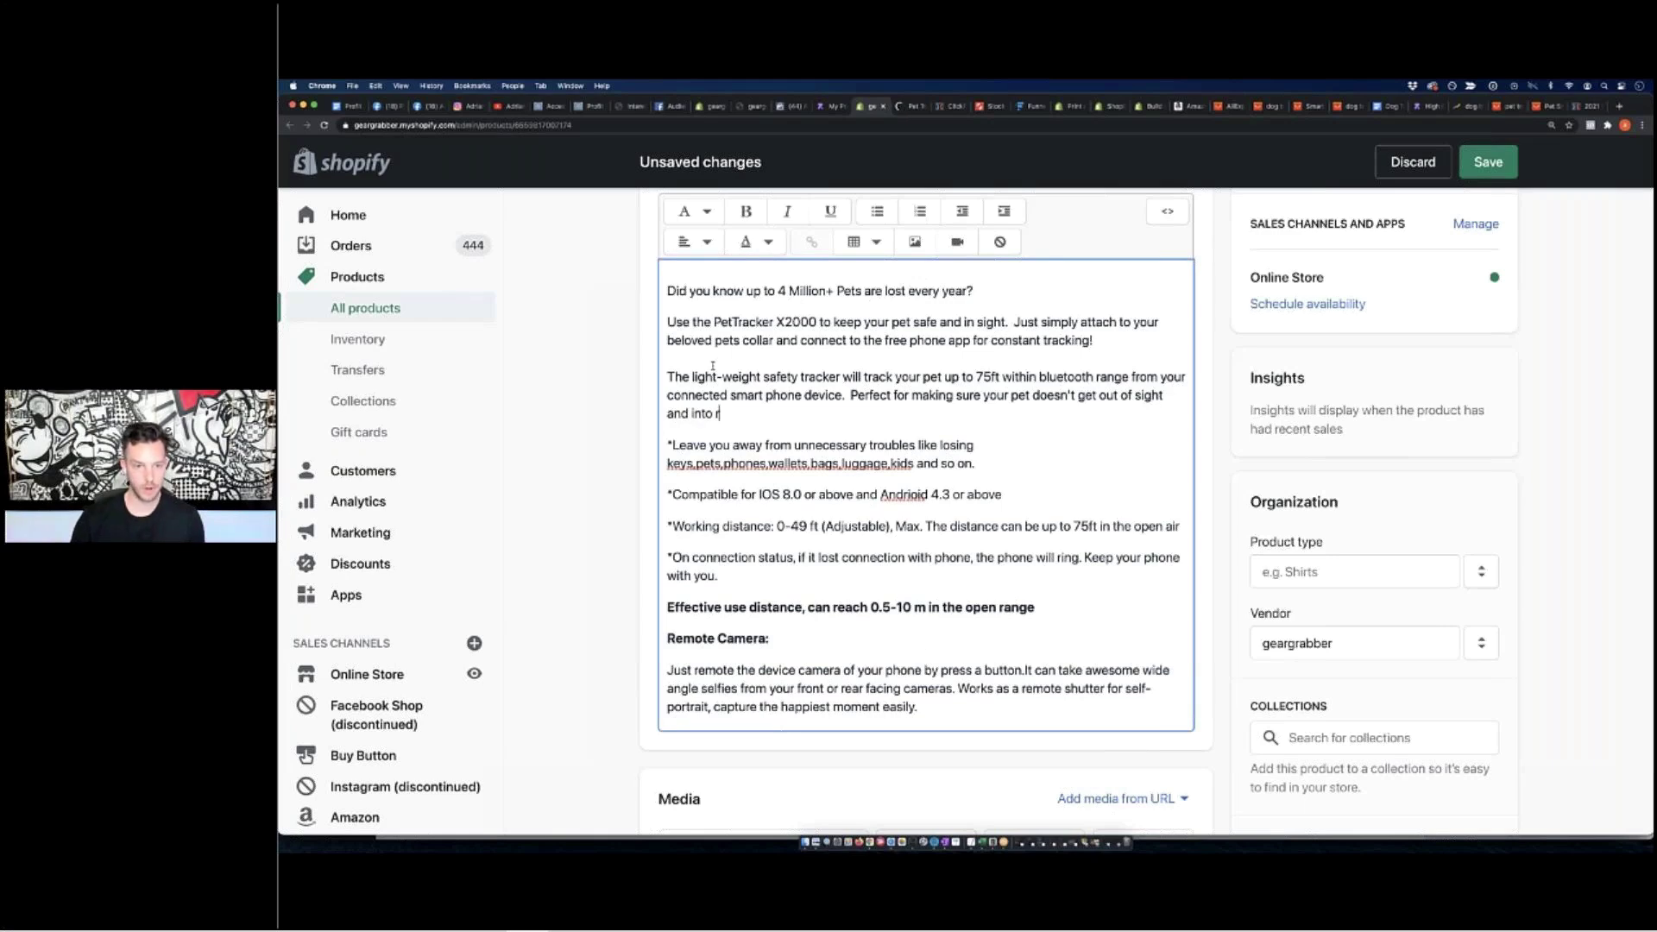
type("ooms, closets")
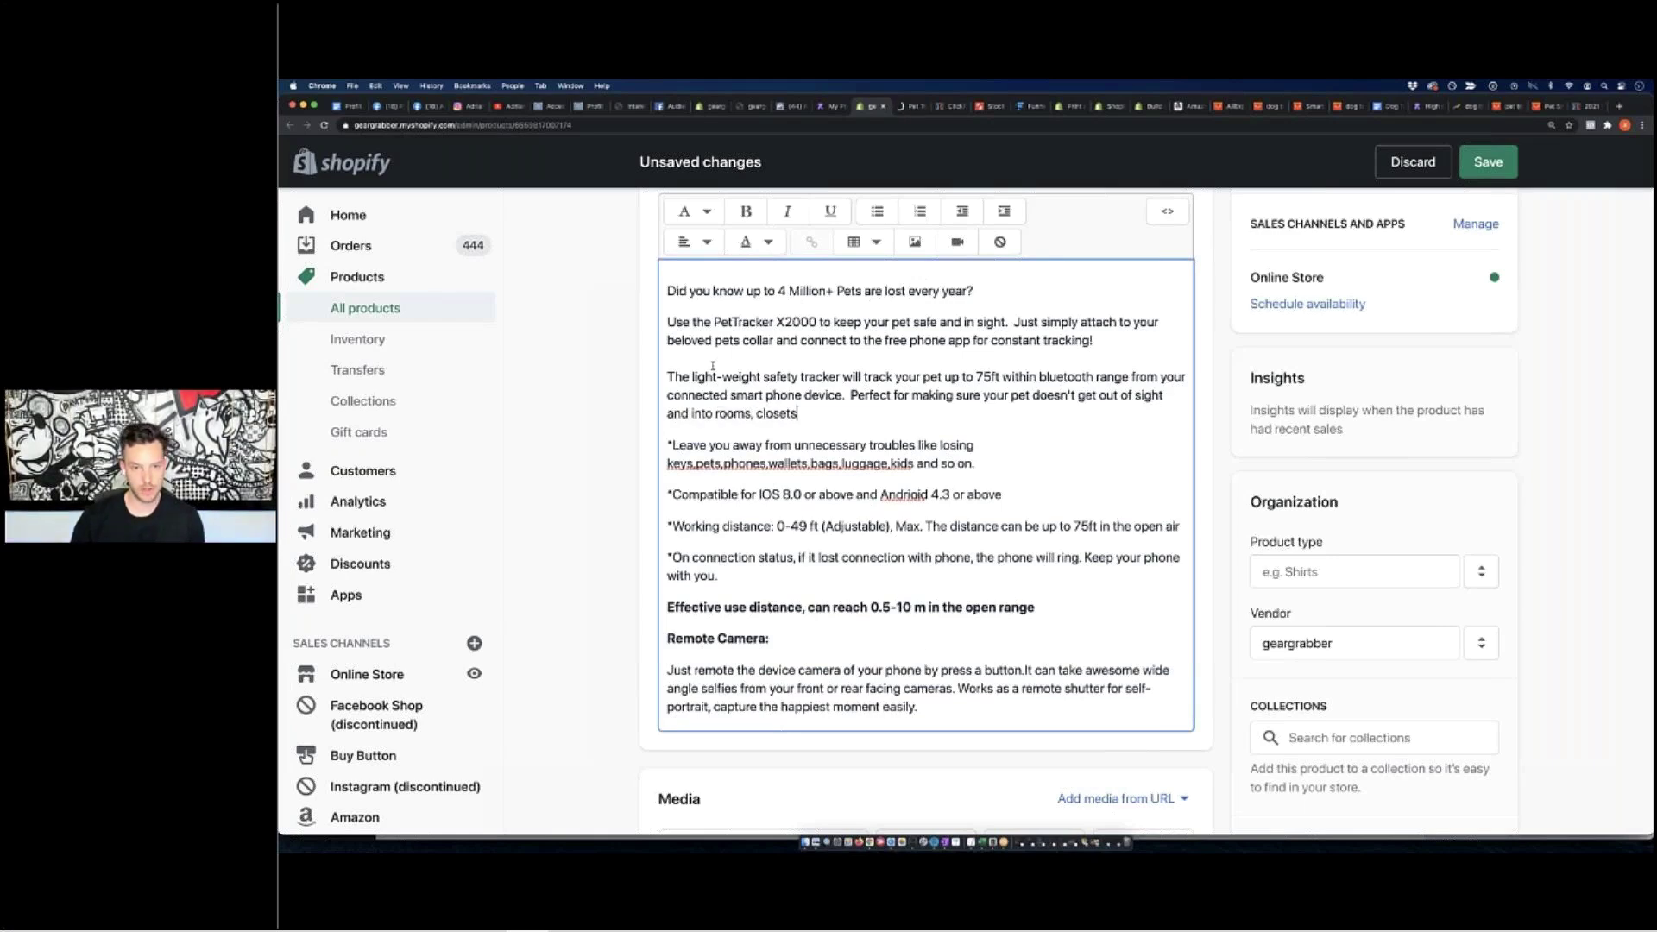
type(", out-")
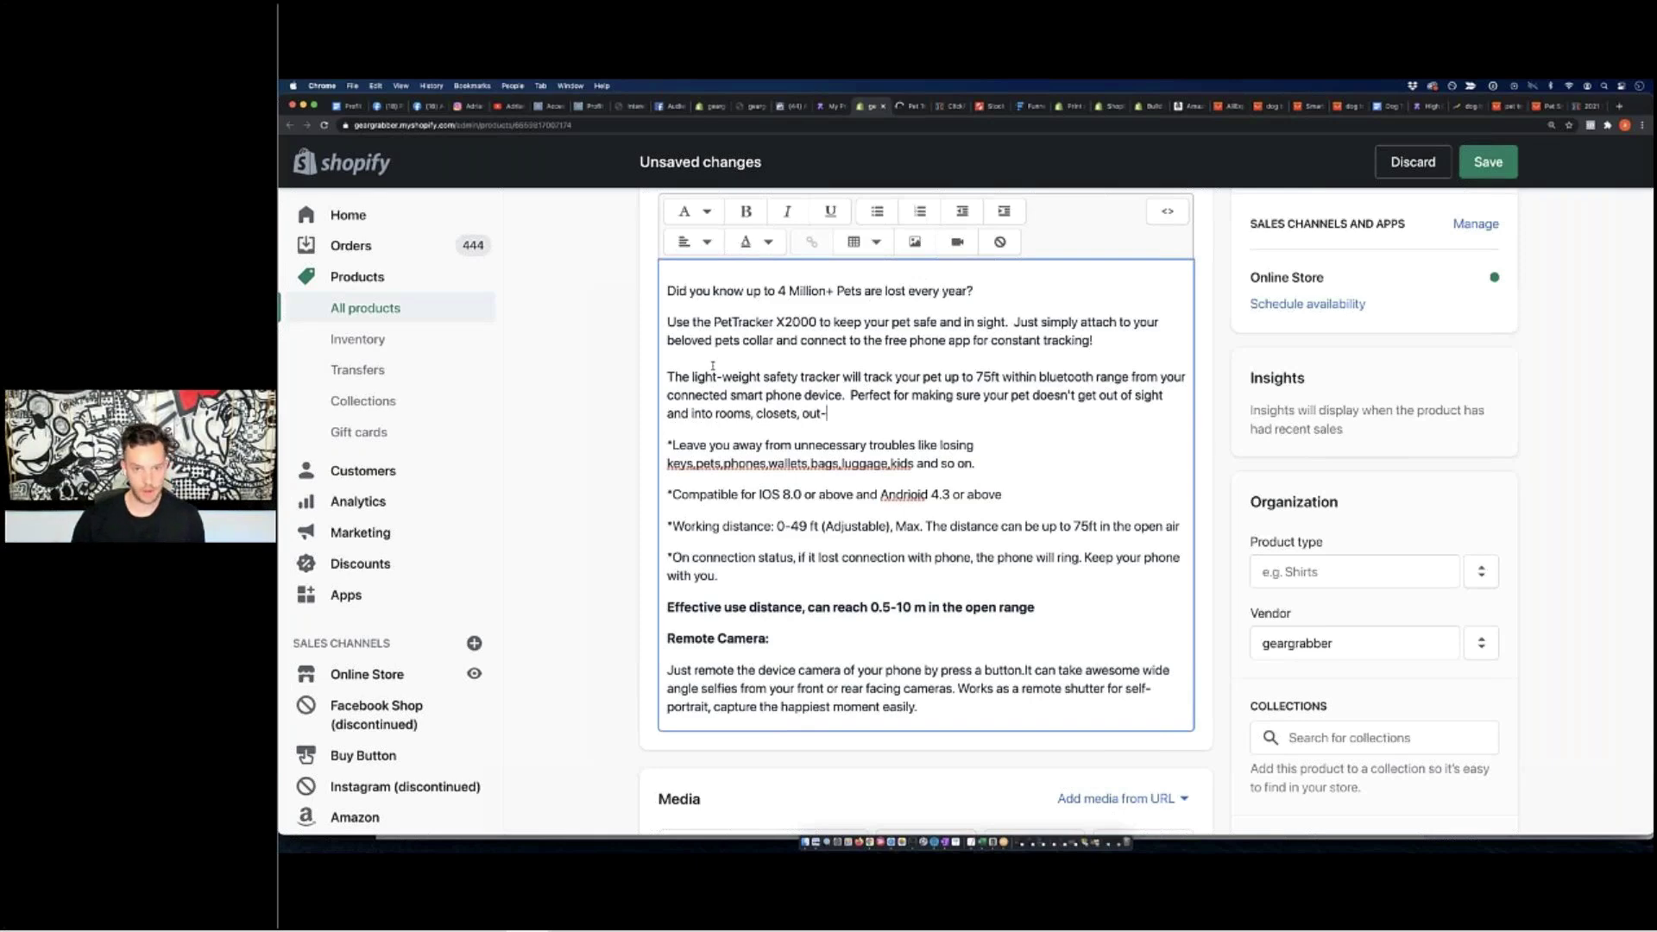
type("door pools, beyon")
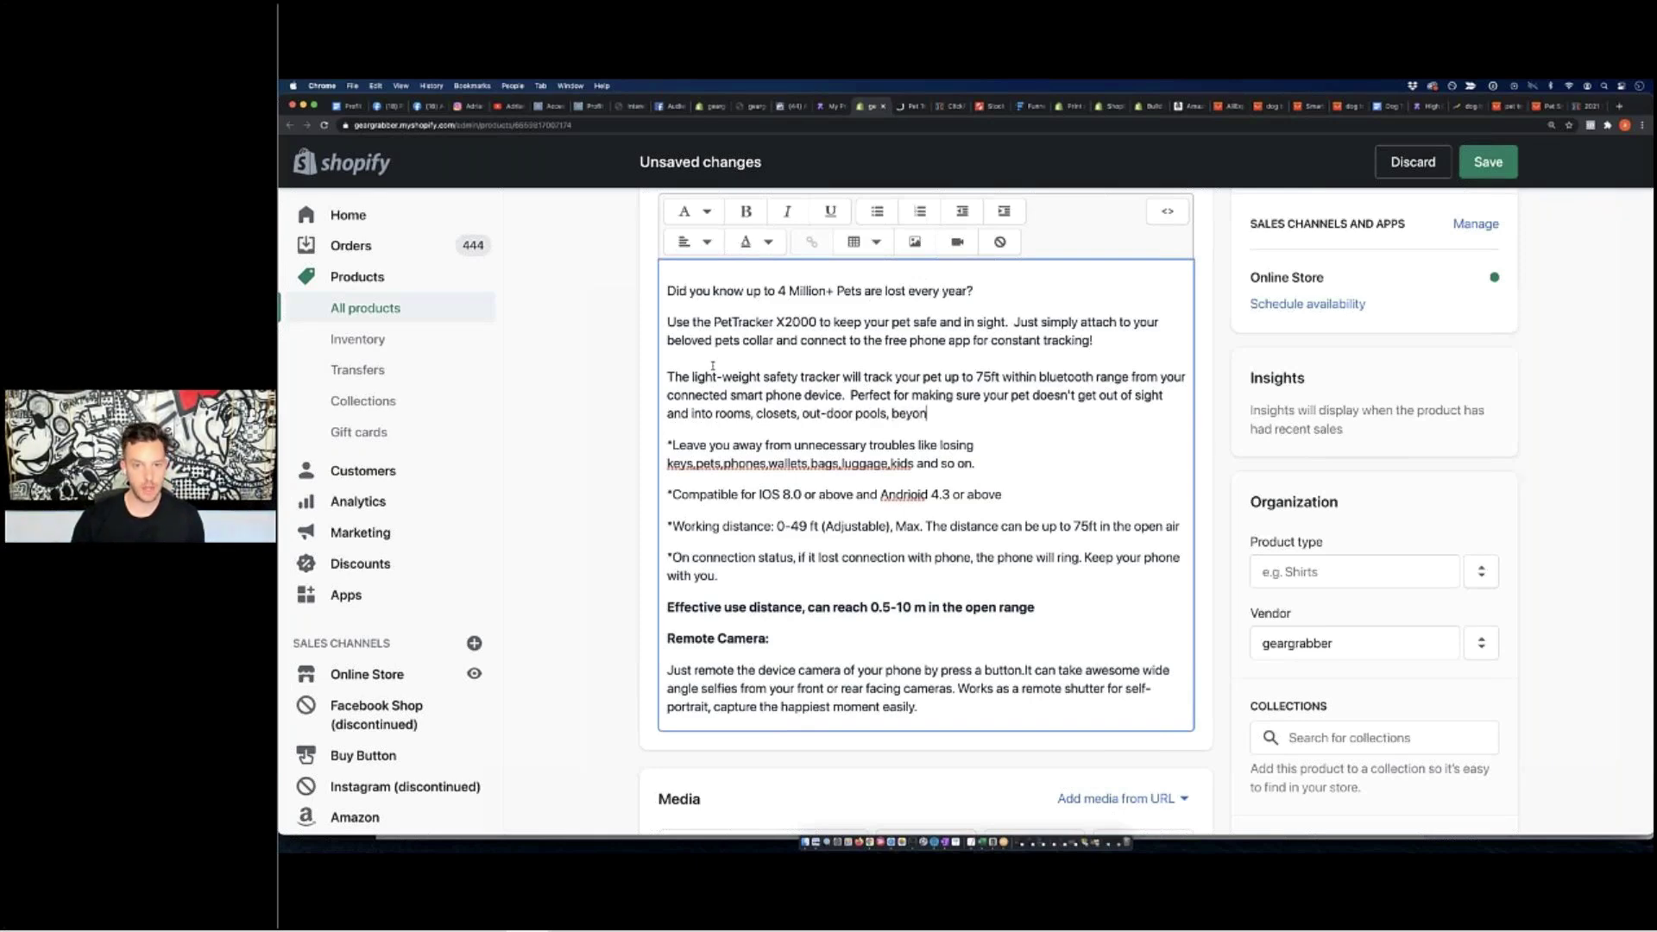
type("d your comfort zone")
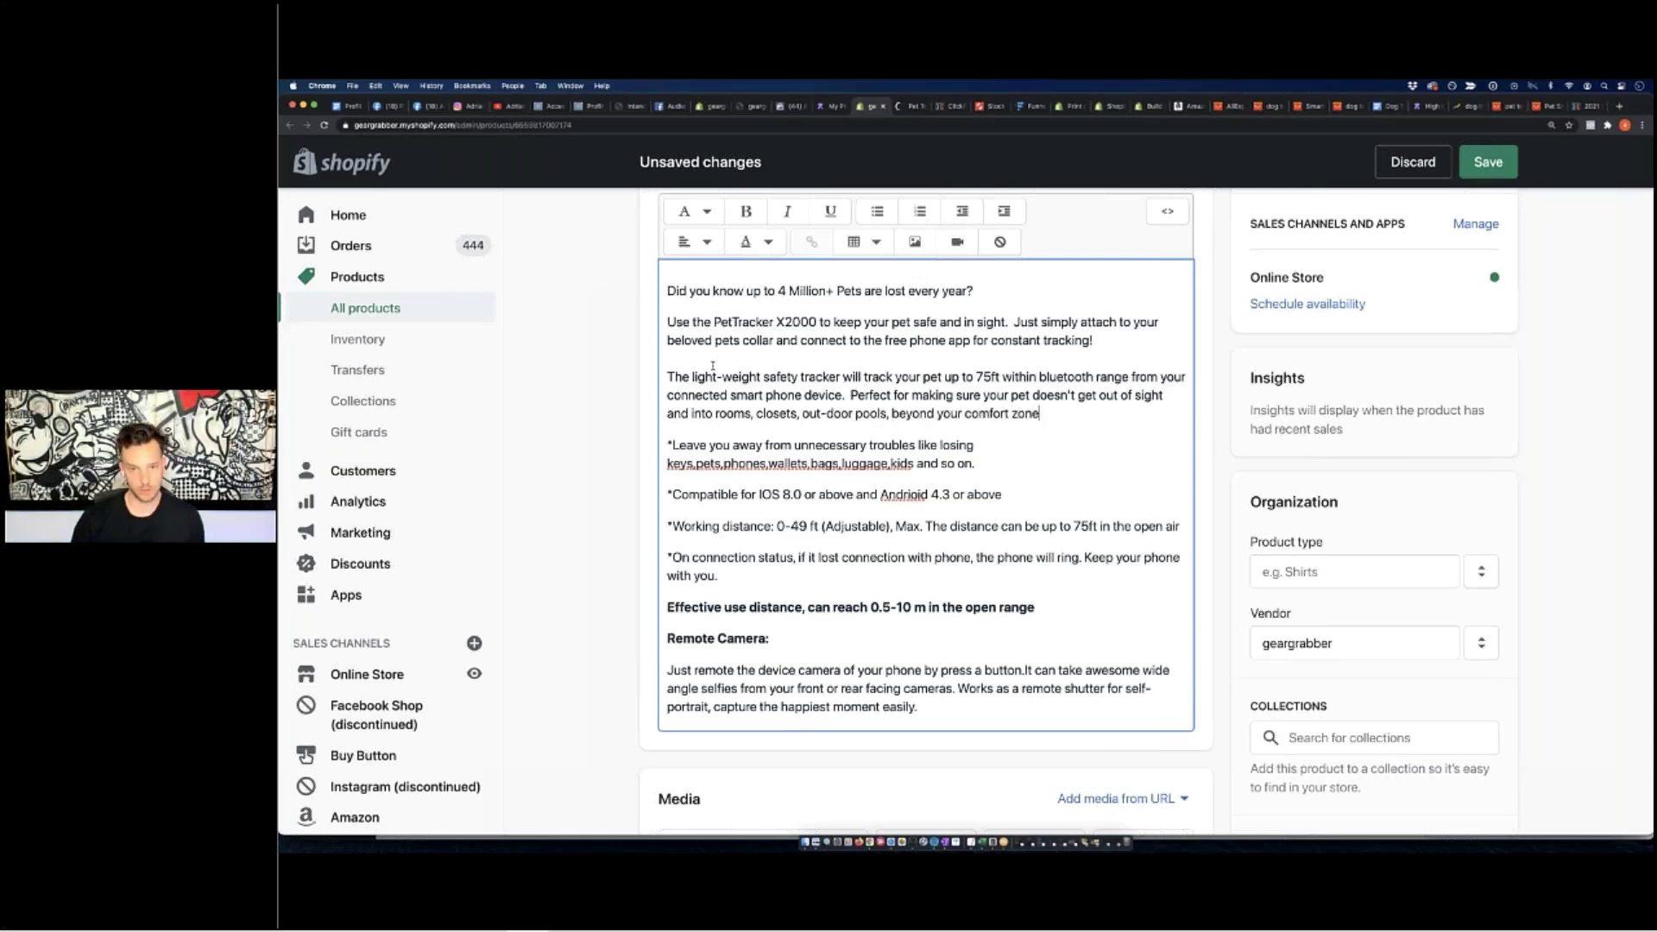
type(" and pot")
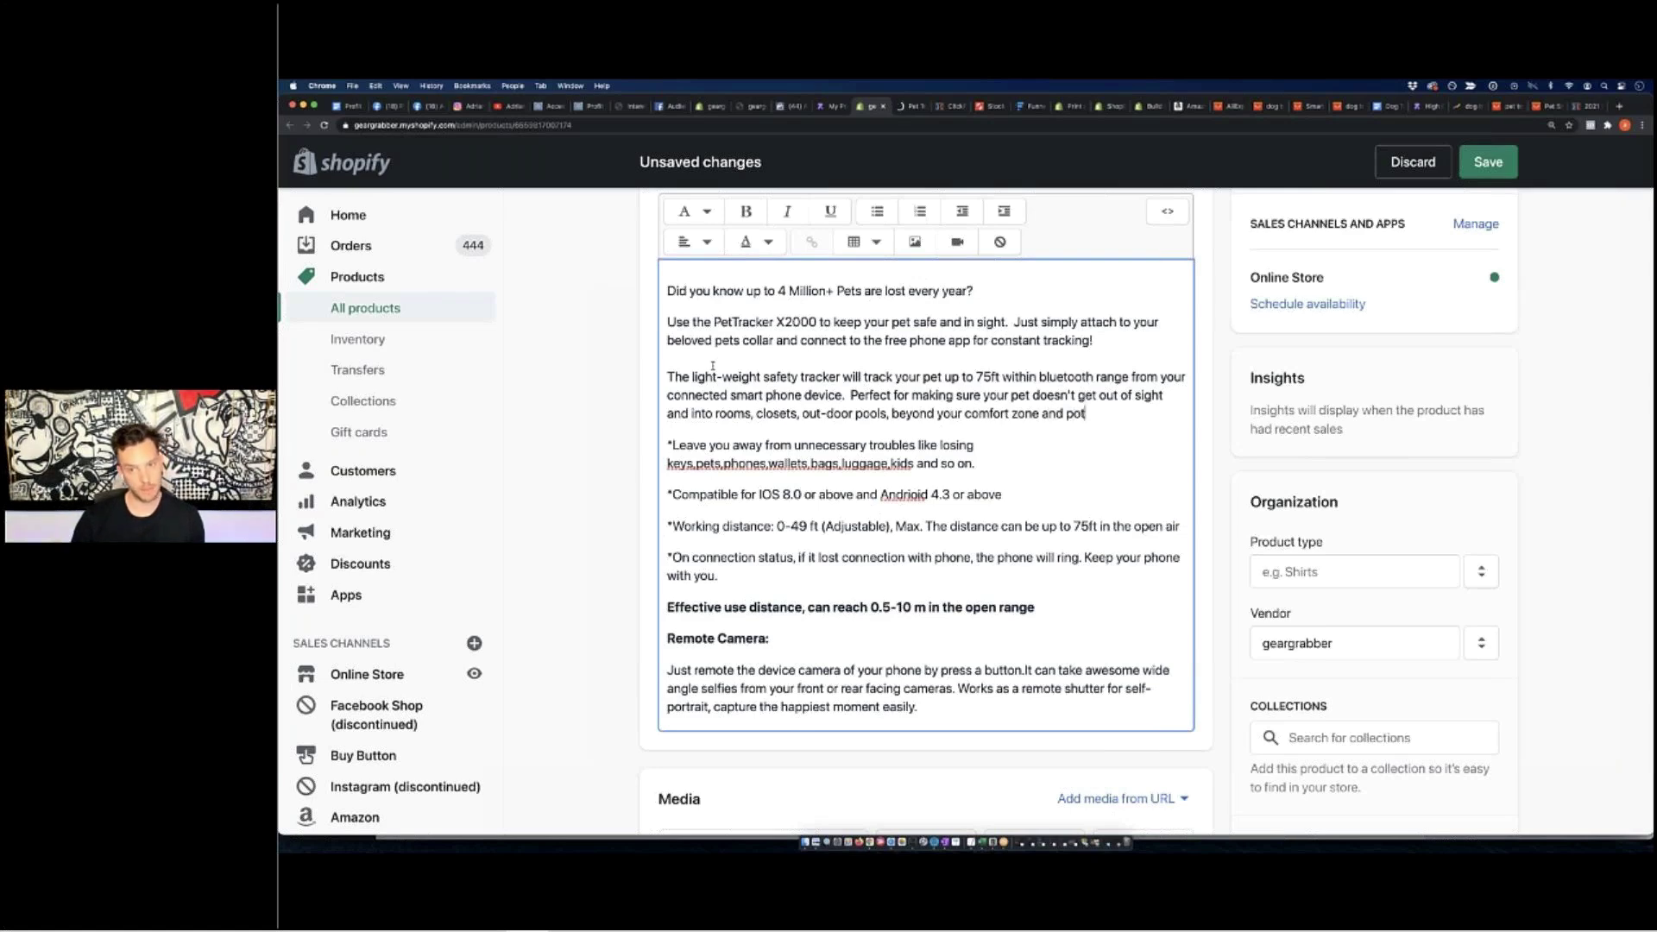
type("entially lost forever.")
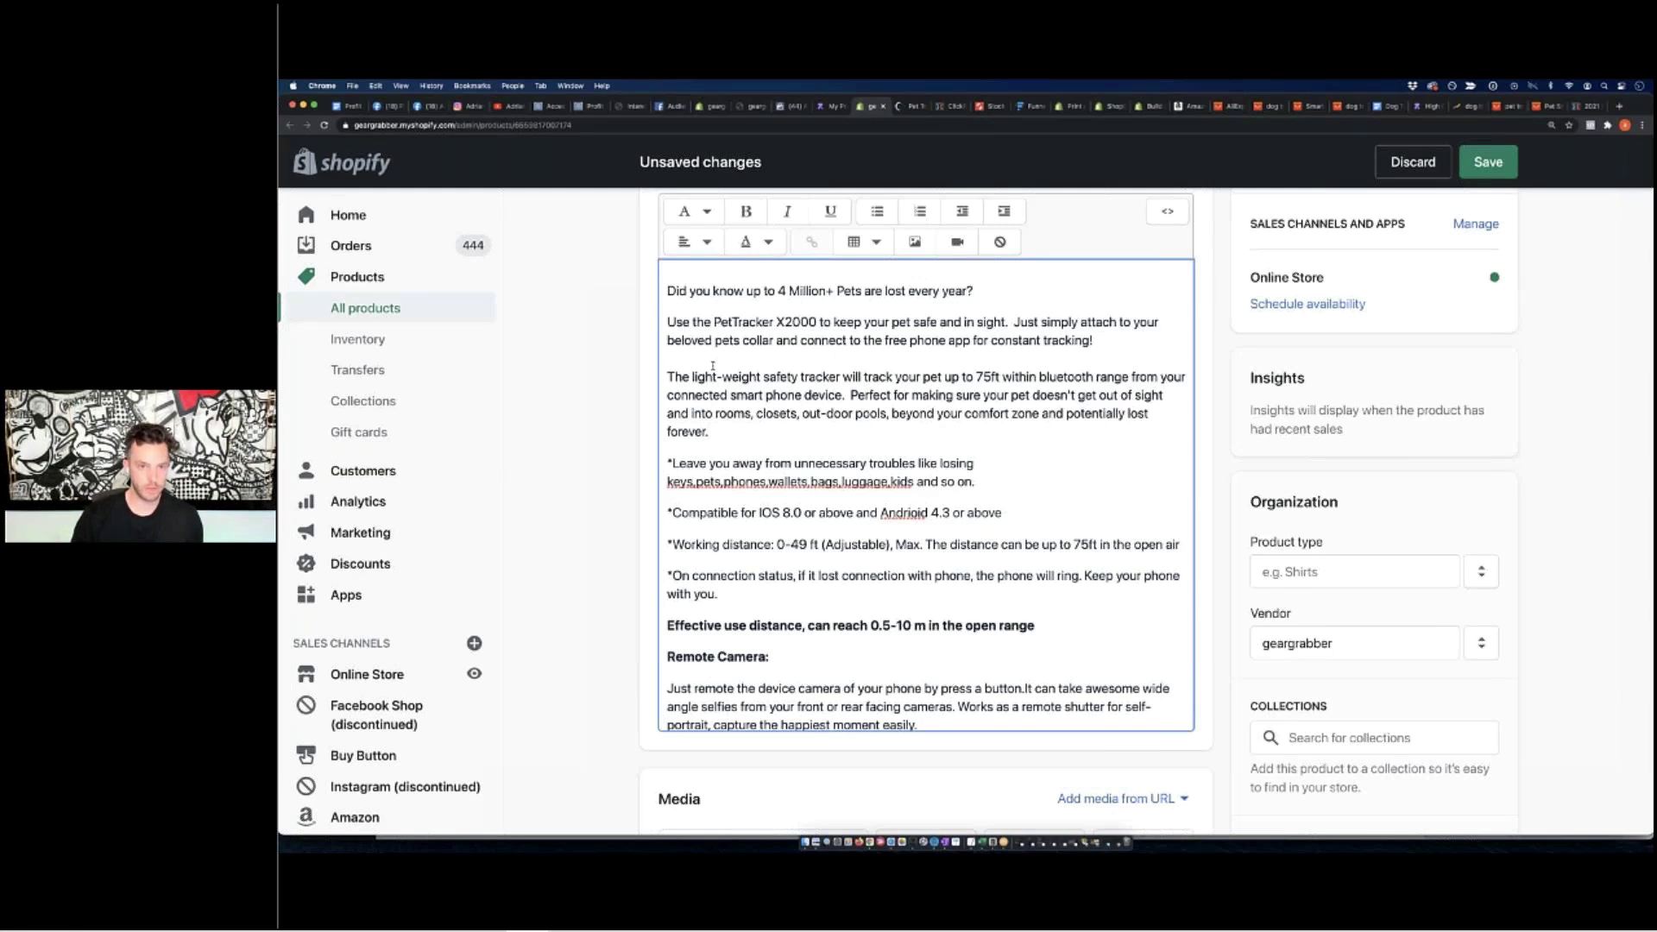
Add the paragraph "The PetTracker 2000X can also be used to keep track of ANYTHING!" below the light-weight safety tracker paragraph
key("Return")
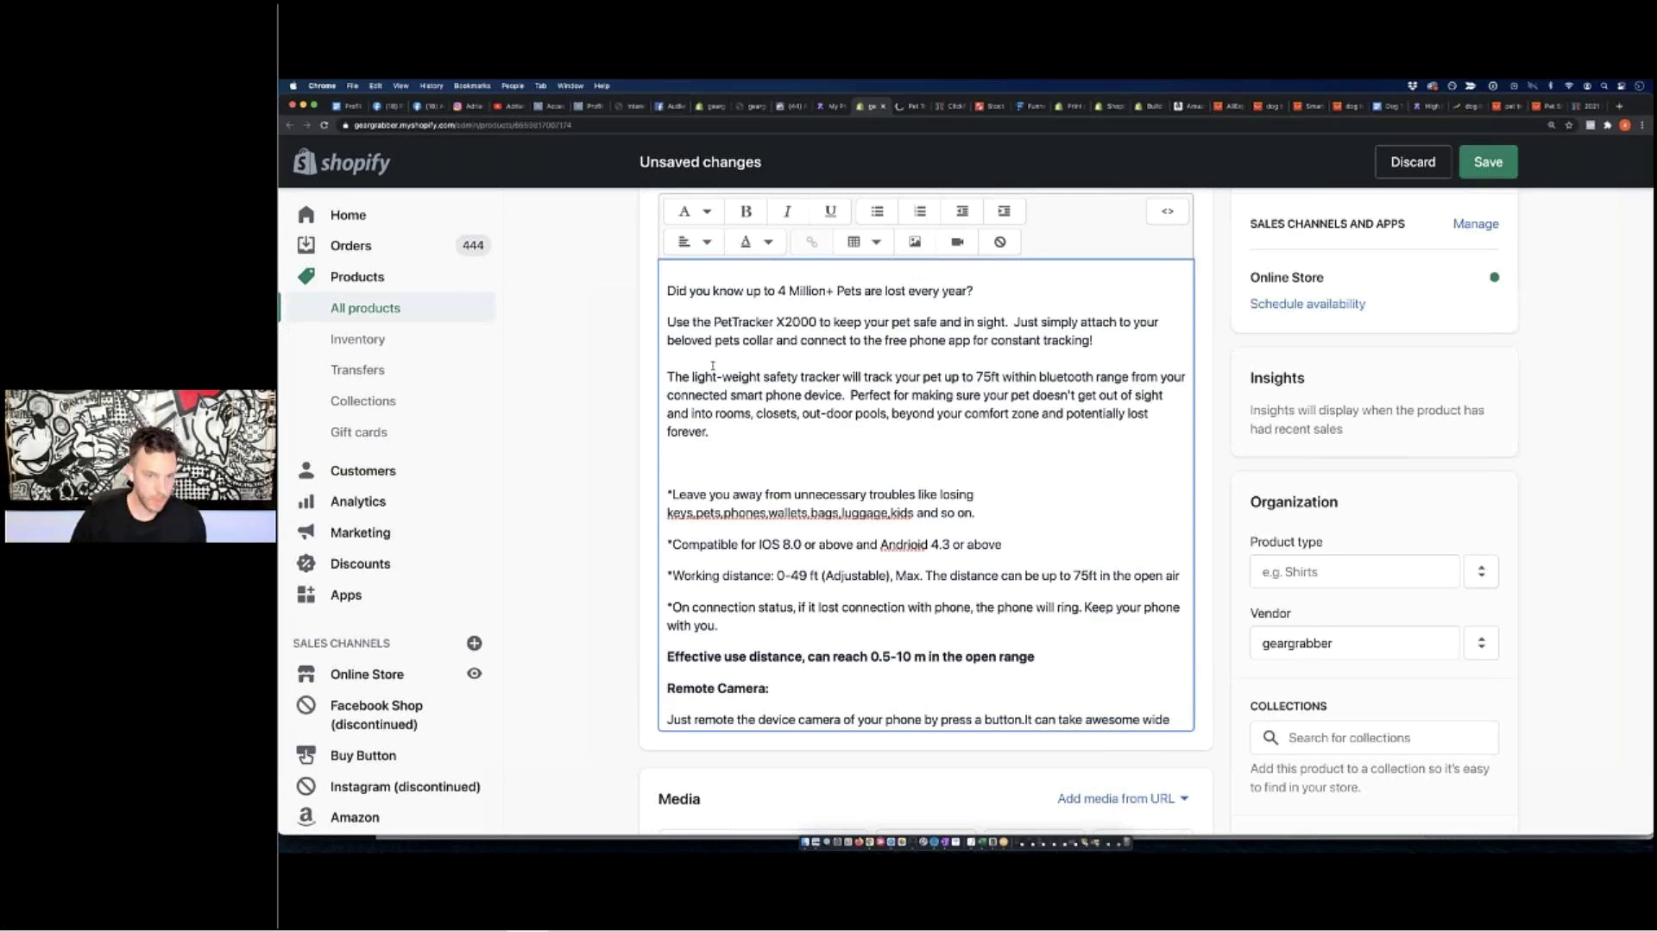
type("This")
key("BackSpace")
key("BackSpace")
key("BackSpace")
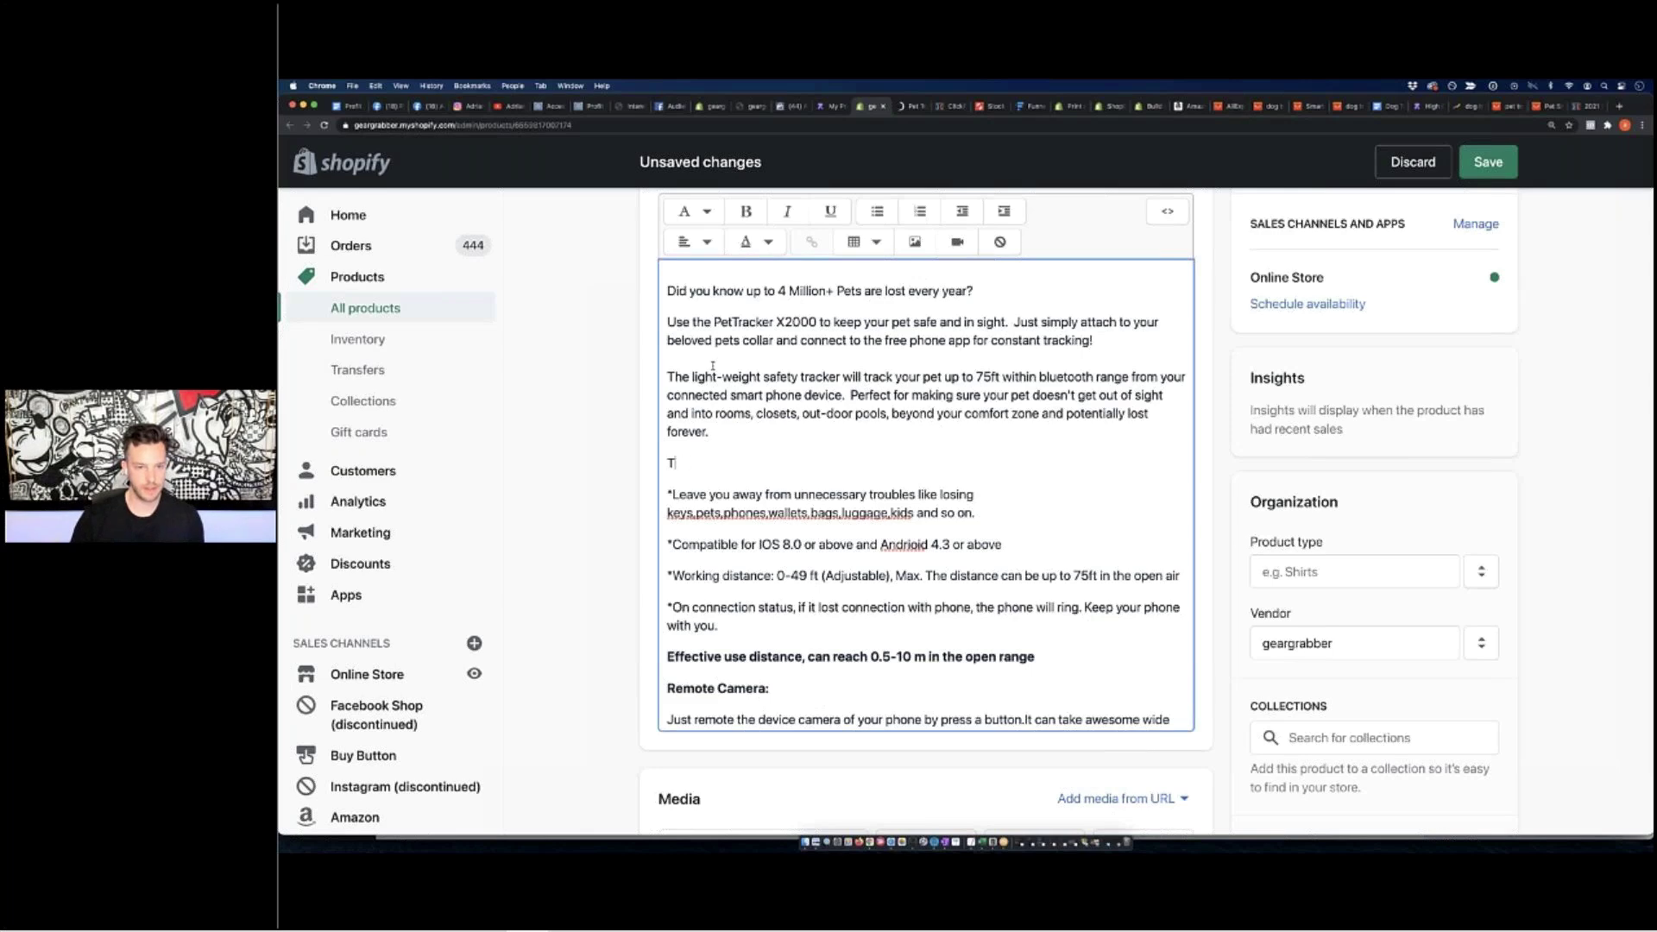
type("he PetTracker")
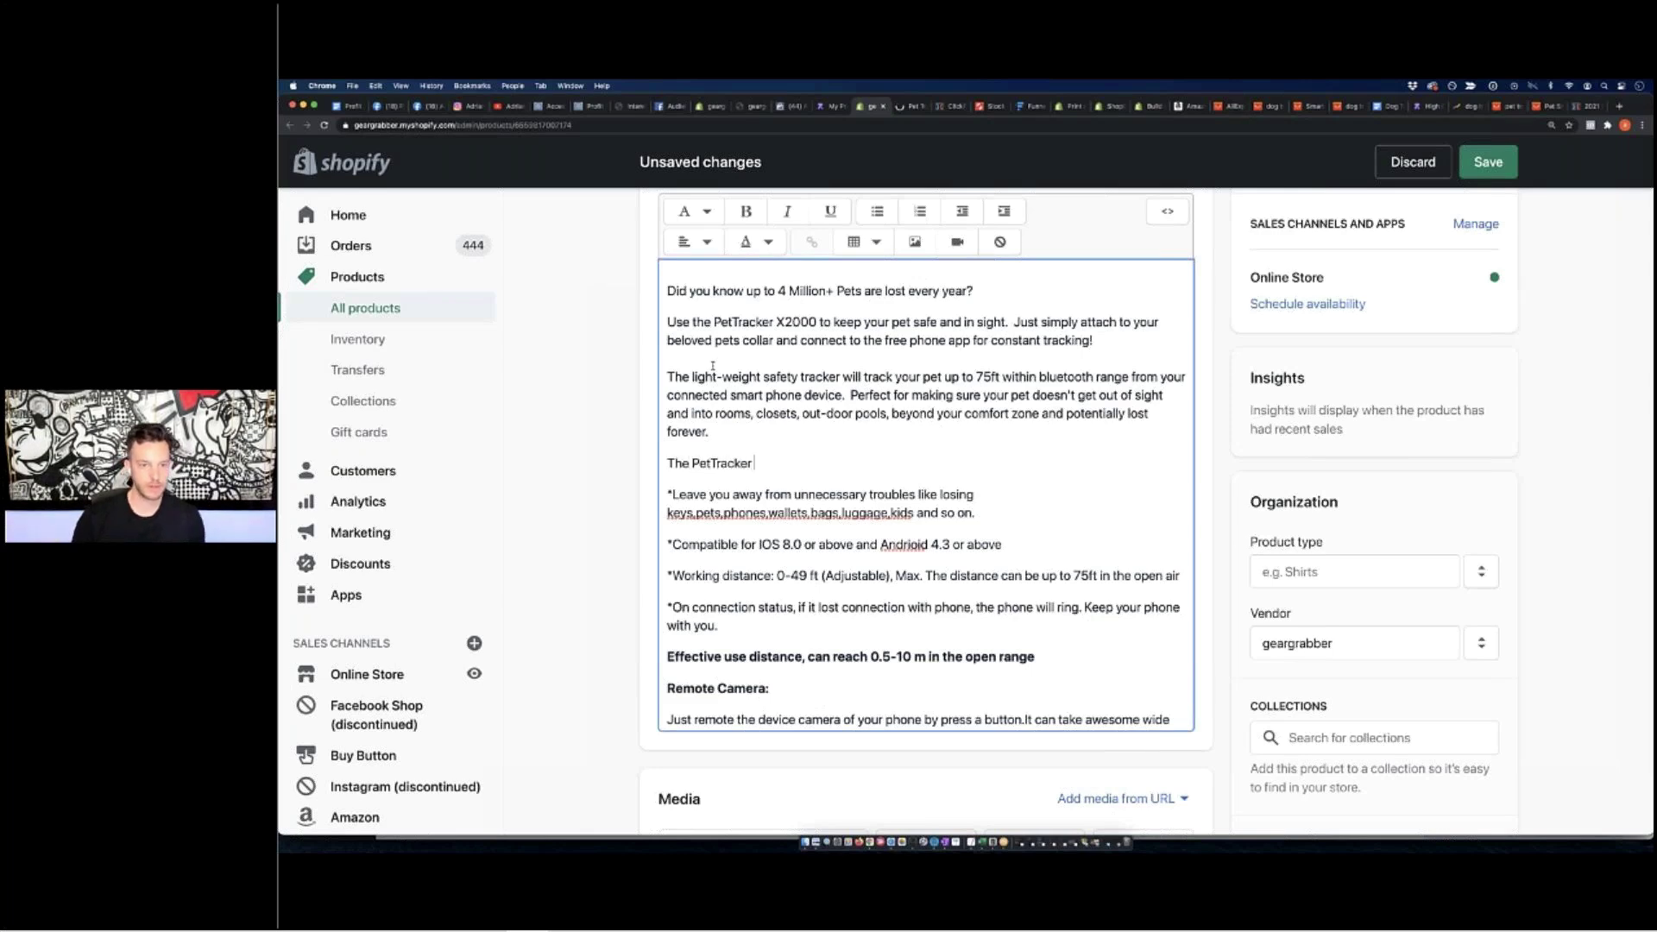
scroll(748, 357, "up", 2)
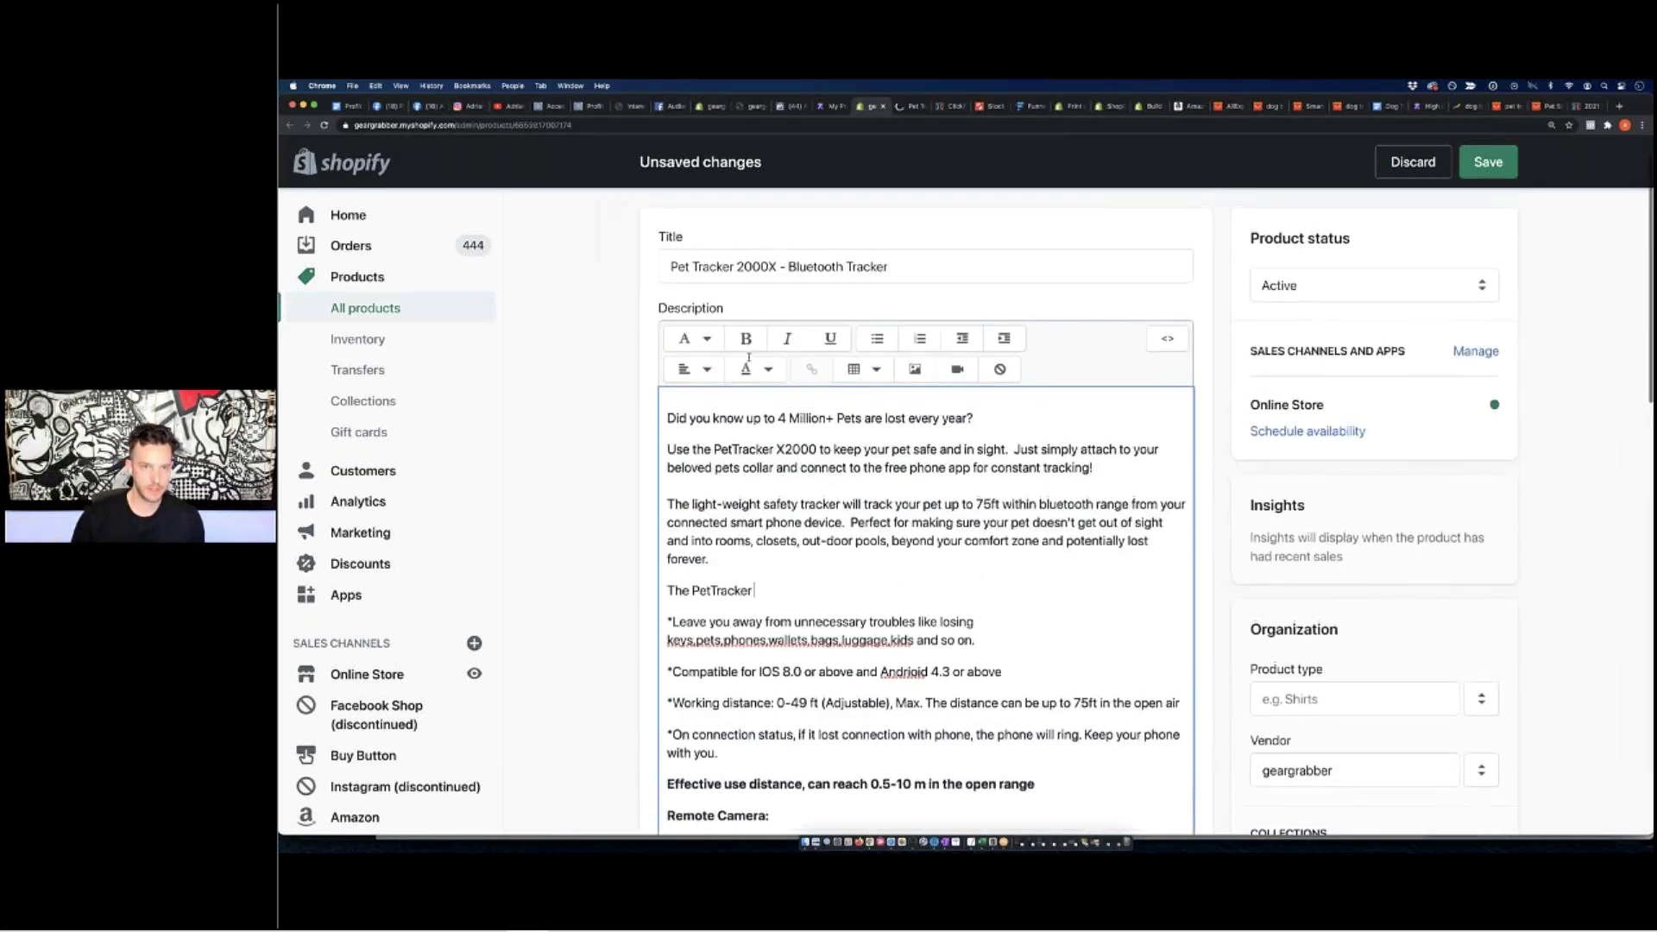
type("2000X can ")
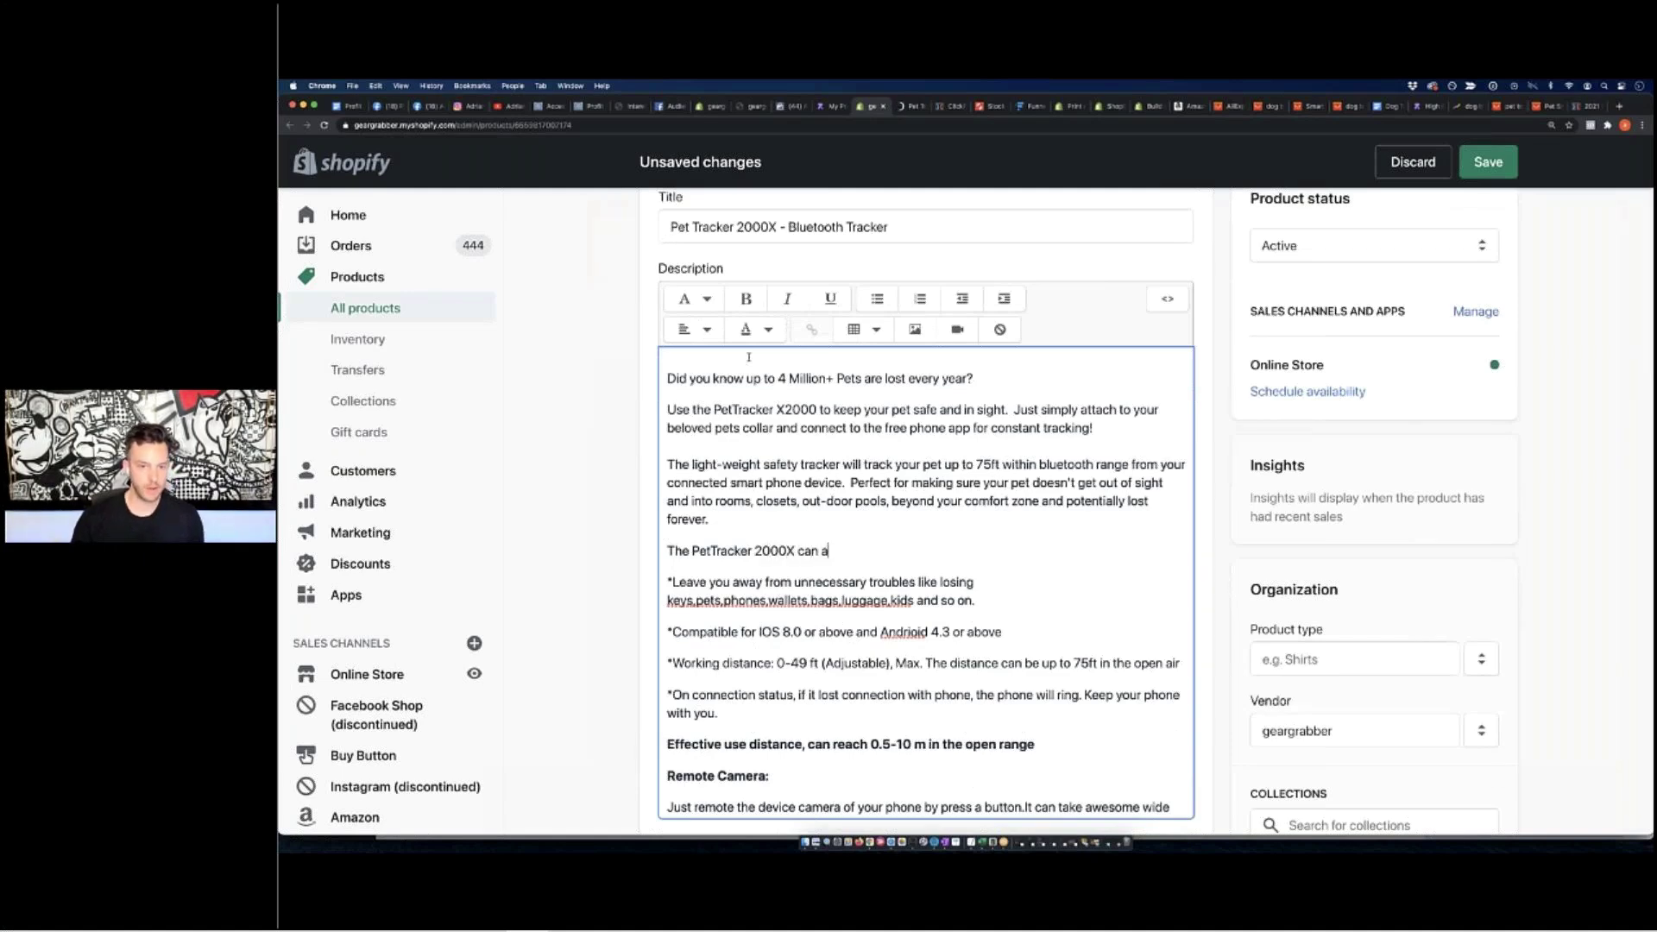
type("also be us")
type("ed to keep ")
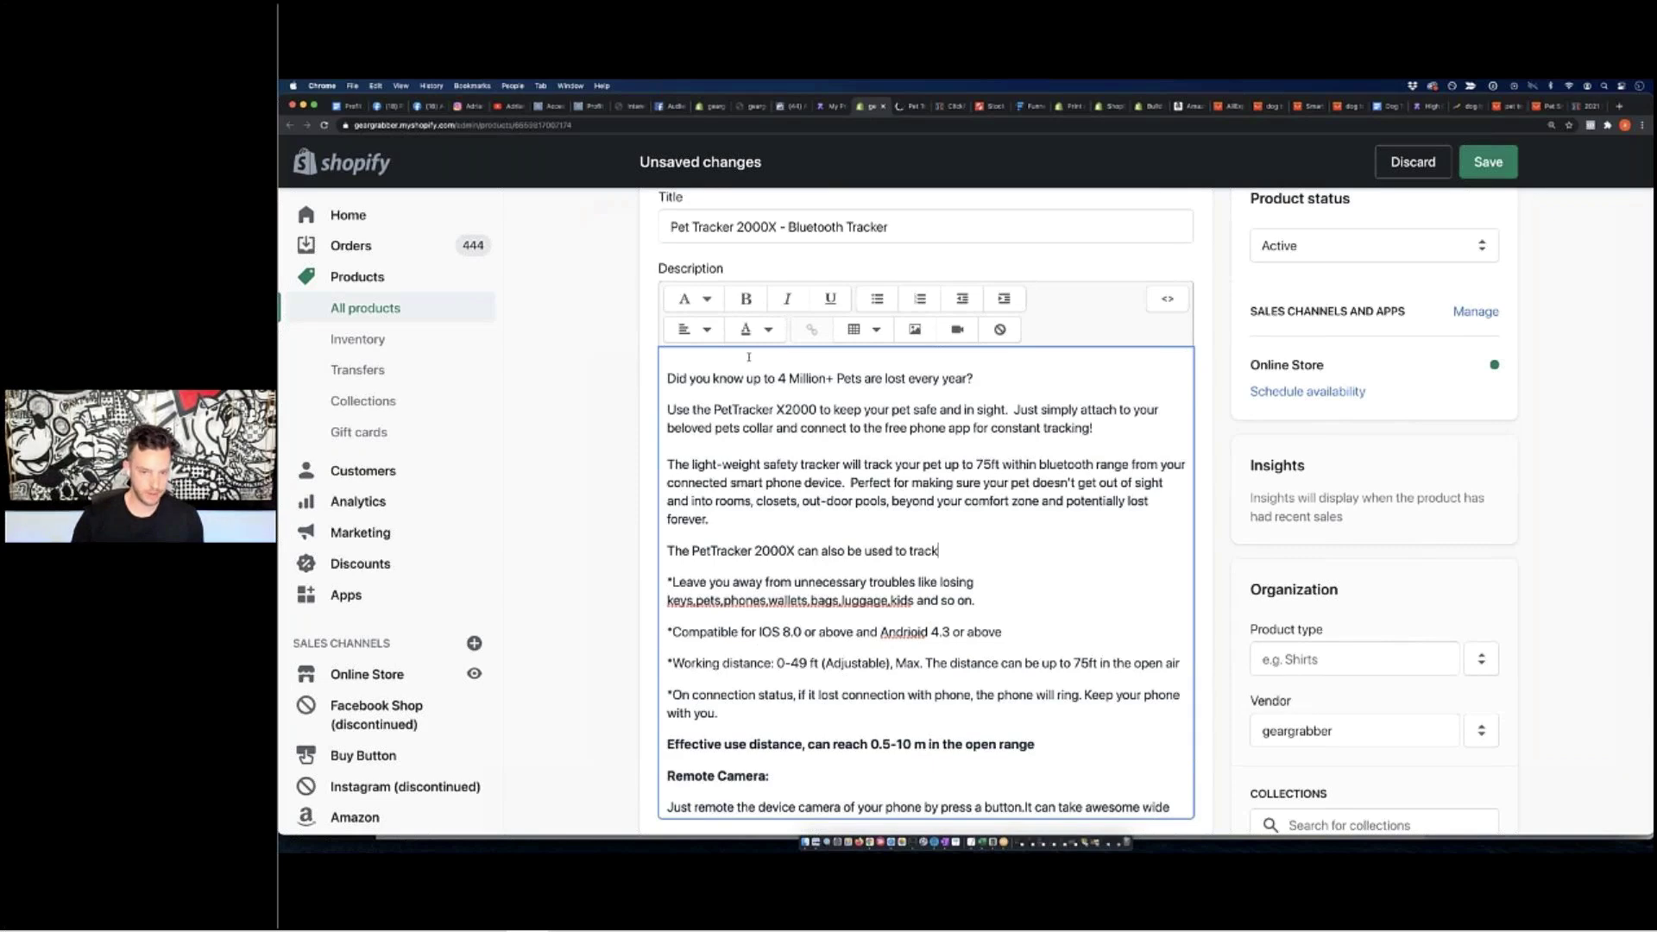
type("track of ")
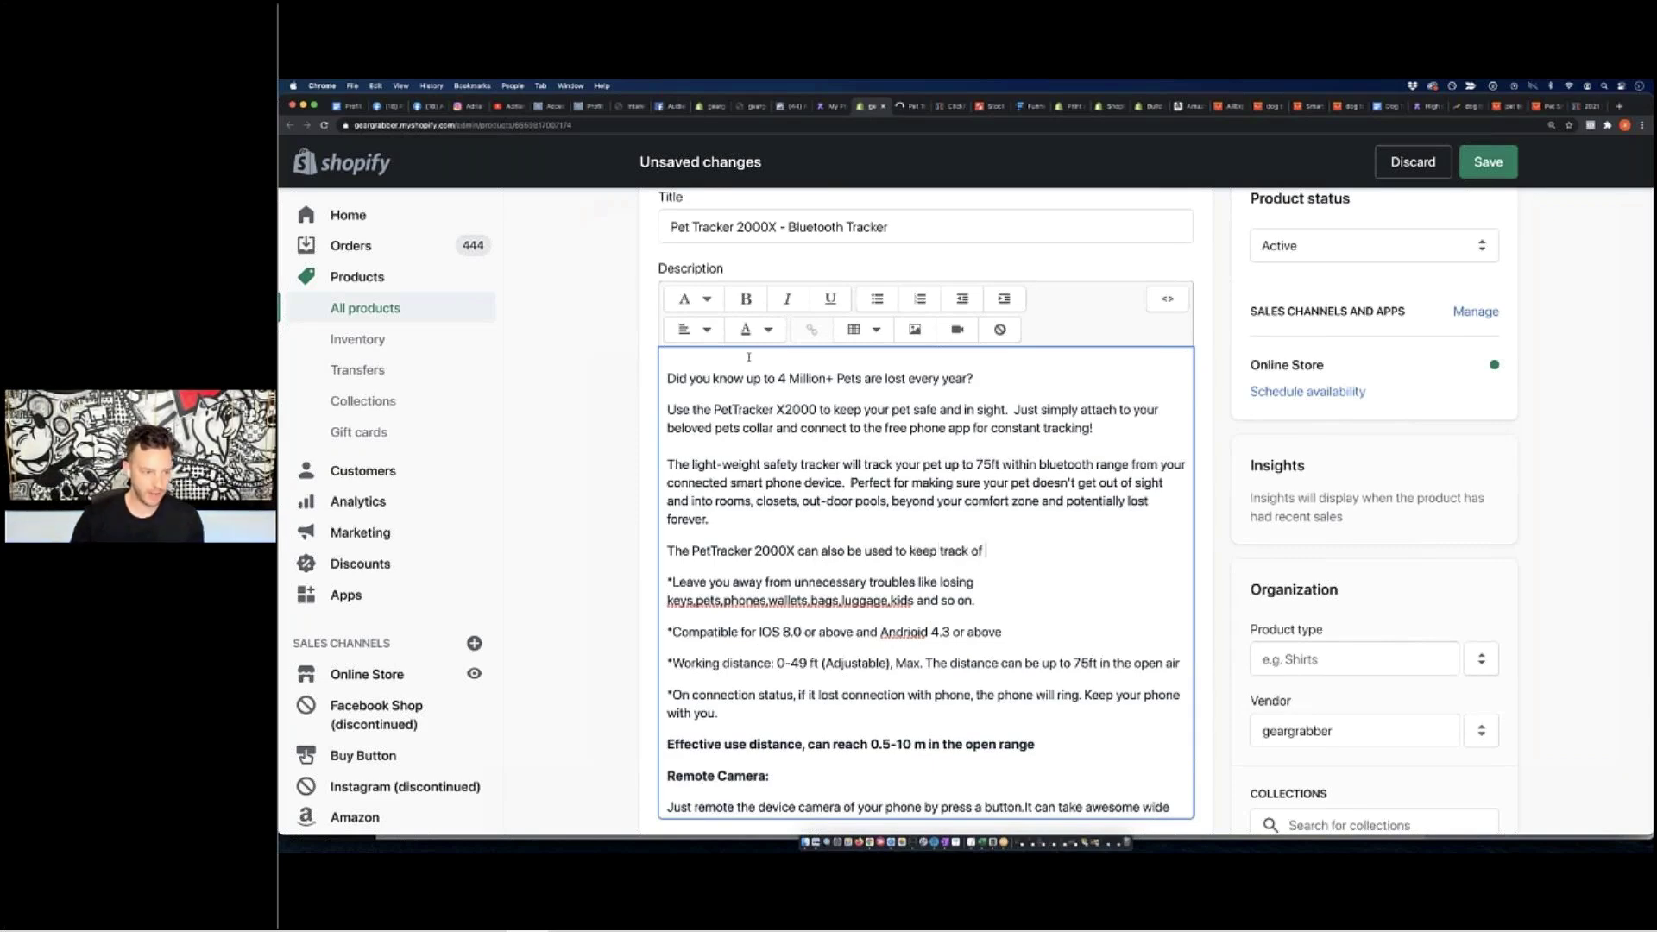
type("ANYTHING!")
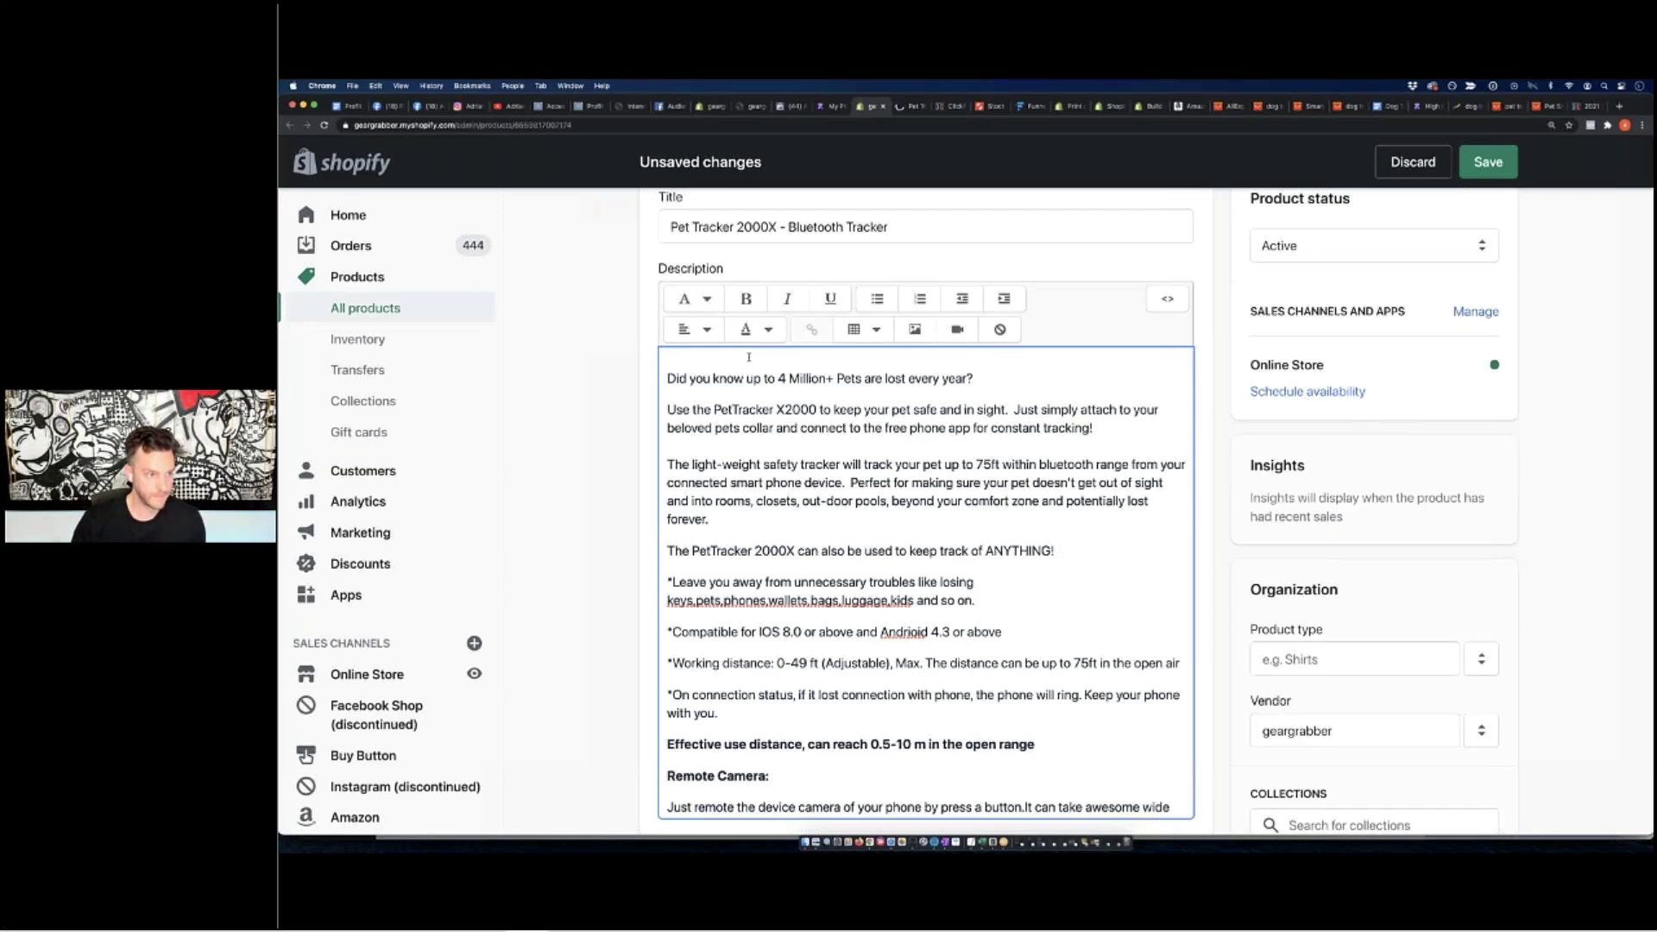
Append "You can quickly find your keys, wallet and even a lost kid or two?!" to the PetTracker 2000X paragraph
type("Y")
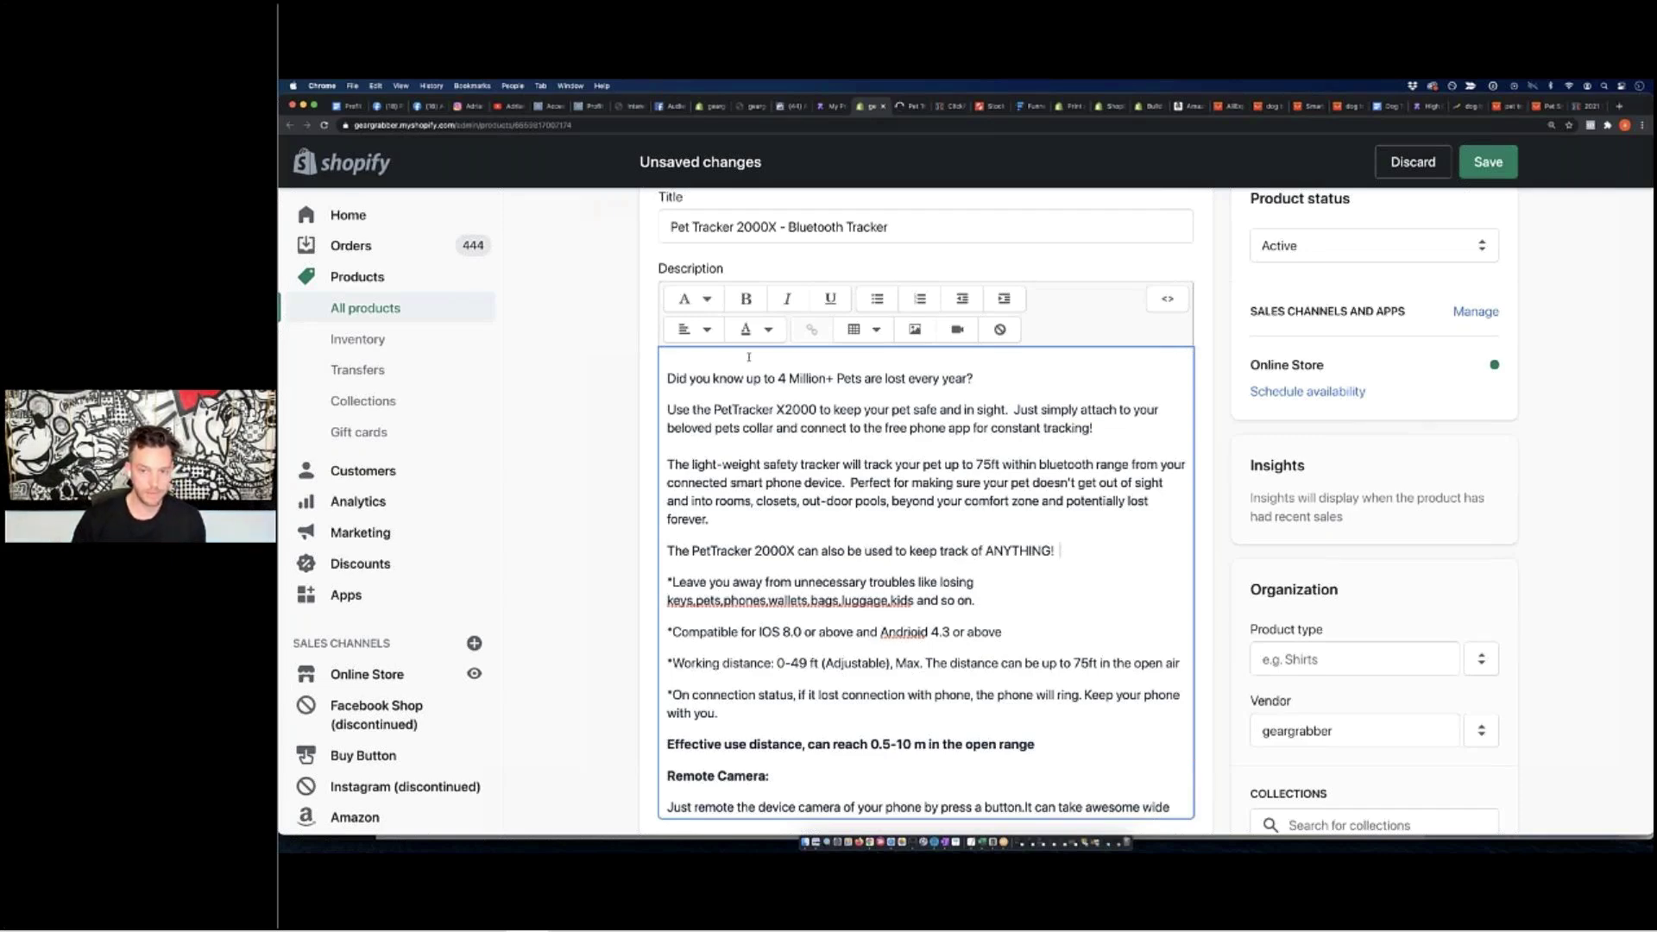
type("ou can quickly fin")
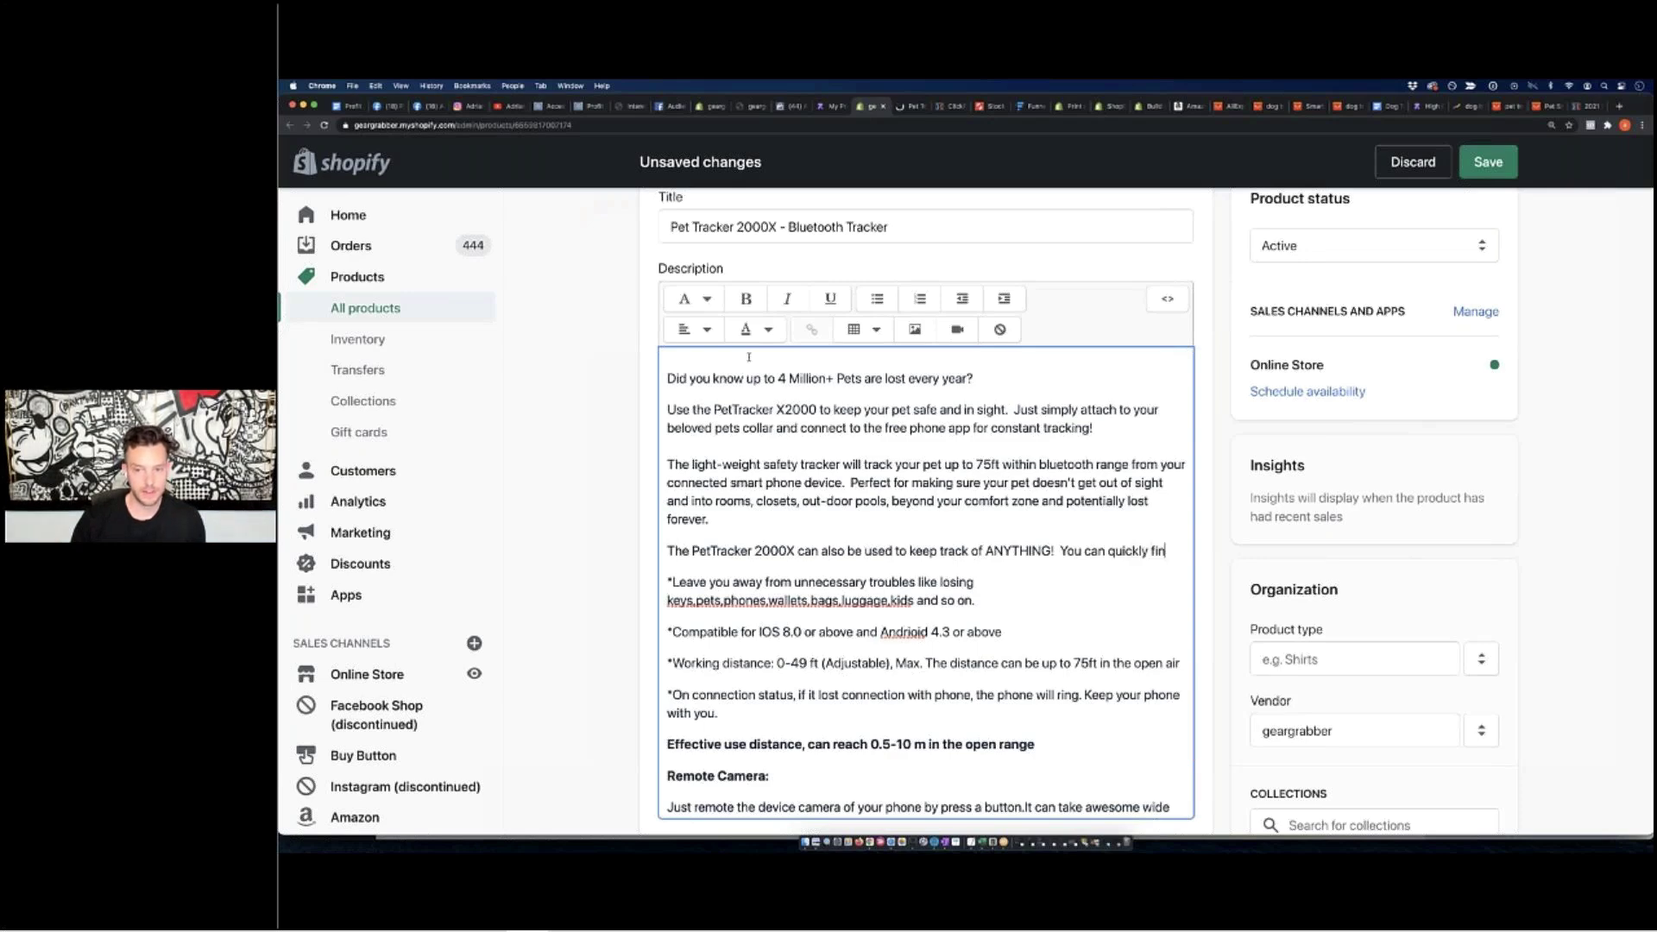
type("d your keys, wallter")
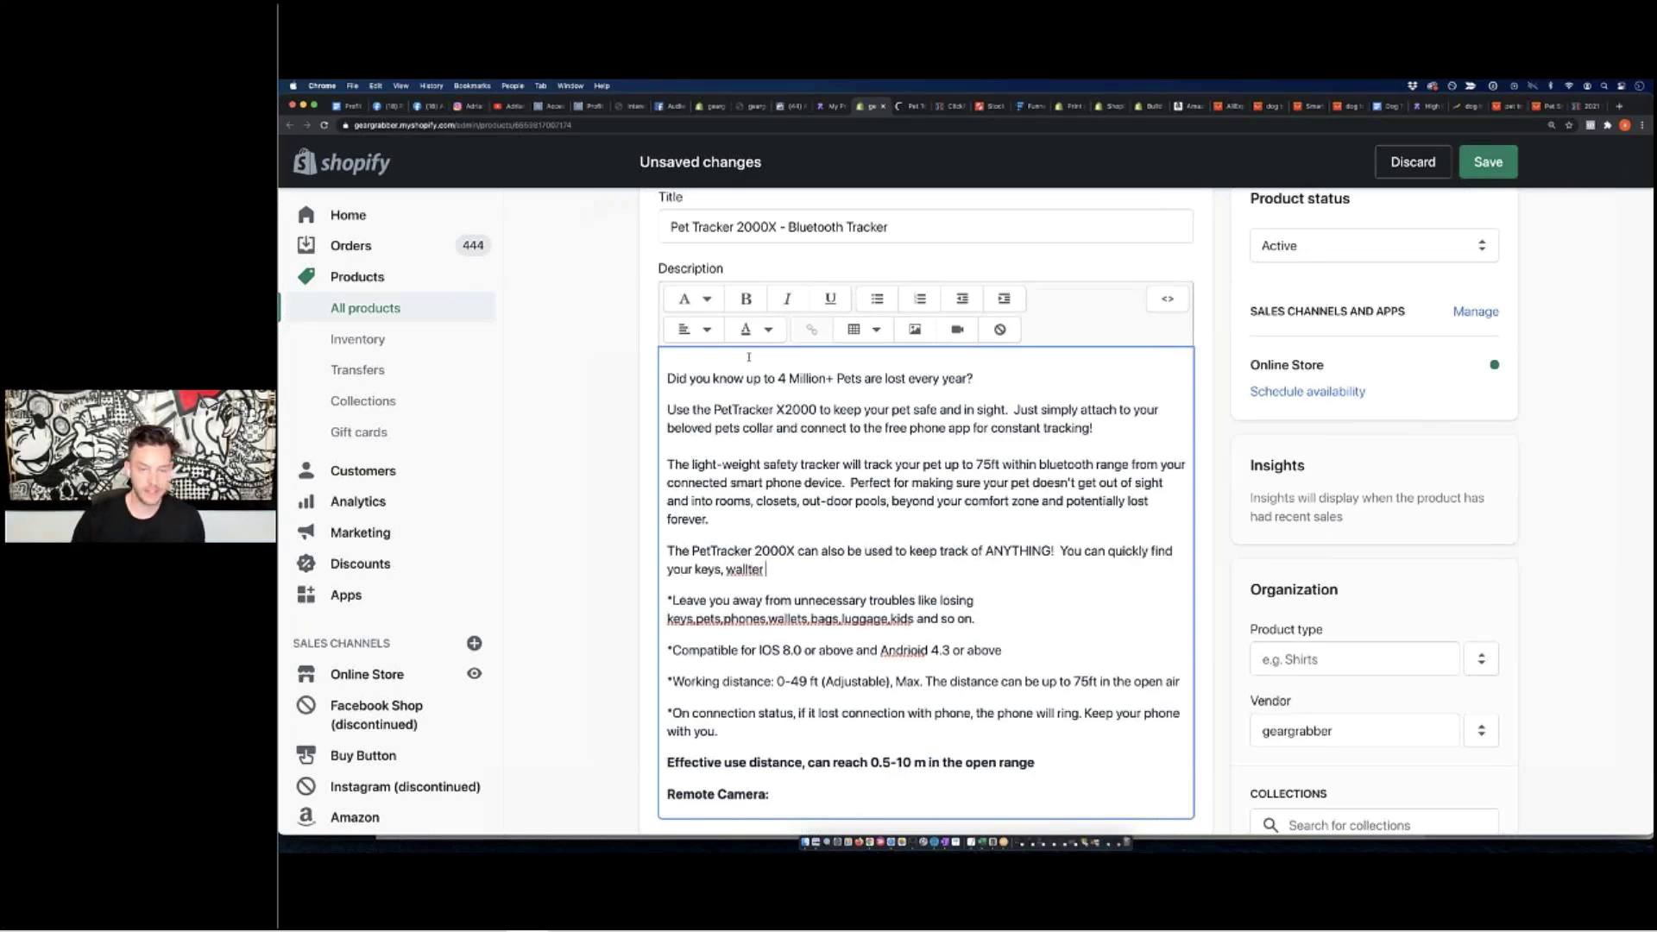
key("BackSpace")
key("BackSpace")
key("BackSpace")
type("ets,")
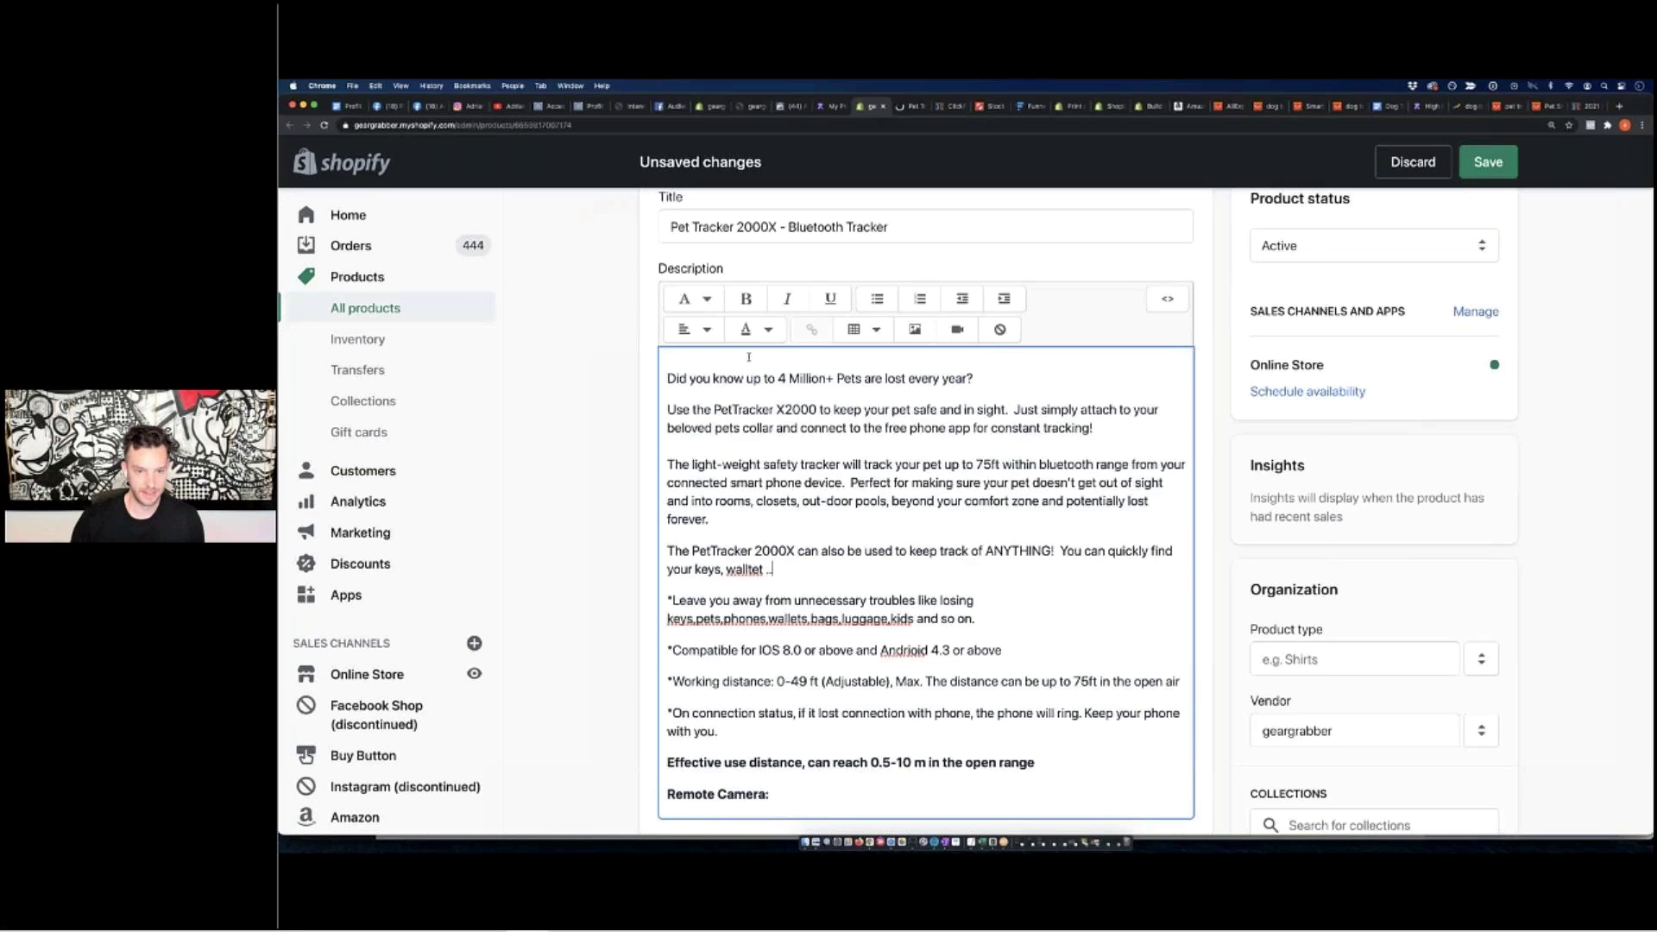
key("BackSpace")
key("BackSpace")
key("BackSpace")
key("BackSpace")
key("BackSpace")
type("et and even ")
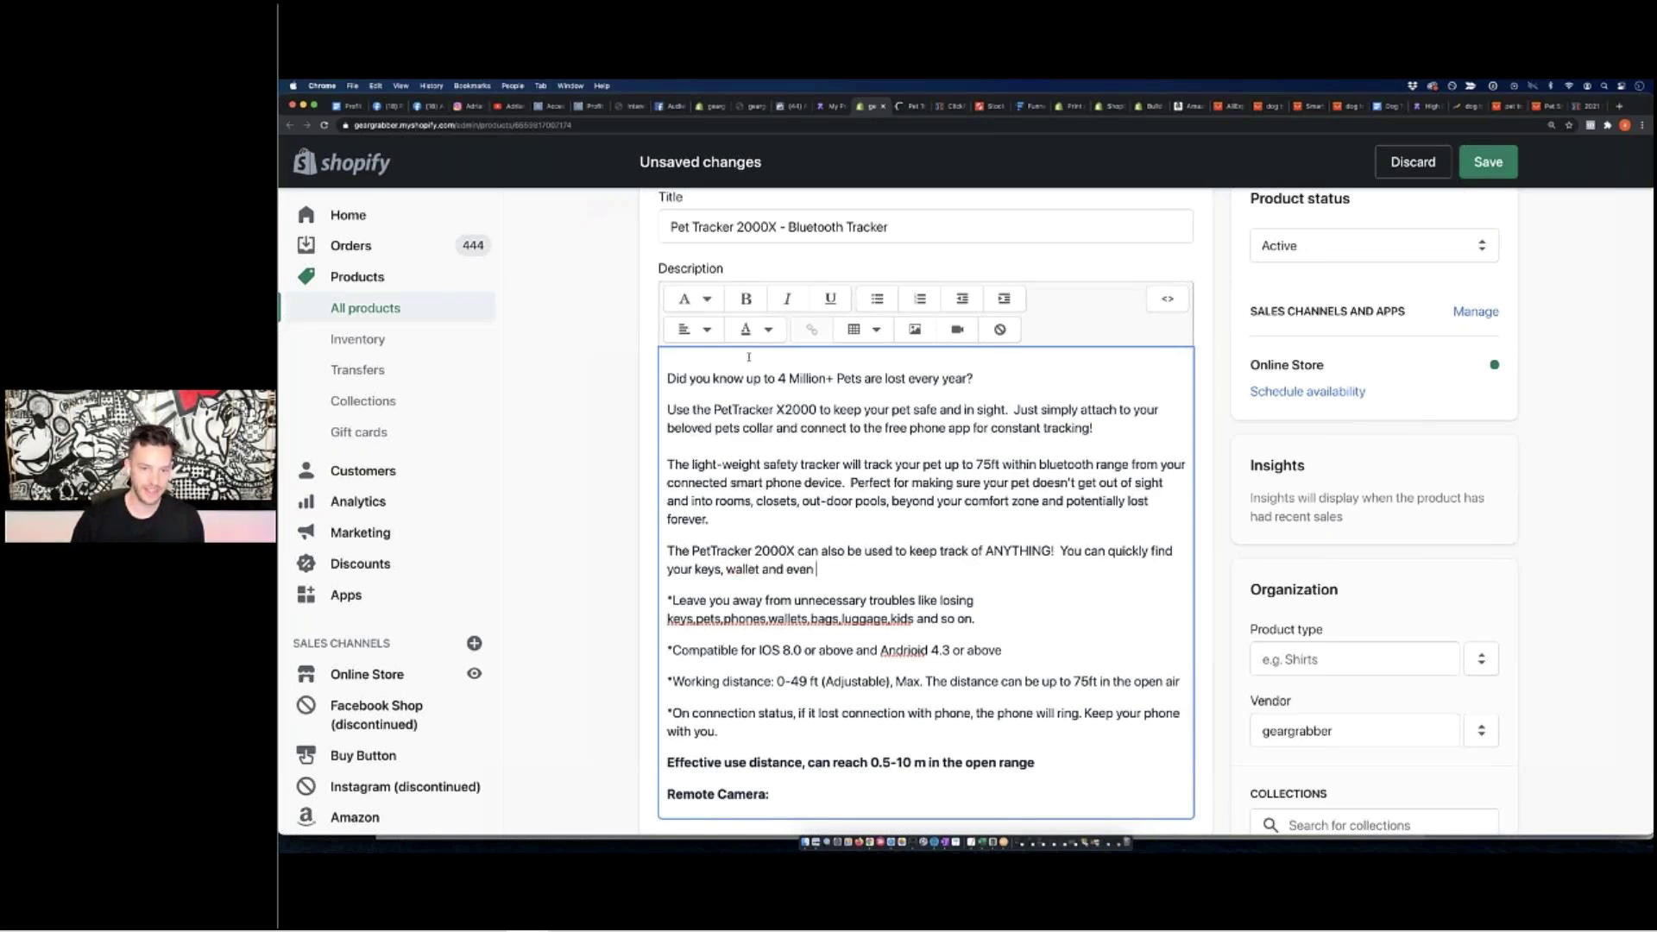
type("a lost ")
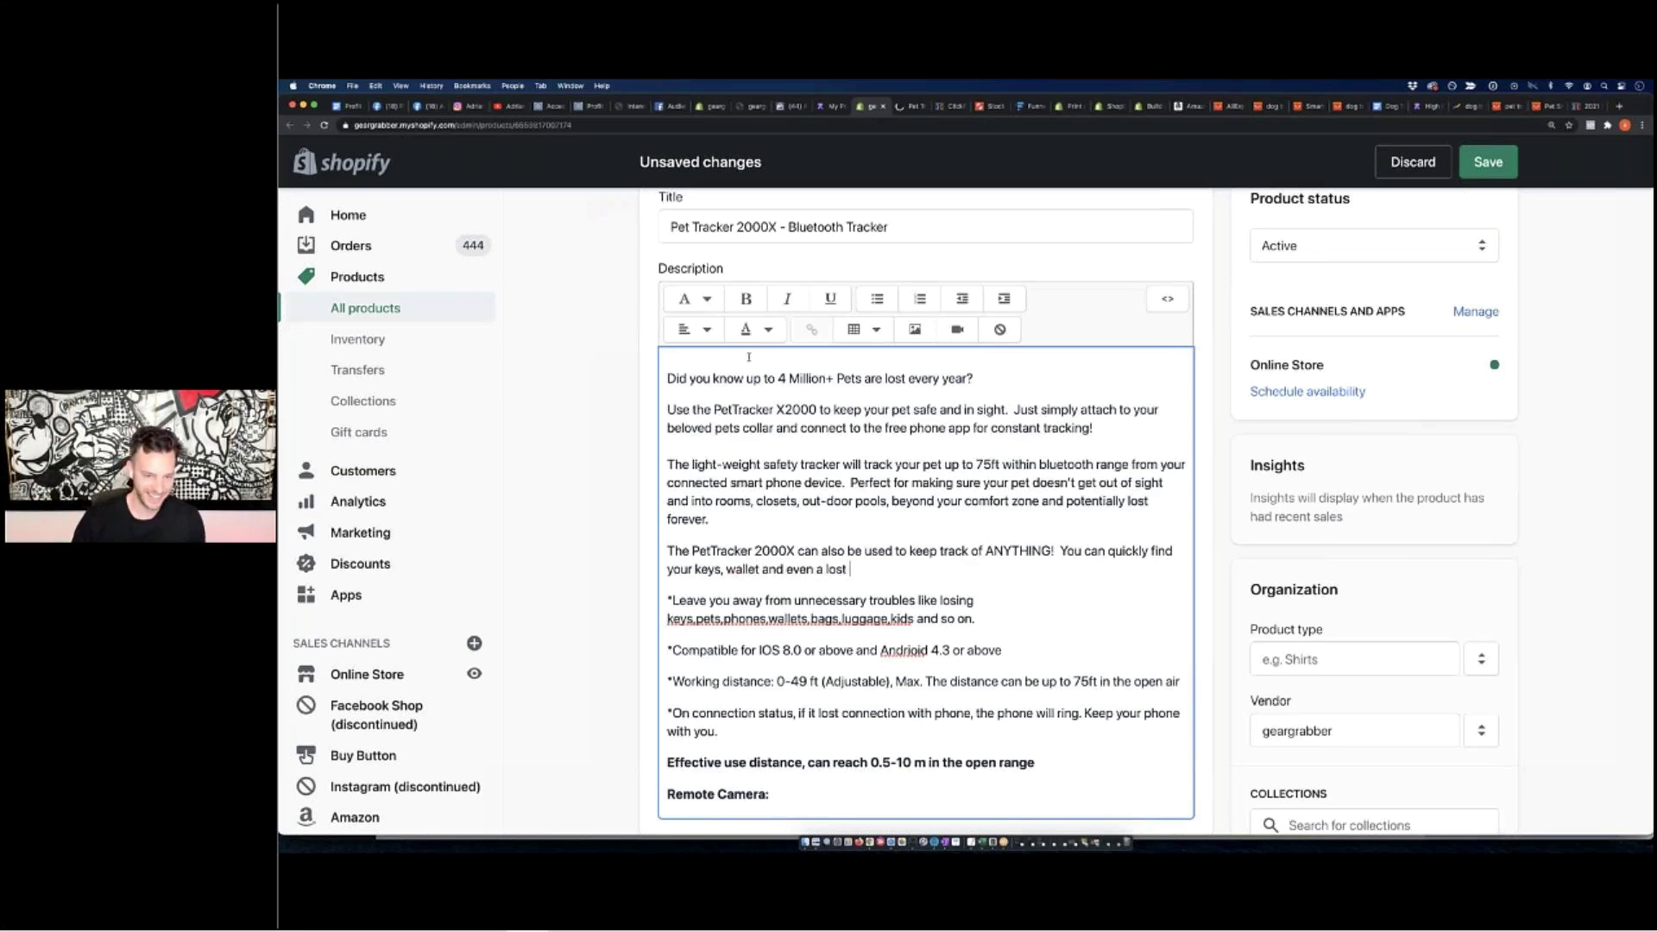
type("kid or t")
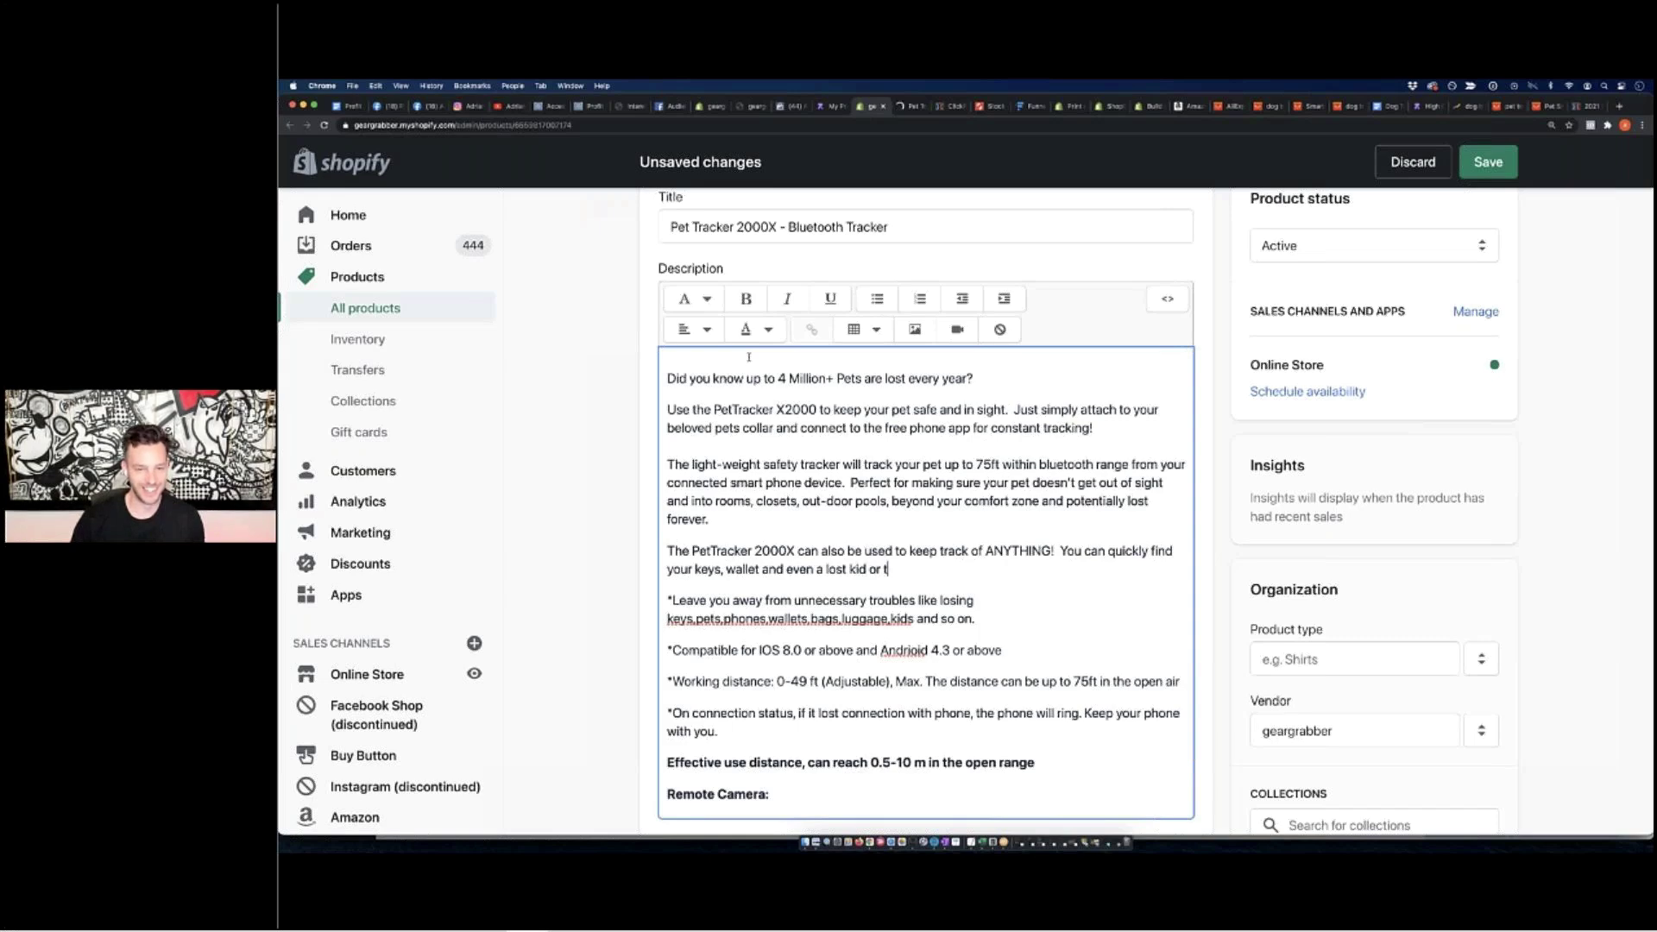
type("wo?!")
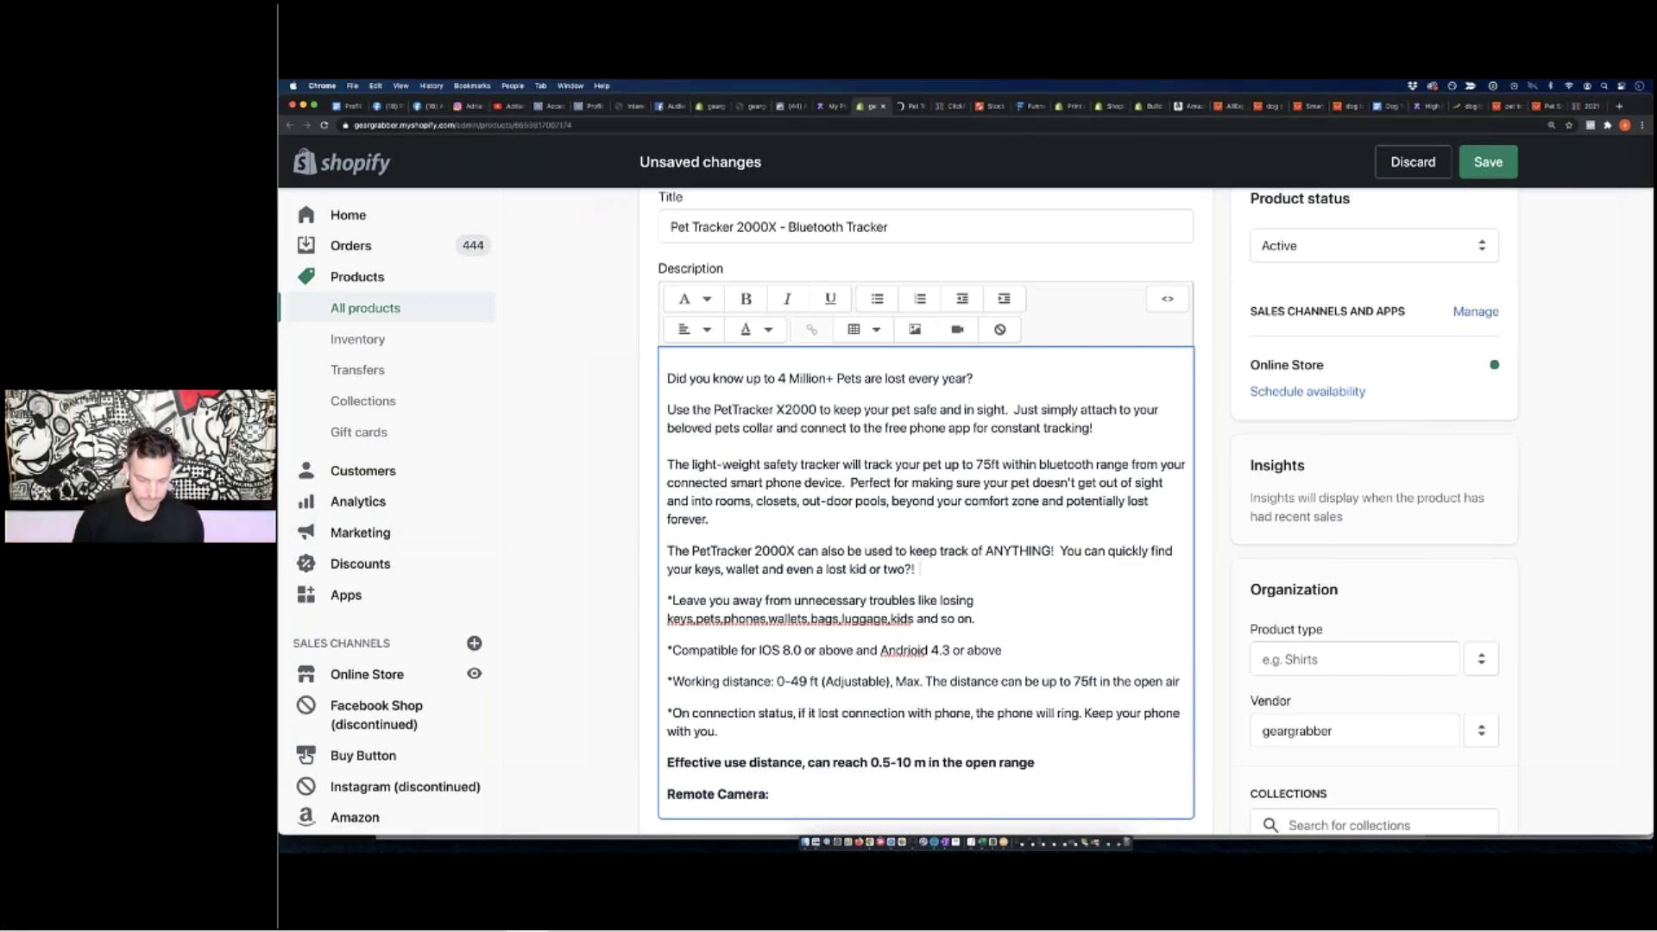
Add a new paragraph reading "This revolutionary device will help you make sure you never lose your beloved pet or special items again!"
key("Return")
type("This revo")
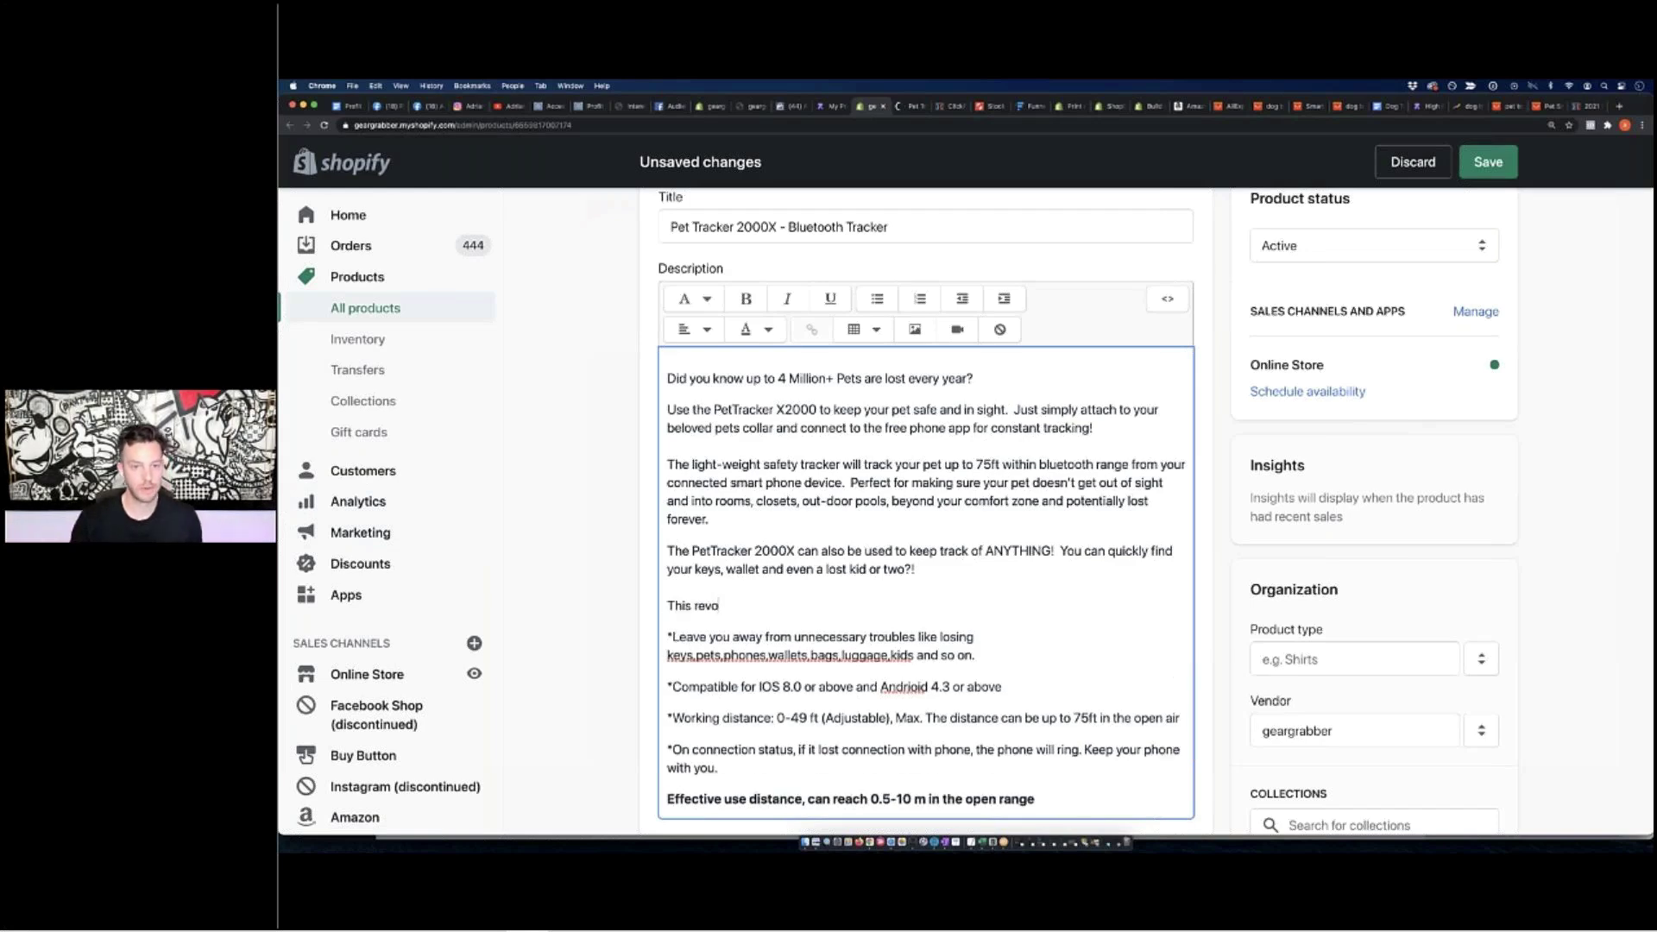
type("lutionary devic")
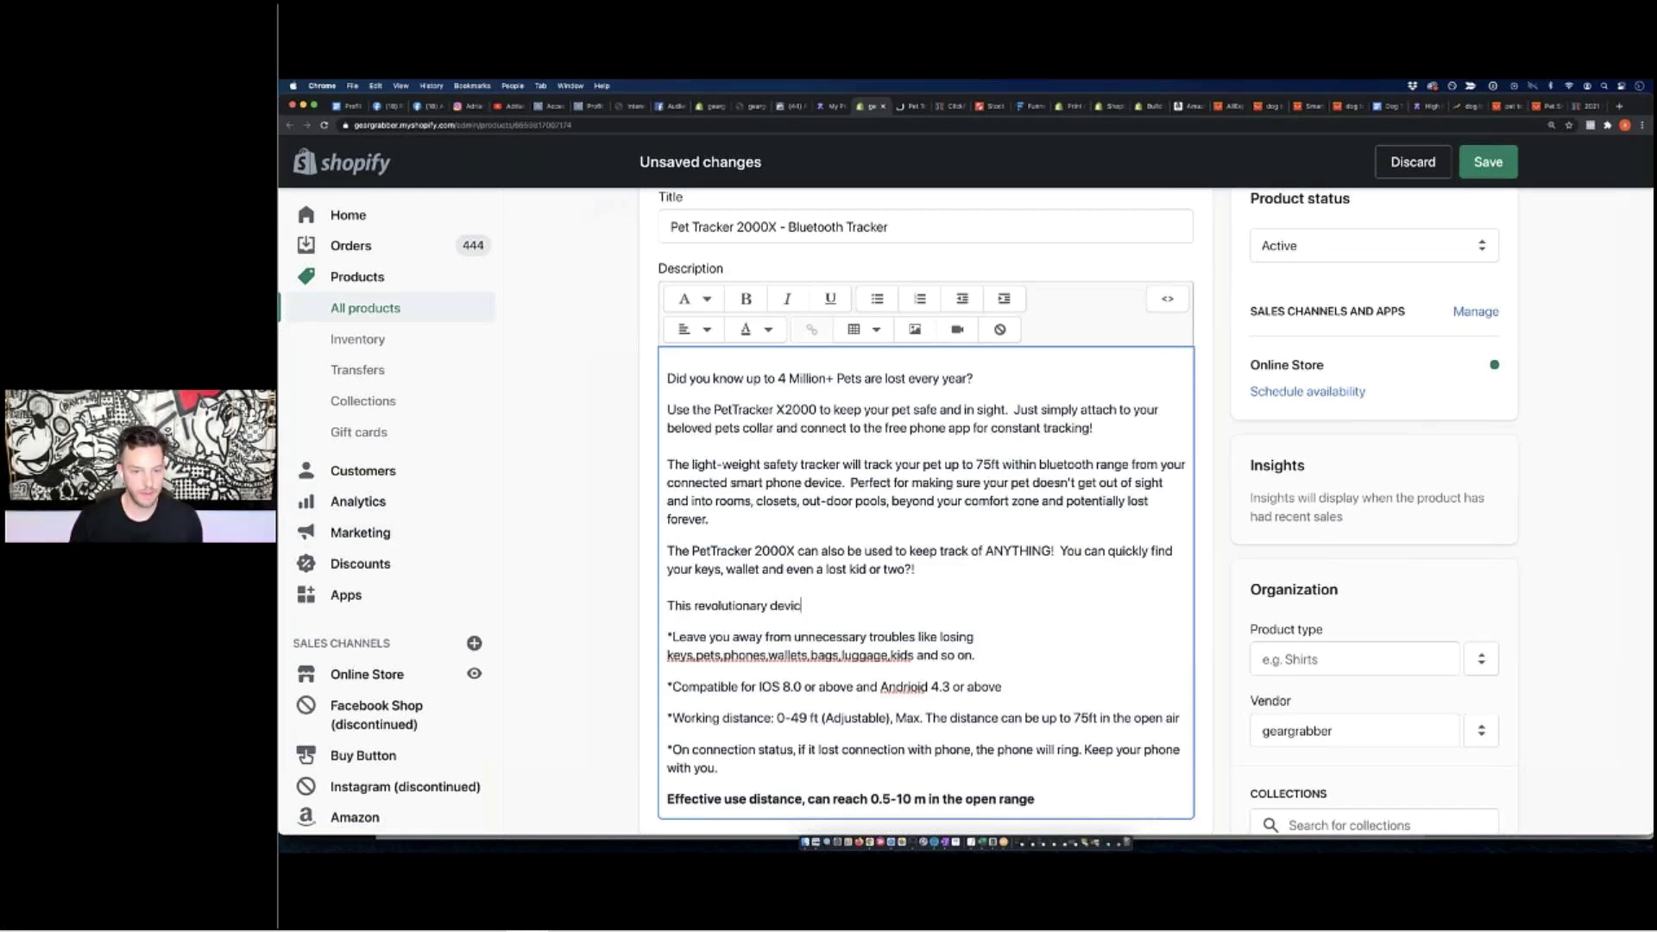
type("e will e")
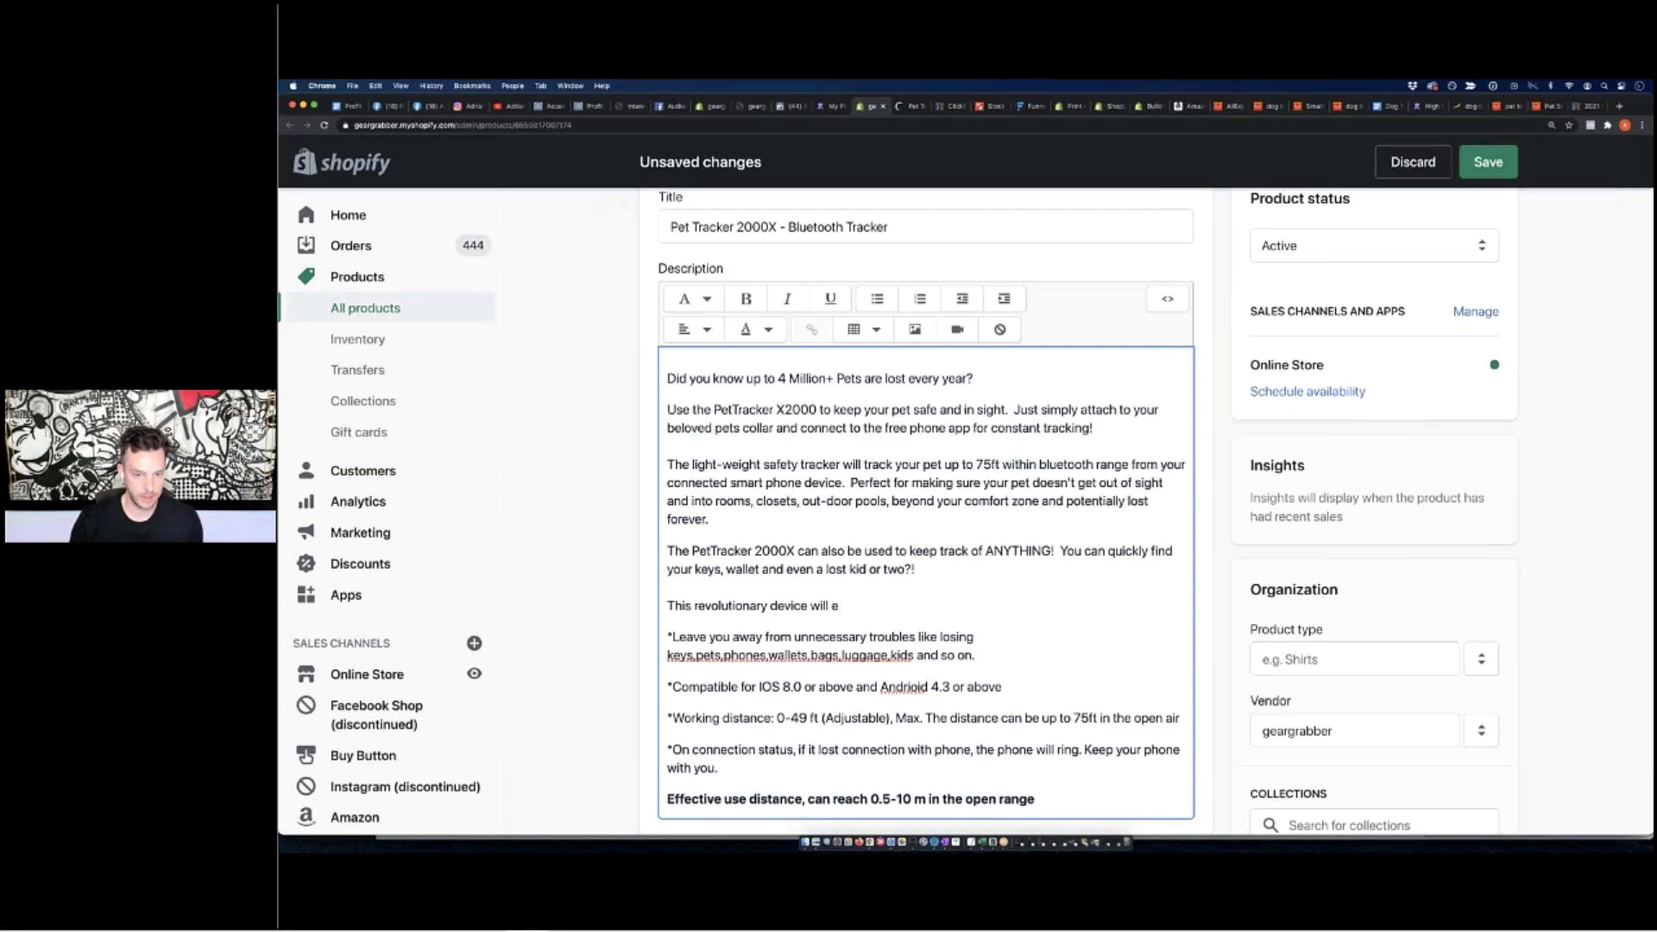
key("BackSpace")
type("help you make sure y")
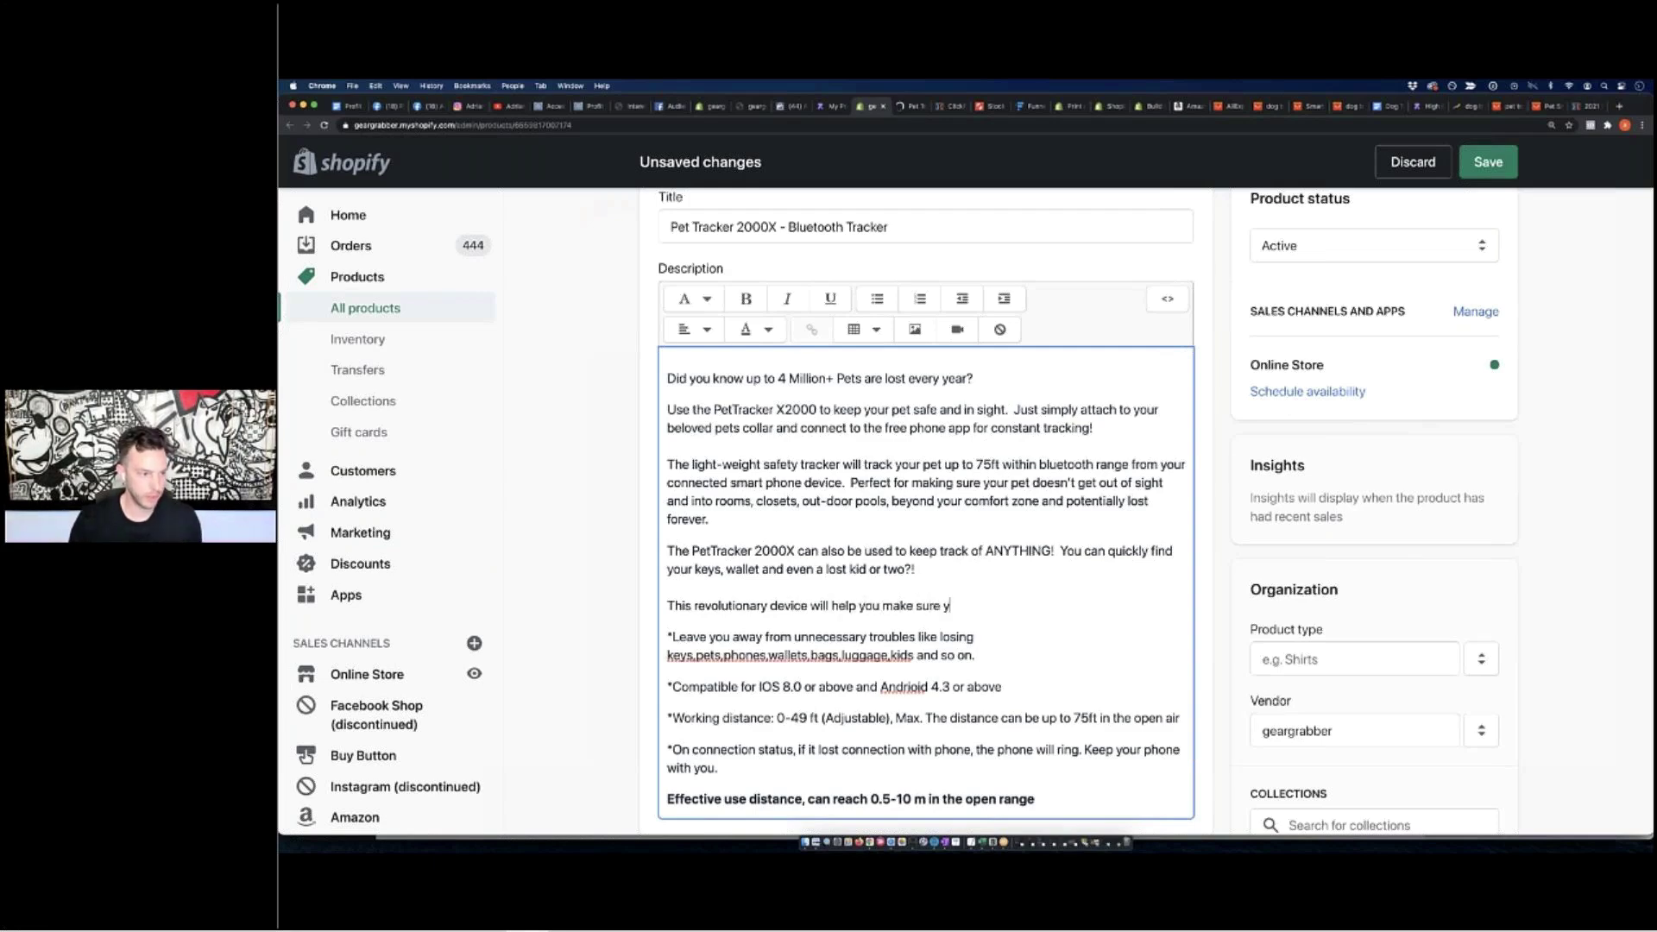
type("ou never lose")
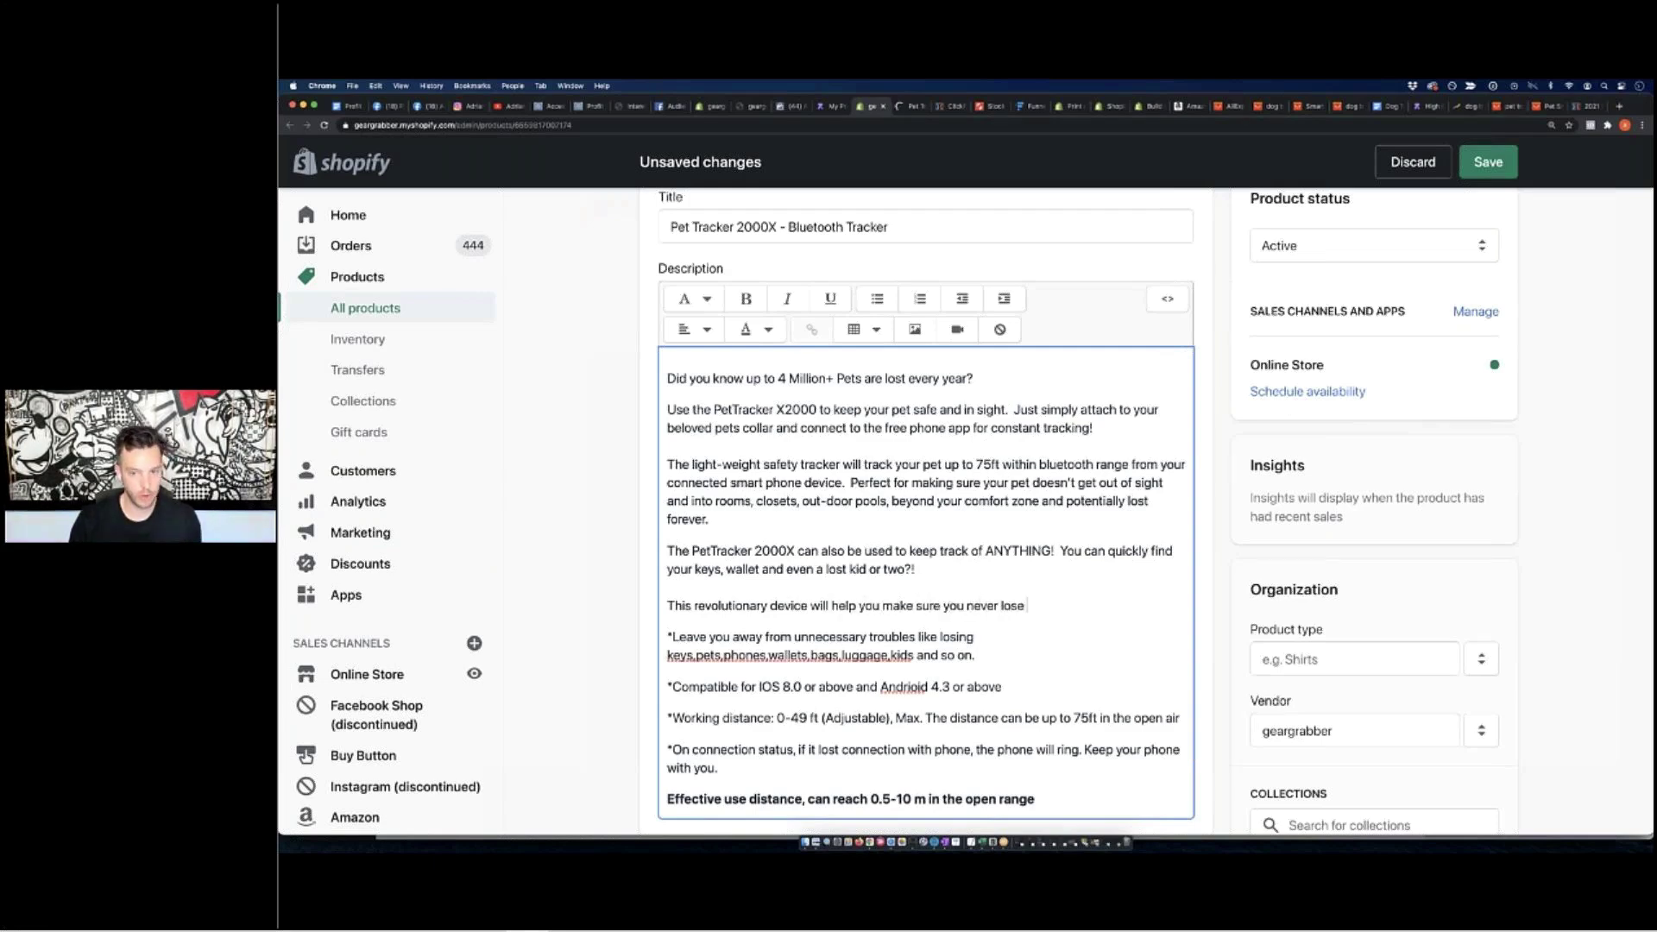
type(" your beloved pet or")
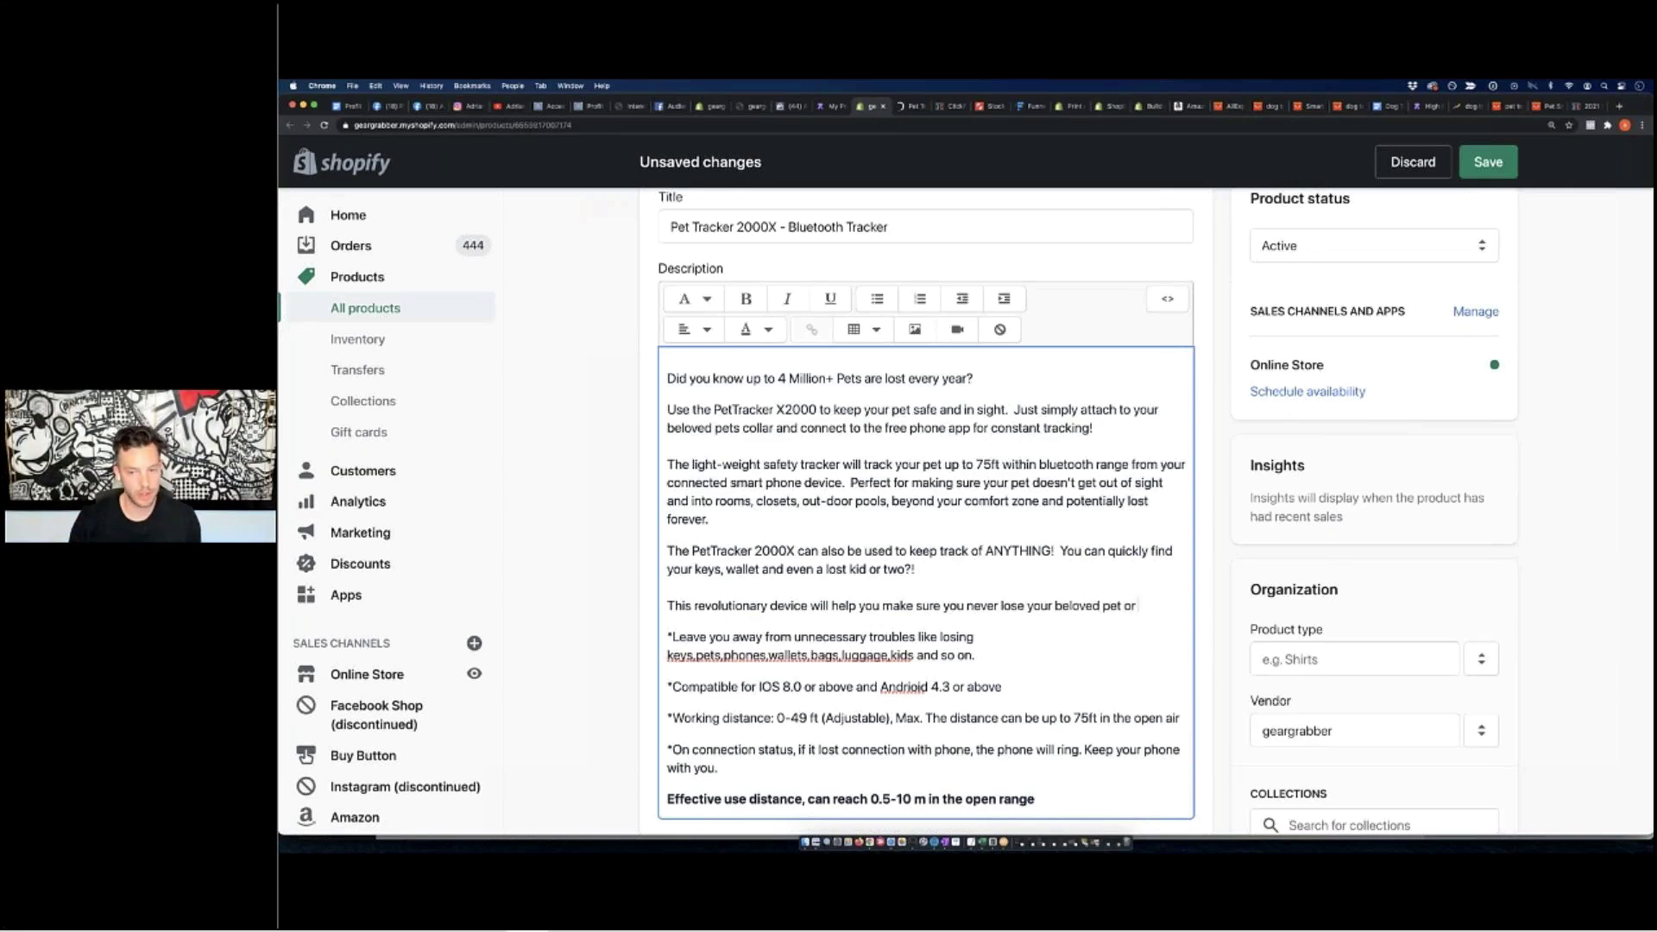
type(" special items a")
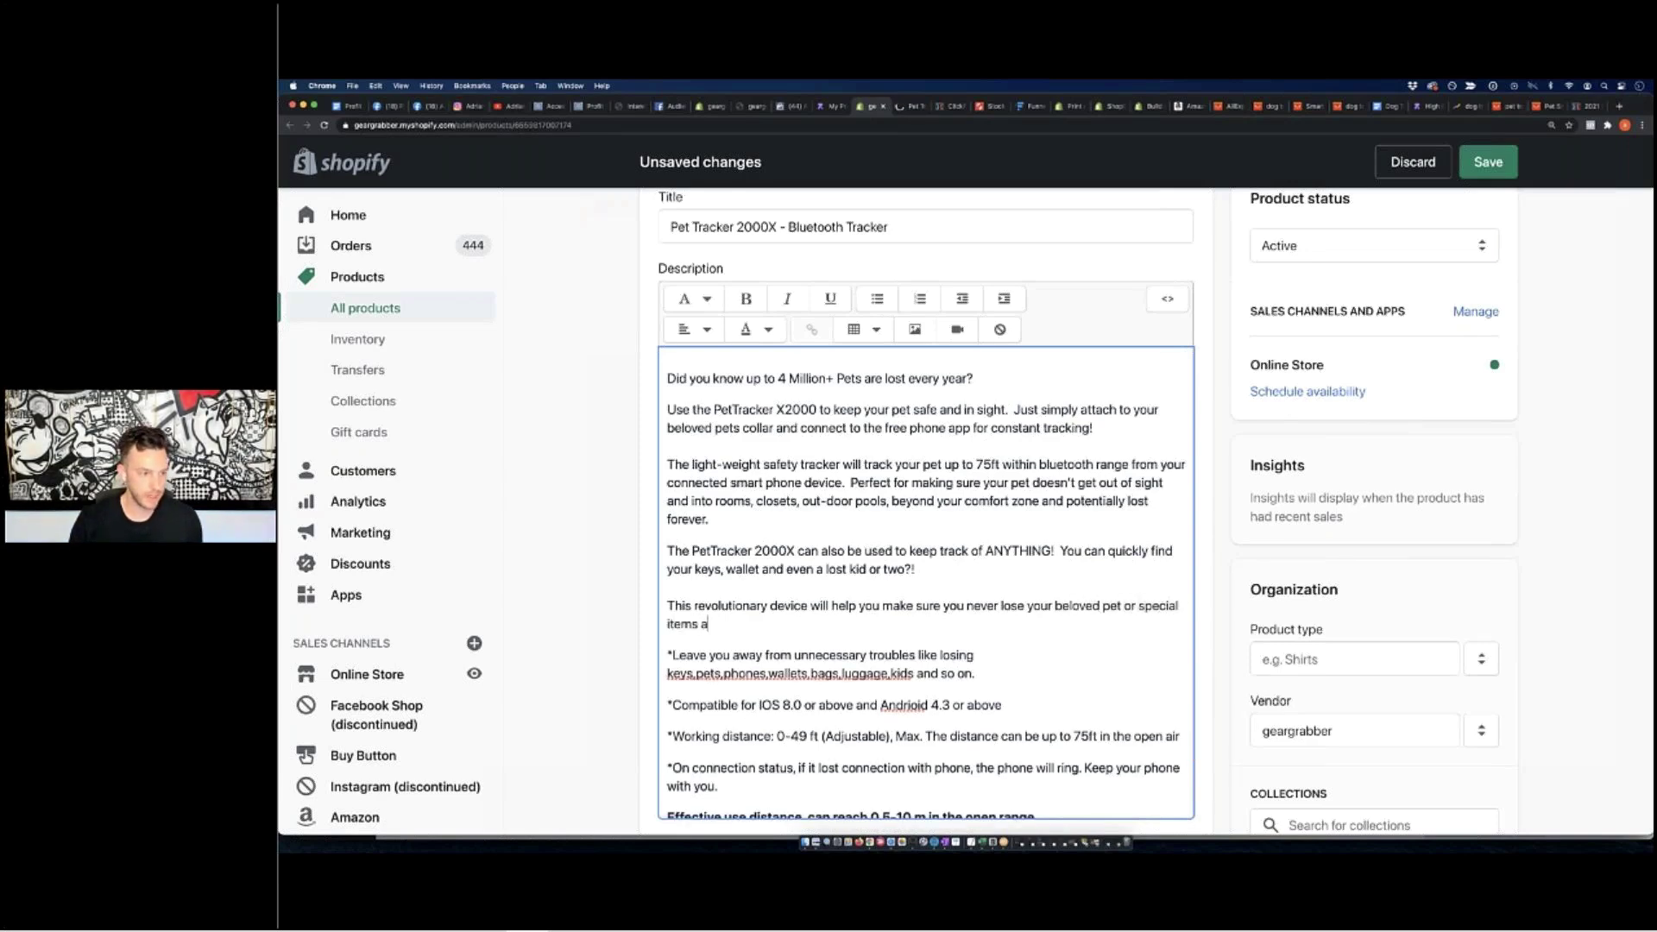
type("gain! ")
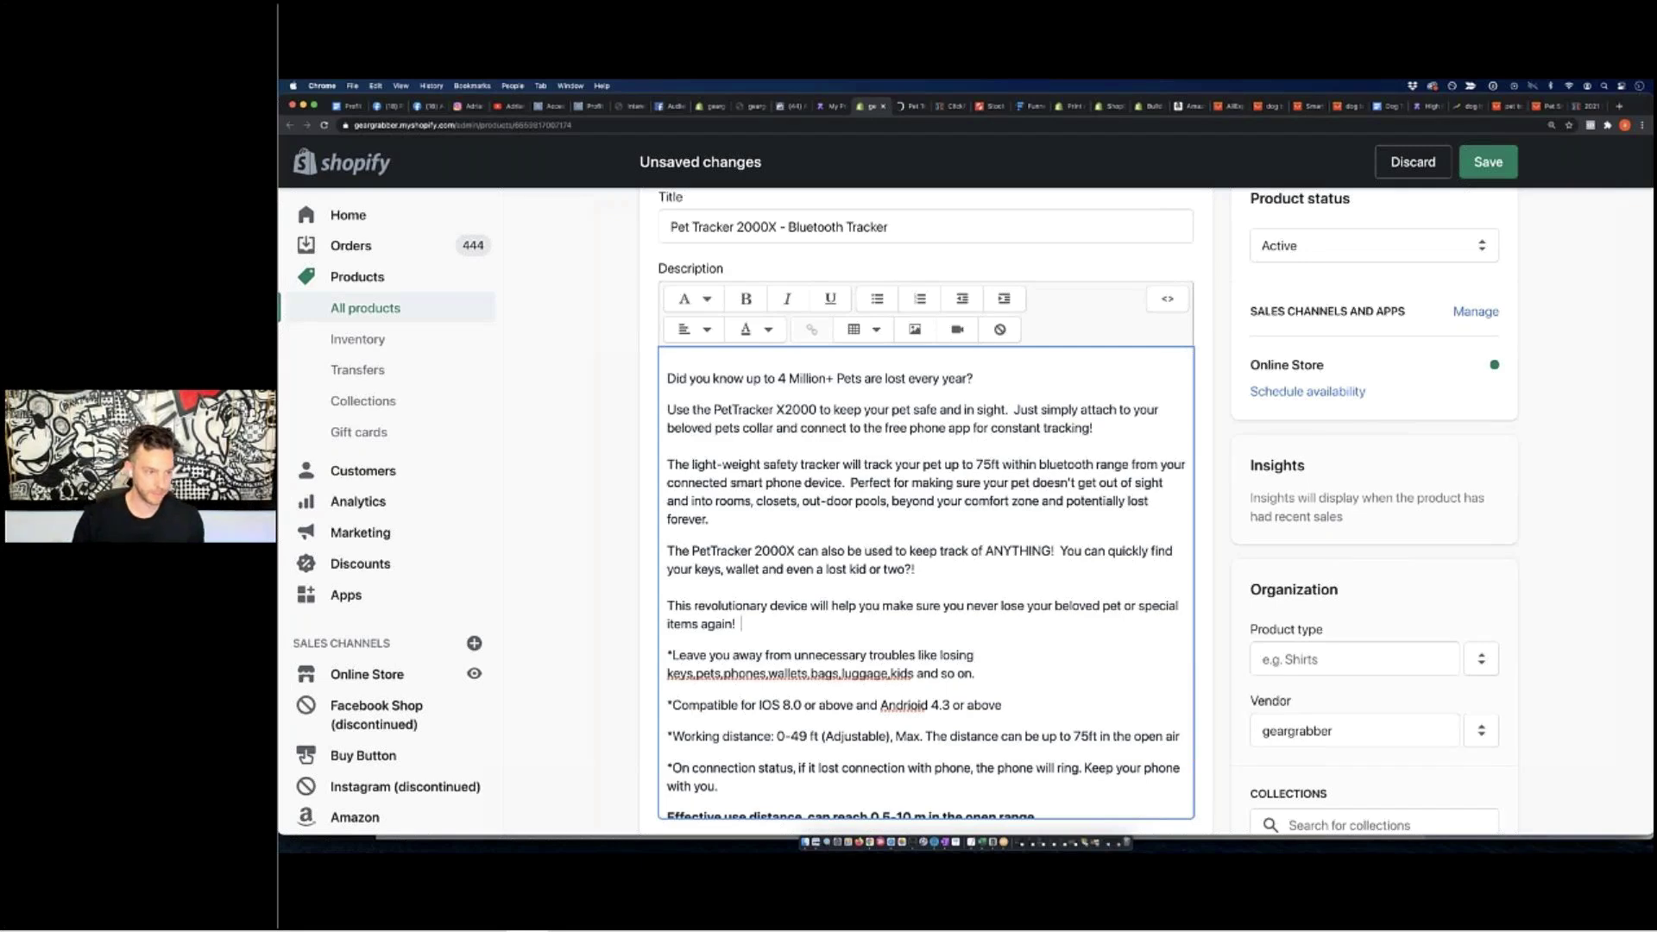
Append "Choose your color & start tracking your pet today to keep them safe!" to the revolutionary device paragraph
type("Choose your ")
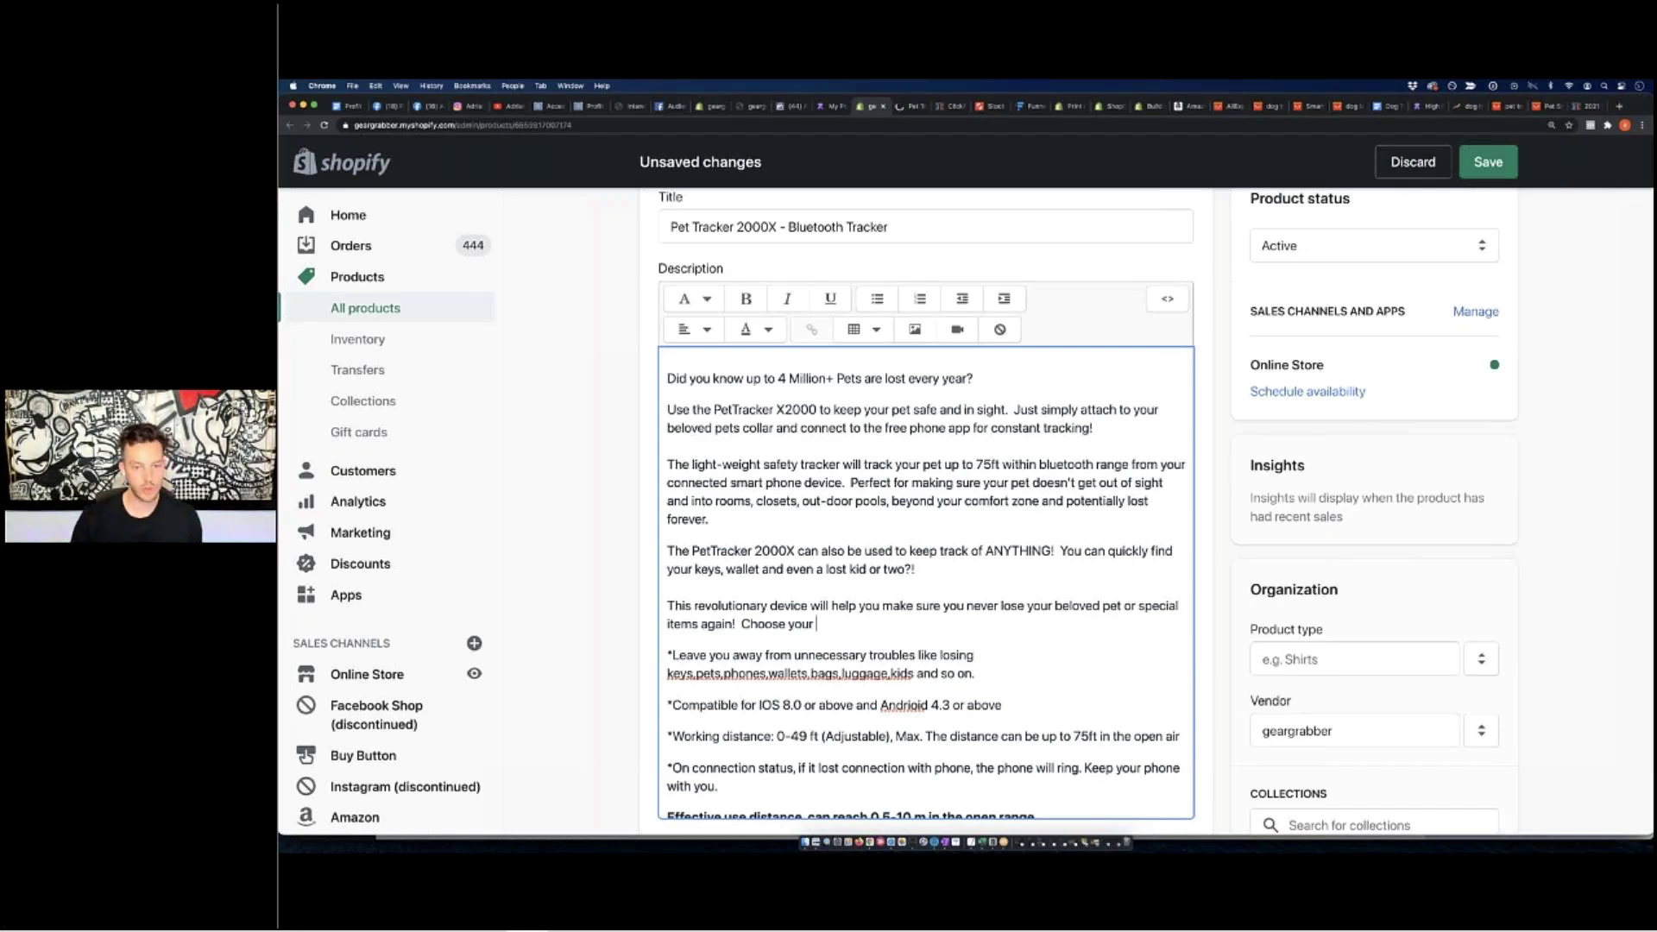
type("color & start ")
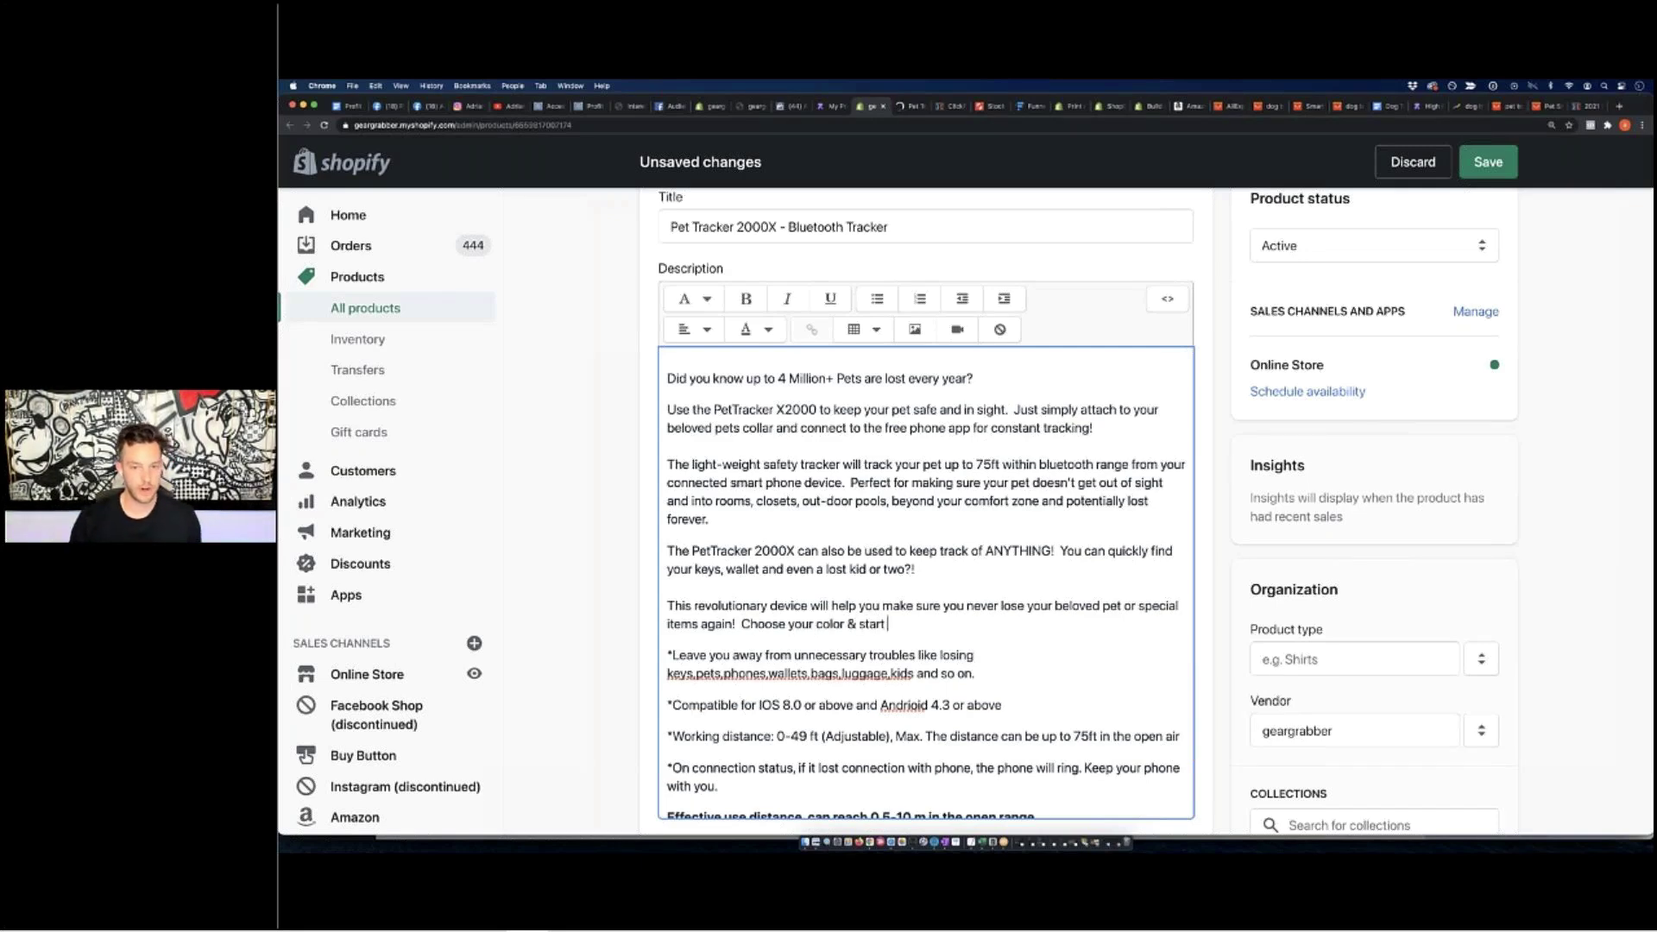
type("tracking your pet today ")
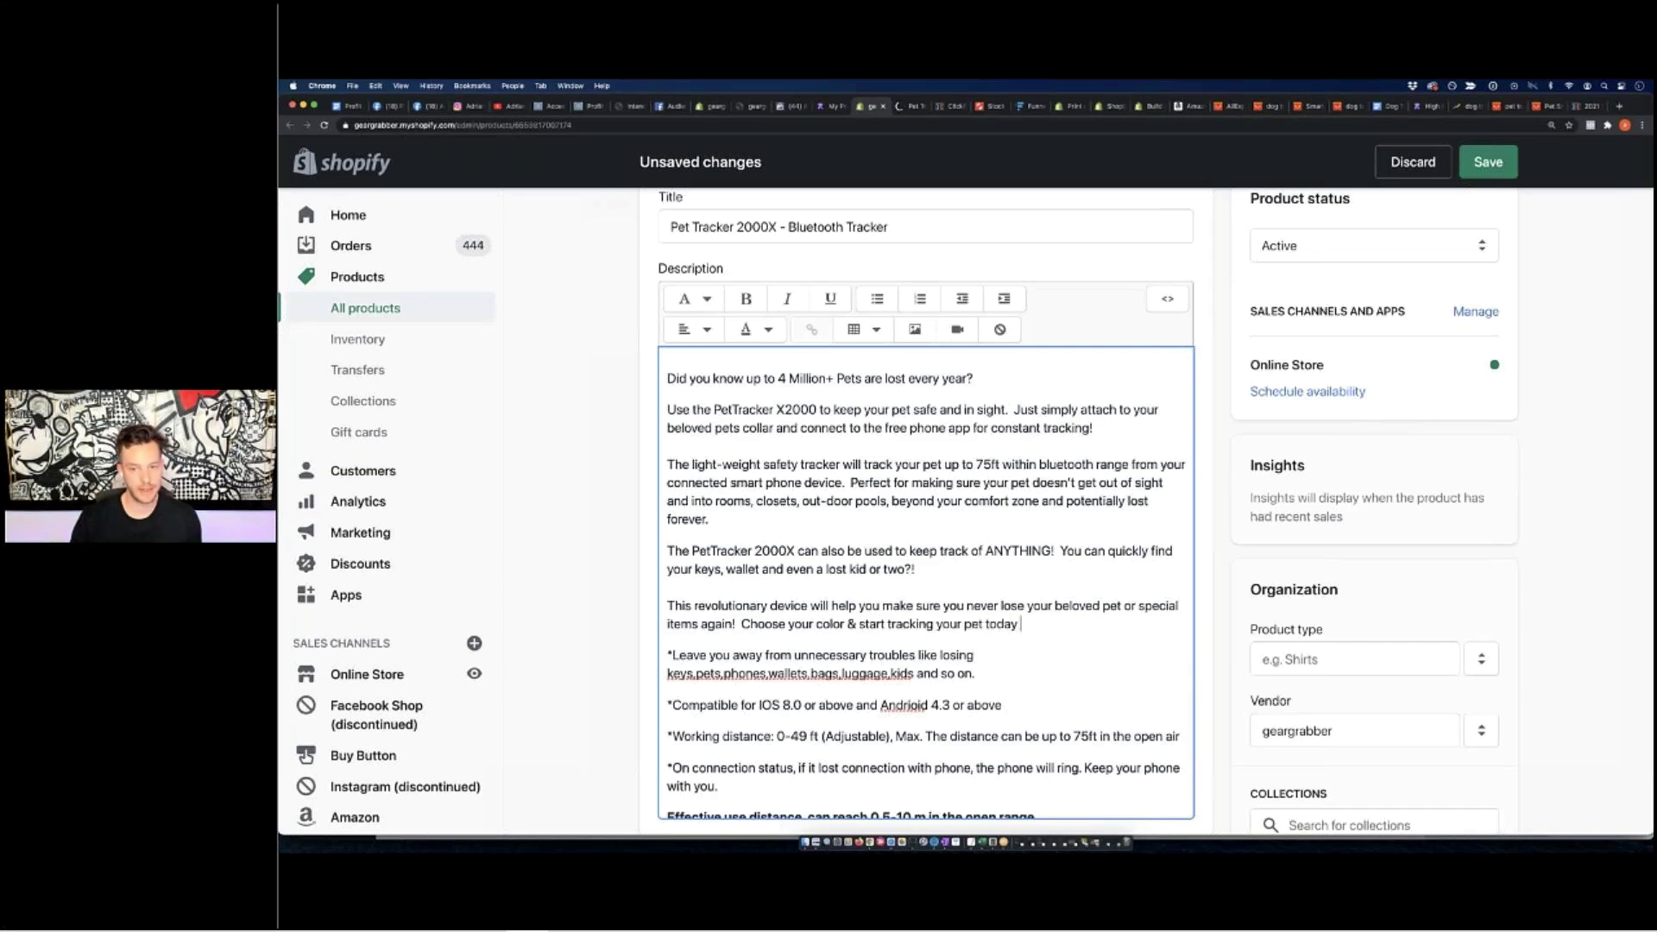
type("to keep them save")
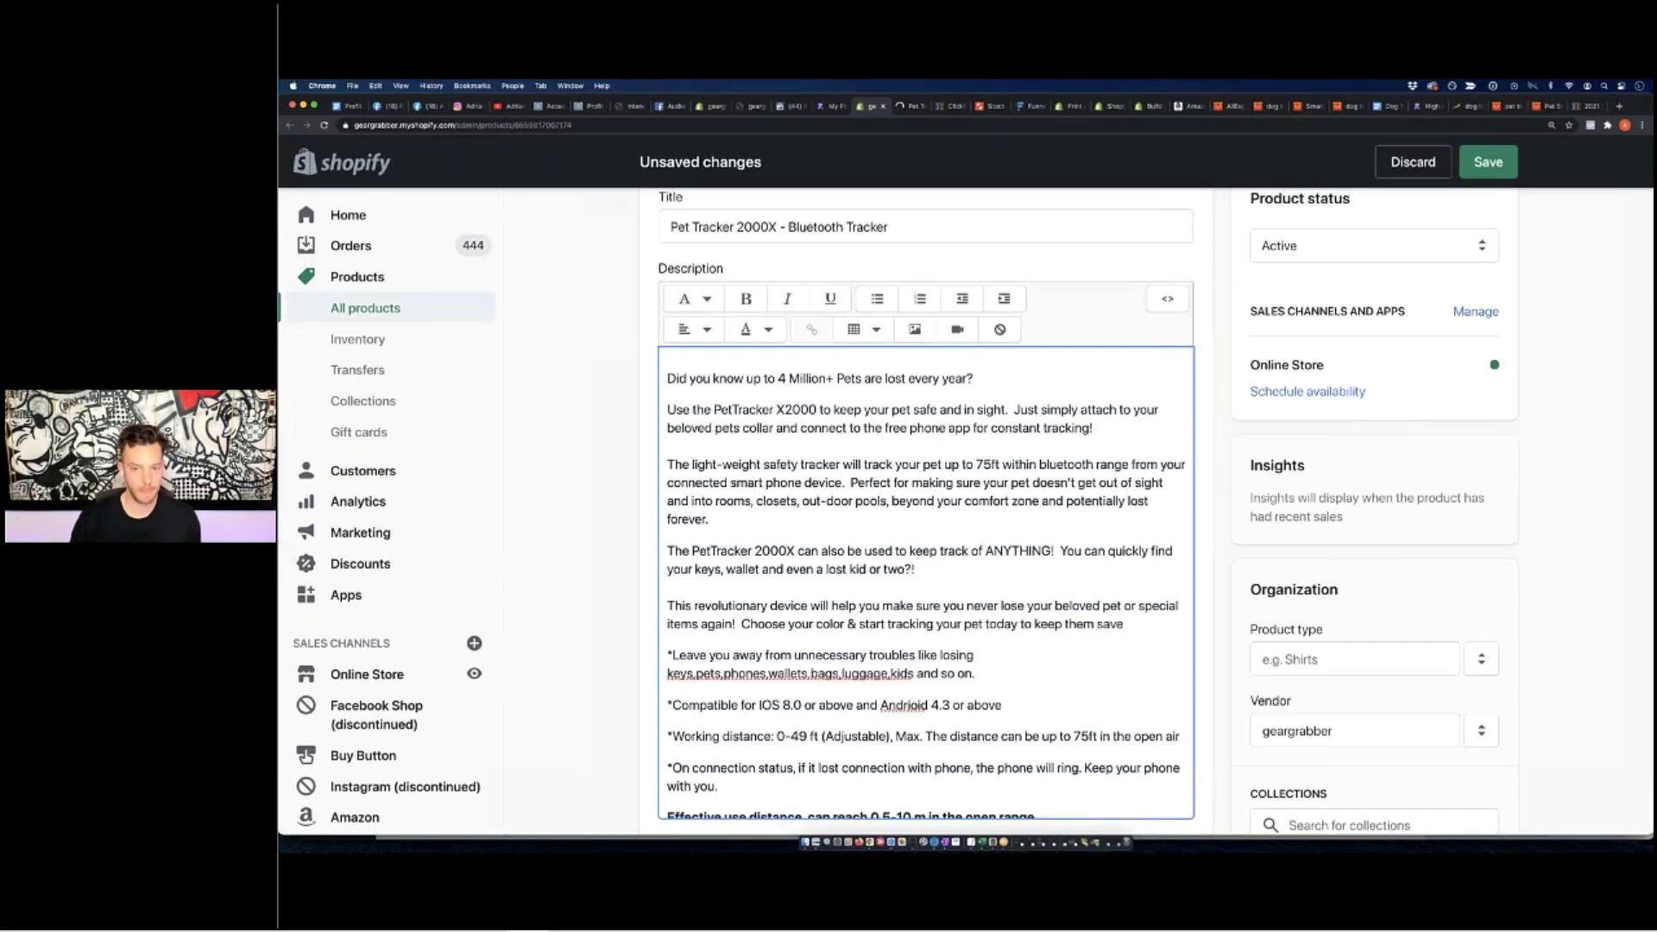
type("fe!")
Start a separate line above the starred feature list with "Special Discount Available Today"
key("Return")
key("Return")
type("Spe")
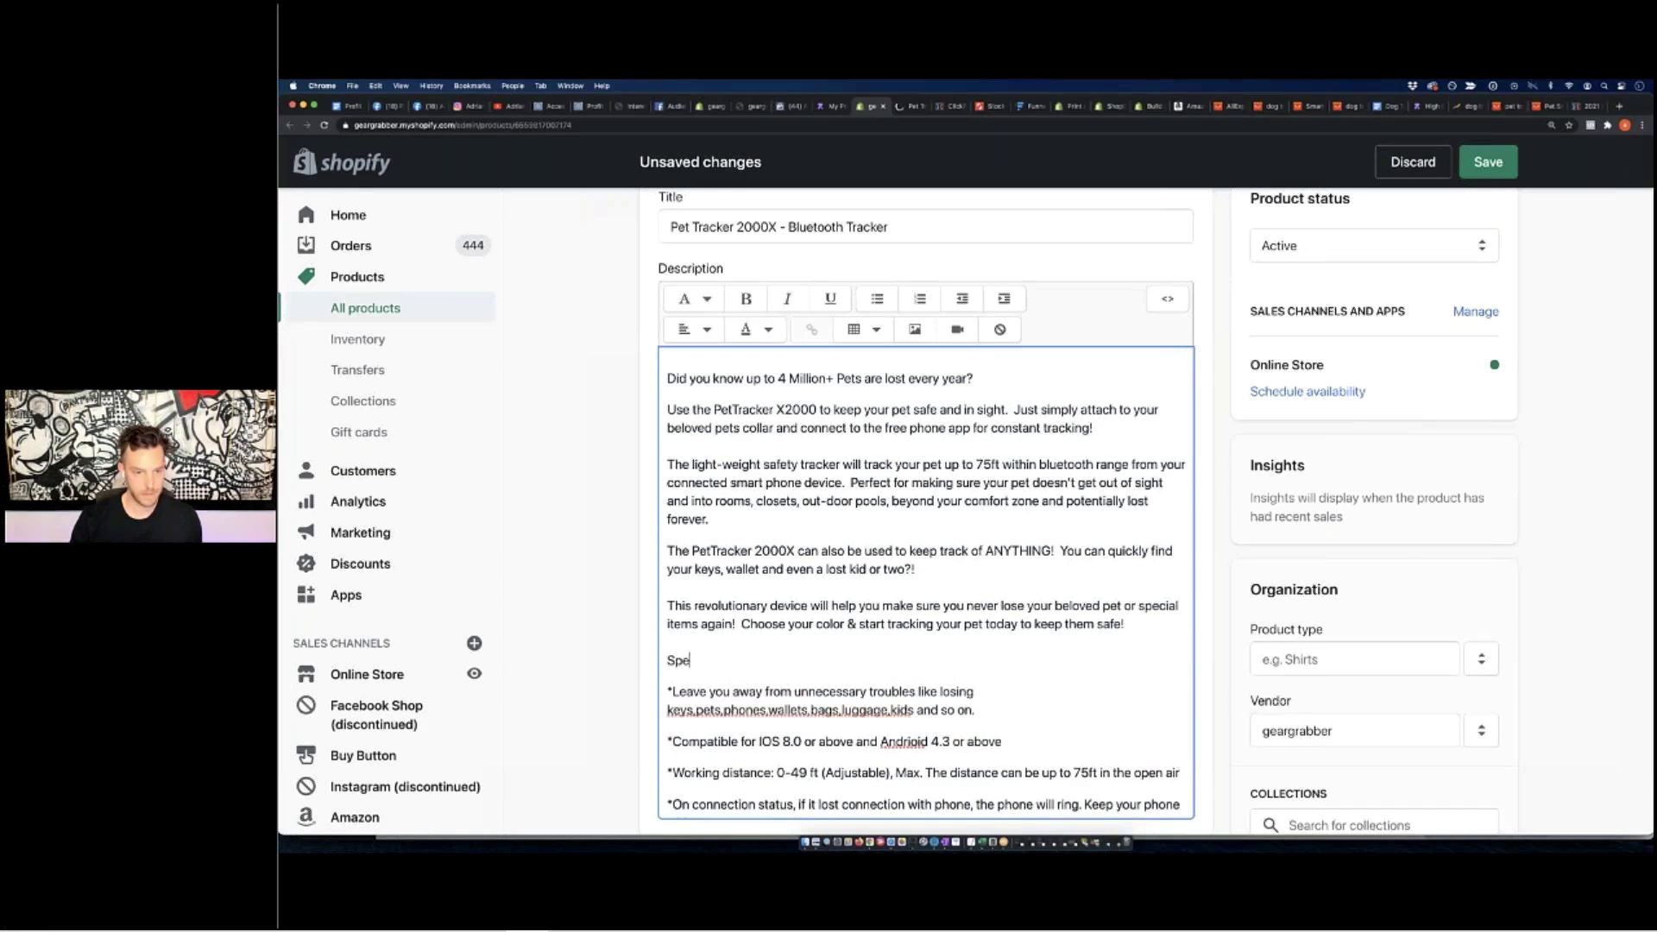
type("cial Discount Availa")
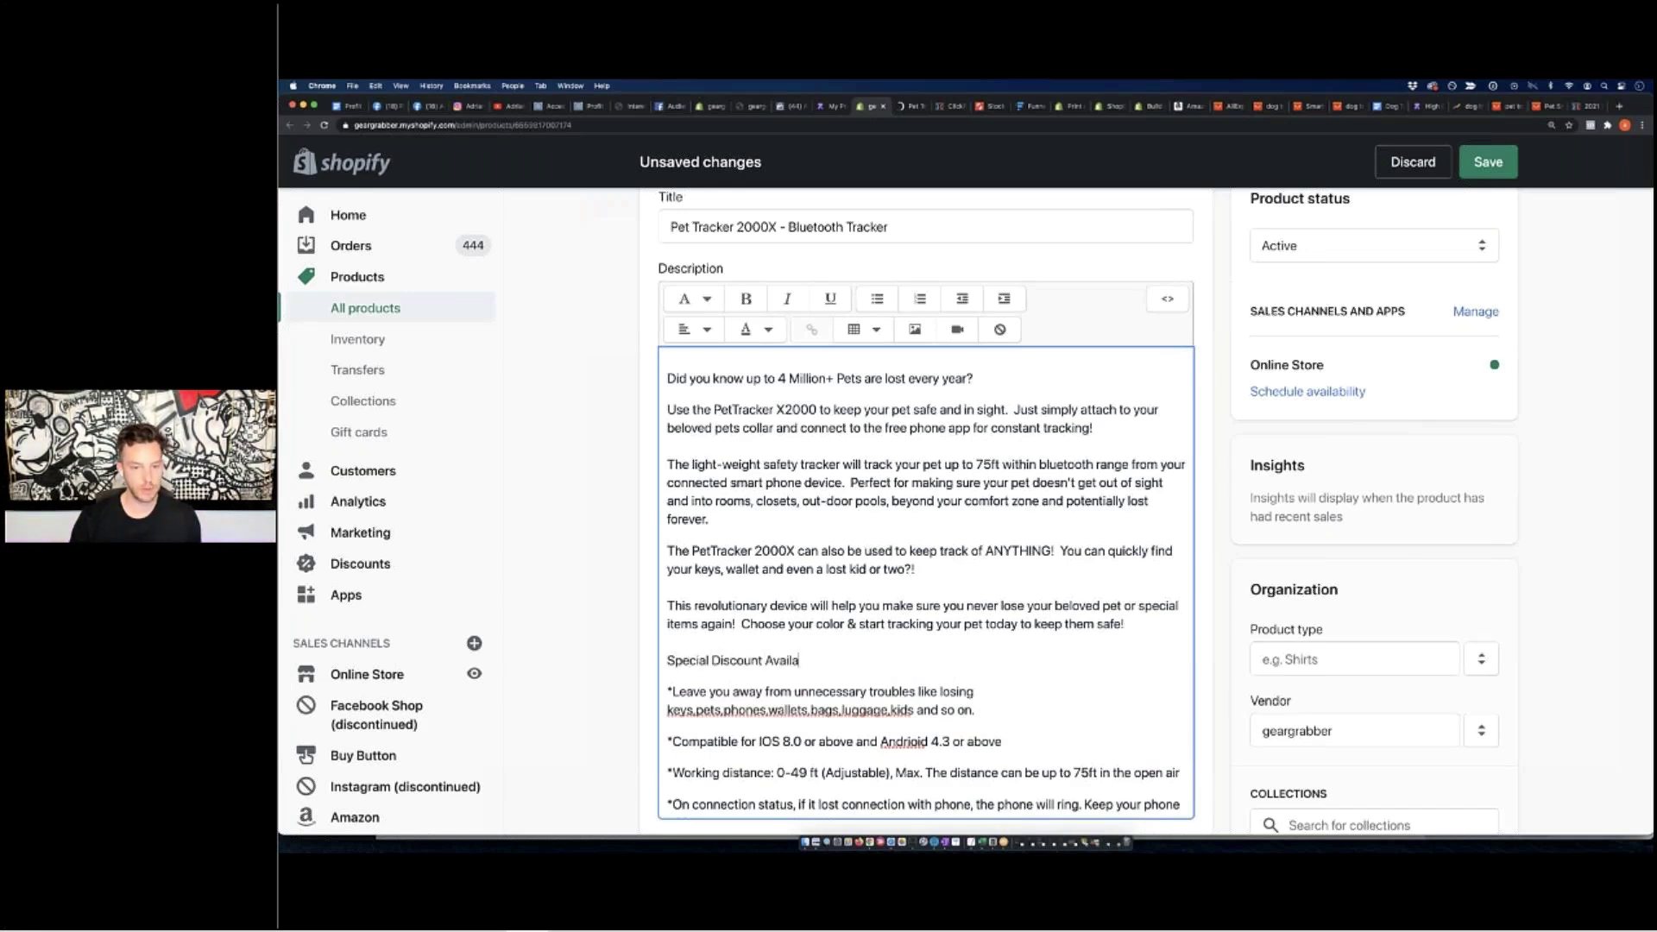
type("ble Today +")
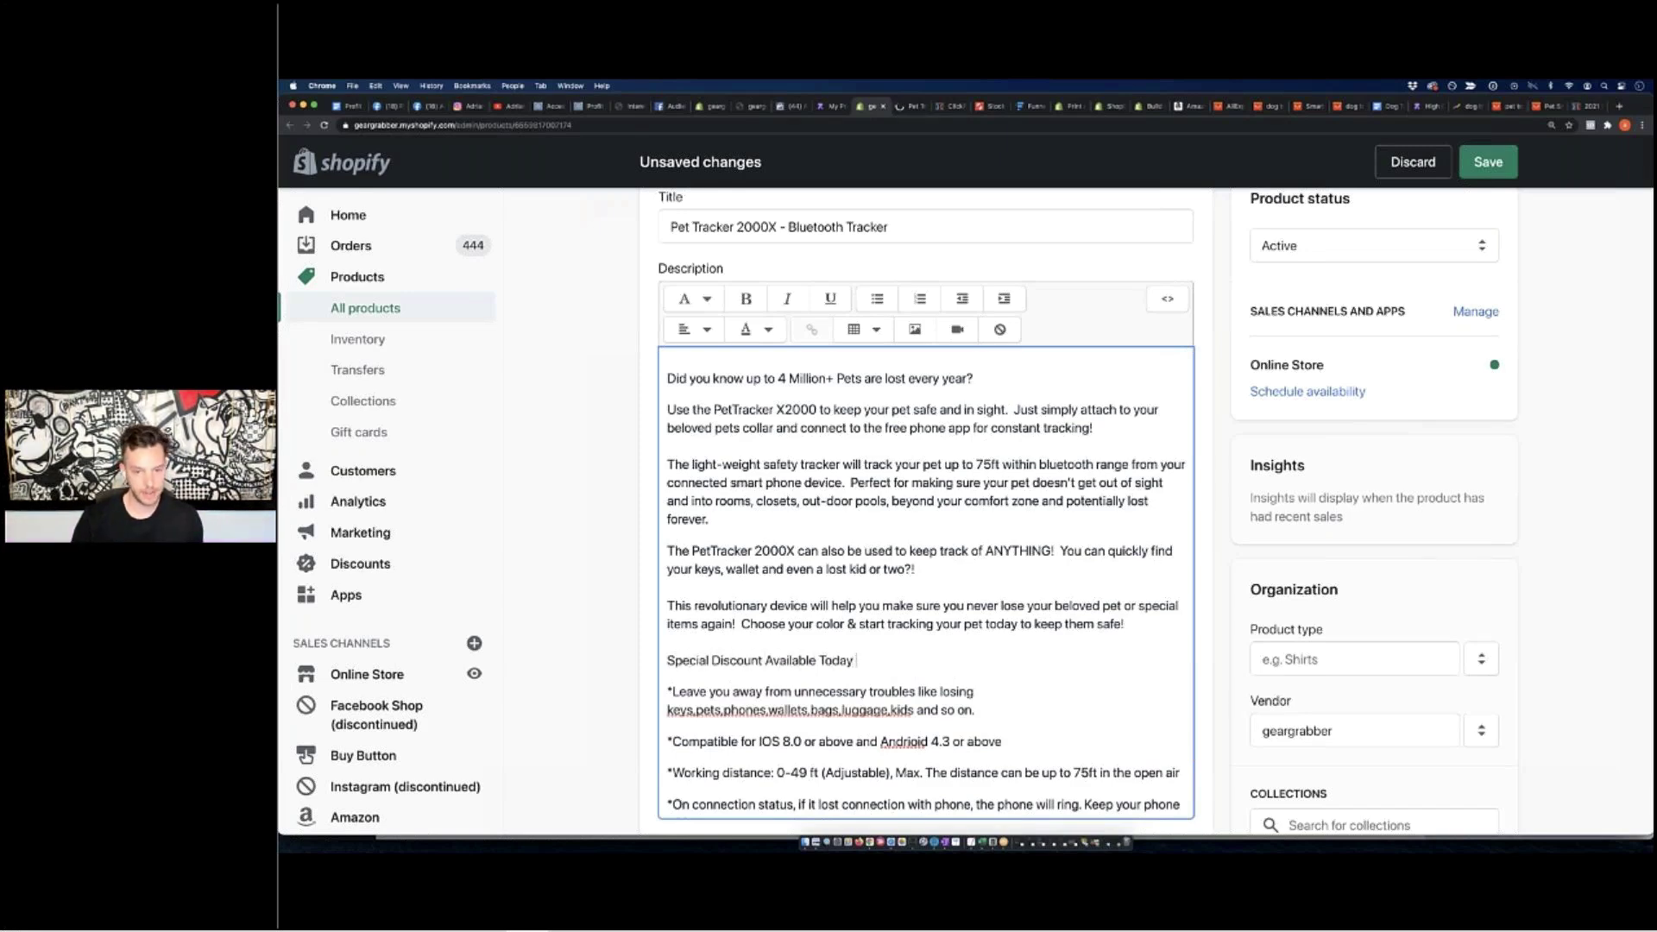
key("BackSpace")
Append "& Please allow 3-4 Weeks for Shipping due to high demand of this amazing product." to the Special Discount line
type("Plus")
key("BackSpace")
key("BackSpace")
key("BackSpace")
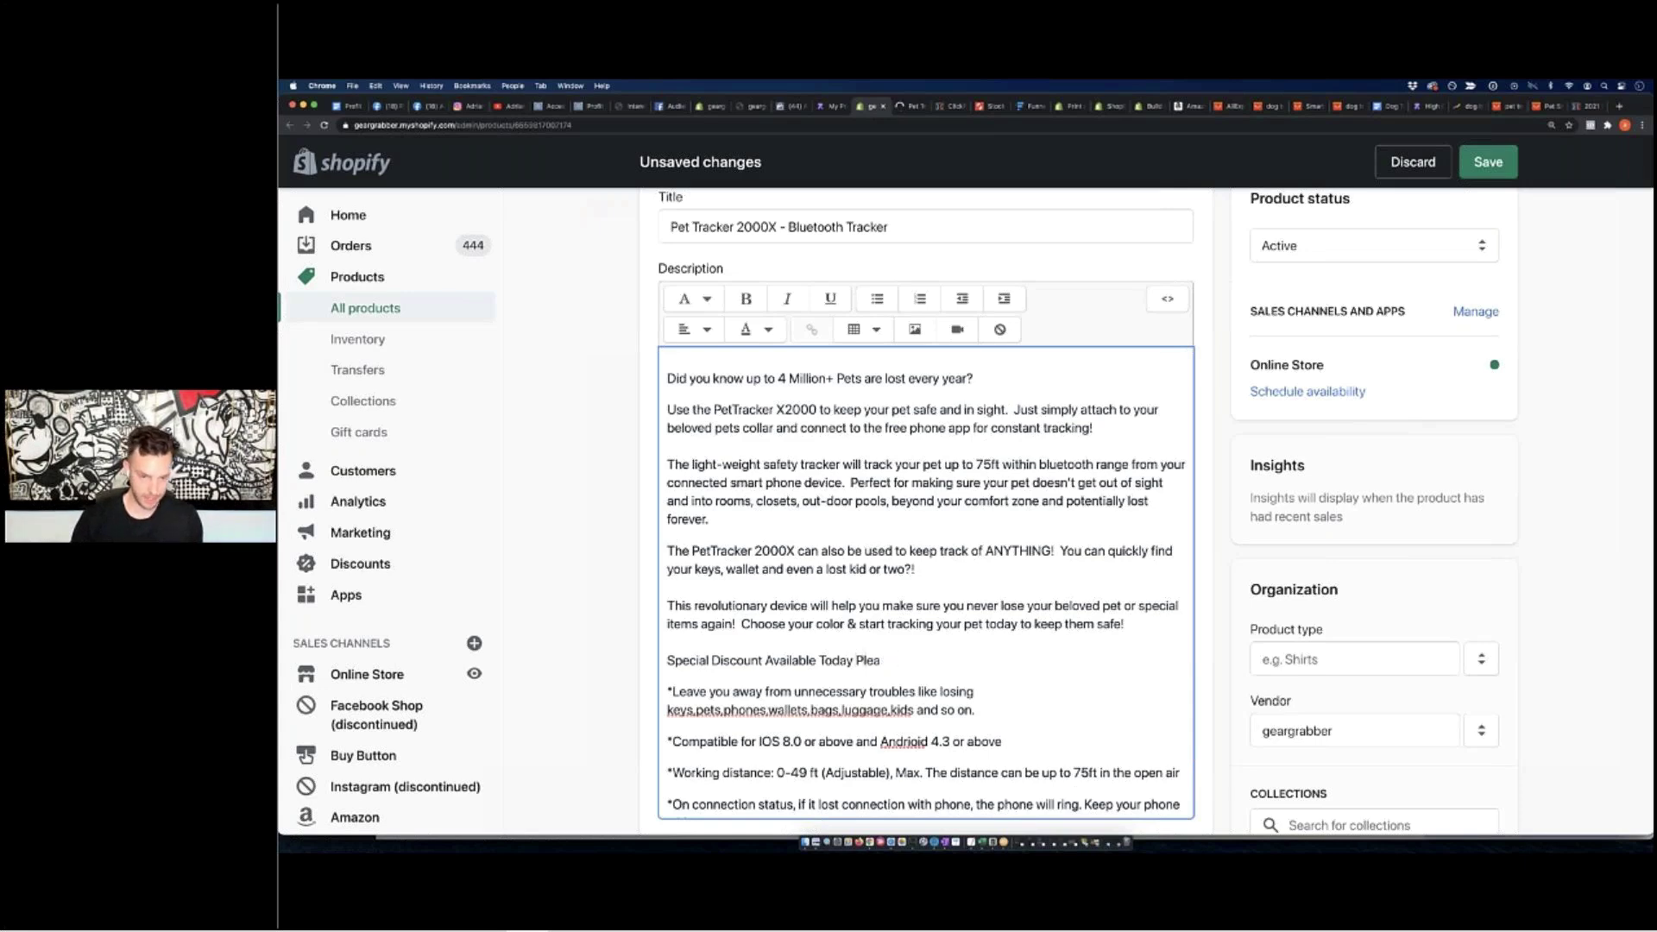
key("BackSpace")
type("& Please all")
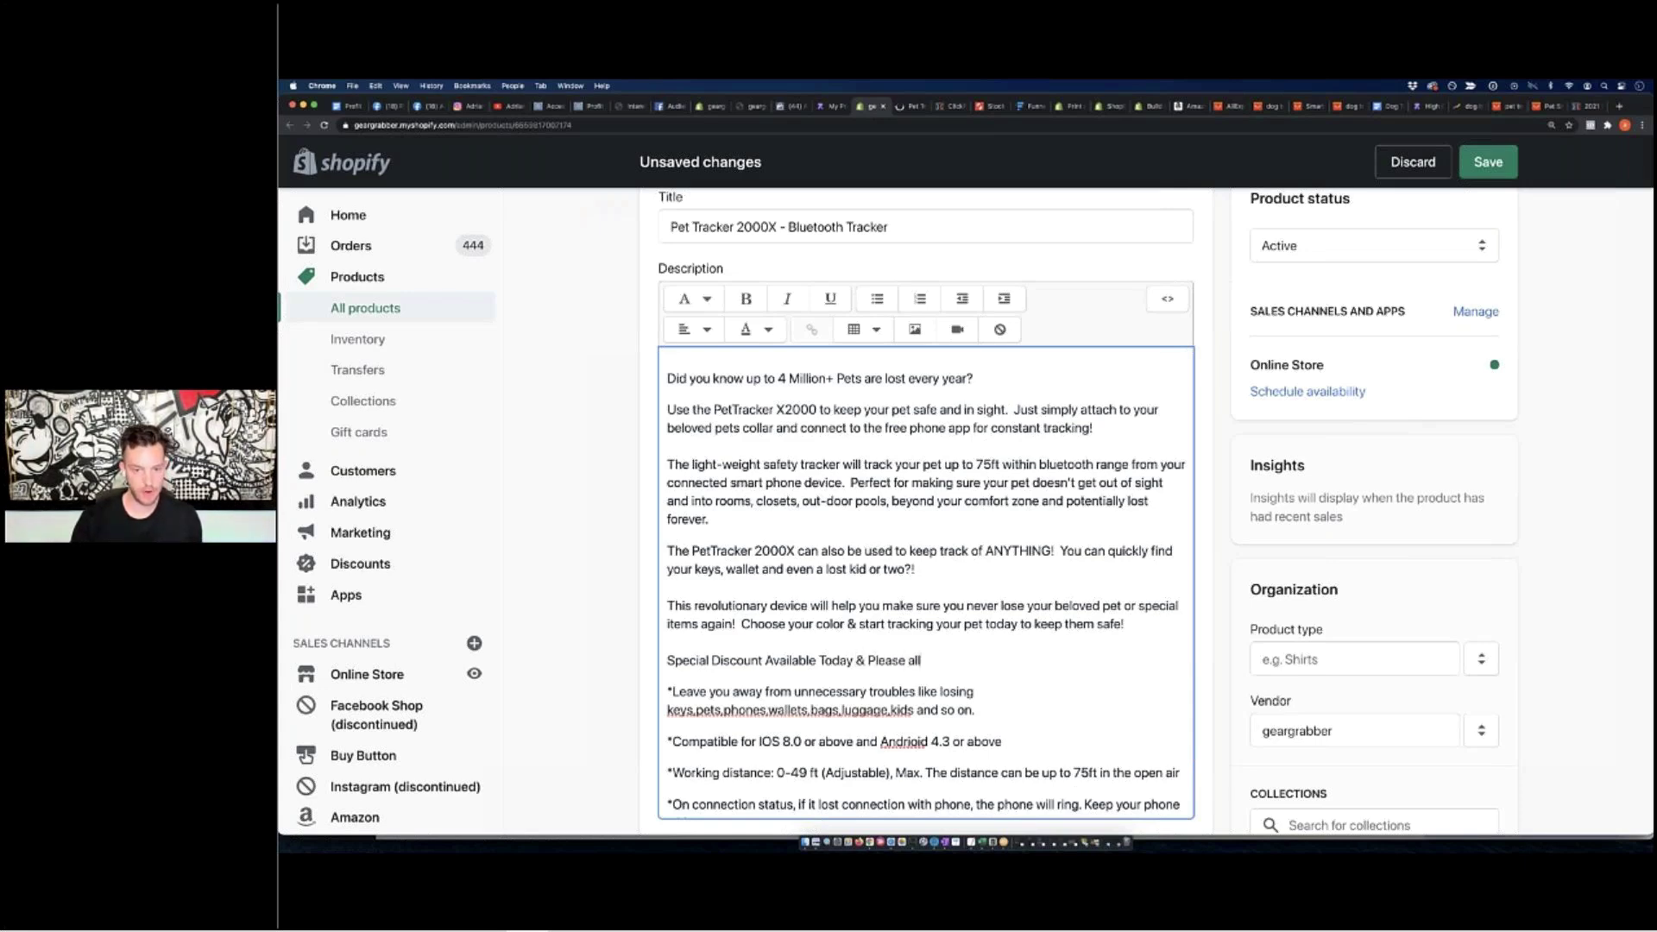
type("ow 3-4 Weeks f")
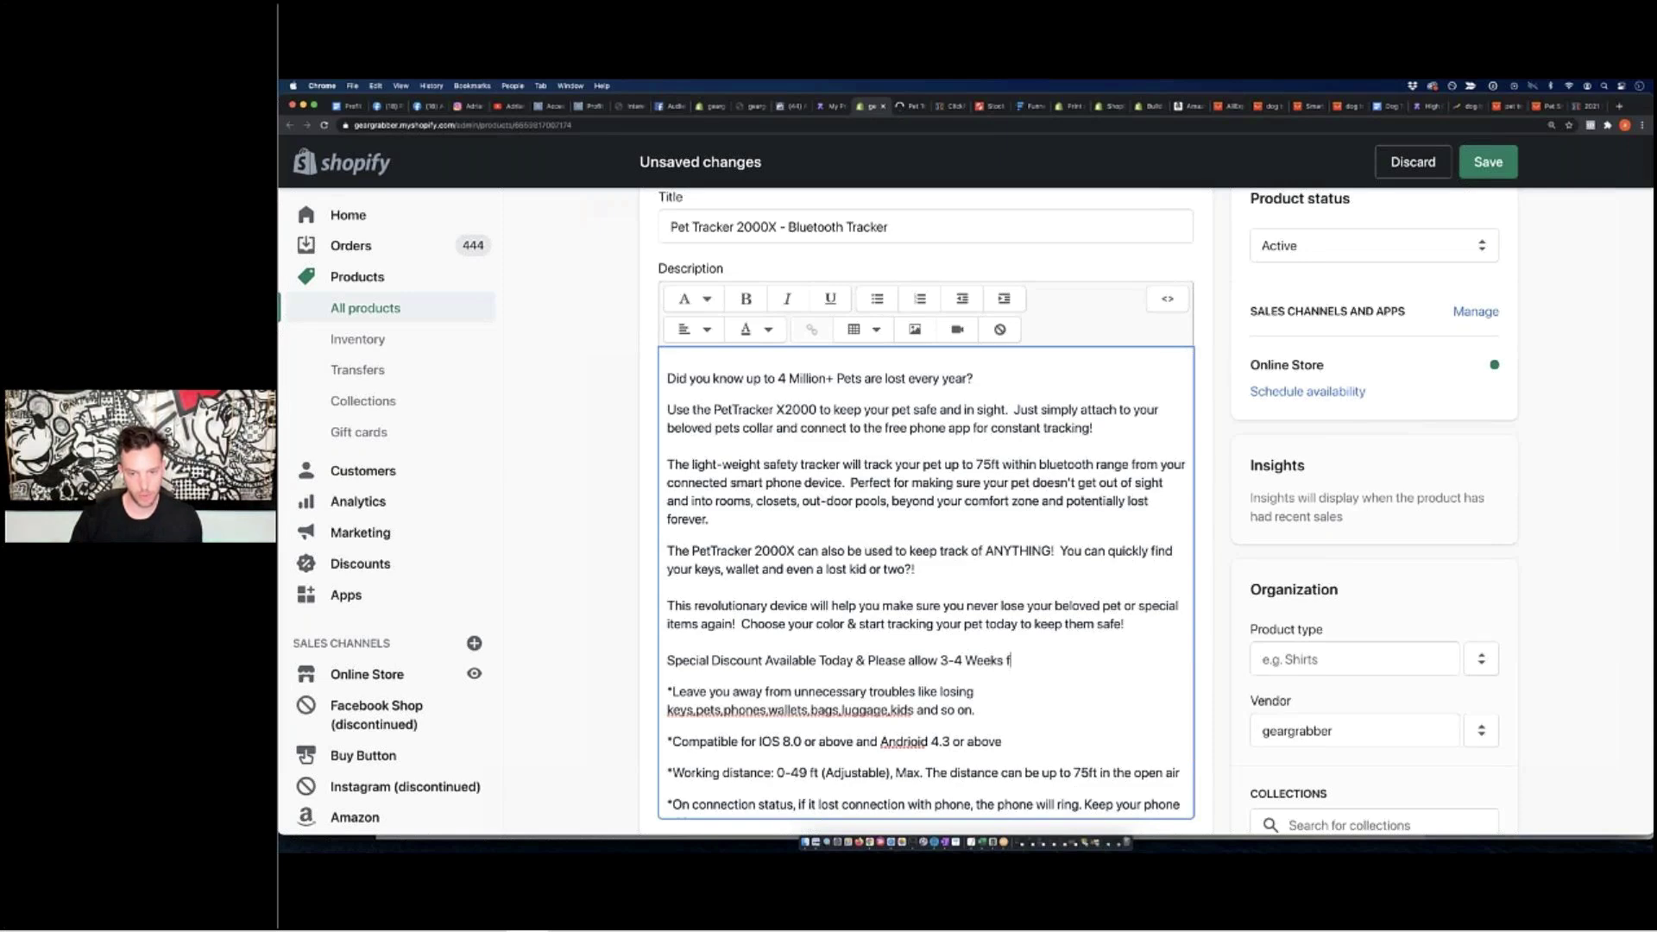
type("or Shipping d")
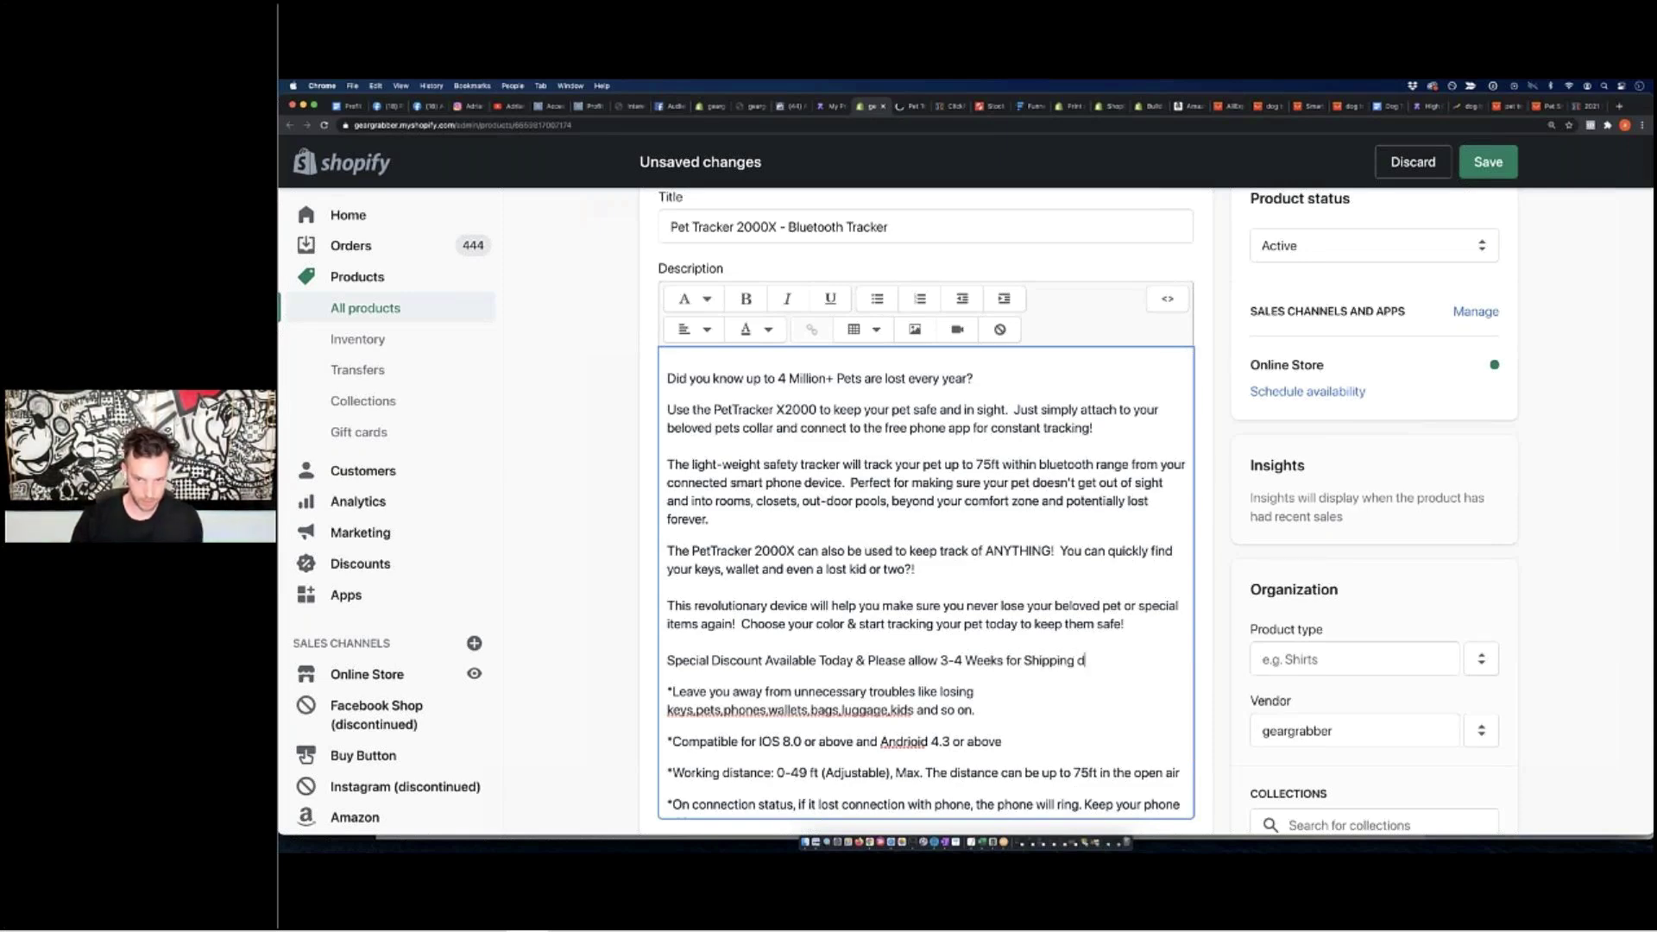
type("ue to high d")
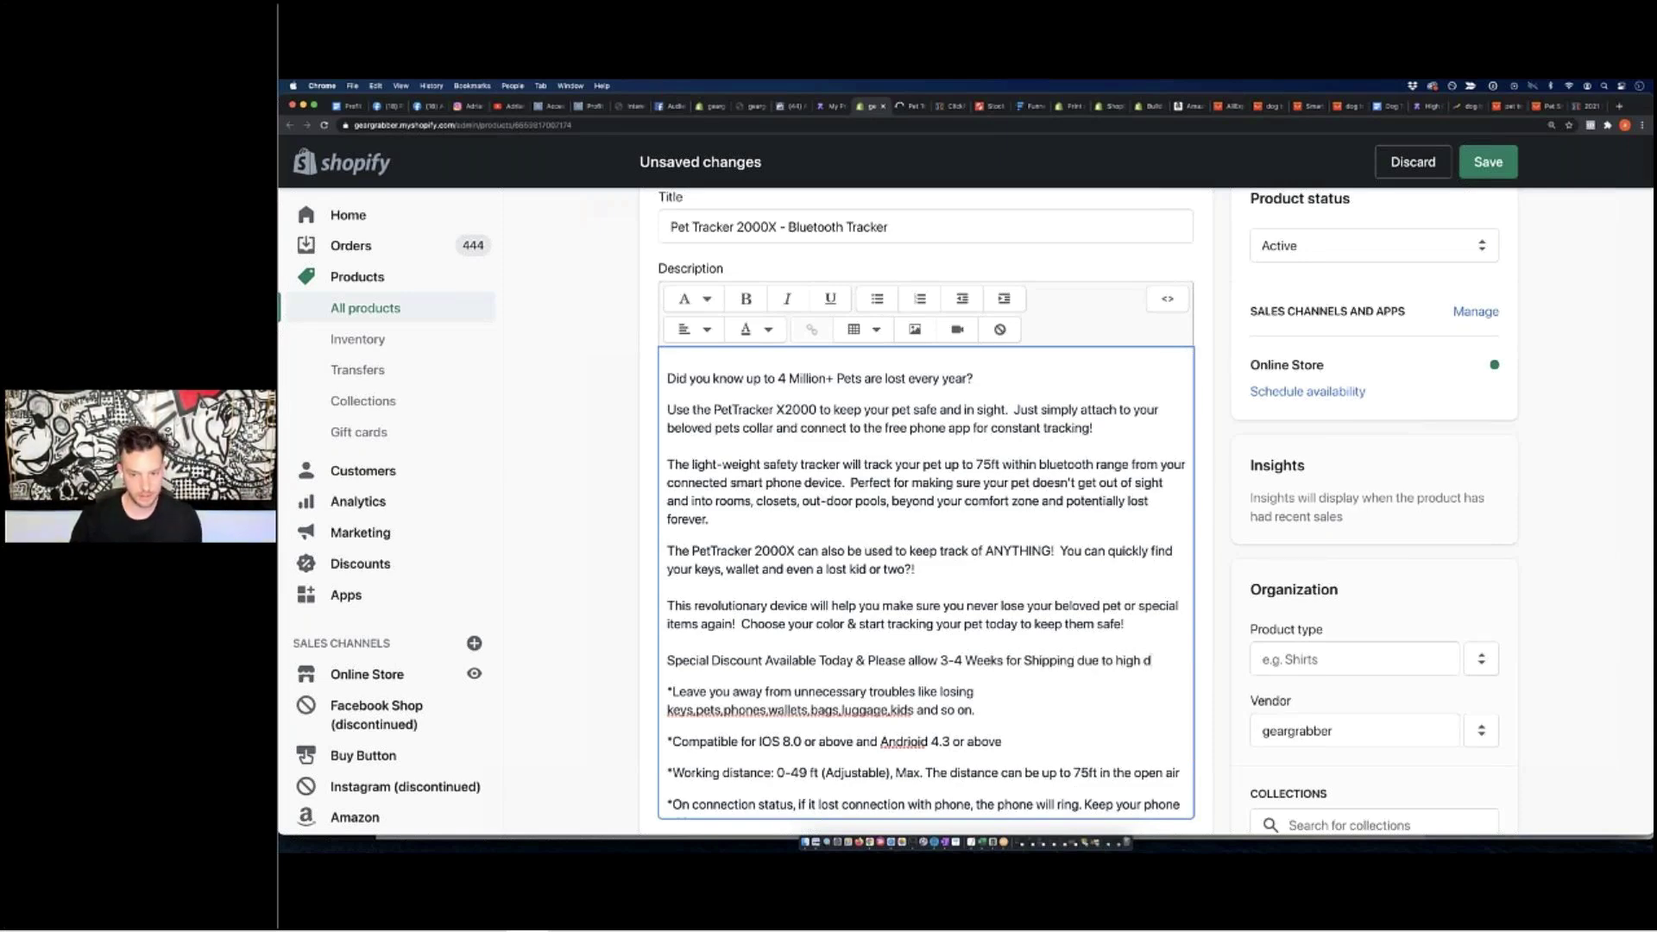
type("emand of this p")
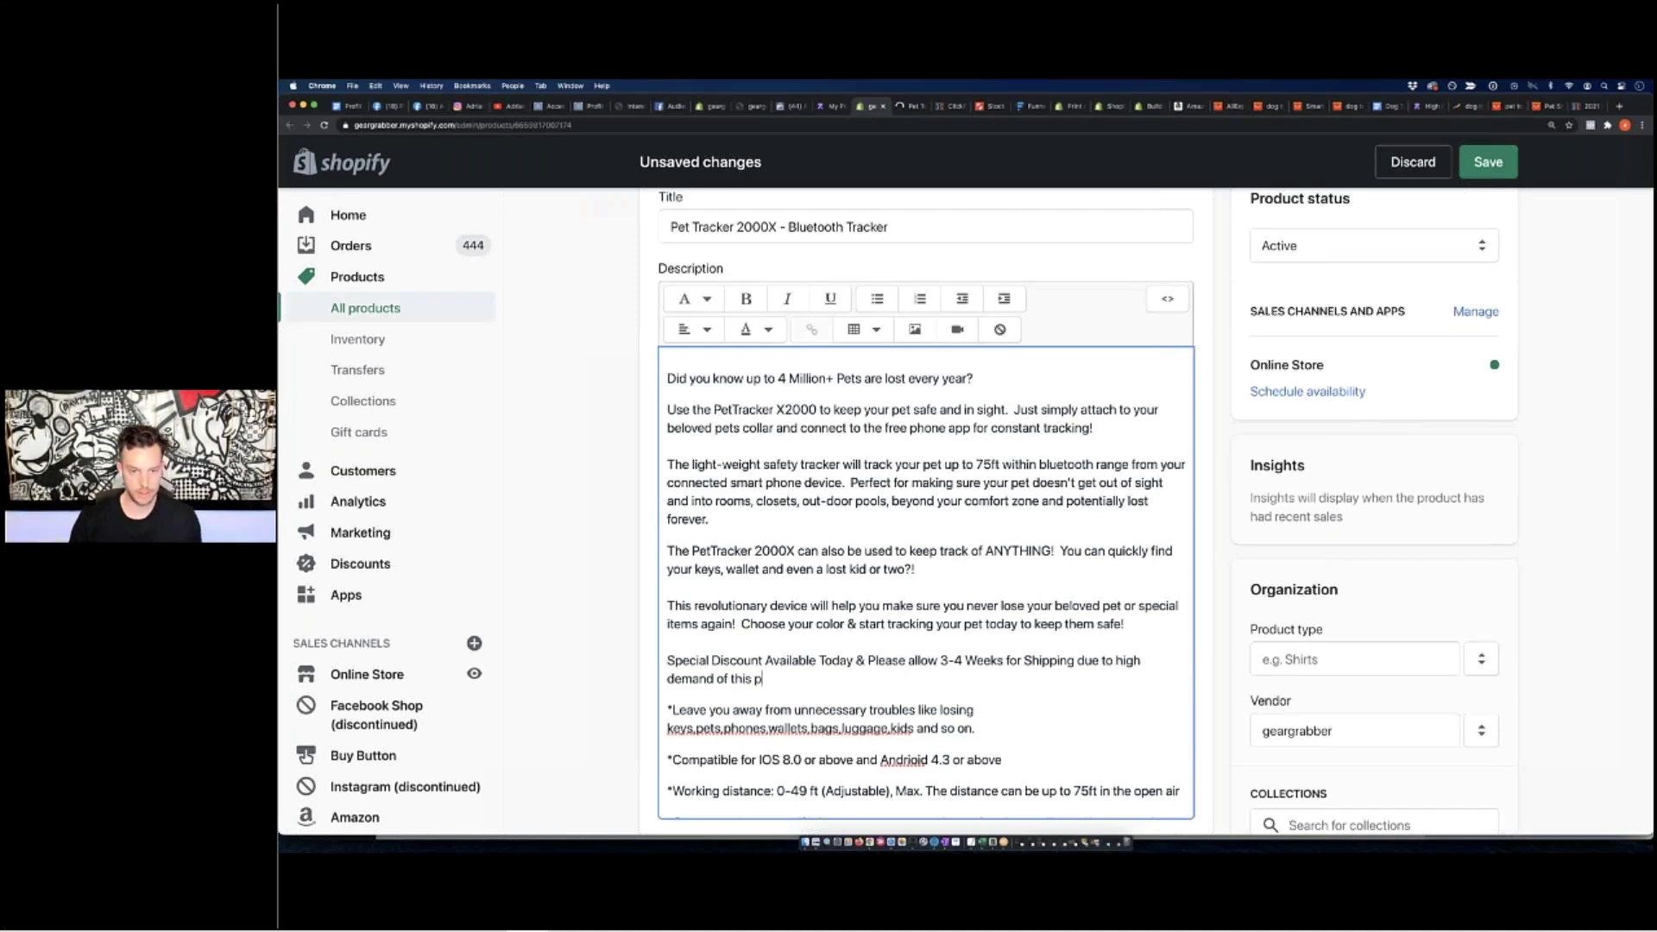
key("BackSpace")
type("ama")
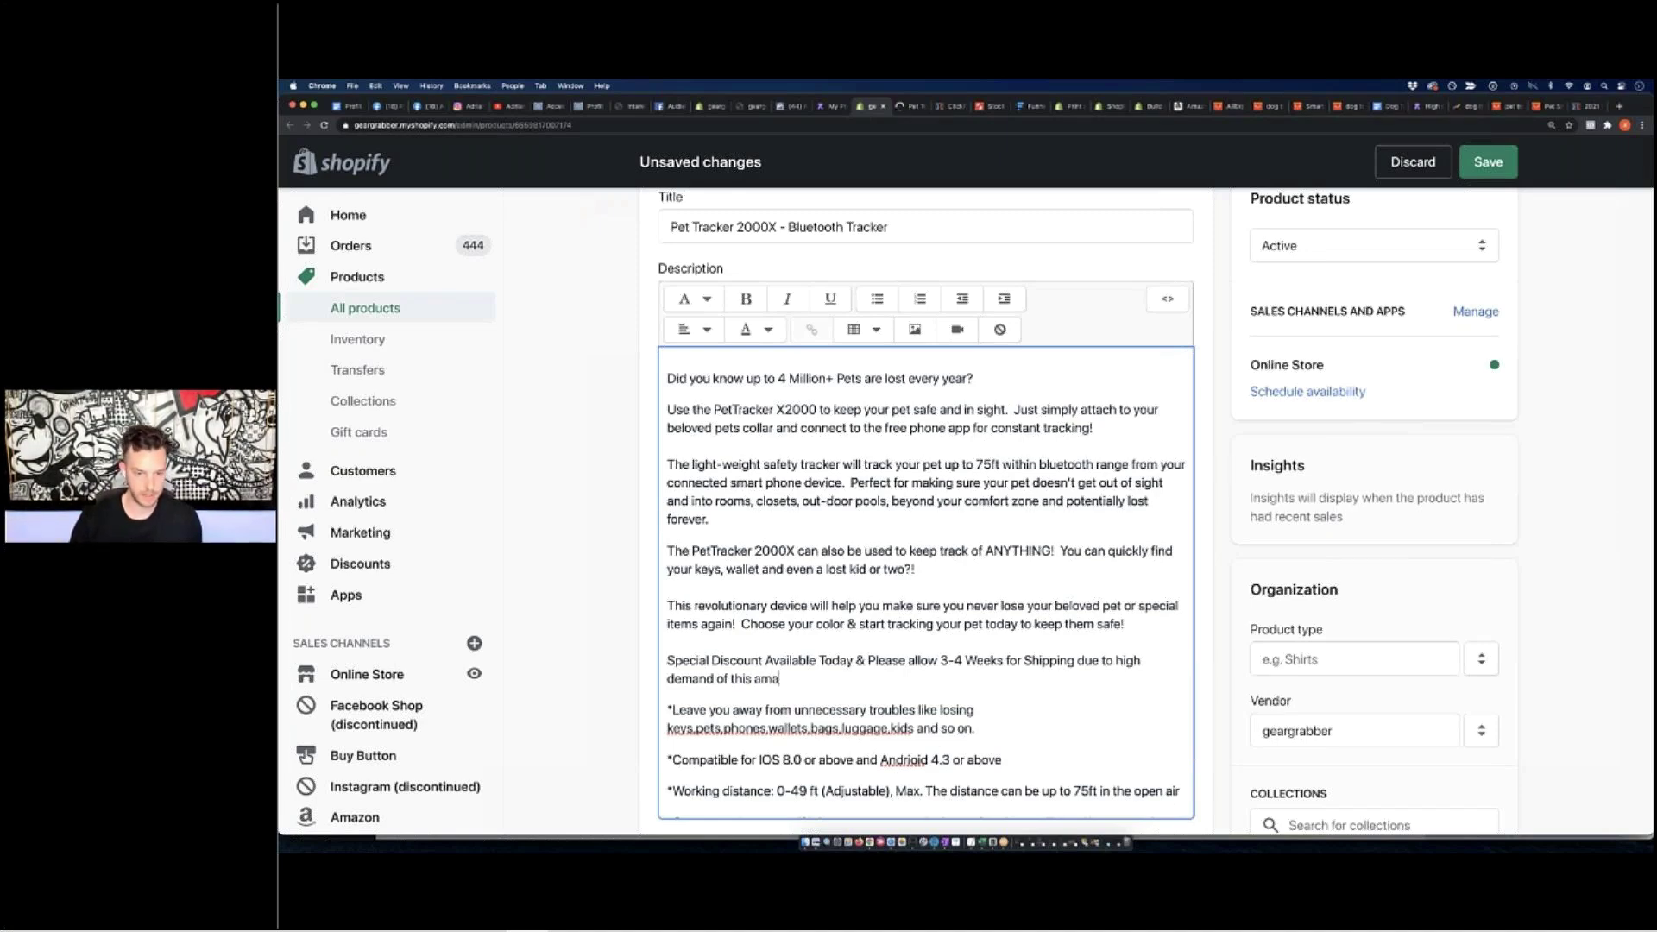
type("zing product.")
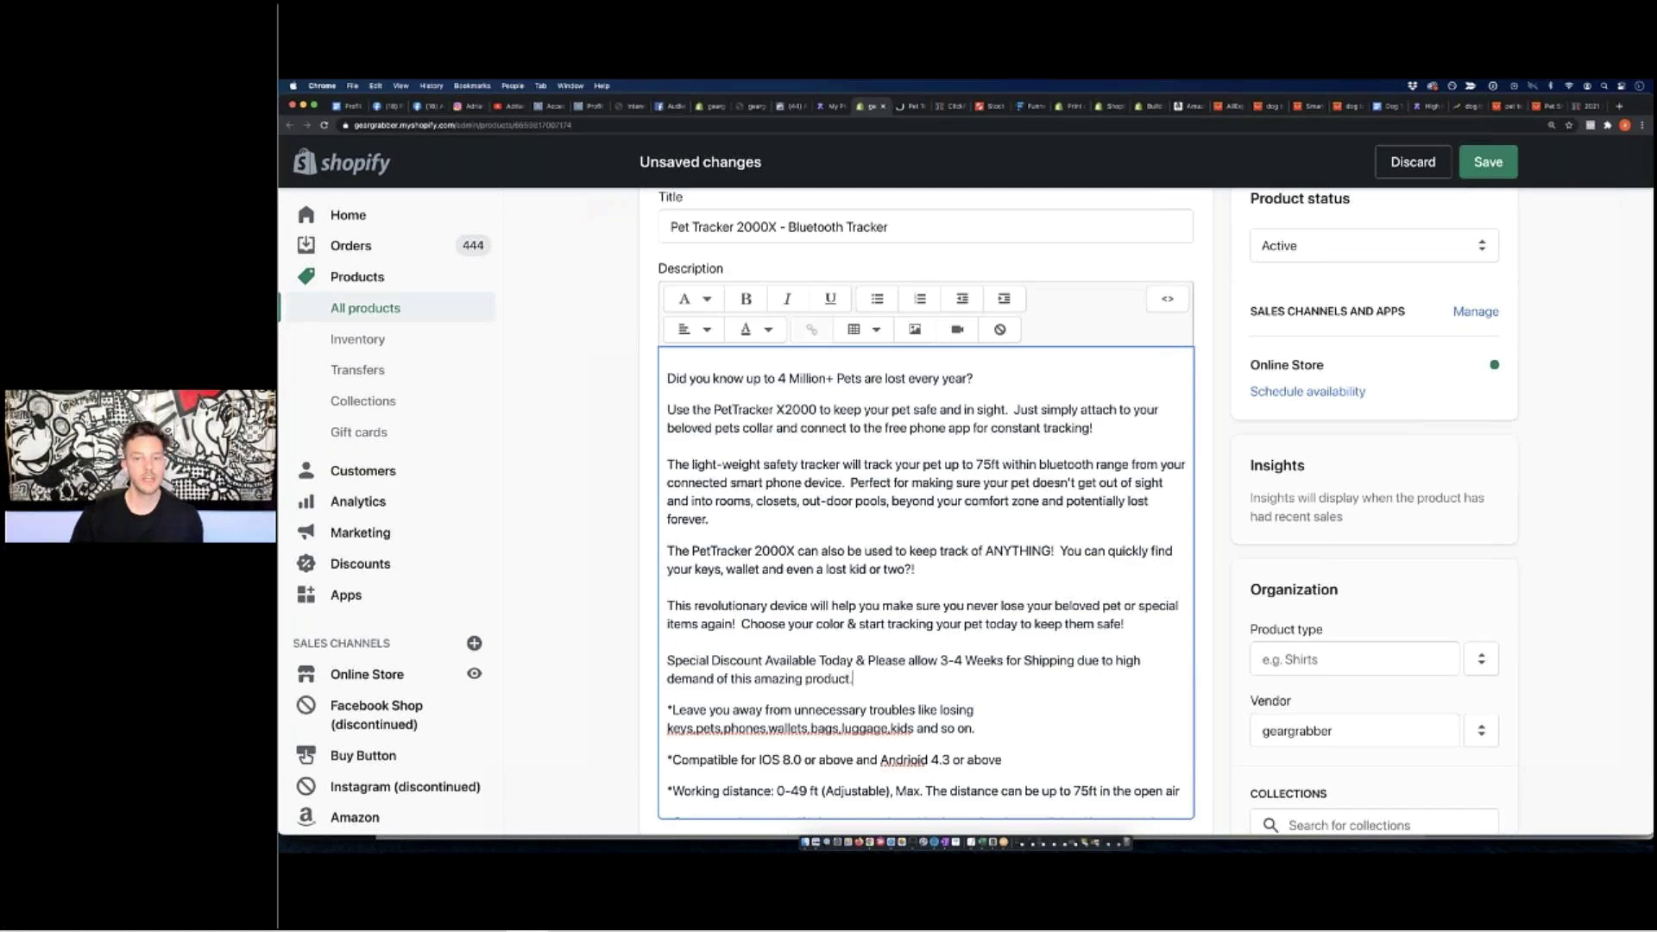
Delete the starred feature lines and the bold effective use distance line from the description
scroll(834, 594, "down", 2)
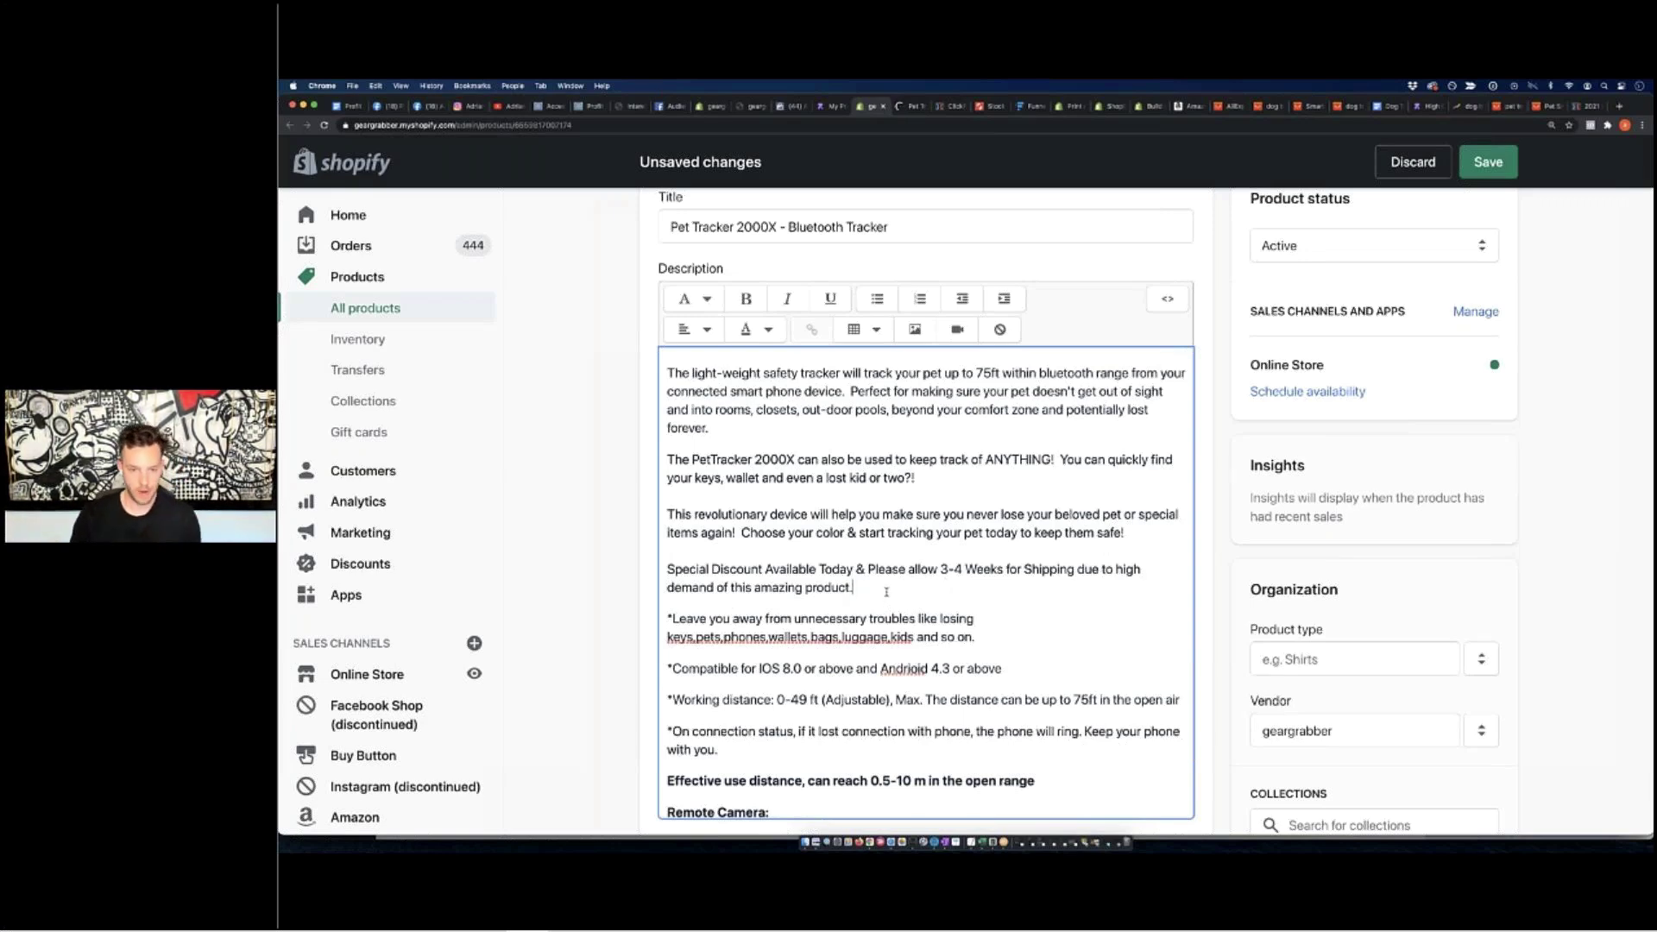
scroll(887, 592, "down", 4)
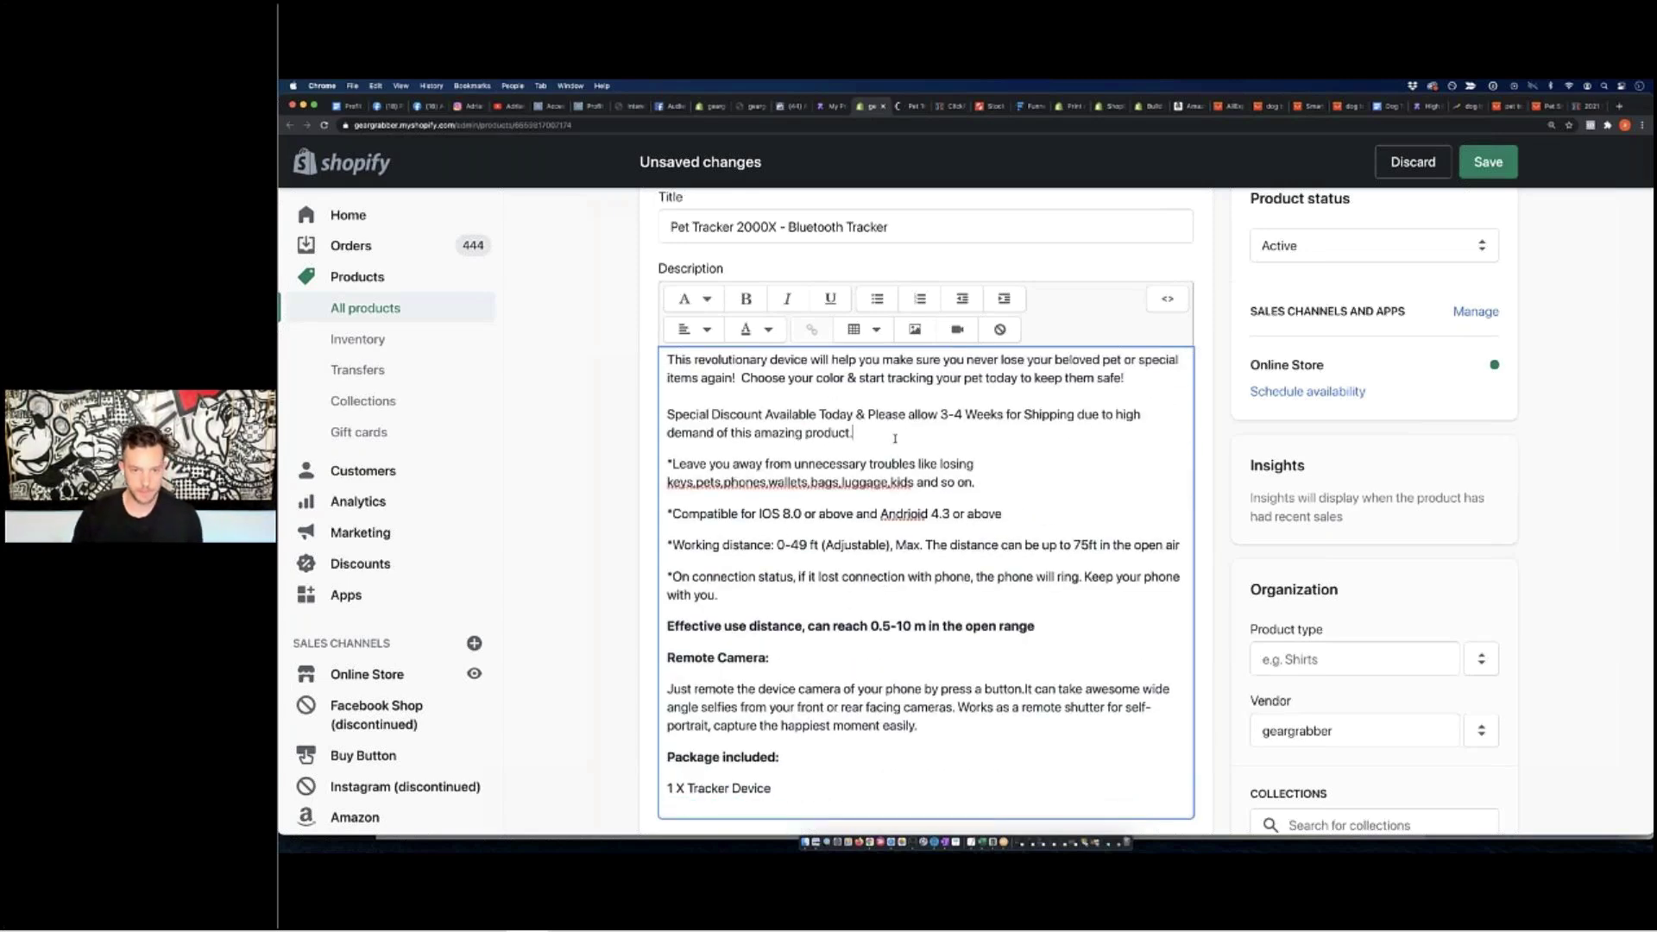
key("Return")
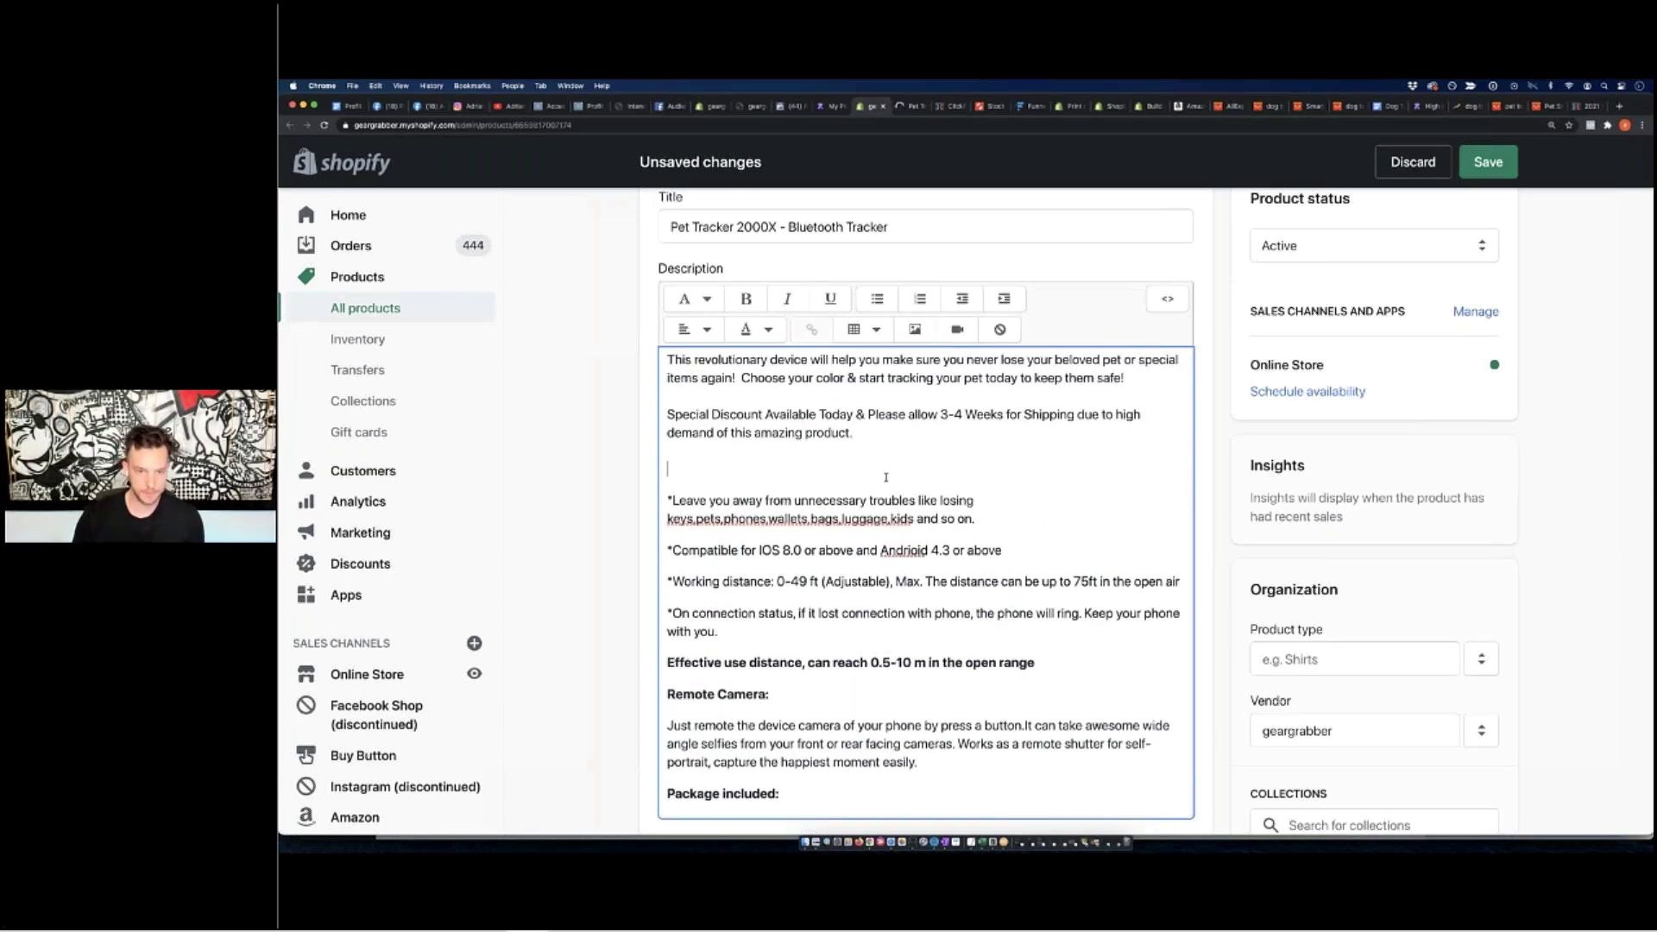
left_click(748, 634)
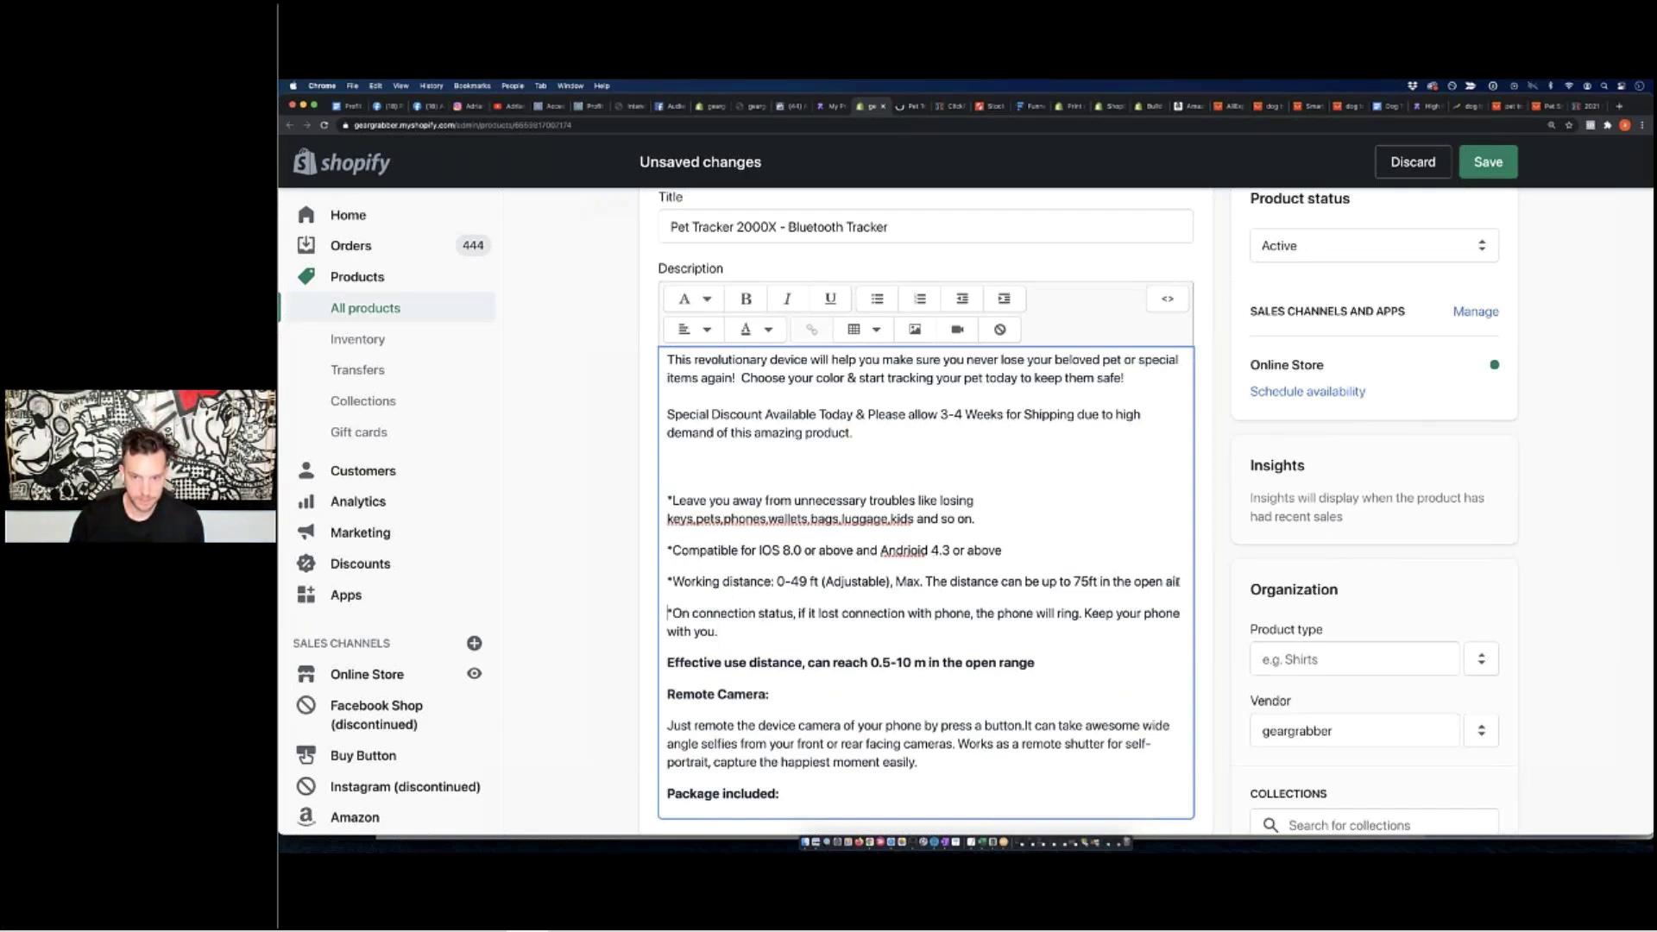
left_click_drag(1180, 582, 668, 501)
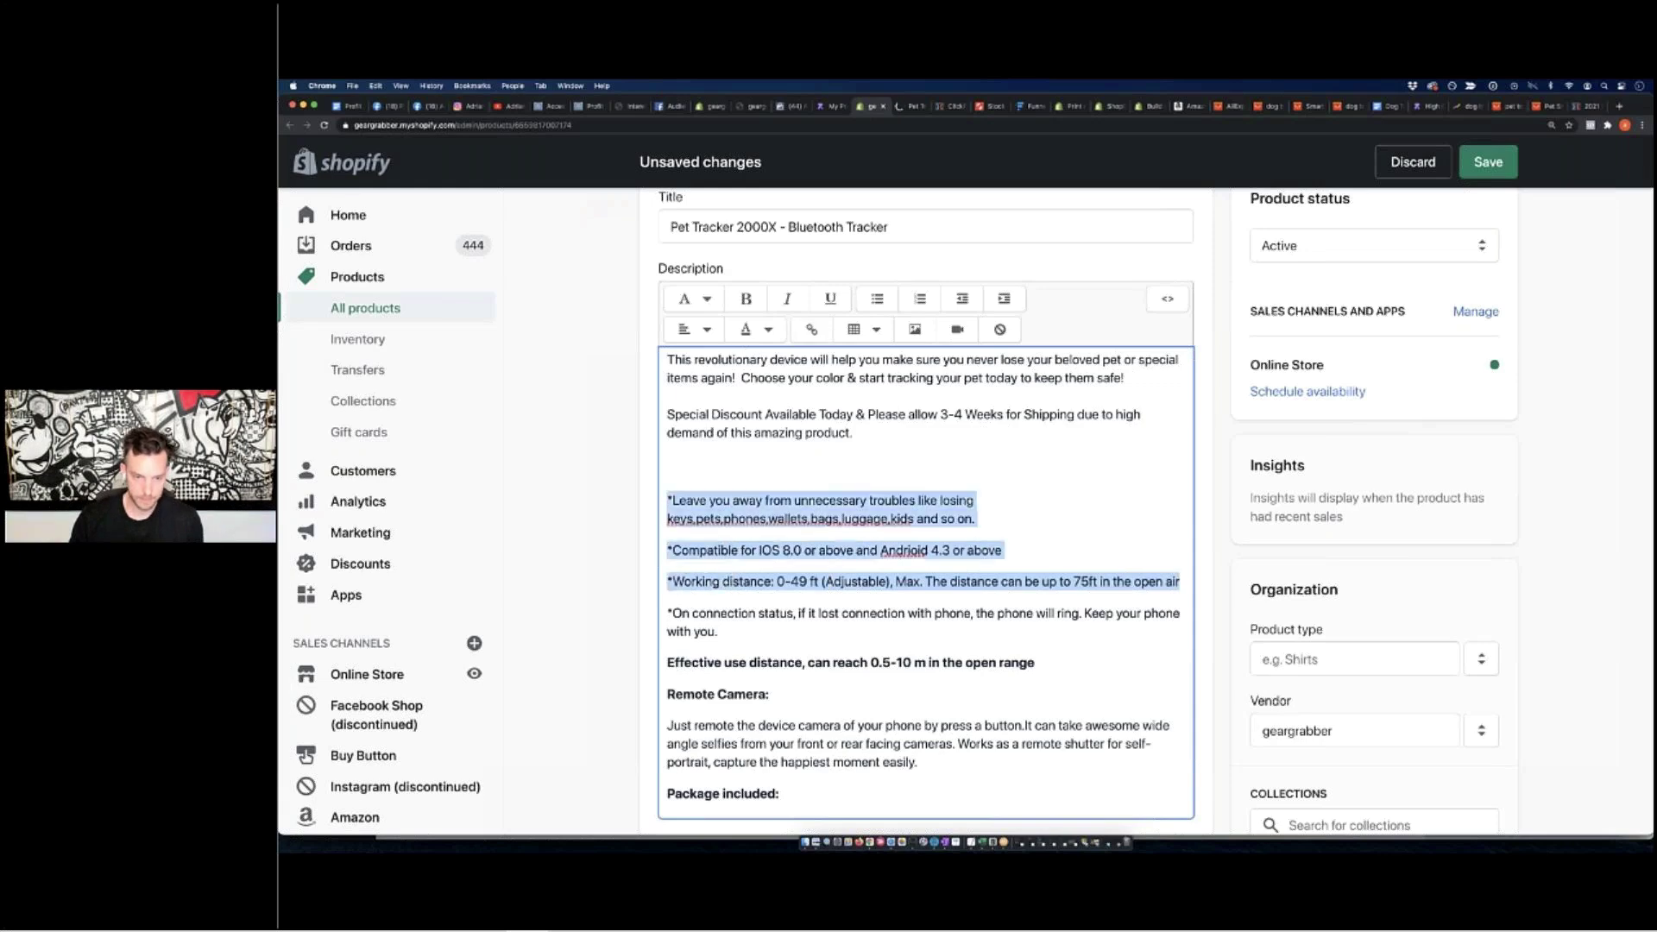
key("BackSpace")
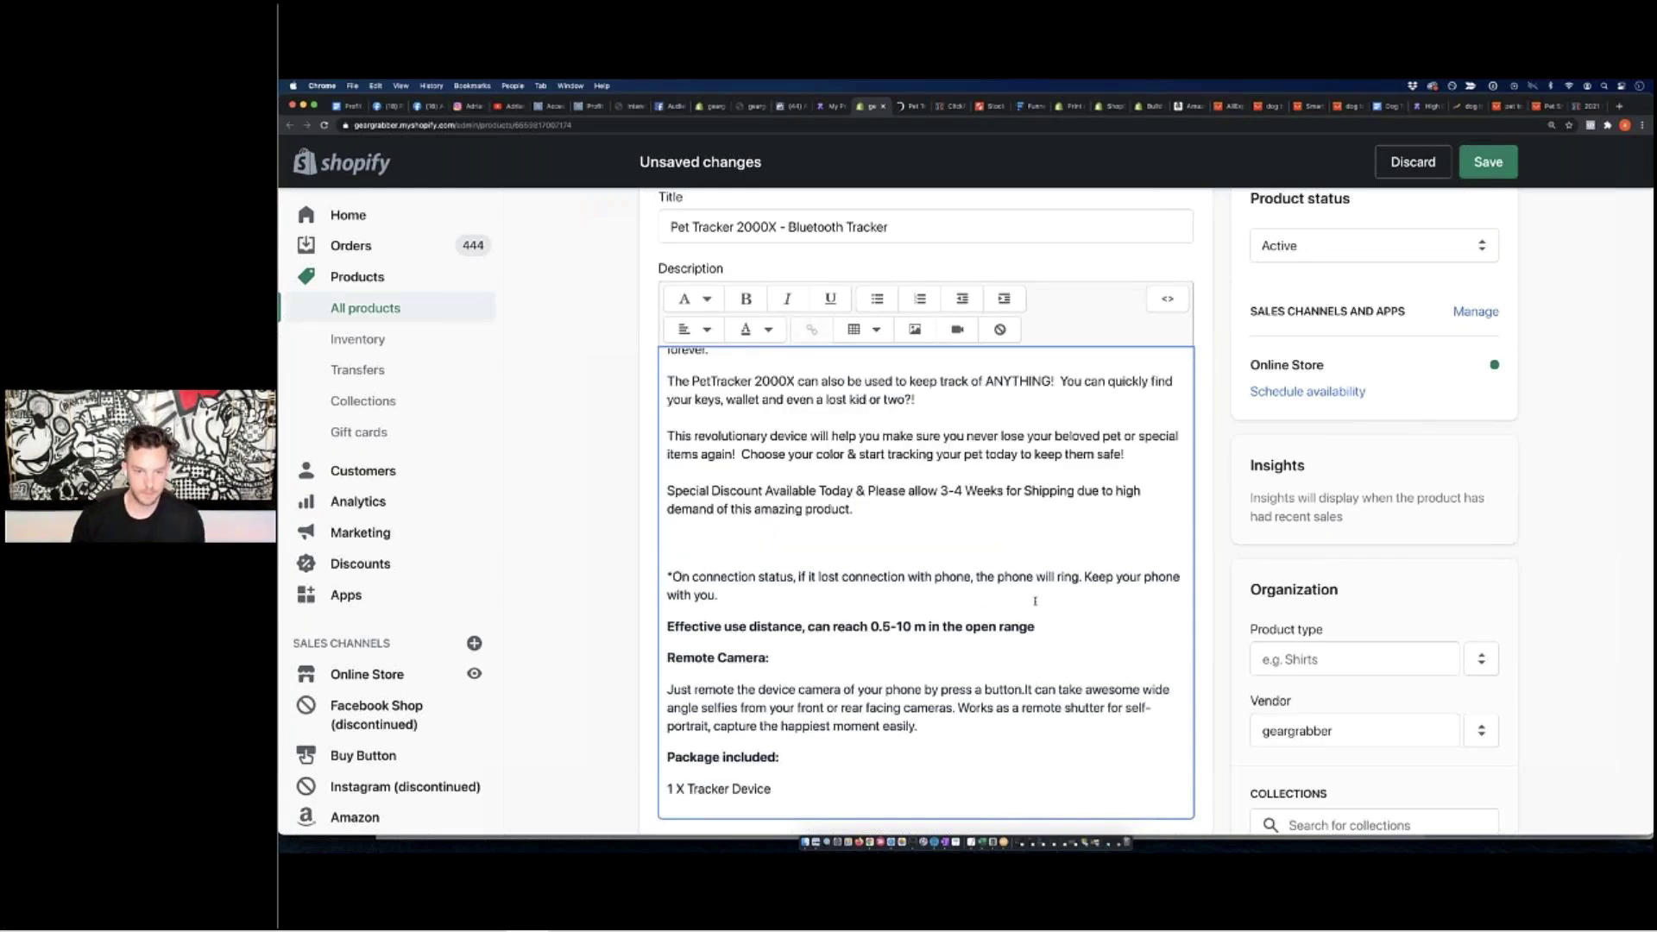
left_click_drag(1035, 628, 669, 569)
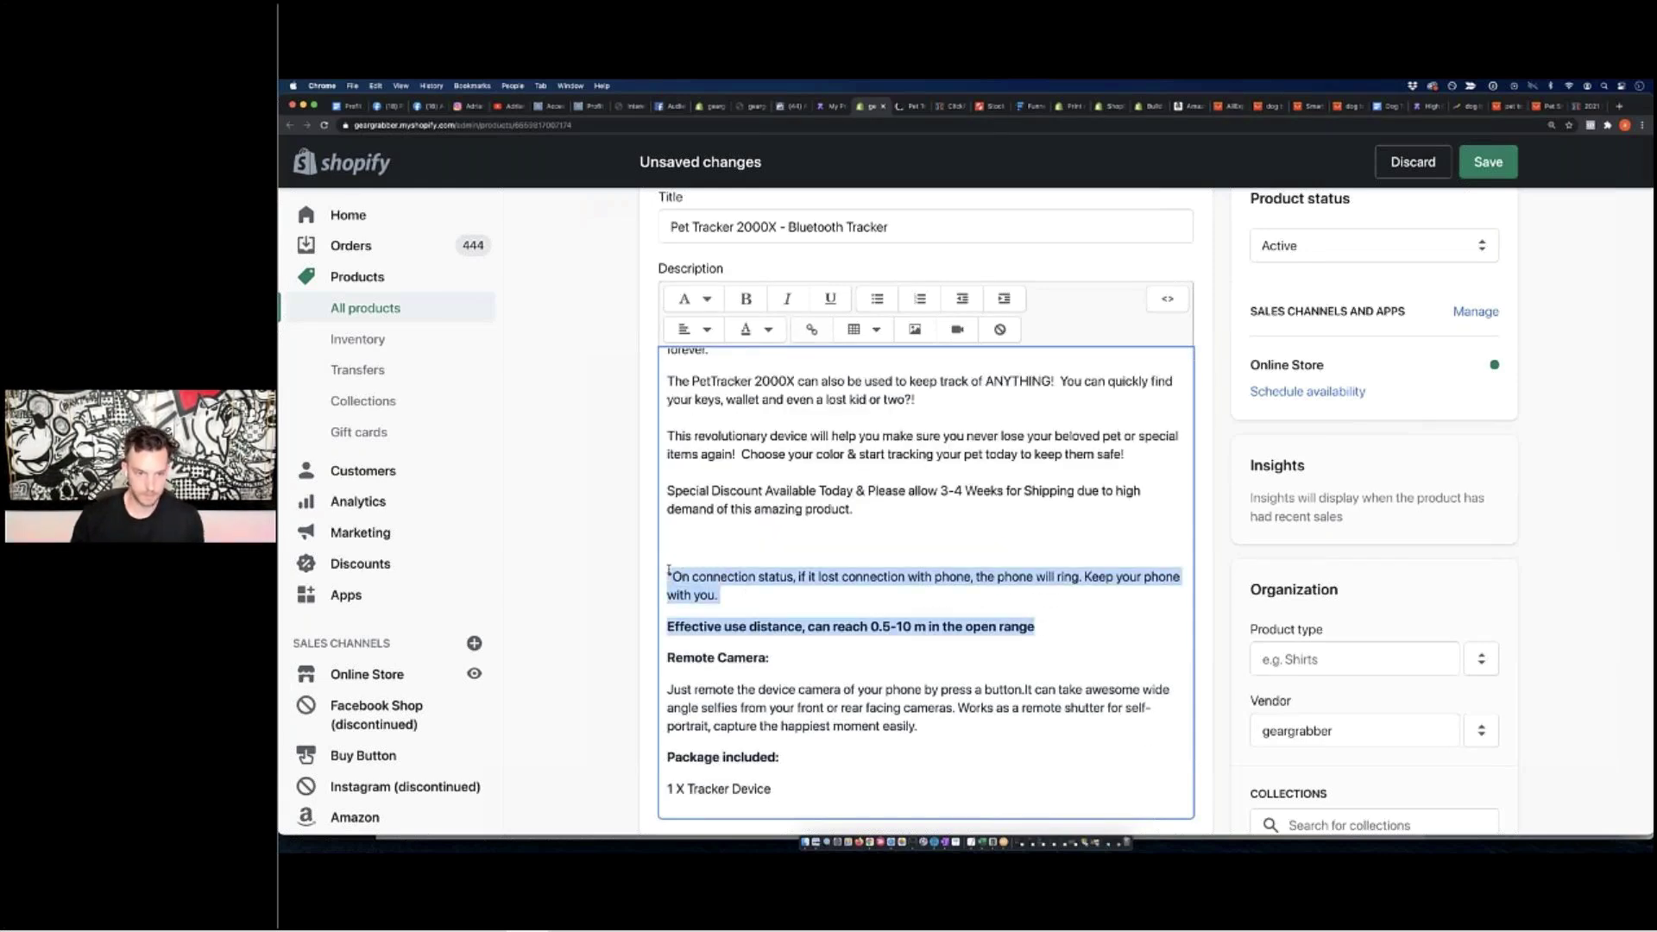
key("BackSpace")
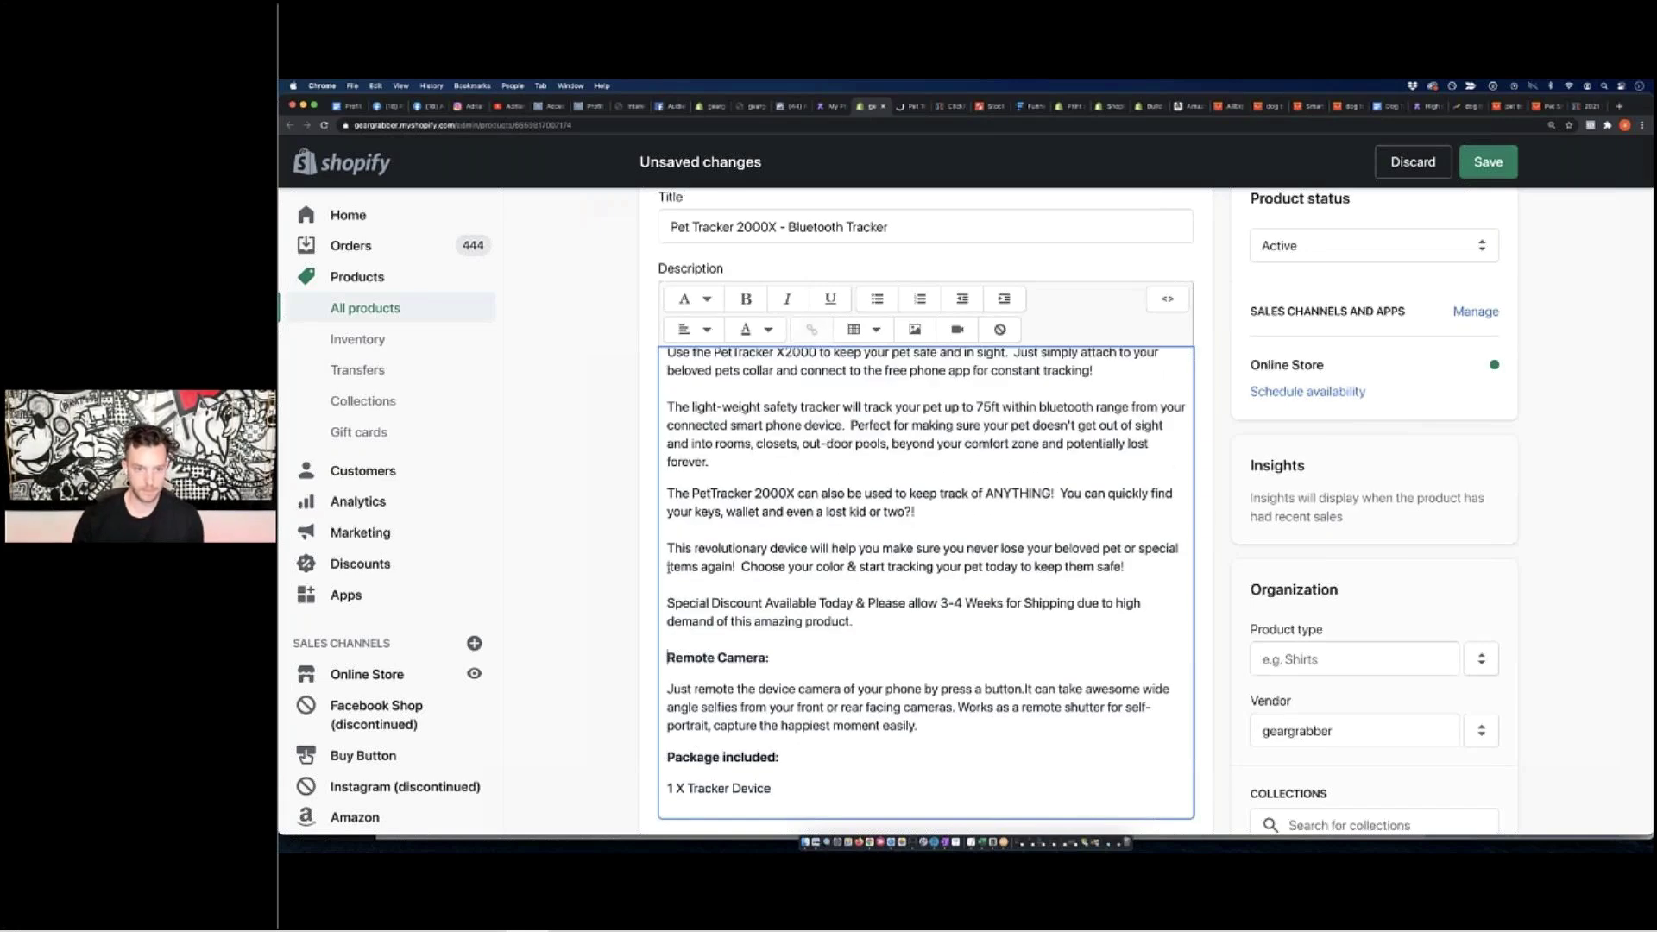
Delete the Remote Camera heading and its paragraph from the description
scroll(768, 582, "down", 2)
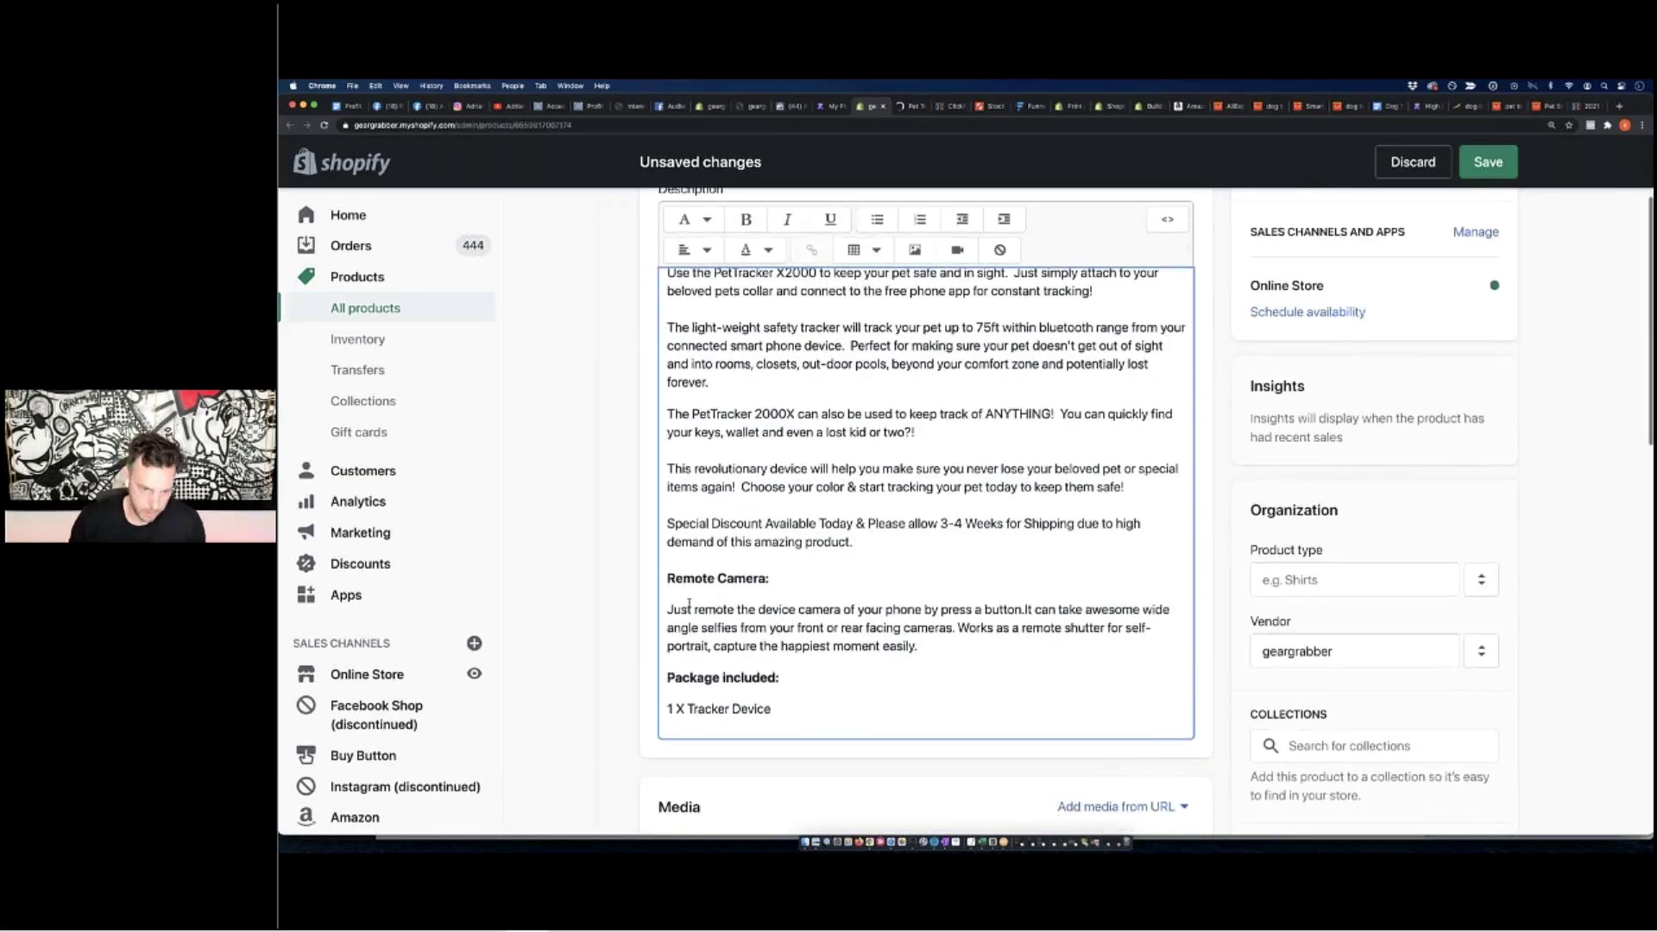
left_click_drag(673, 610, 813, 609)
left_click(820, 609)
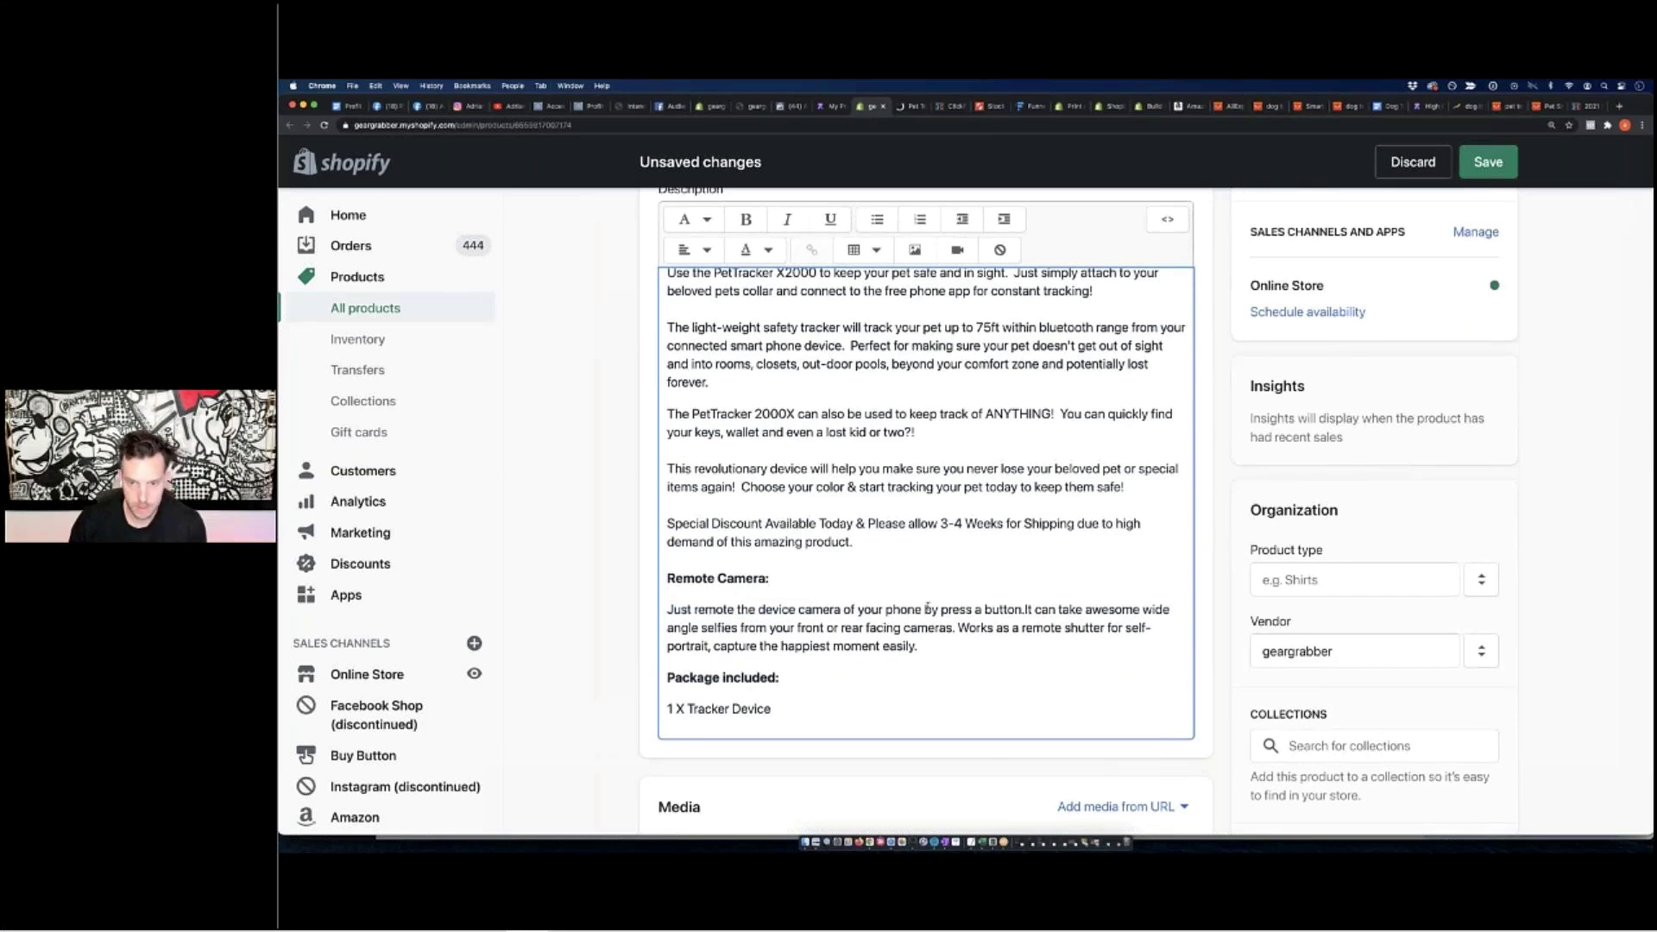
left_click(832, 647)
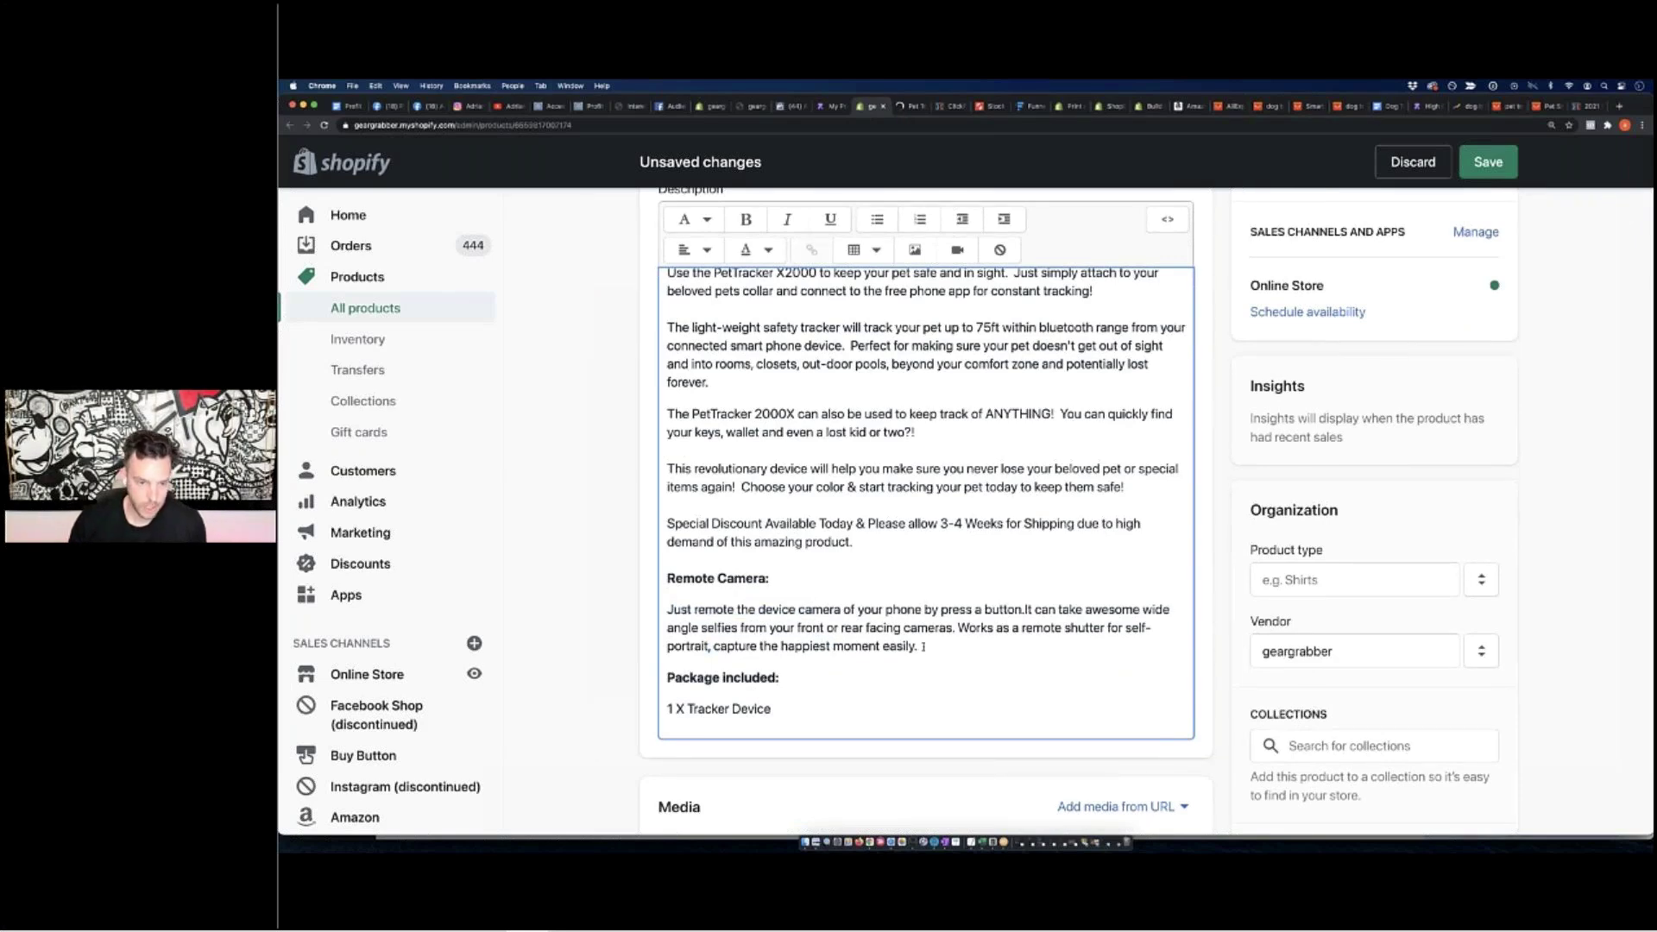
key("shift+Up")
key("shift+Up")
key("shift+Up")
key("shift+Up")
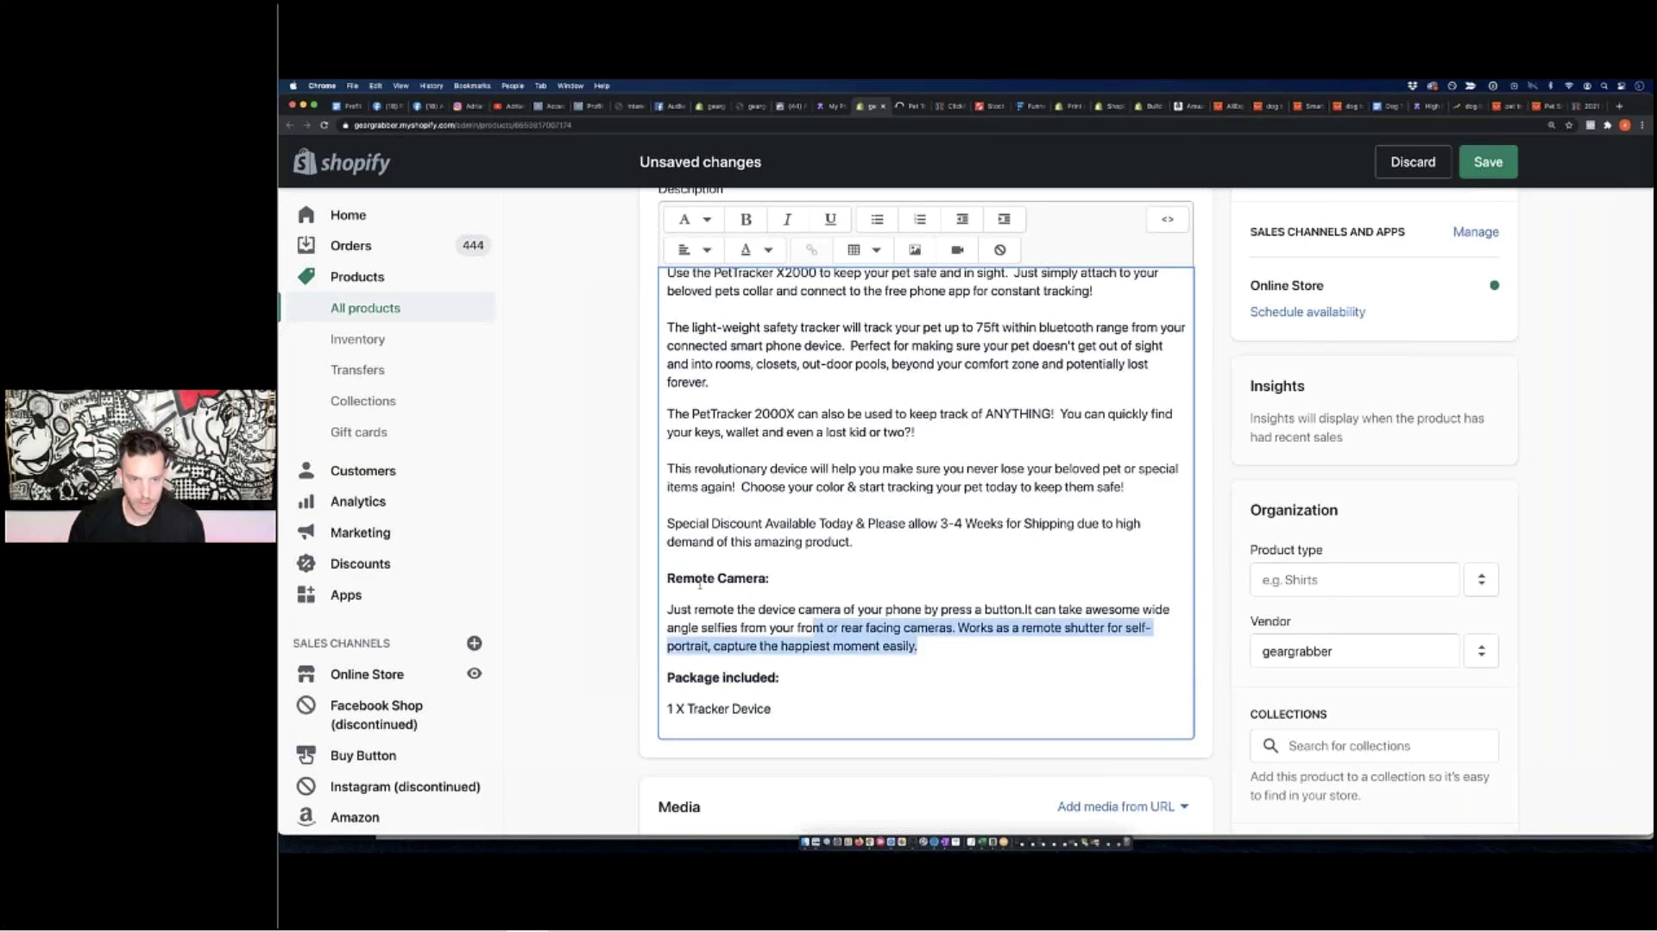
key("BackSpace")
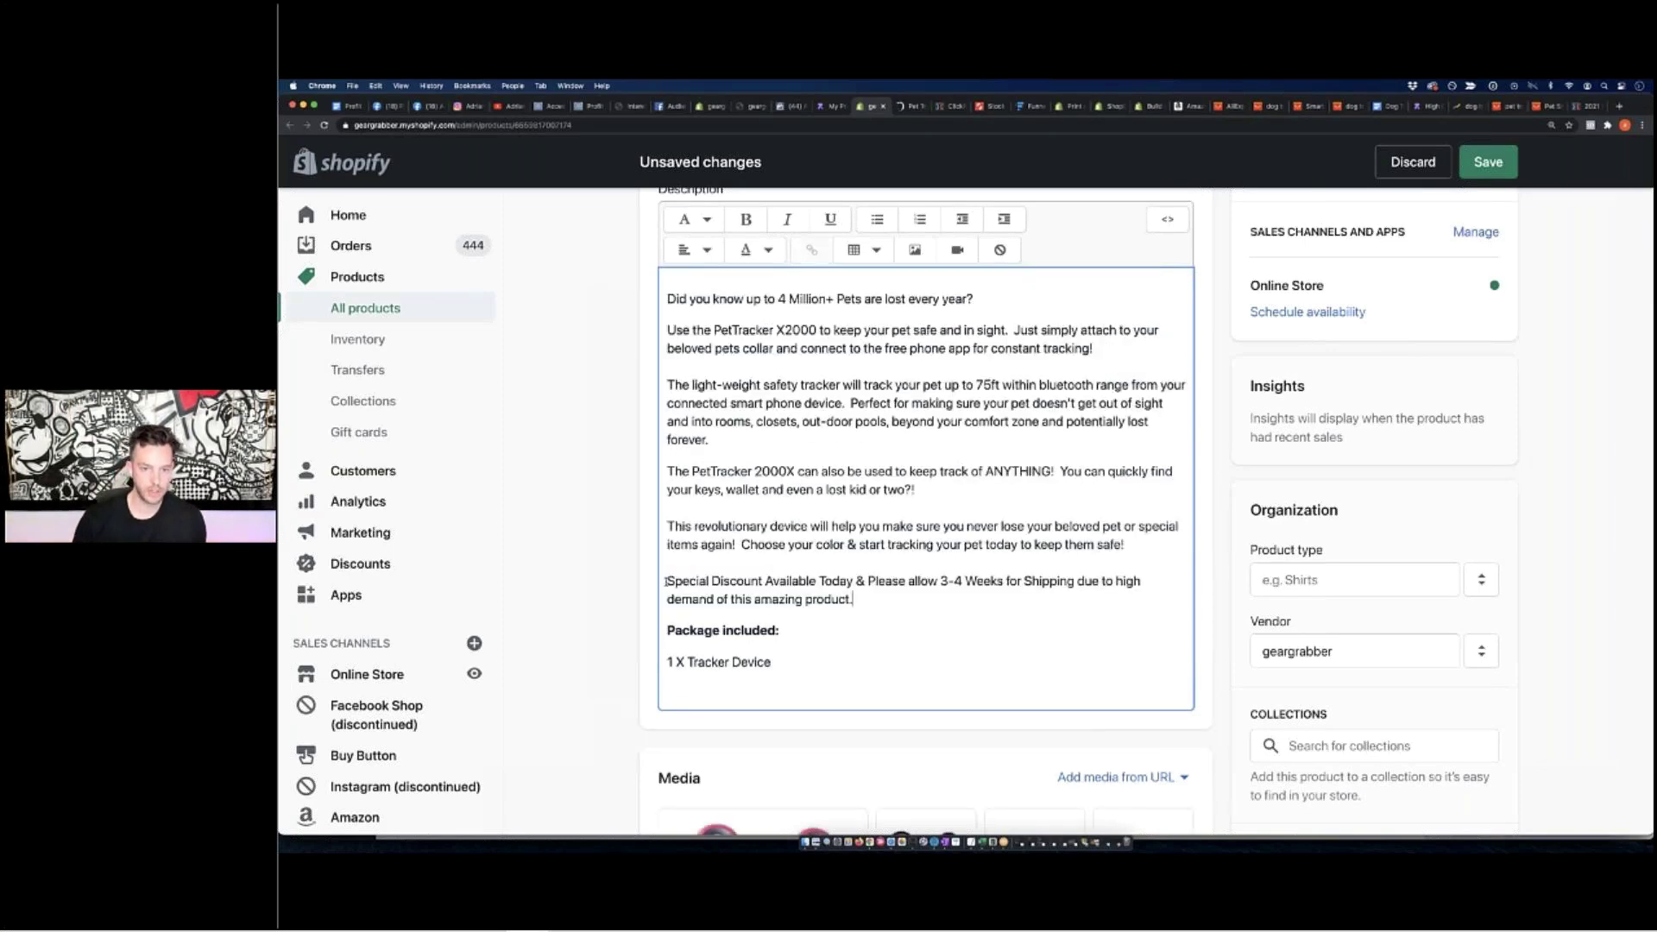
key("BackSpace")
Add a paragraph above Package included reading "Have more than 1 pup? Get 2 or more of these and track from the same device!"
key("Return")
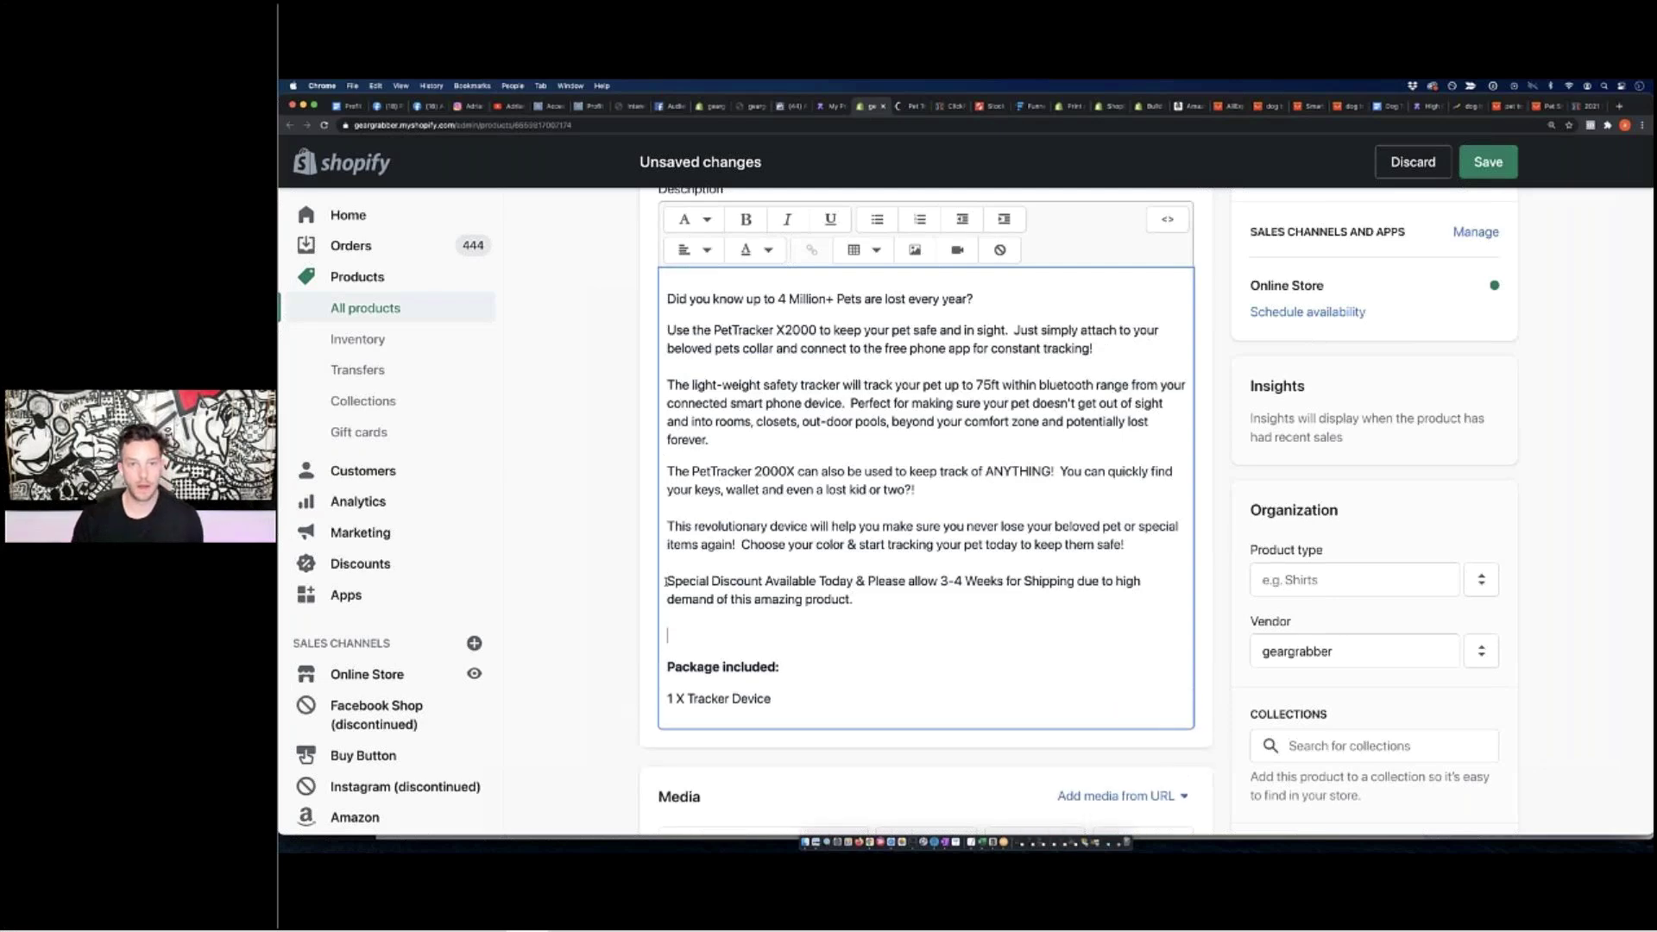
type("Have more than ")
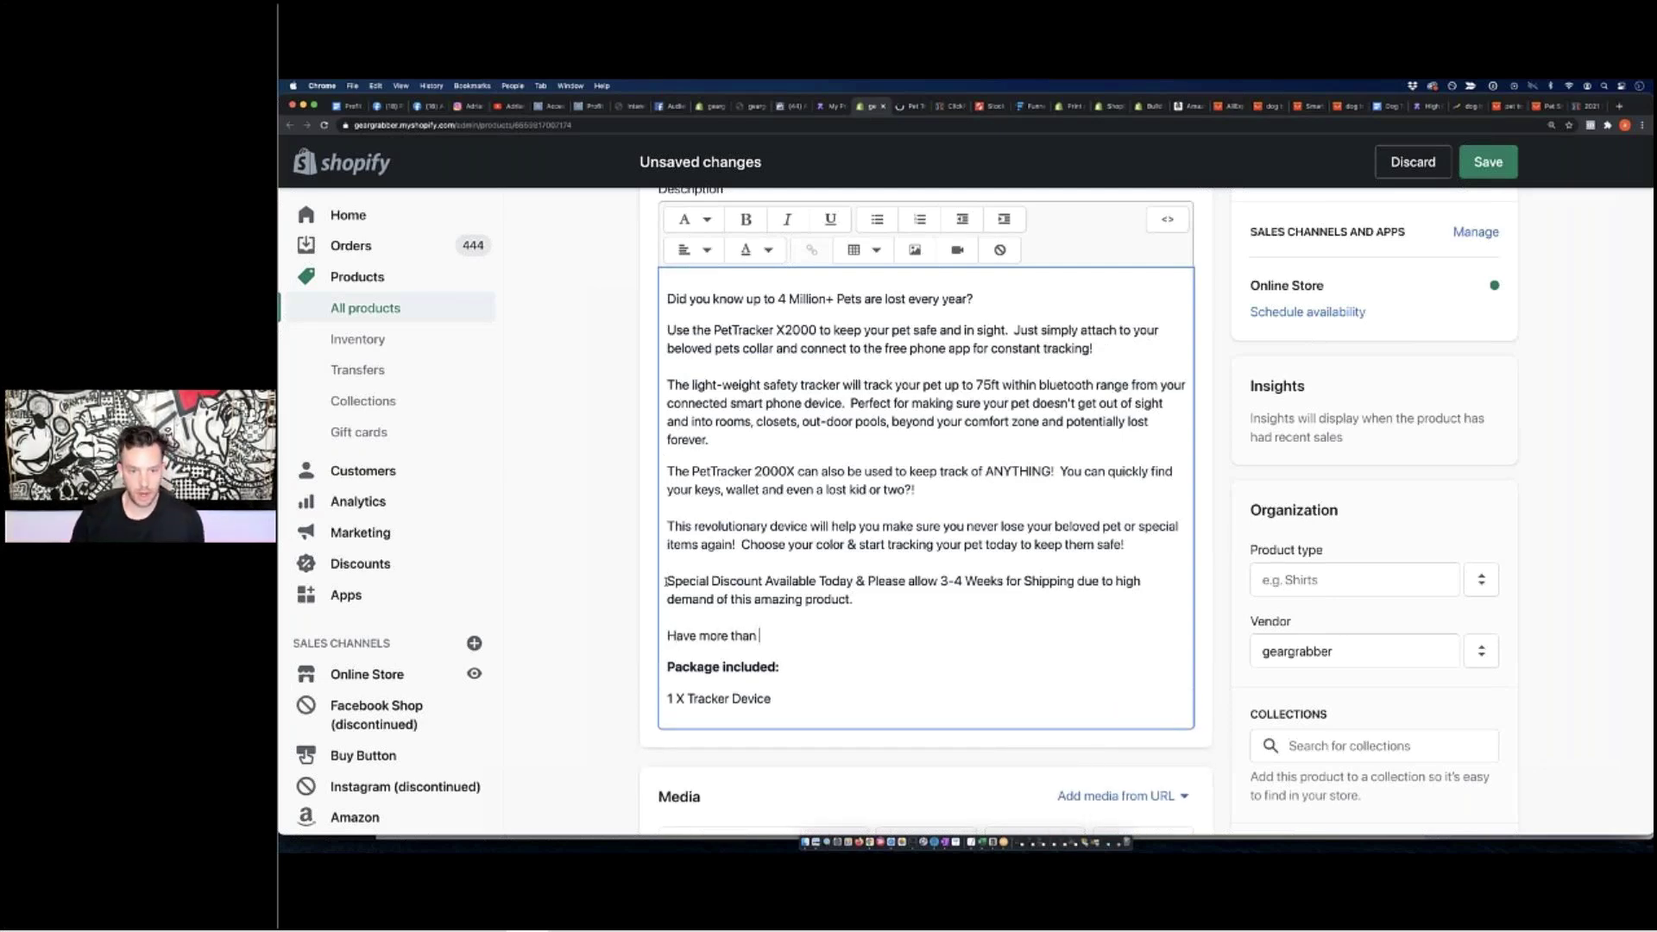
type("1 pup? ")
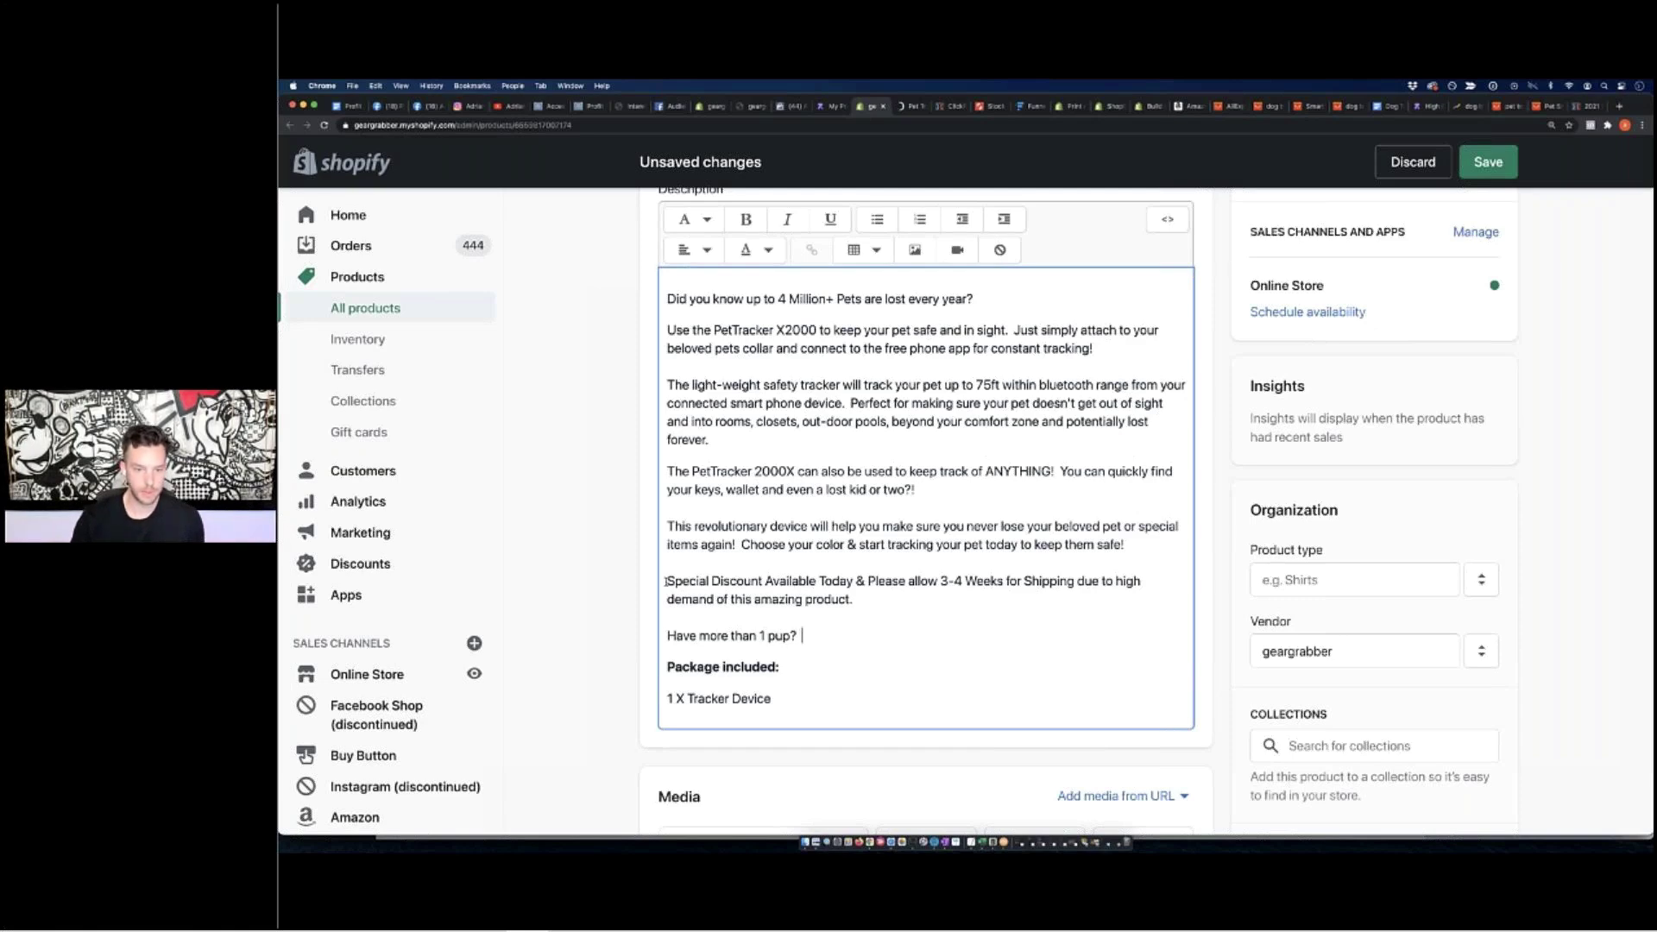
type("Get 2 or more")
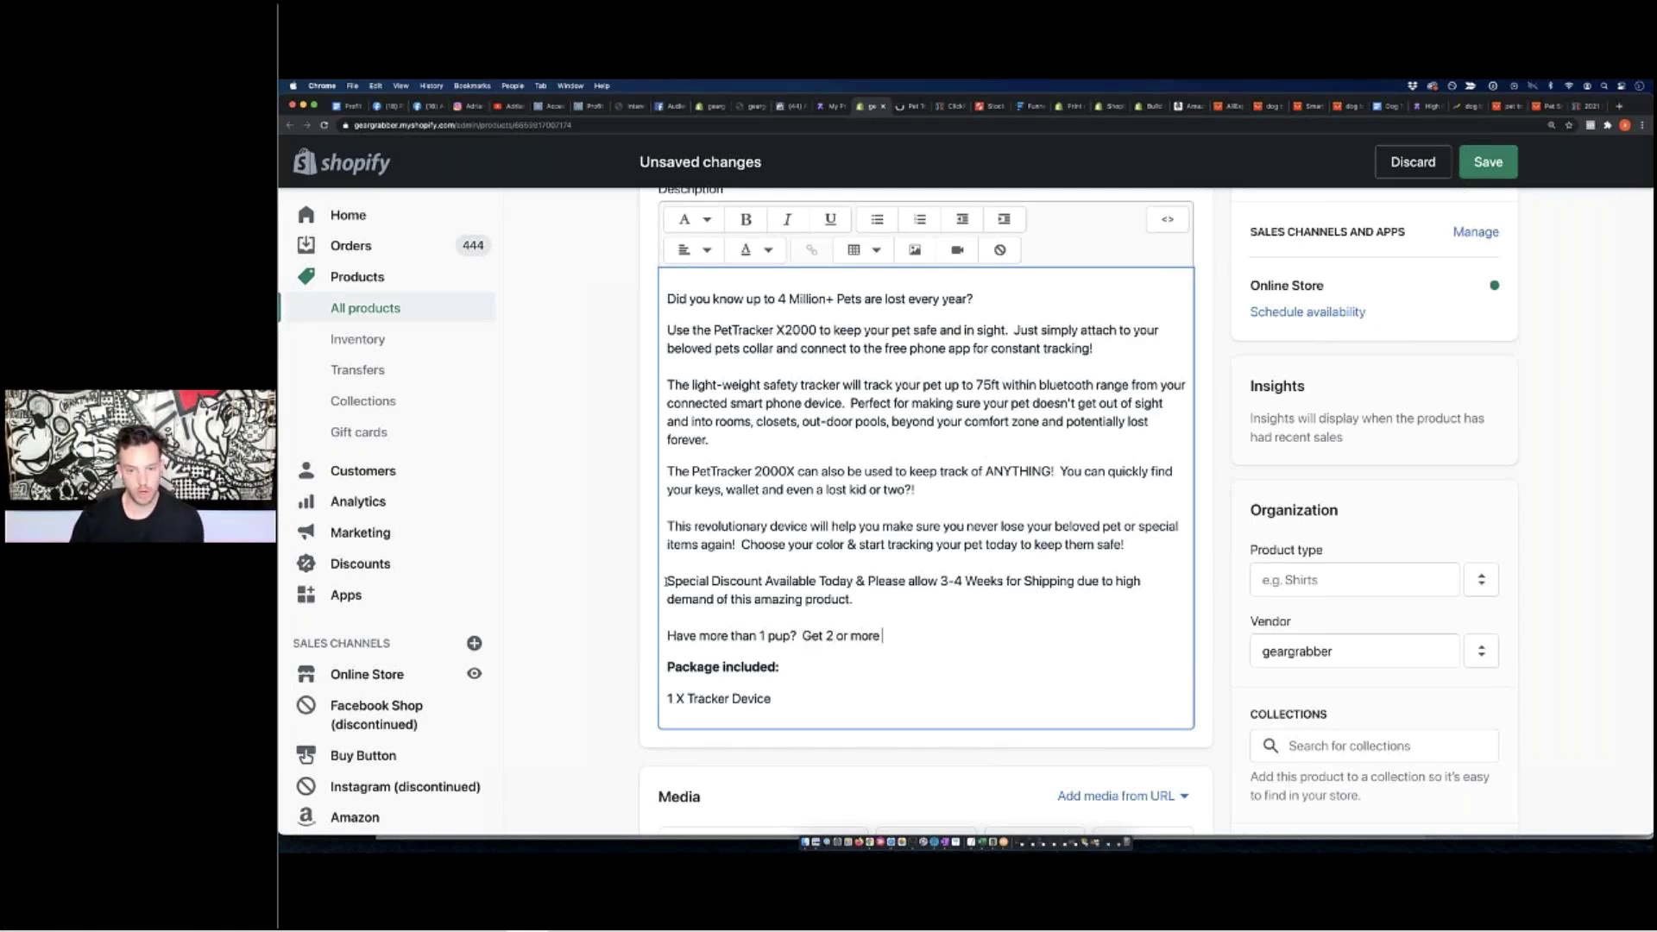
type(" of these and track f")
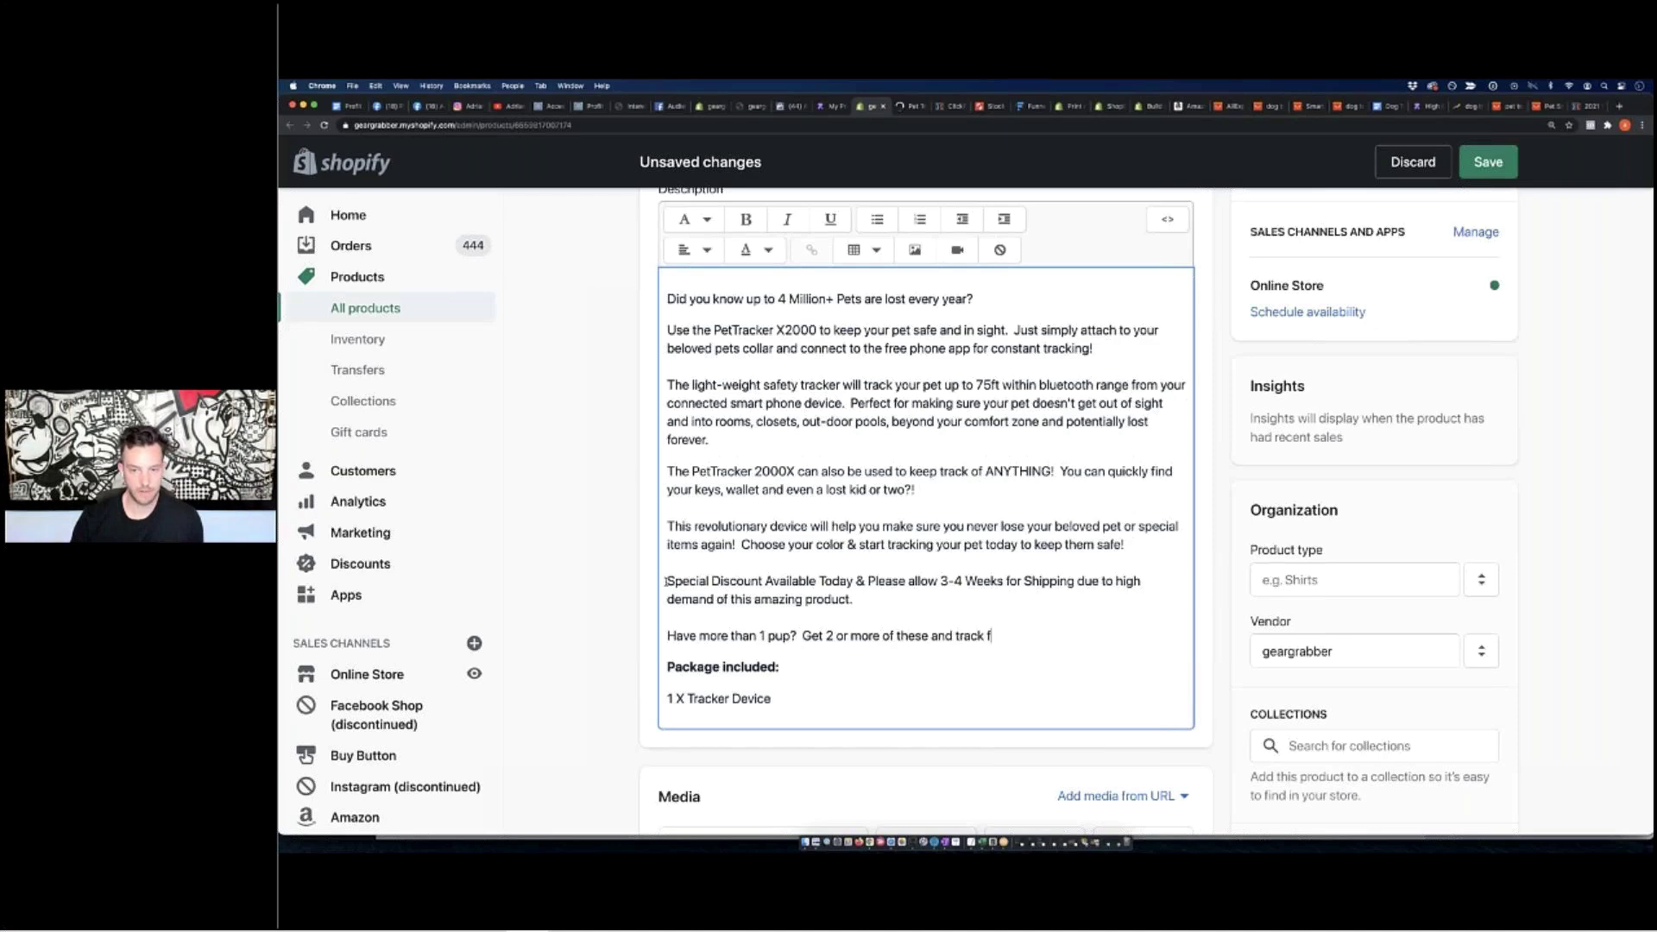
type("rom the same pl")
key("BackSpace")
key("BackSpace")
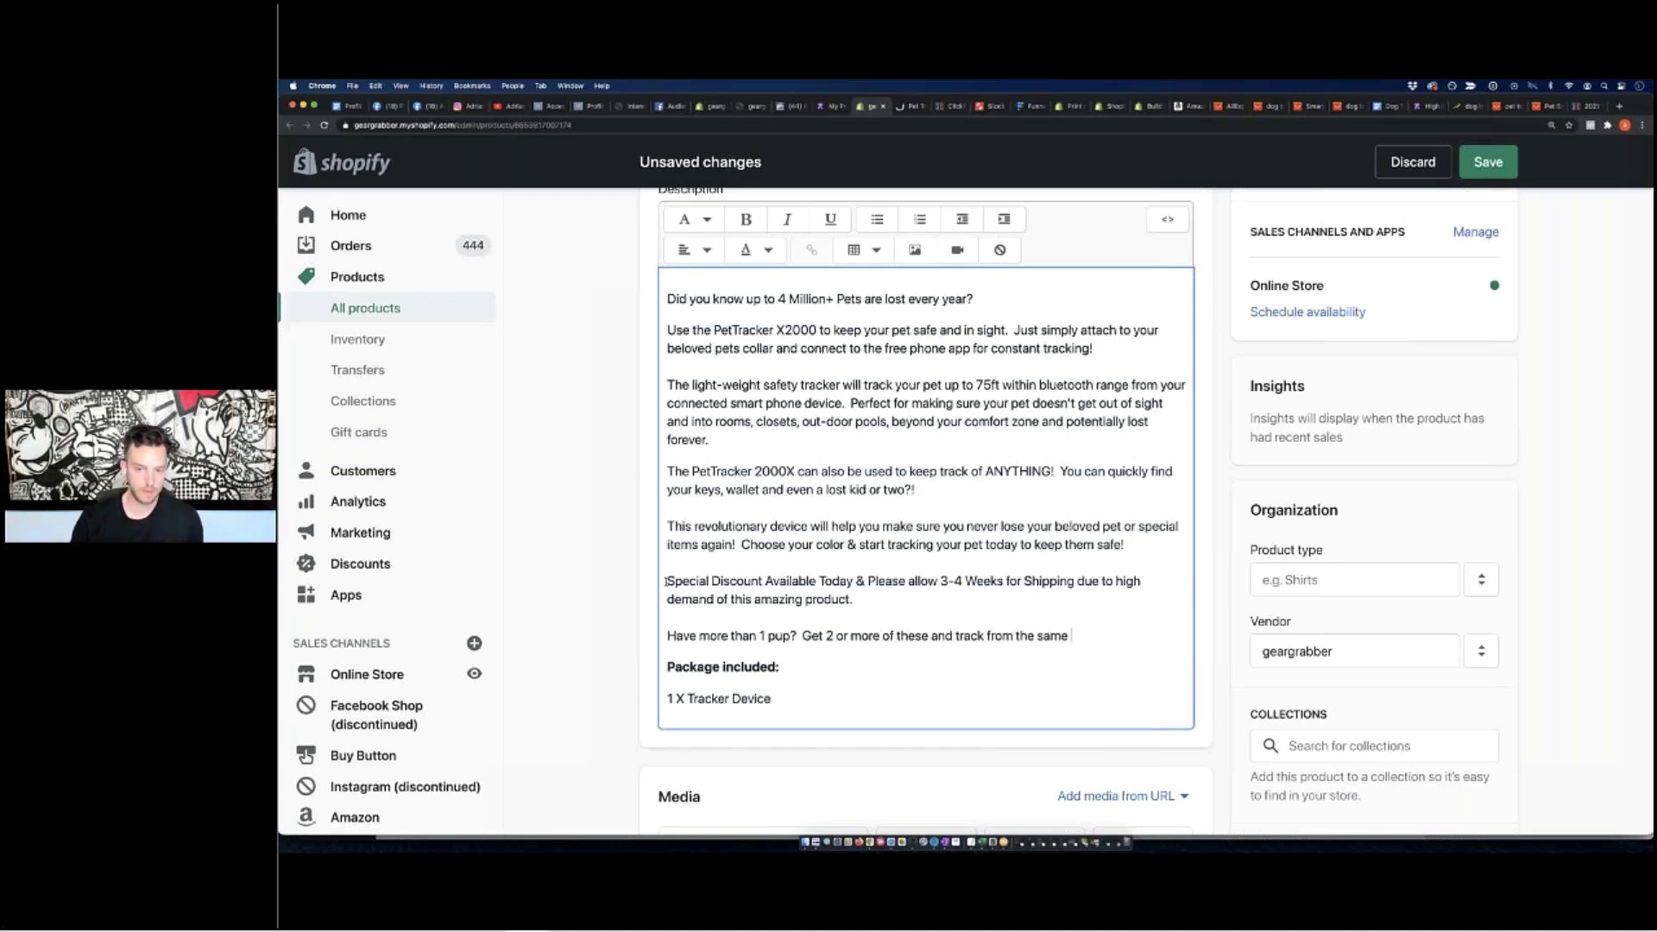
type("device!")
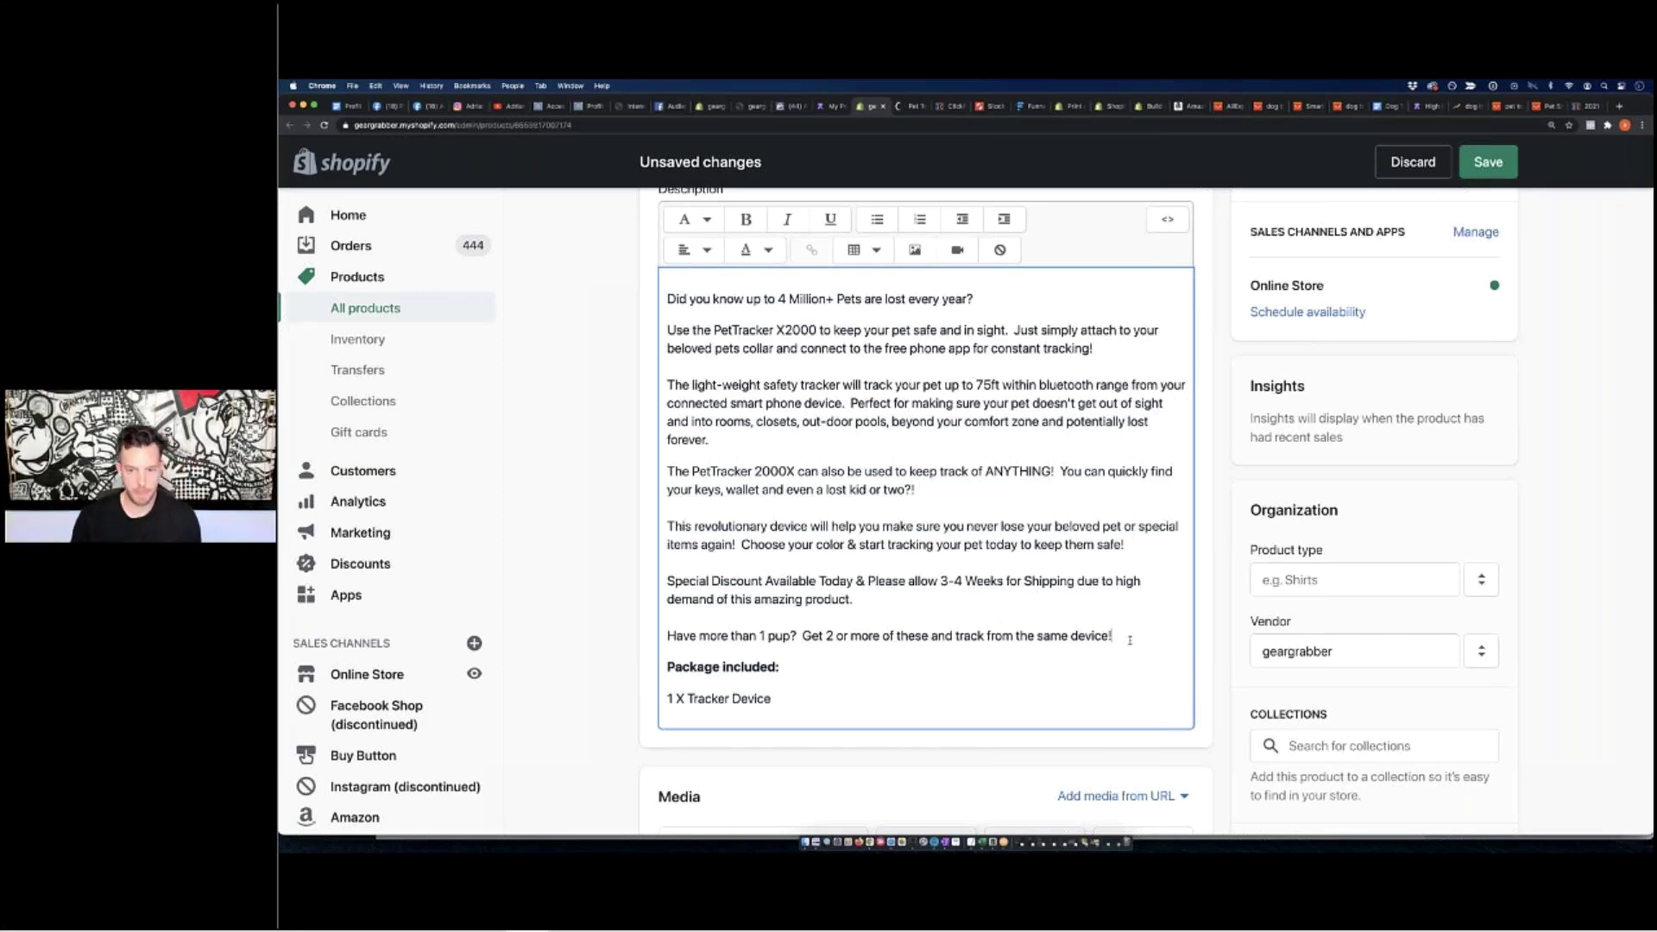
Add another paragraph above Package included reading "If your pet is important to you then you MUST get the PetTracker 2000X"
key("Return")
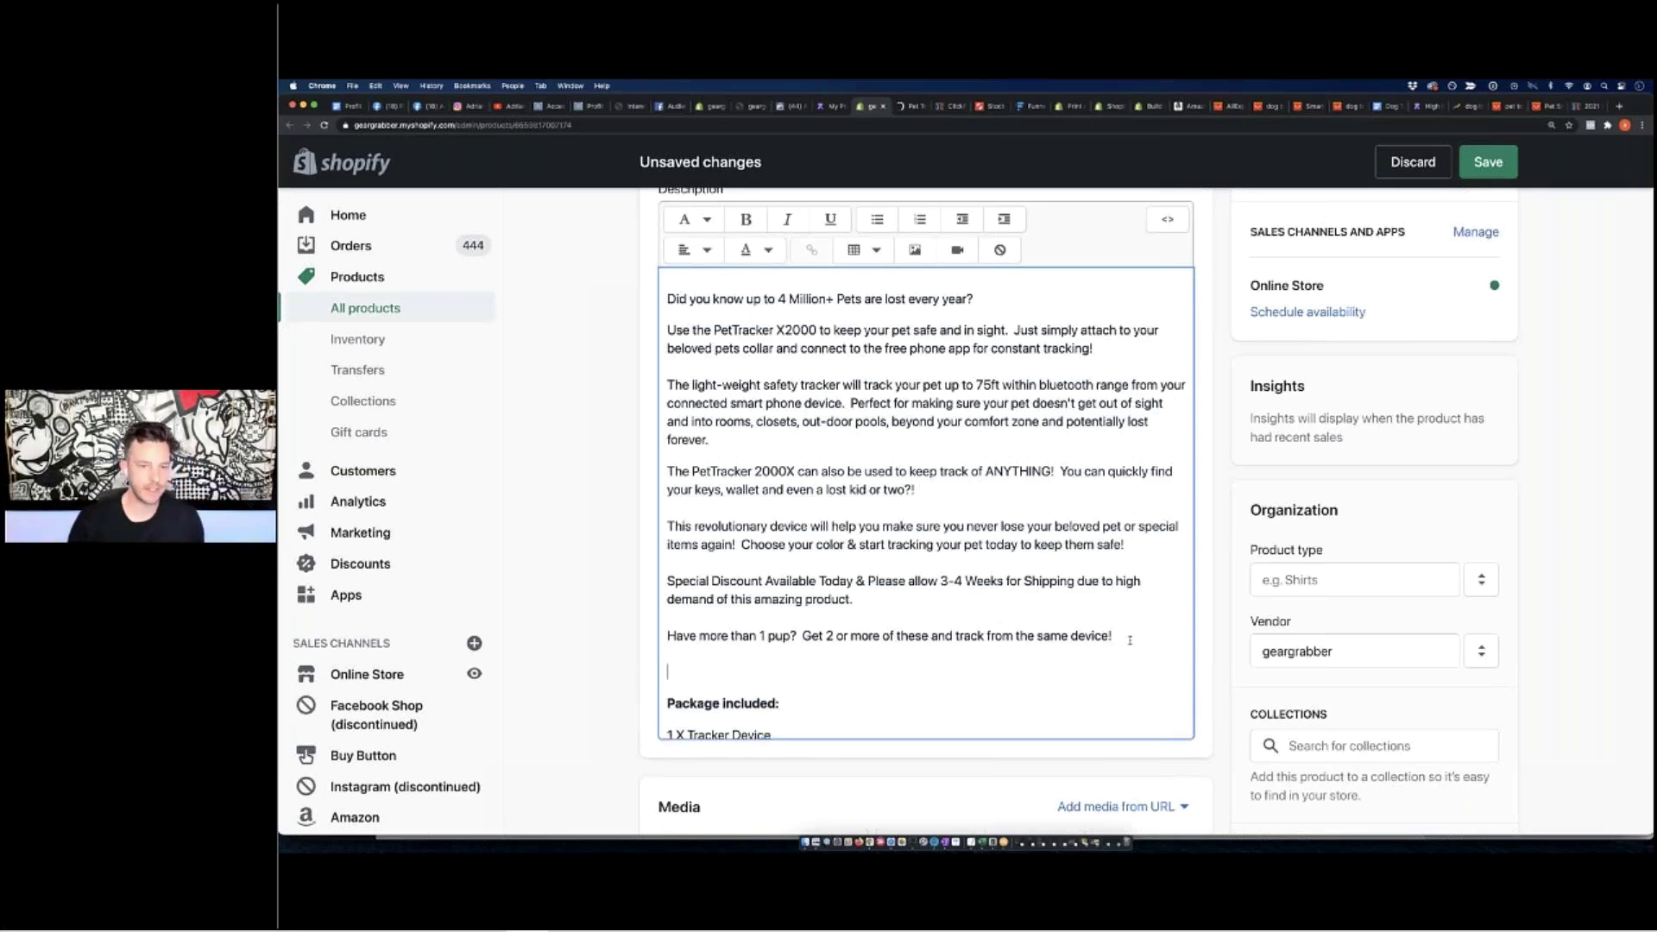
type("If your pet")
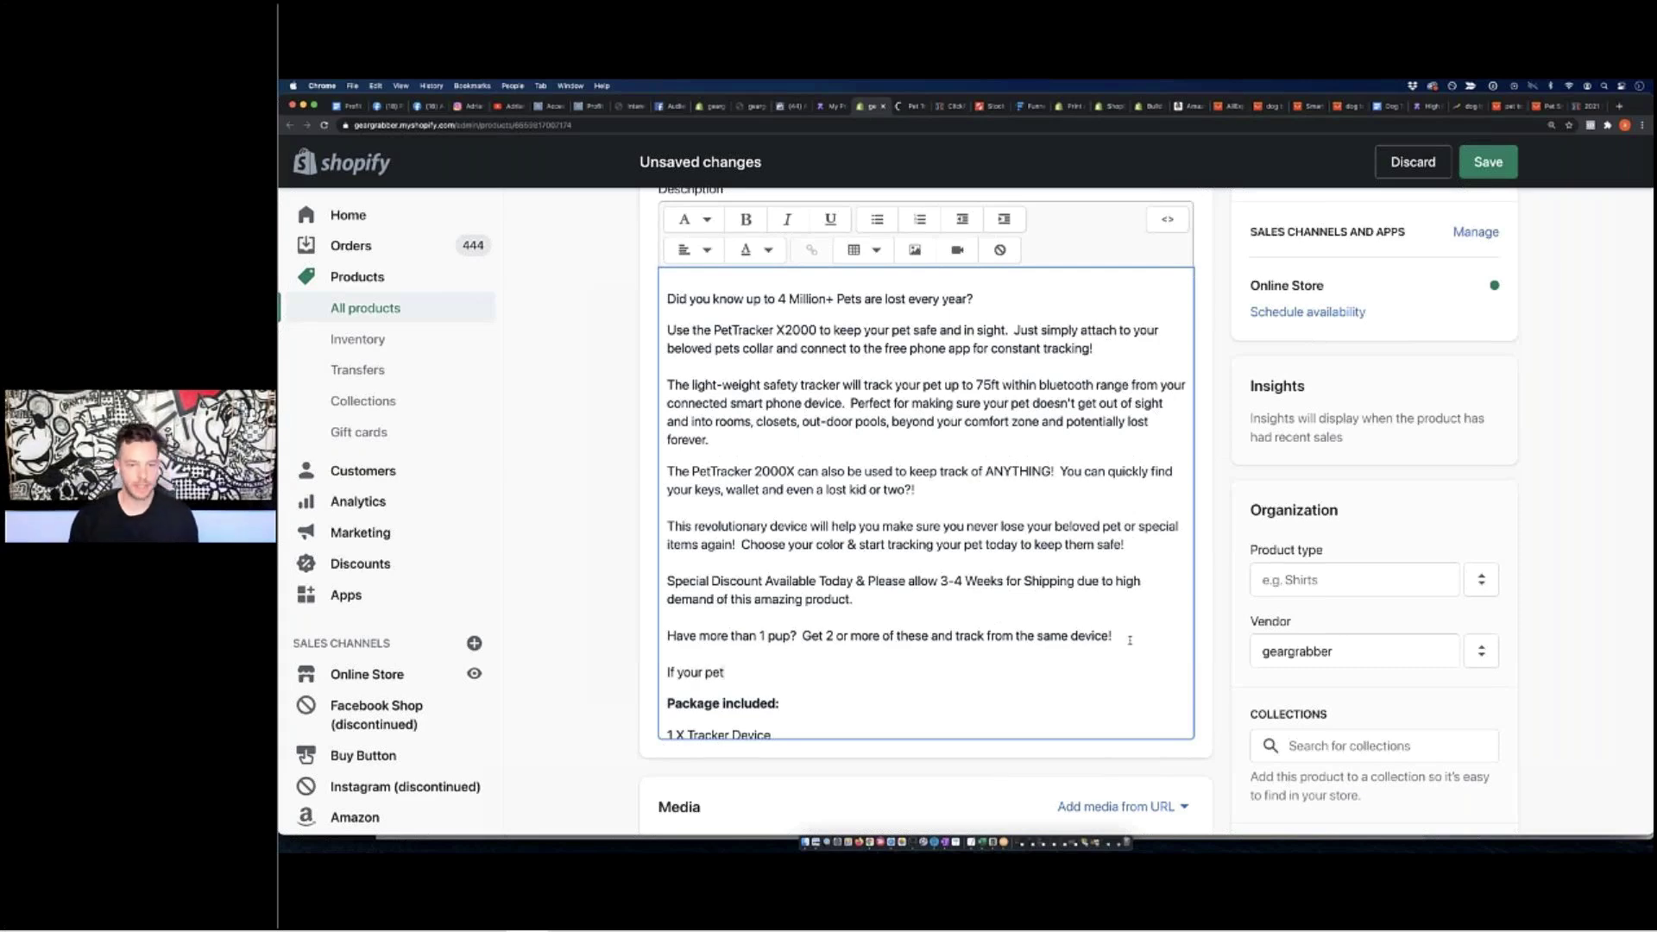
type(" is important to you t")
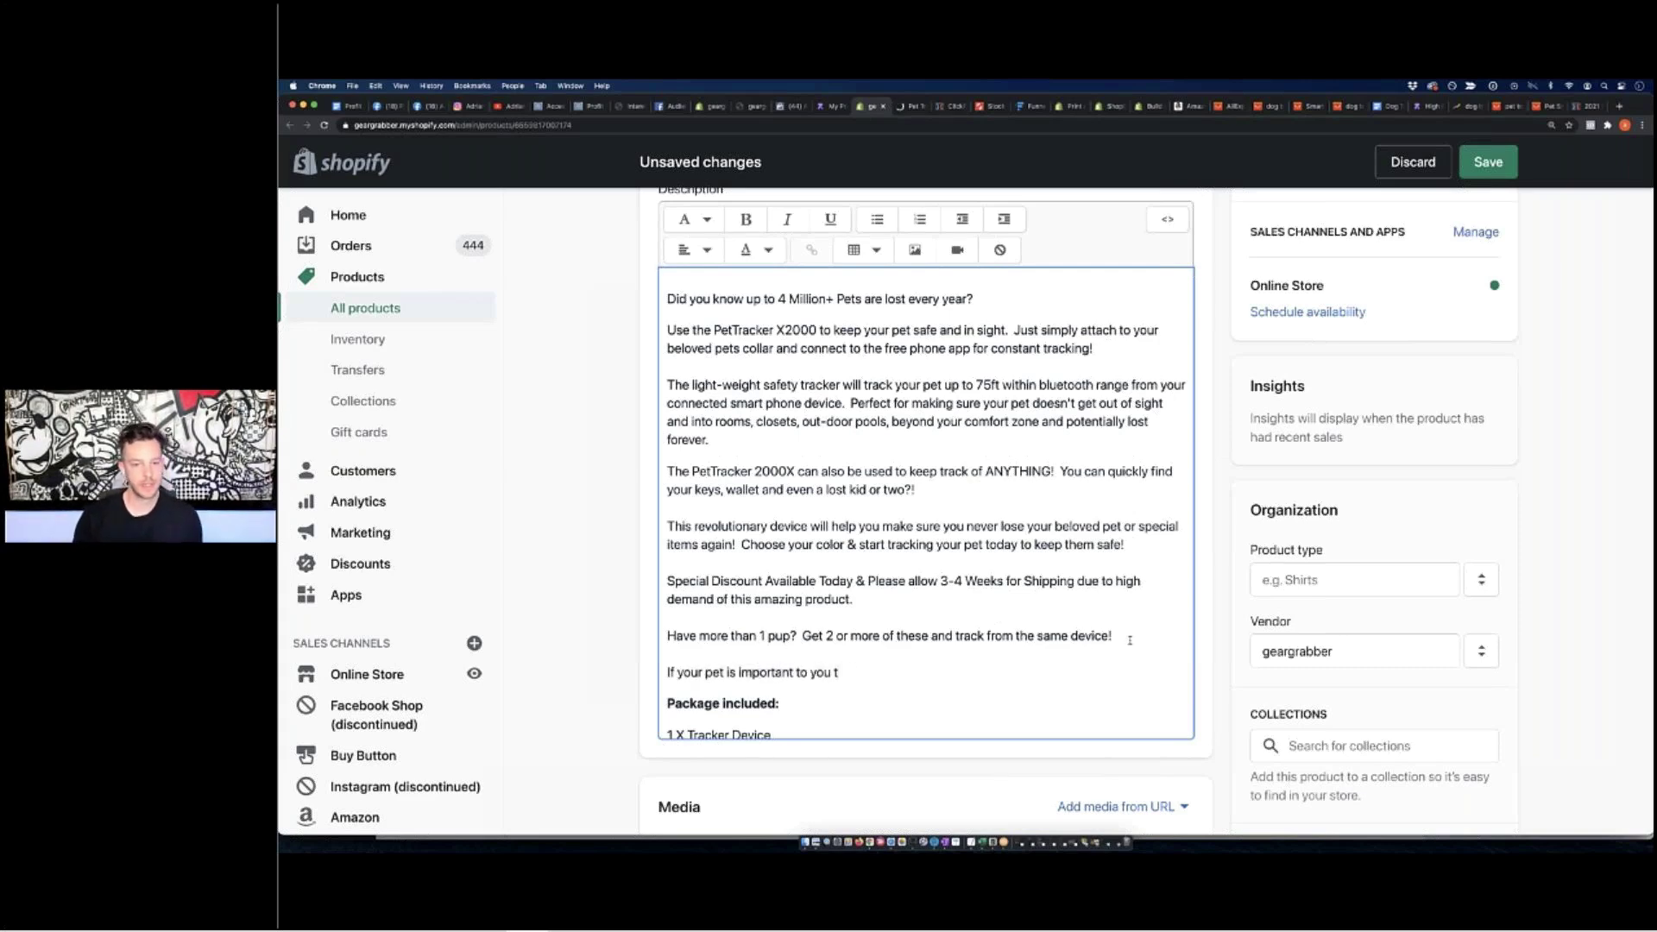
type("hen you MUST")
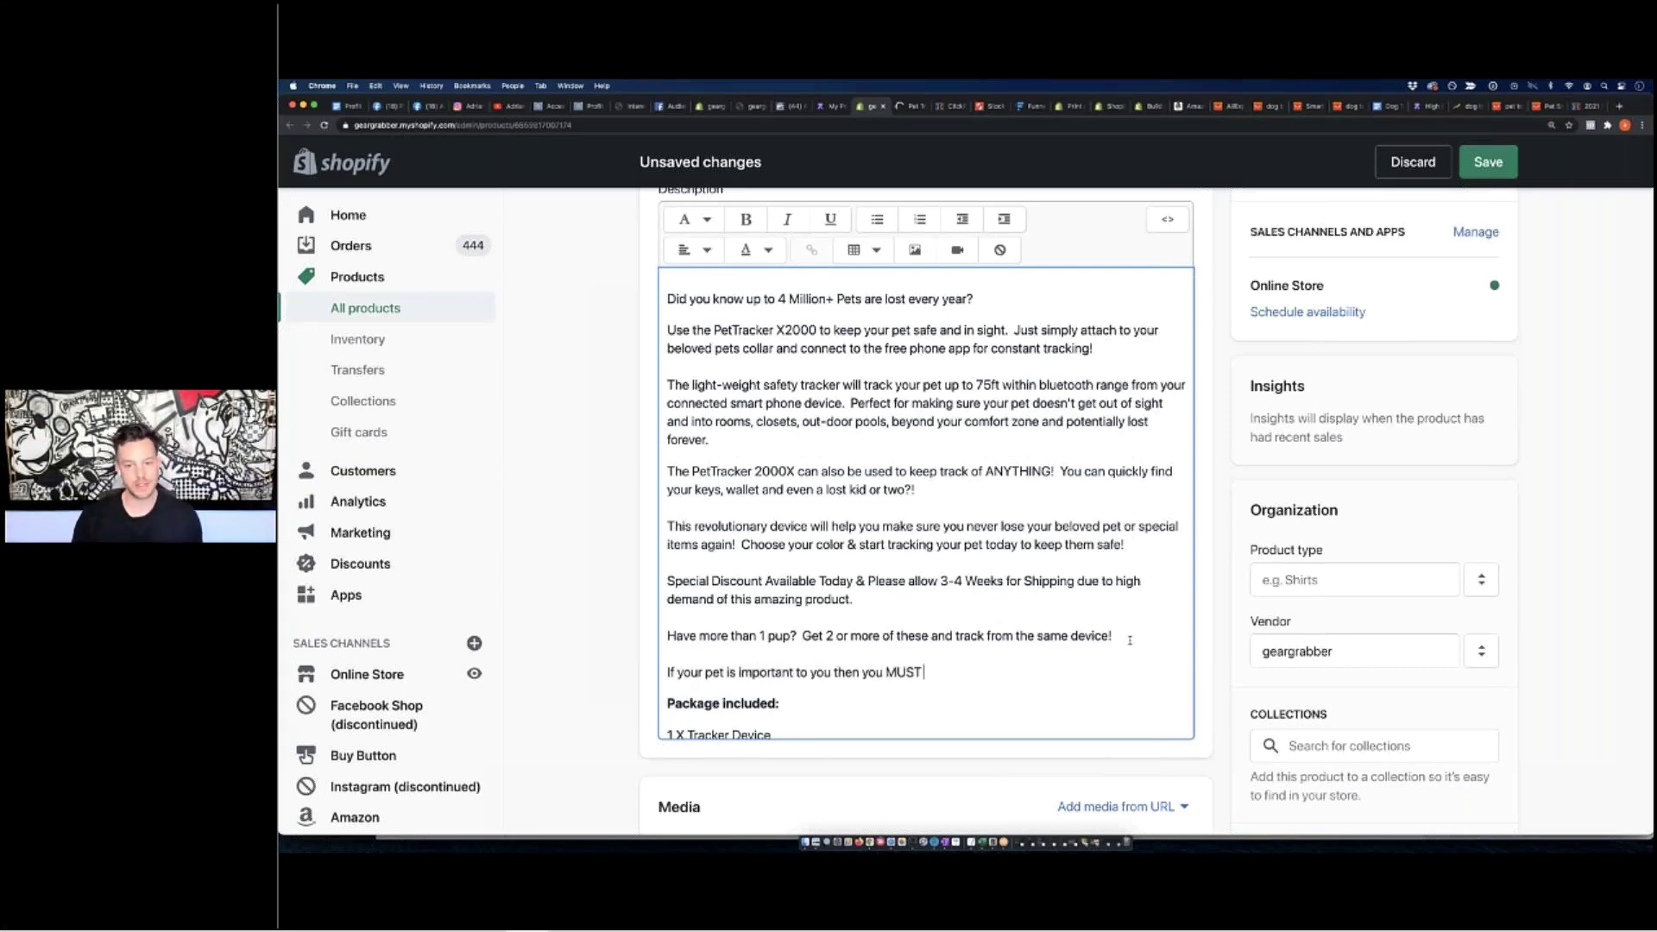
type(" get the PetT")
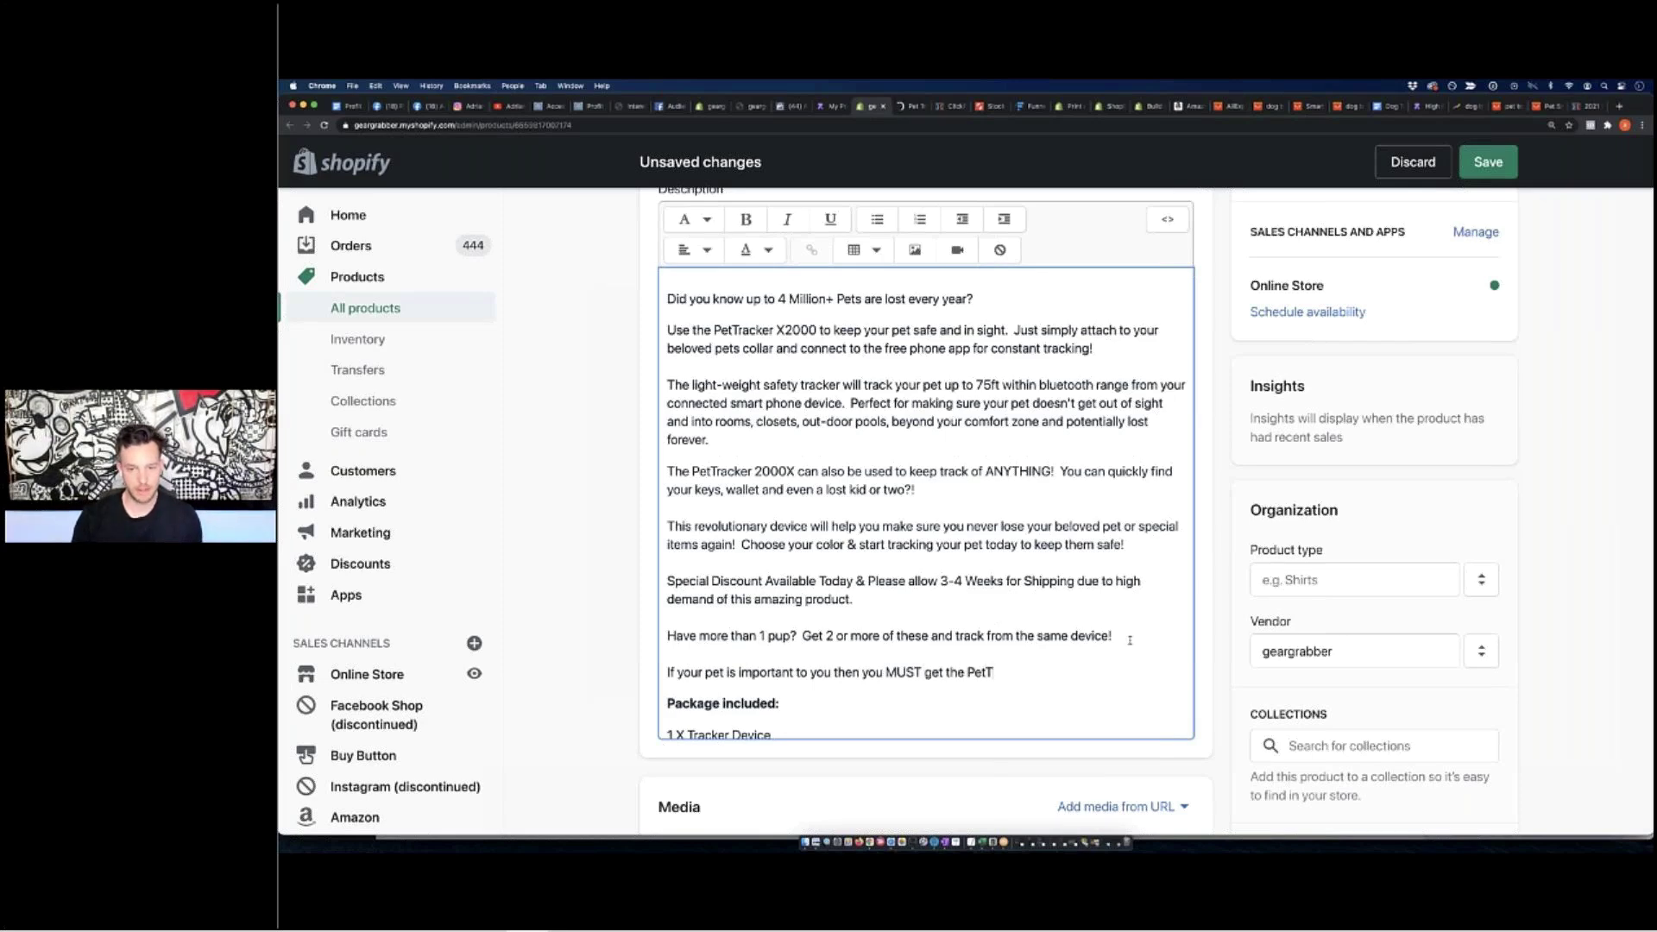
type("racker 200")
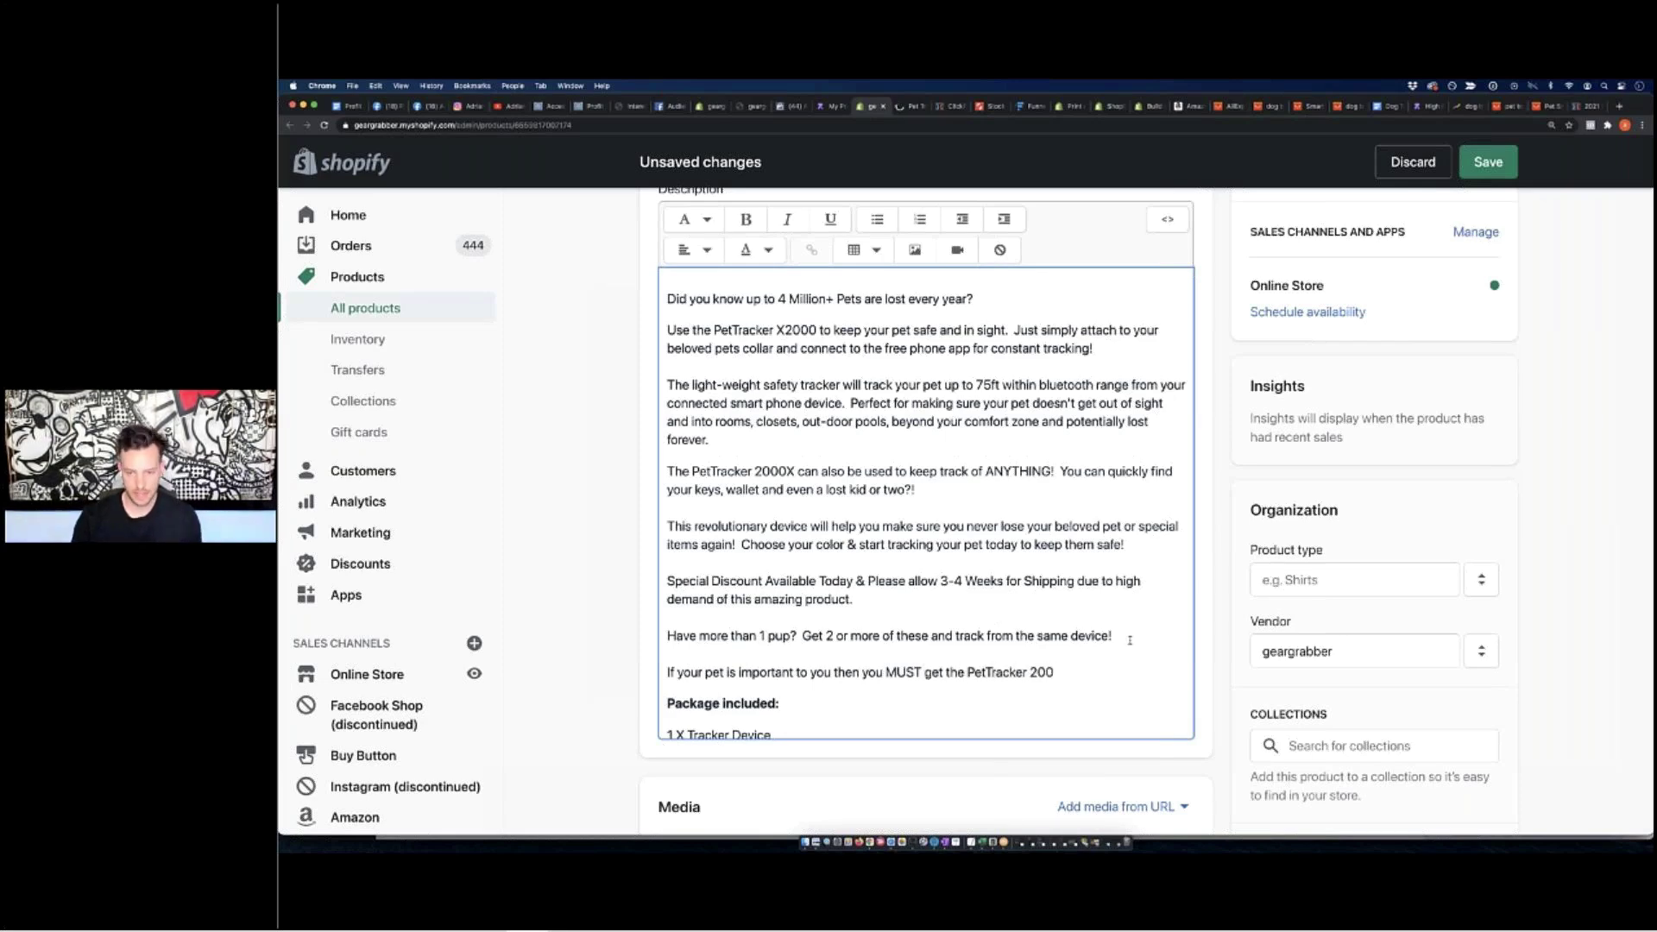
type("0X")
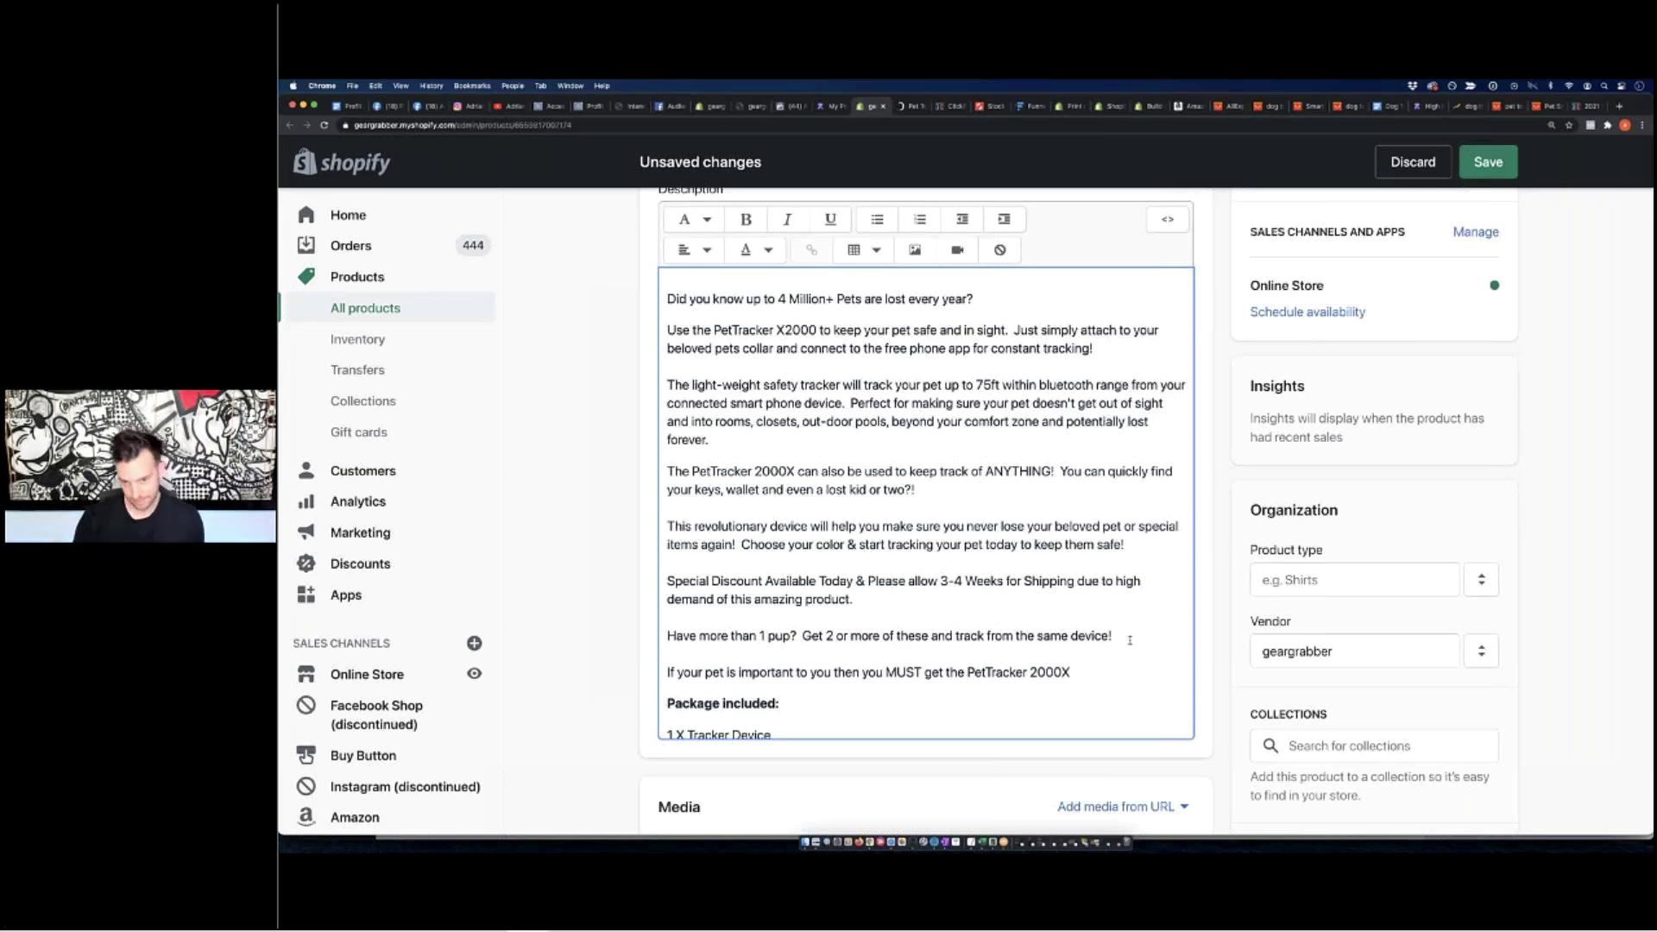
Complete the last paragraph above Package included with "to keep them safe!"
type(" to keep them safe")
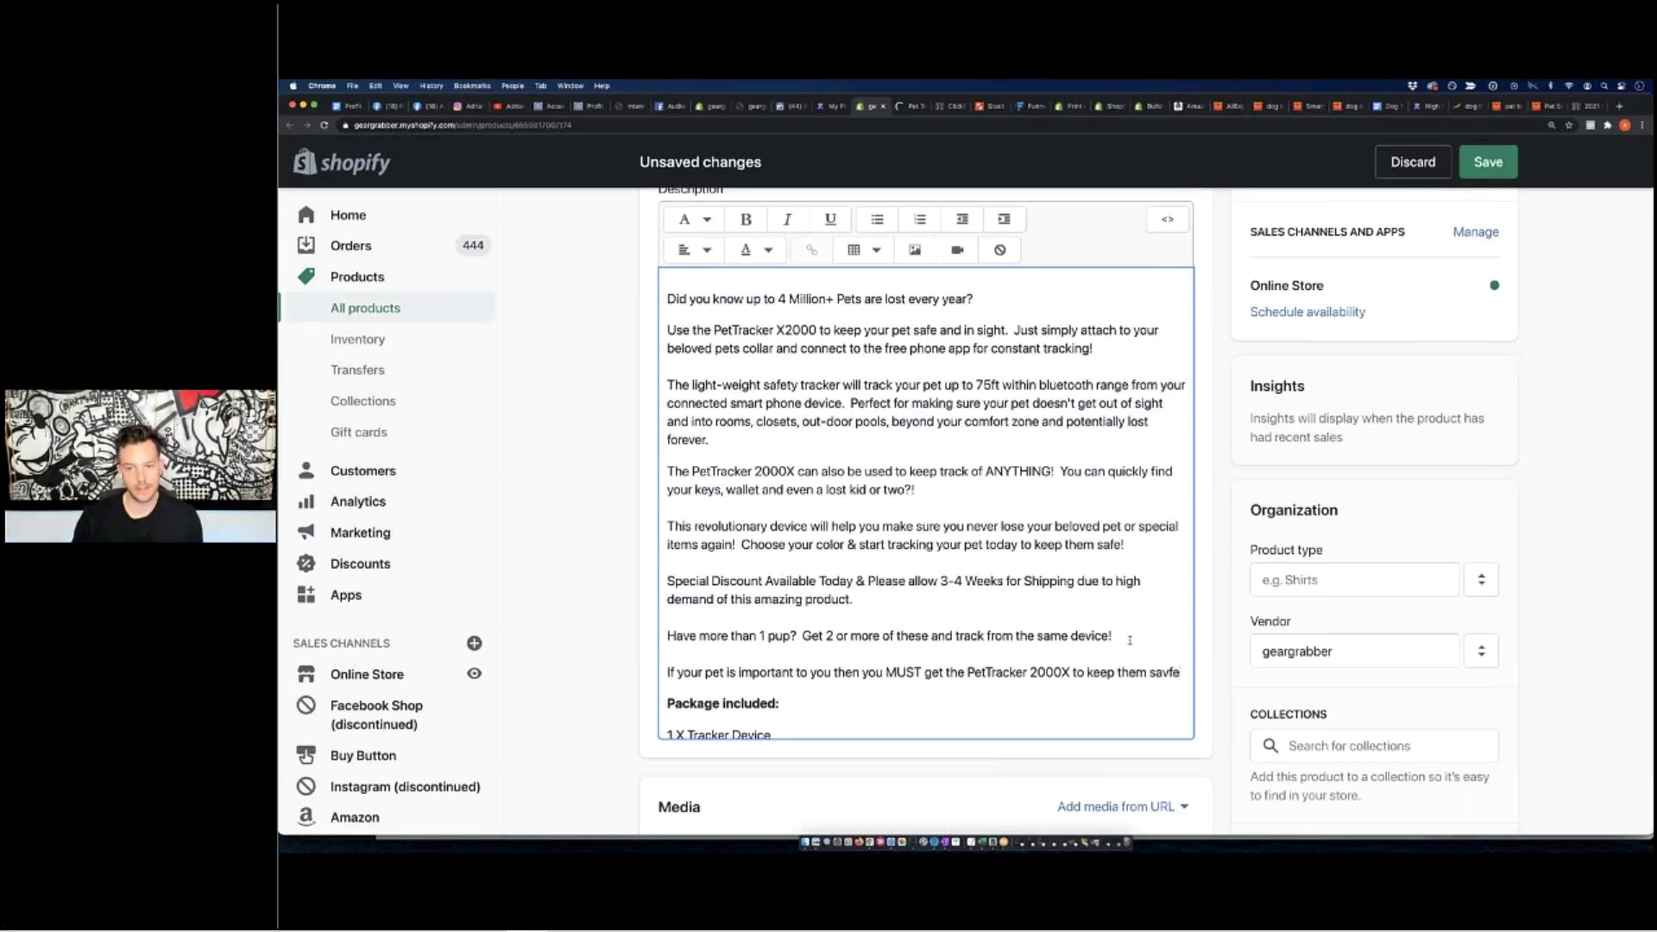
type("!")
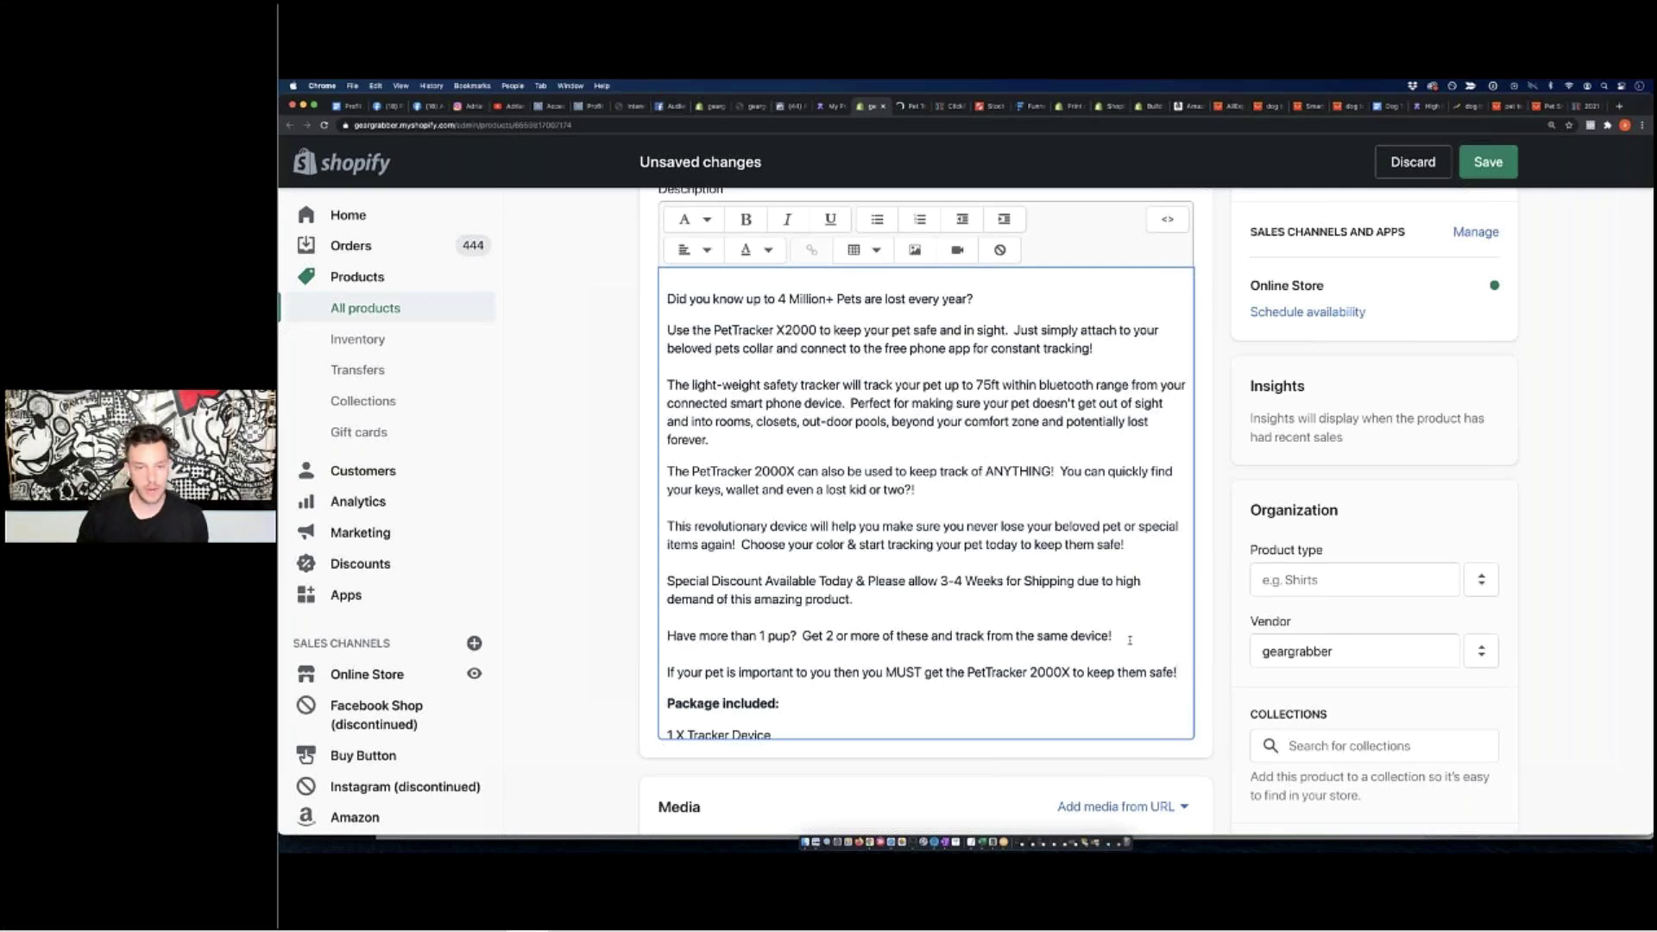
scroll(1130, 640, "up", 3)
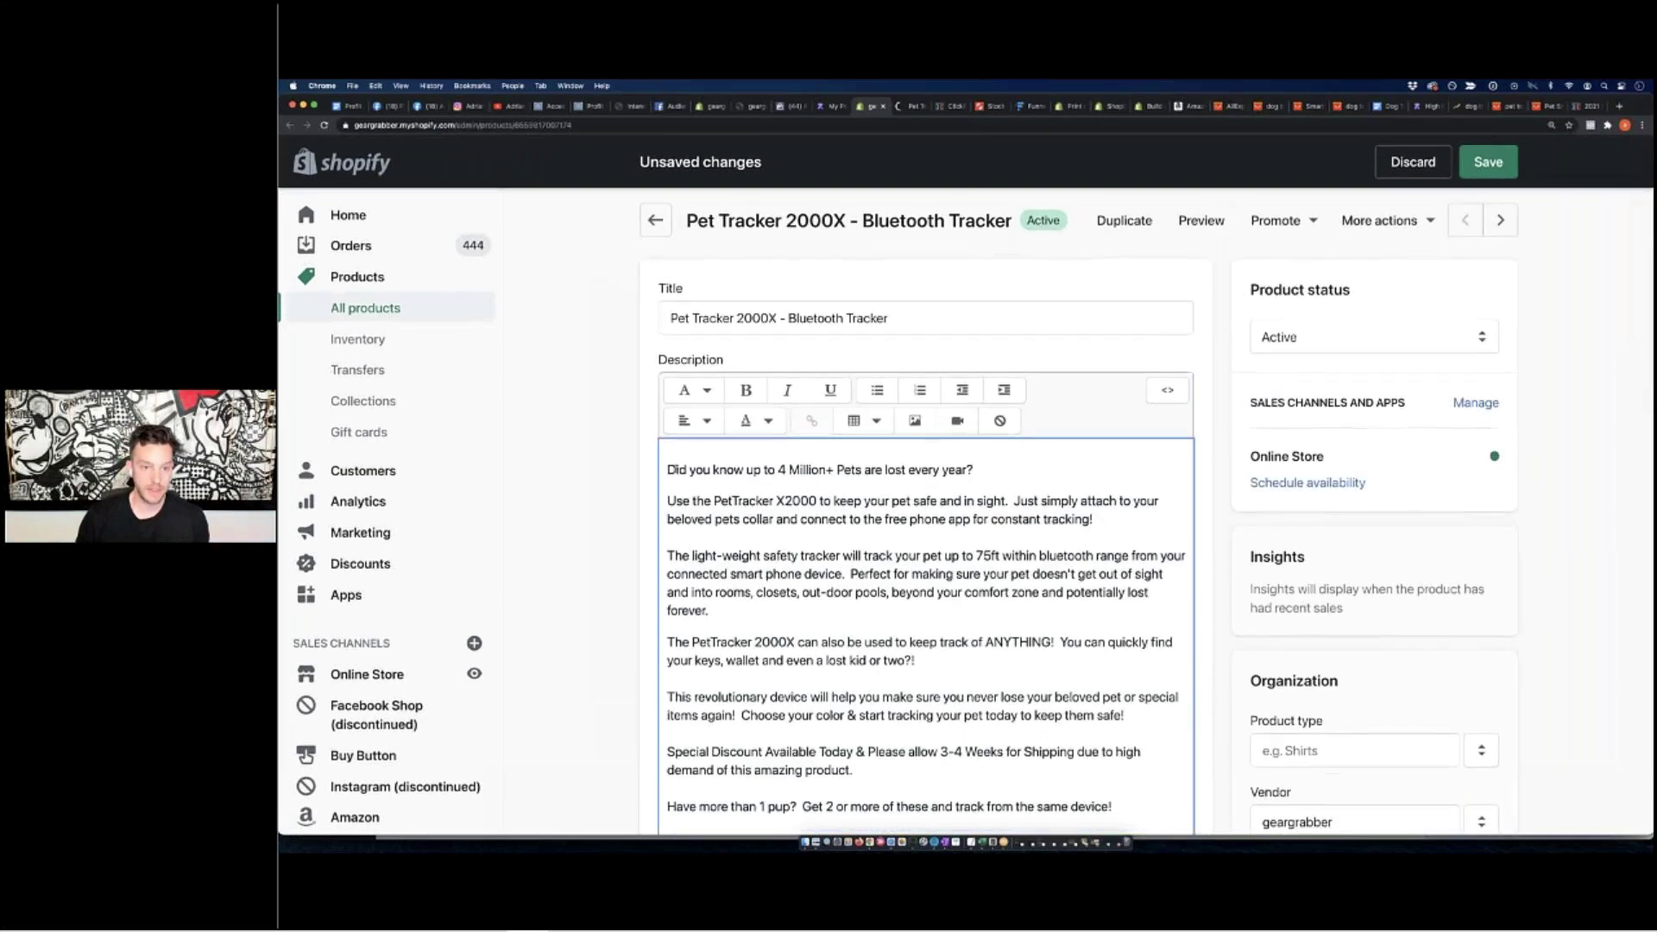
left_click_drag(676, 470, 977, 472)
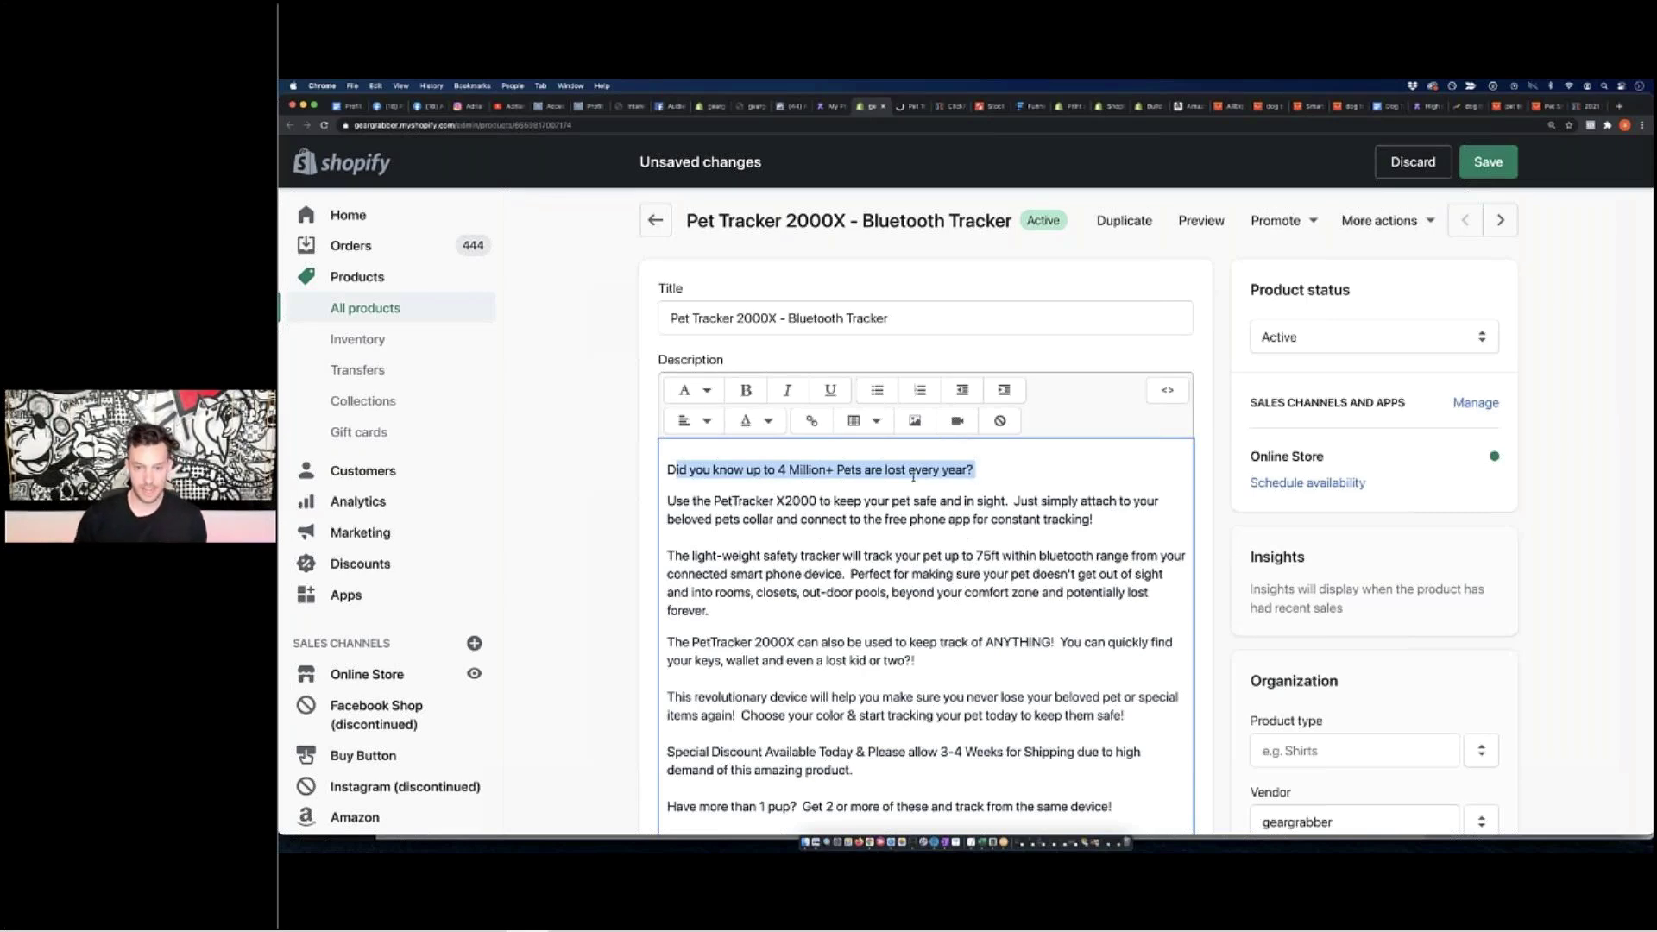
left_click(976, 472)
Change the Package included heading in the description to "Package includes:"
scroll(923, 483, "down", 1)
scroll(922, 484, "down", 4)
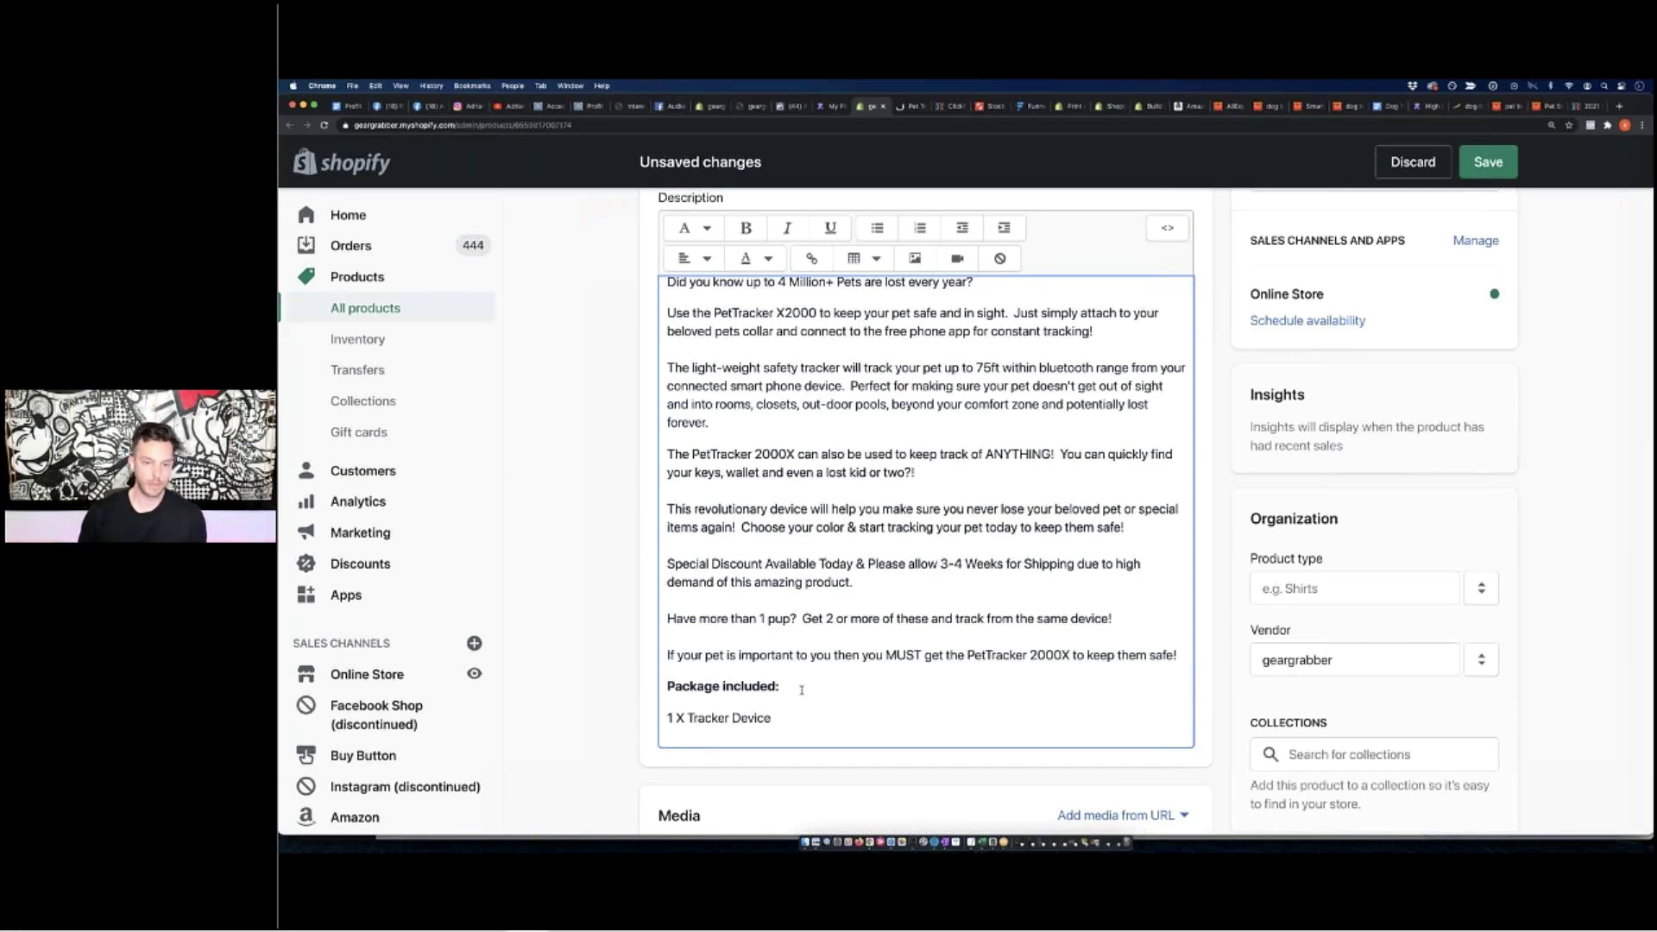
left_click(774, 686)
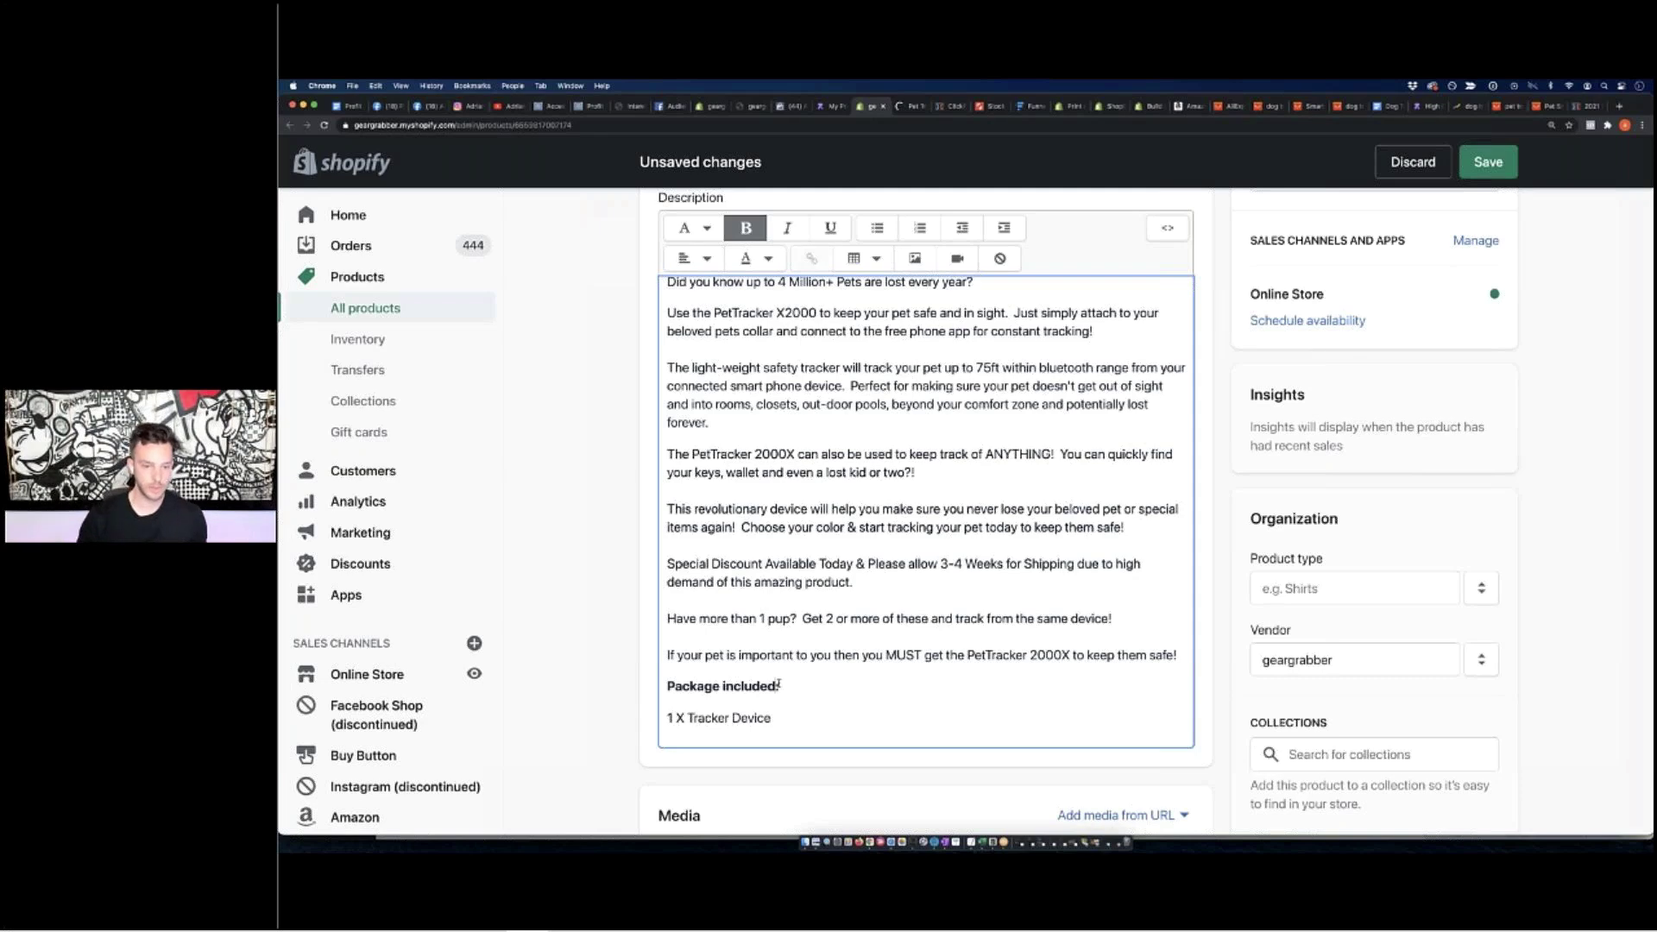
key("BackSpace")
type("s")
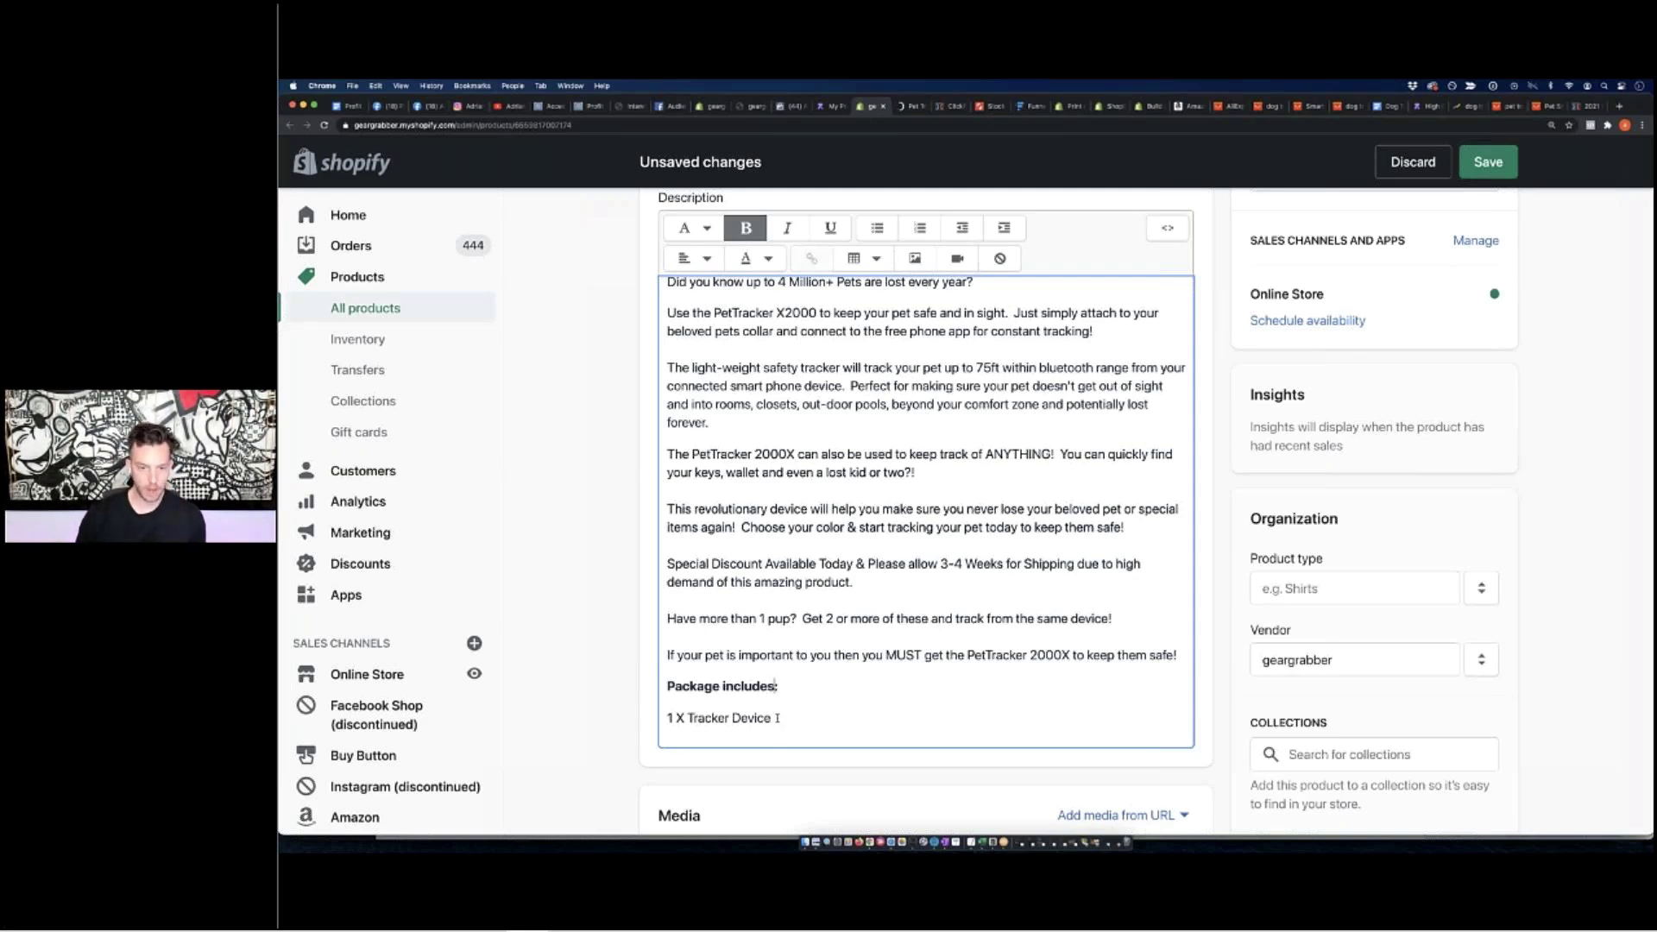
Add a line reading "Downloadable Phone App" below 1 X Tracker Device in the description
left_click(777, 718)
key("Return")
type("Download")
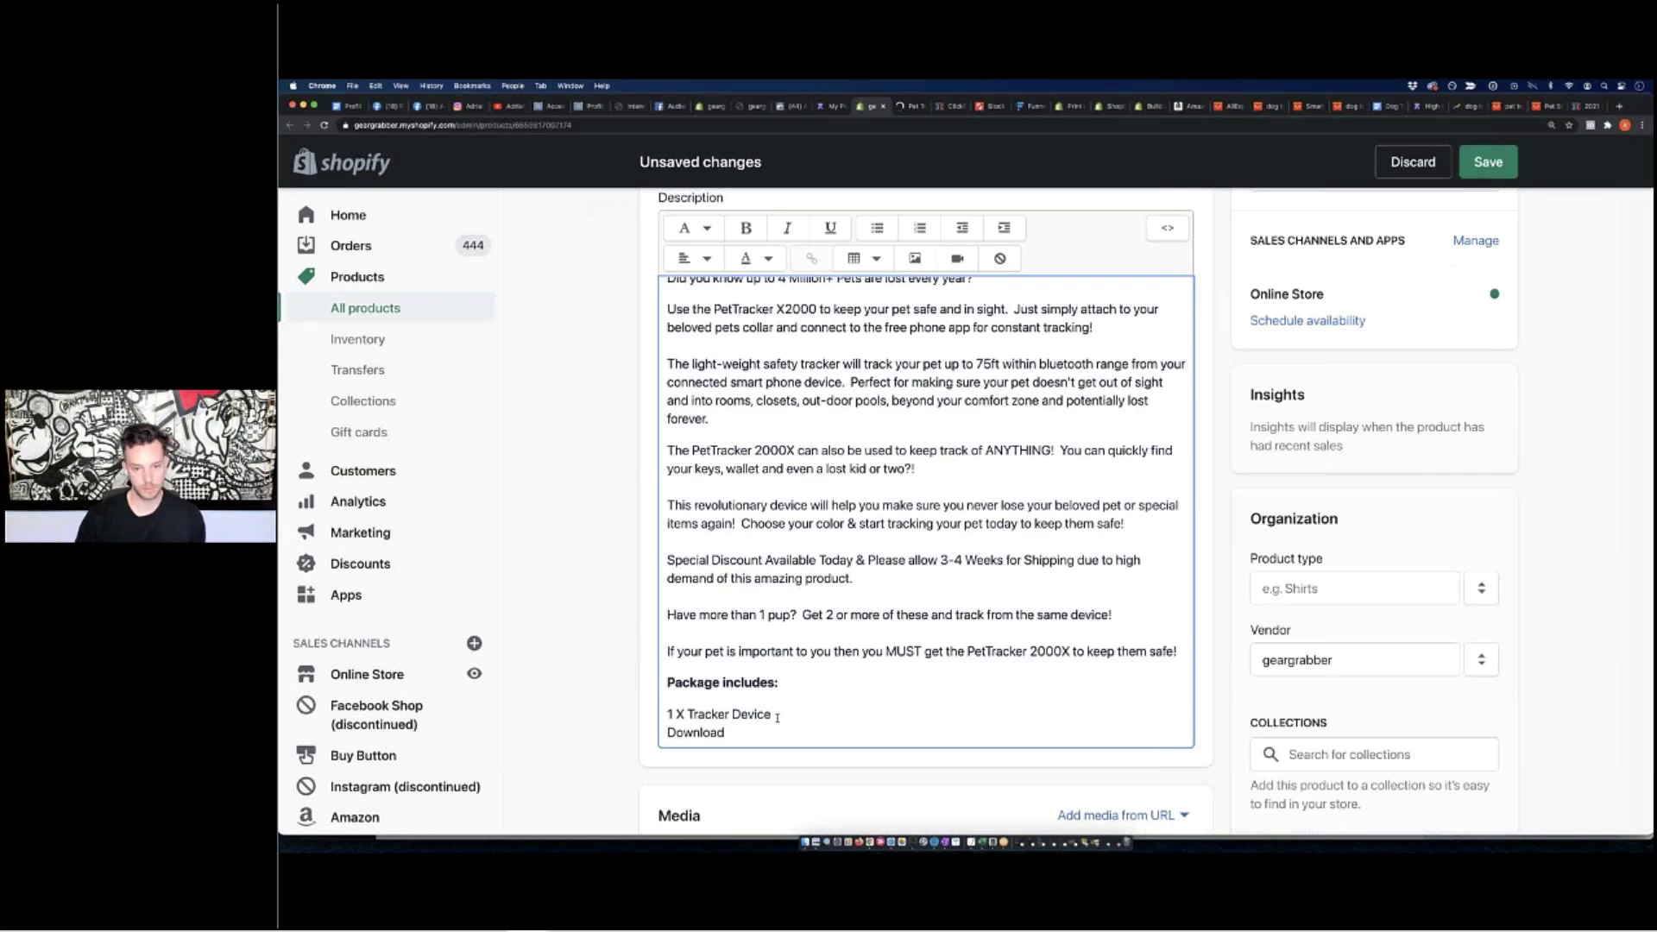
key("BackSpace")
type("dable ")
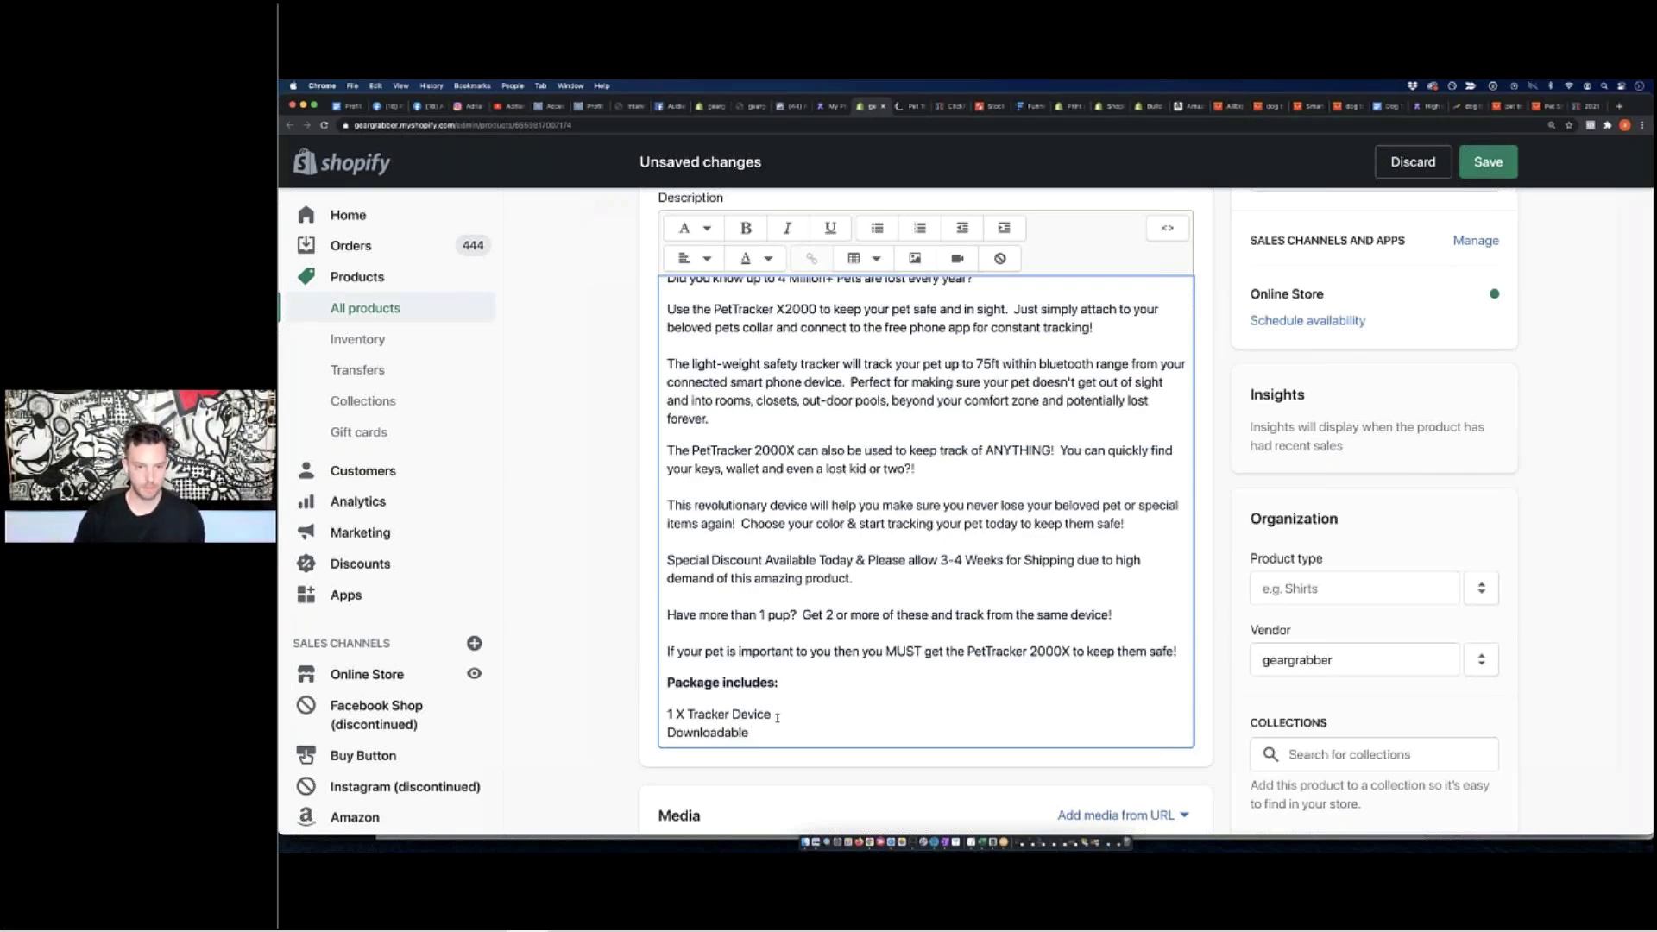
type("Phone App")
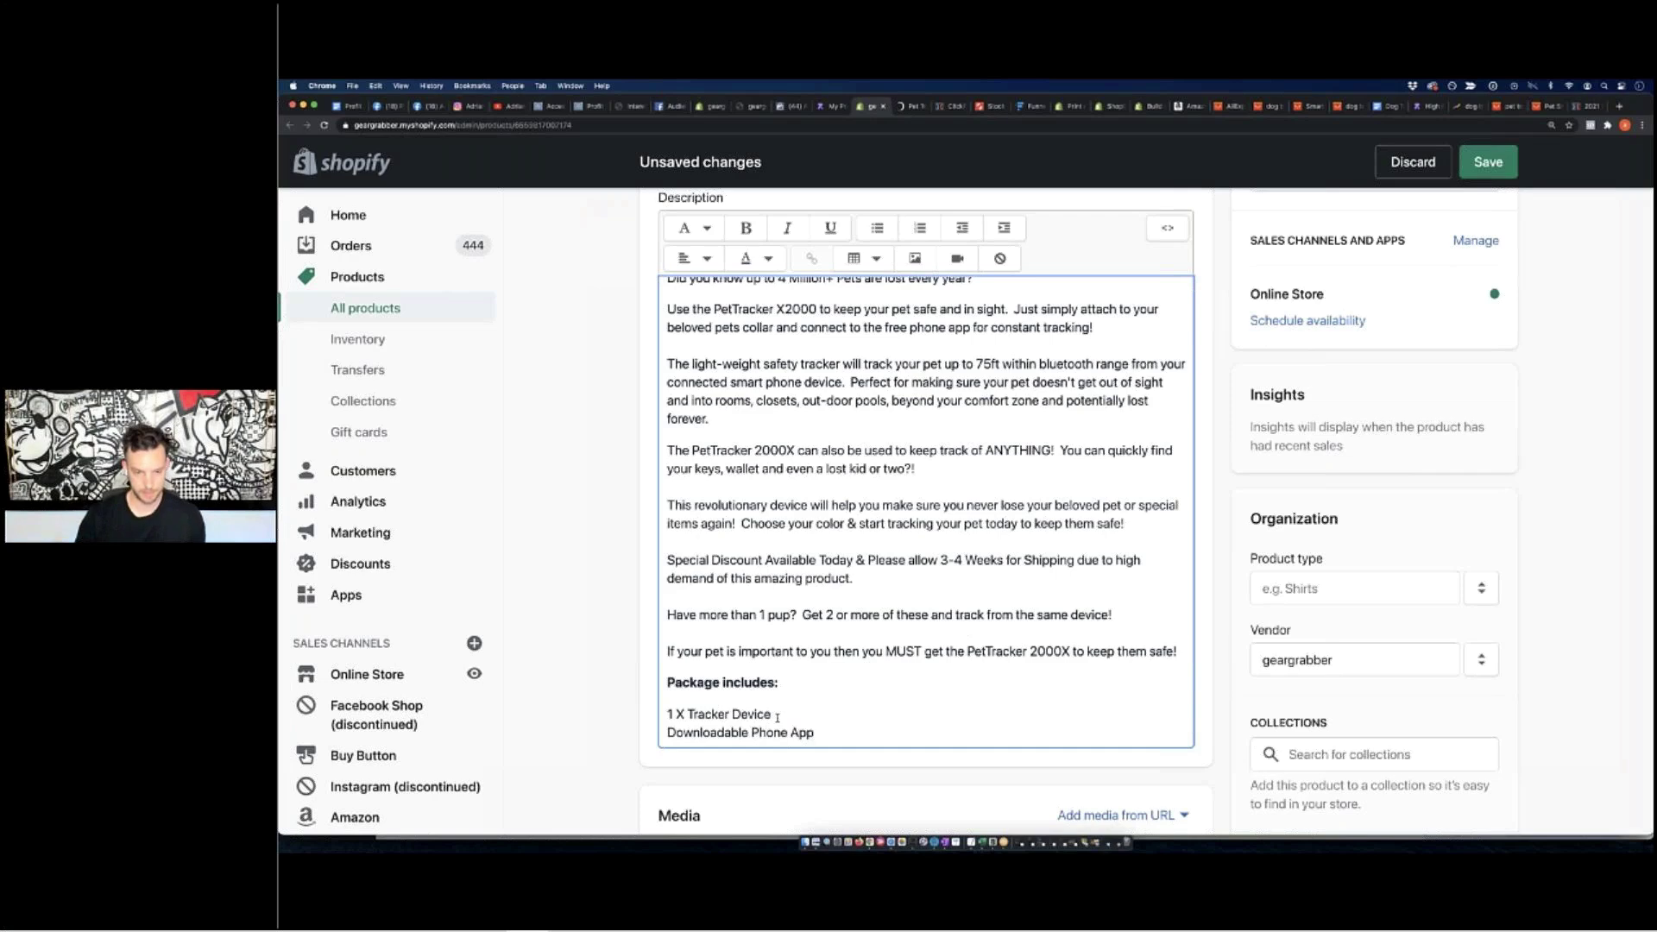
scroll(818, 703, "down", 1)
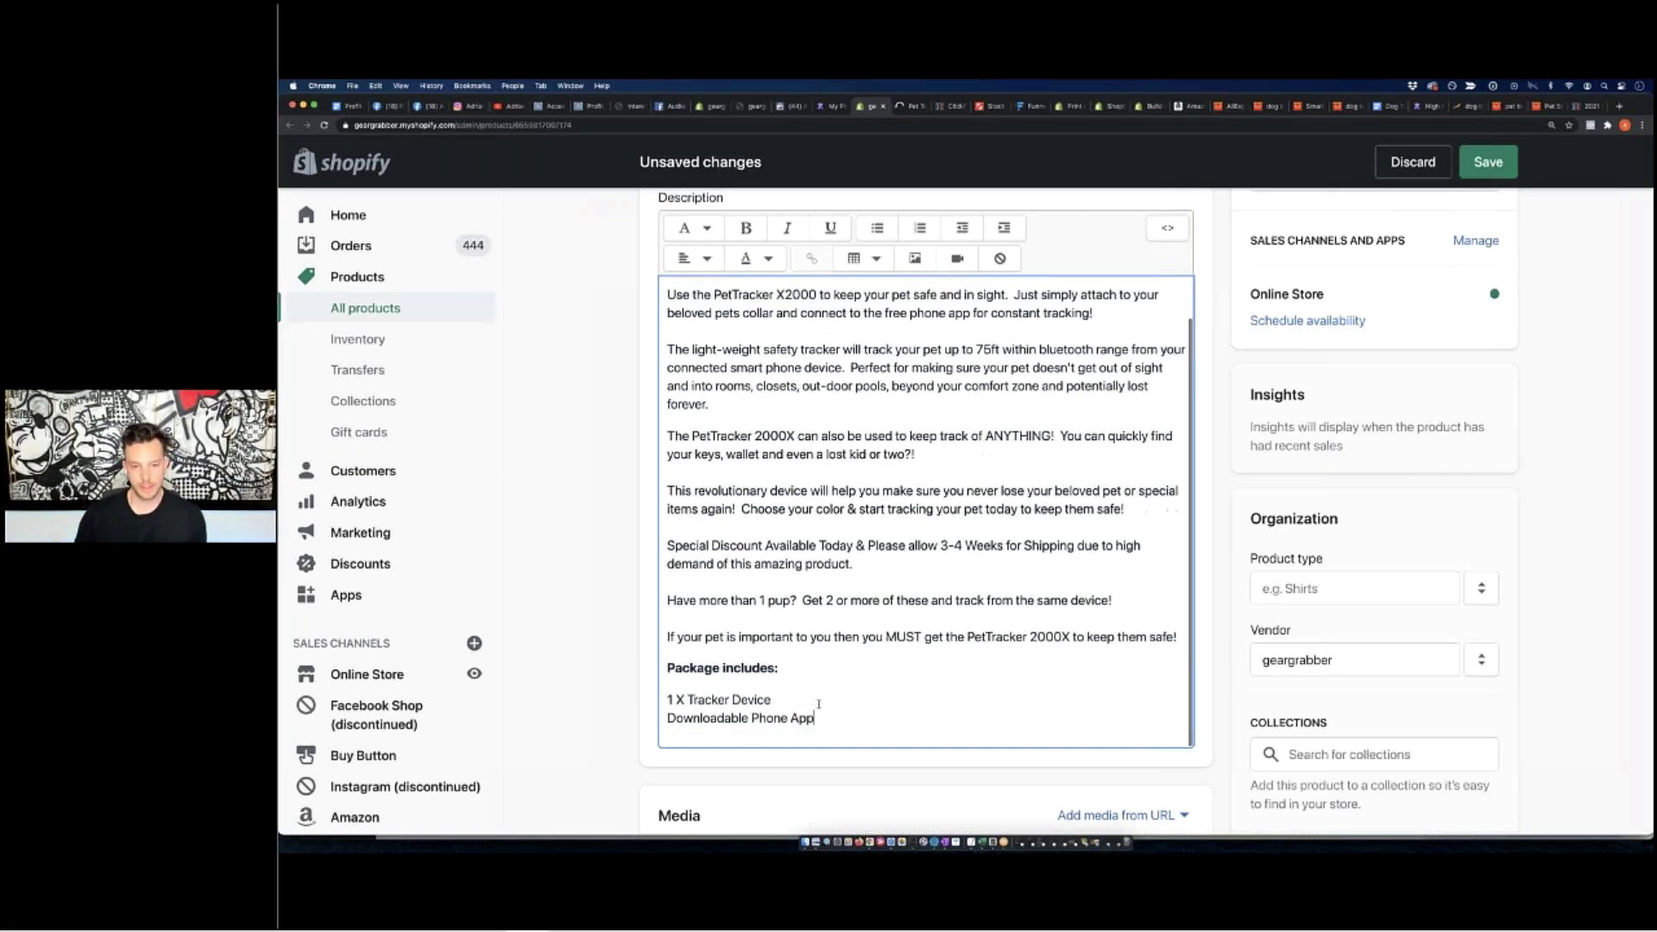
Make the phrase "track your pet up to 75ft within bluetooth range" in the description bold and underlined
scroll(818, 703, "up", 2)
scroll(818, 703, "up", 4)
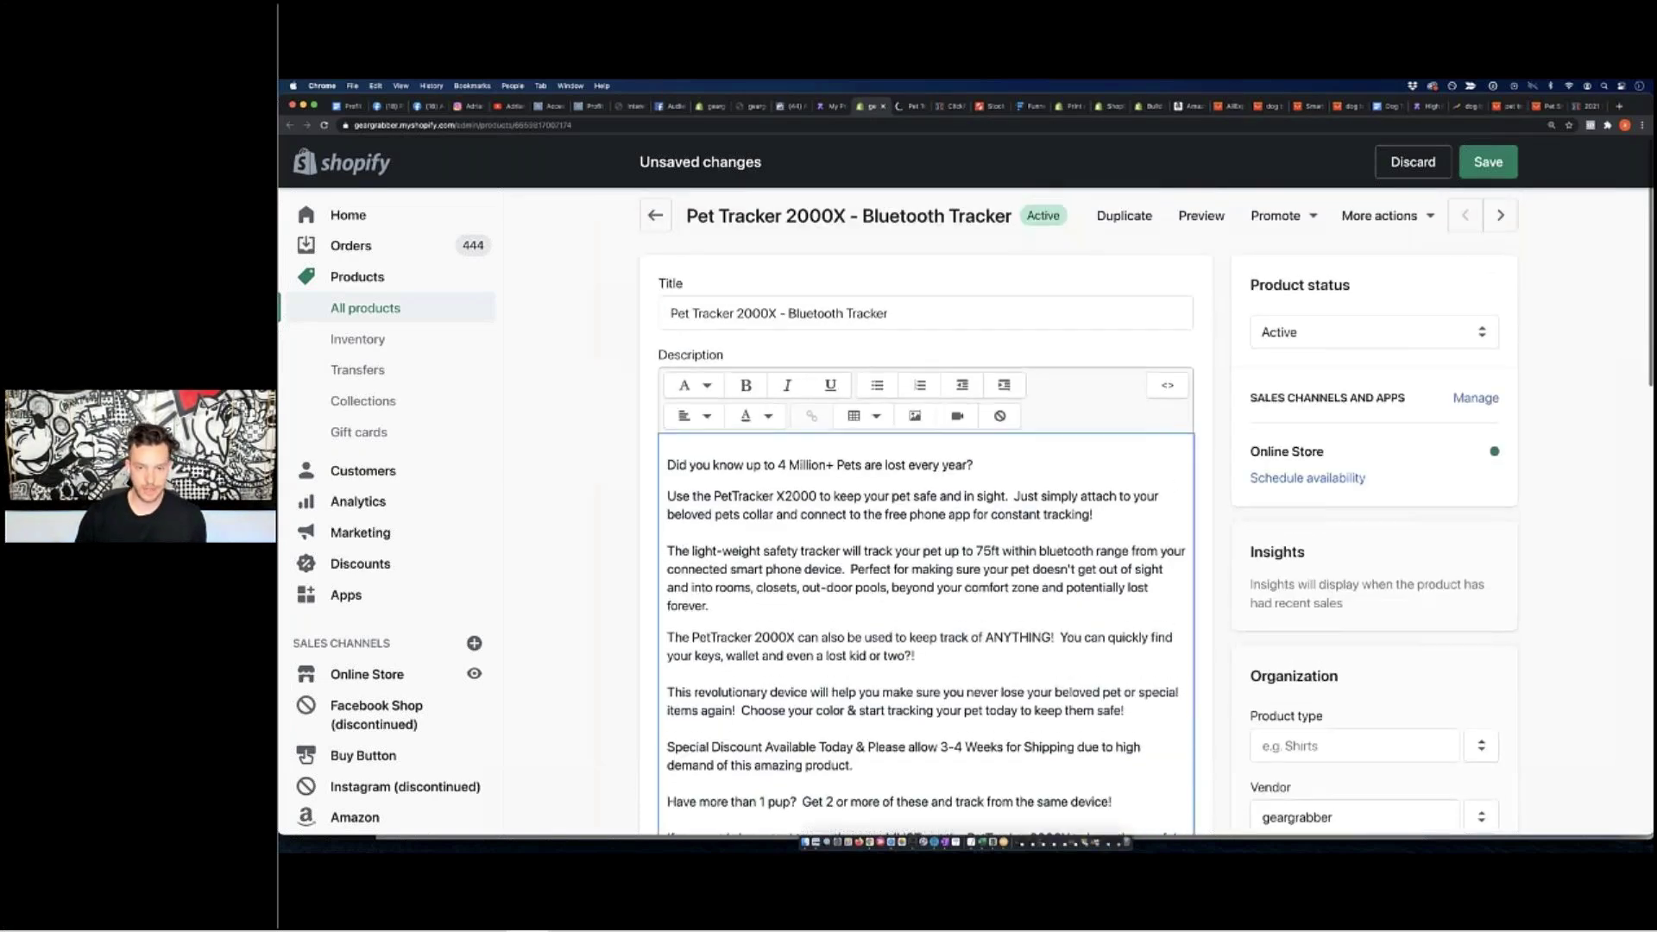
scroll(654, 676, "down", 10)
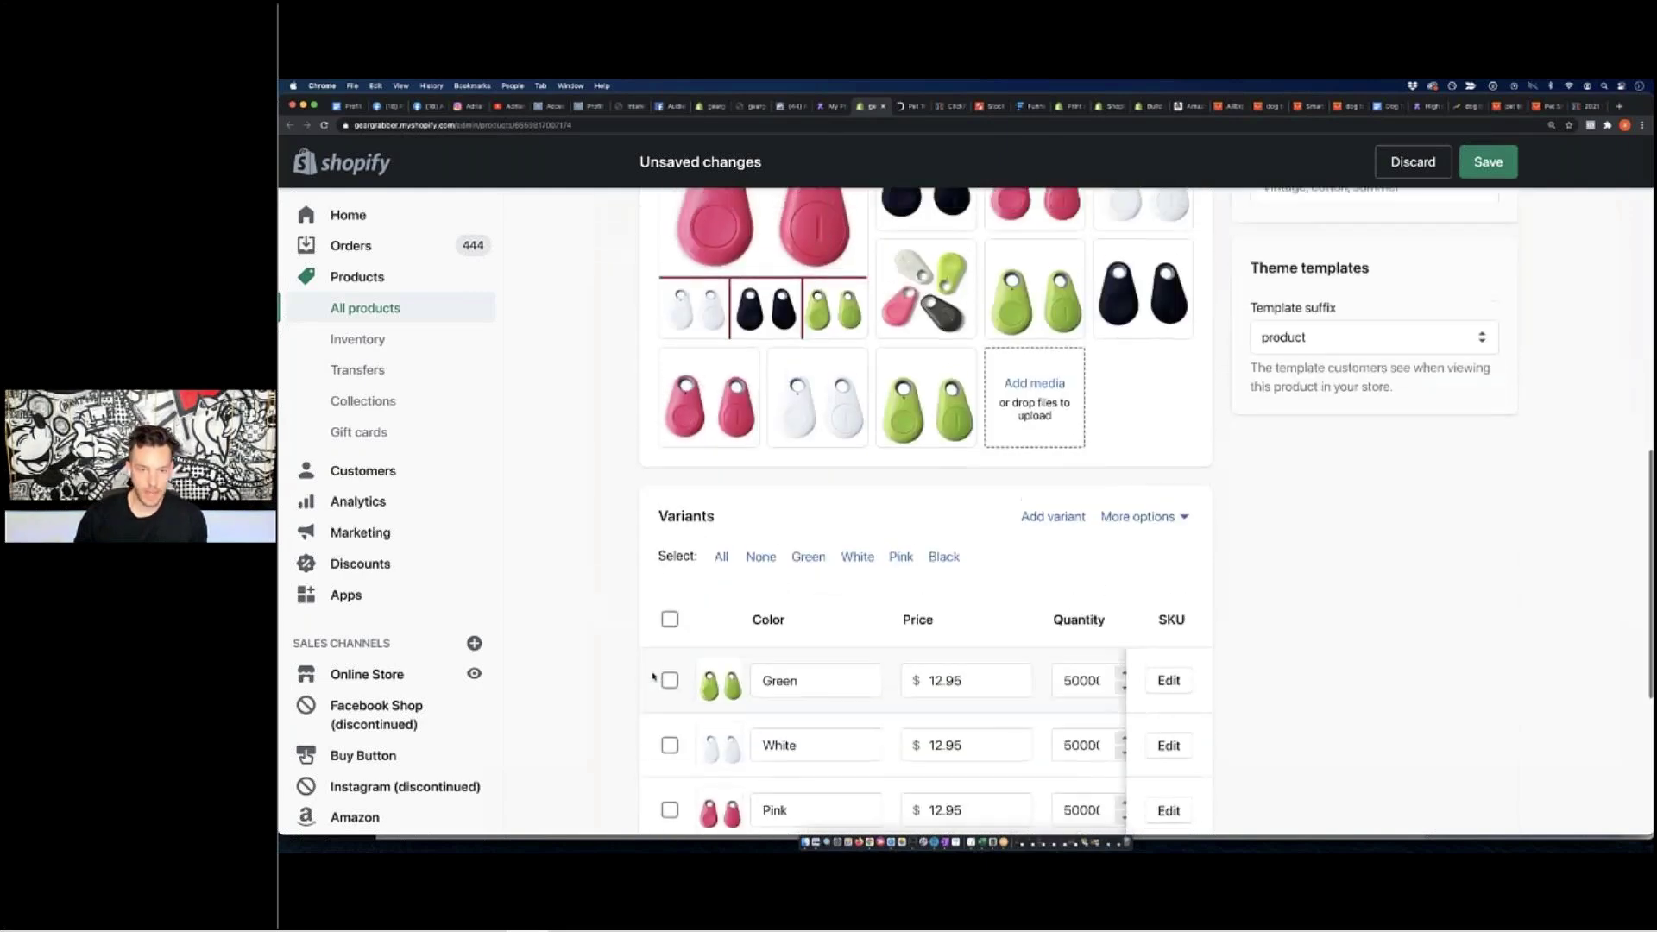
scroll(653, 676, "up", 3)
scroll(654, 676, "up", 7)
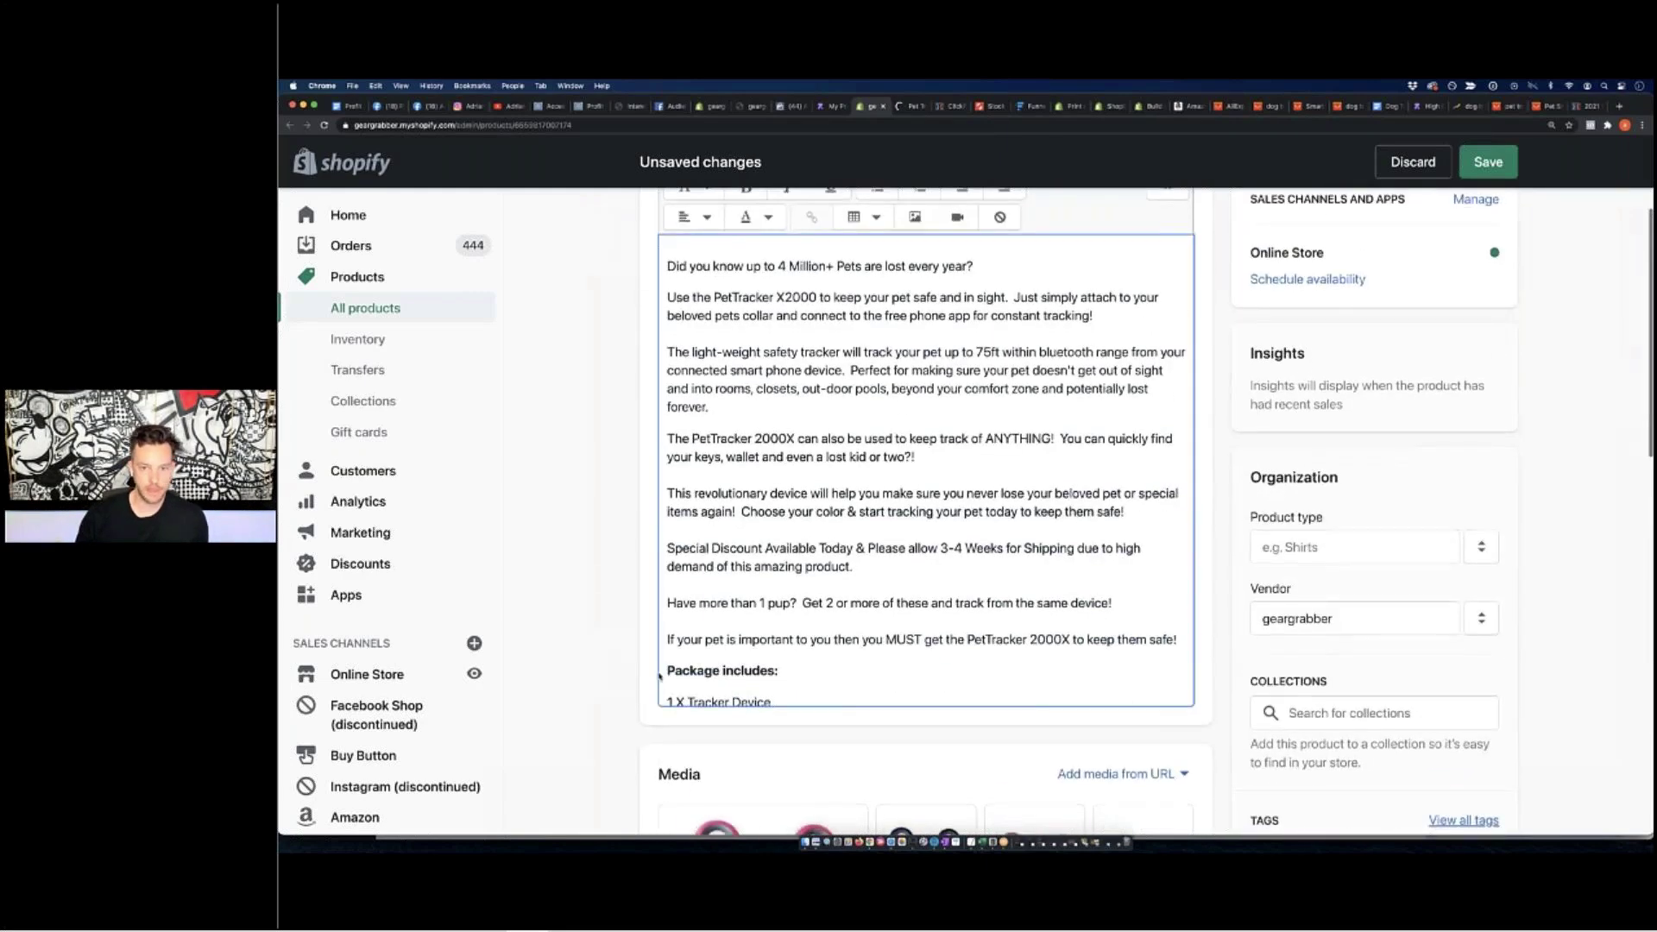
scroll(922, 492, "up", 1)
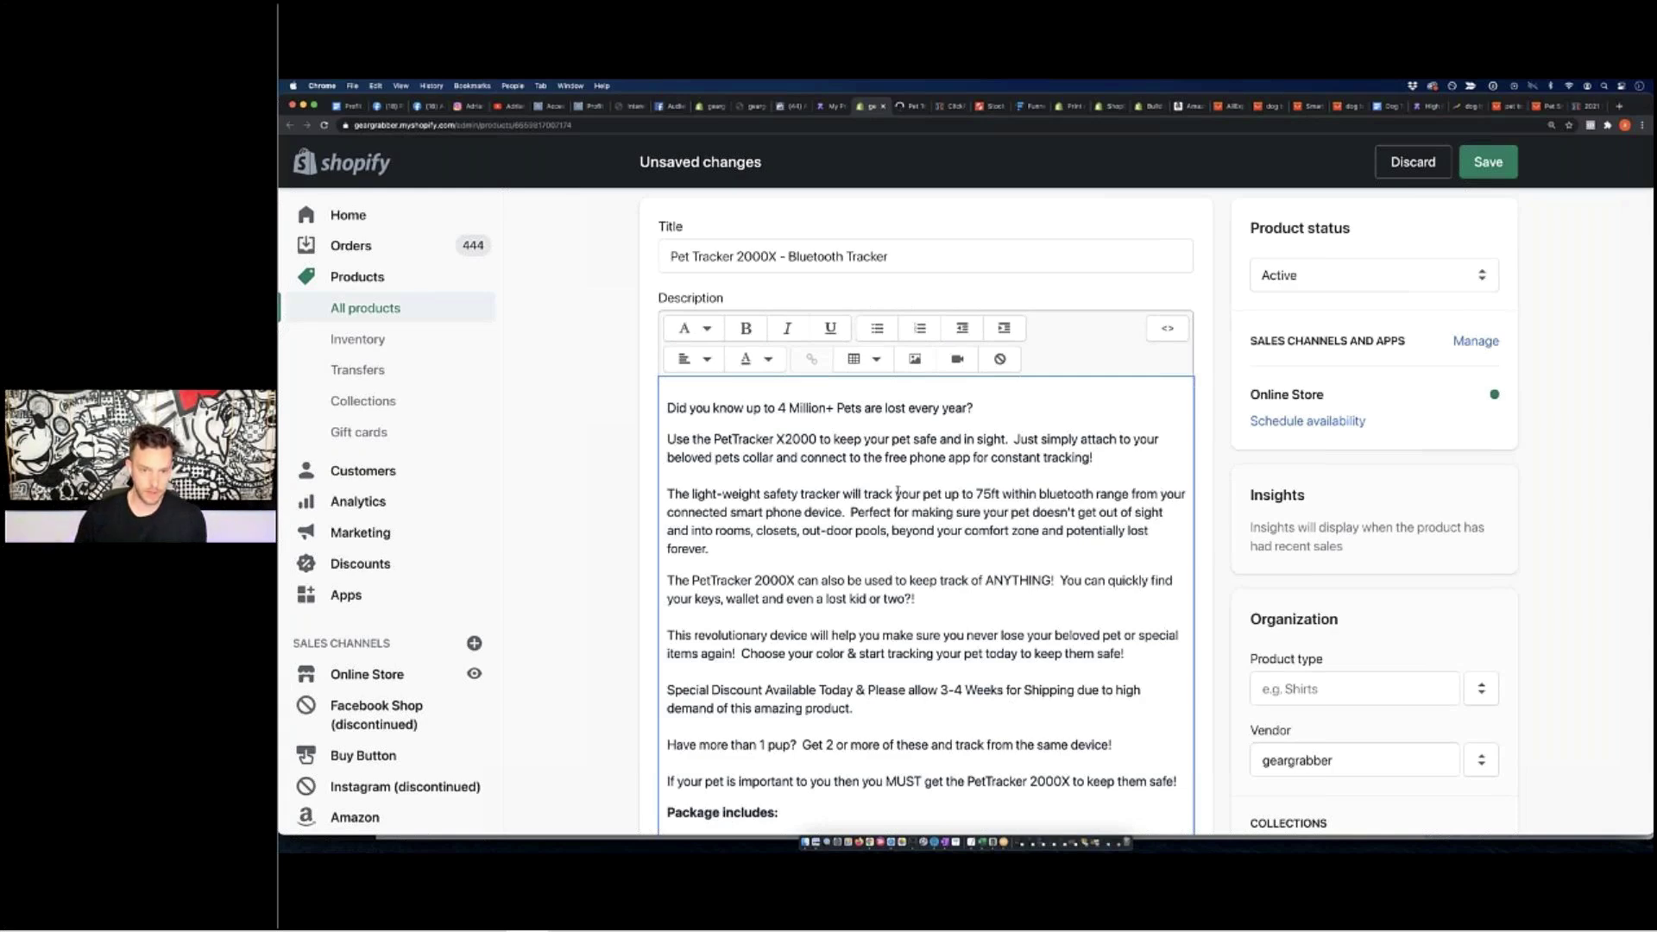
left_click_drag(865, 495, 999, 494)
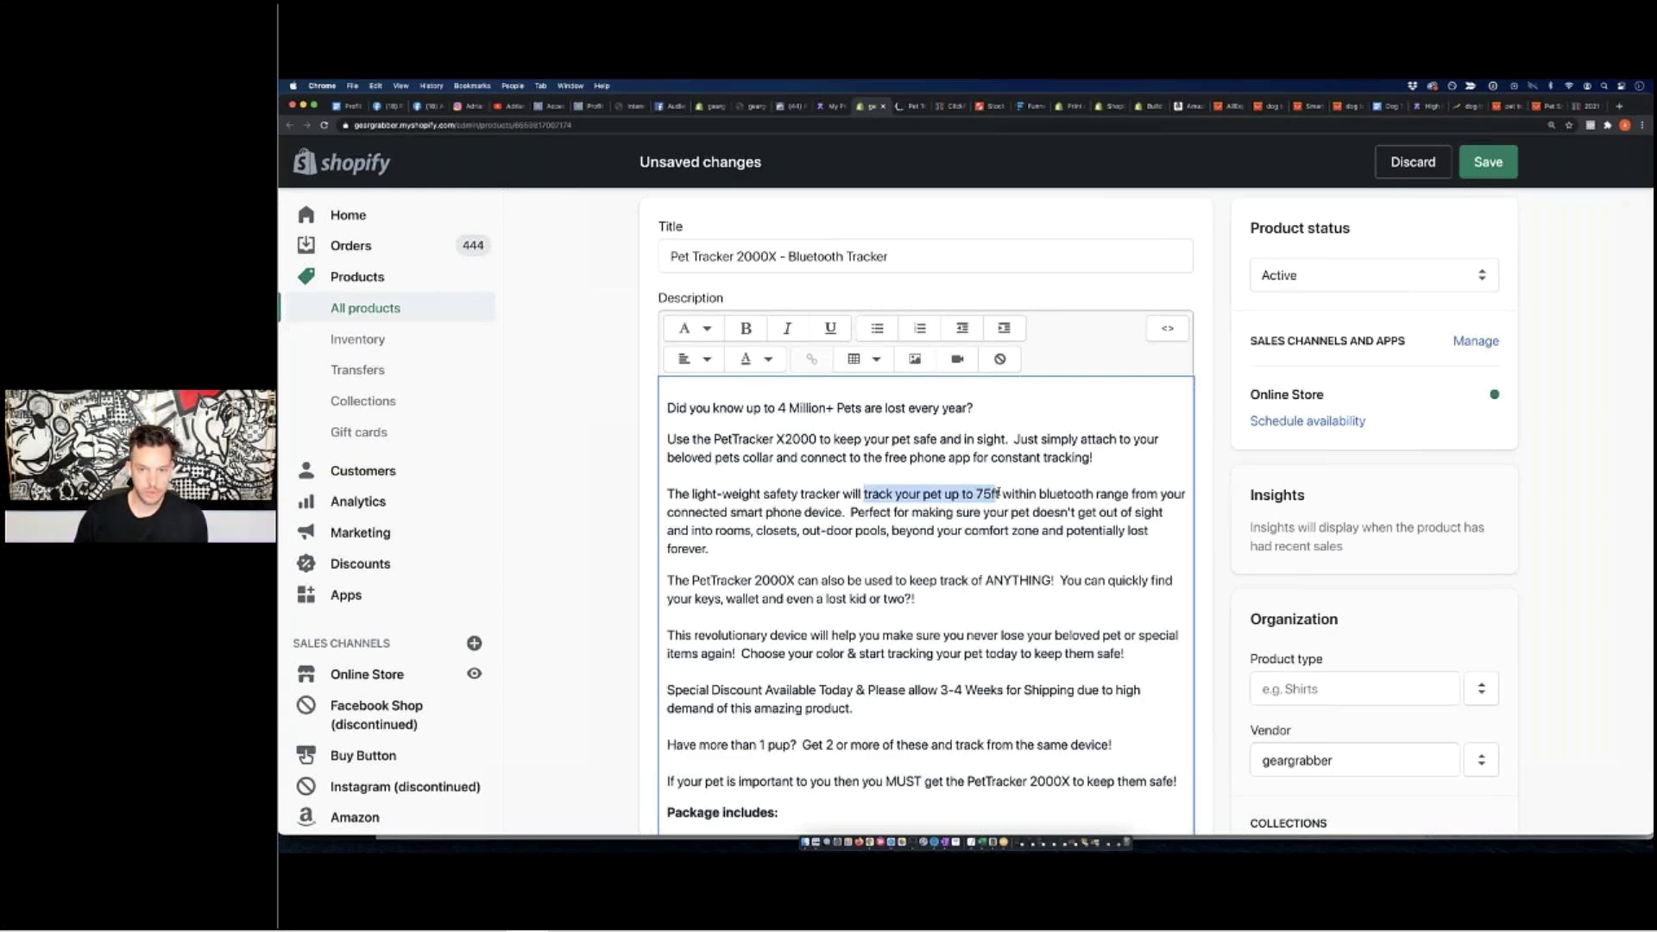
left_click(1078, 494)
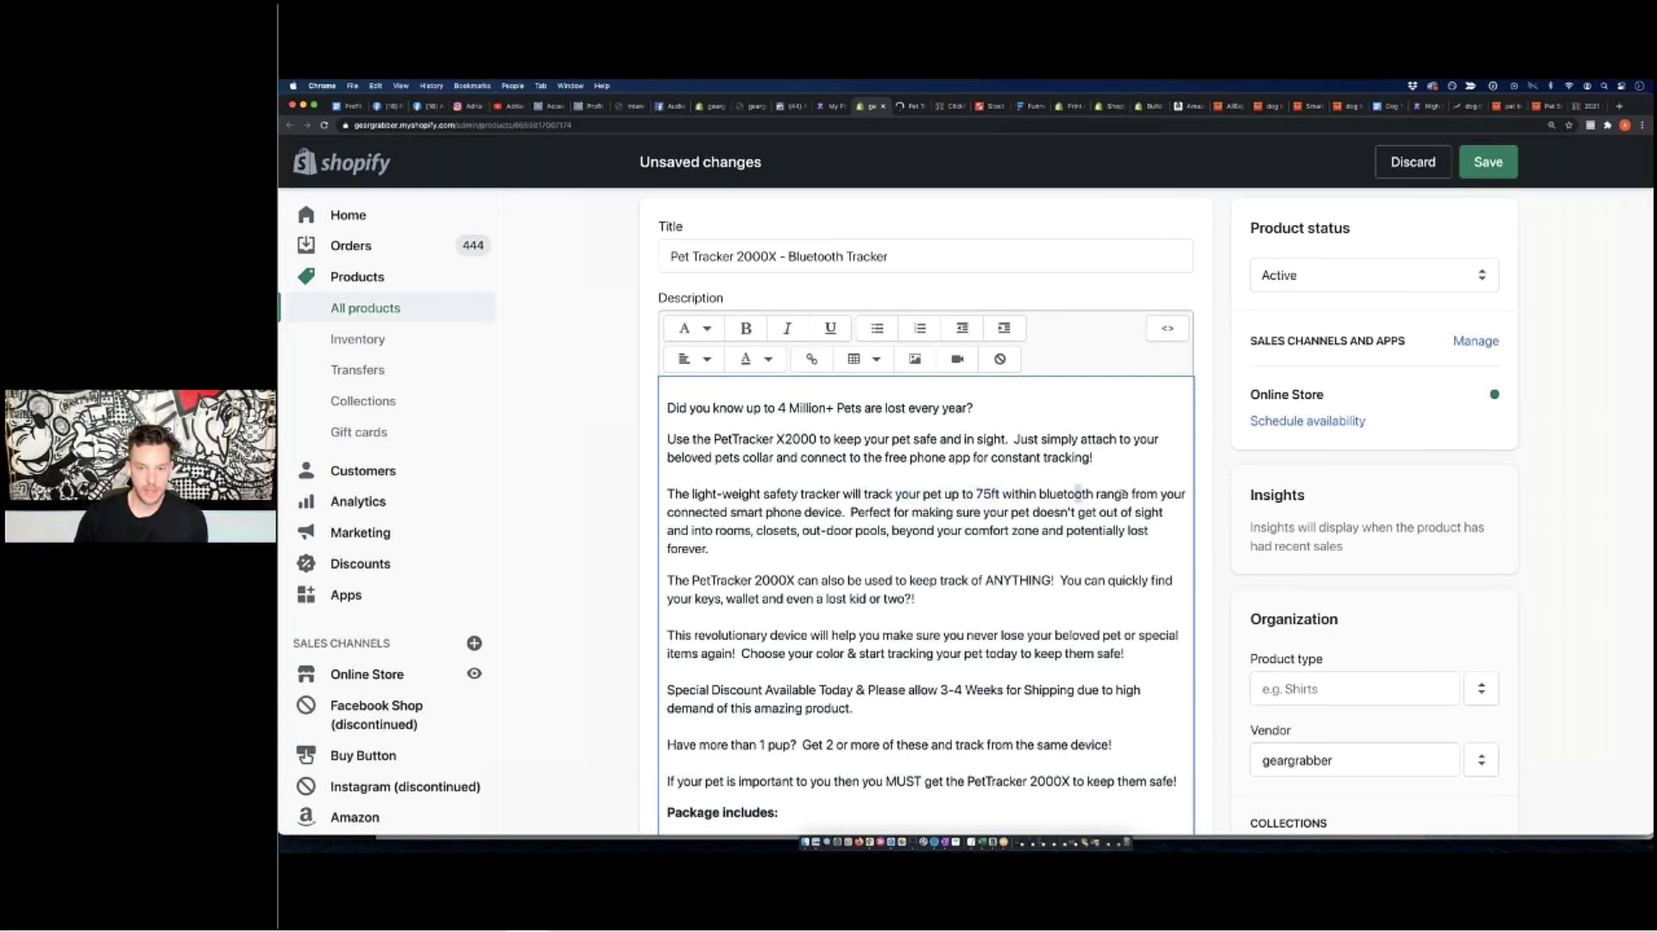
left_click_drag(1128, 493, 865, 494)
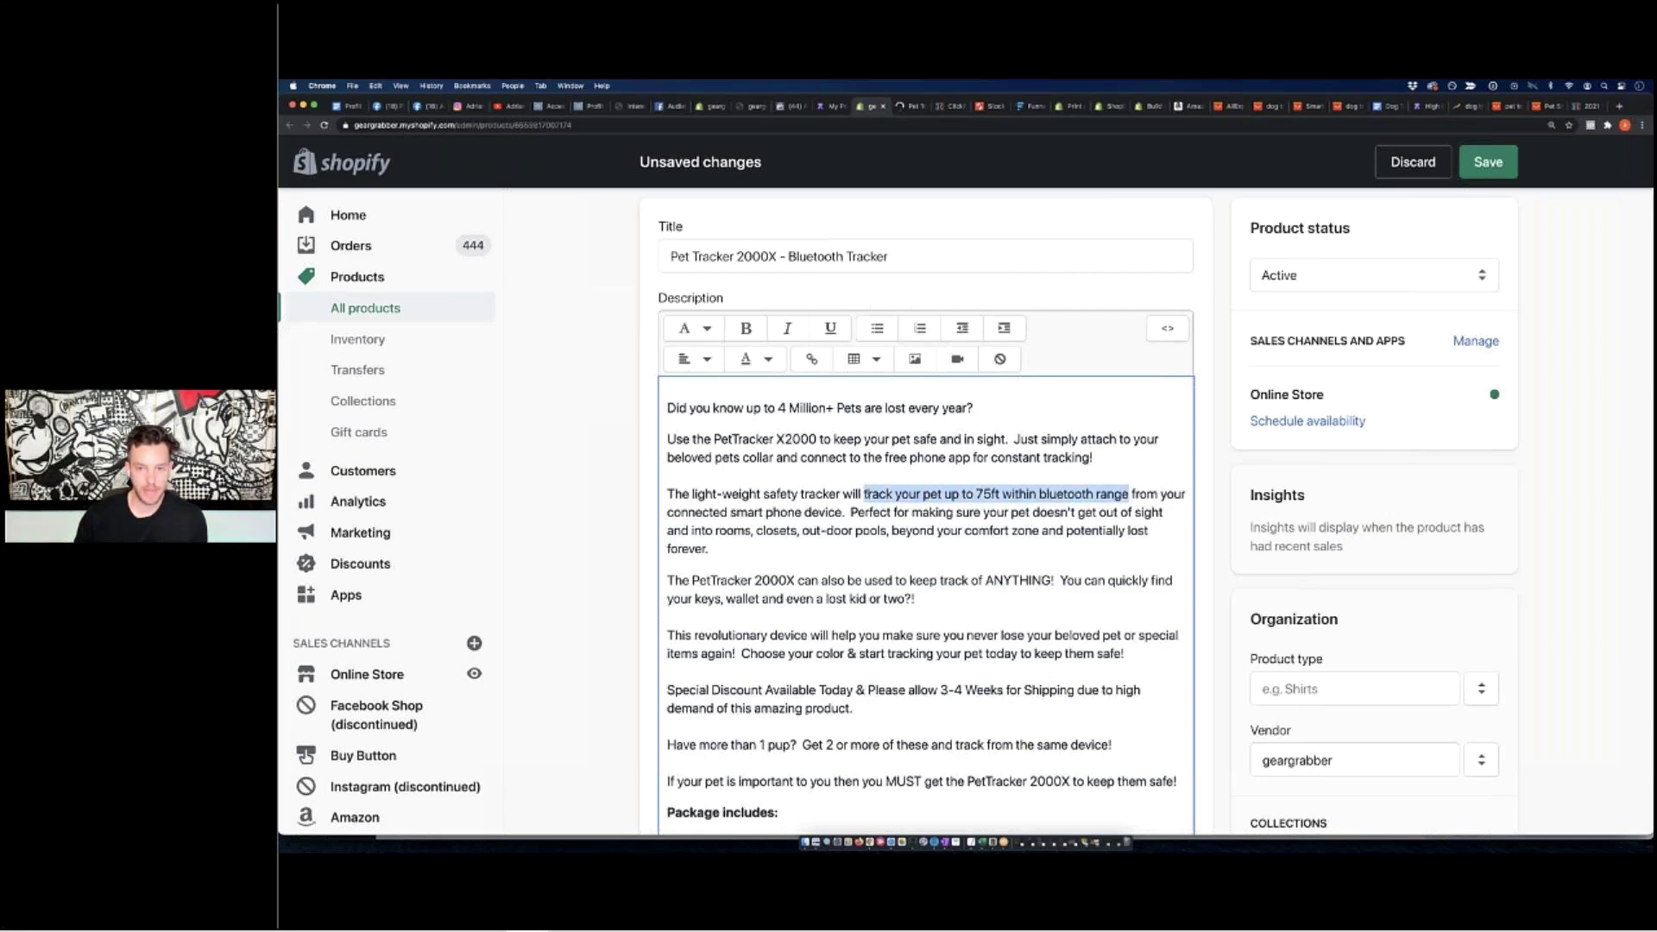
left_click(745, 328)
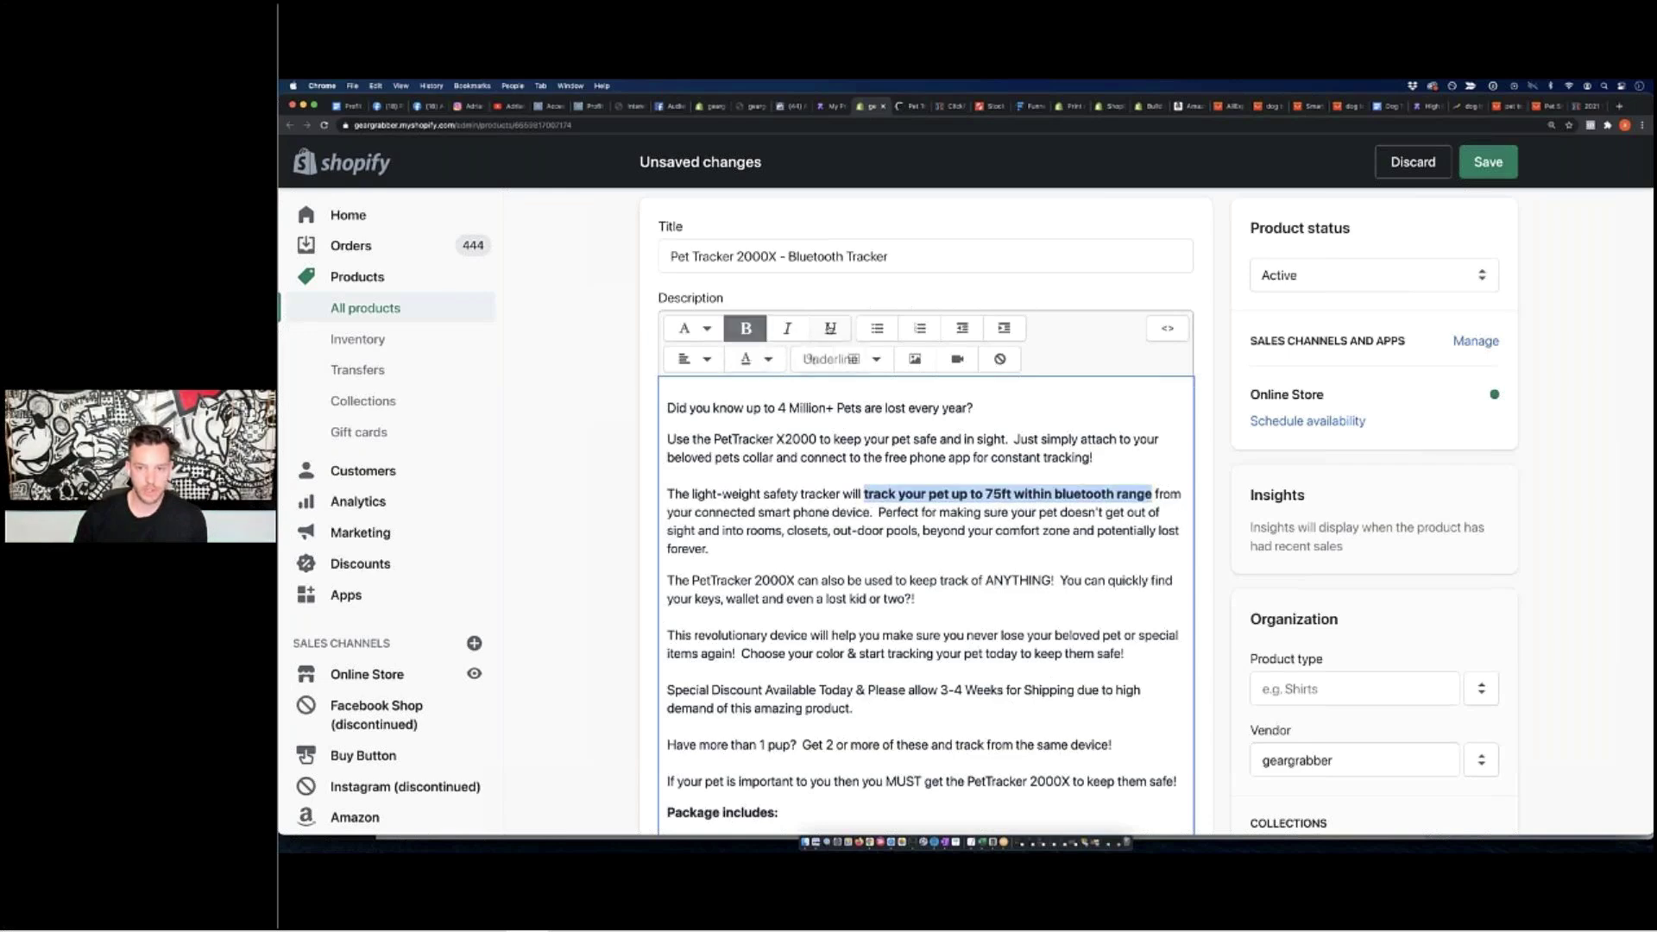
left_click(830, 328)
left_click(1029, 547)
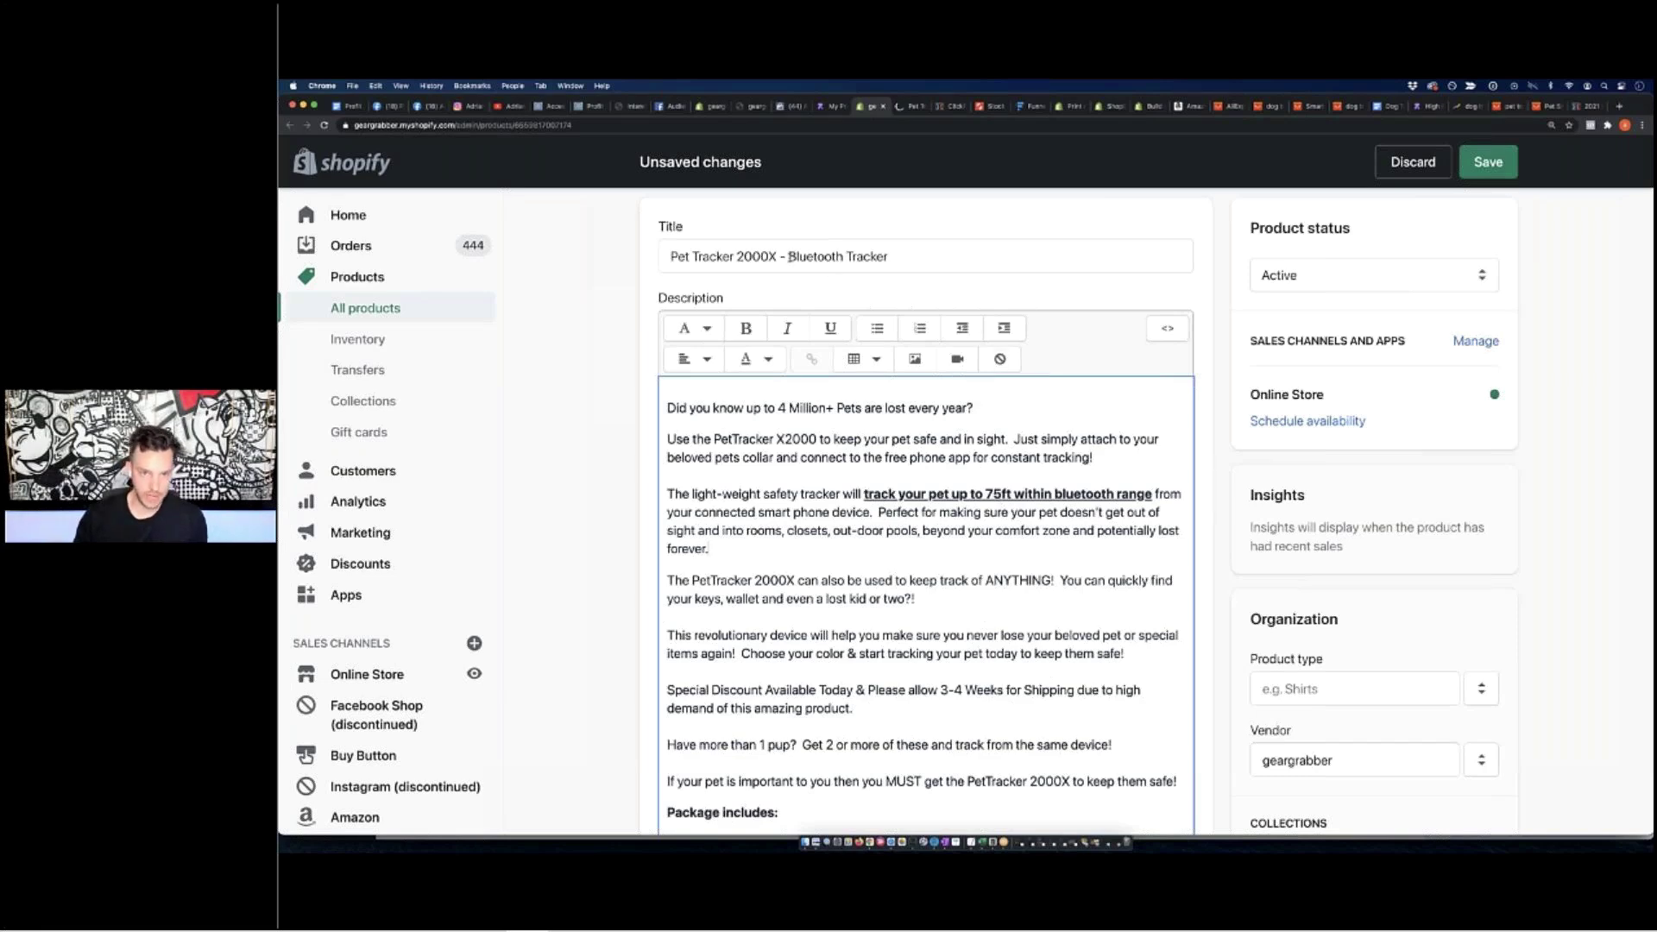
Review the title, description and variants of the product and save its changes
left_click_drag(792, 256, 932, 256)
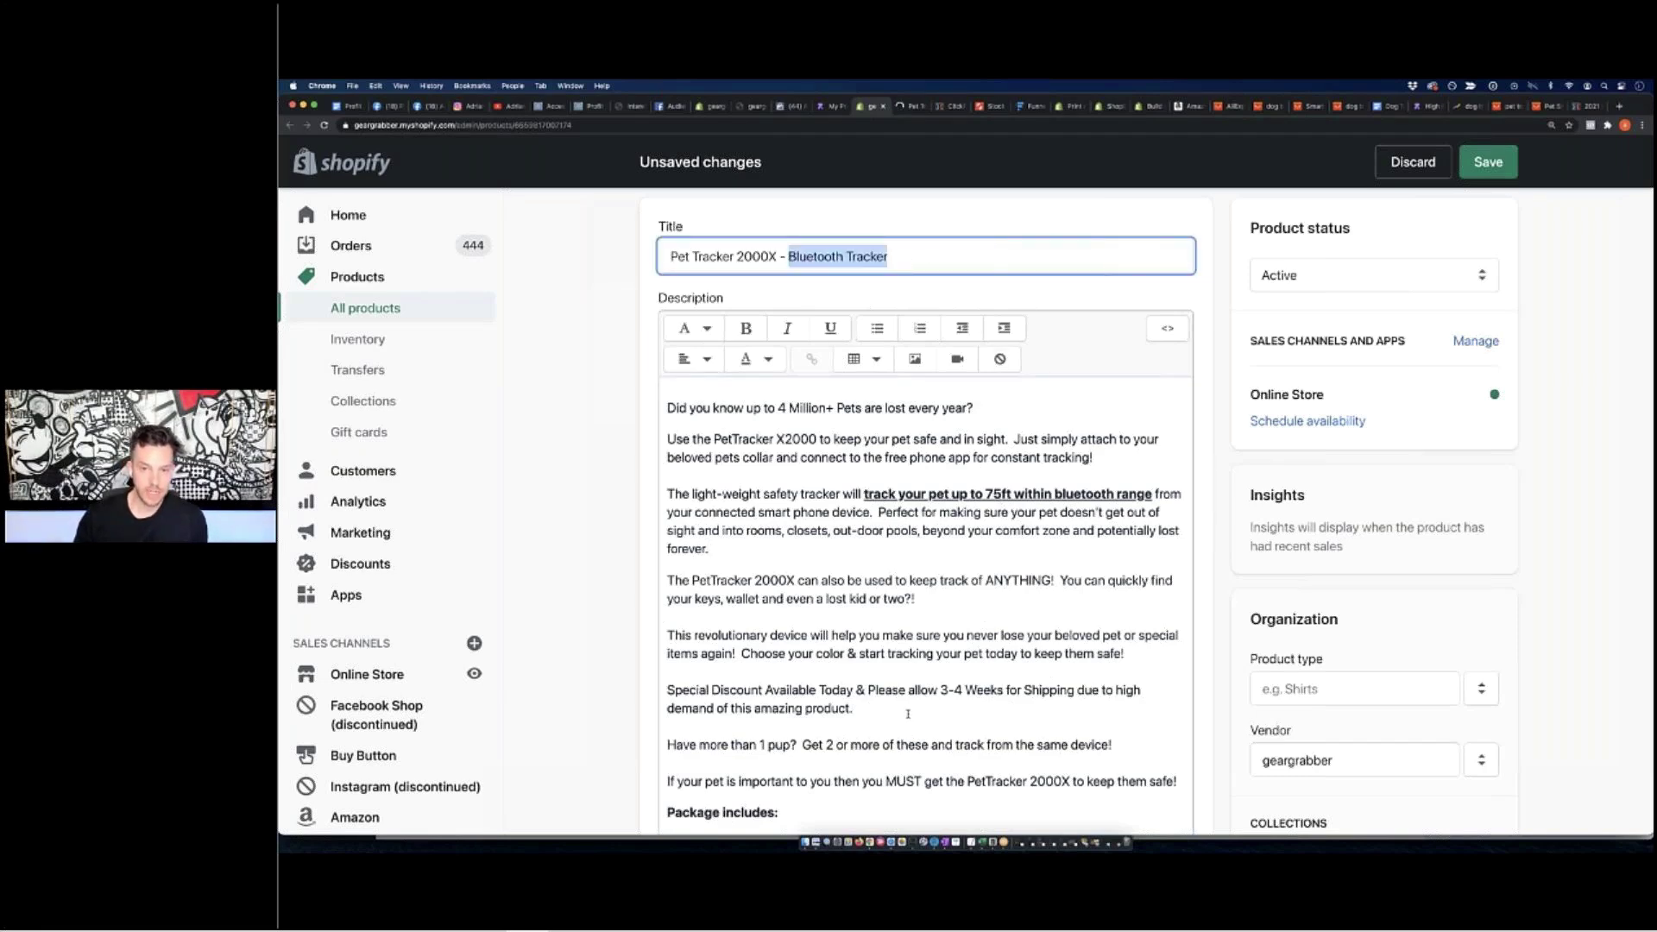
left_click_drag(864, 493, 1152, 494)
left_click(1080, 530)
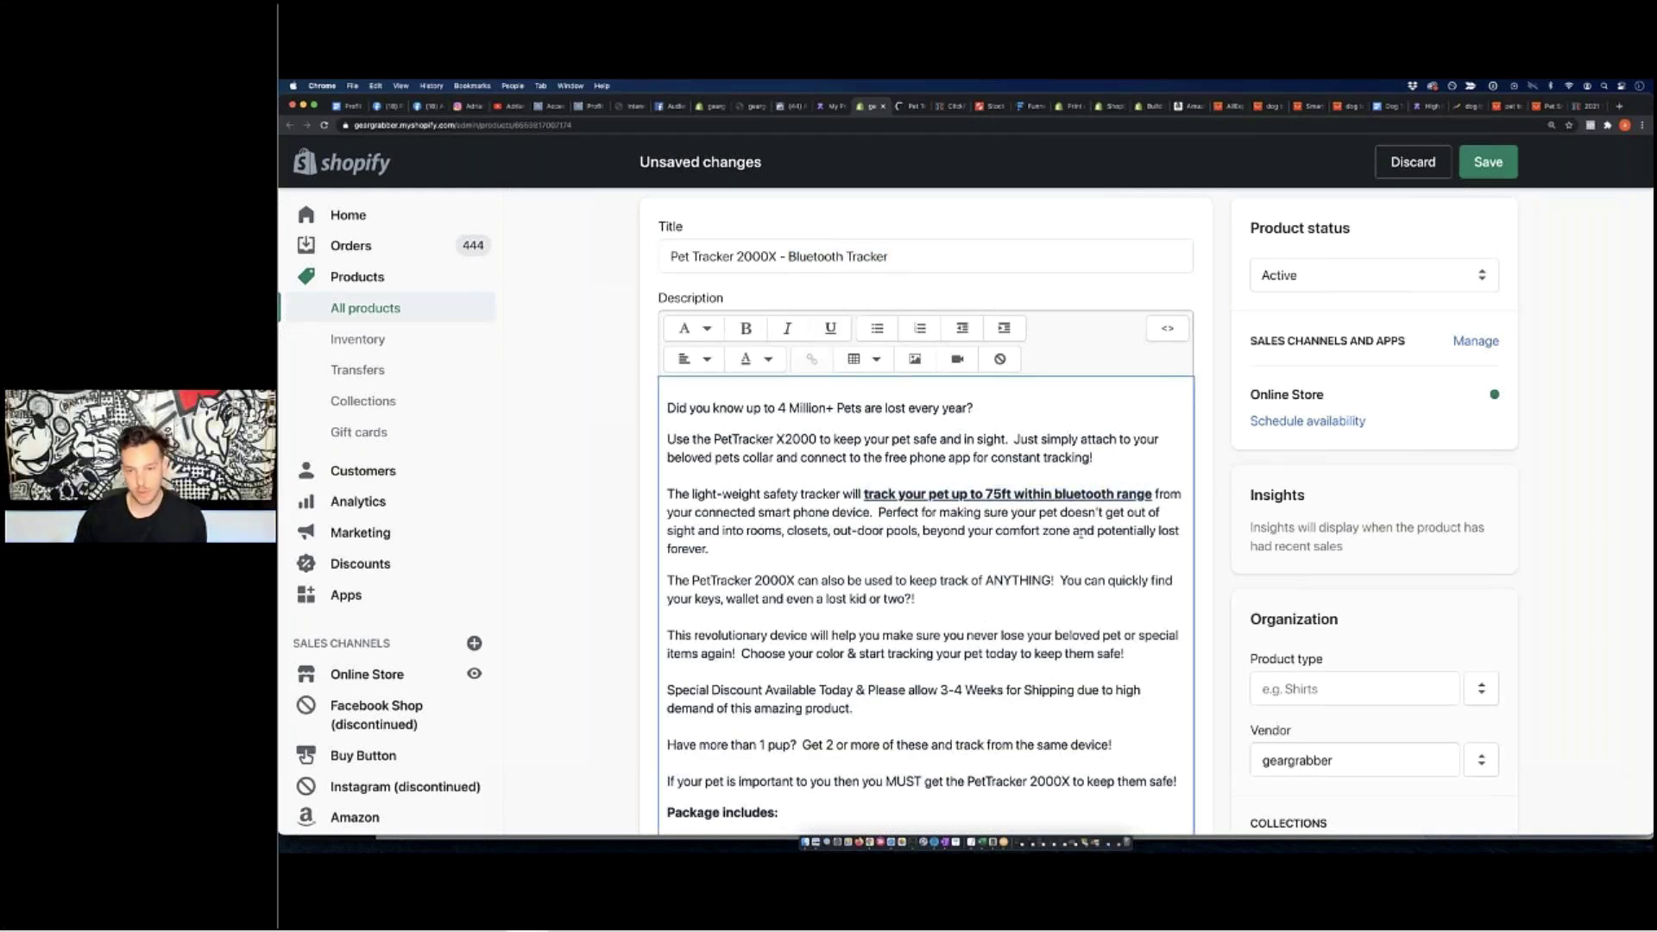
left_click(959, 607)
scroll(959, 607, "down", 10)
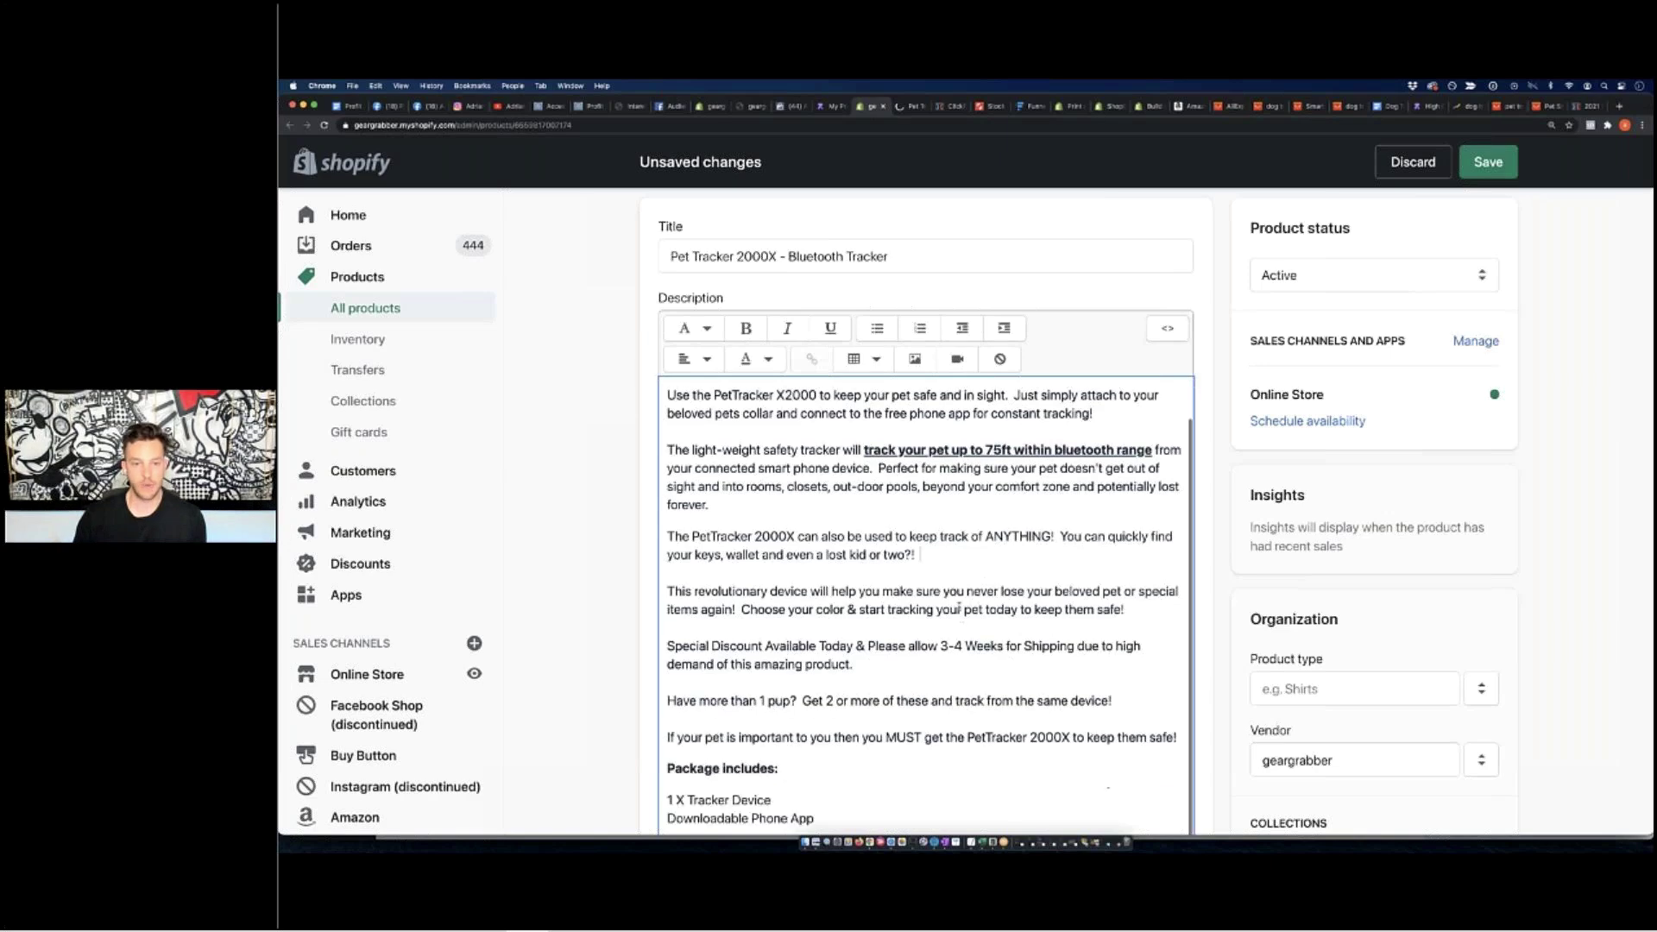
scroll(926, 614, "down", 4)
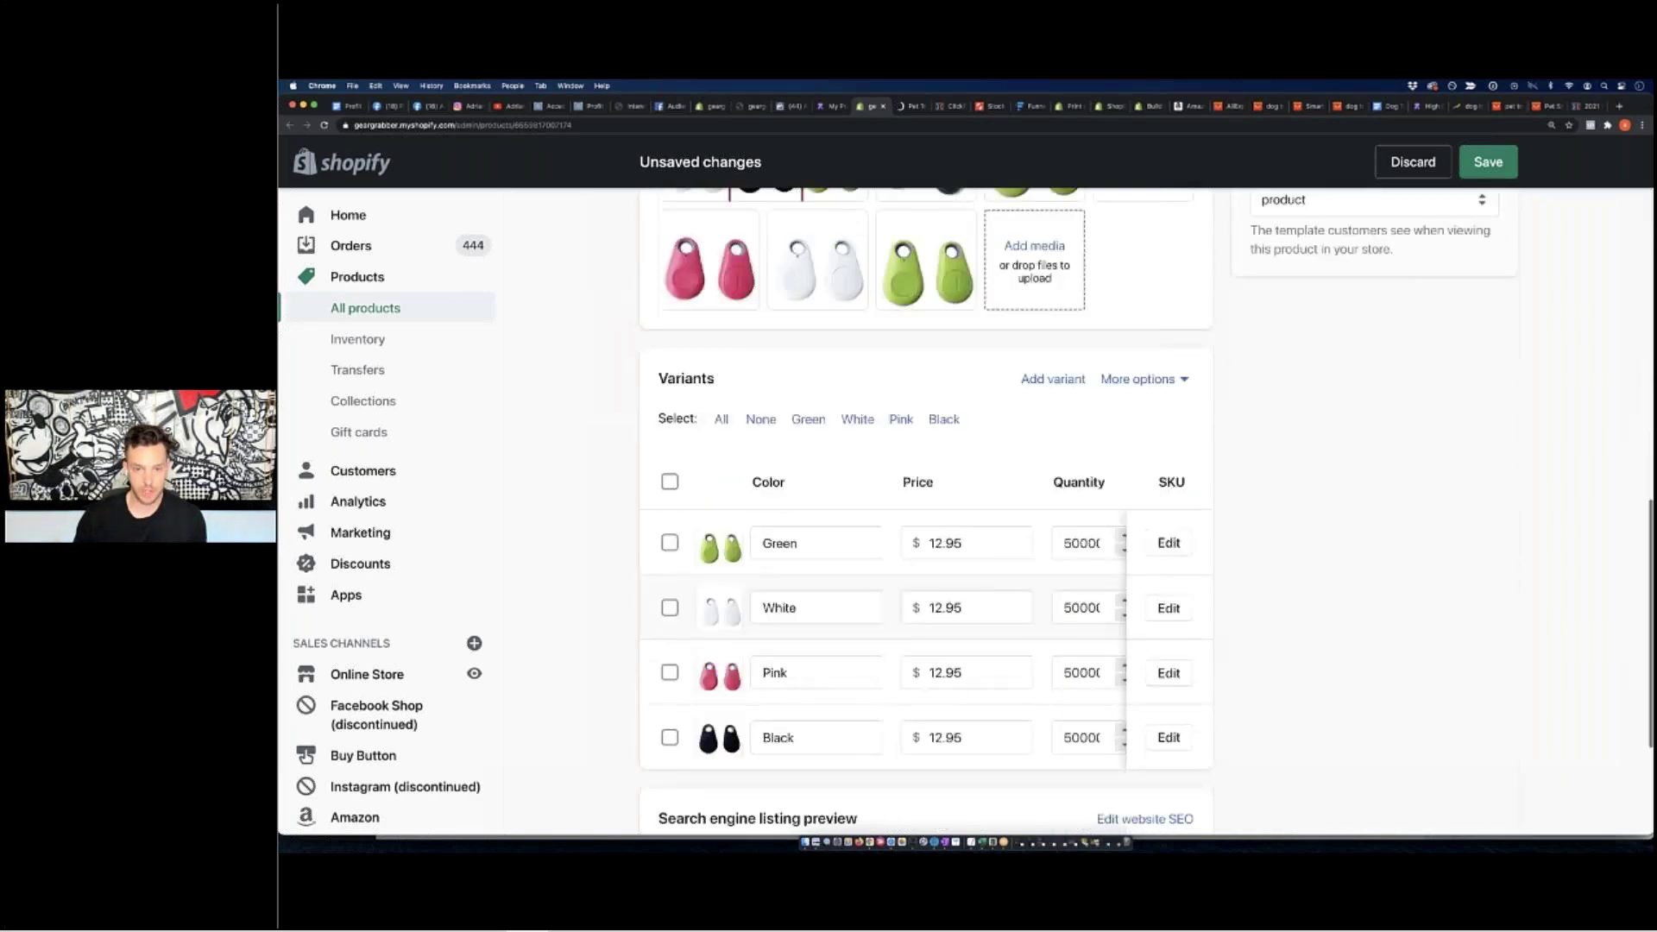
scroll(1036, 561, "up", 10)
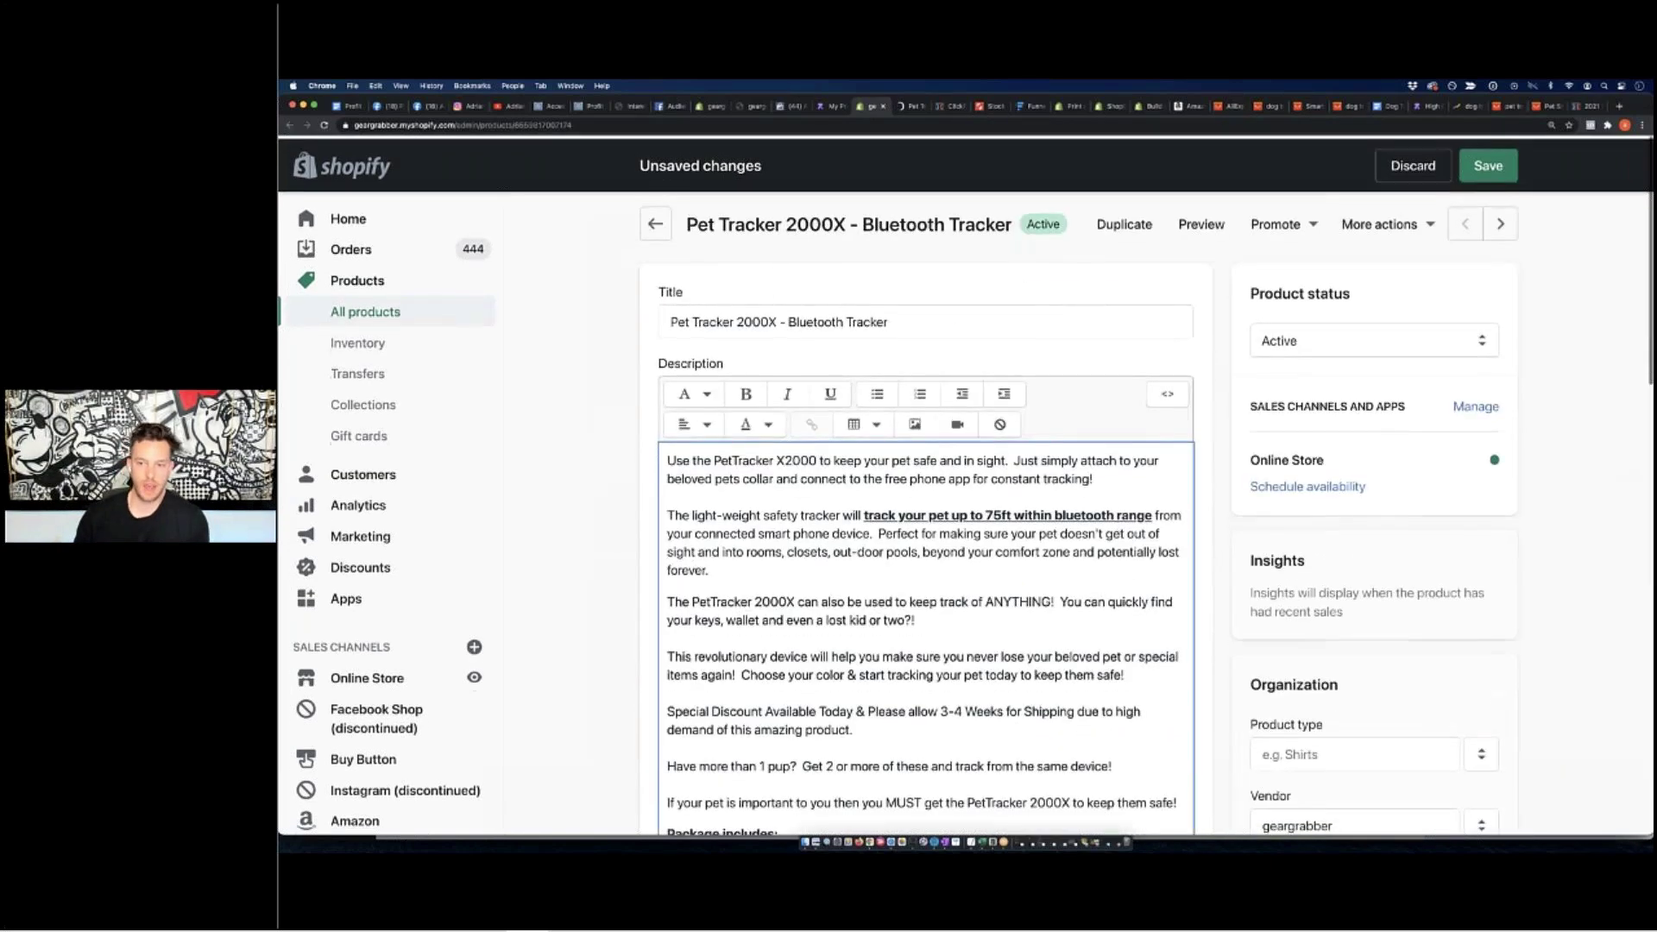
left_click(1488, 162)
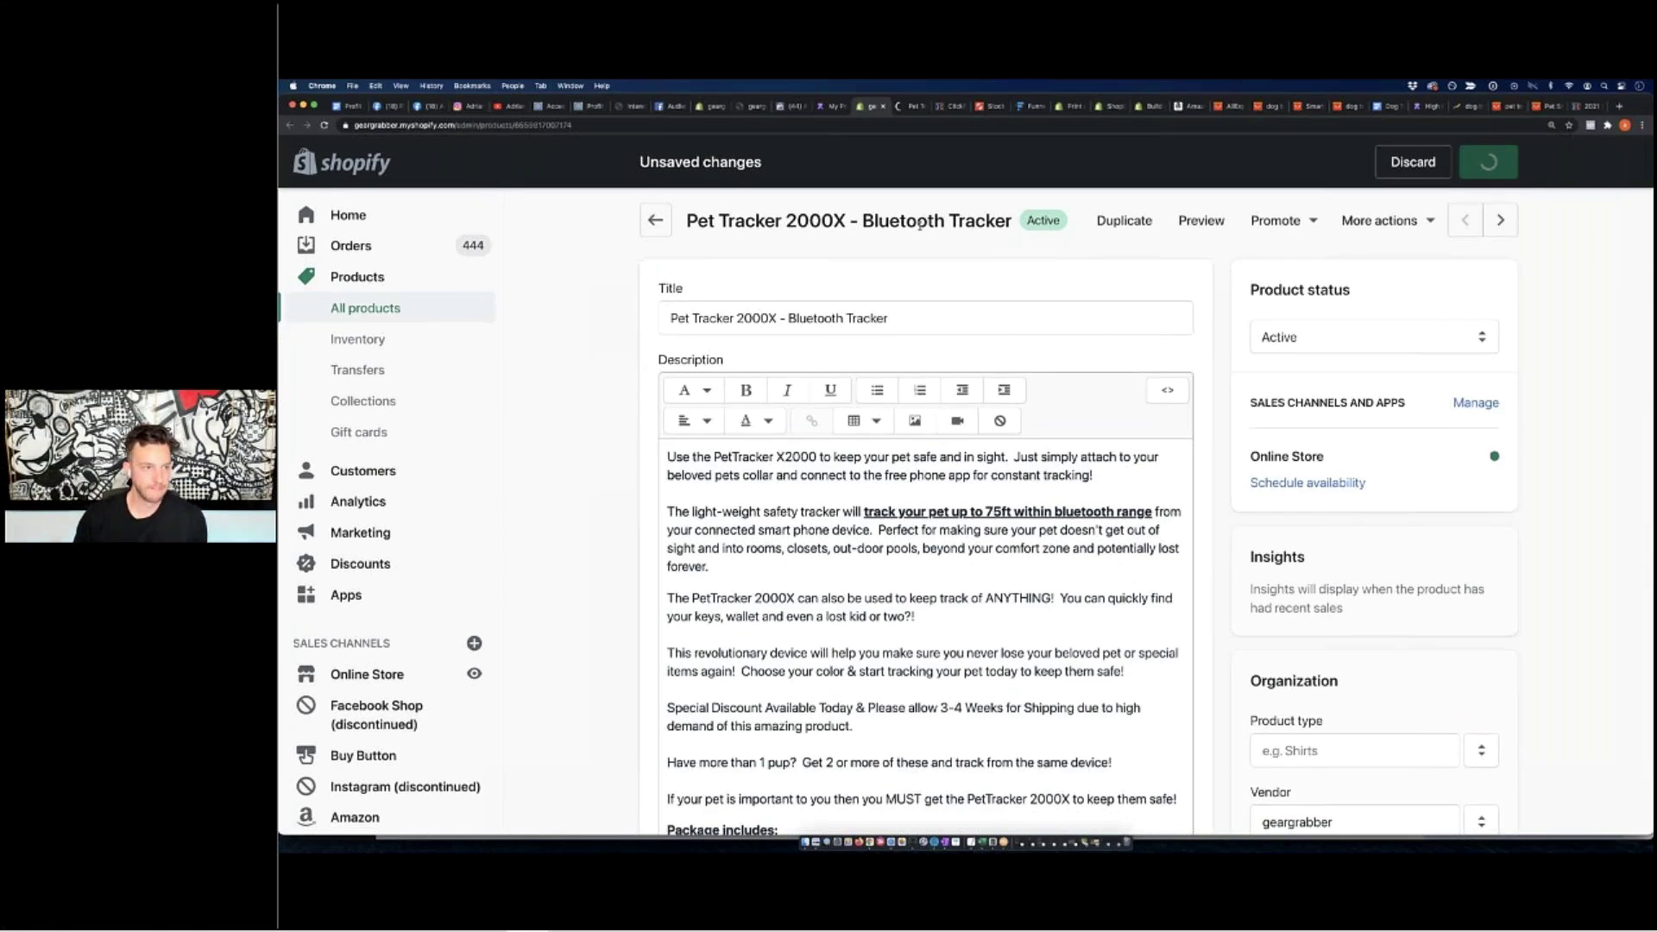
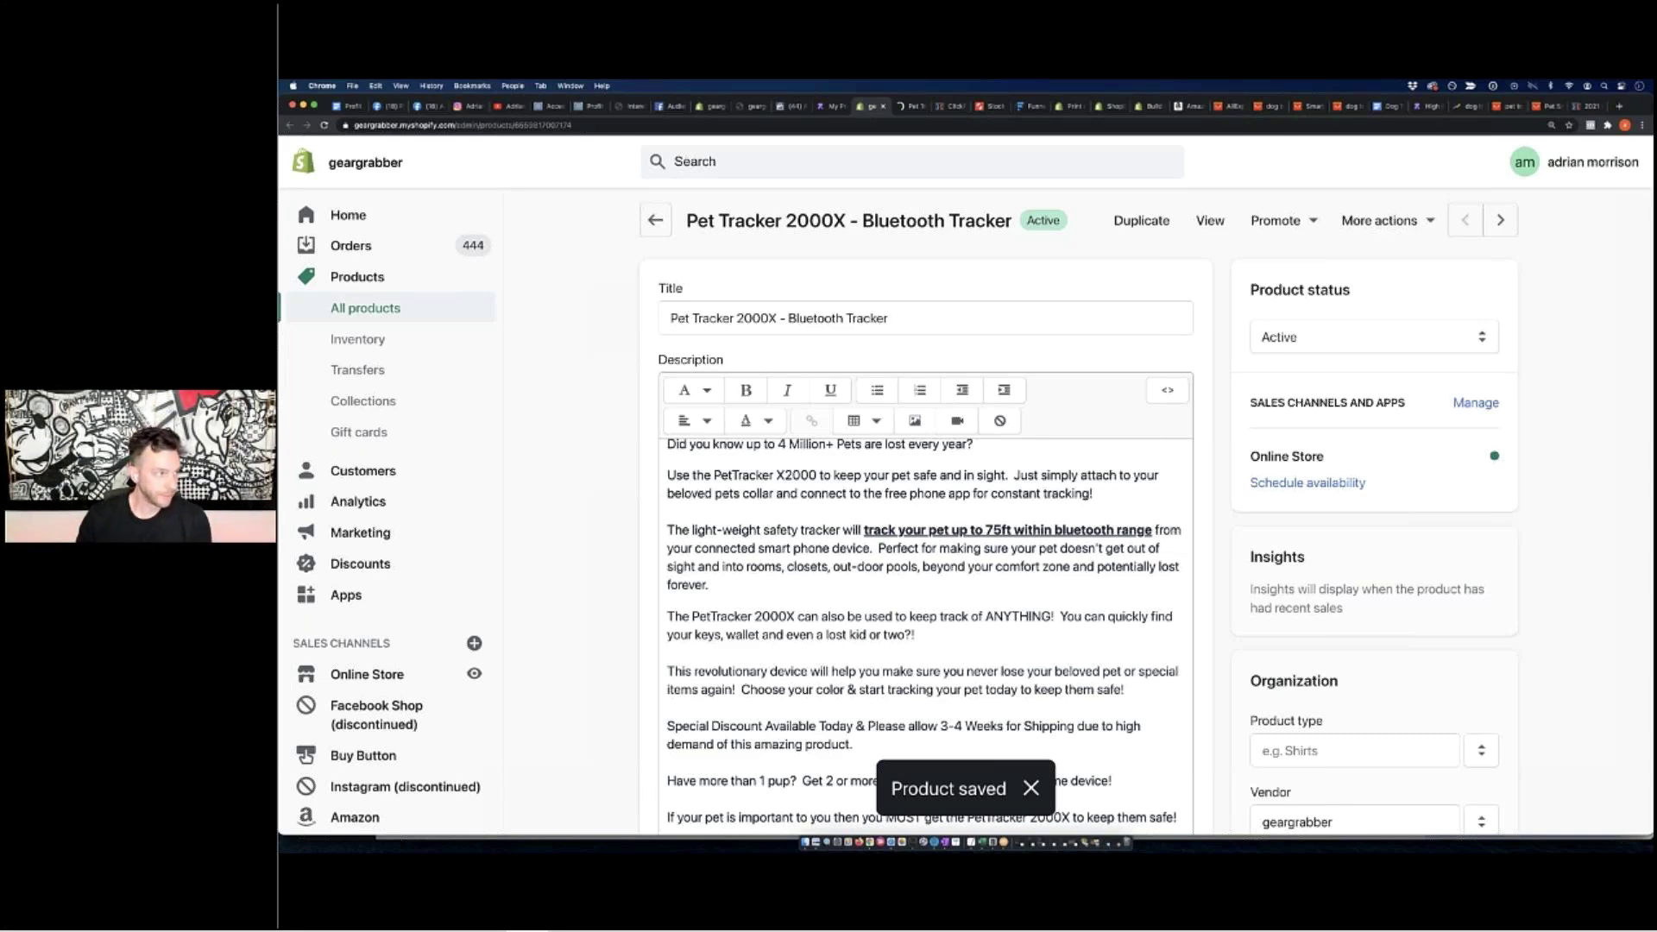
View the product in the online store and examine the order total at its checkout
left_click(1210, 221)
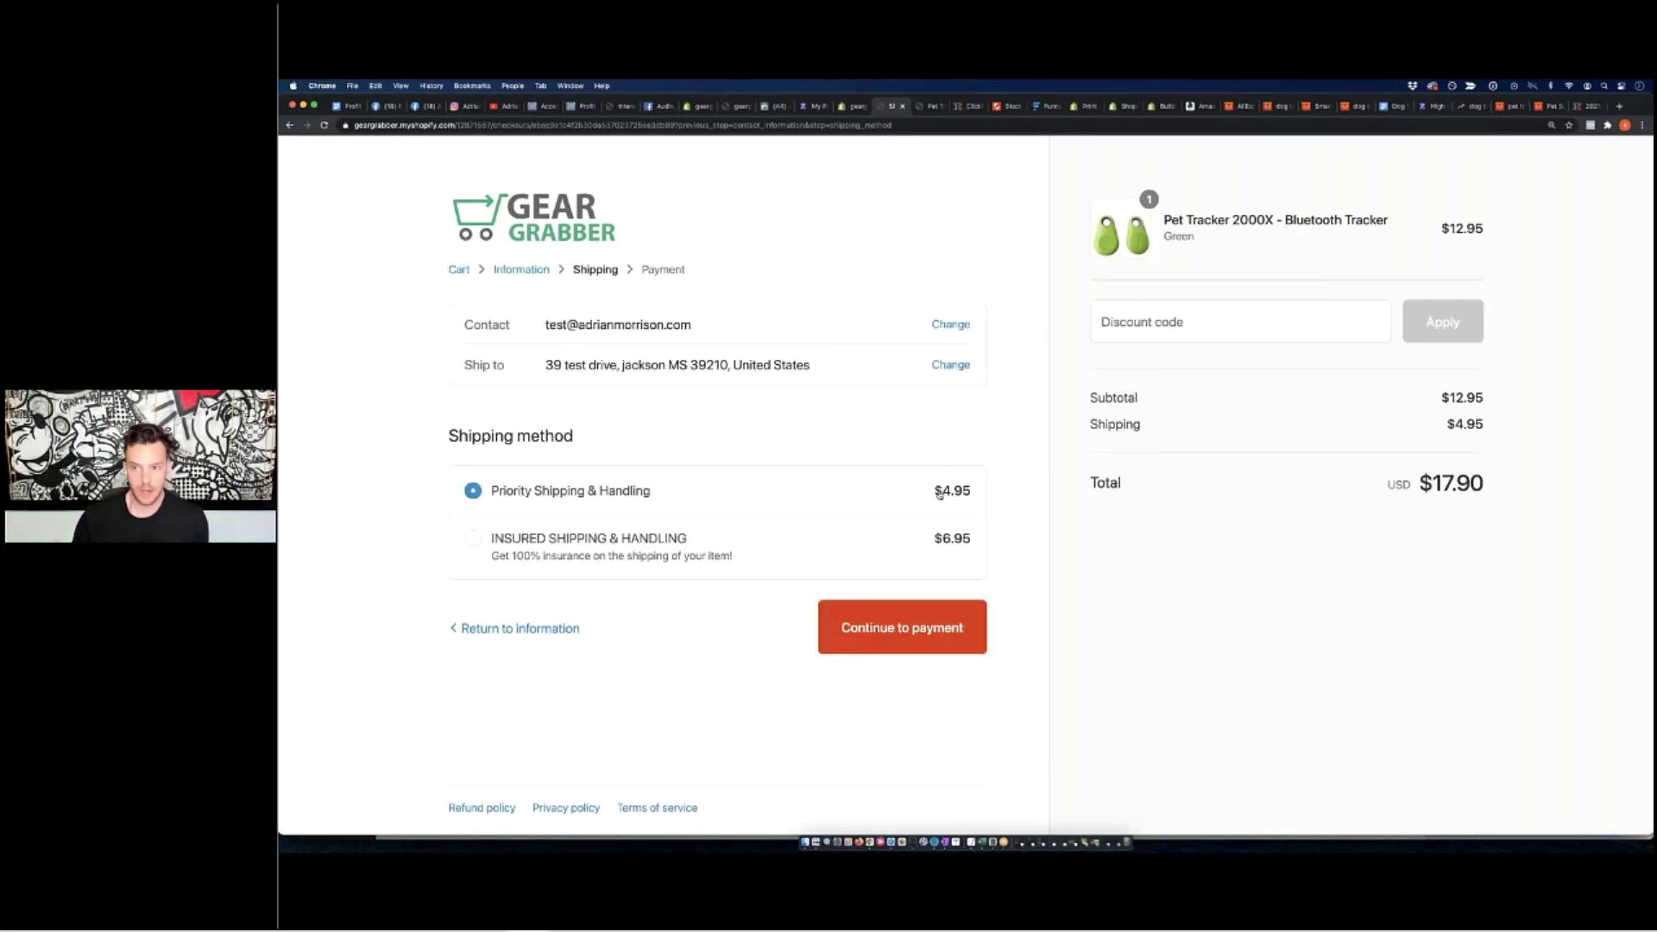
left_click_drag(1420, 483, 1488, 483)
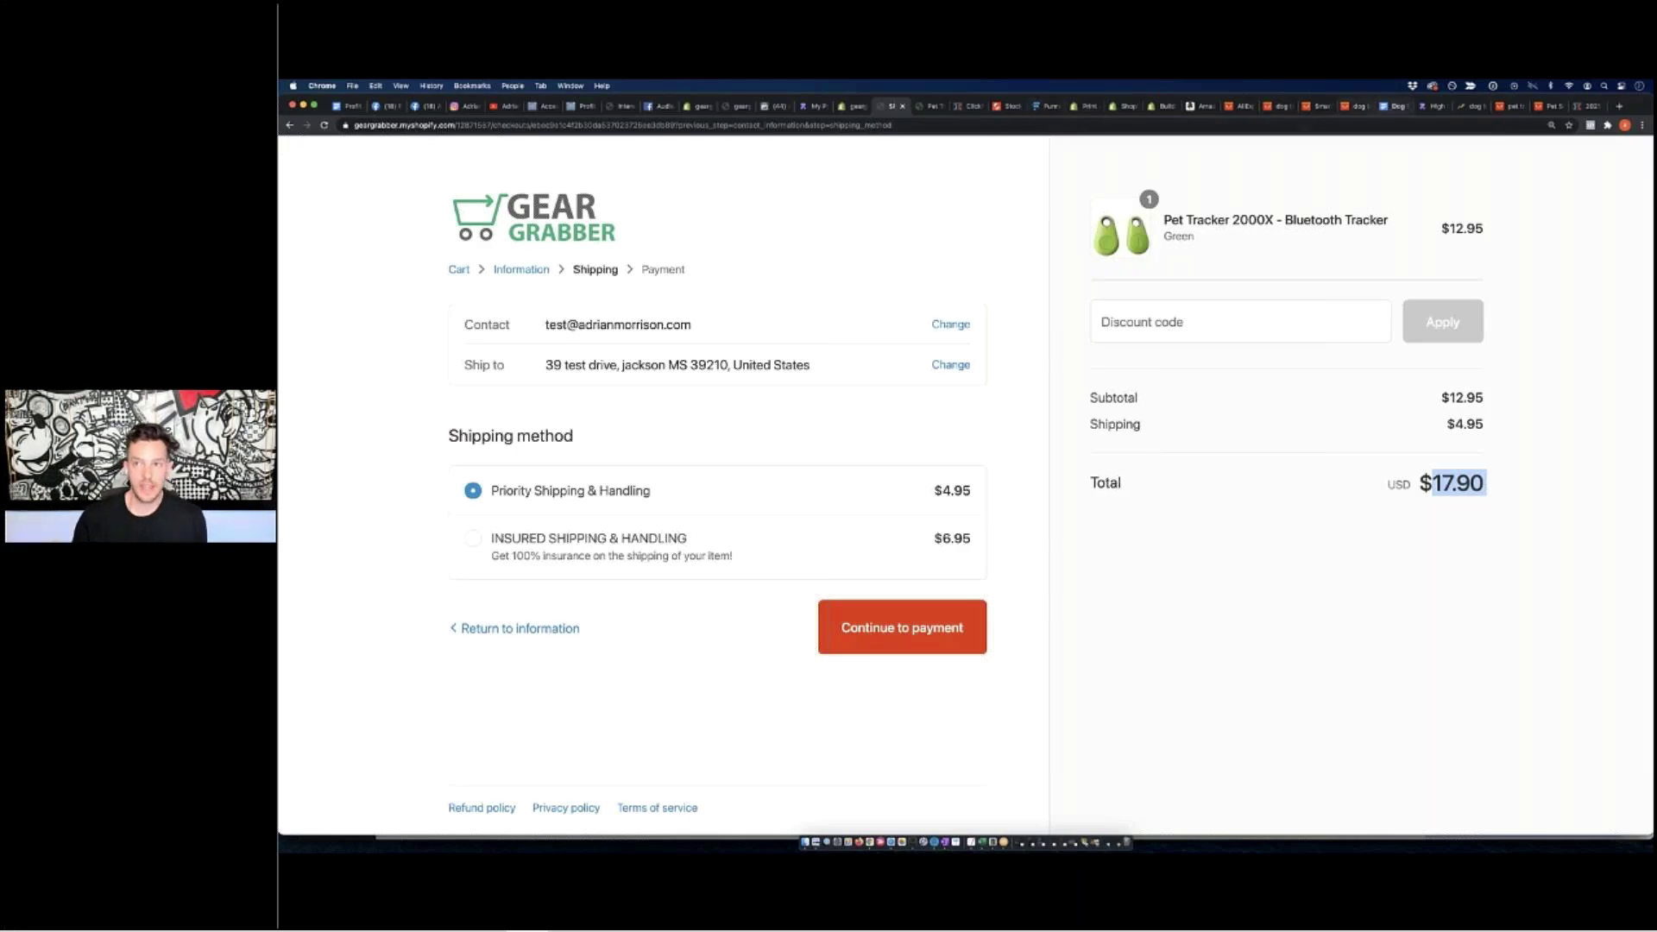
Switch to the Dog Tracker product analysis report in Google Docs and examine the maximum COGS including shipping
left_click(1394, 105)
left_click(735, 512)
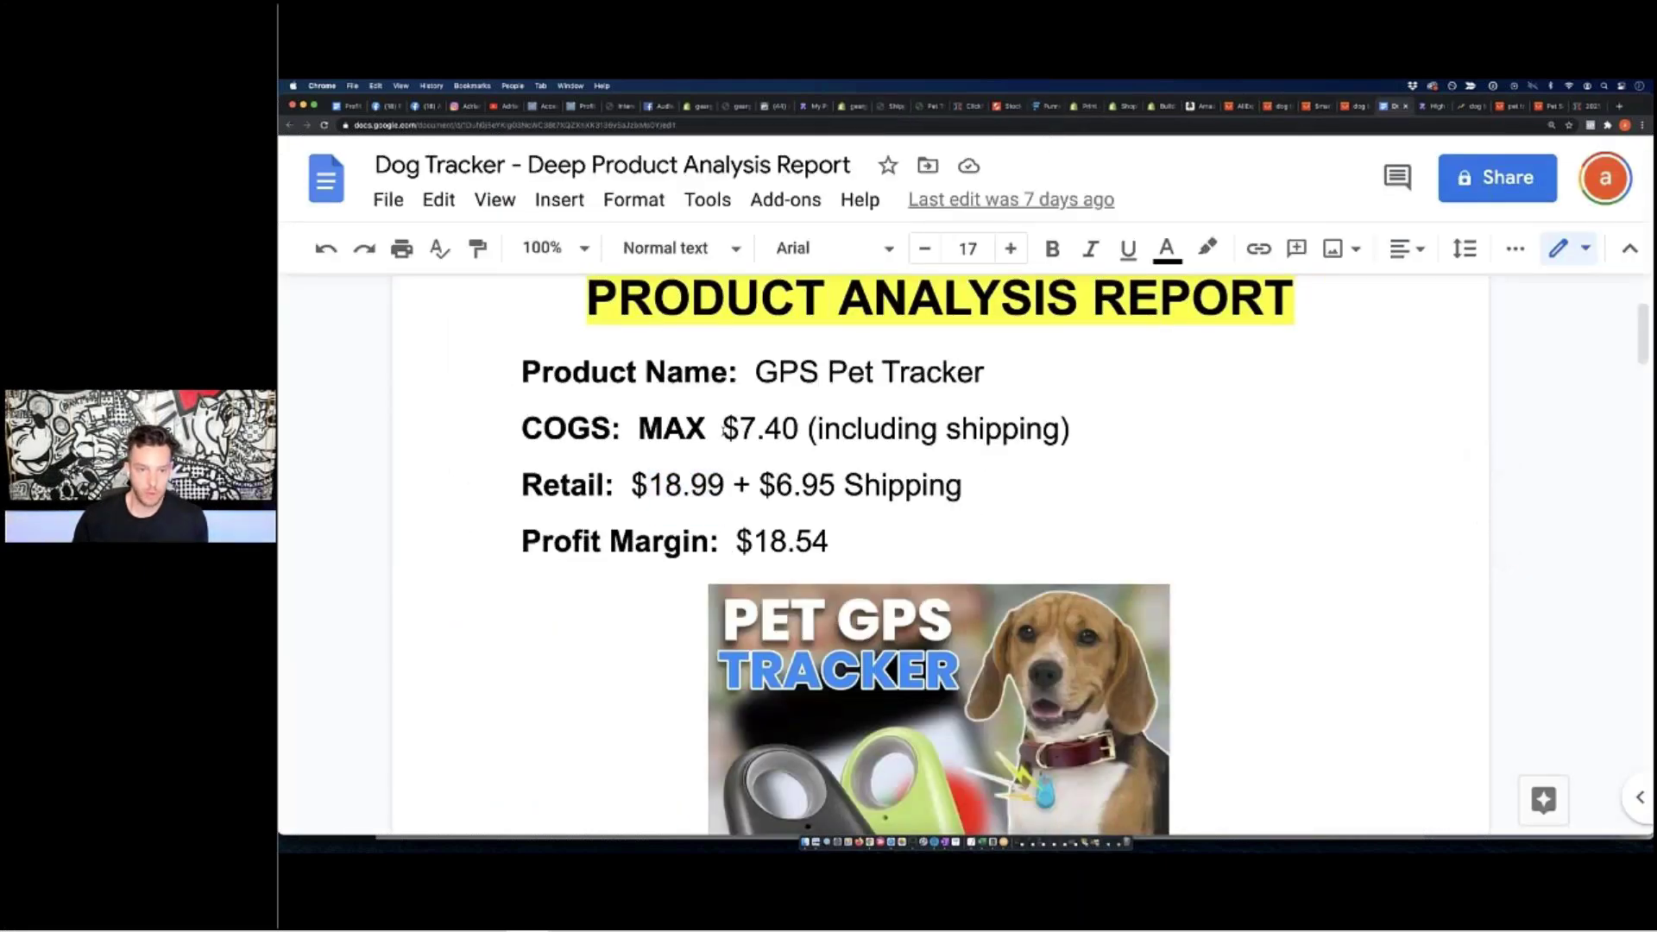
left_click_drag(723, 429, 799, 429)
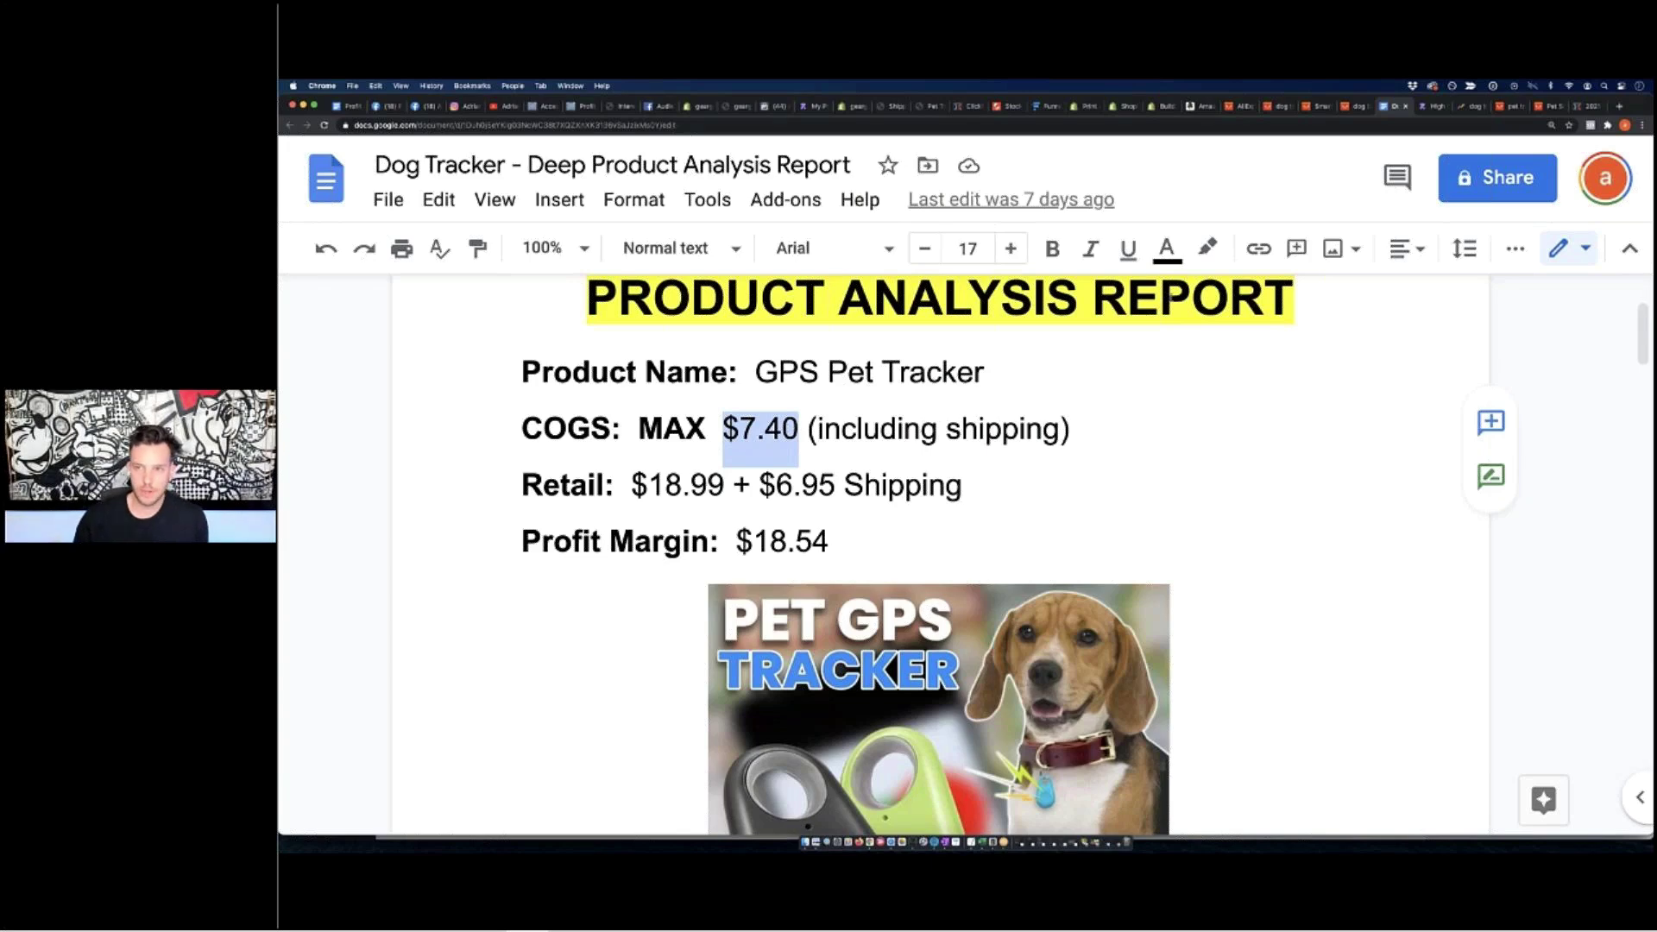
Compare the checkout total with the costs in the Dog Tracker report and return to the Gear Grabber storefront
left_click(697, 107)
left_click(736, 107)
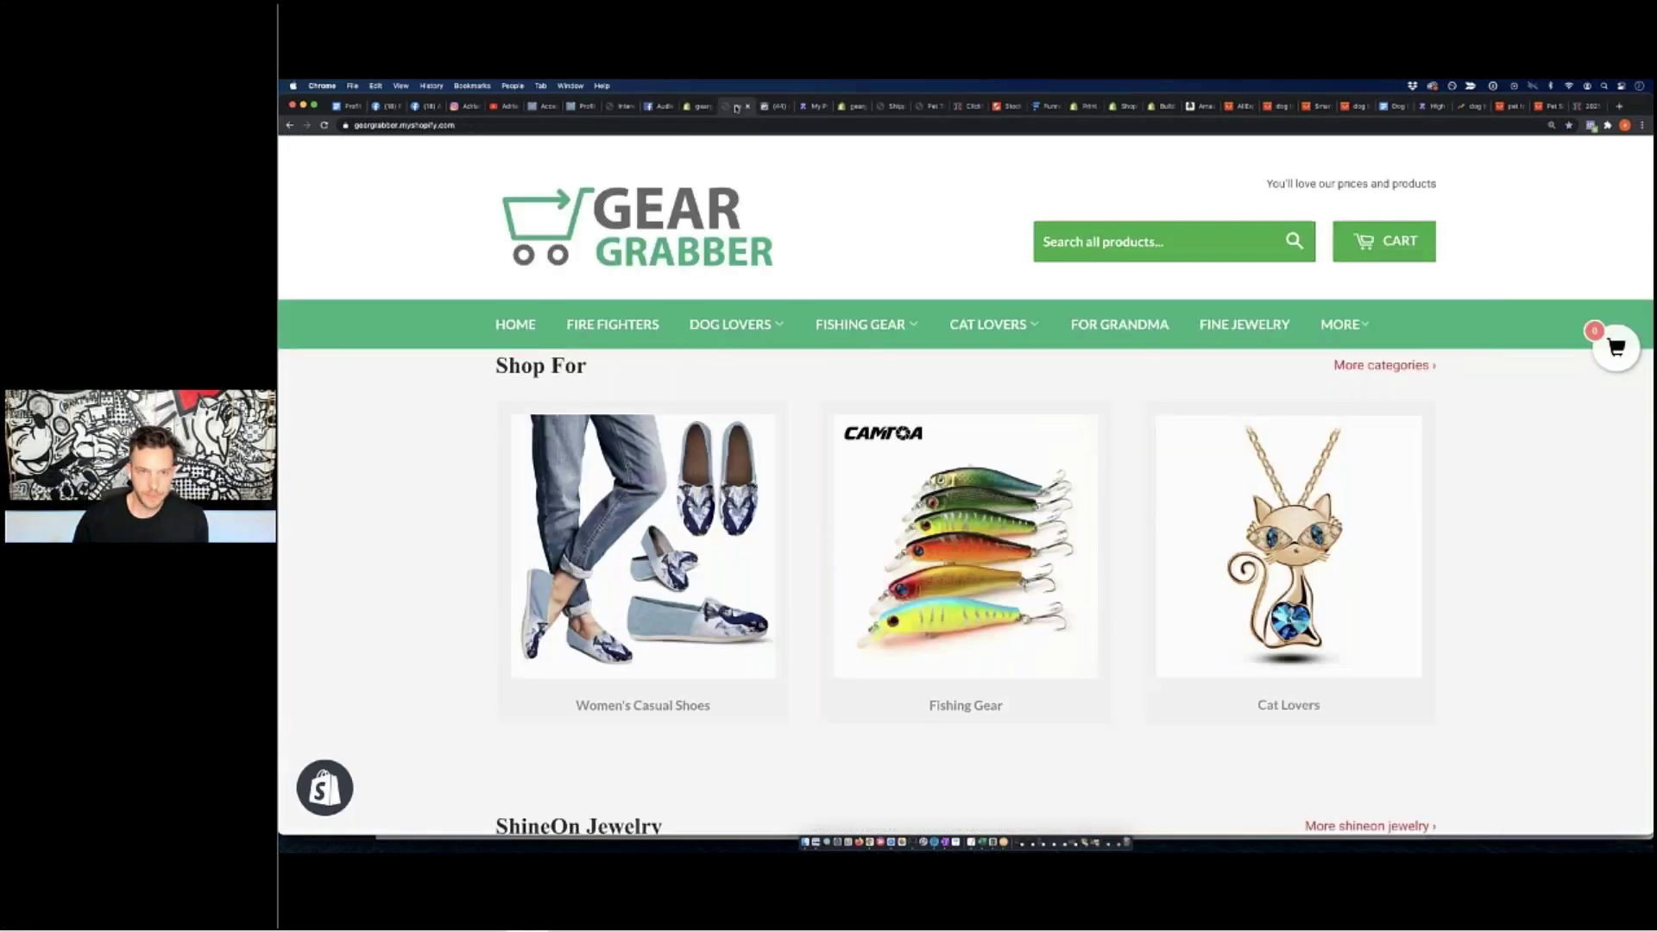
left_click(897, 107)
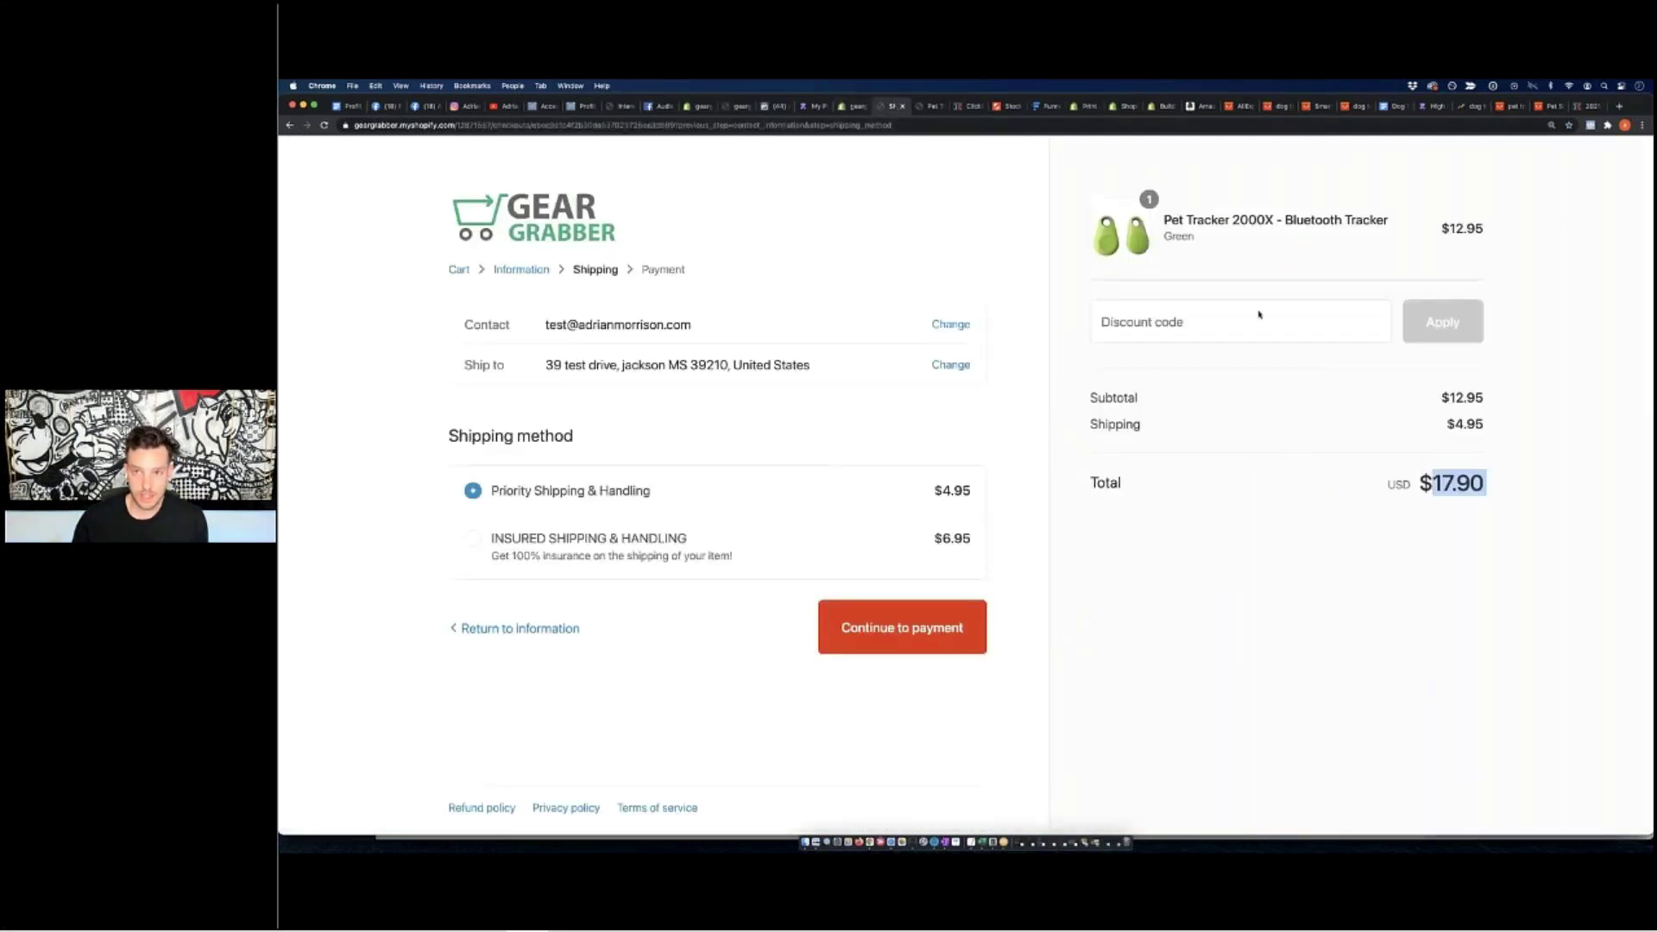
left_click(1386, 107)
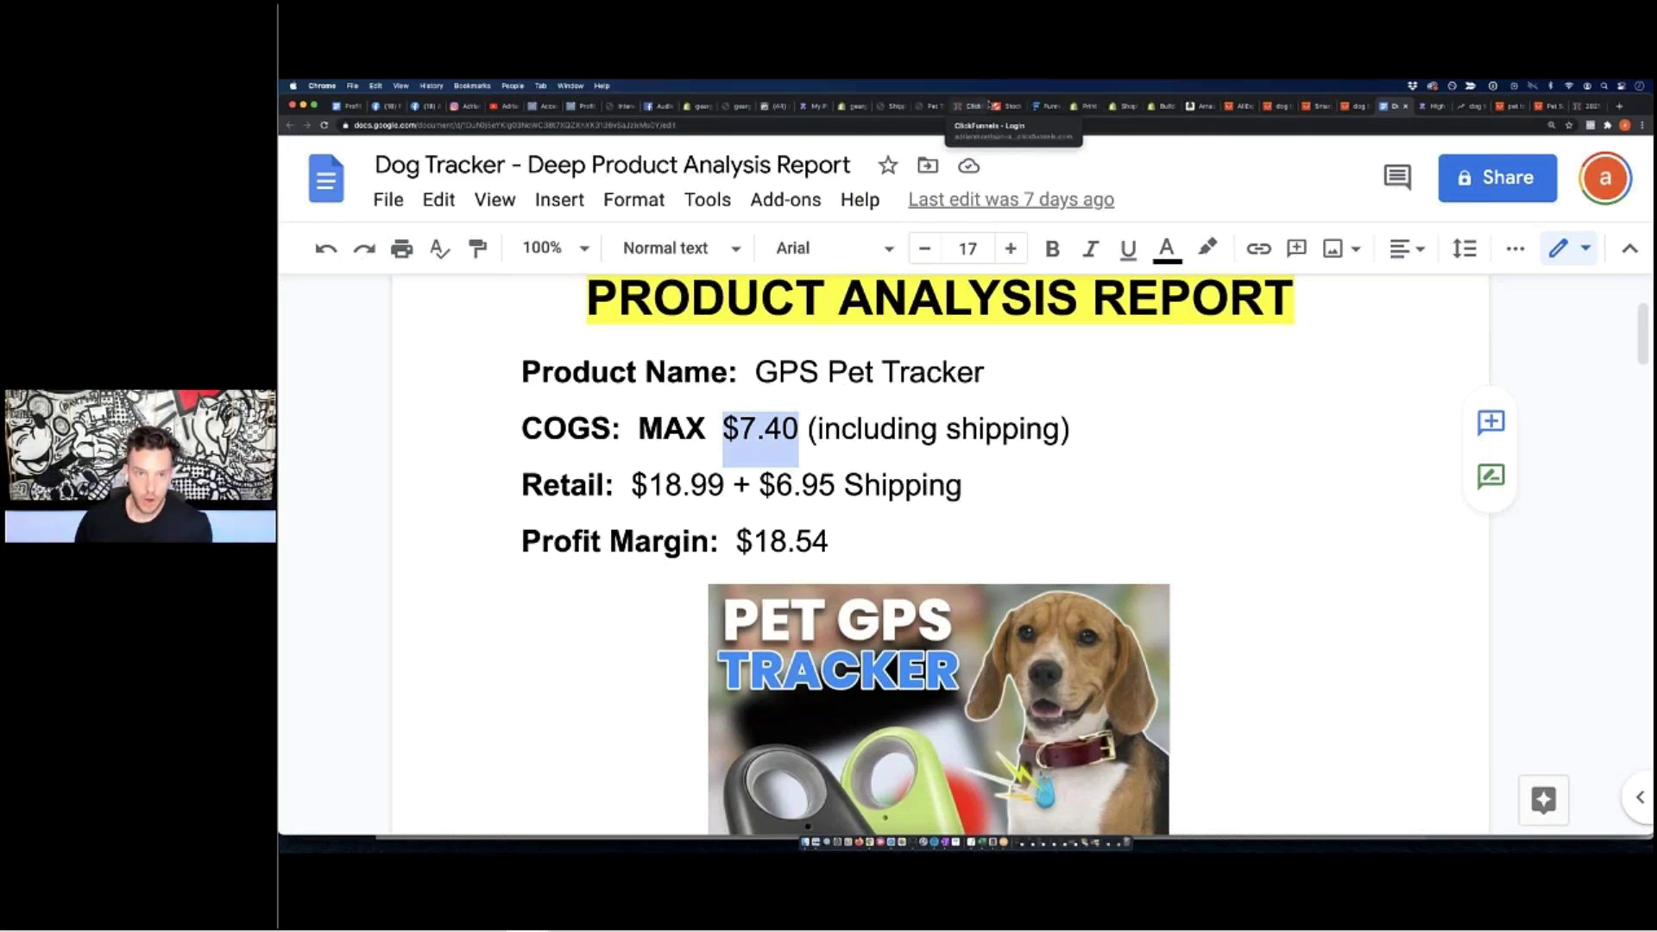
left_click(730, 108)
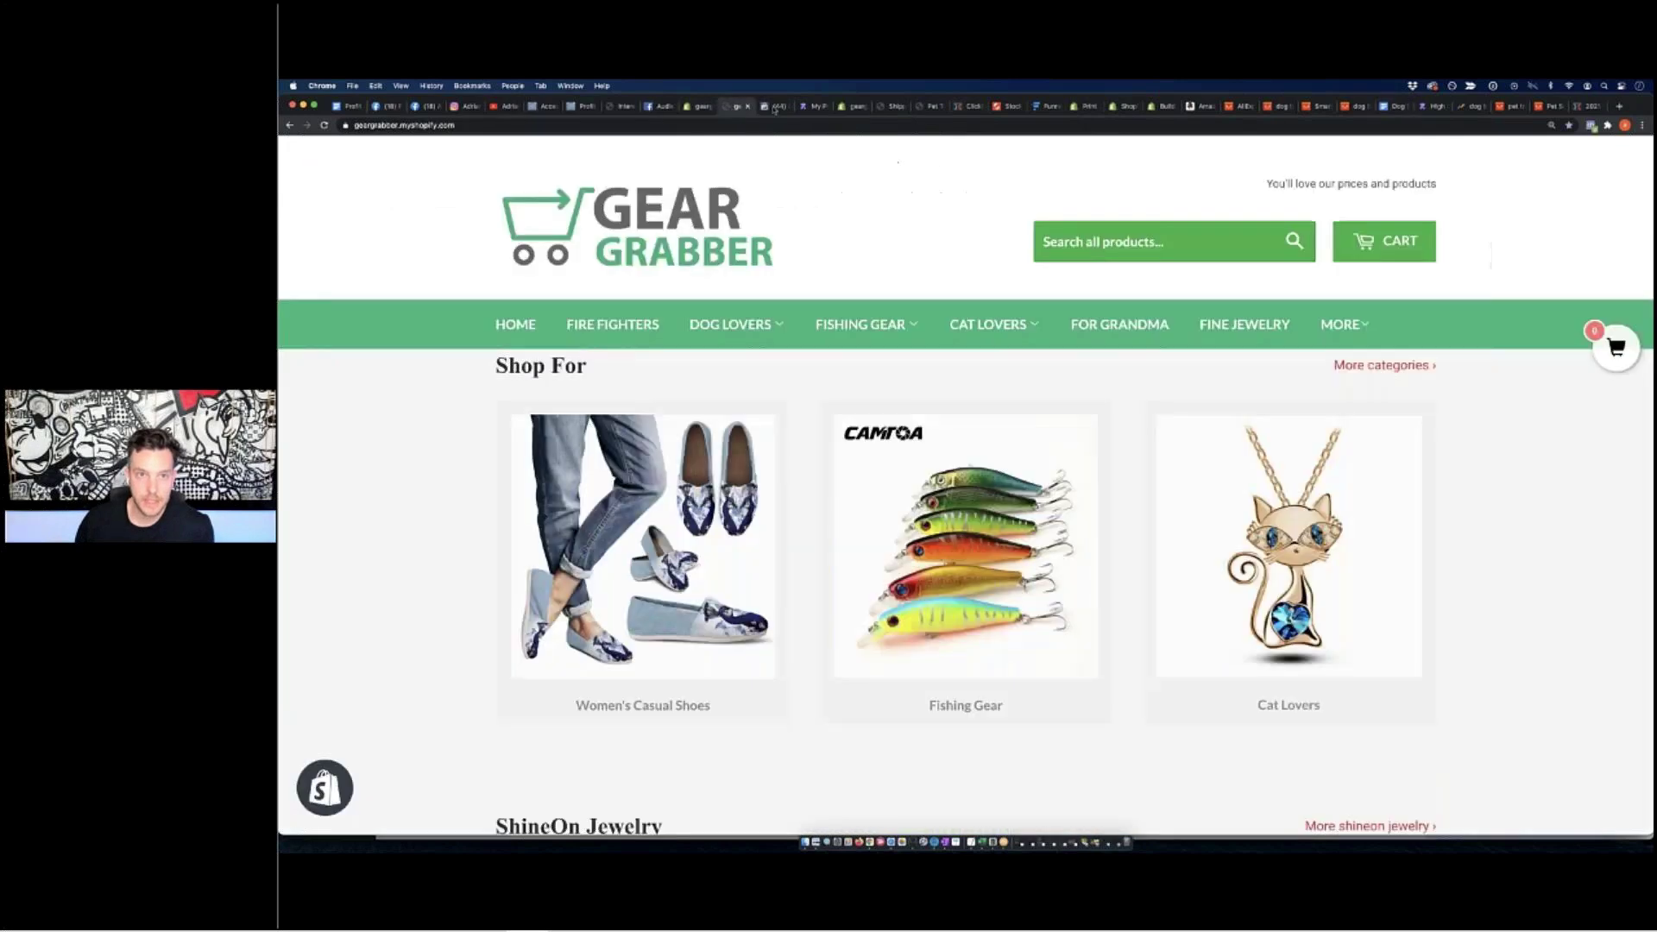
Return to the Pet Tracker 2000X checkout and choose Insured Shipping & Handling as the shipping method
left_click(891, 108)
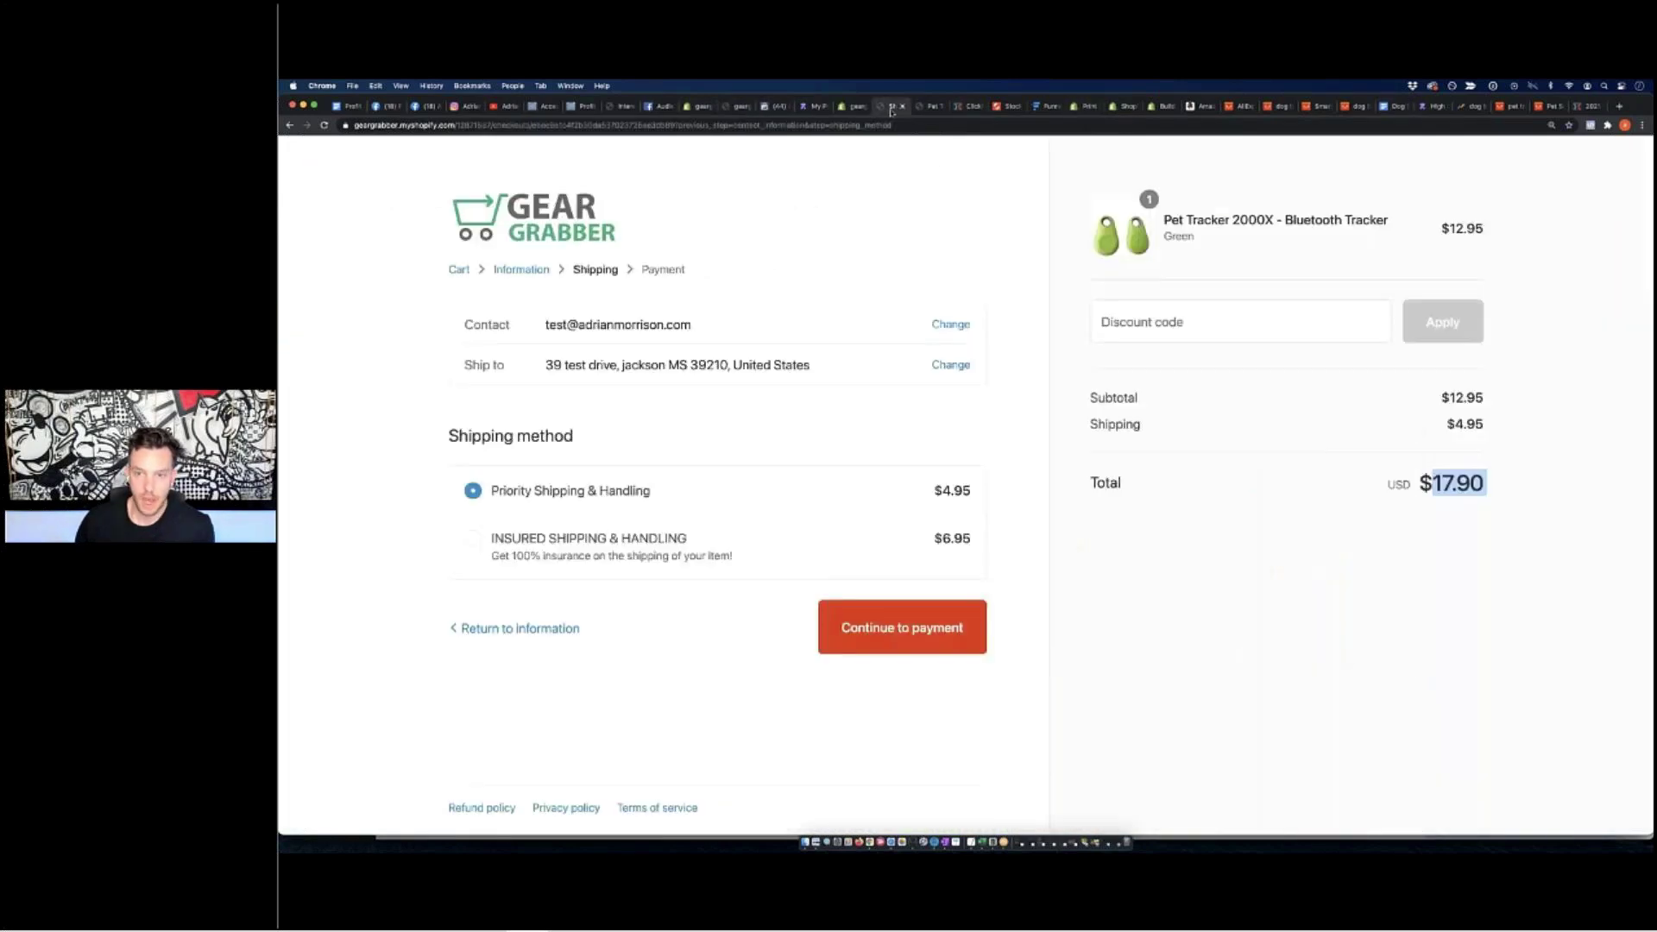
left_click(610, 543)
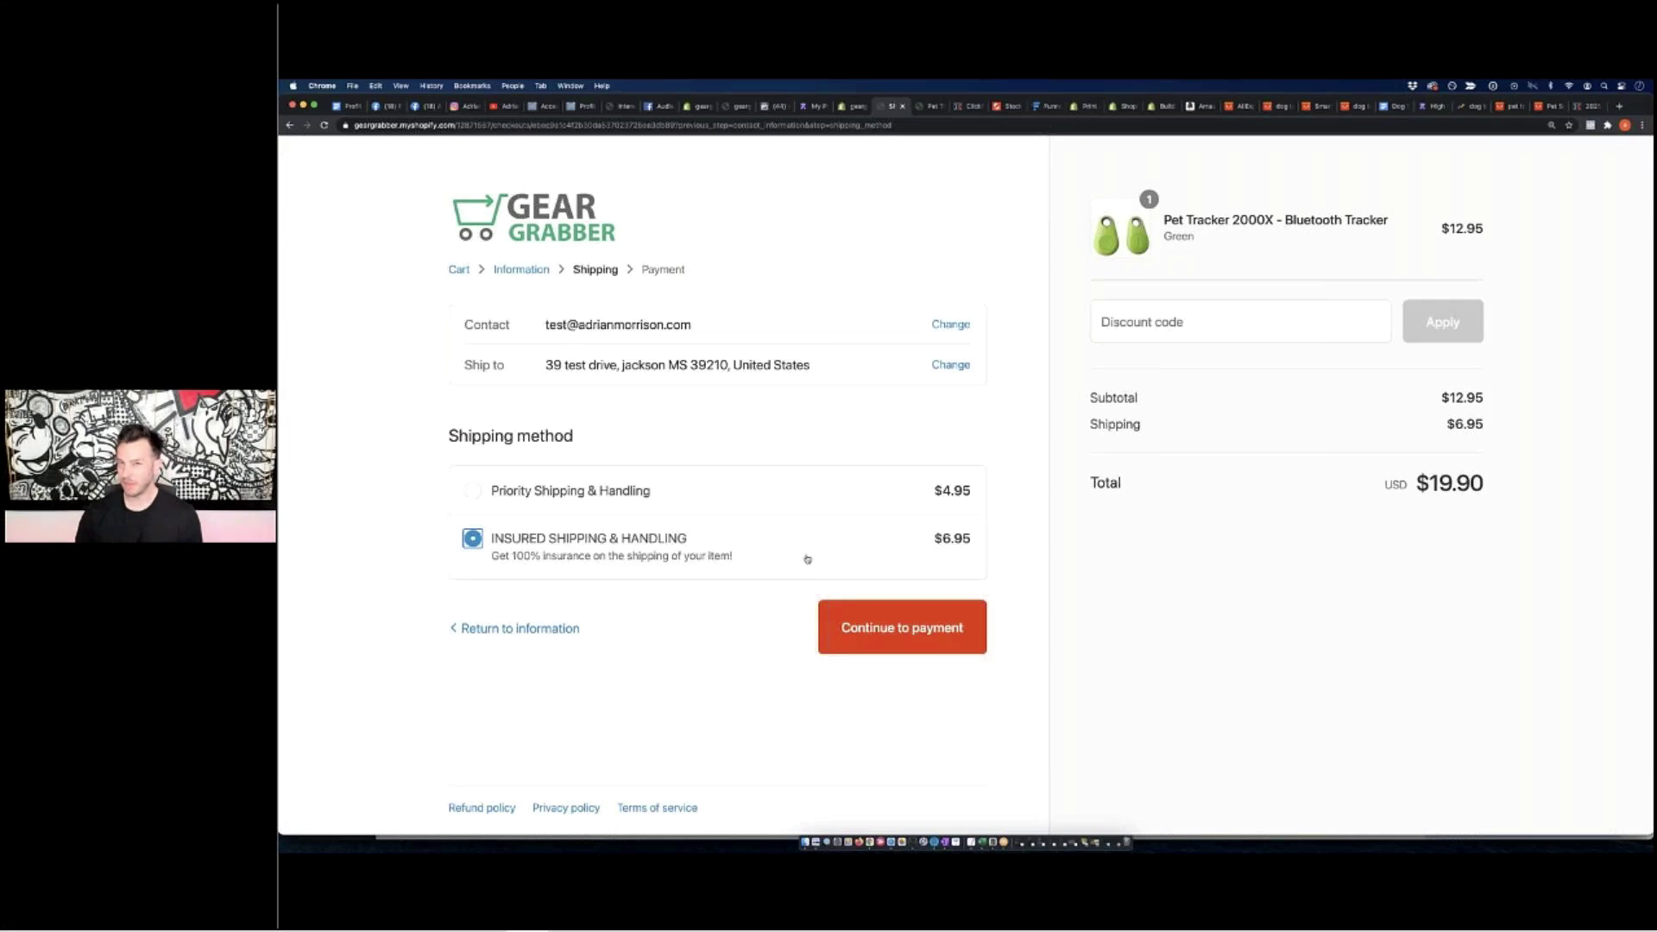
Switch to OneNote, examine the lists of fulfillment apps and must-have Shopify tools, and return to the checkout in Chrome
left_click(944, 842)
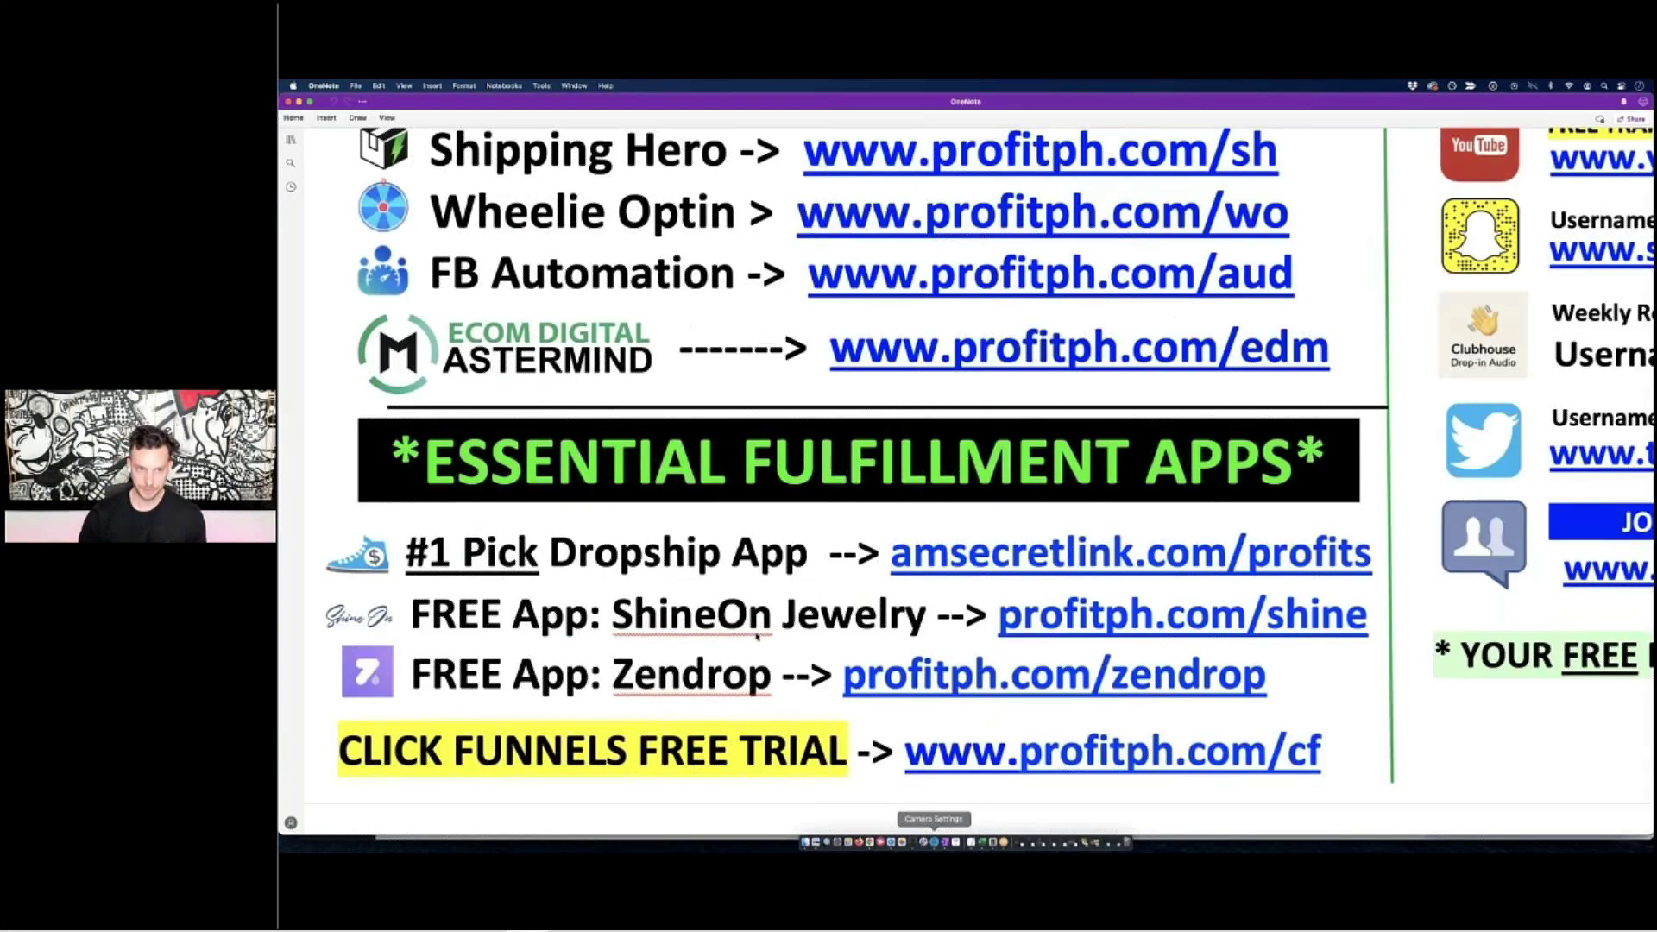
scroll(757, 637, "up", 2)
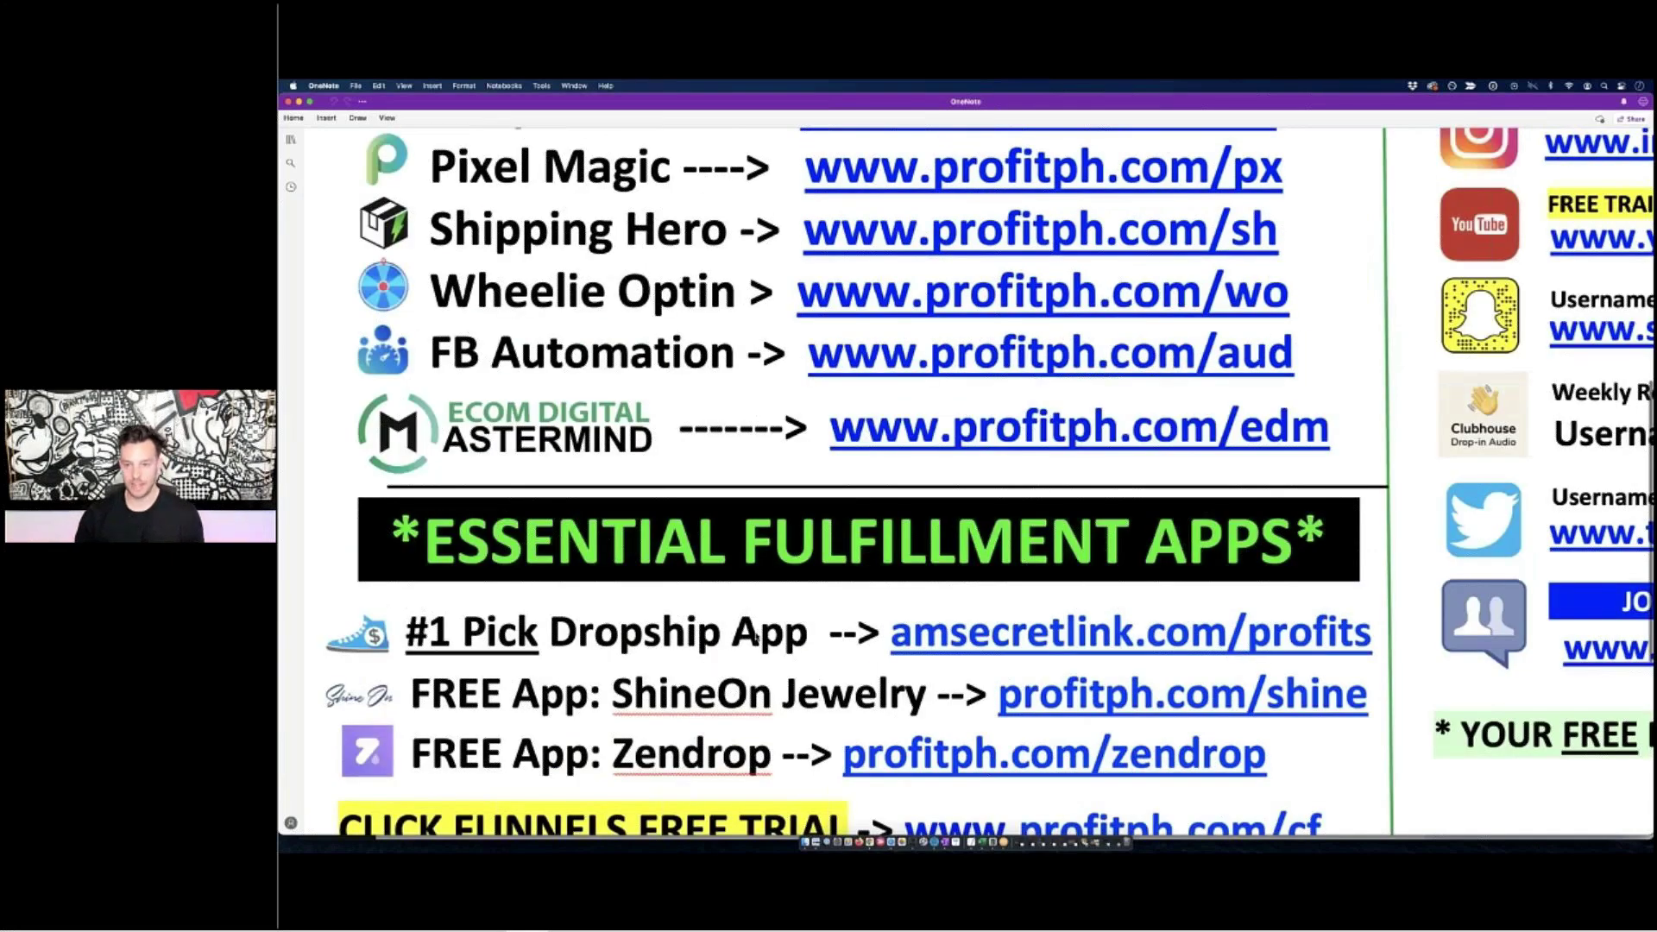
scroll(756, 637, "up", 6)
scroll(827, 480, "up", 1)
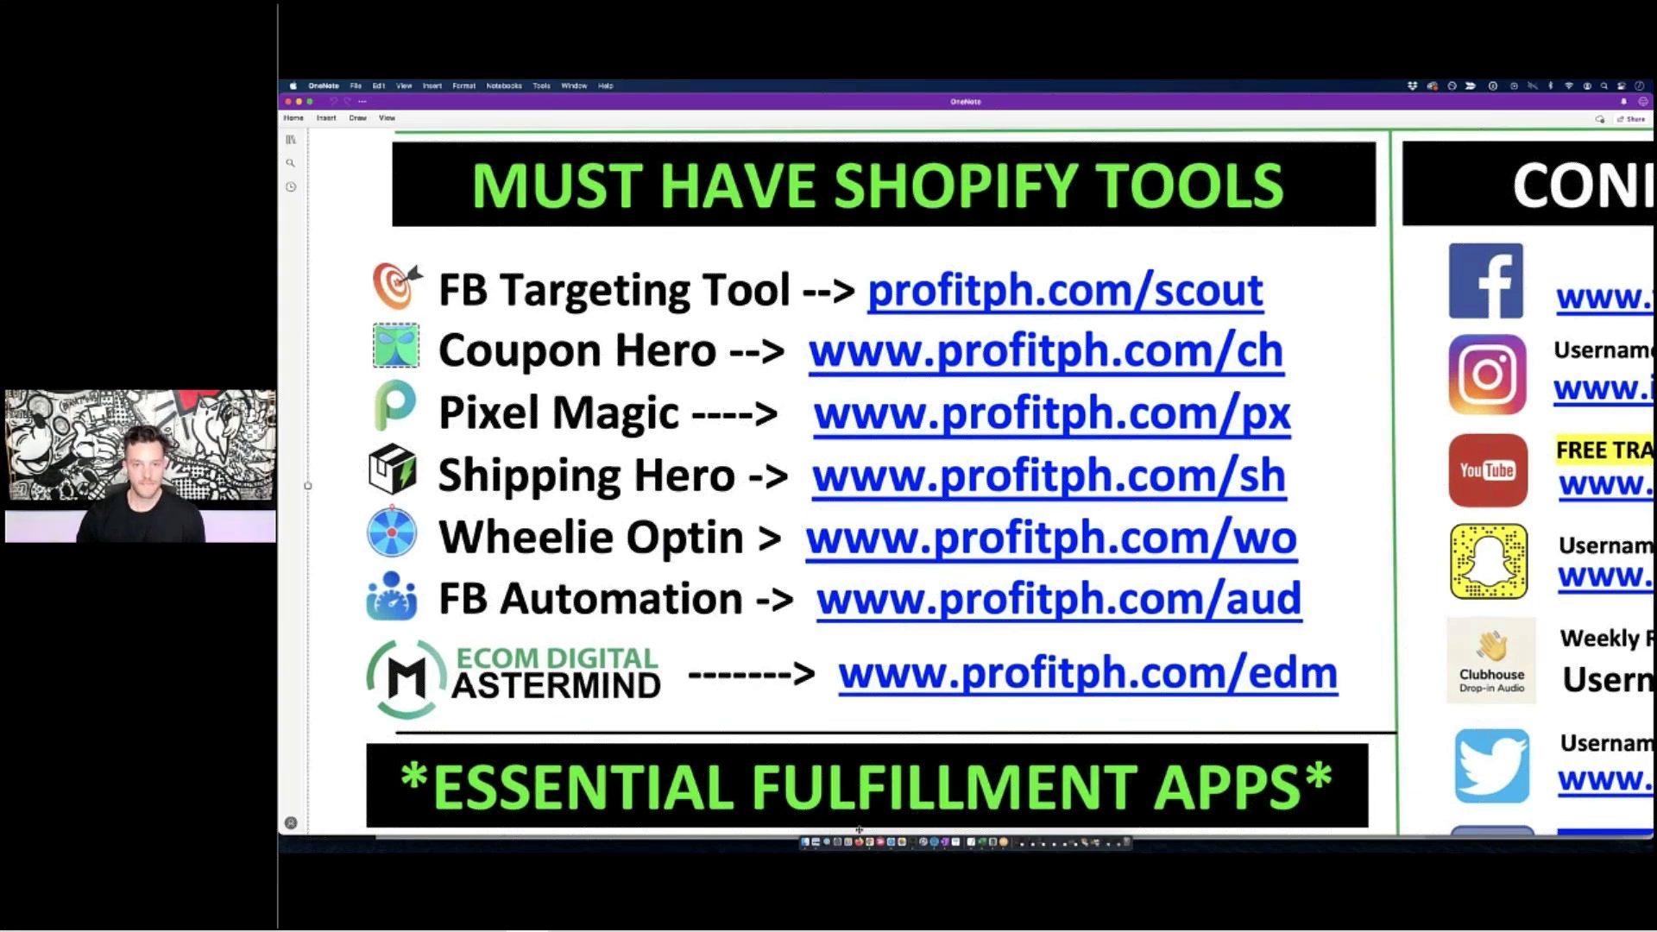
key("super+Tab")
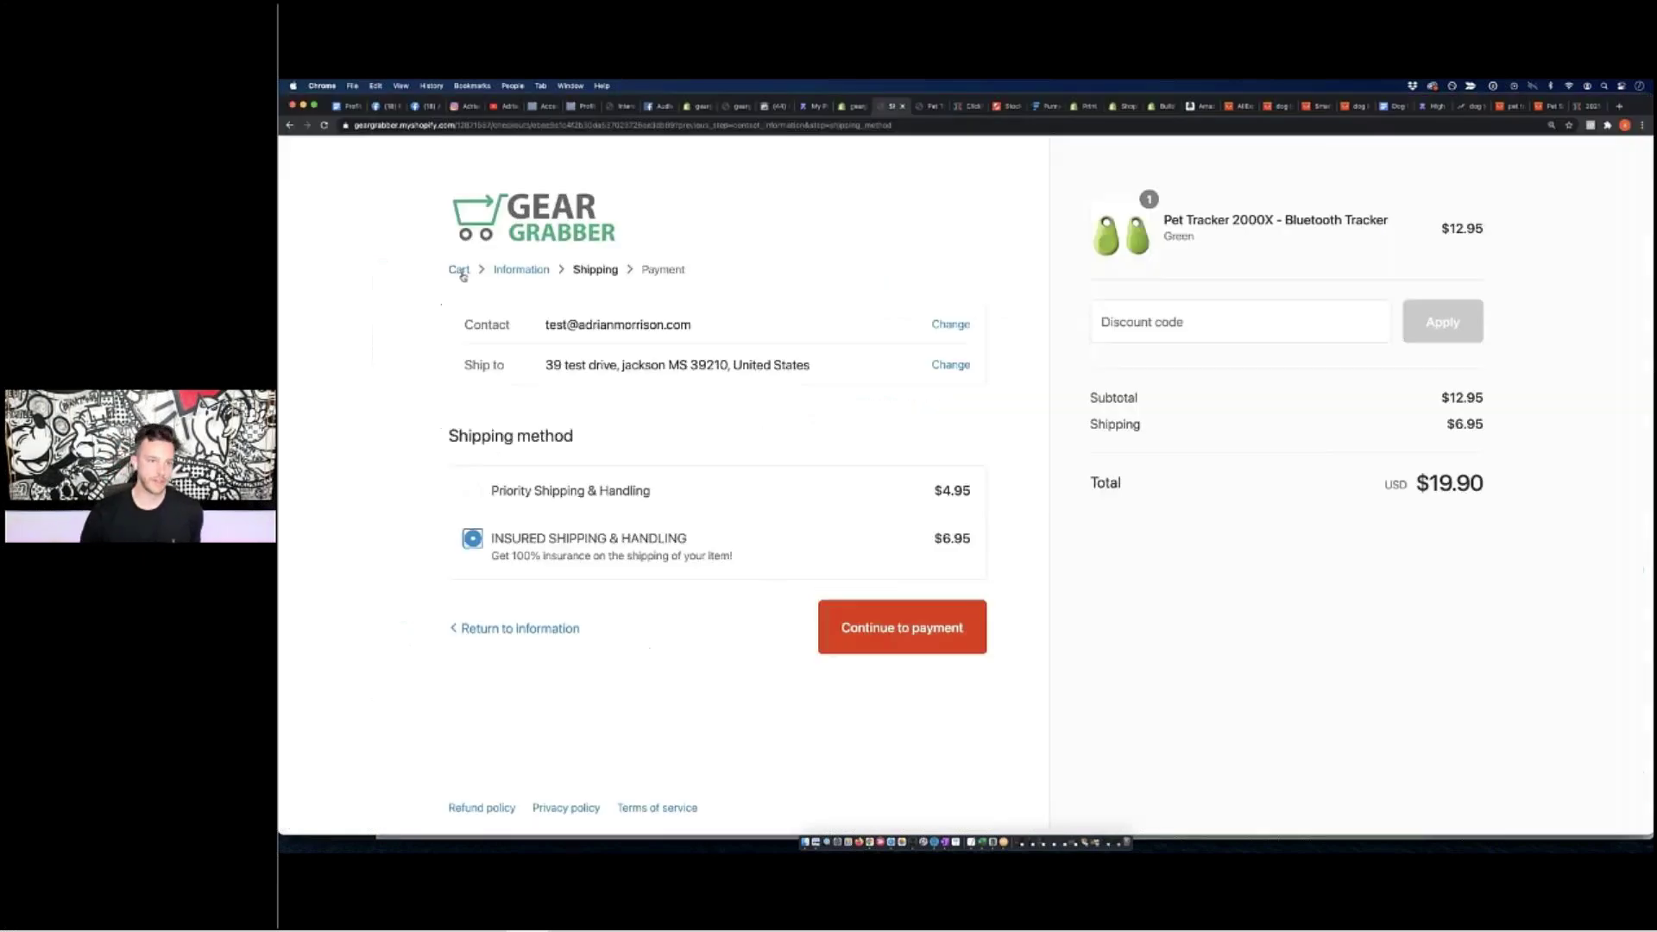
Go back from the checkout to the shopping cart and open the Pet Tracker 2000X product page from it
left_click(459, 270)
scroll(751, 566, "down", 5)
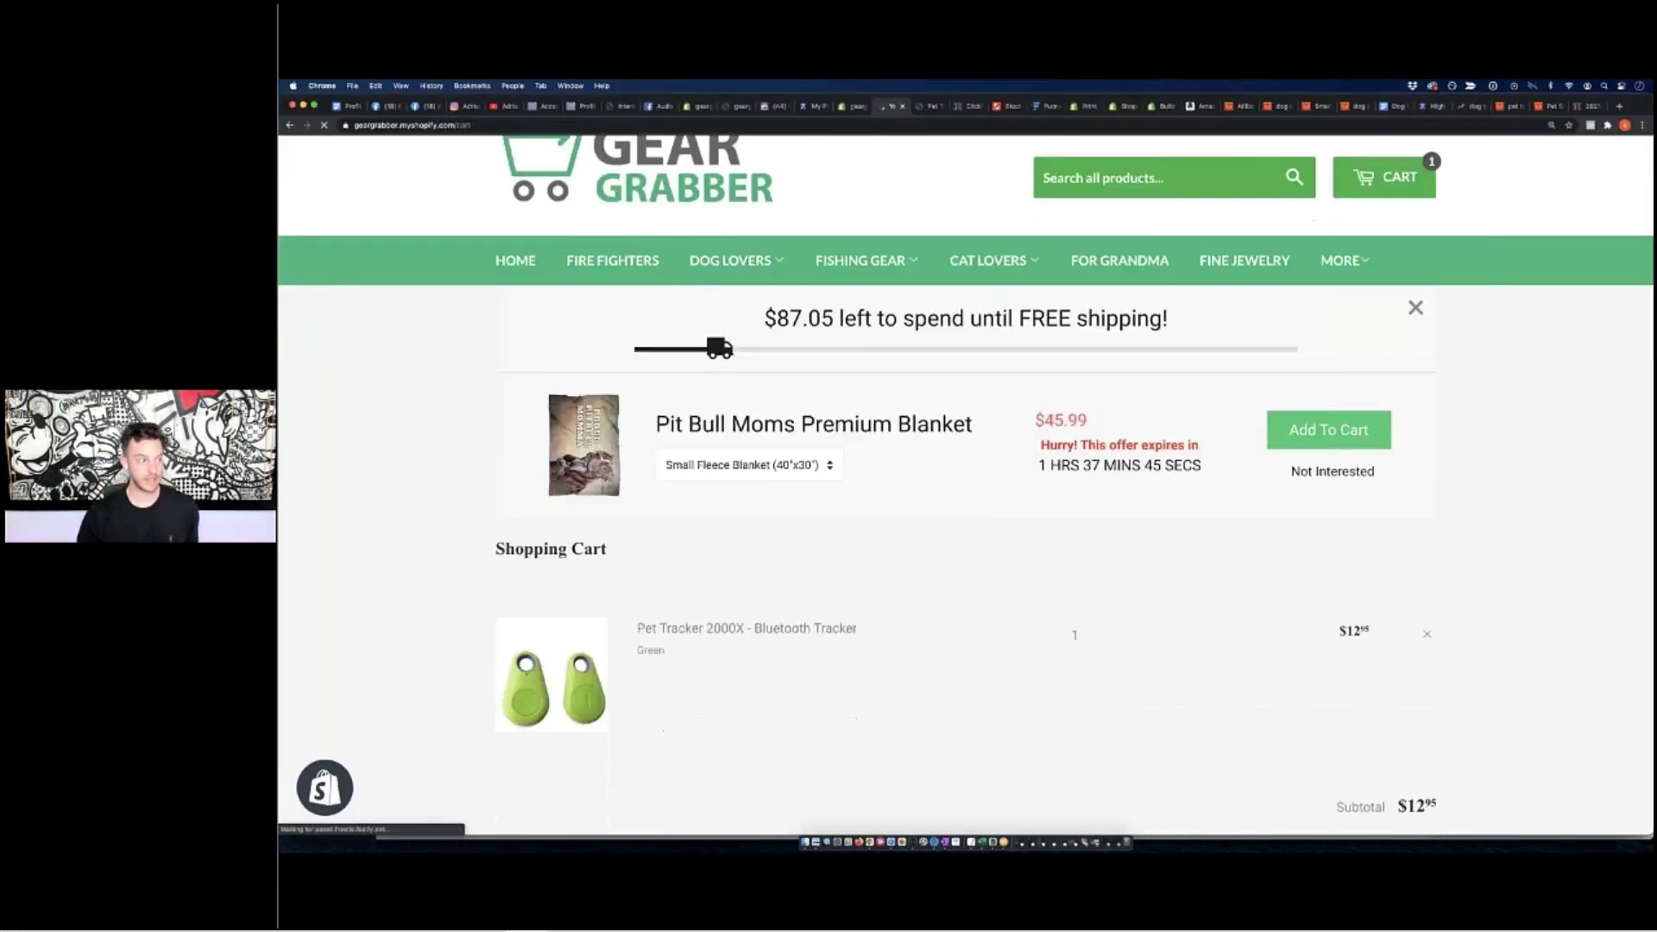
left_click(714, 466)
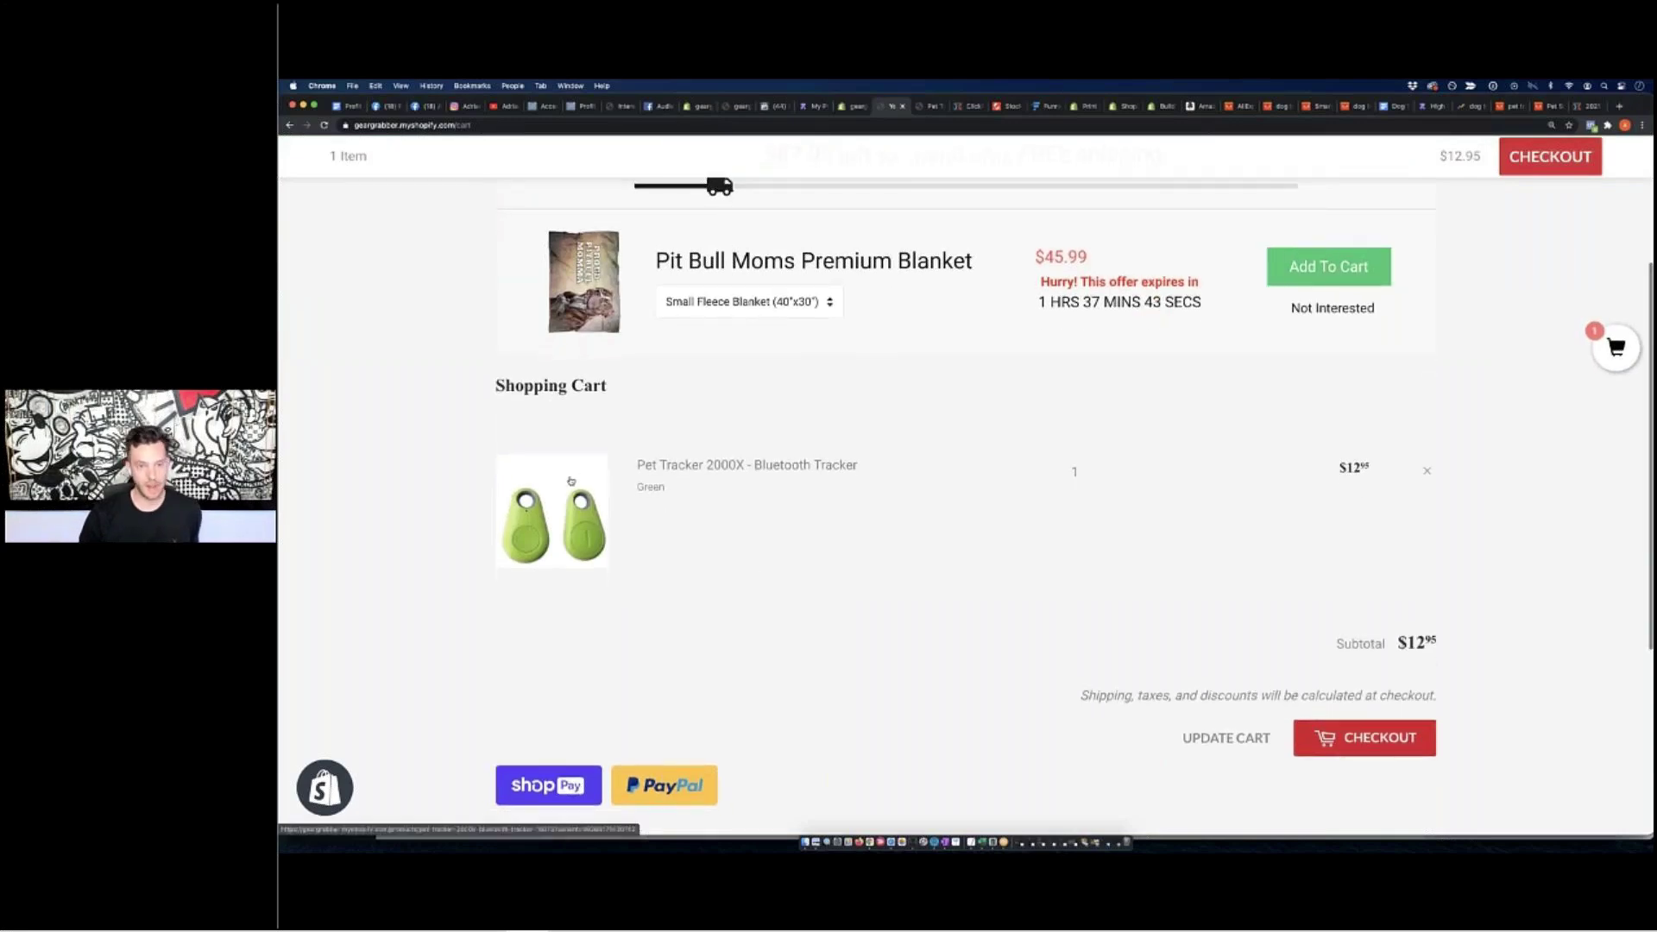
scroll(714, 488, "down", 7)
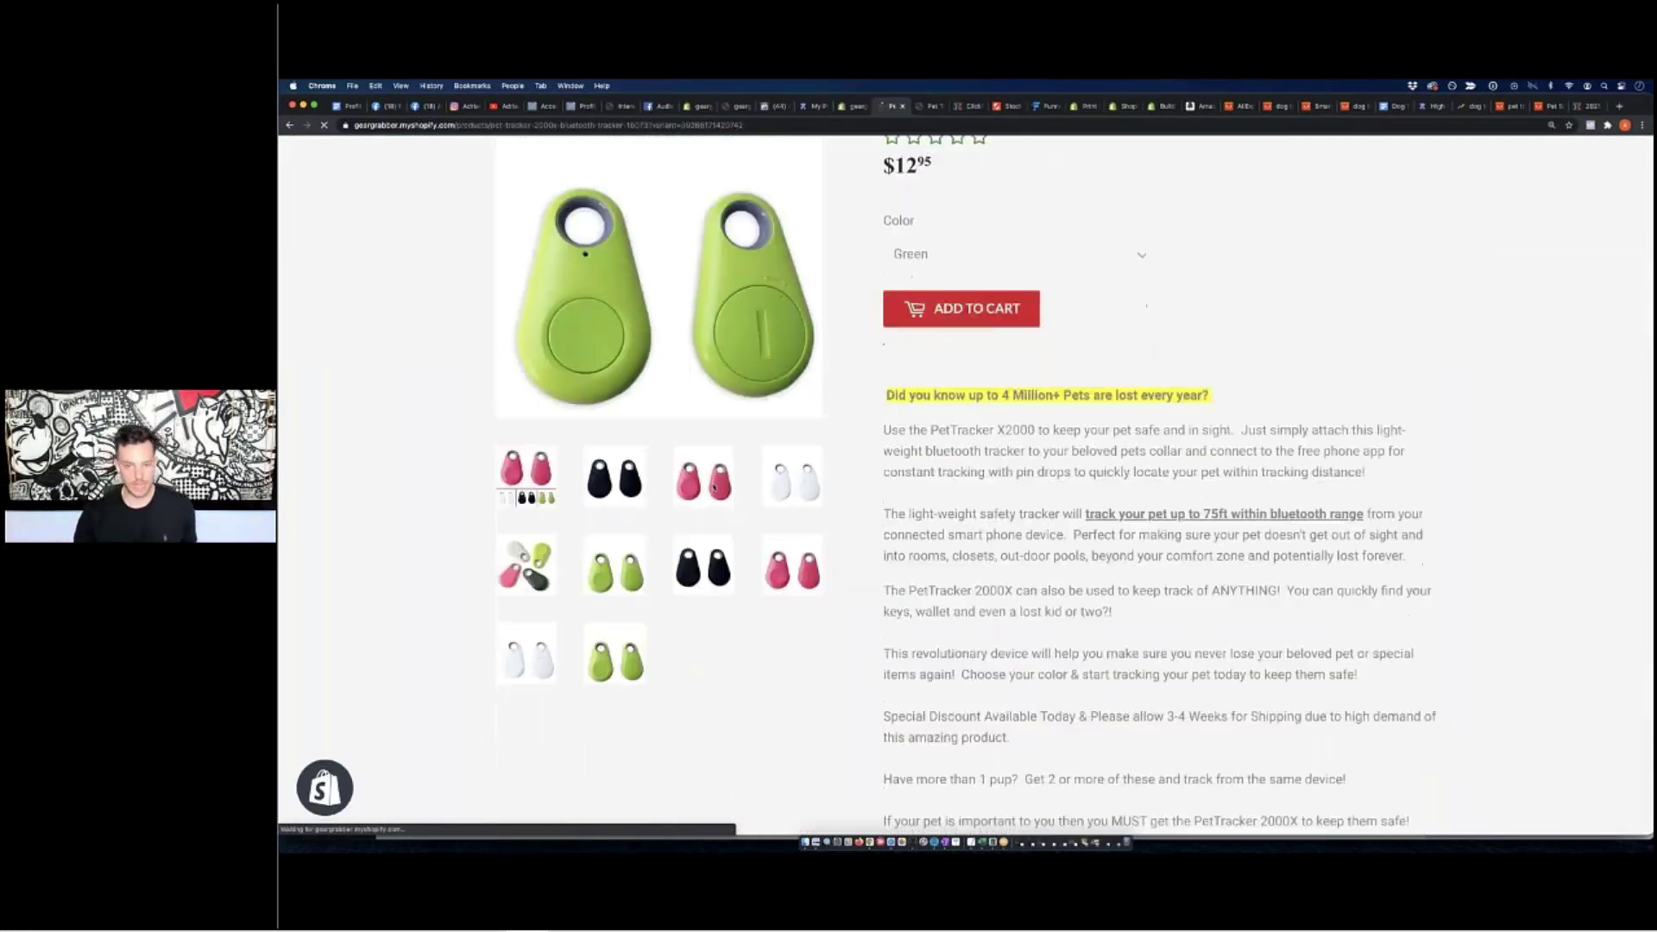
scroll(714, 487, "down", 3)
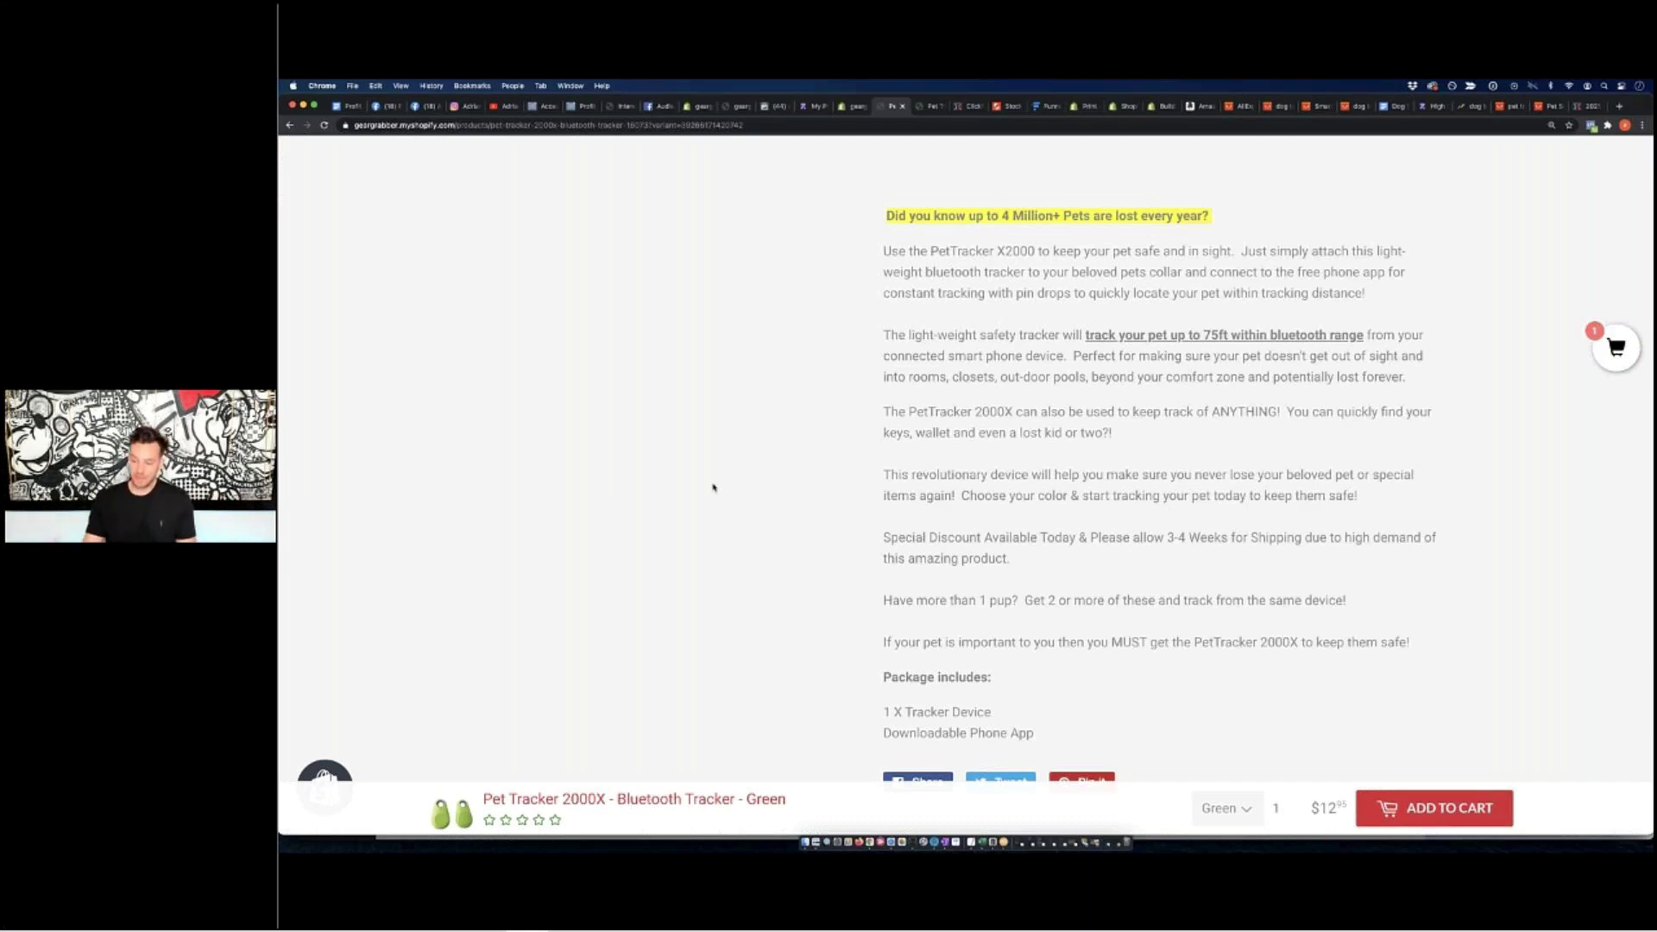
Review the Pet Tracker 2000X page and highlight the description's "track your pet up to 75ft within bluetooth range" claim
scroll(713, 488, "up", 10)
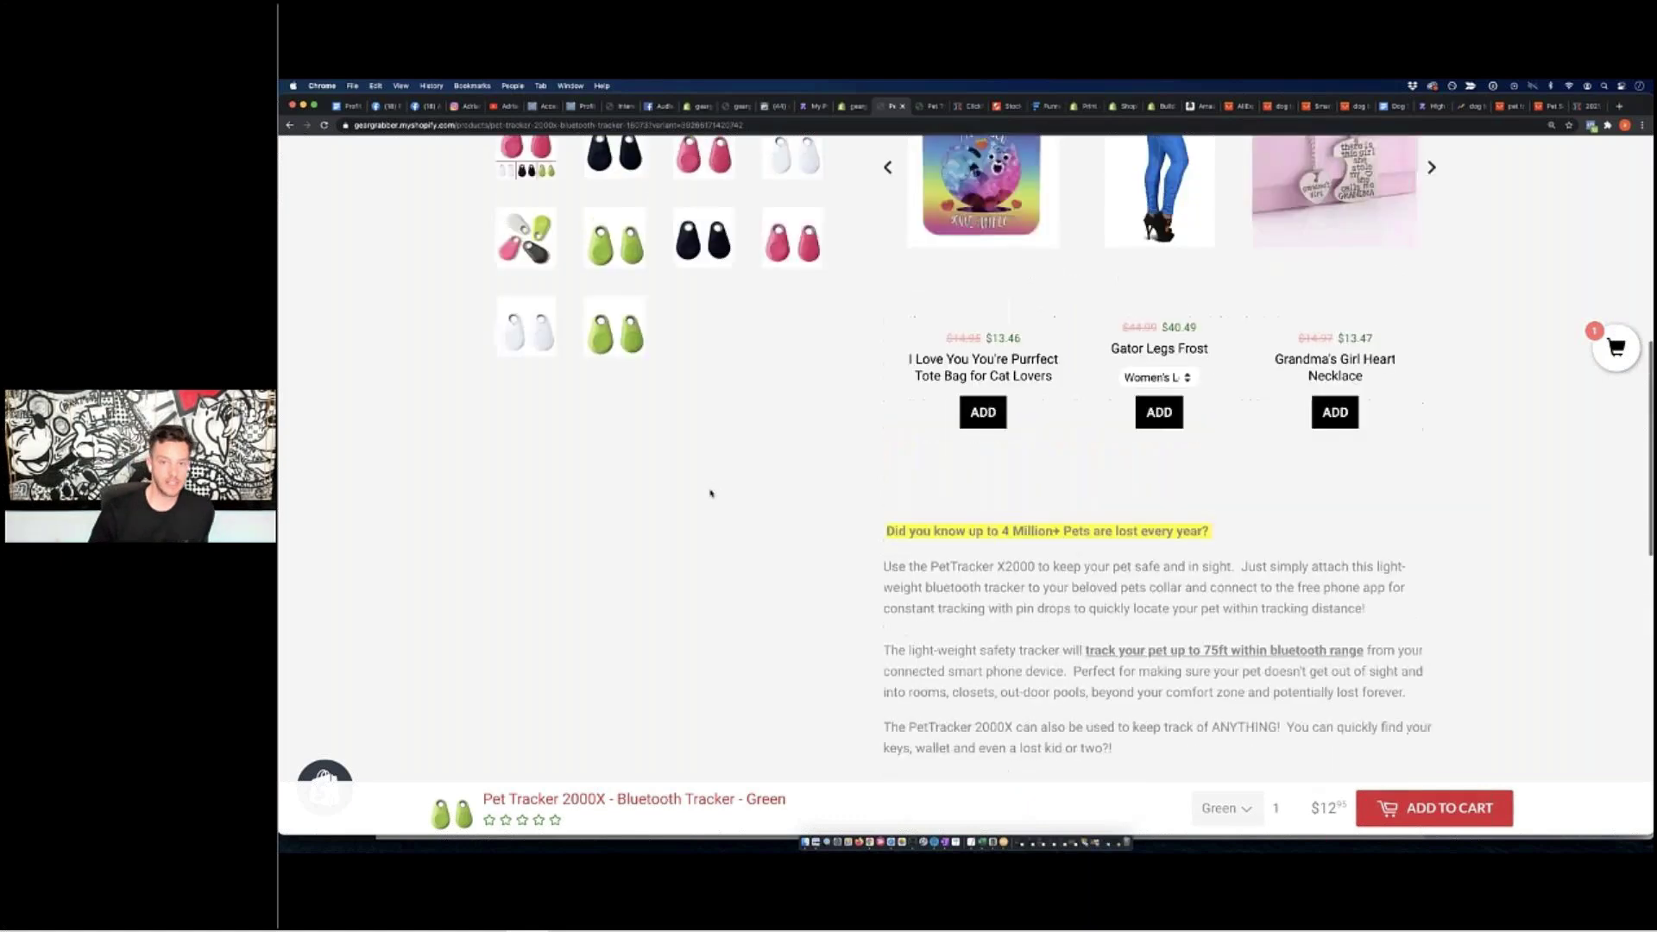
scroll(966, 483, "up", 5)
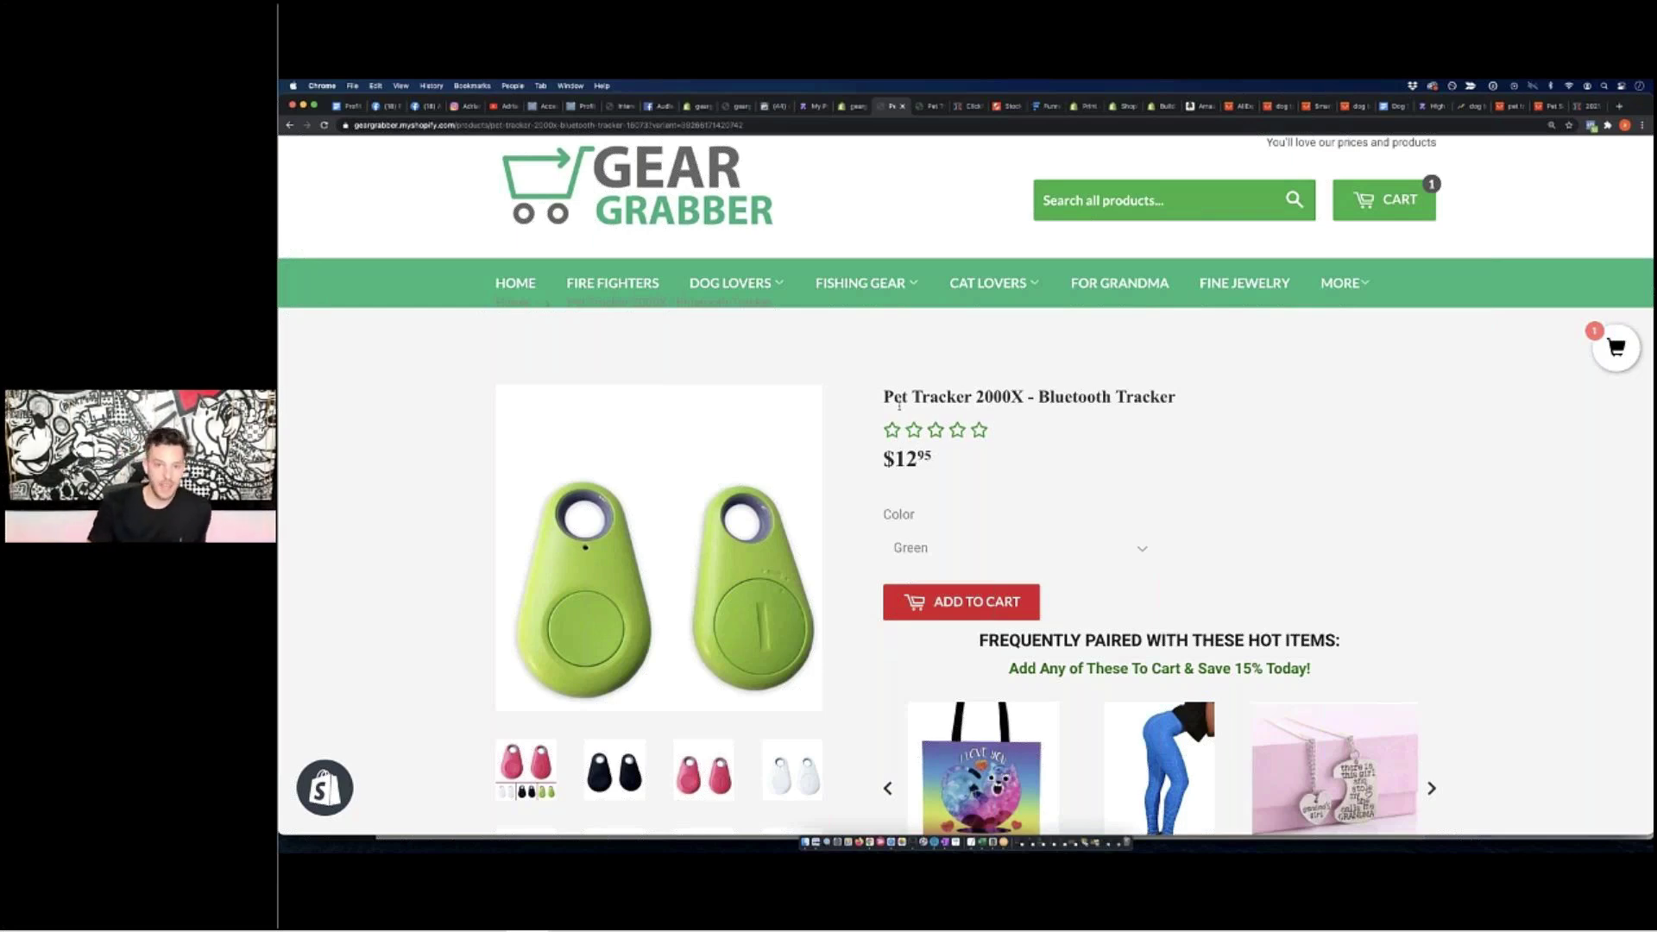
scroll(1070, 308, "down", 15)
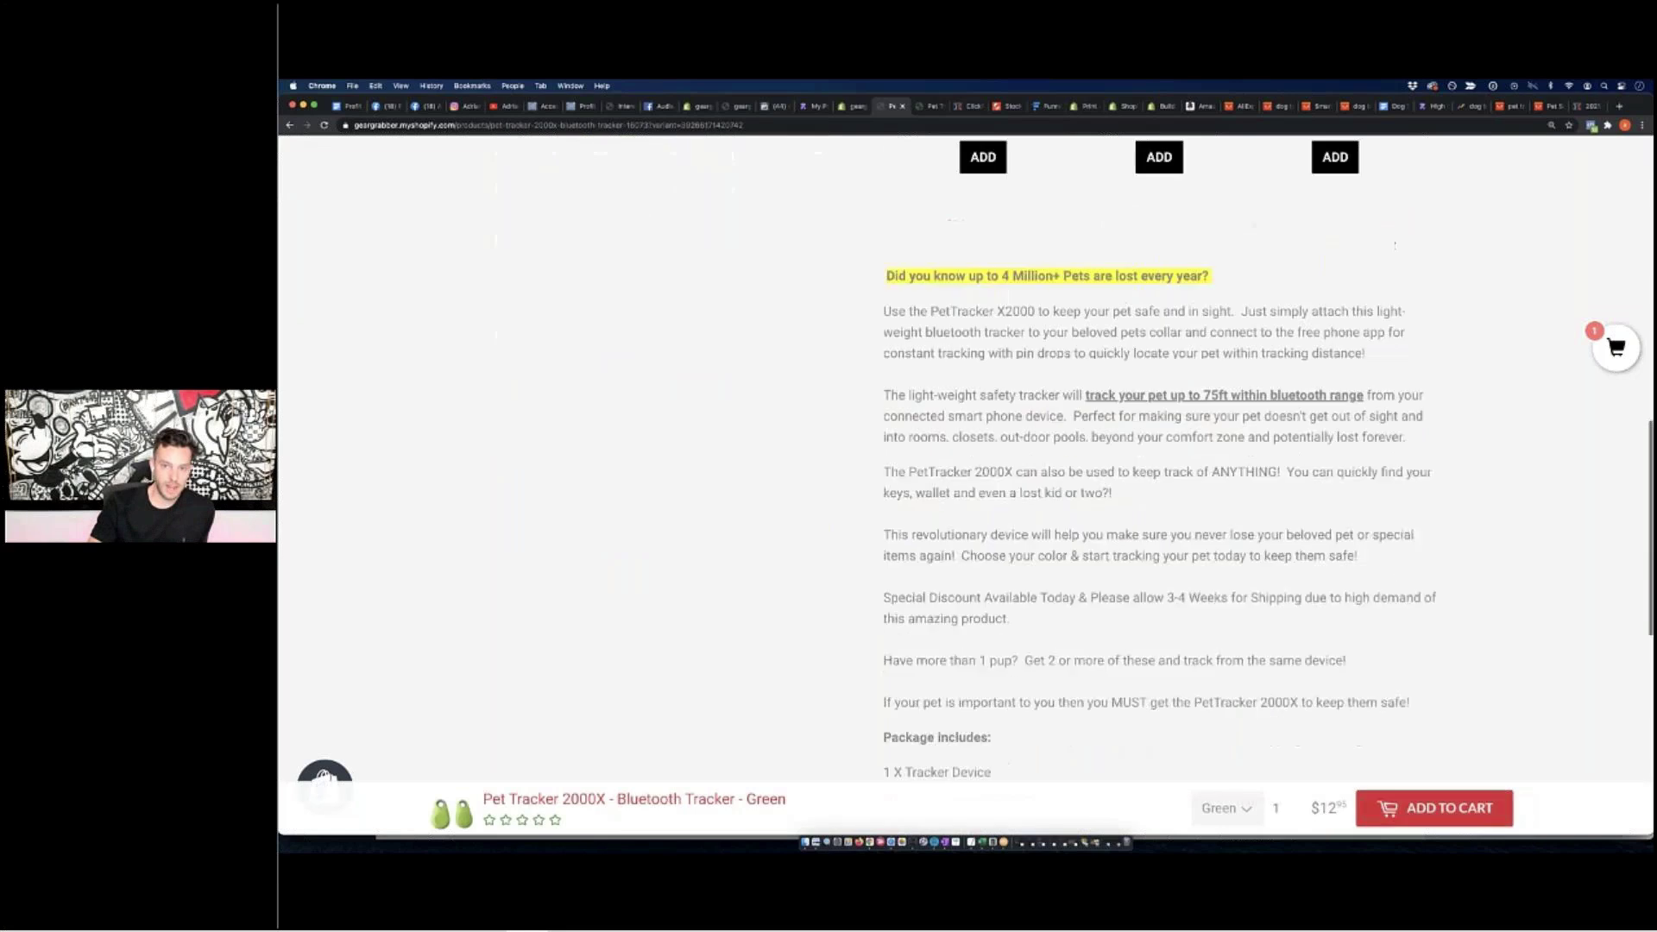
left_click_drag(1083, 304, 1365, 298)
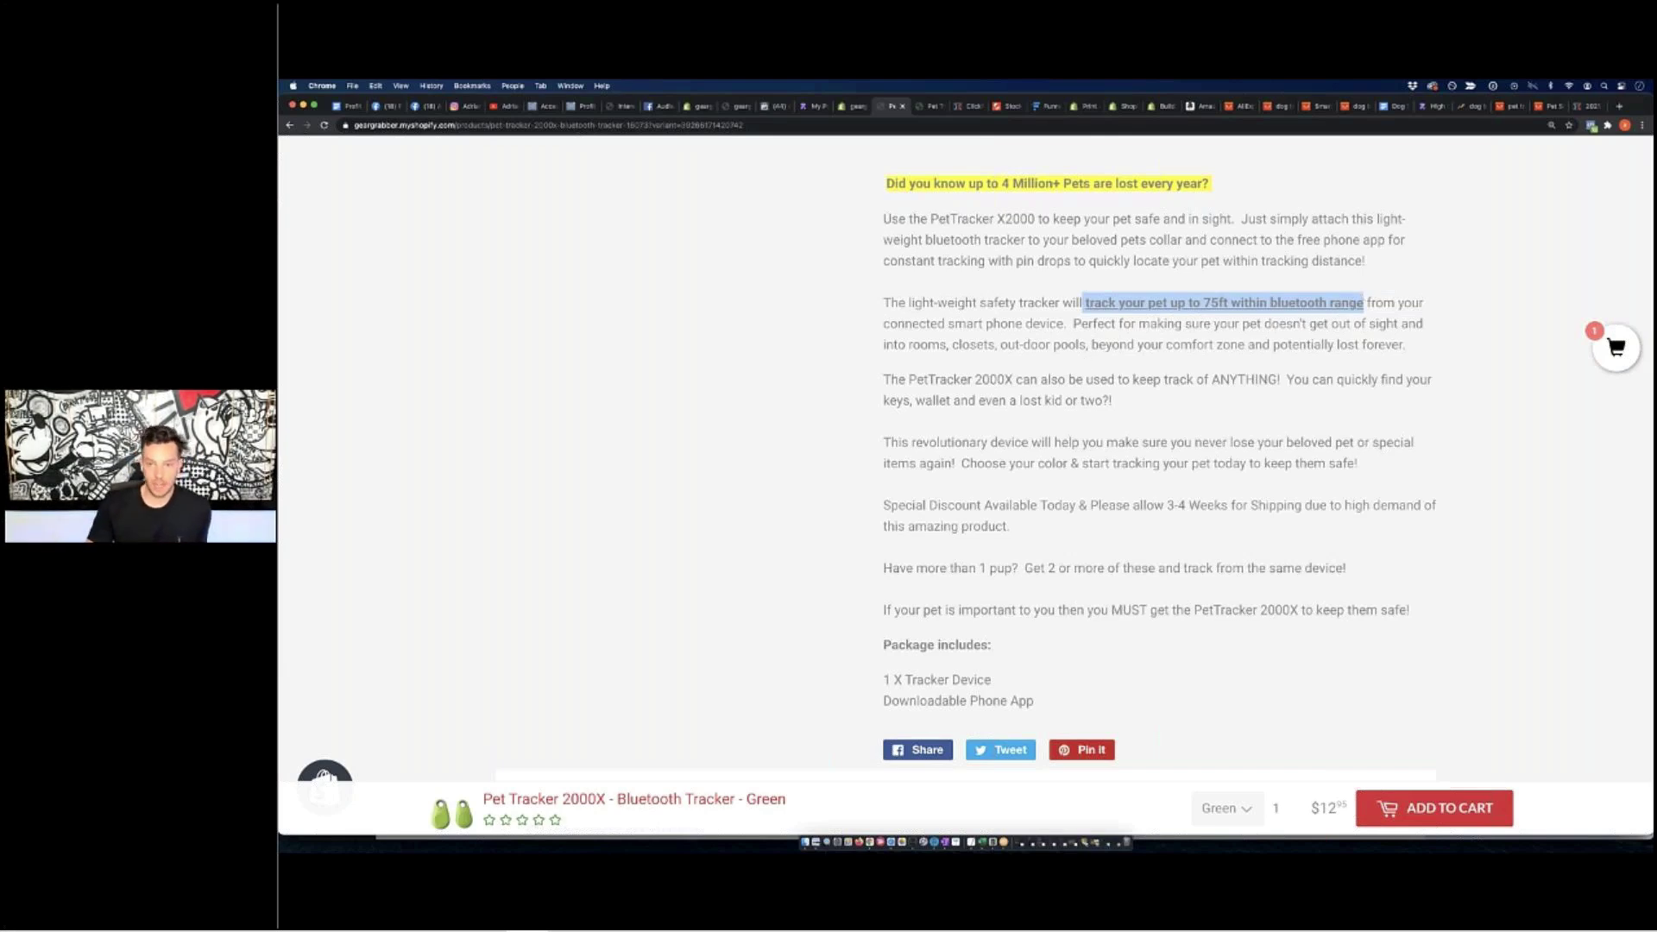
Examine the tracker's images, price and frequently paired items, and read through its full sales description
scroll(966, 487, "up", 15)
scroll(966, 487, "down", 3)
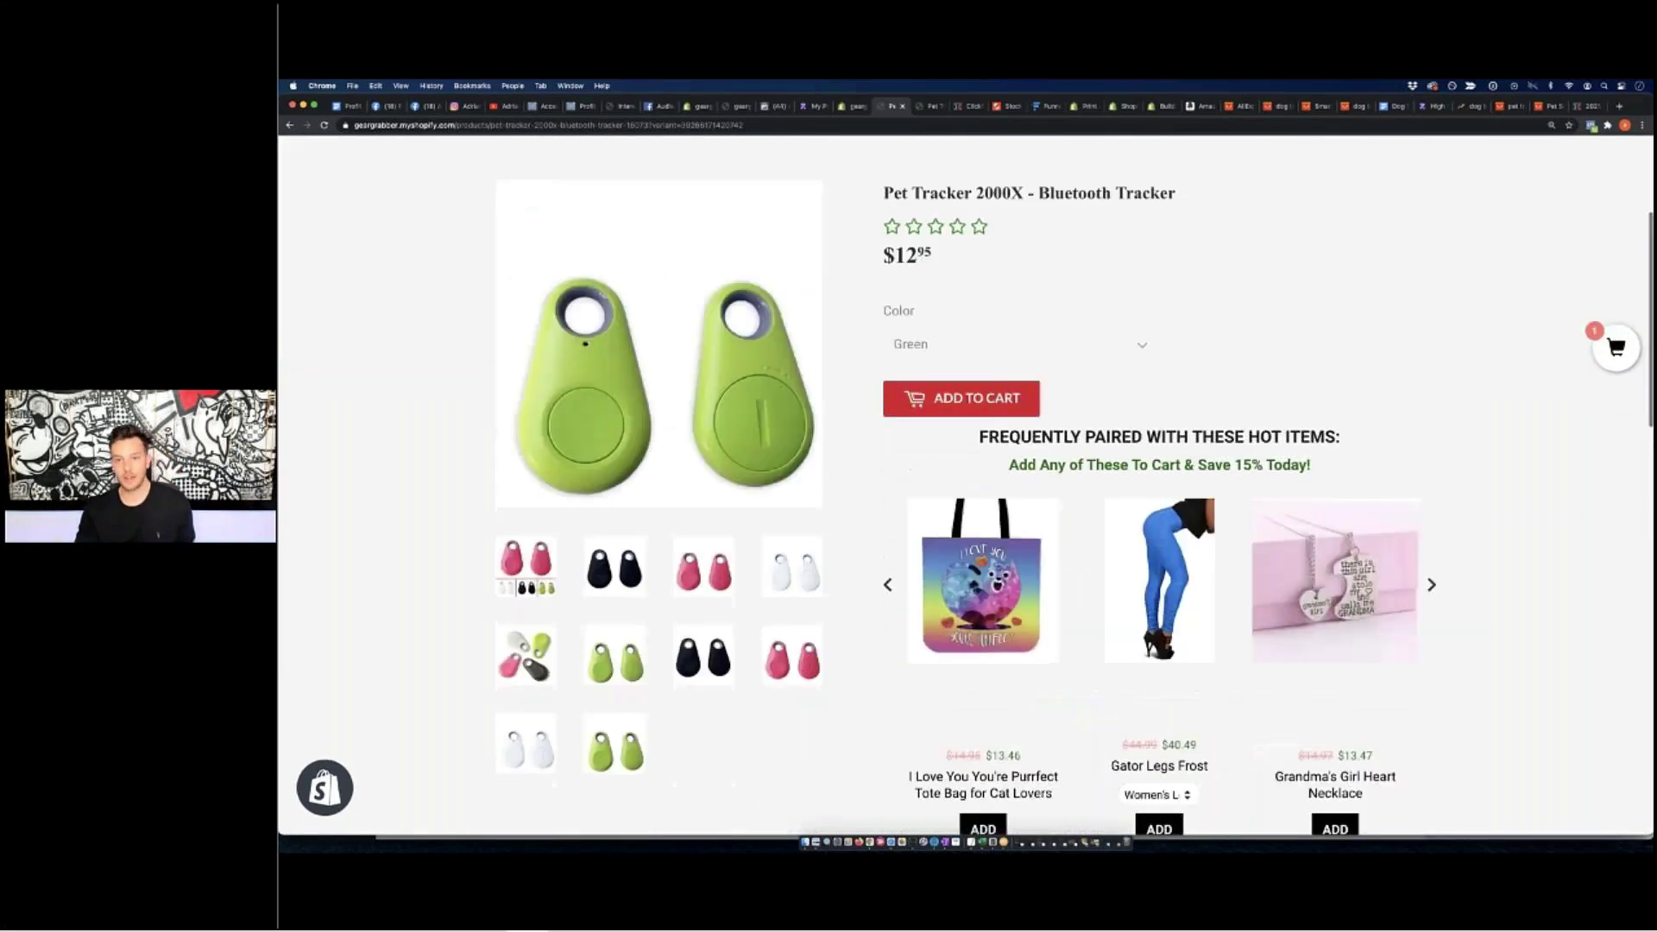
scroll(1051, 479, "down", 15)
scroll(1051, 479, "up", 3)
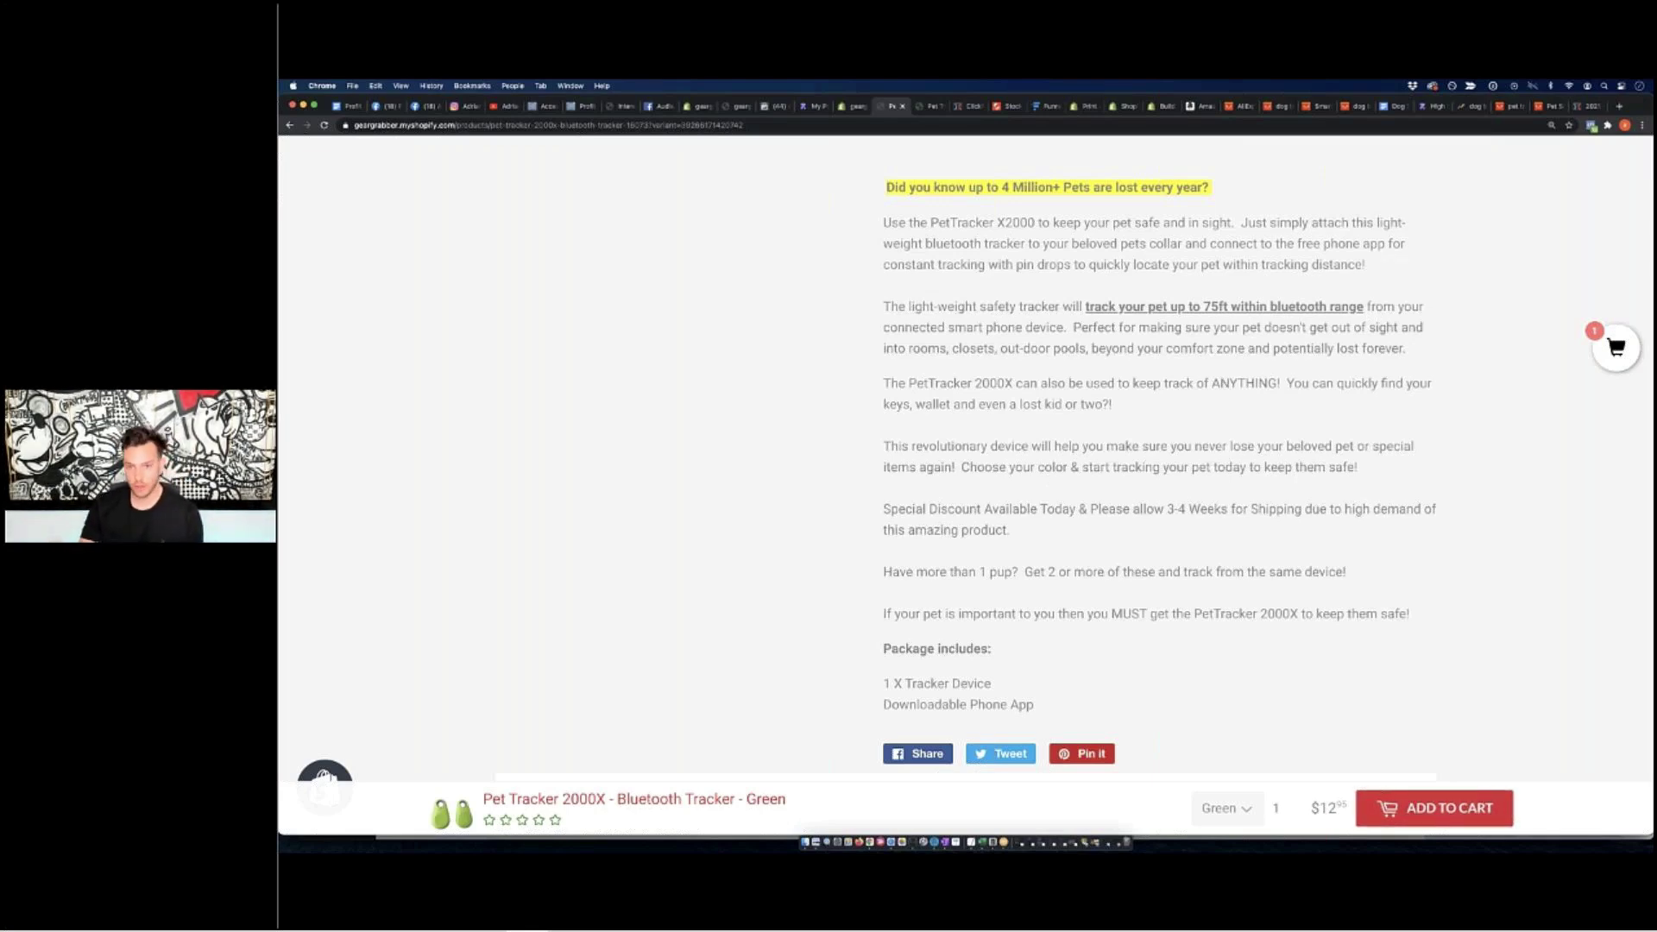
scroll(965, 484, "up", 15)
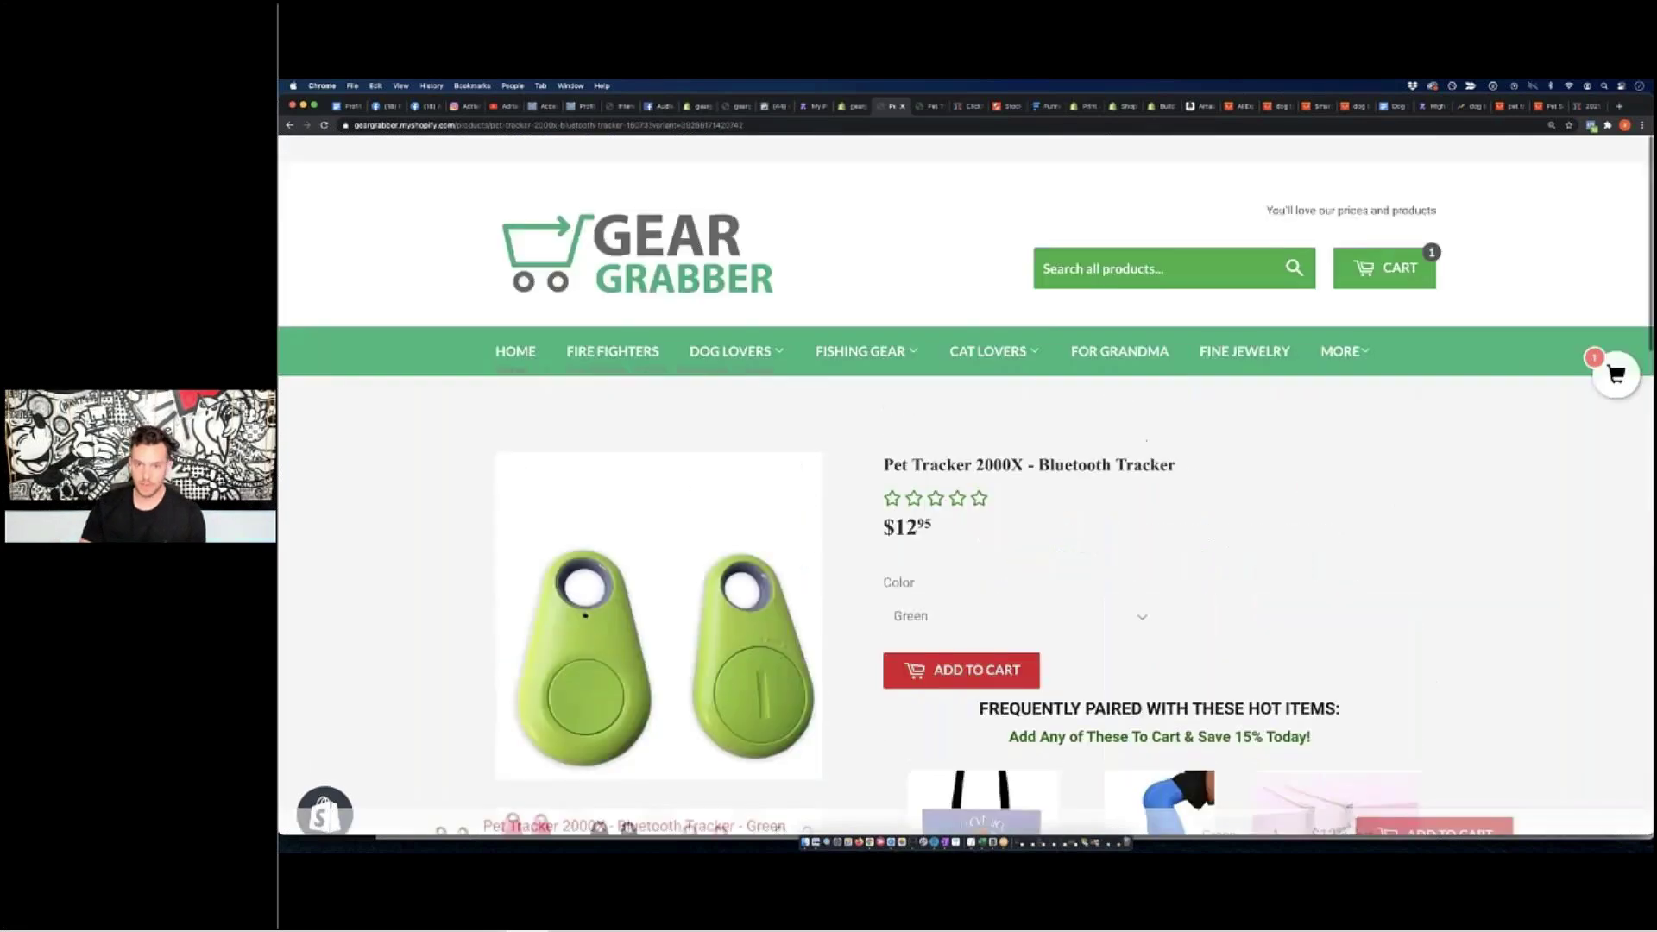
scroll(978, 516, "down", 3)
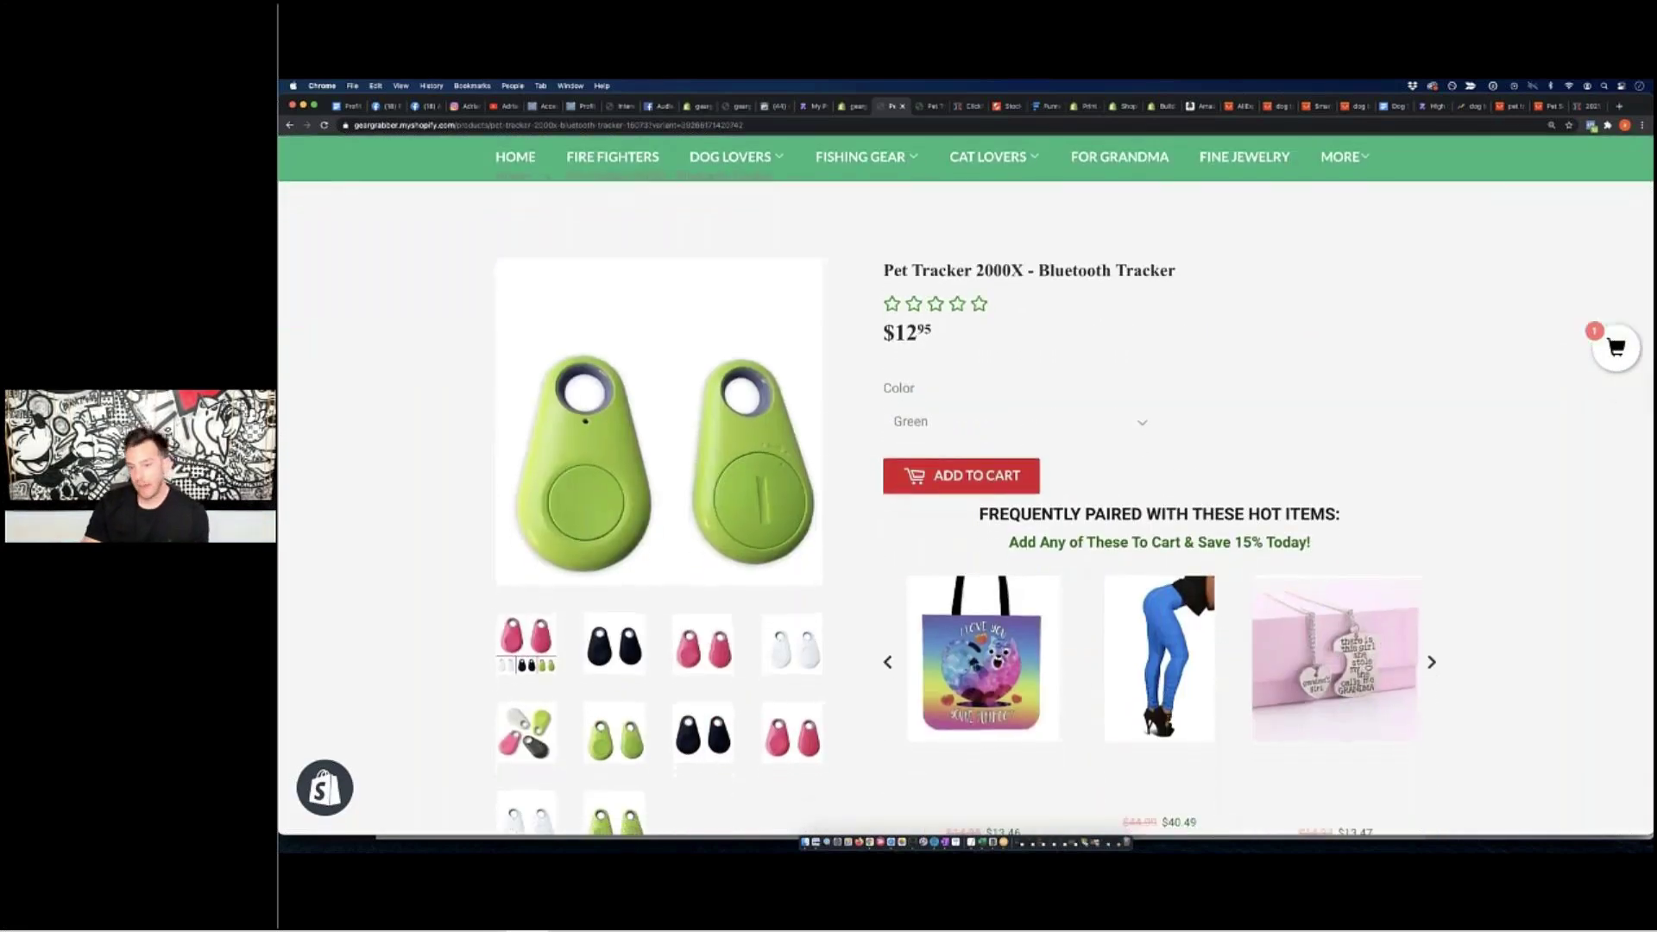
scroll(965, 484, "down", 1)
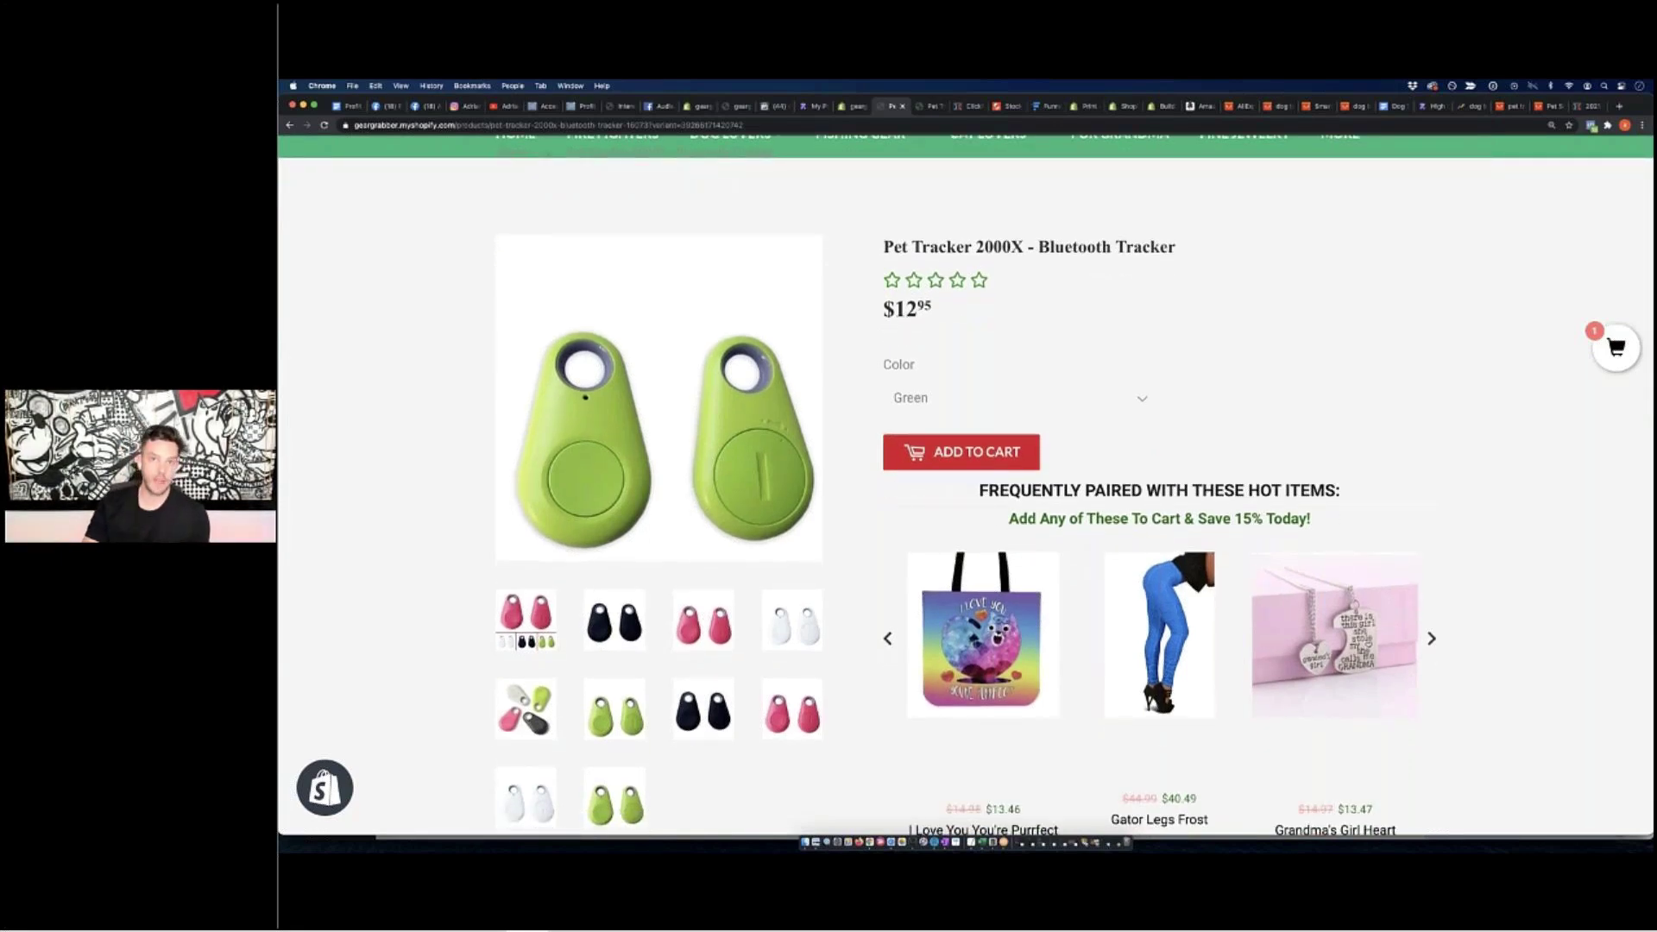
scroll(966, 484, "down", 4)
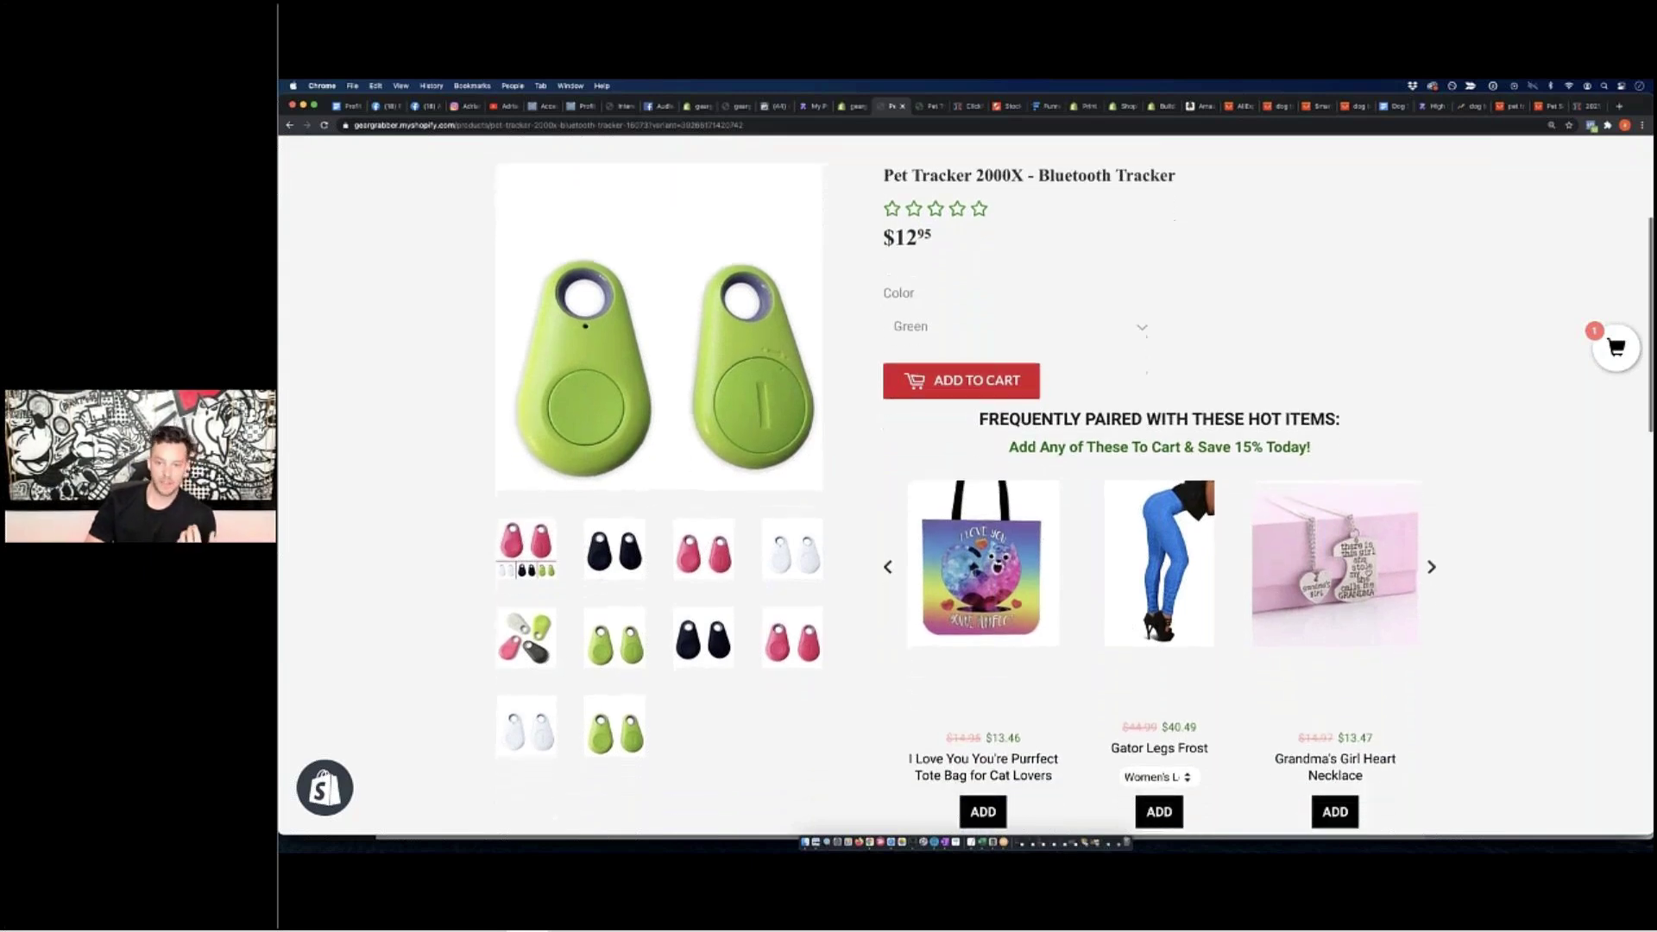
scroll(847, 308, "down", 12)
left_click_drag(847, 310, 1196, 531)
left_click(1196, 531)
scroll(1198, 531, "down", 2)
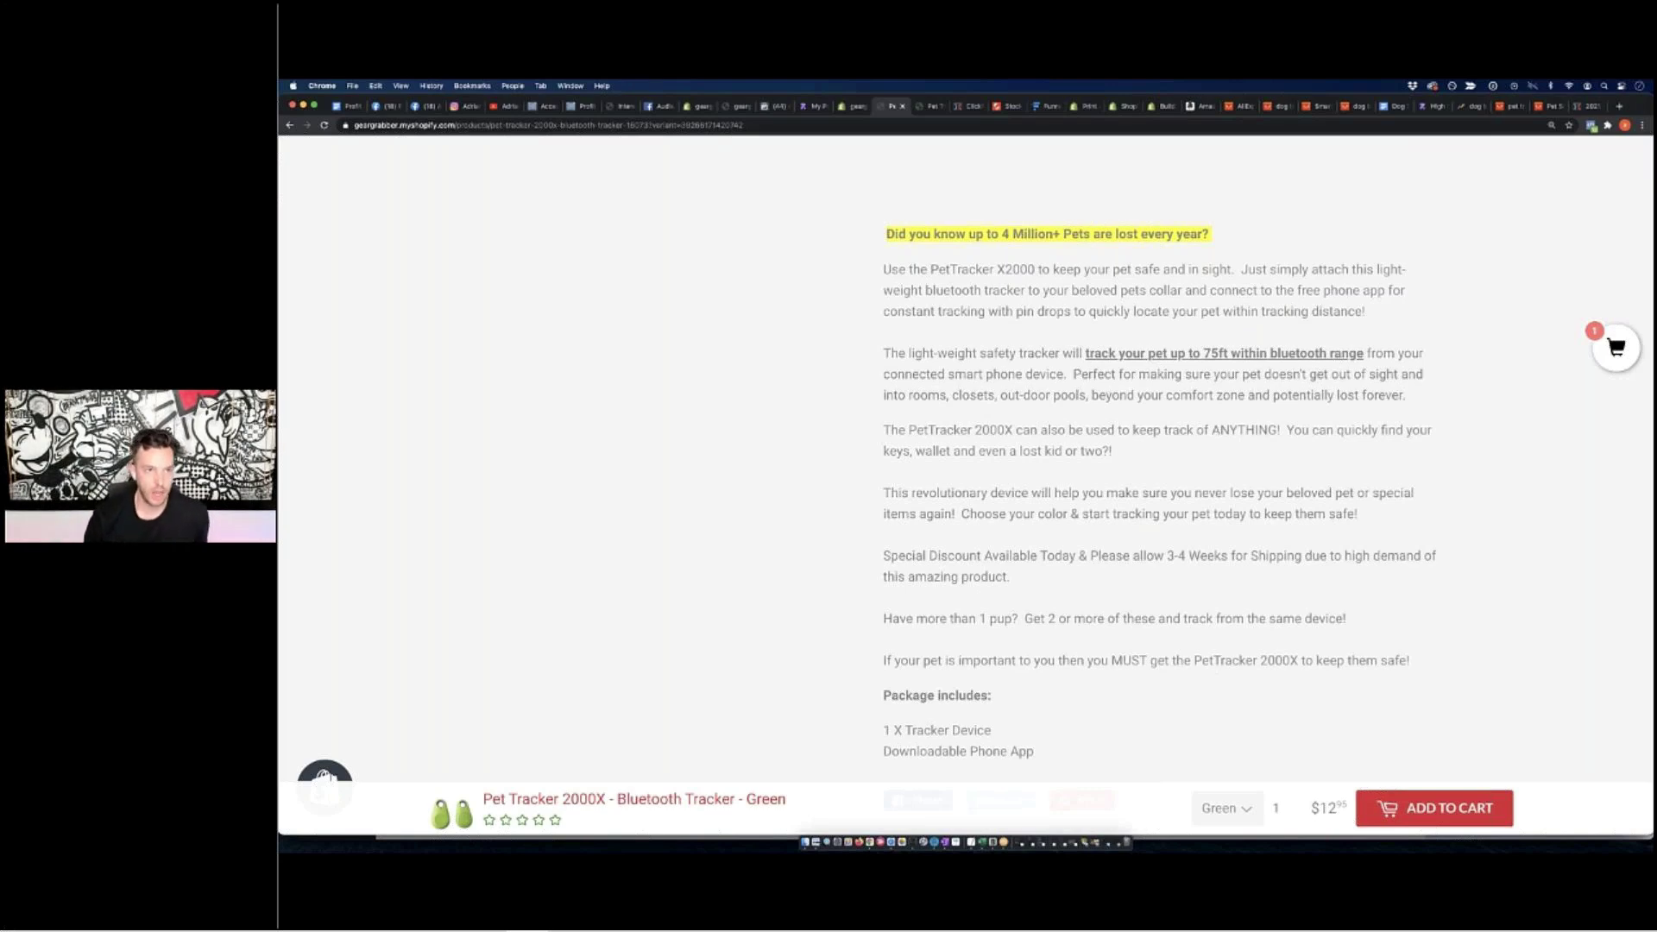
Switch to the Weekly Notes in Google Docs and examine the four products of the Ultimate Dog Lover Package
left_click(344, 106)
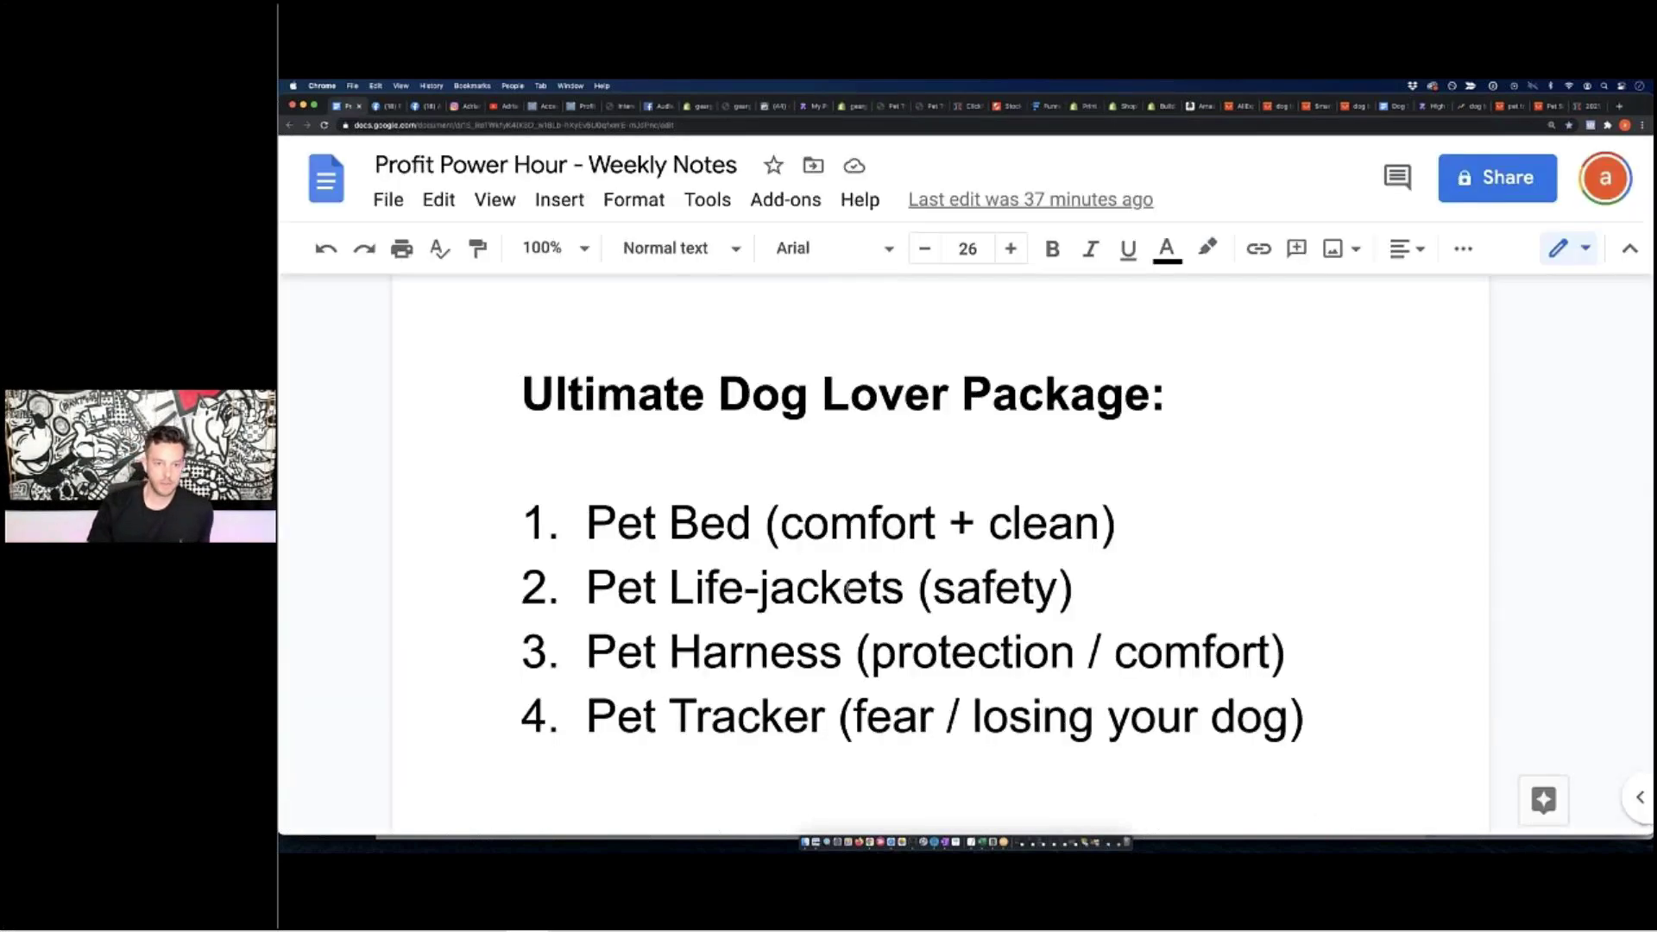
scroll(941, 552, "down", 1)
scroll(941, 552, "up", 2)
scroll(941, 552, "down", 2)
scroll(548, 440, "down", 1)
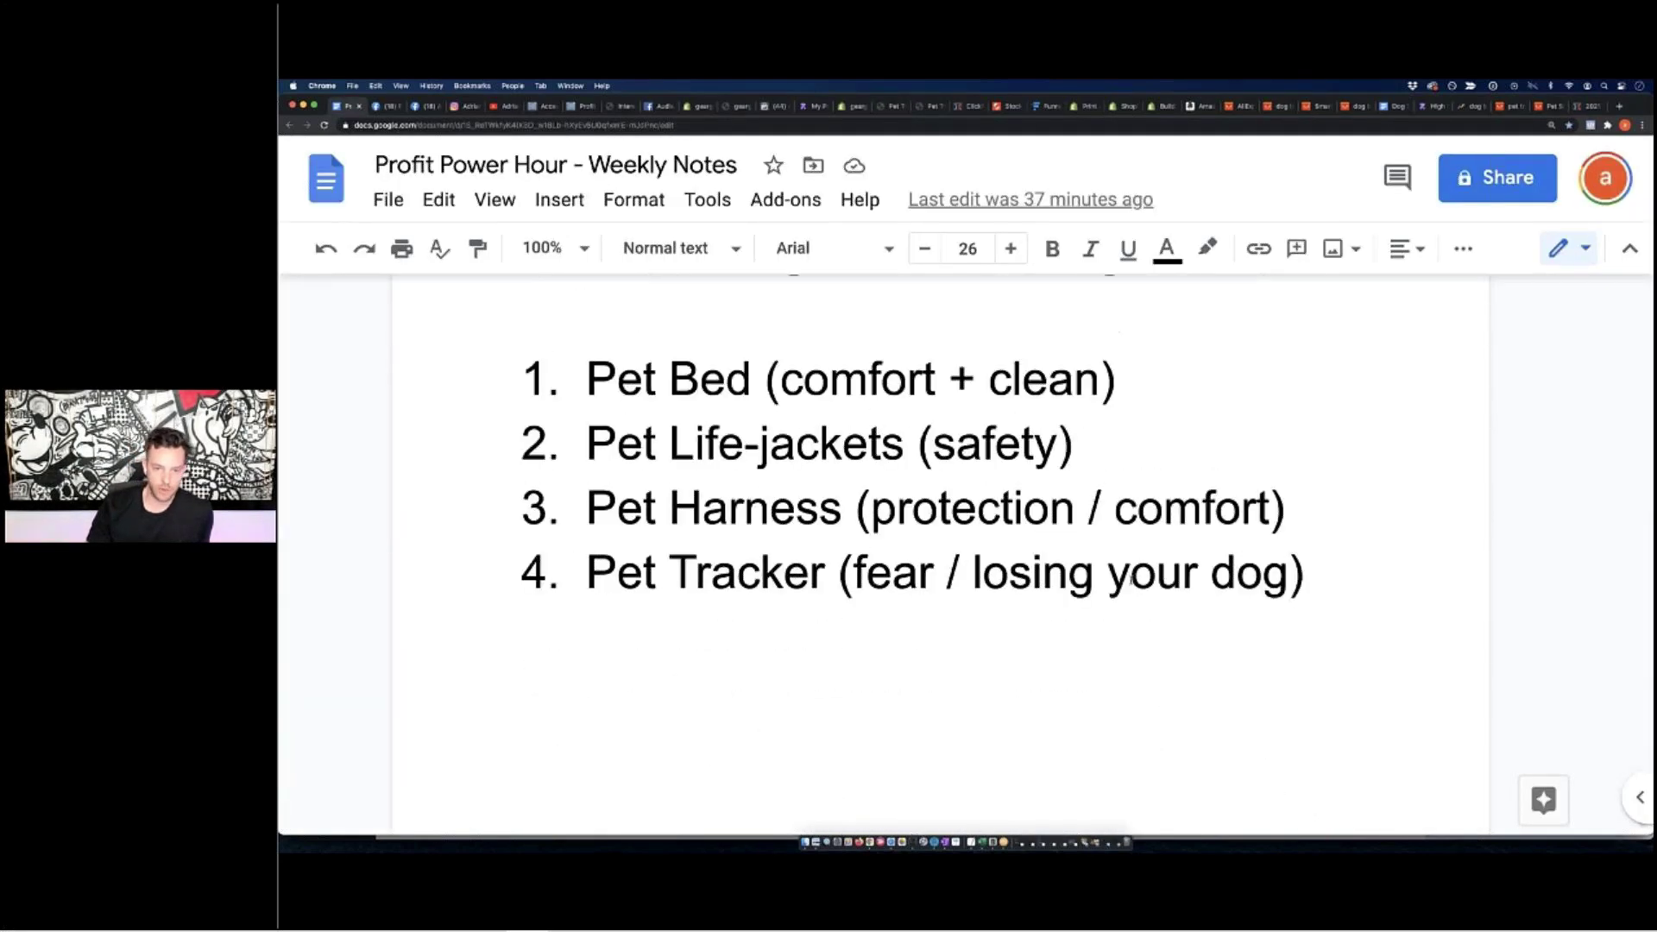
left_click_drag(587, 574, 1300, 577)
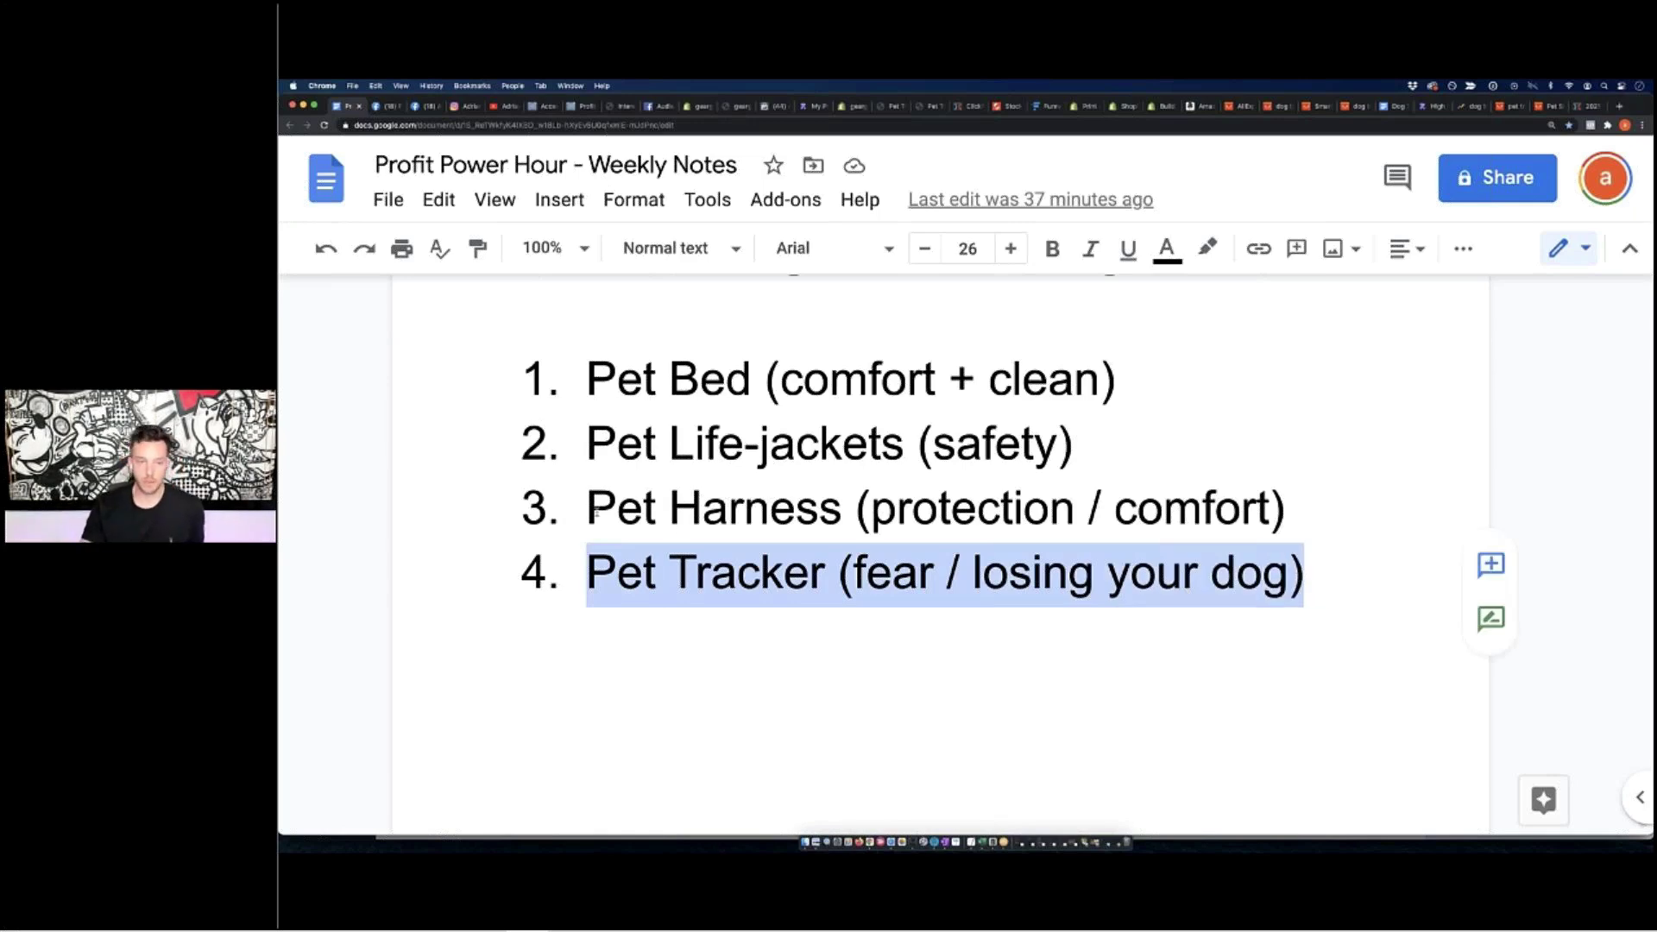
left_click_drag(589, 510, 976, 511)
left_click_drag(611, 444, 943, 444)
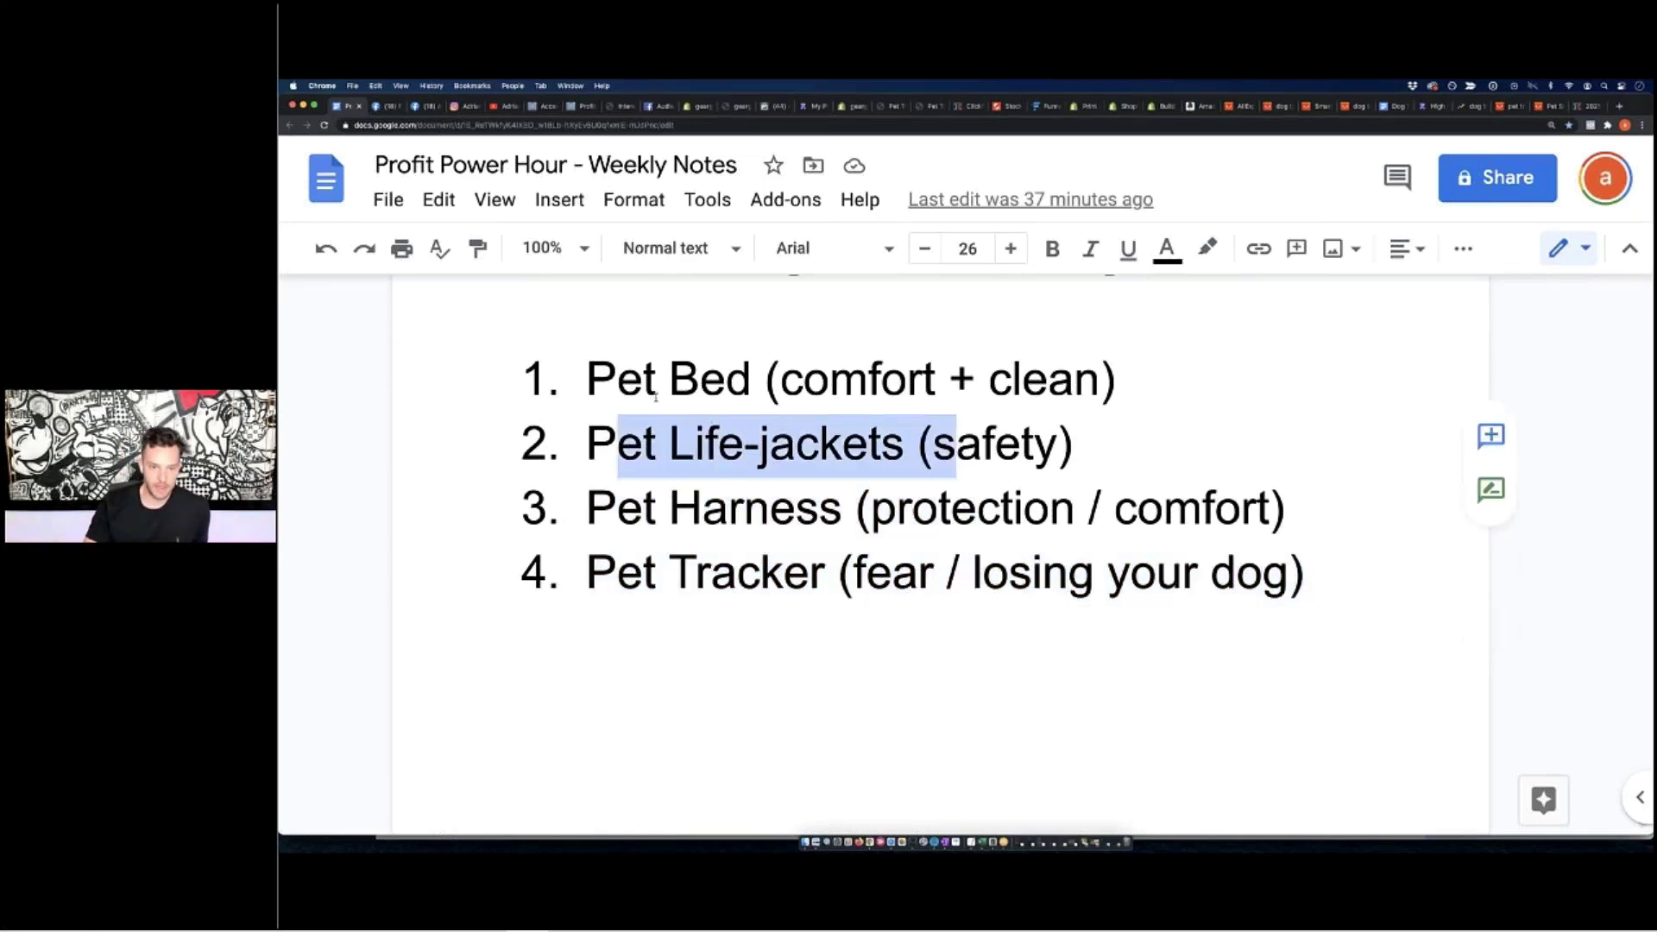
left_click(645, 380)
left_click_drag(645, 380, 870, 380)
left_click(870, 380)
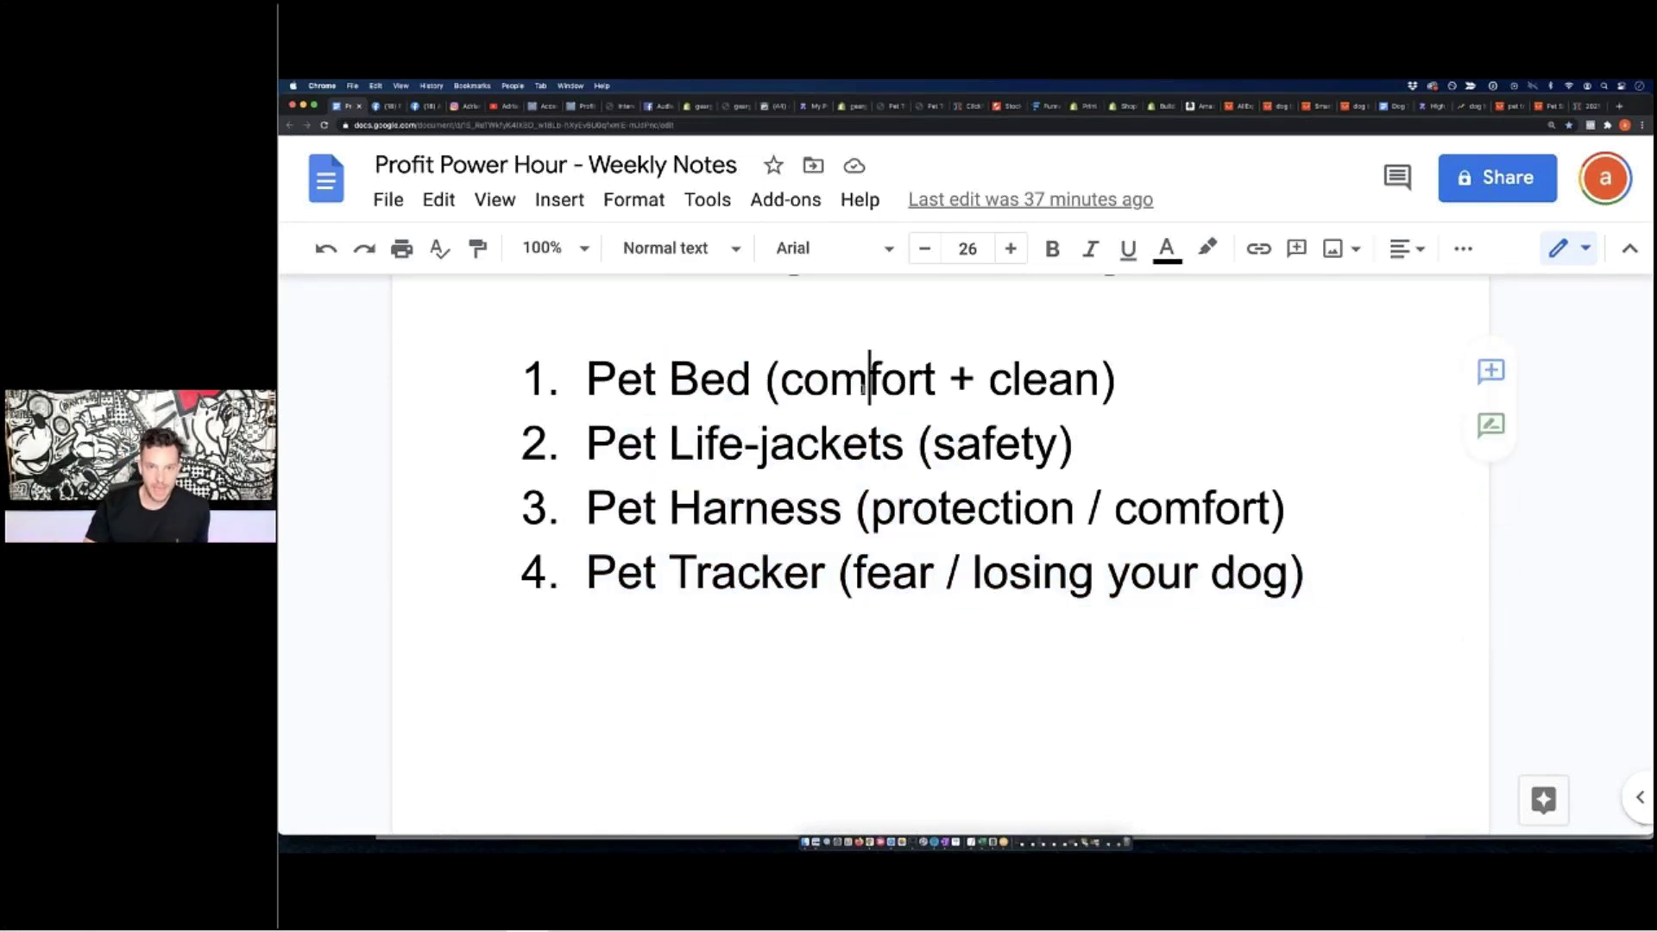
Return to the Gear Grabber shopping cart, open the Pet Tracker 2000X from it and examine the product page
left_click(931, 105)
scroll(1012, 390, "up", 8)
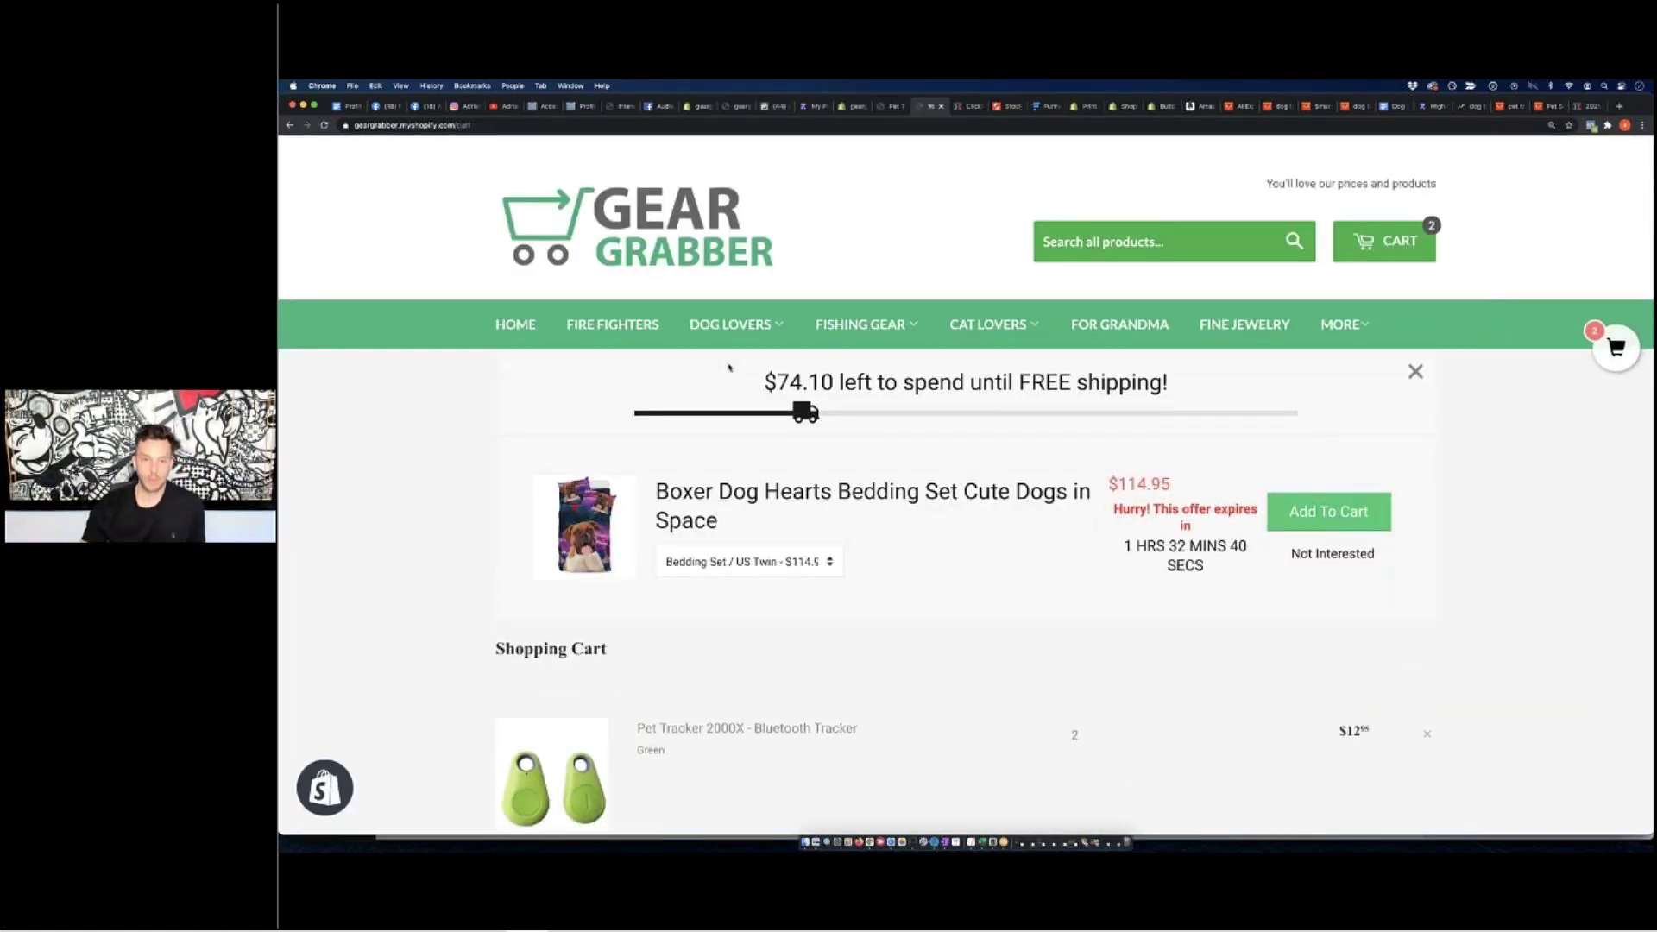
scroll(711, 473, "down", 3)
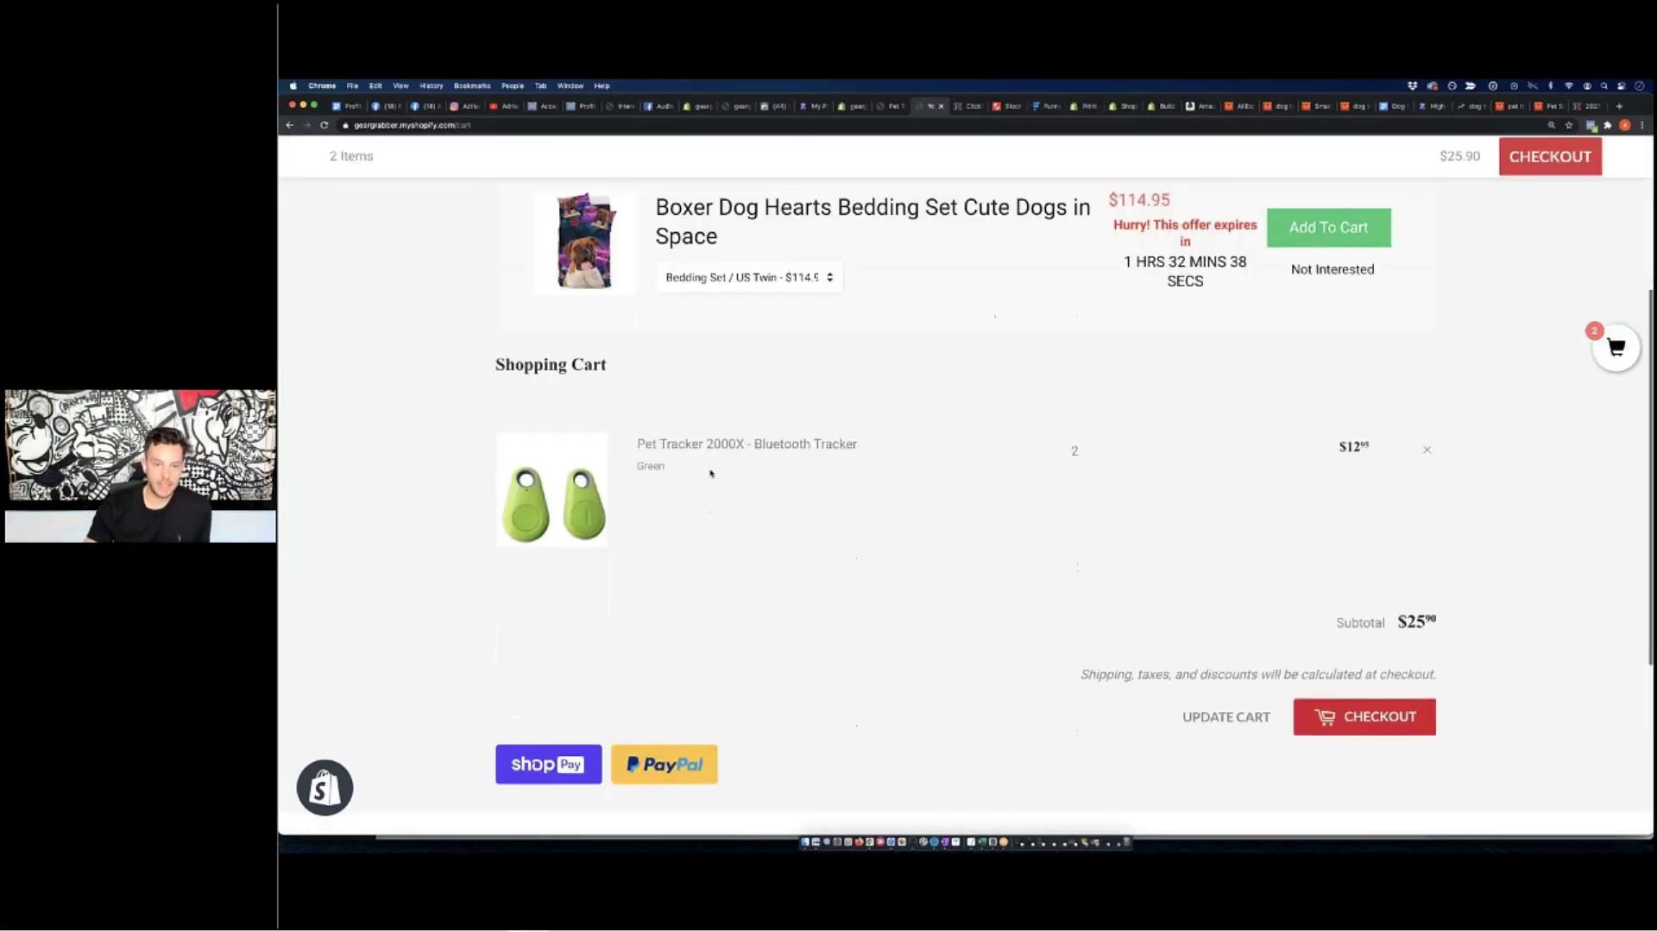
left_click(665, 445)
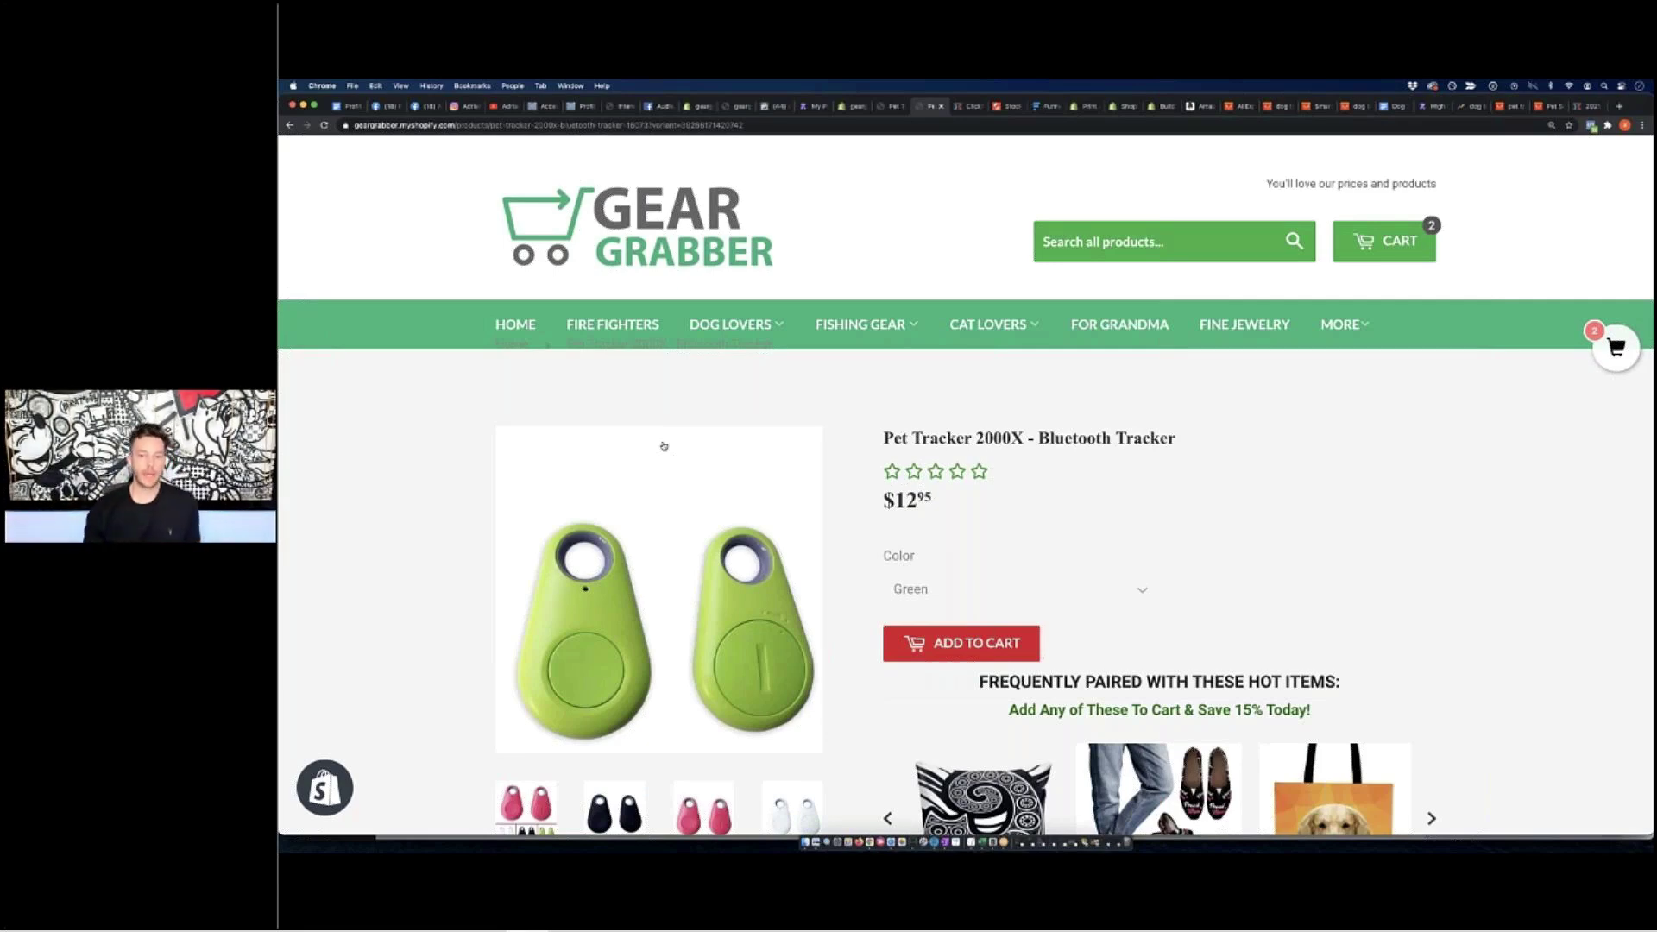
scroll(664, 446, "down", 5)
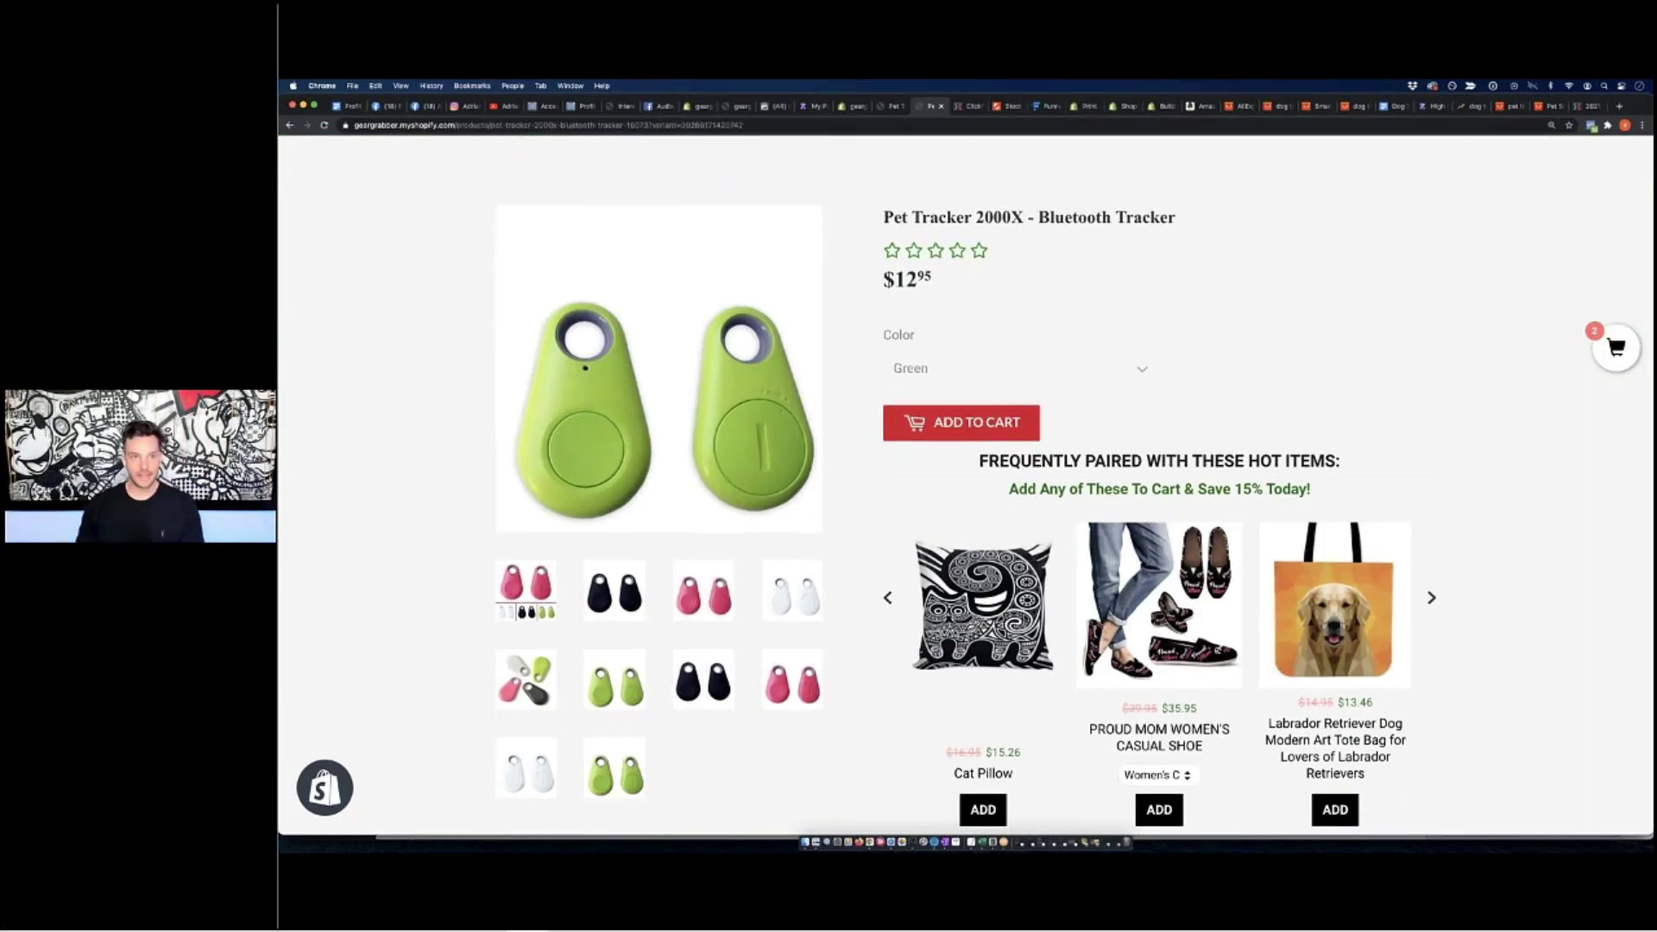
Go back to the Weekly Notes and examine the Pet Harness and Pet Life-jackets entries of the package
left_click(345, 106)
left_click_drag(587, 507, 912, 509)
left_click(719, 462)
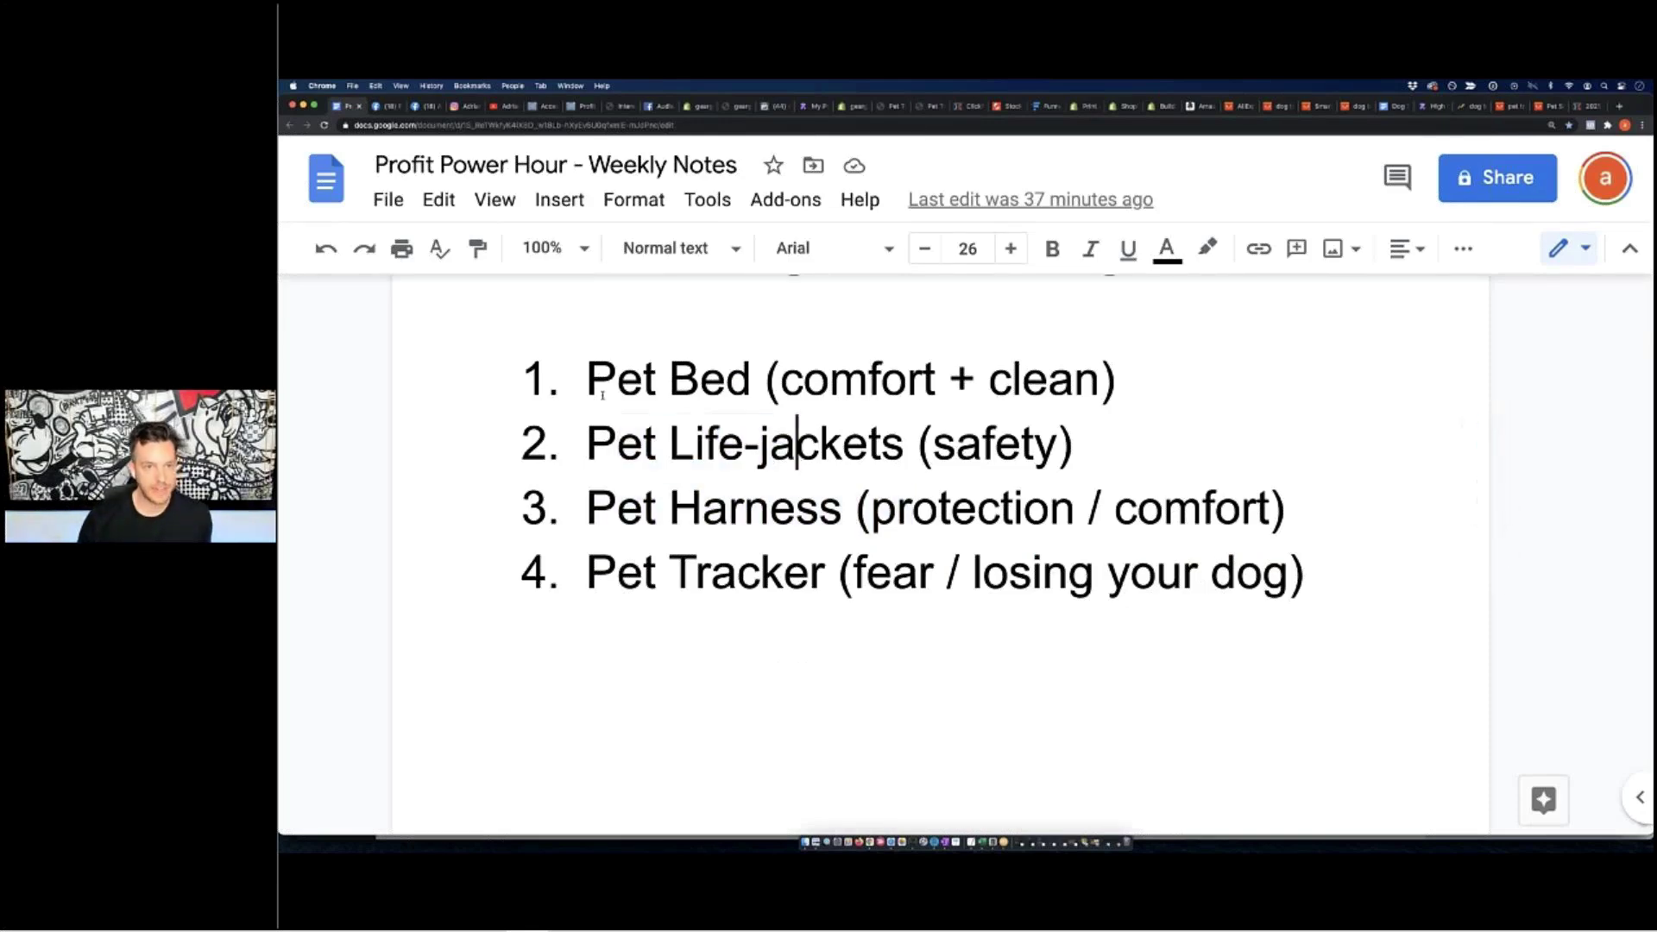